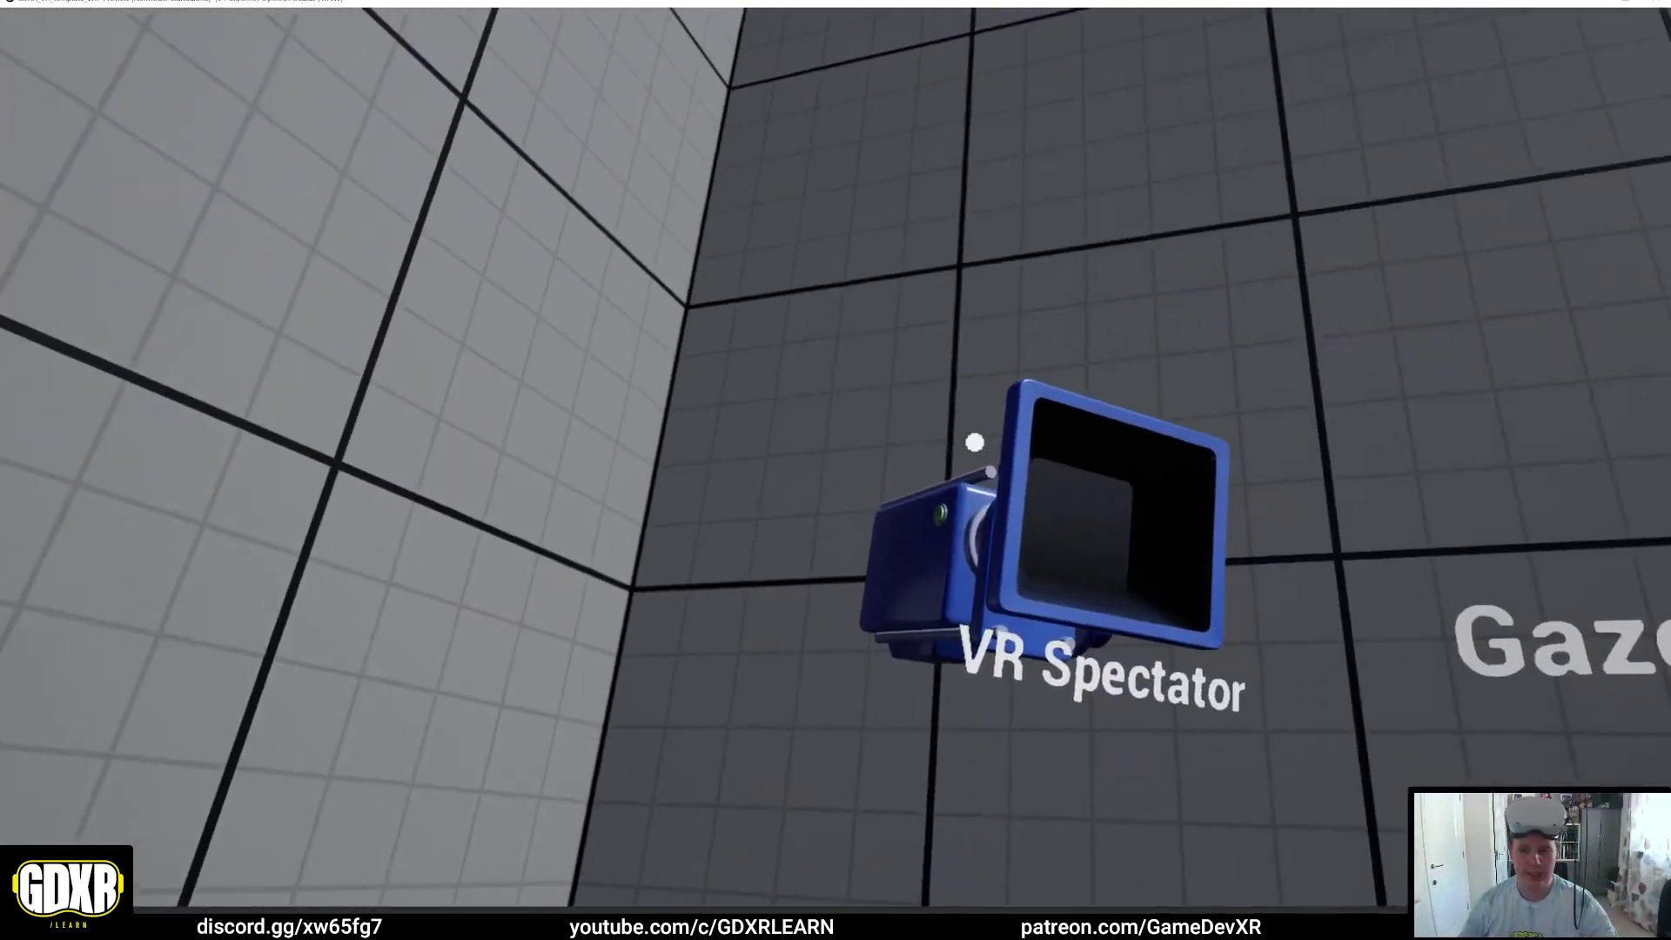
Step: Stop the running VR preview and launch it again from the VRTemplateMap level
key("Escape")
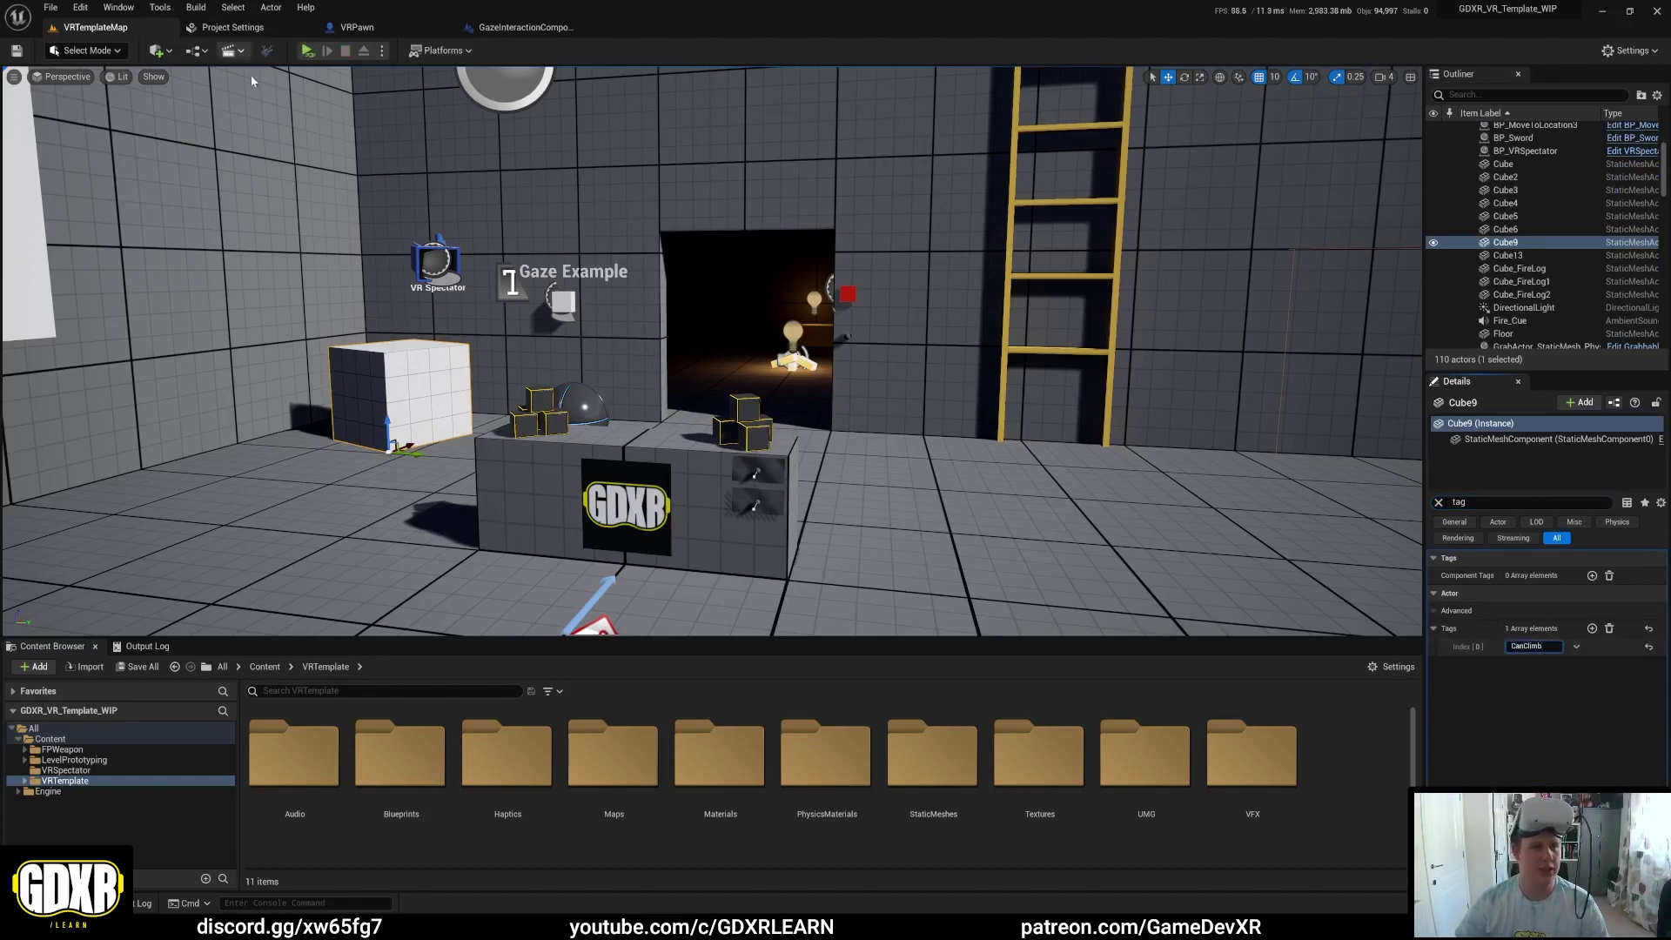
left_click(309, 51)
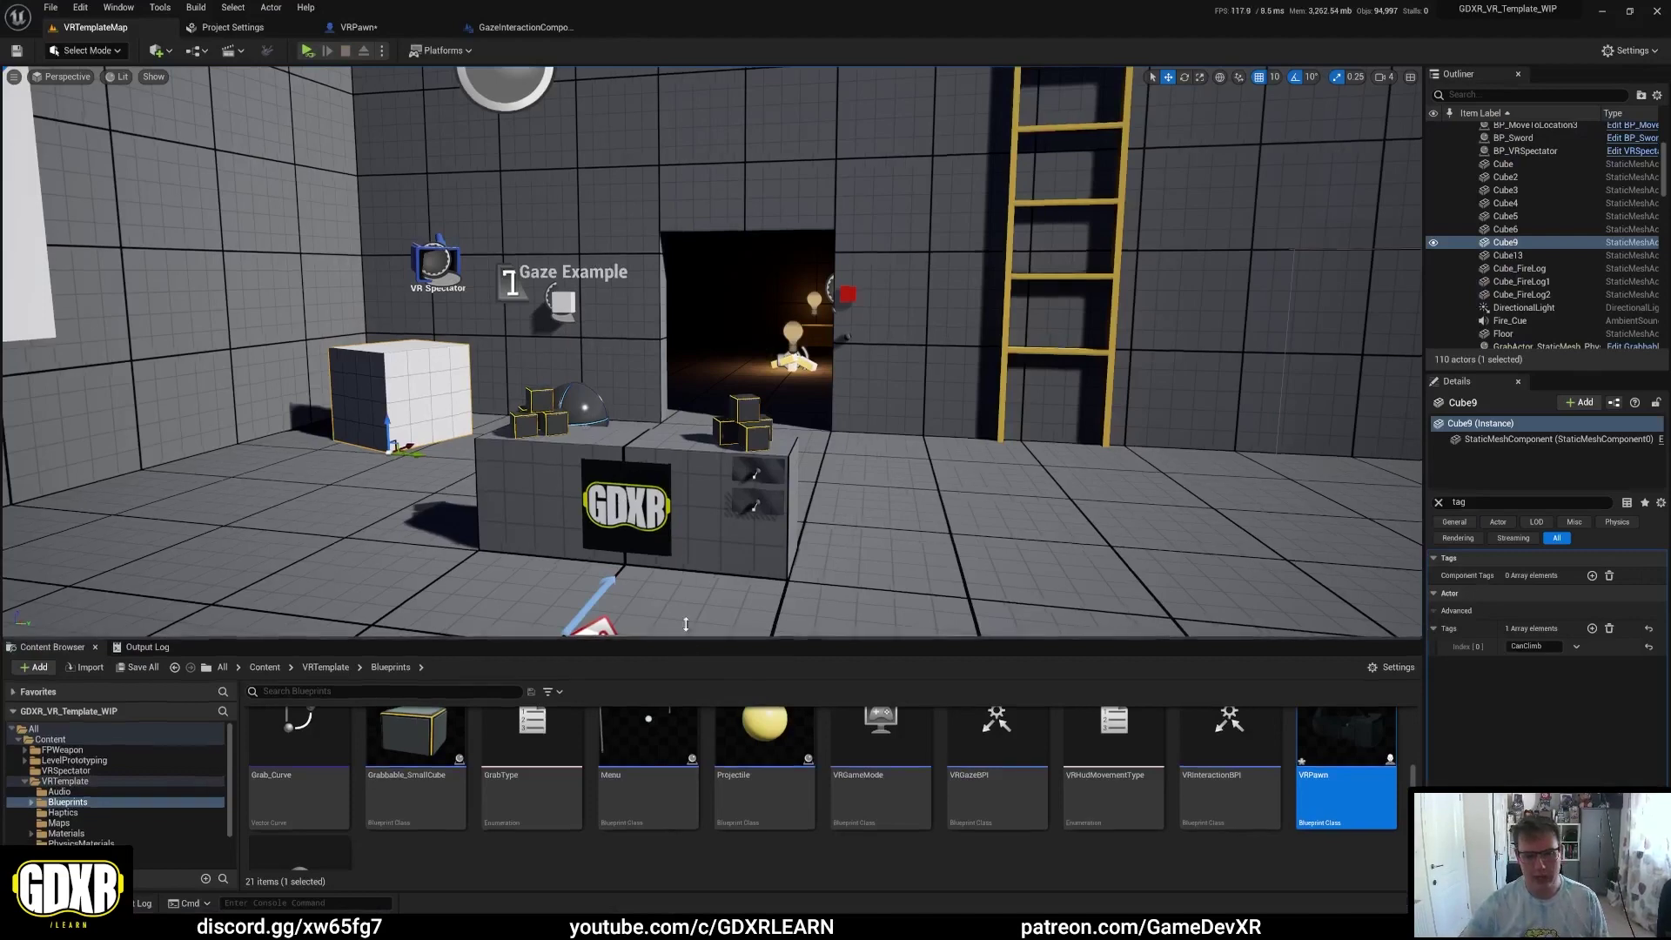
Step: Select the top grabbable cube on the desk, widen the Outliner and Details area, and enlarge the Content Browser
left_click_drag(690, 641, 732, 717)
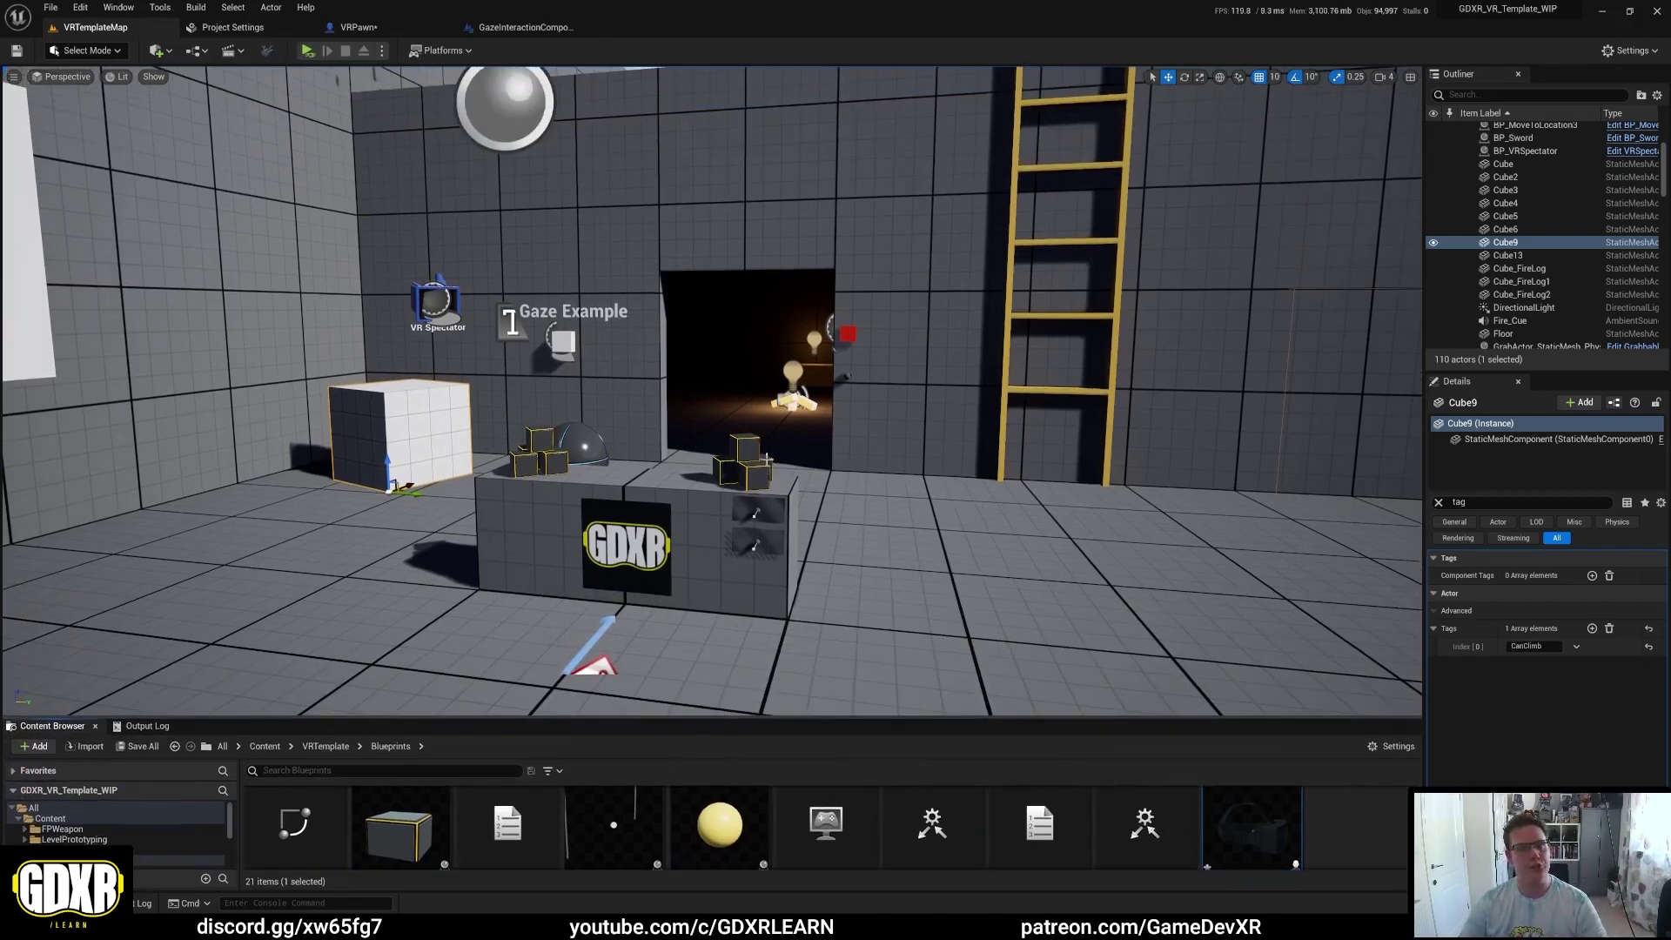
left_click(752, 450)
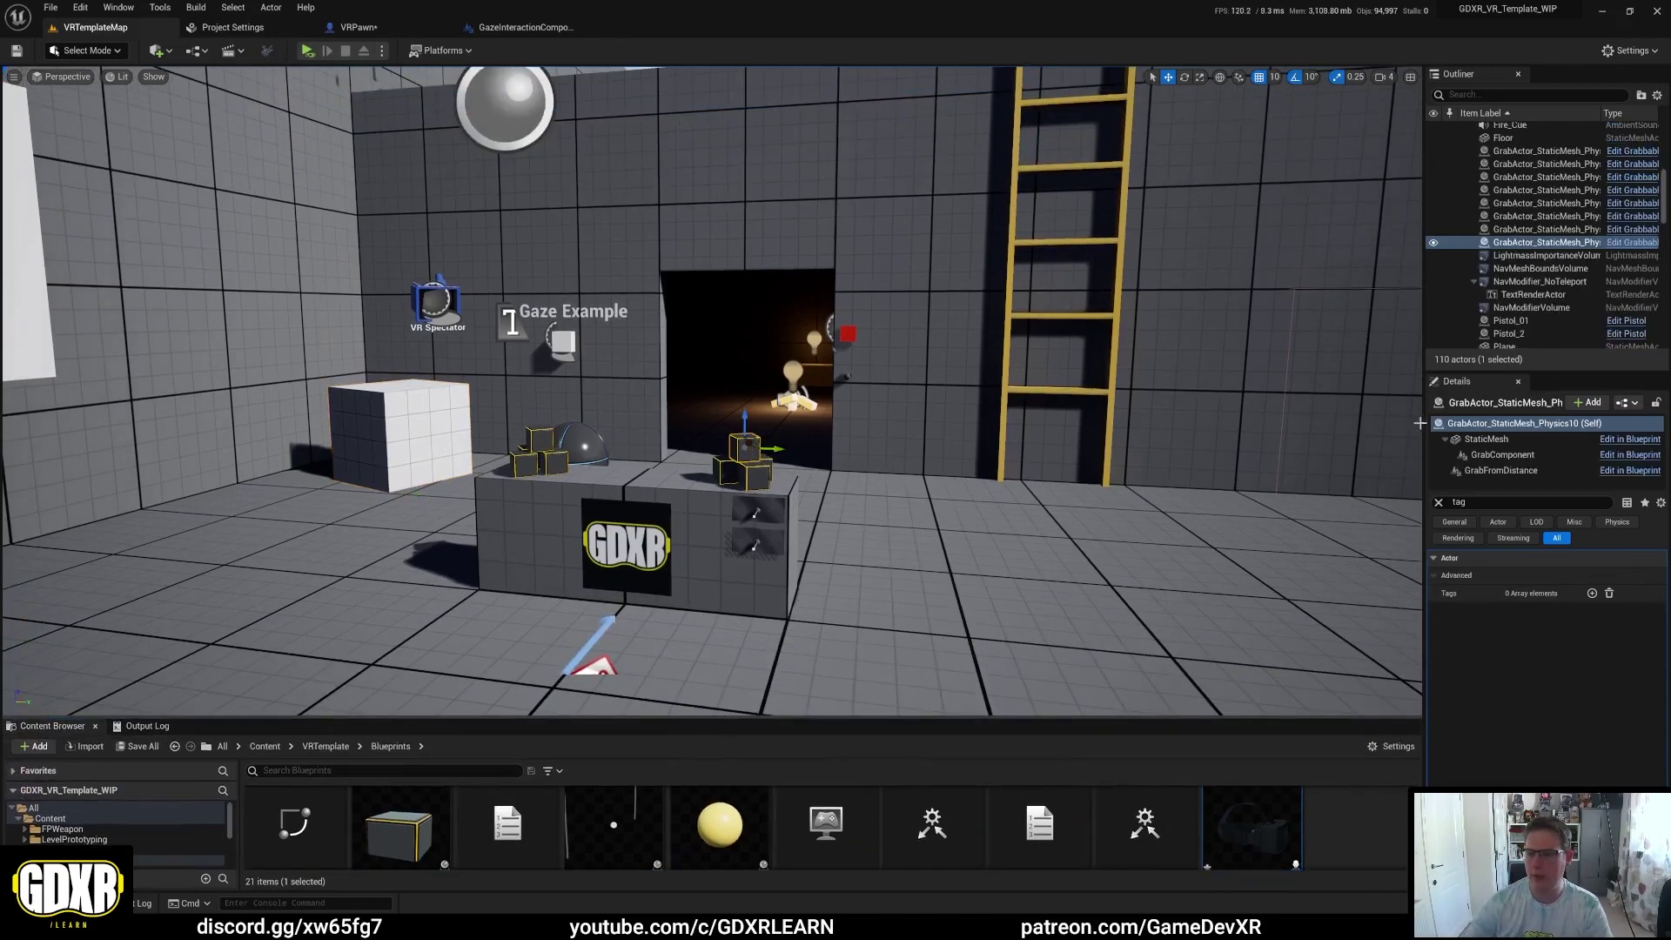
left_click_drag(1428, 442, 1233, 443)
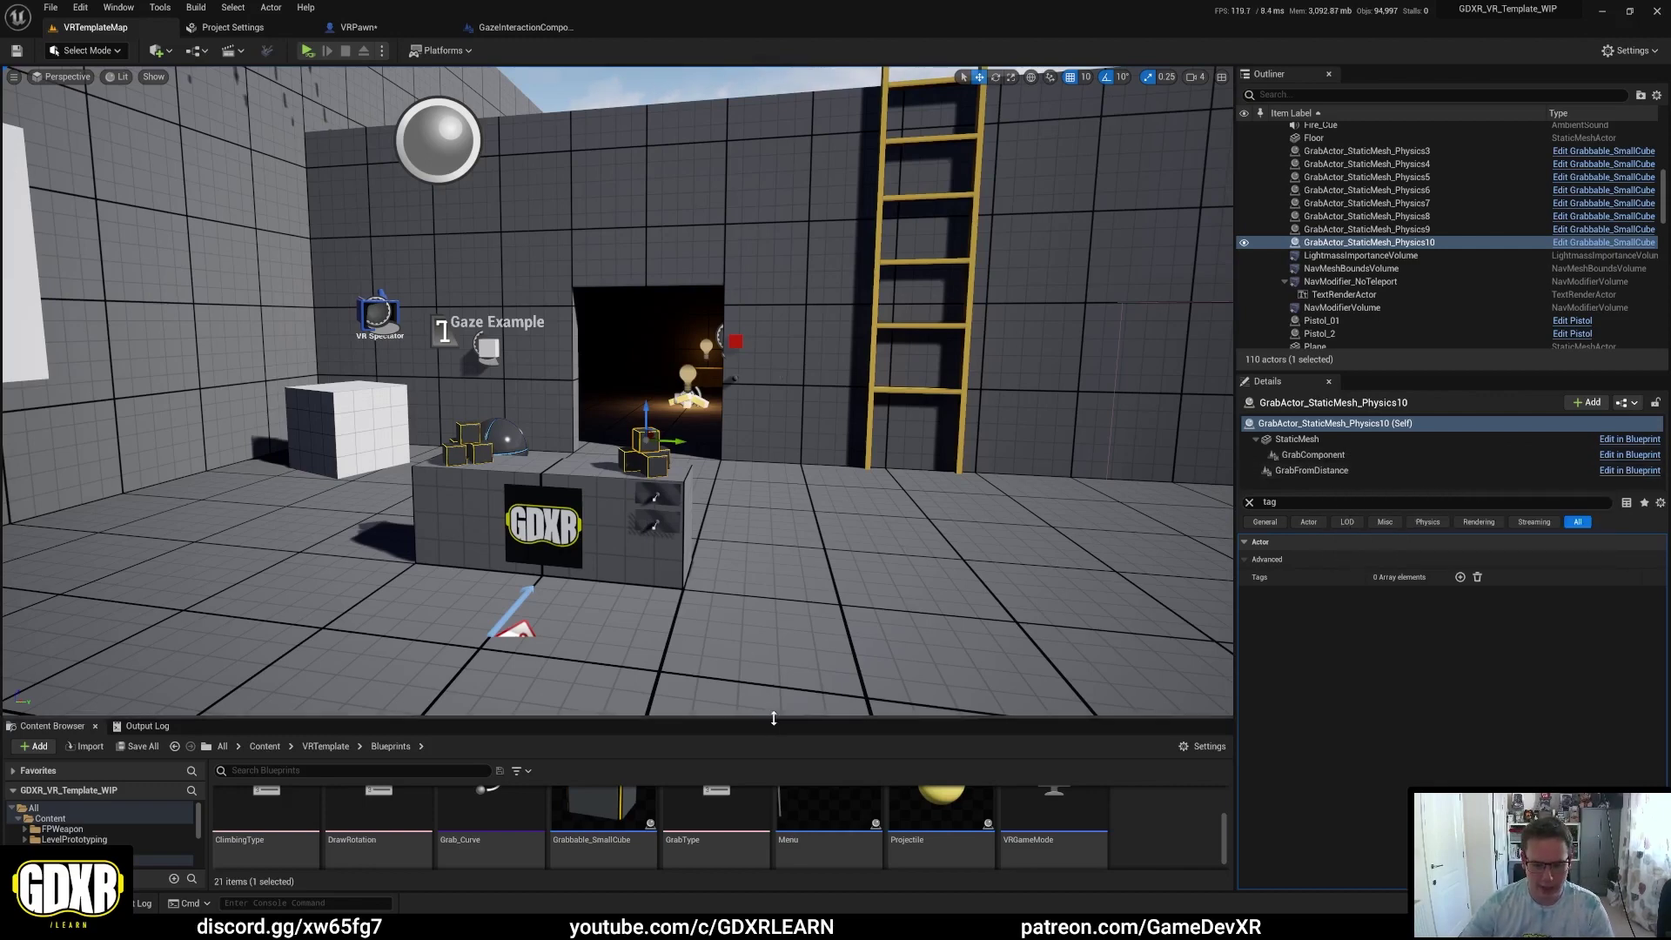
left_click_drag(775, 721, 757, 449)
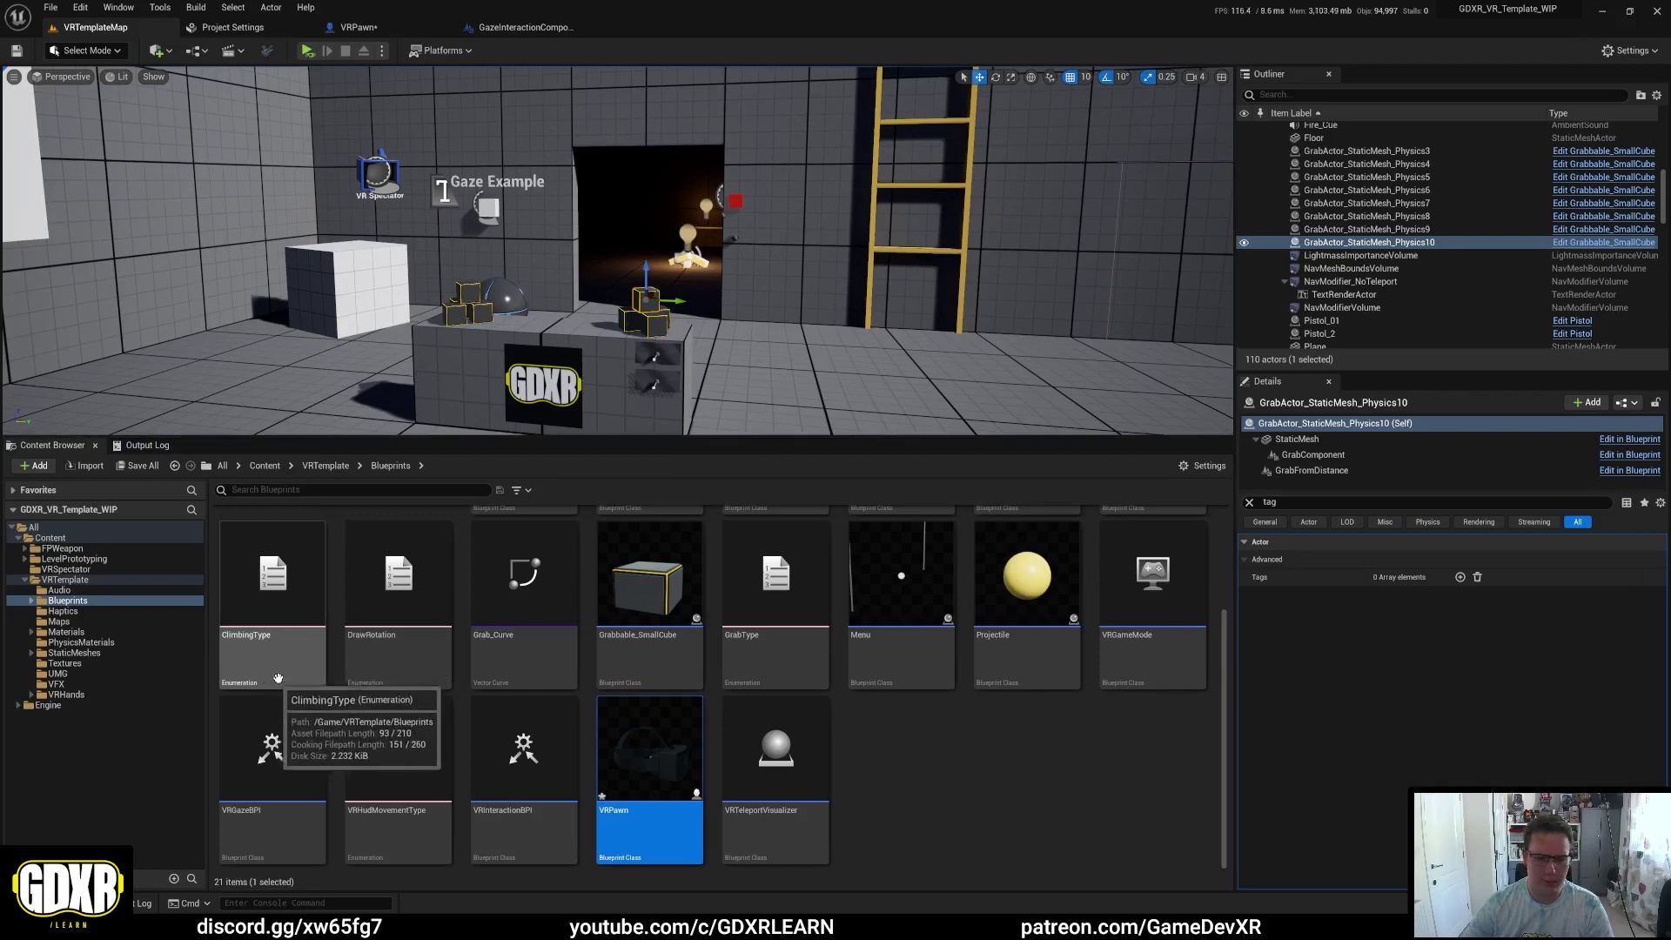
Step: Open the VRPawn blueprint's Event Graph and connect the Grab From Distance Left event to its Grab from Distance Trace node
double_click(649, 749)
scroll(871, 453, "down", 5)
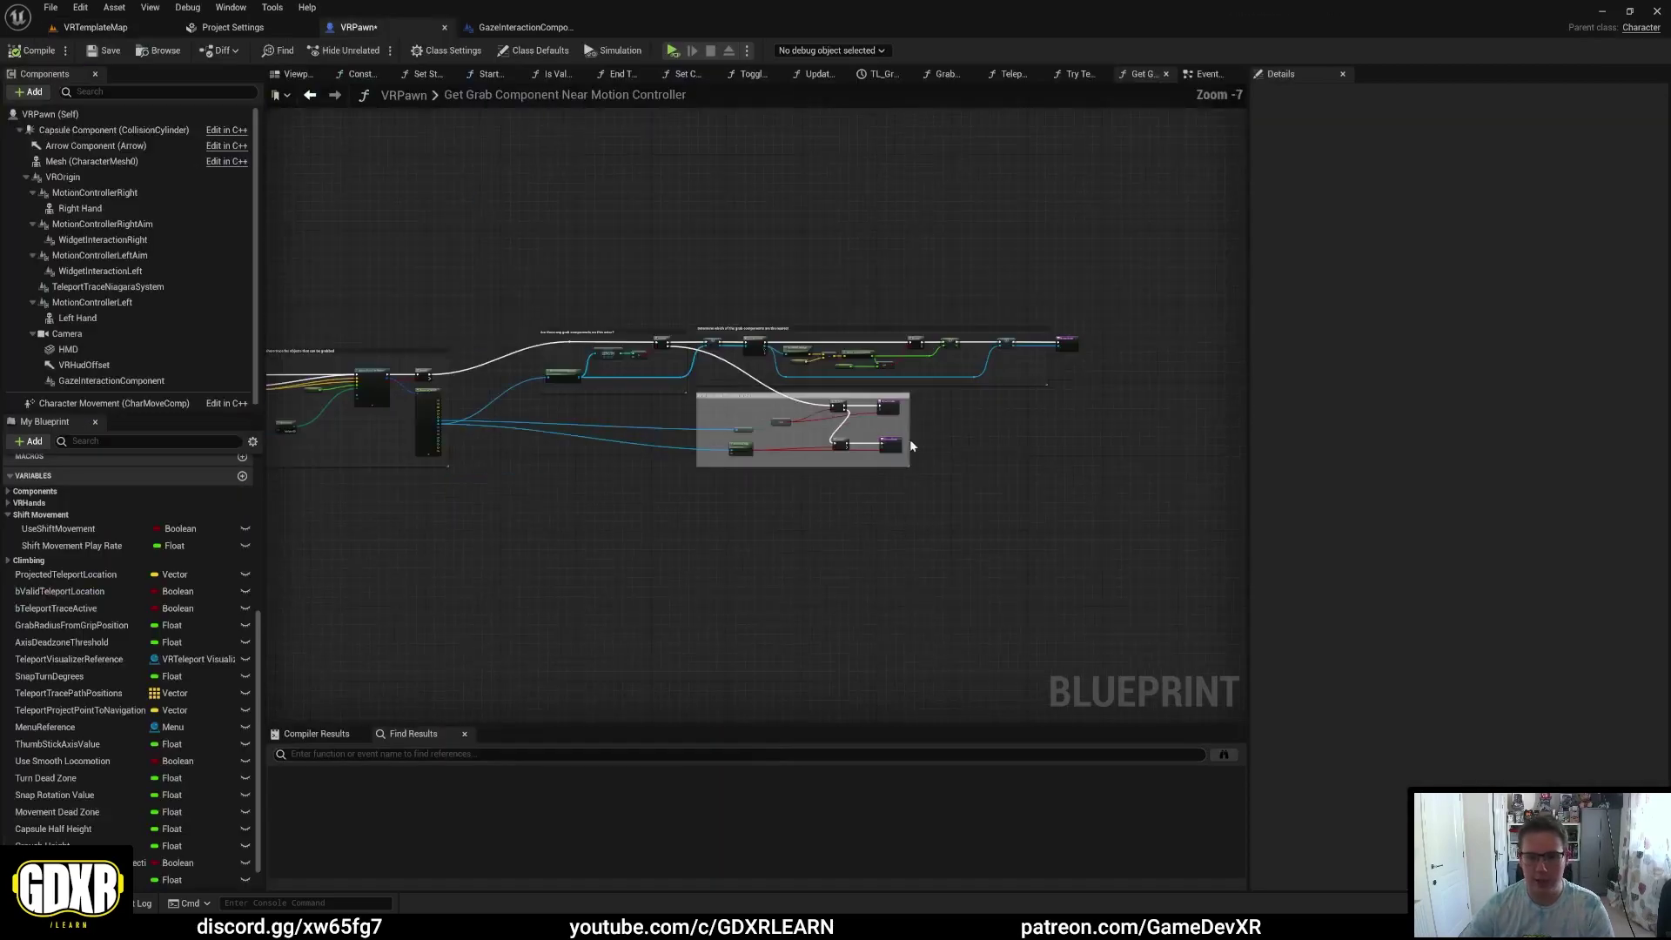
left_click(1207, 74)
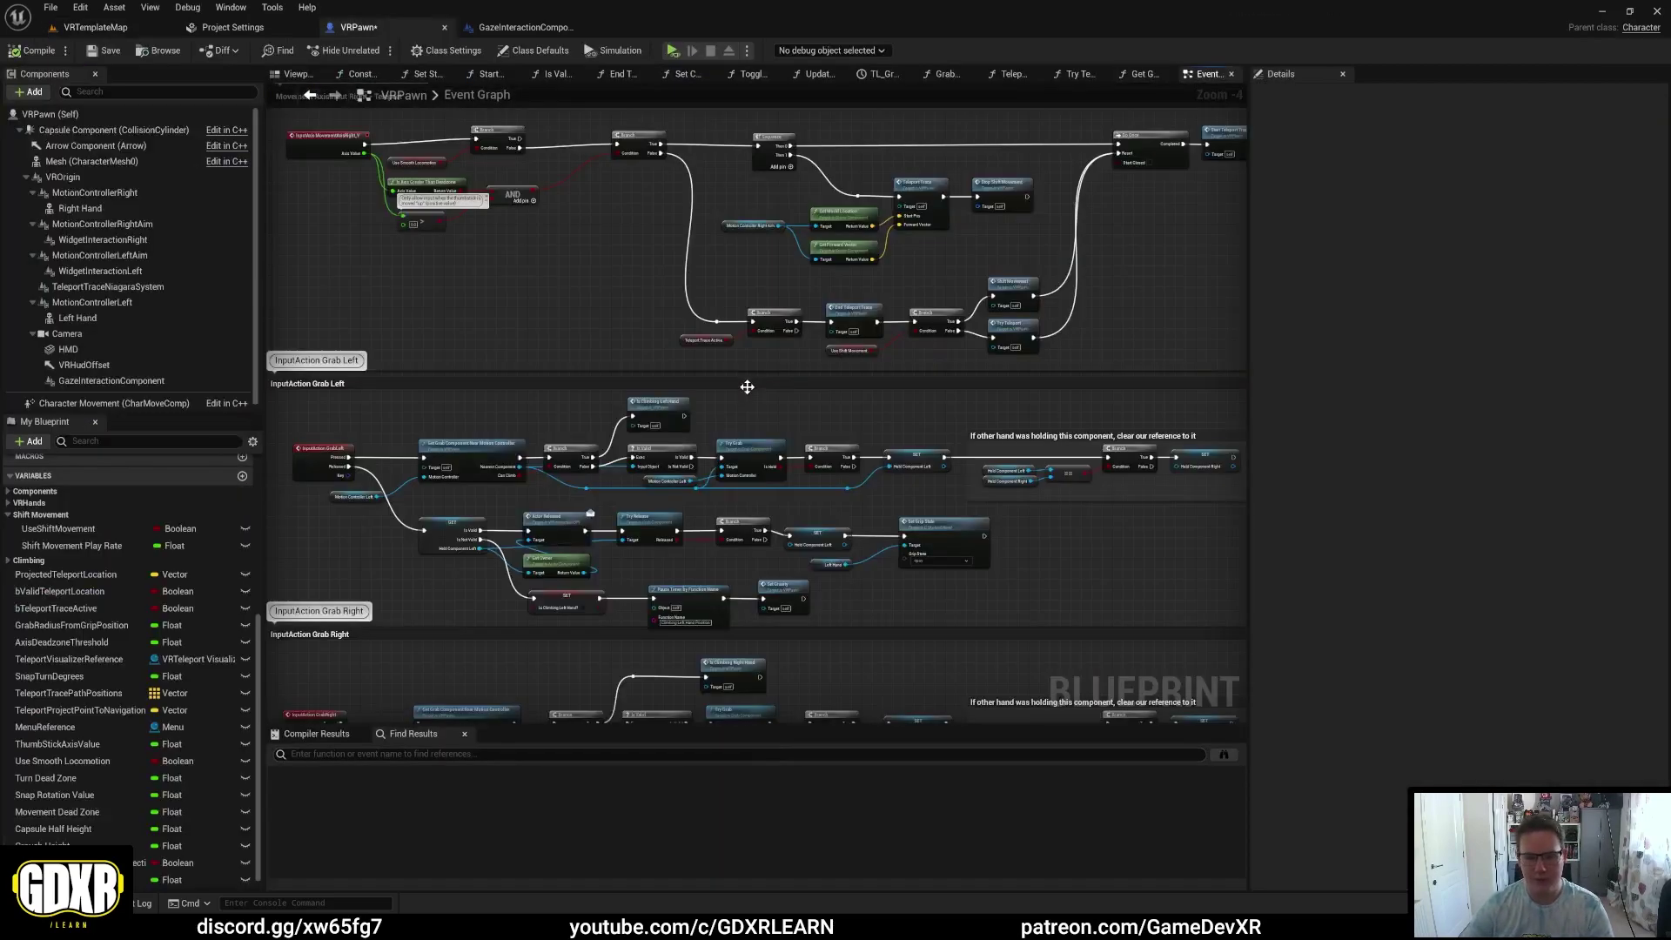
scroll(807, 366, "down", 4)
right_click_drag(853, 312, 677, 236)
scroll(810, 357, "up", 6)
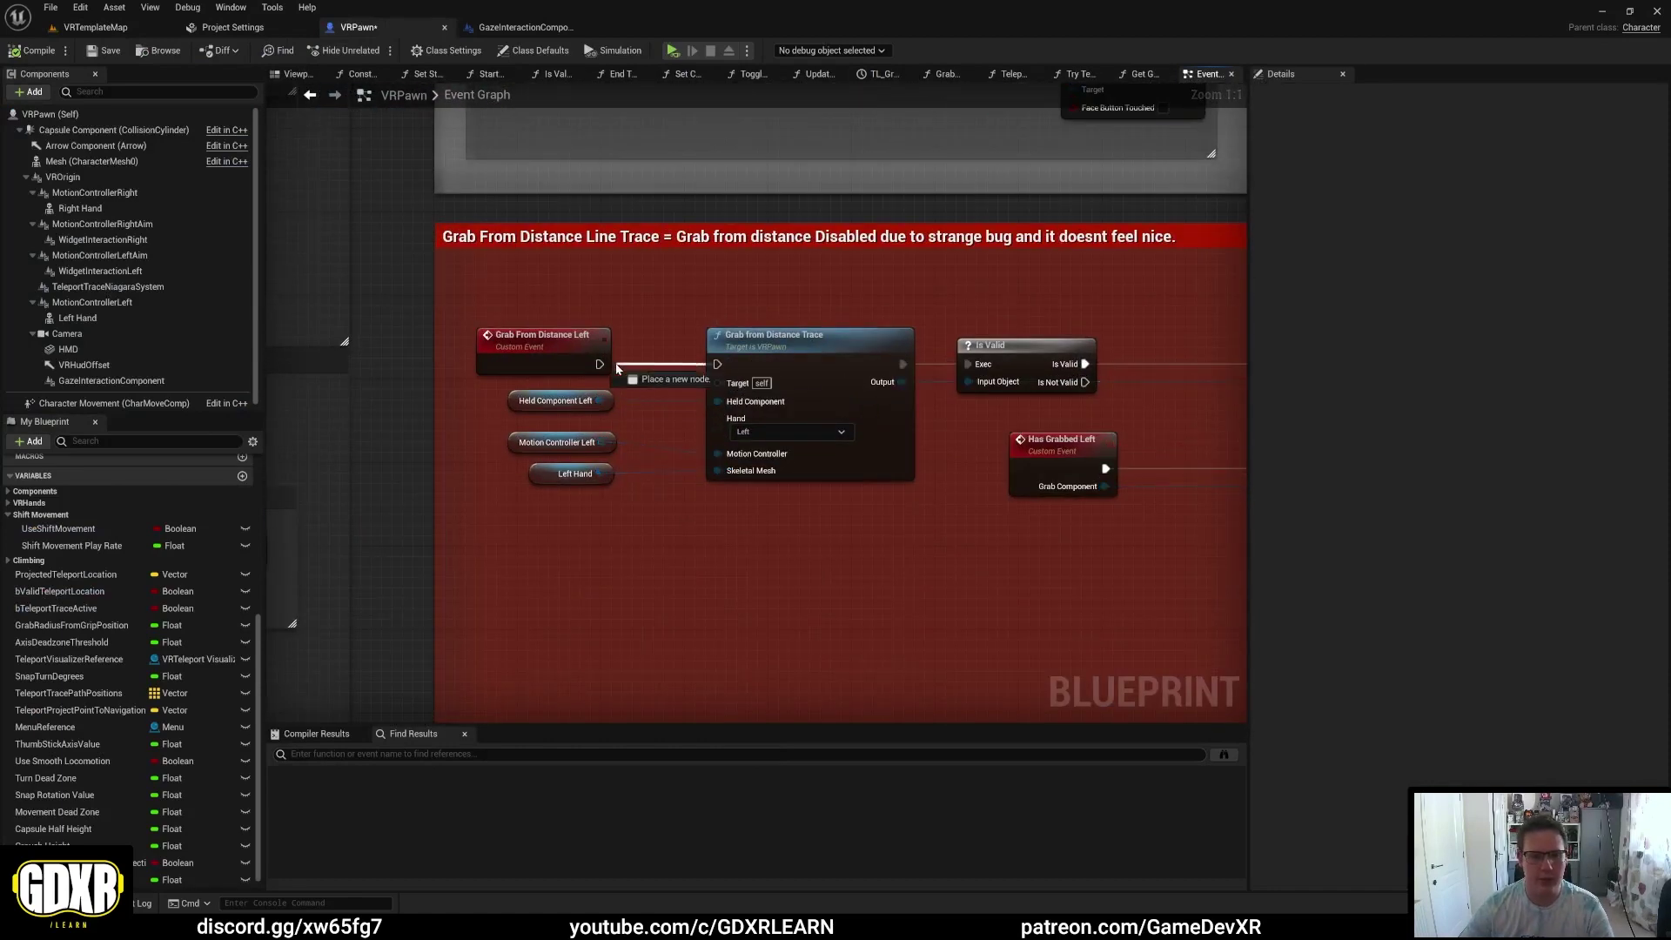
Step: Connect the Grab From Distance Right event to the right hand's Grab from Distance Trace node
scroll(631, 379, "down", 2)
right_click_drag(617, 490, 616, 407)
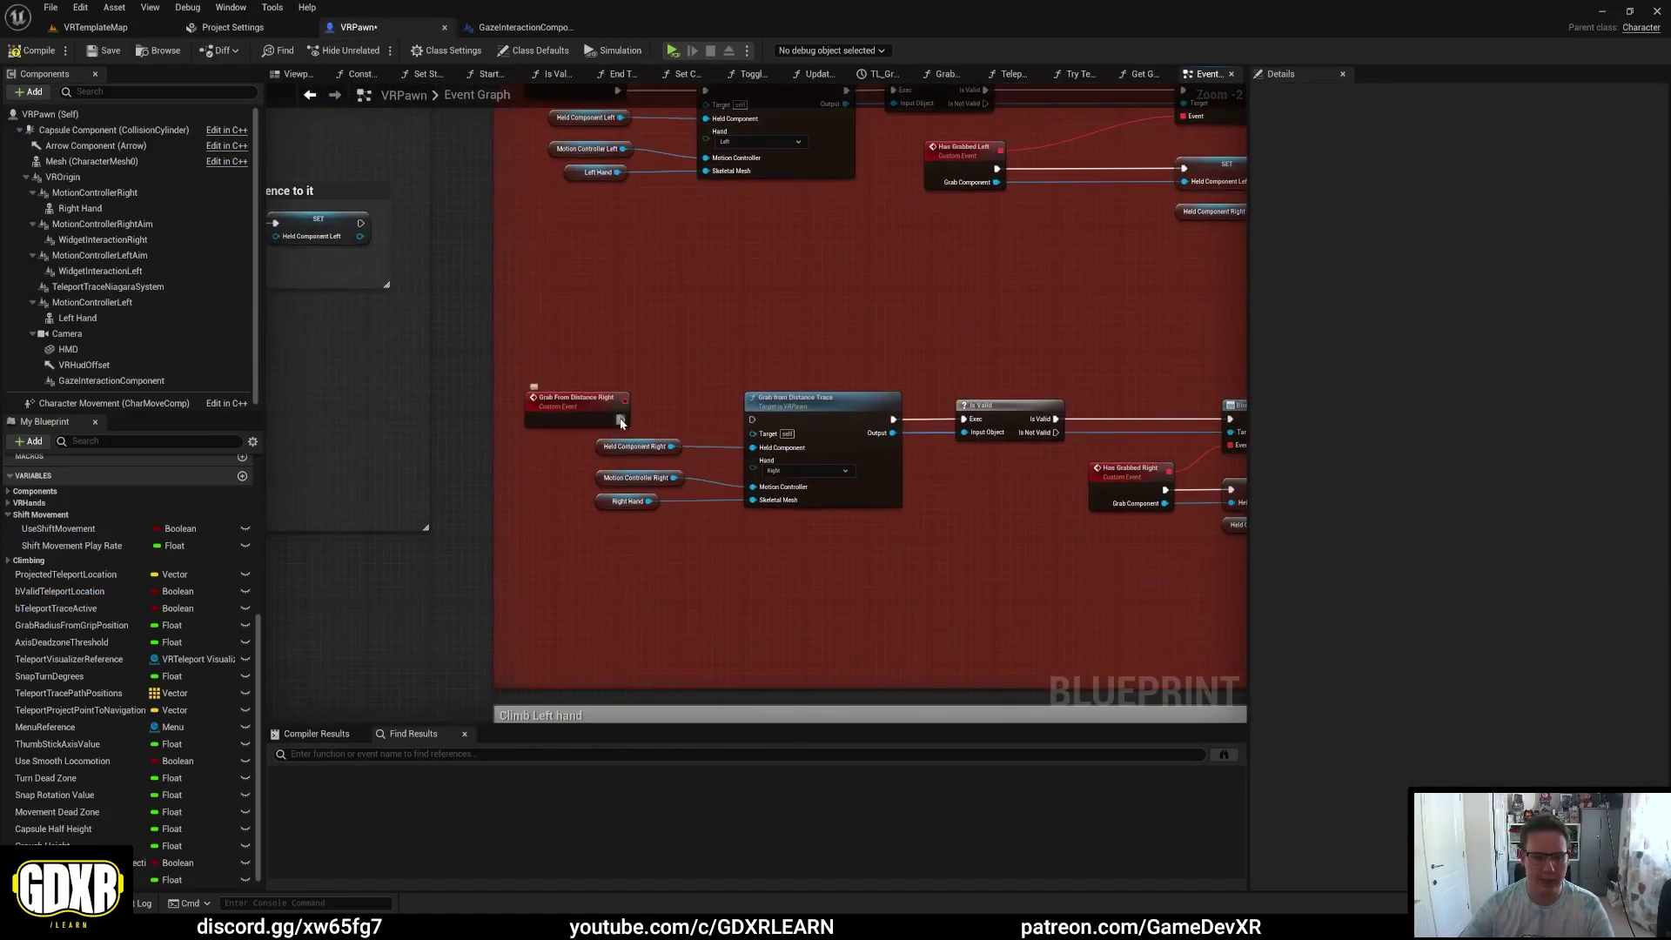
left_click_drag(621, 419, 752, 420)
Step: Compile and save VRPawn, and test grabbing from a distance in the VR preview
left_click(12, 48)
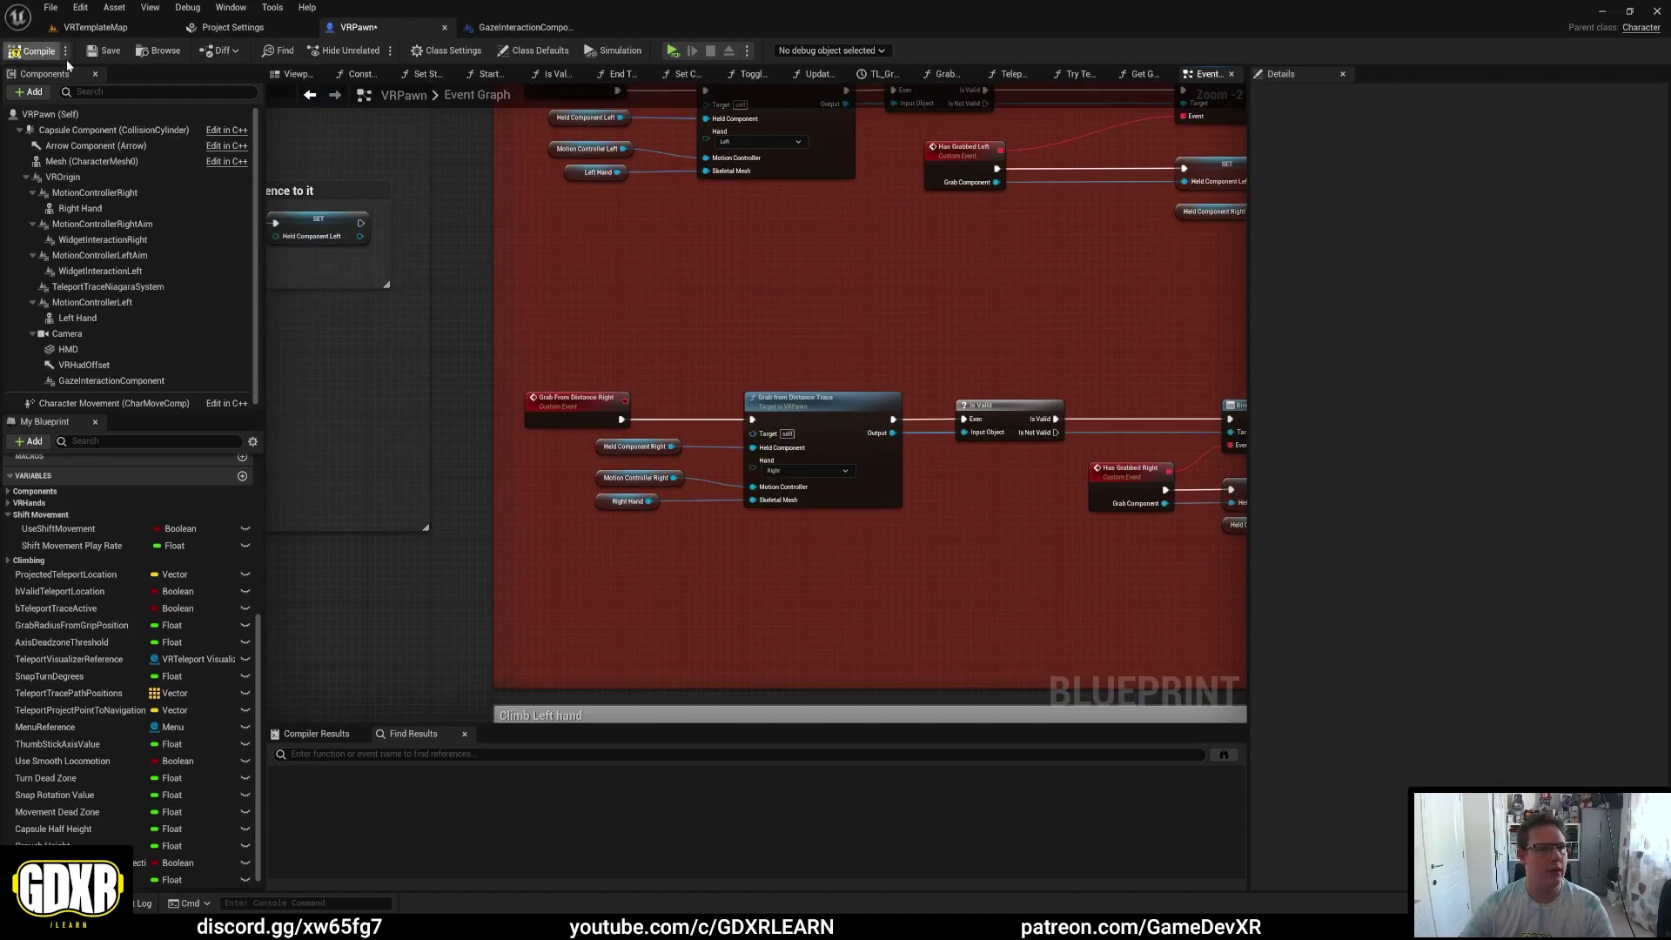
left_click(105, 51)
left_click(672, 50)
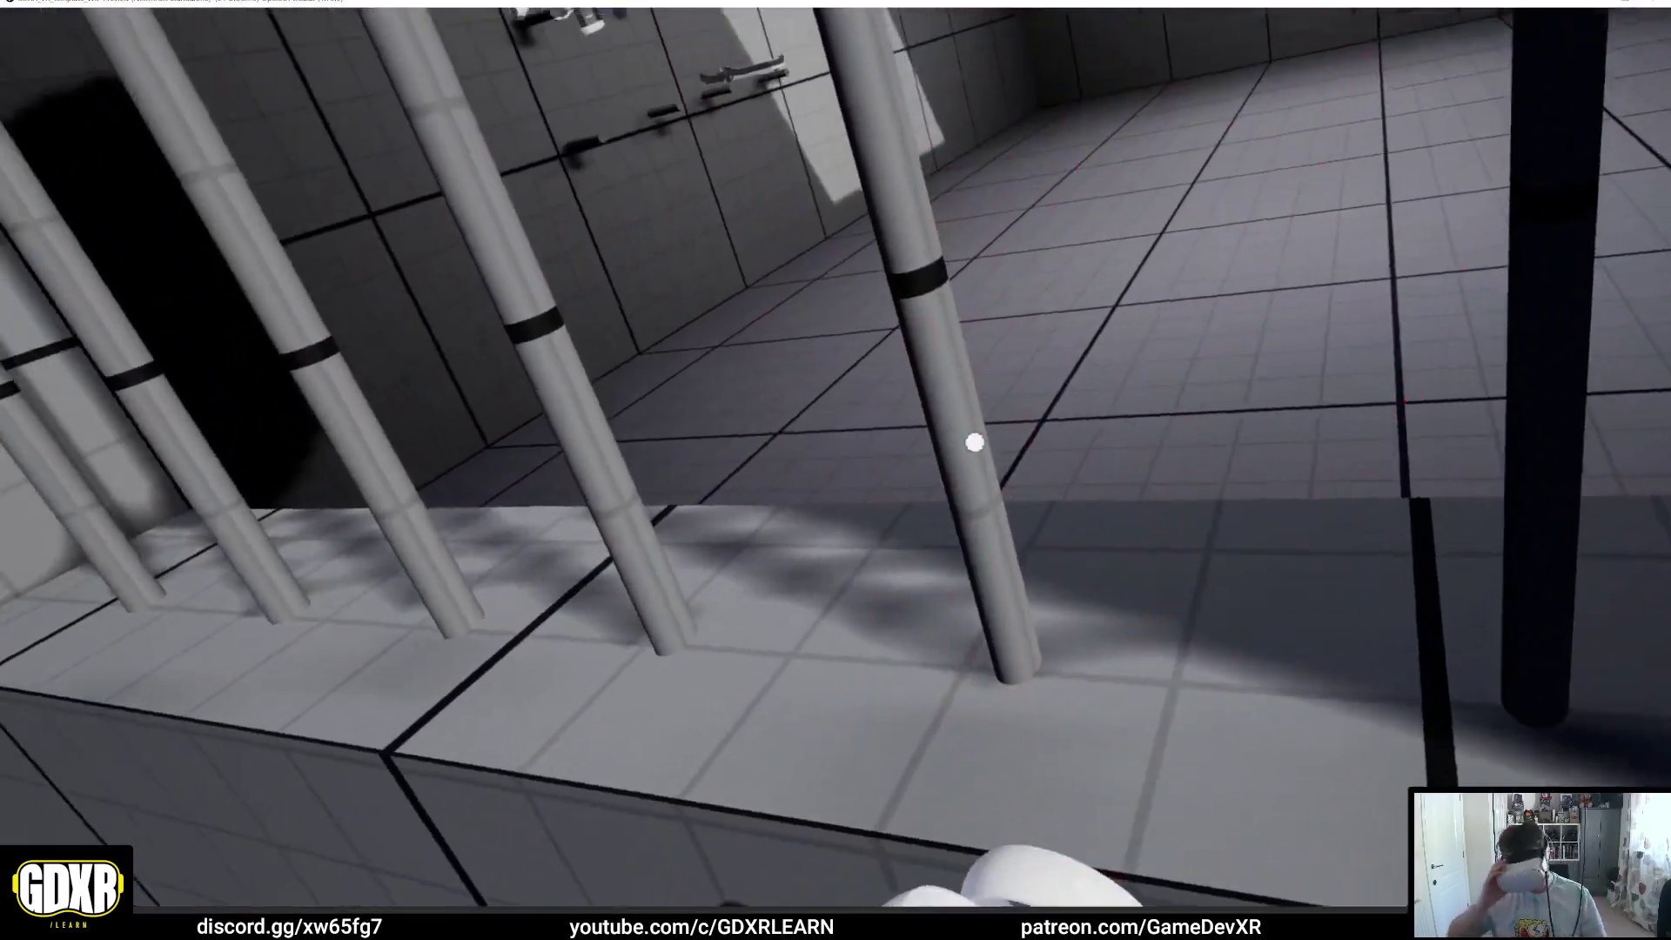
key("Escape")
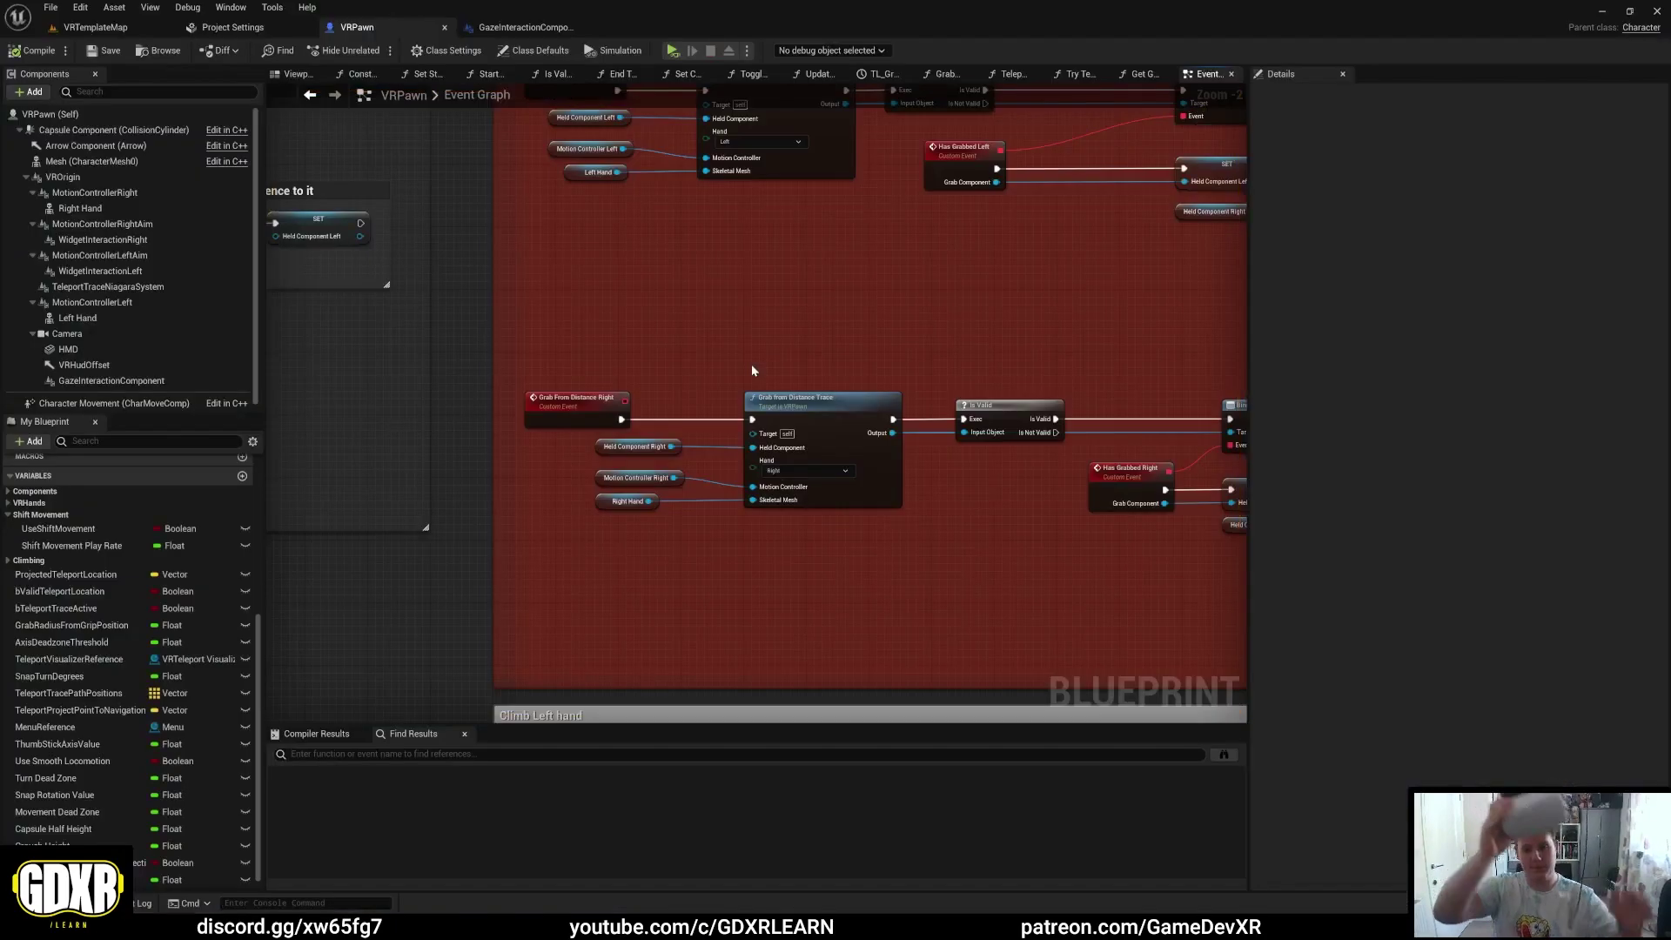
Step: Enable Use Smooth Locomotion by default in VRPawn, save and run the VR preview, and turn the option off again
scroll(753, 370, "down", 9)
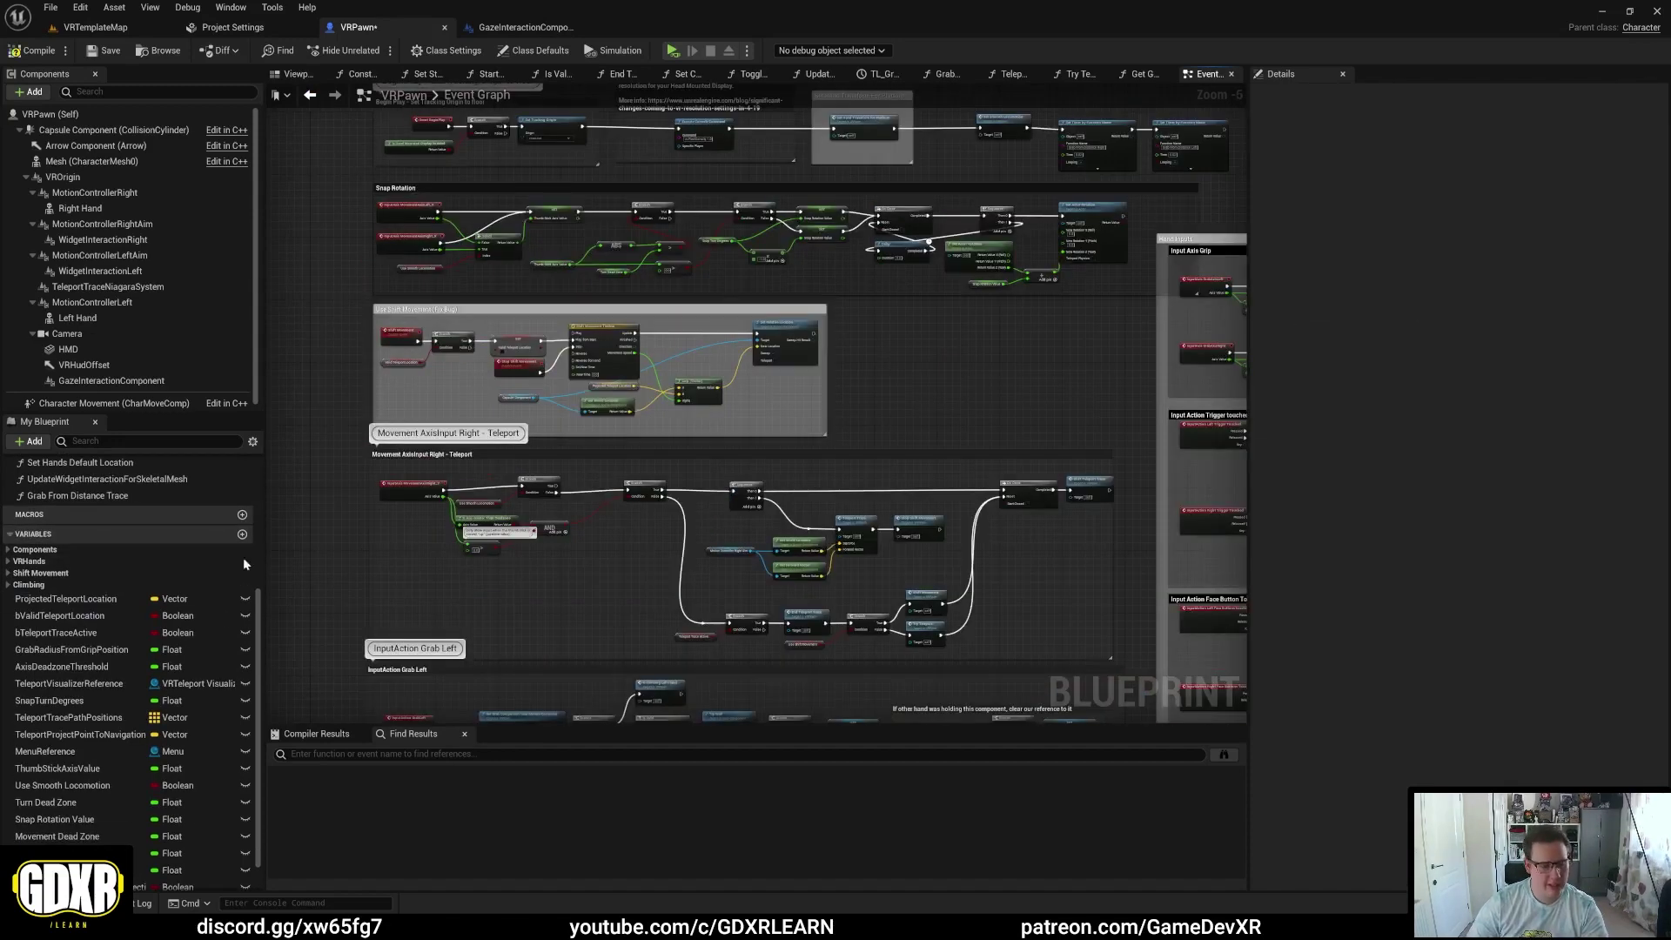
left_click(70, 787)
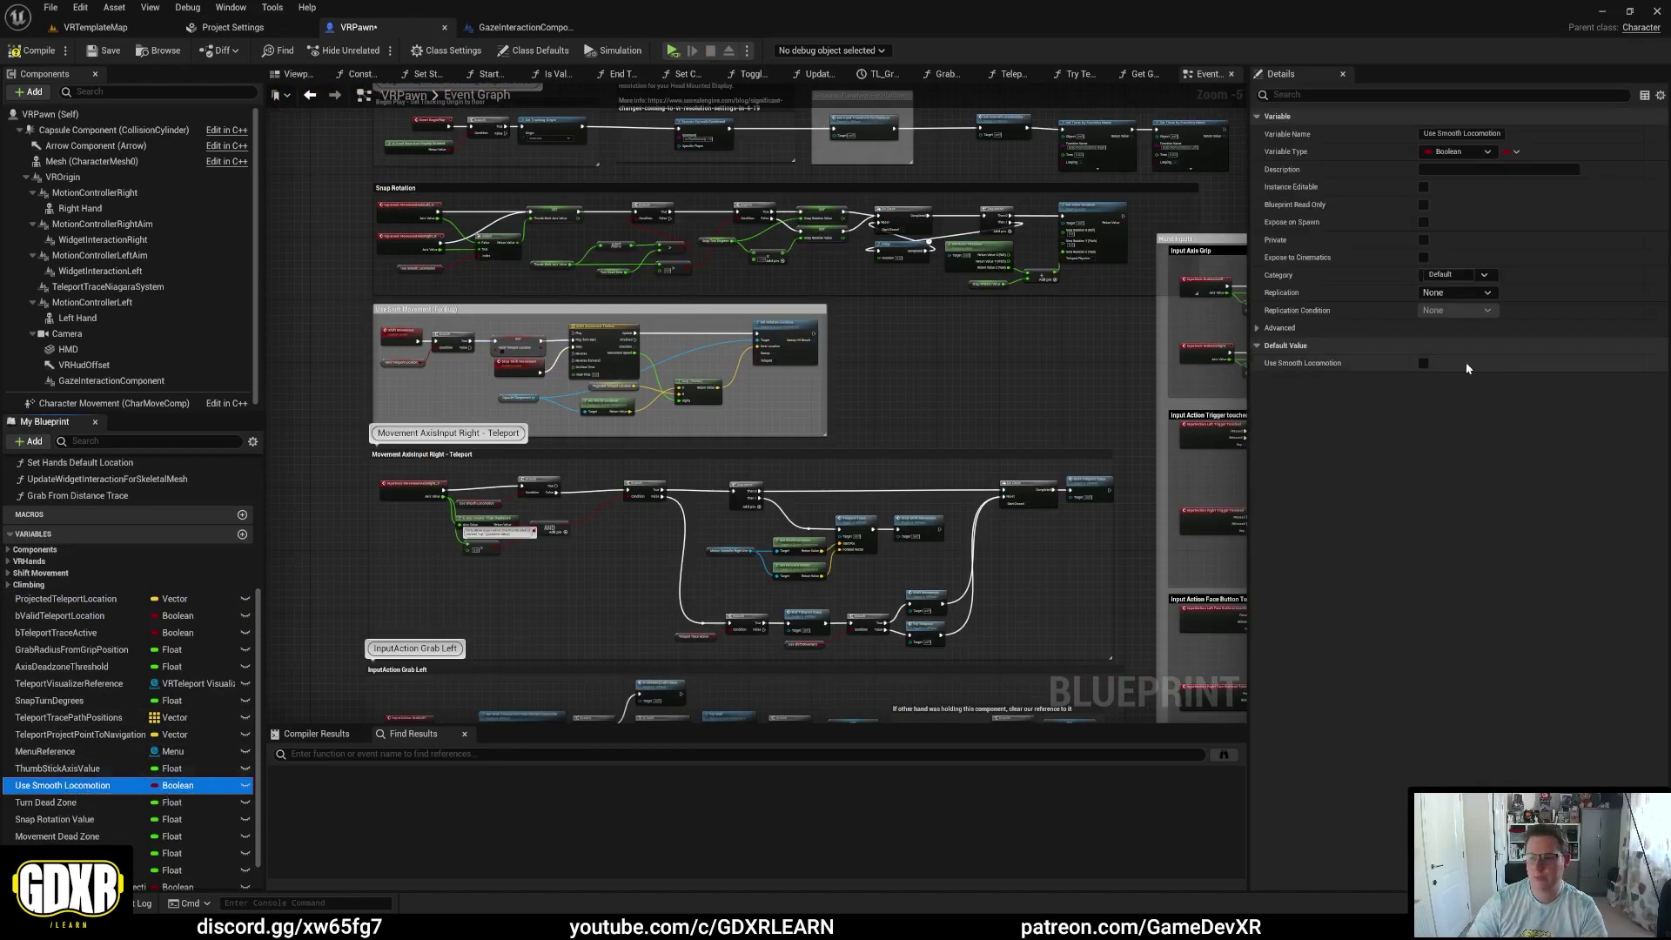
left_click(1424, 364)
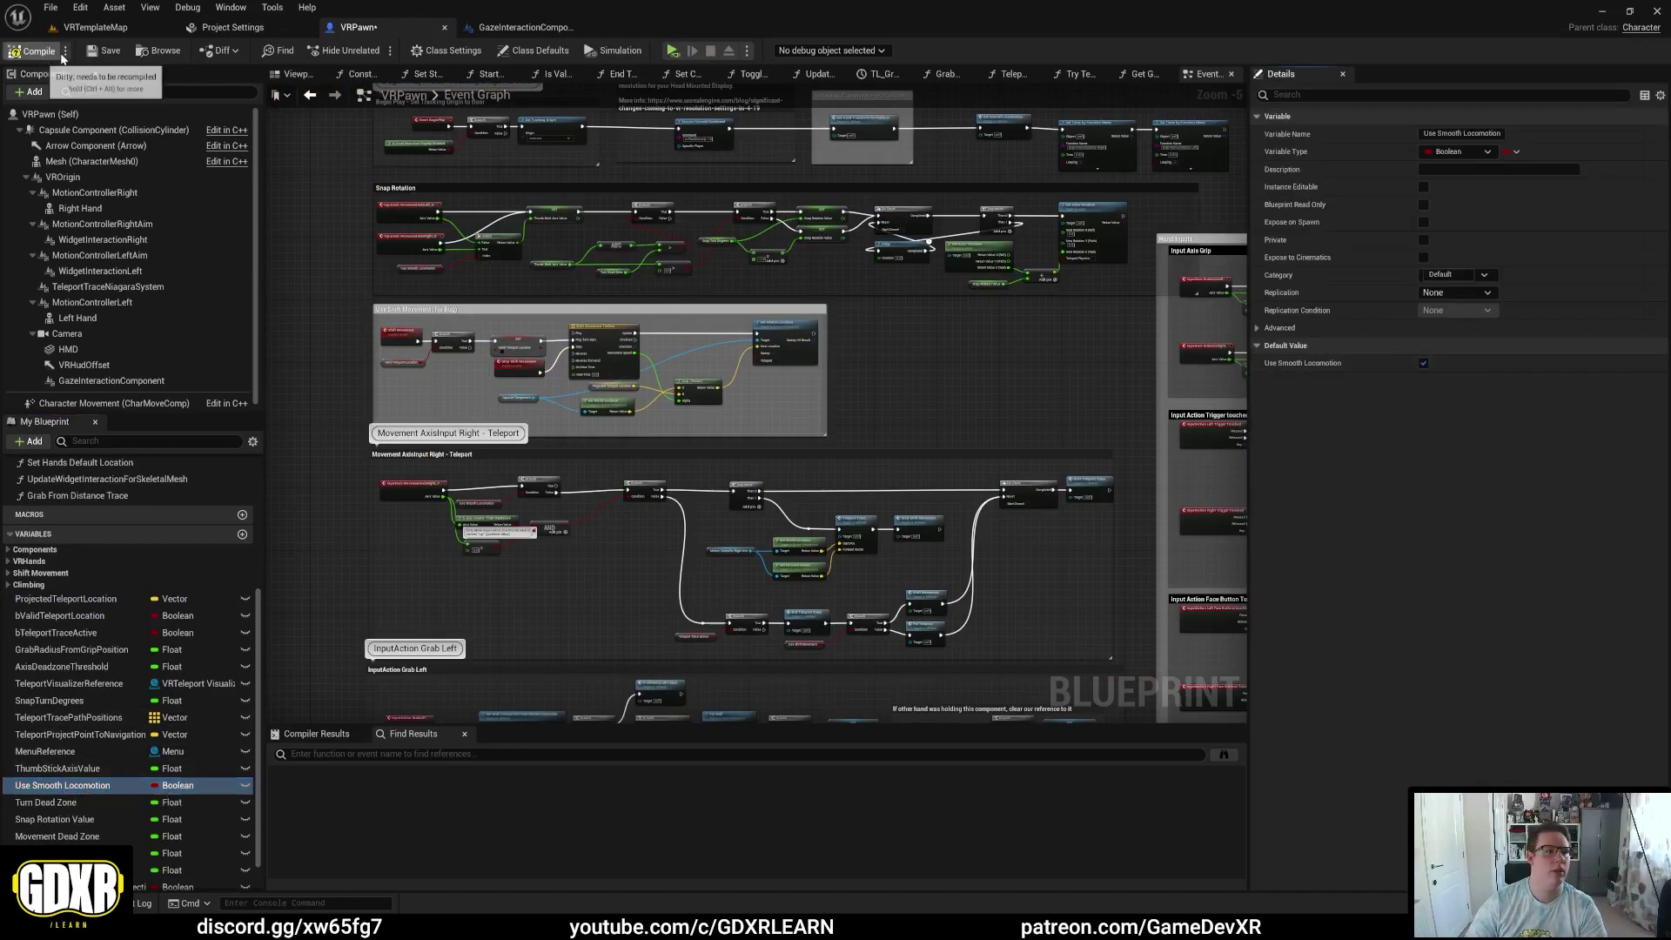
left_click(105, 51)
left_click(674, 51)
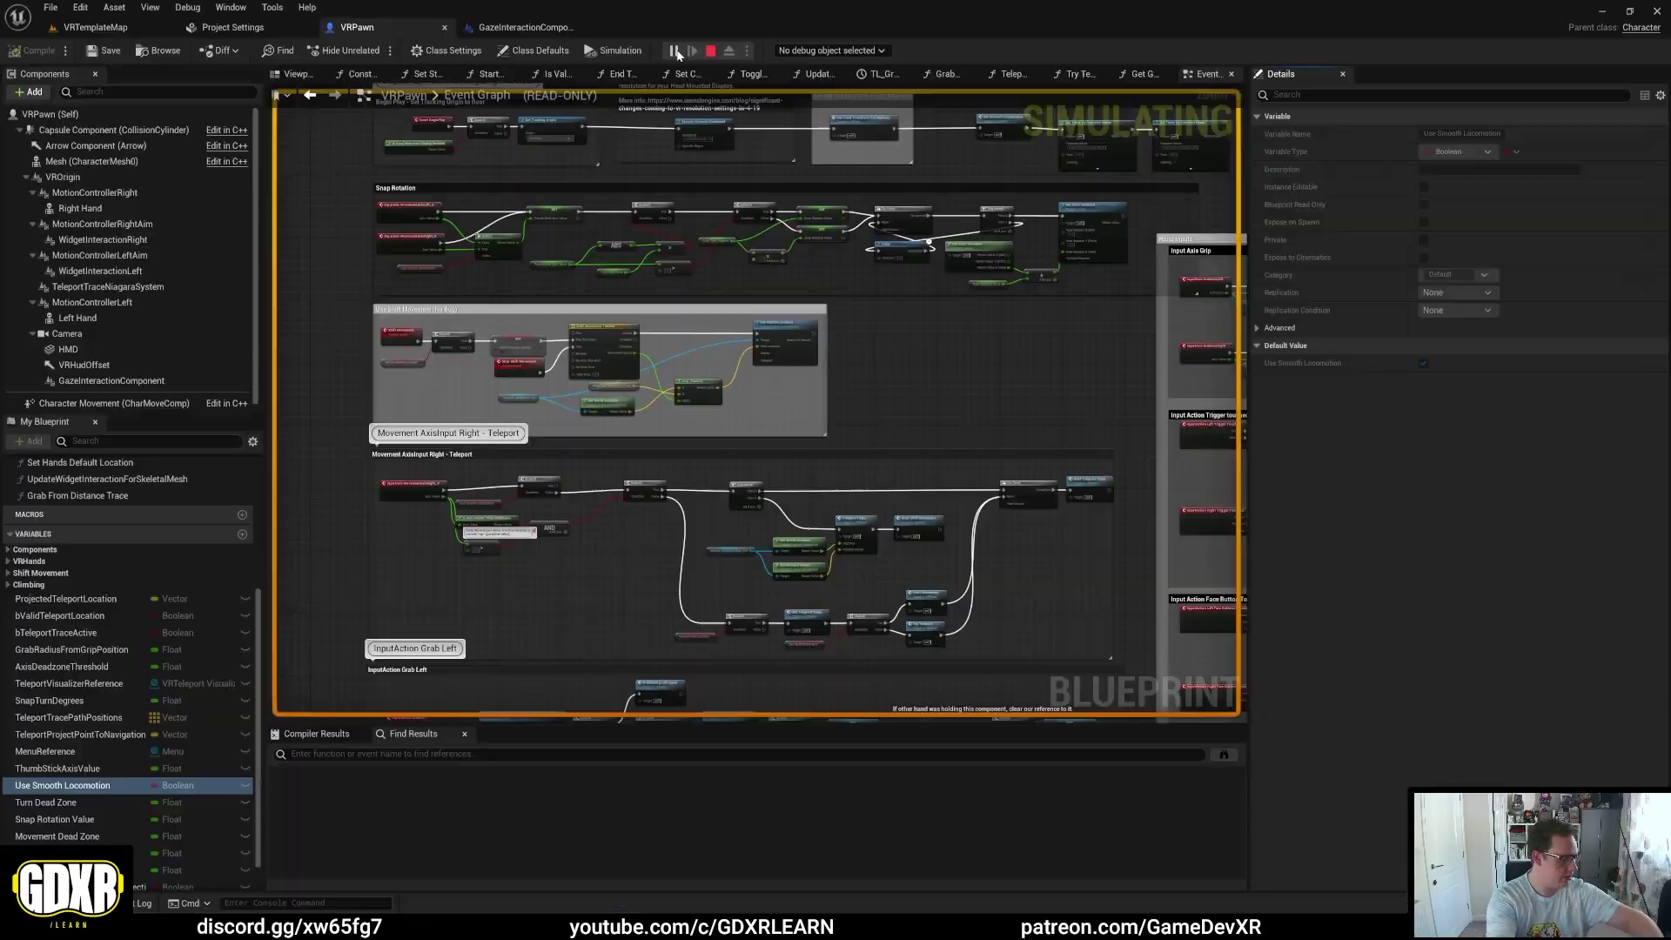
left_click(710, 50)
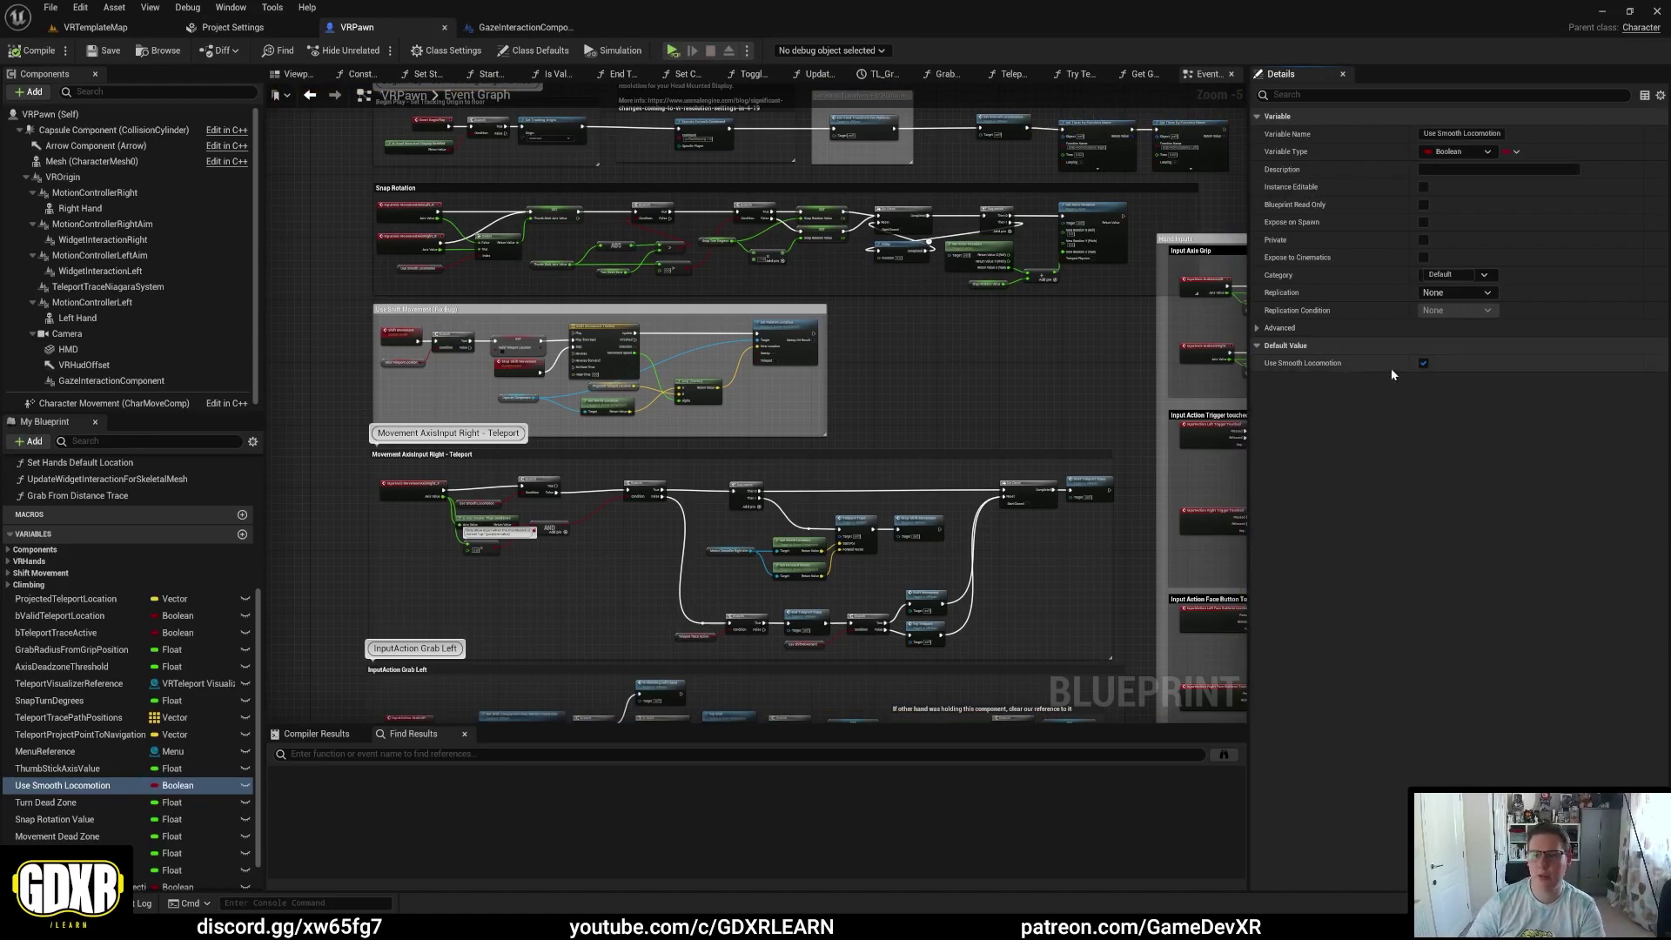
left_click(1424, 364)
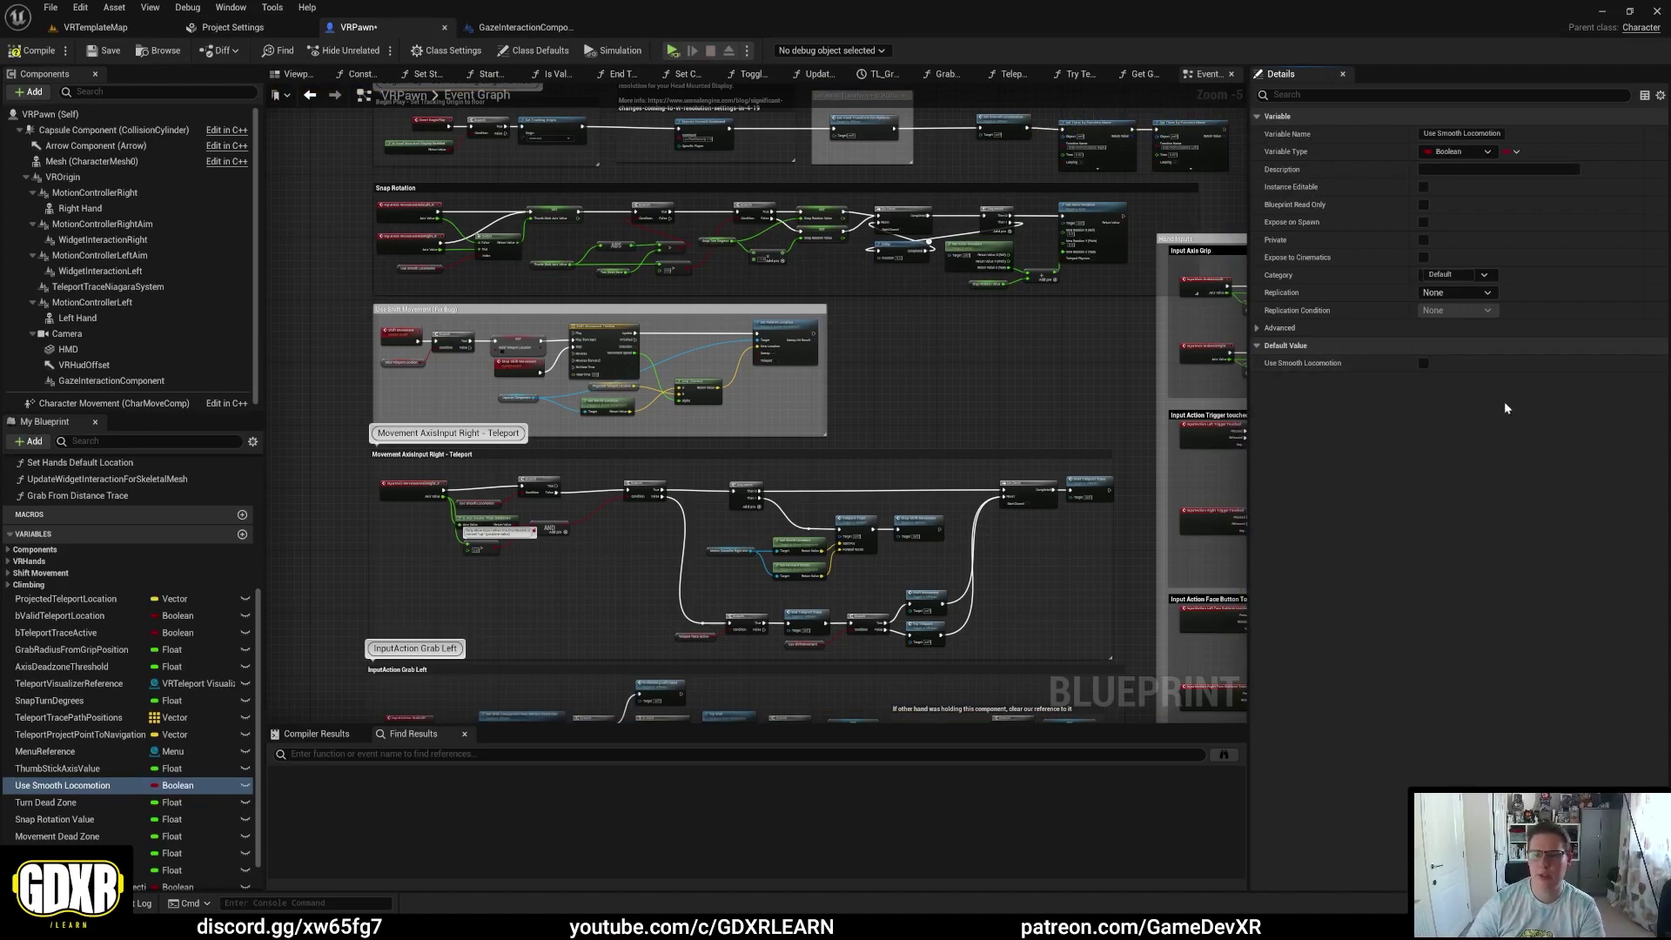
Step: Enable UseShiftMovement by default in the Shift Movement category, compile and test it in the VR preview, and turn it off again
left_click(7, 573)
left_click(48, 586)
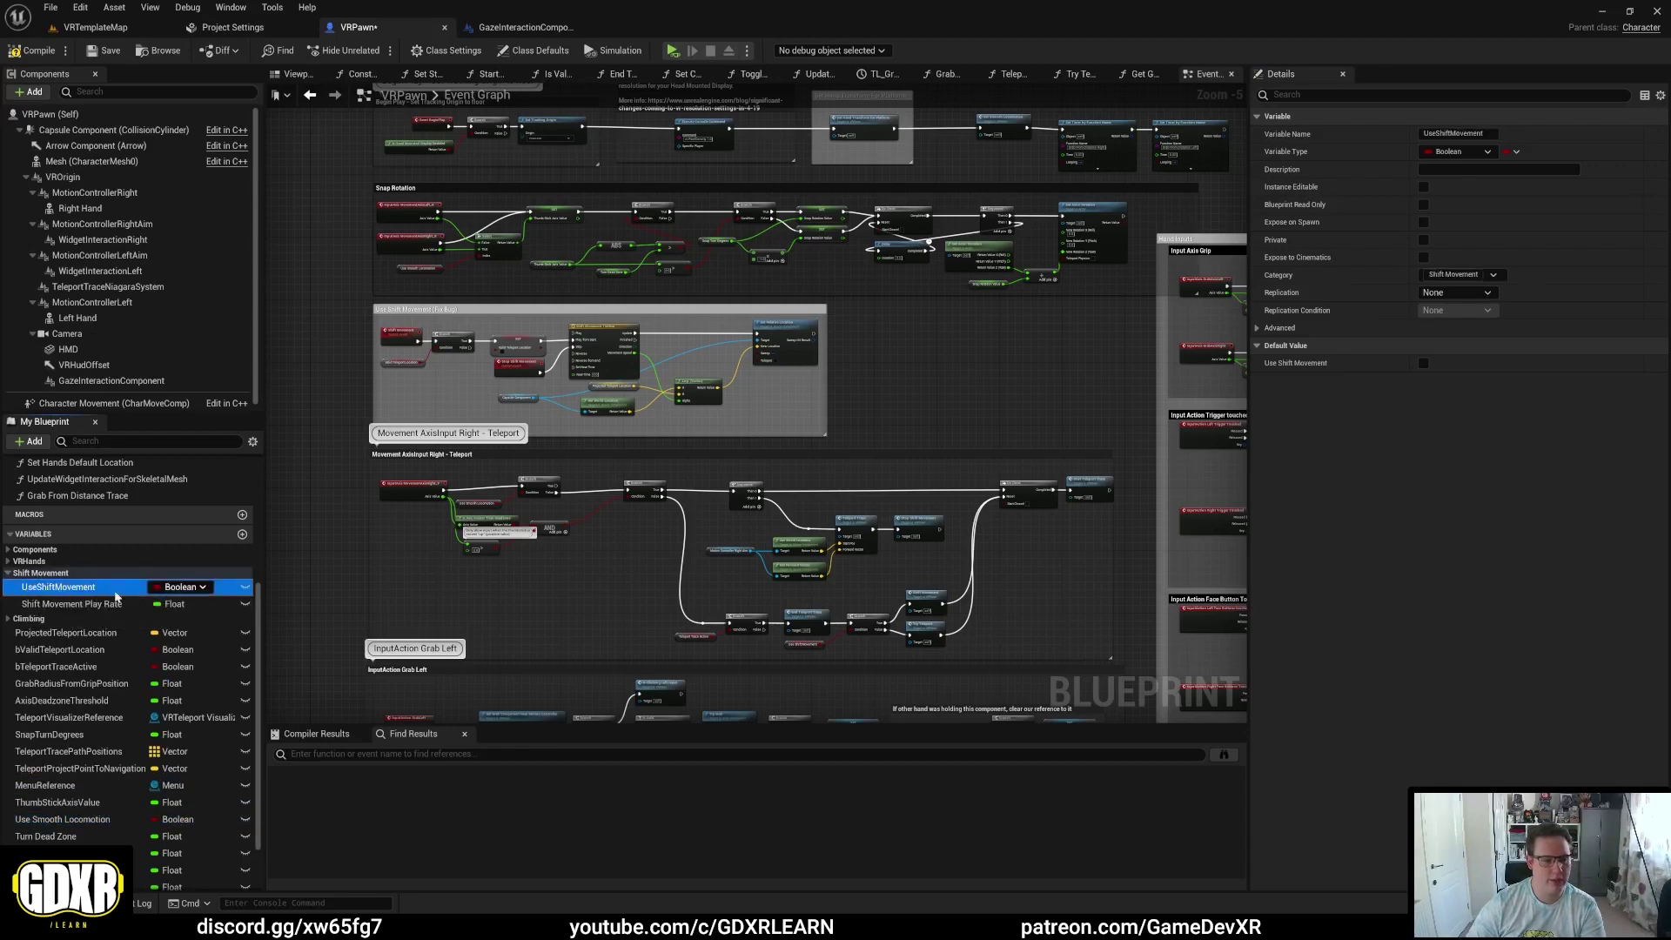
left_click(1423, 363)
left_click(35, 54)
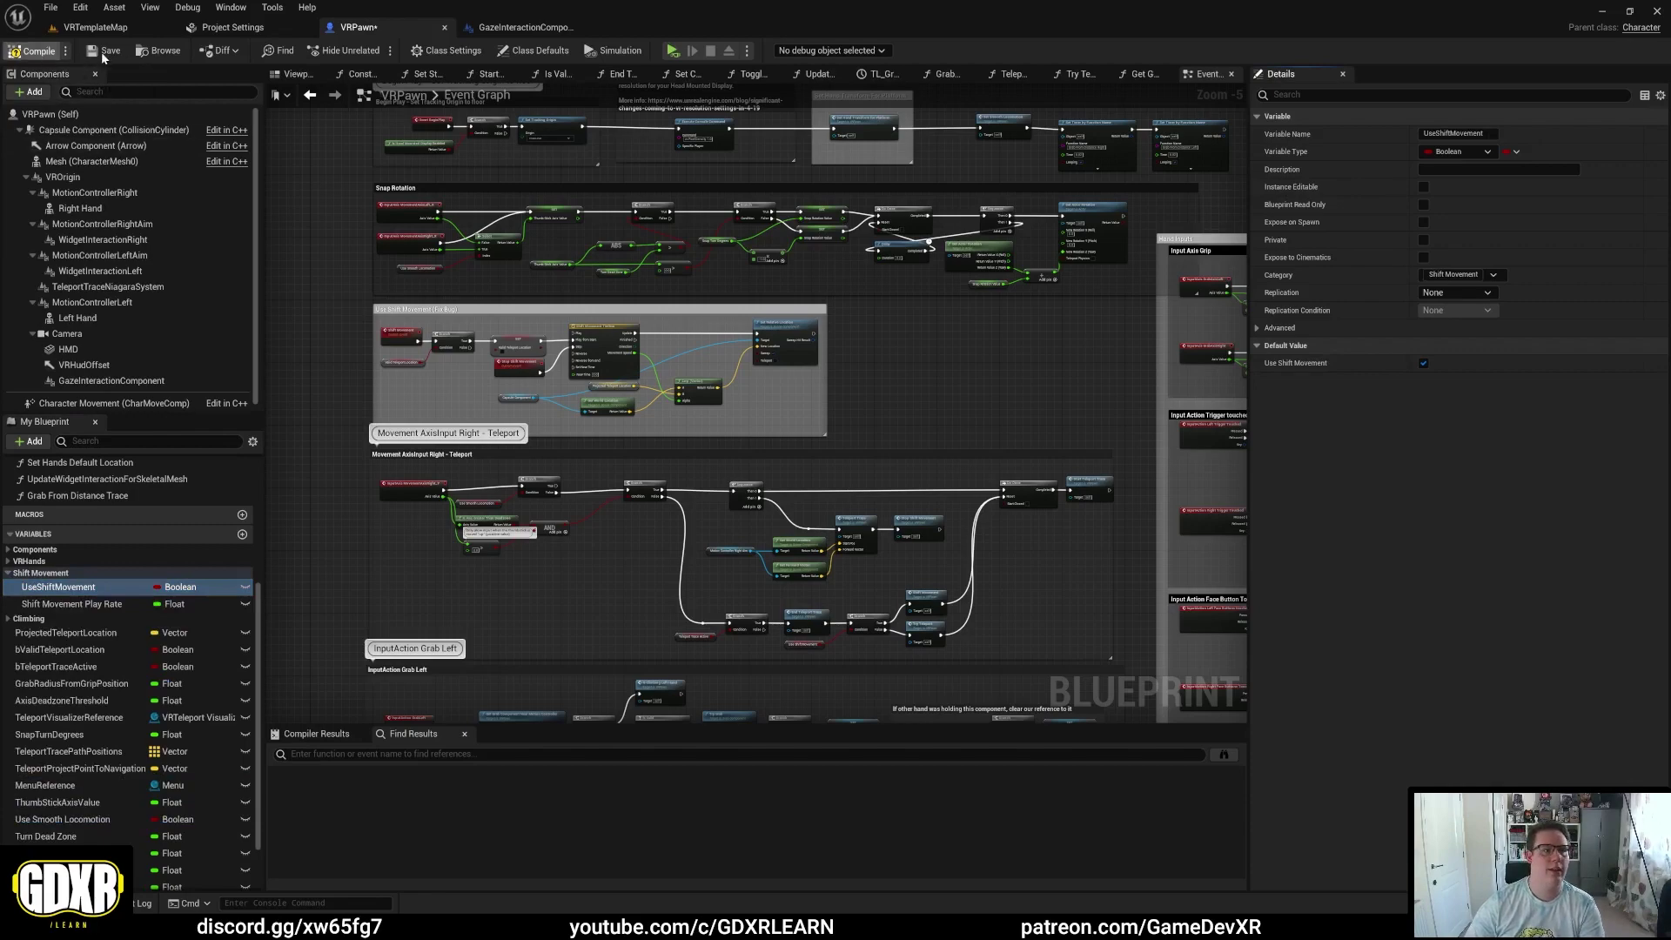
left_click(672, 50)
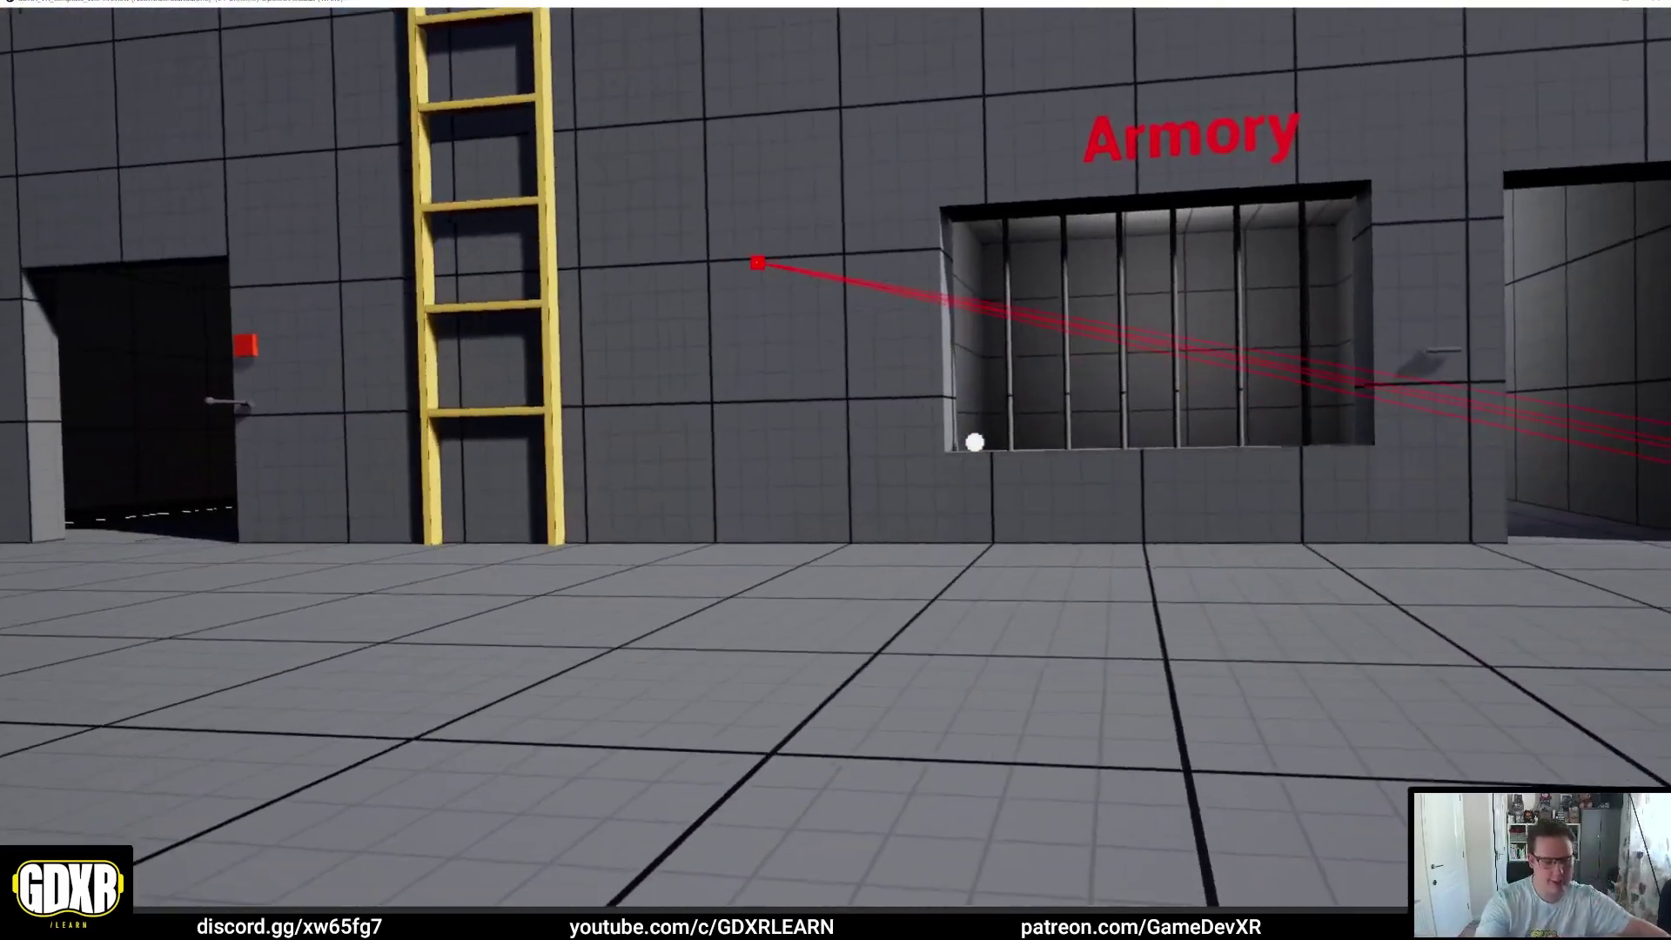
key("Escape")
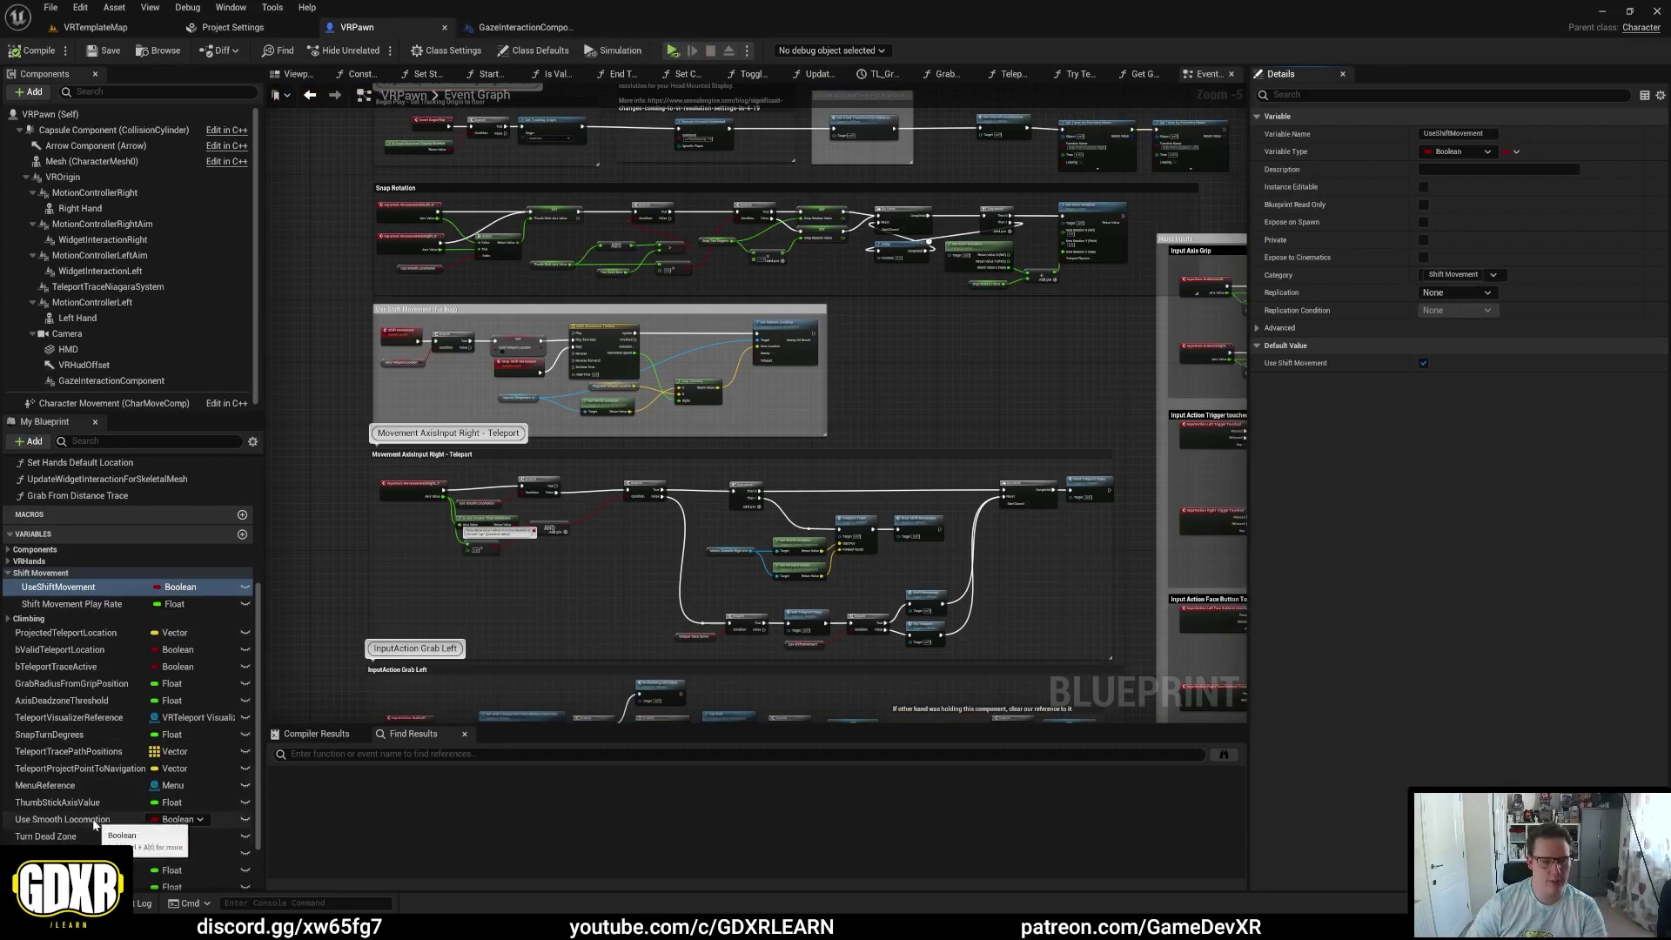
left_click(1423, 363)
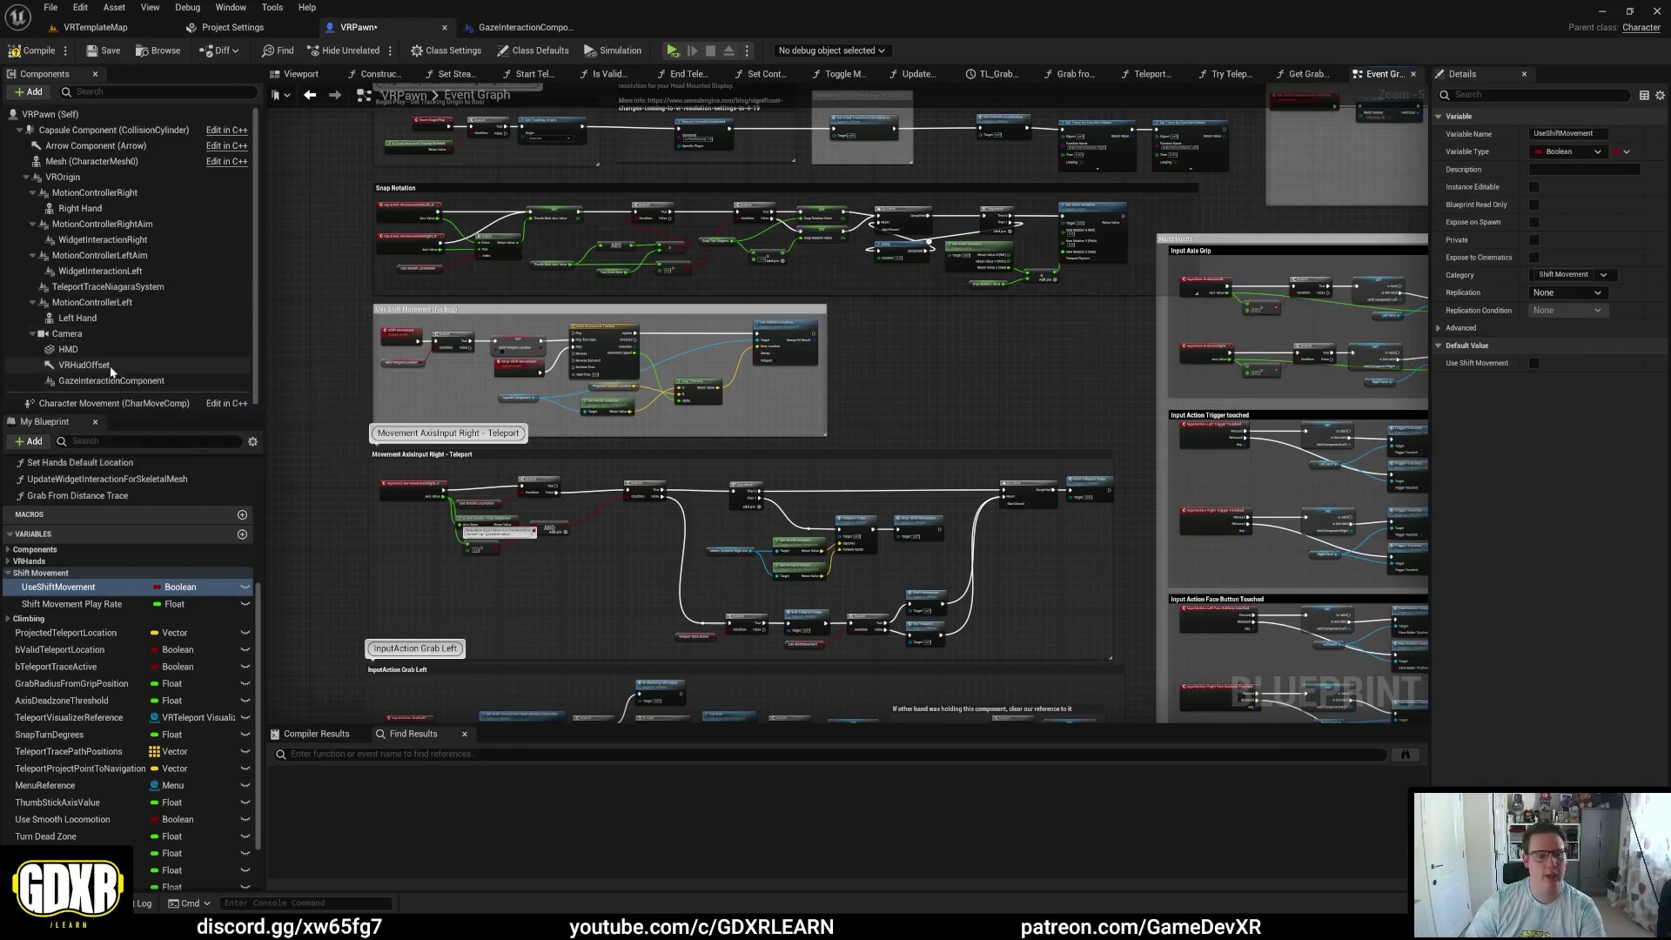
Step: Add a VRHud component as a child of VRHudOffset under VRPawn's Camera
left_click(198, 366)
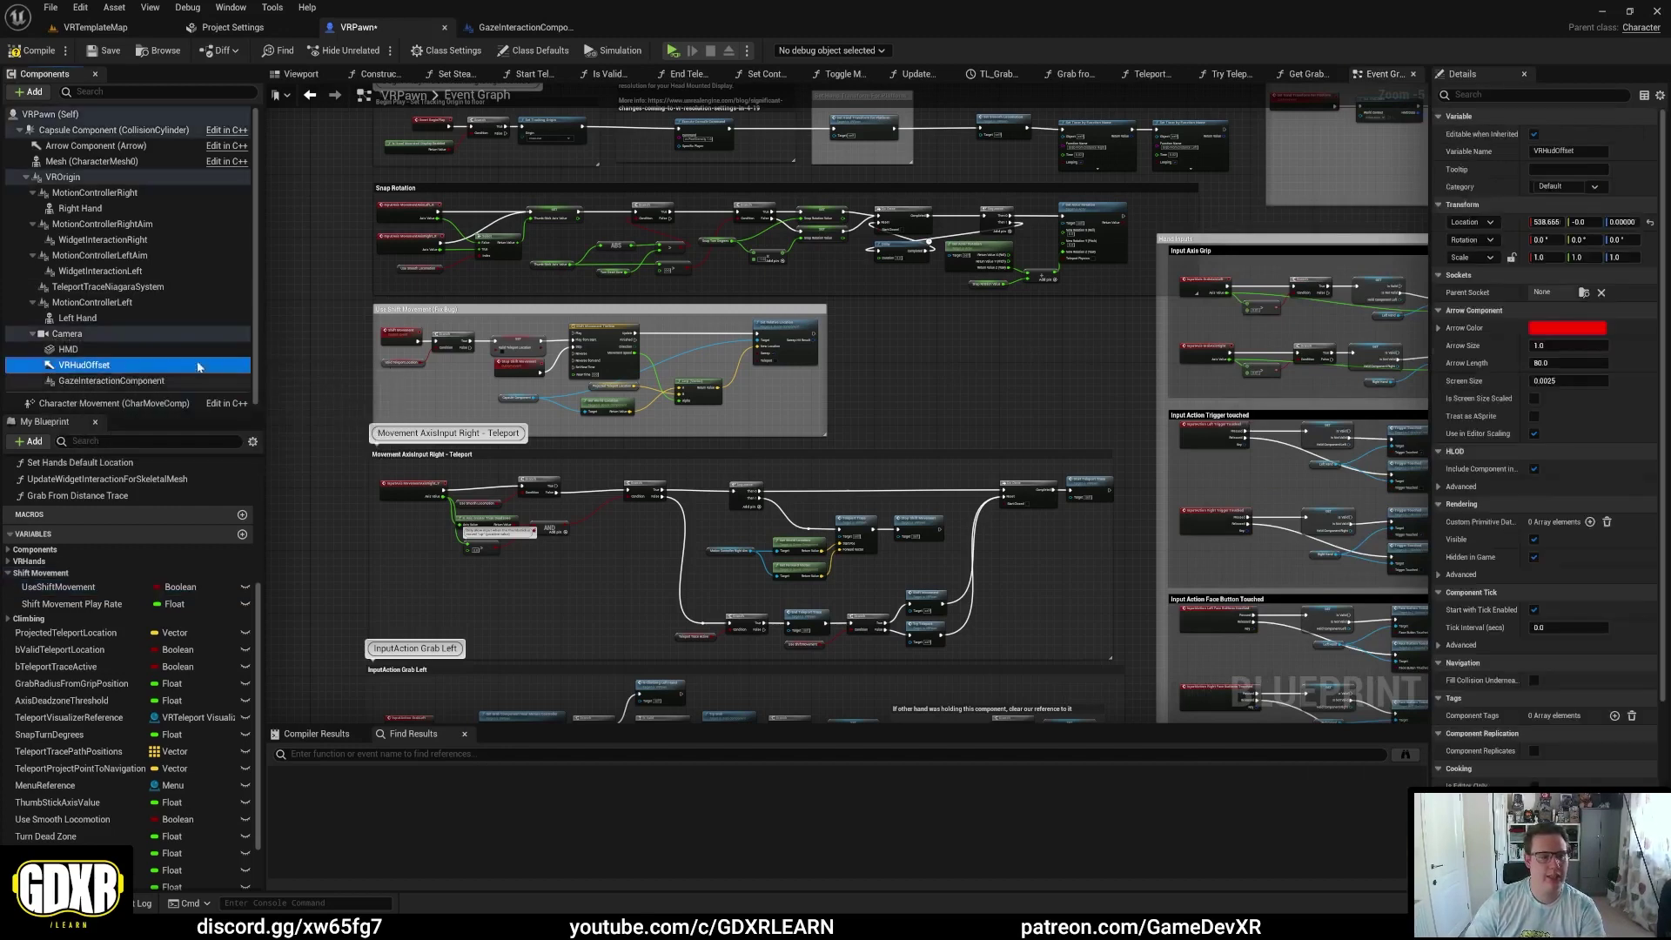
left_click(31, 91)
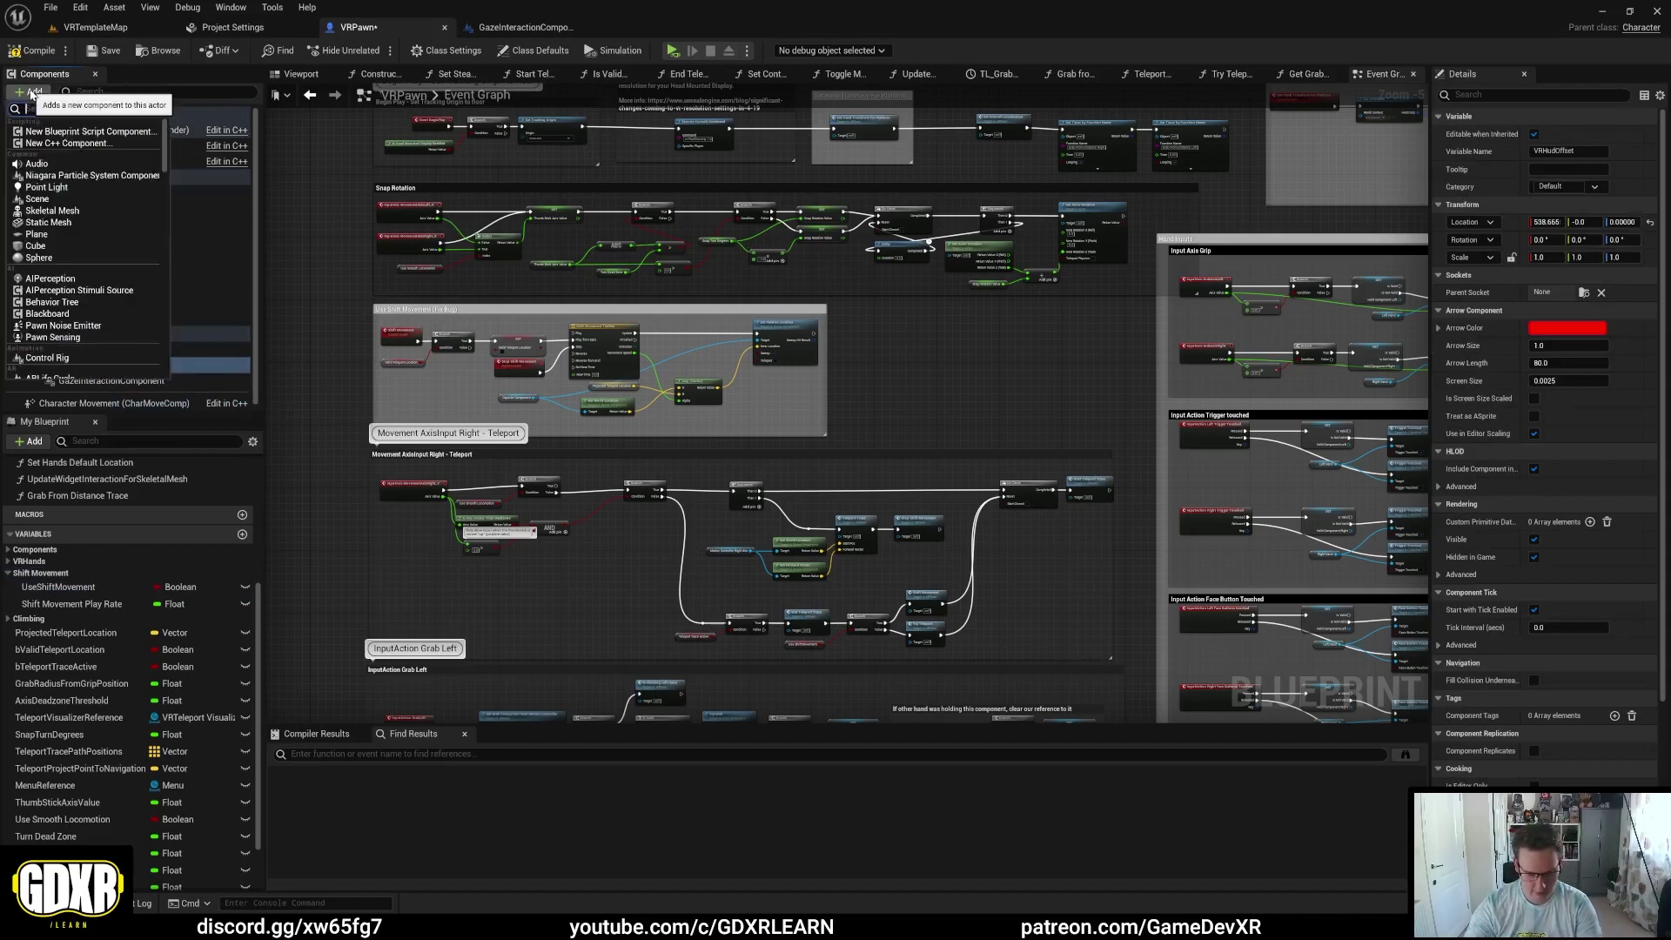
type("vrhud")
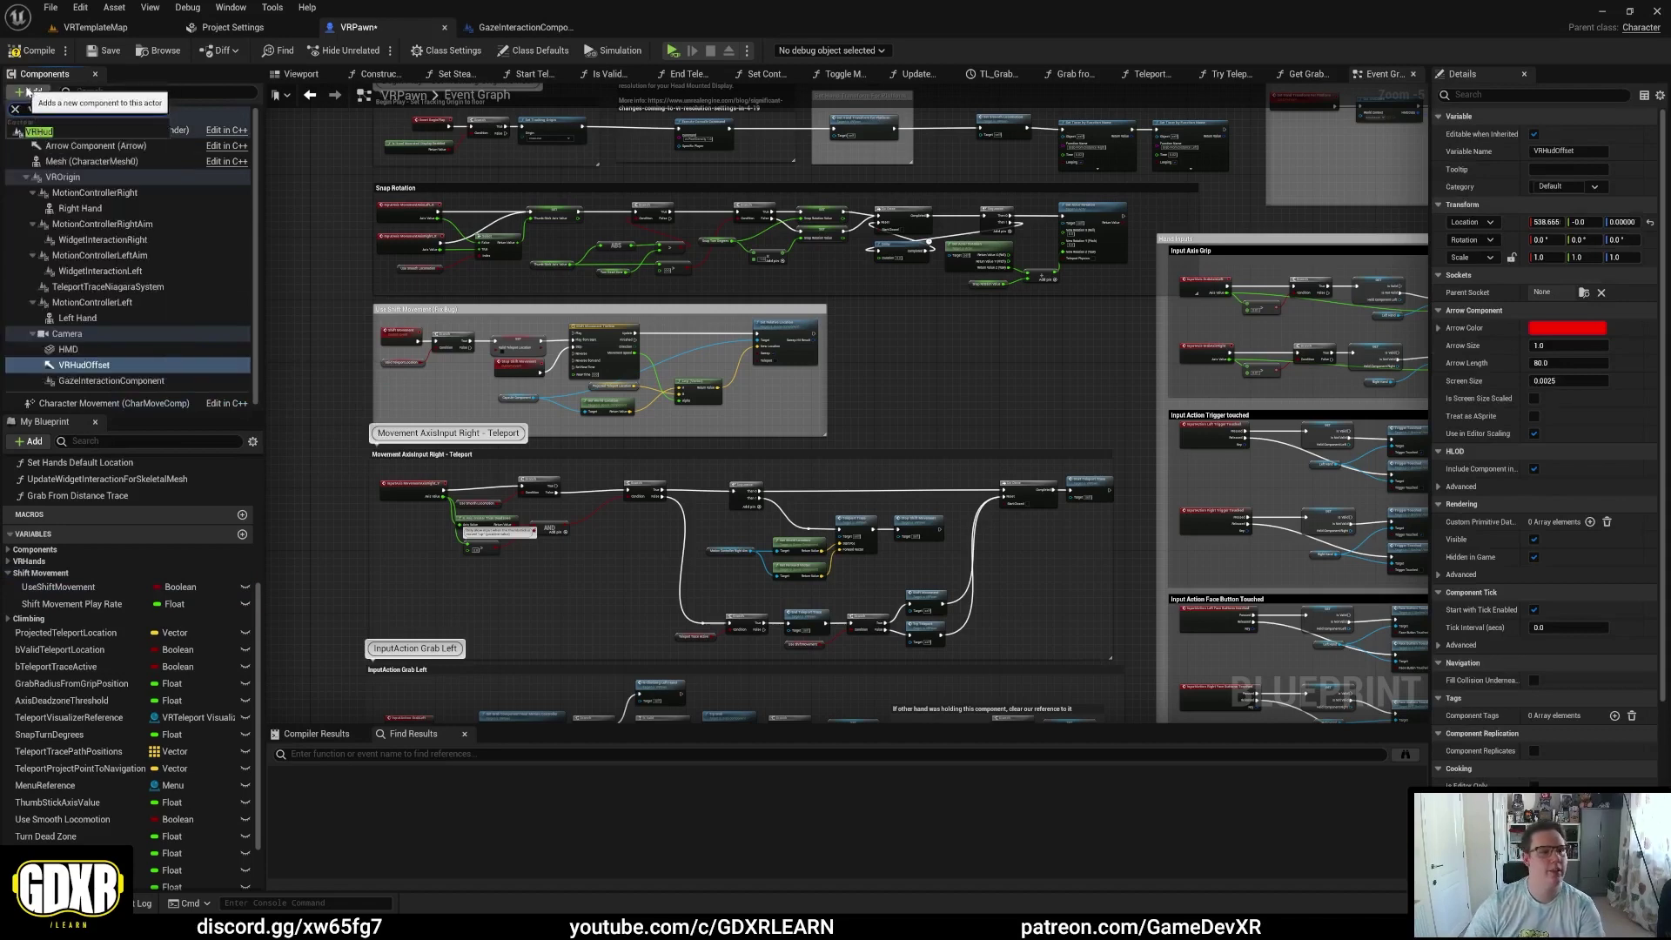
left_click(38, 131)
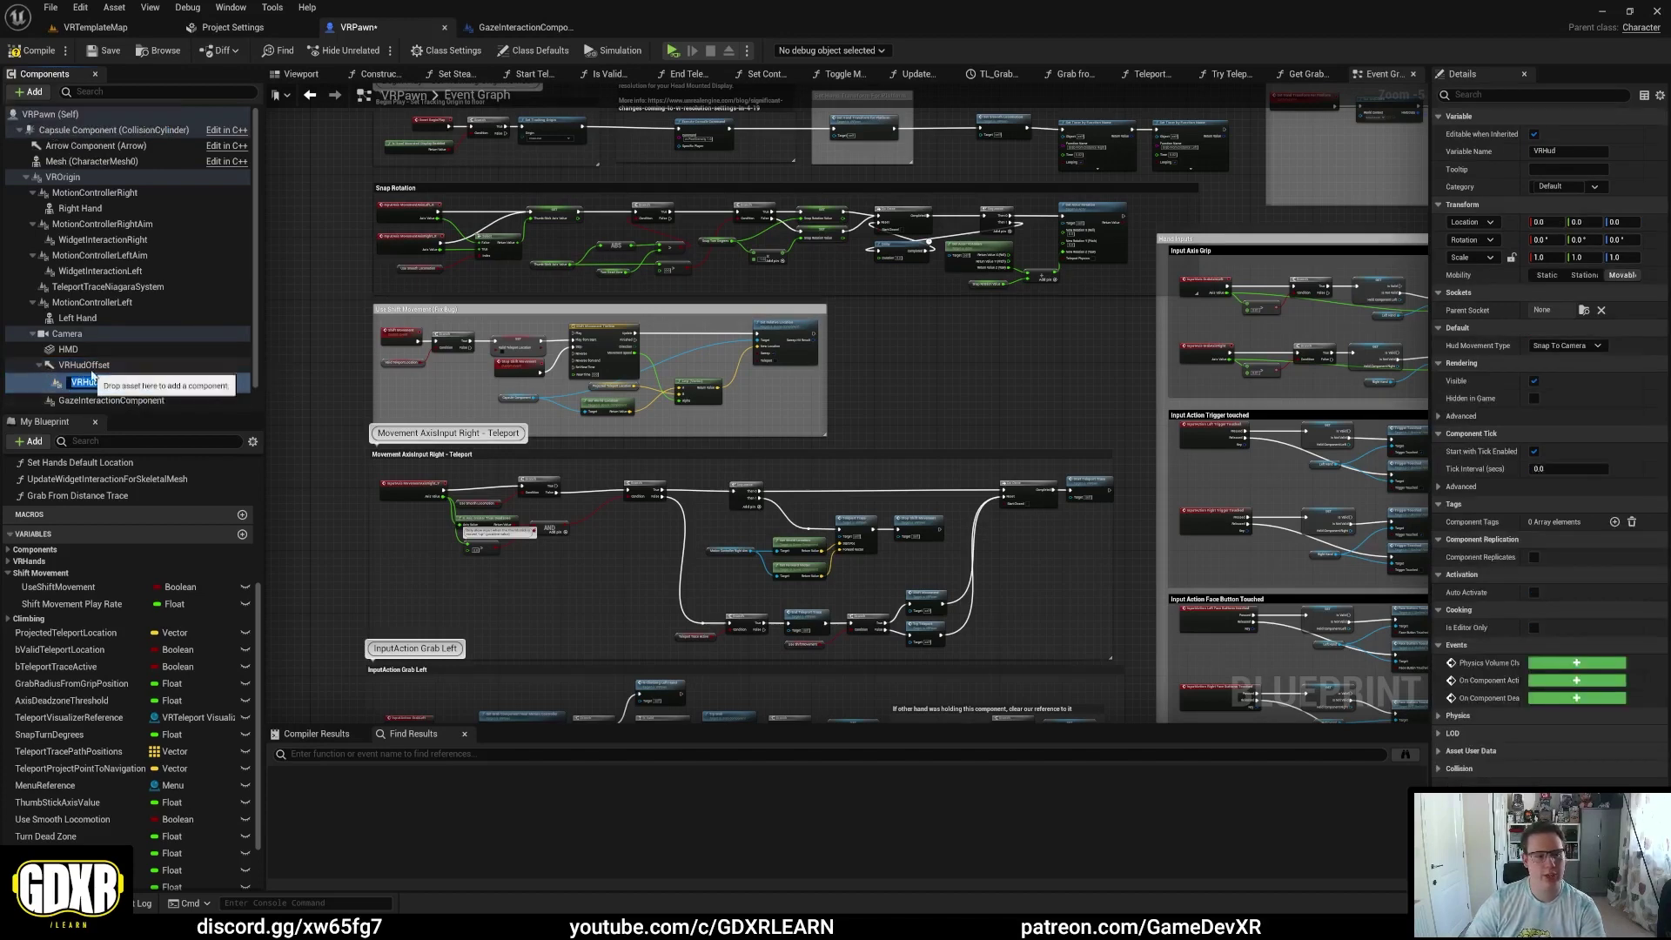
Step: Inspect the VRHud component's placement in front of the pawn in 3D and test the HUD in the VR preview
left_click(302, 75)
right_click_drag(815, 461, 836, 453)
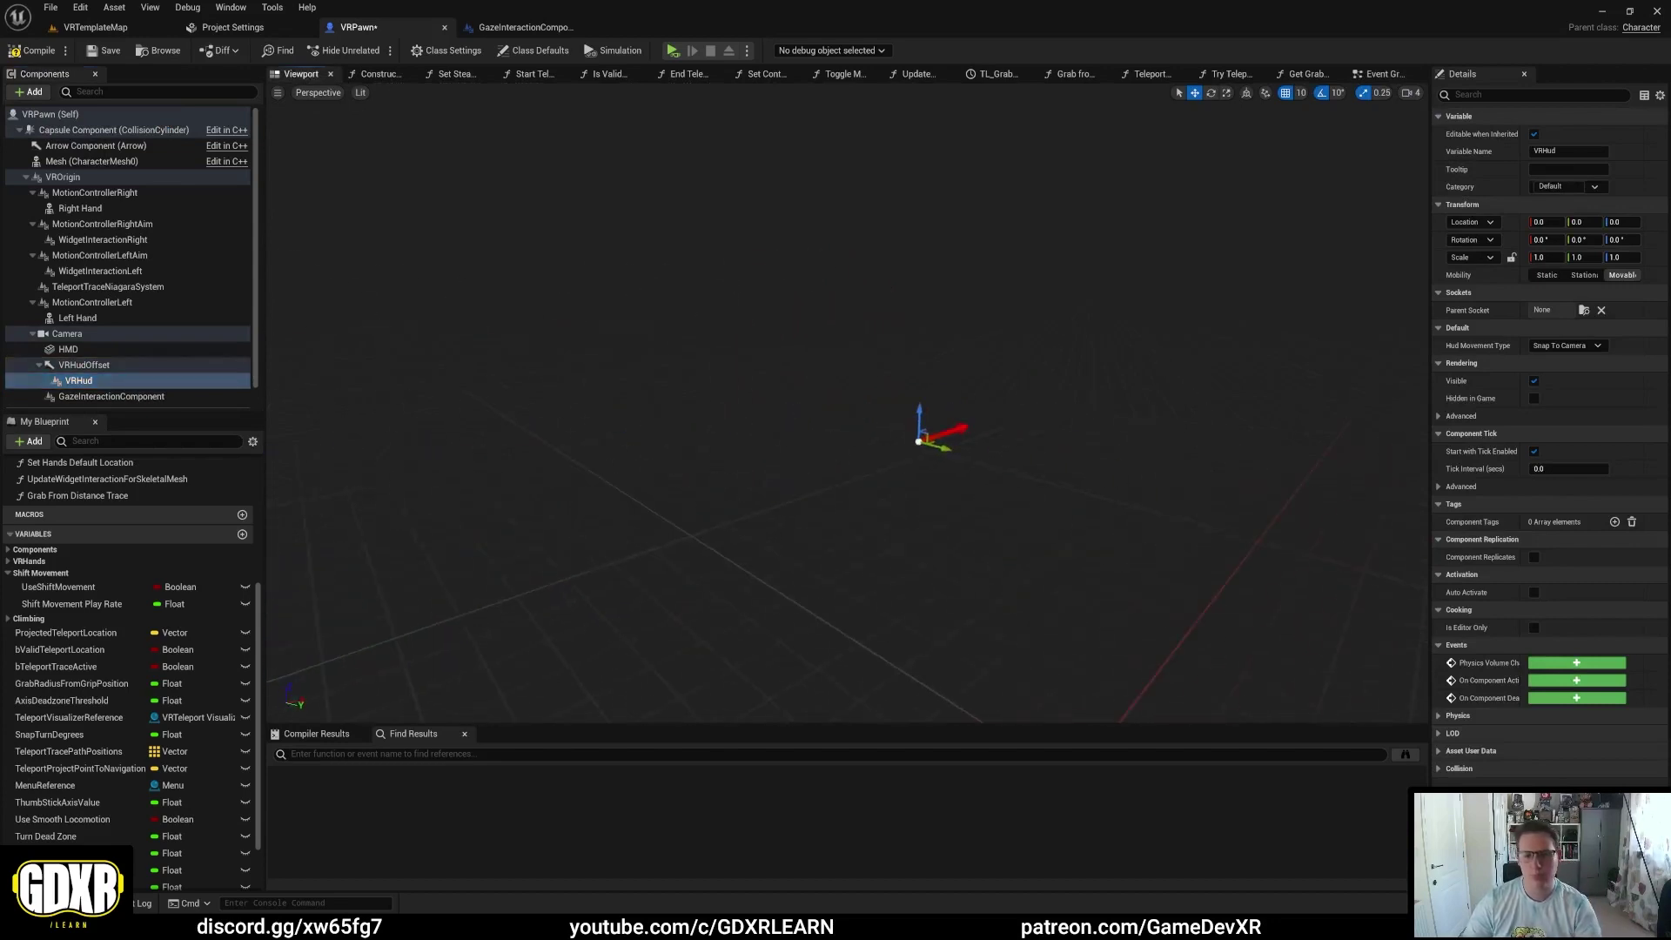
right_click_drag(948, 435, 1075, 414)
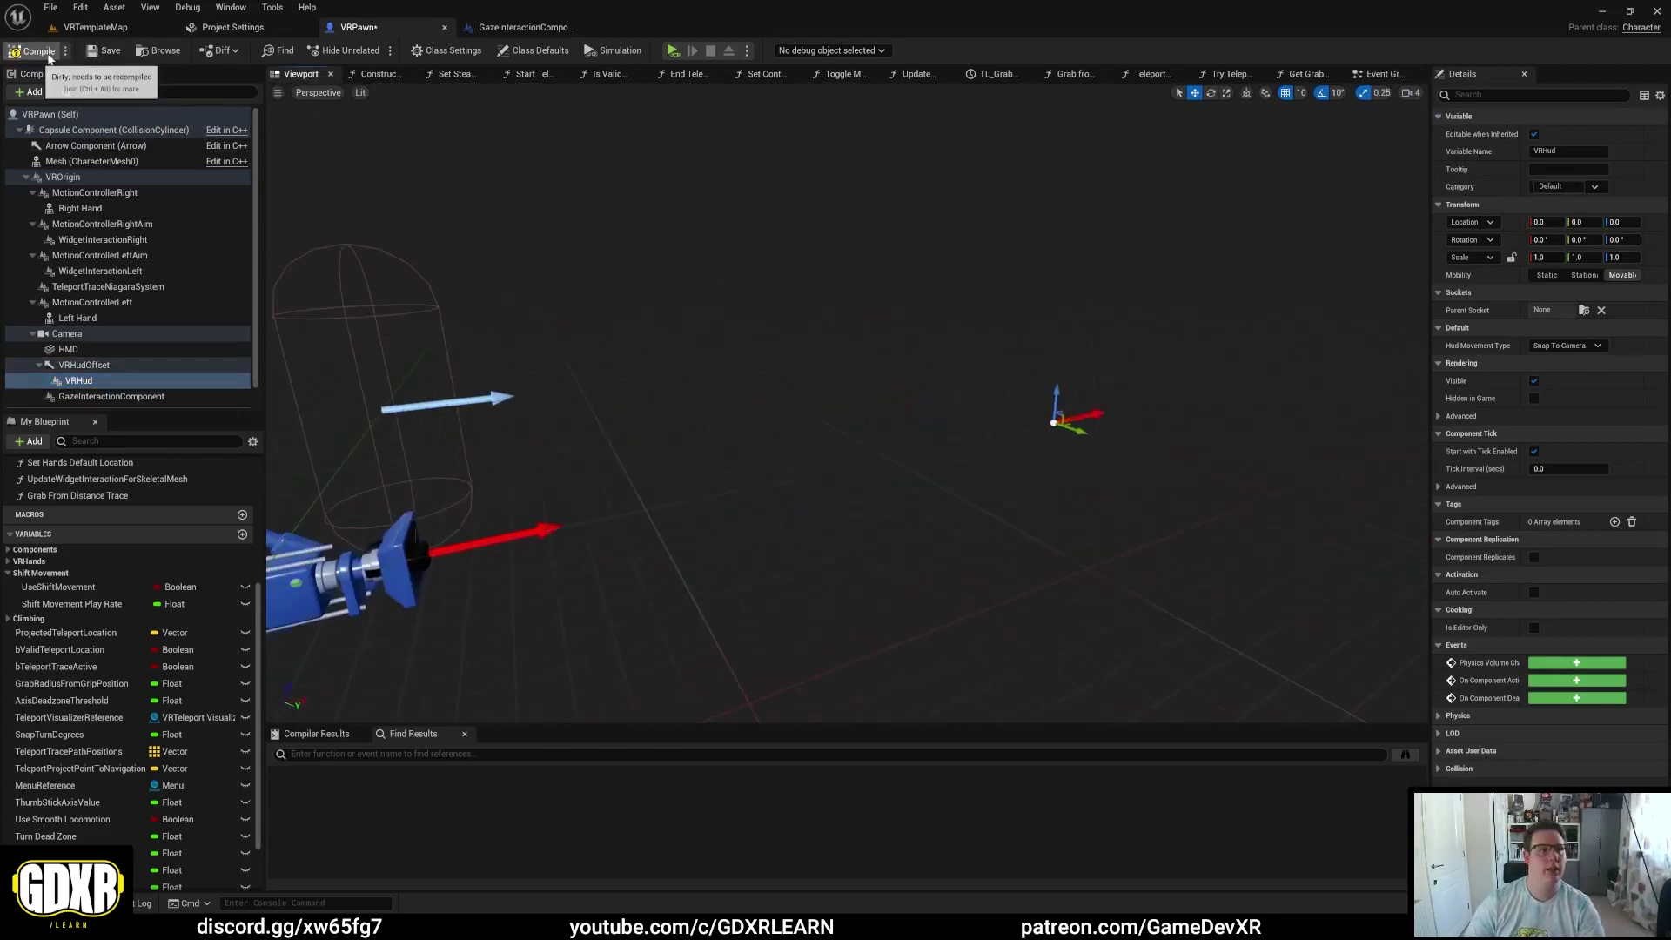
left_click(672, 51)
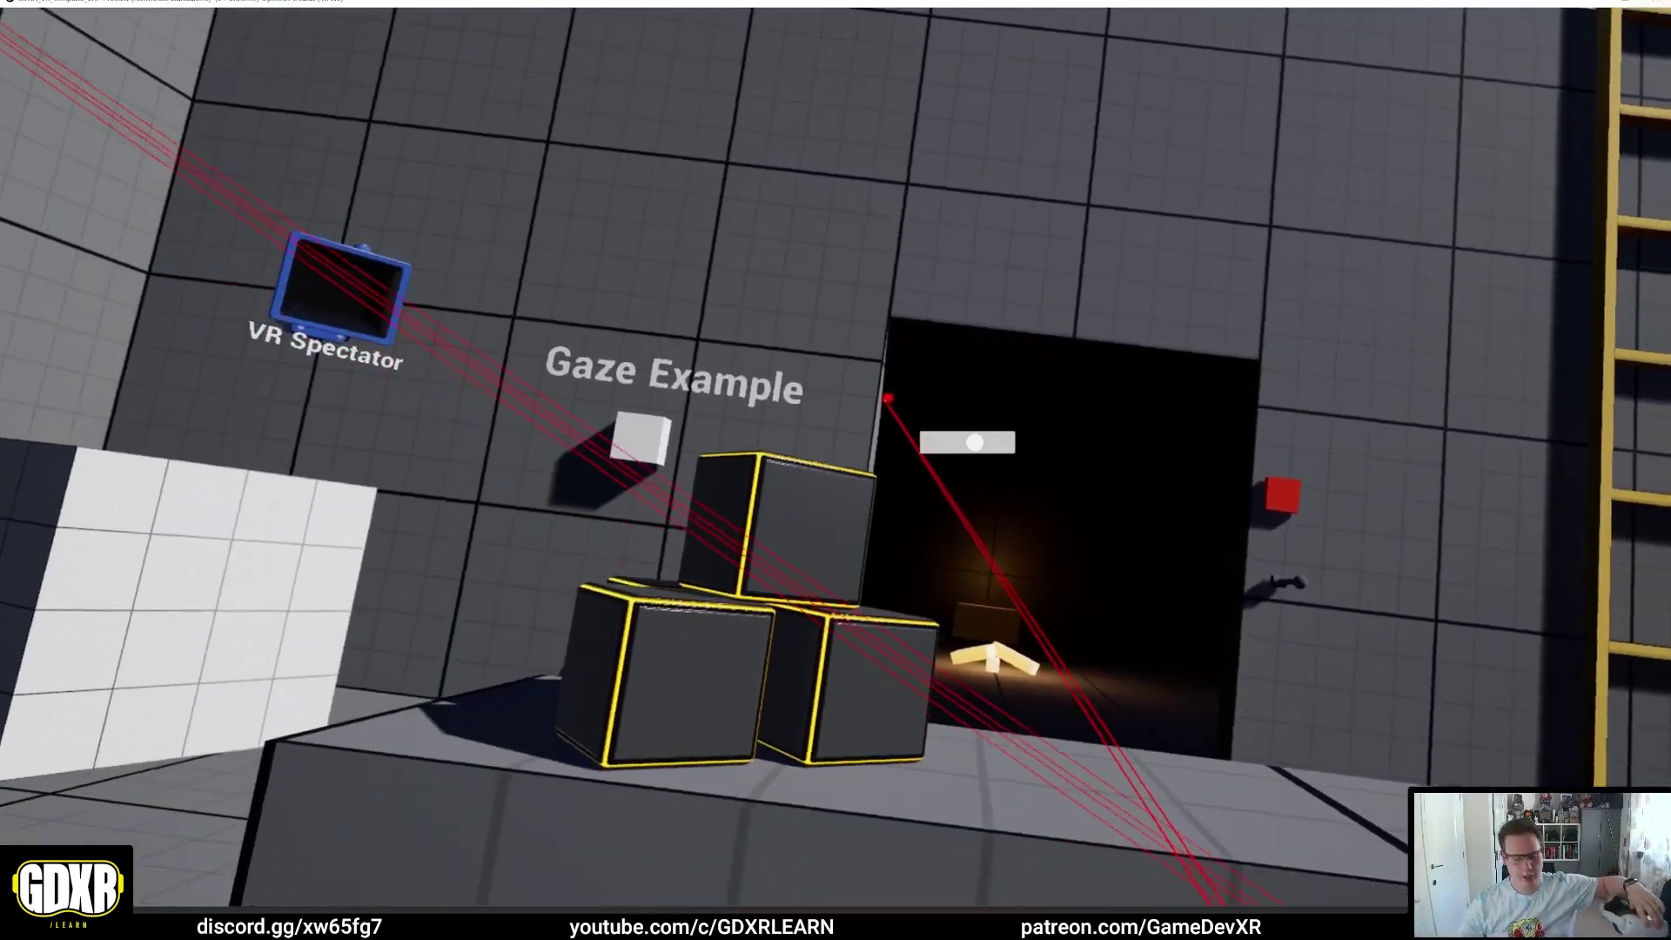
key("Escape")
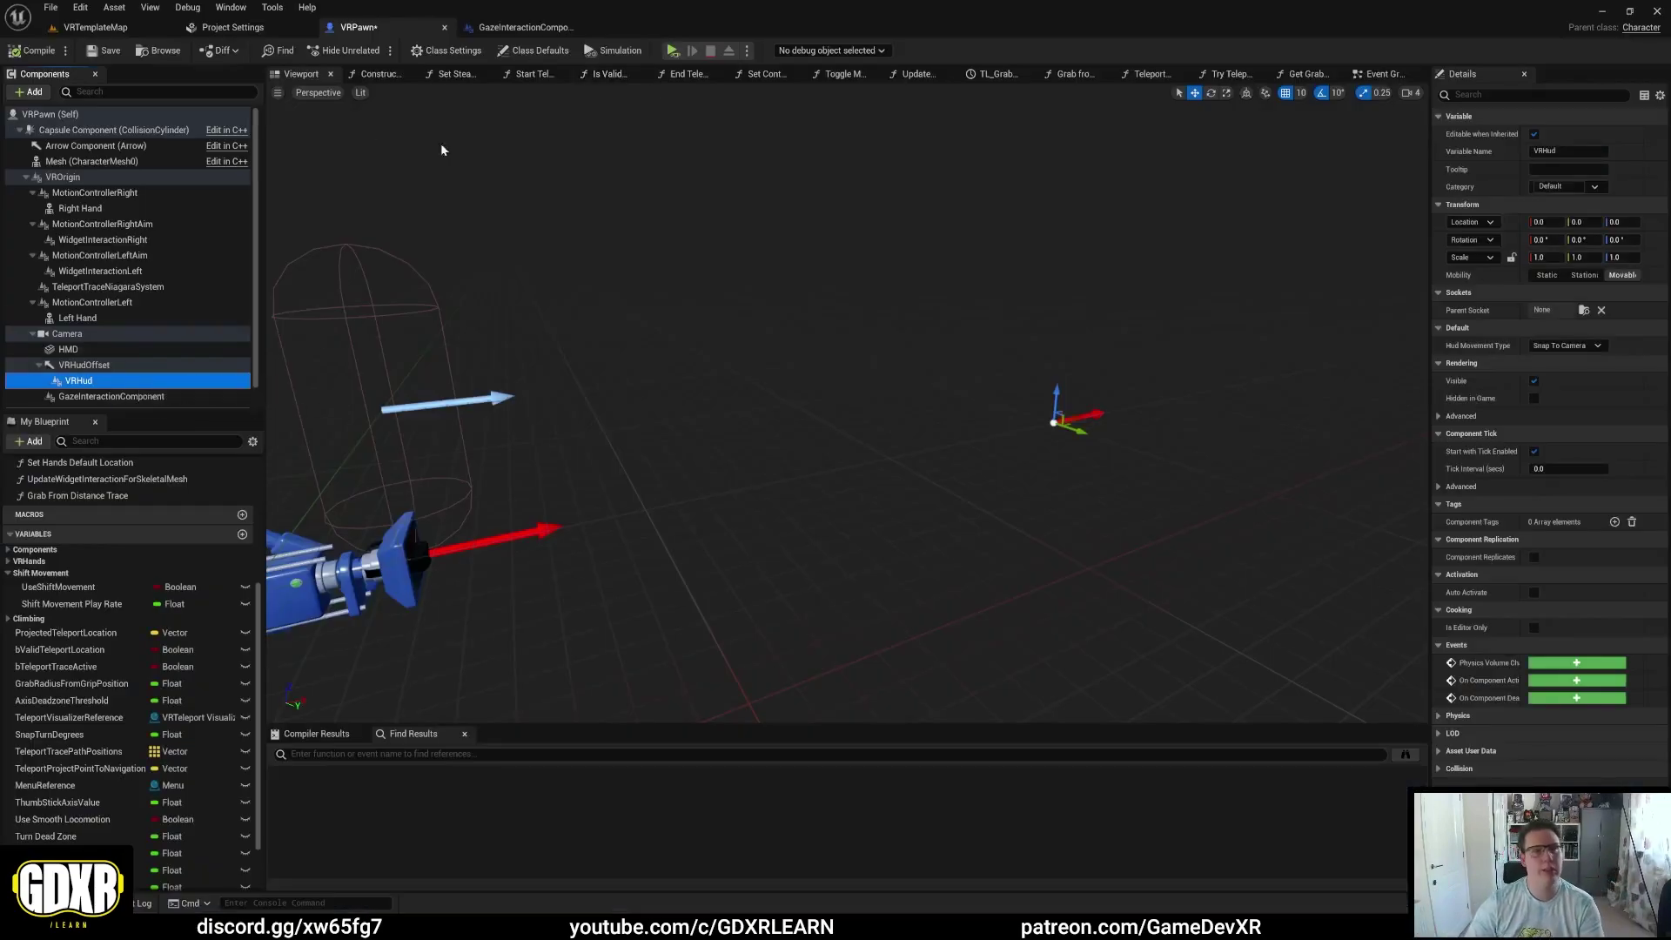
Step: Return to the VRTemplateMap level, widen the level view, and locate BP_VRHud in the VRTemplate Blueprints folder
left_click(119, 28)
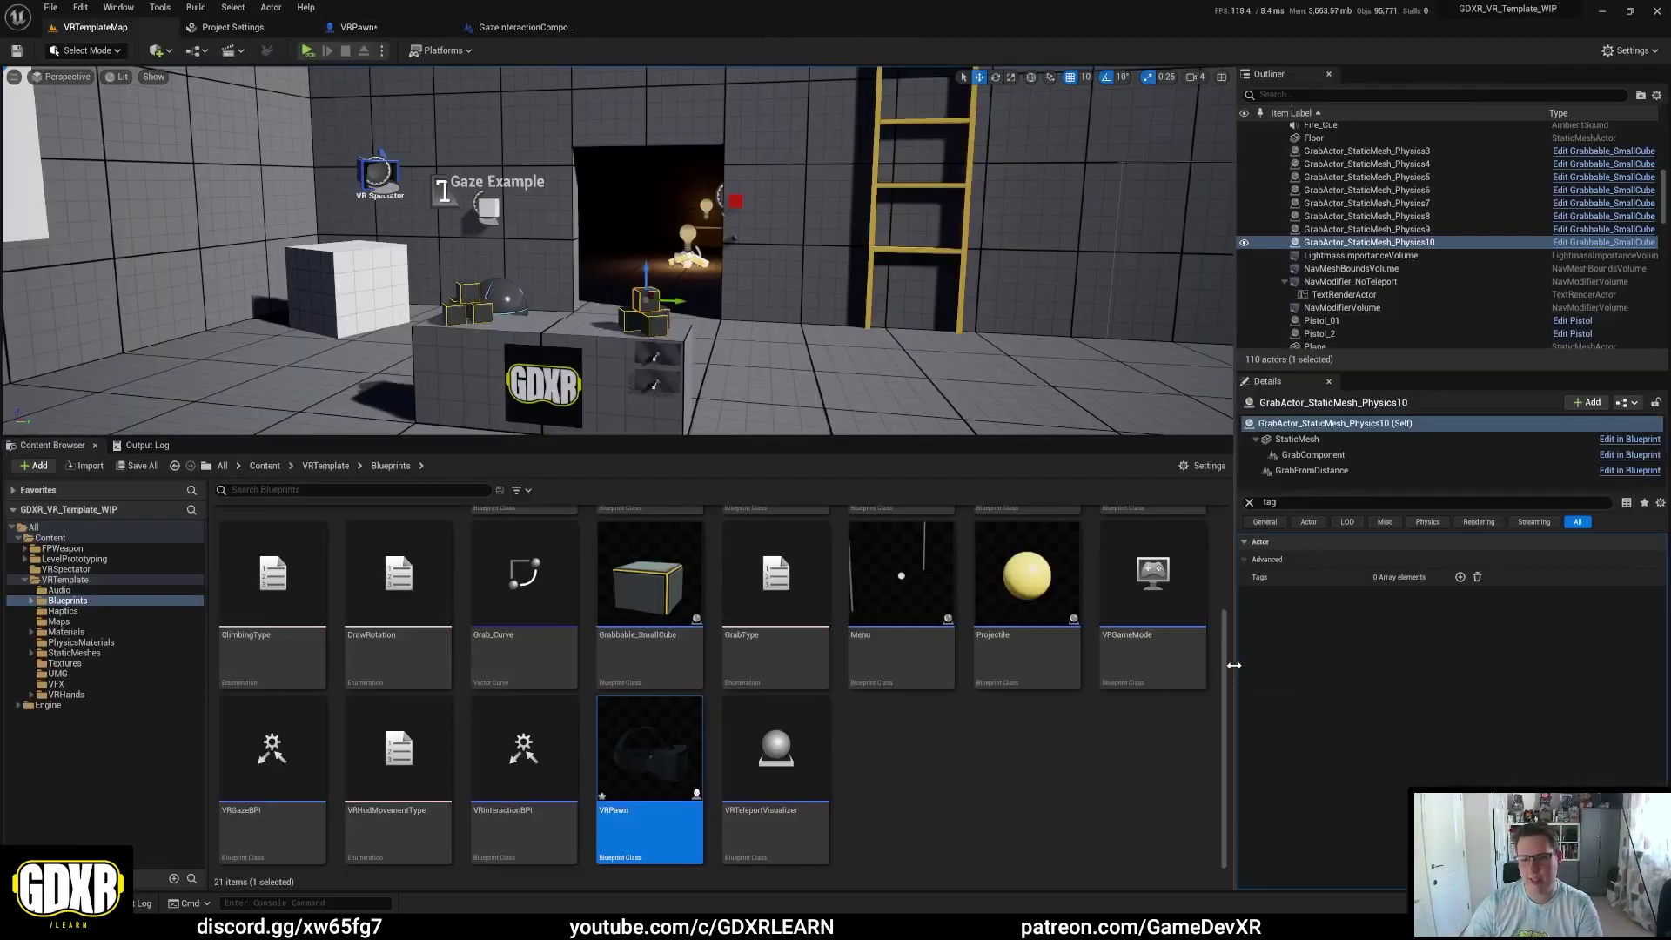
left_click_drag(1233, 676, 1347, 675)
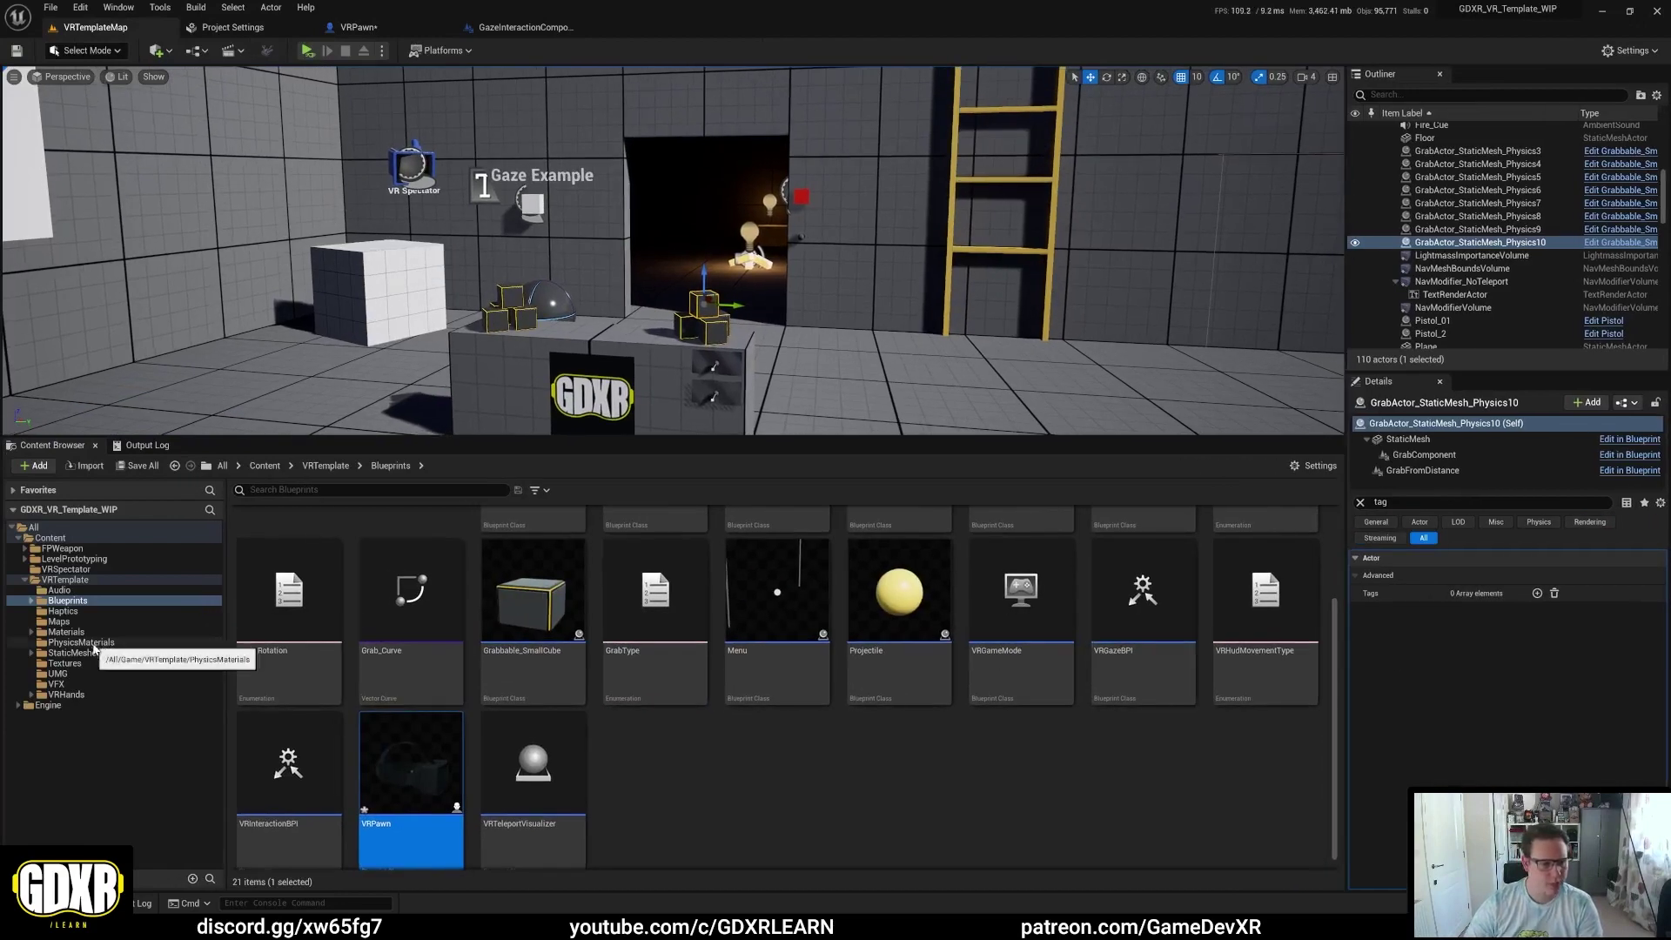
left_click(861, 819)
scroll(1001, 713, "up", 3)
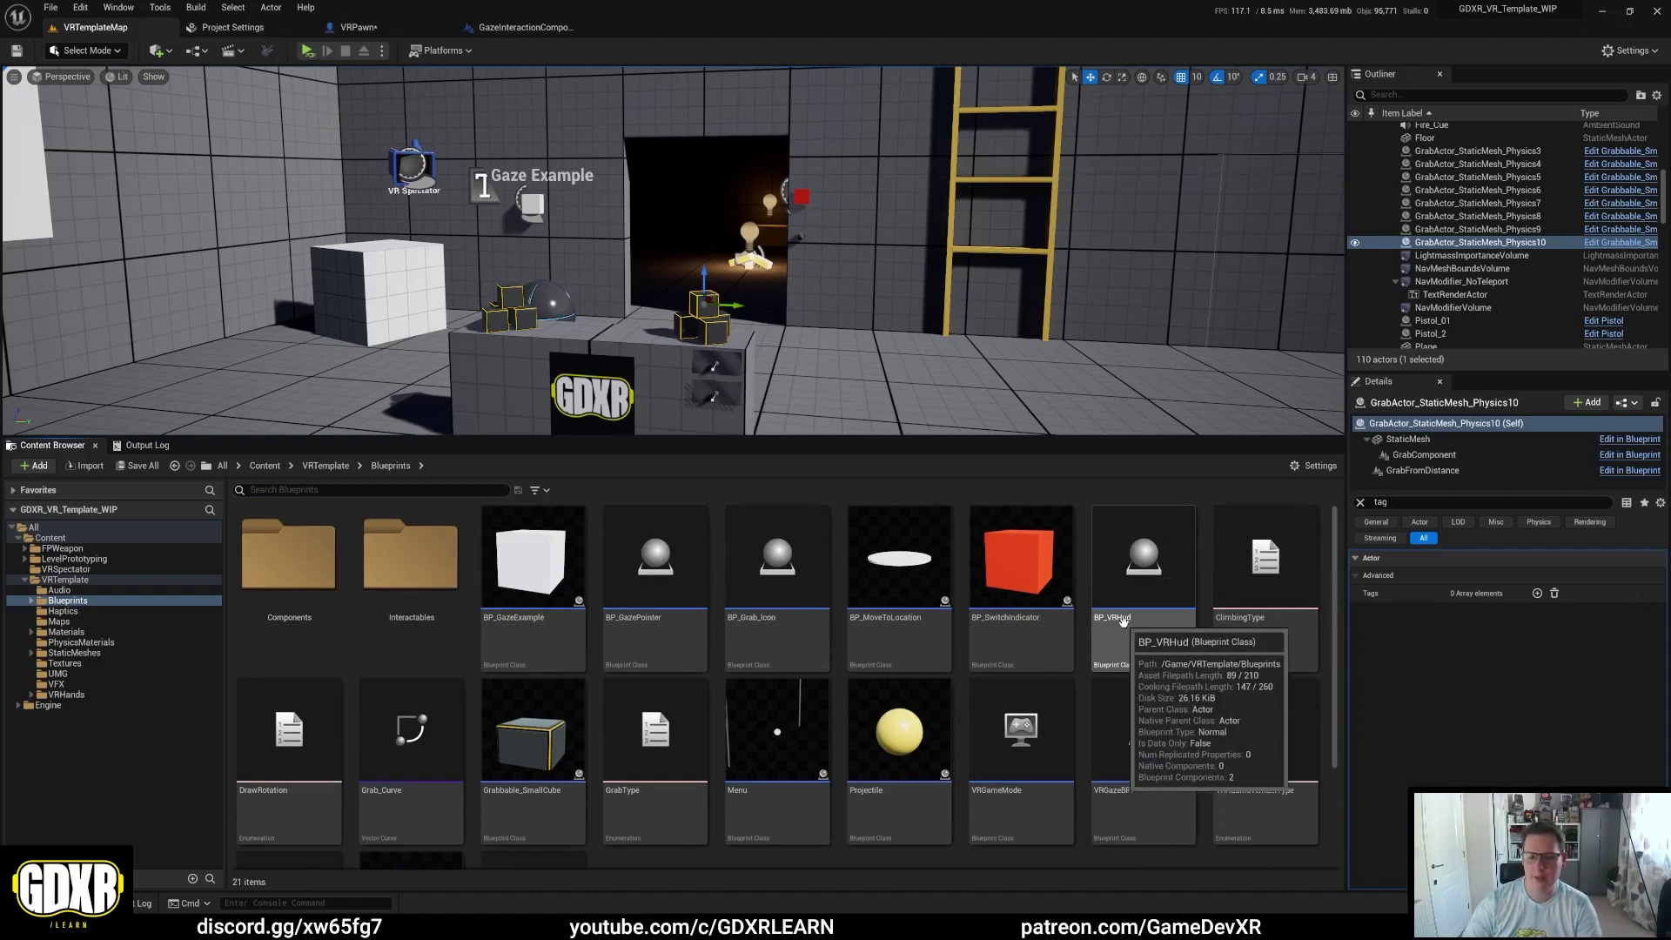
Step: Open BP_VRHud, inspect its Widget component's settings, and open the assigned WB_VRHud widget class in the designer
double_click(1156, 607)
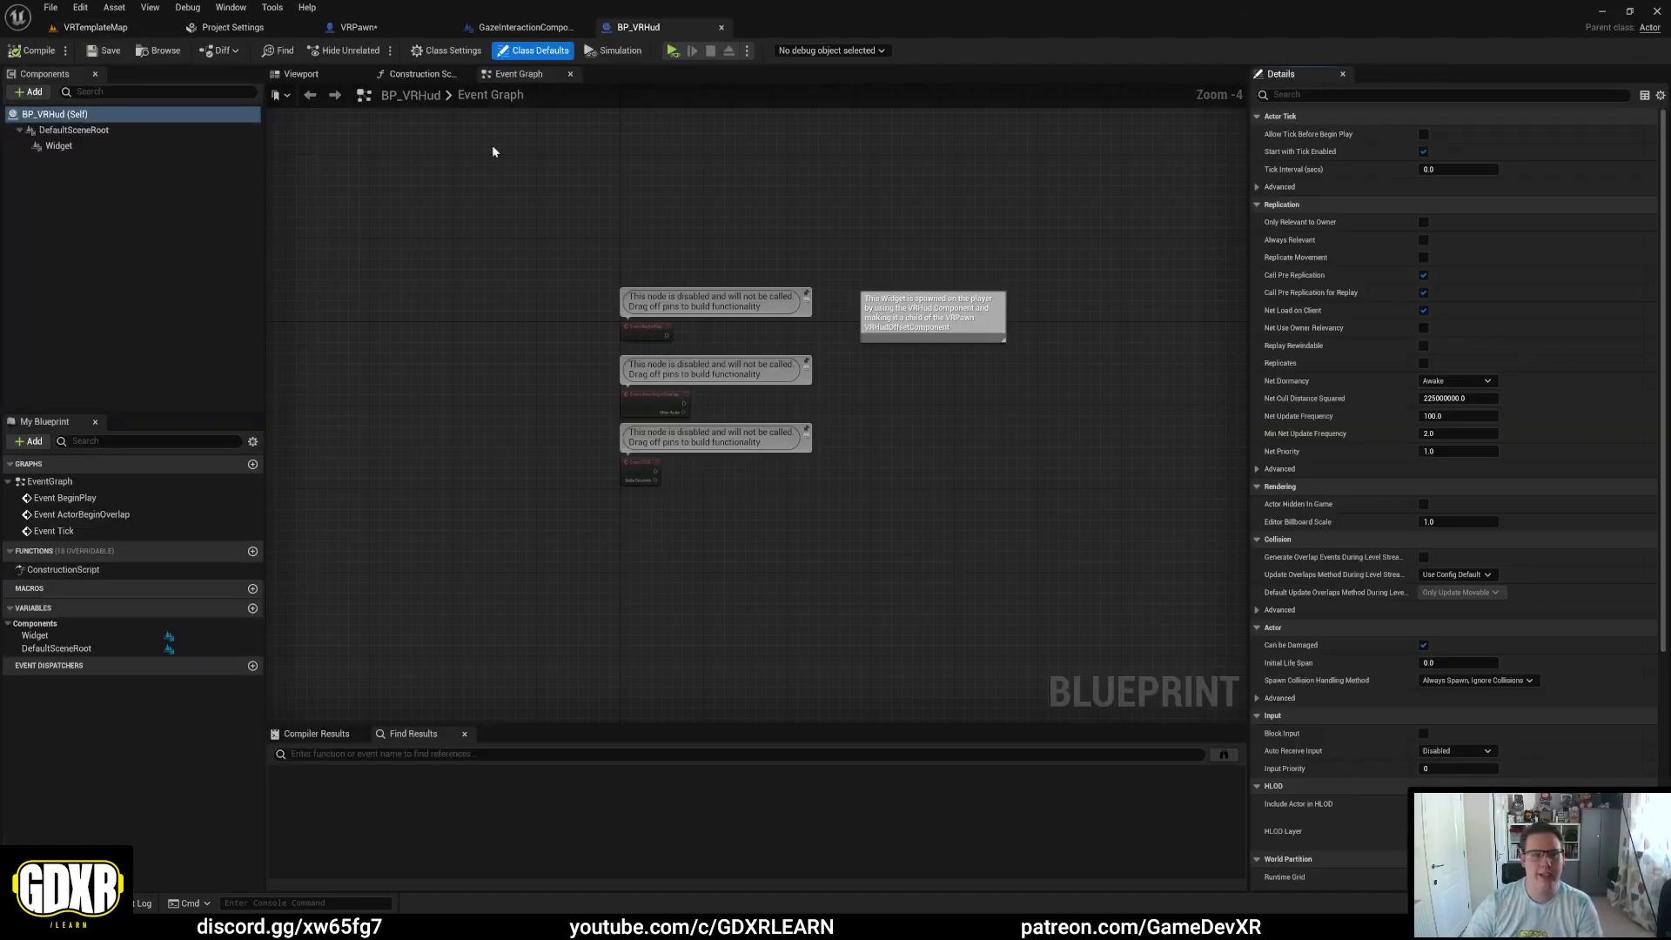
left_click(61, 146)
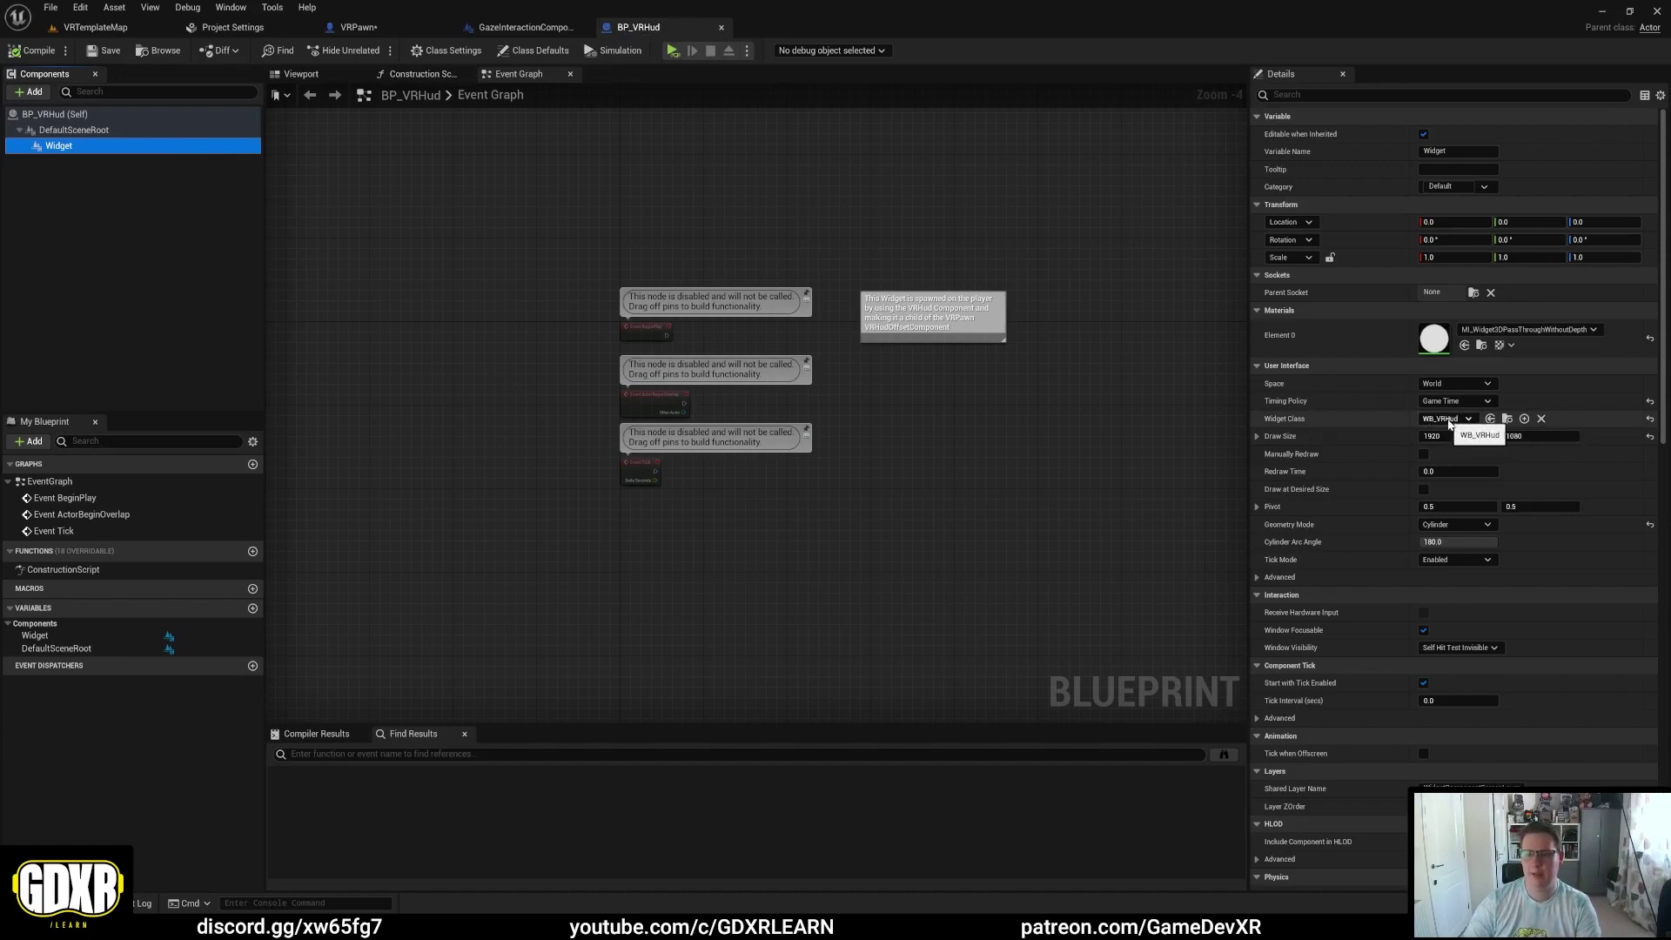
left_click(1507, 418)
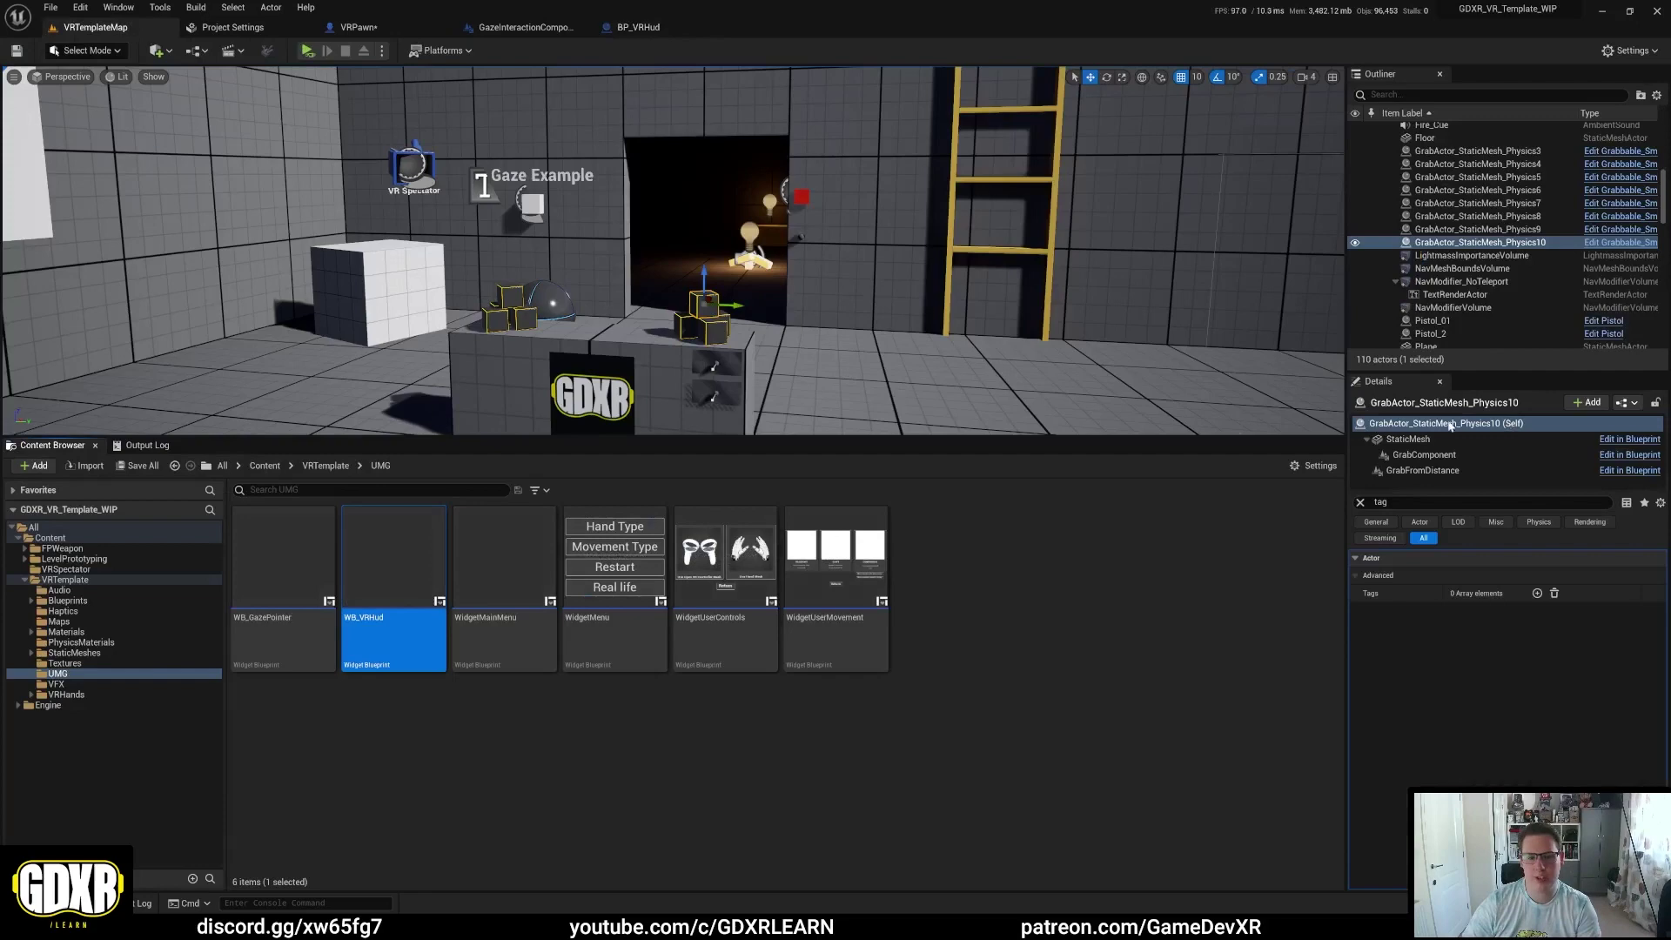
double_click(384, 567)
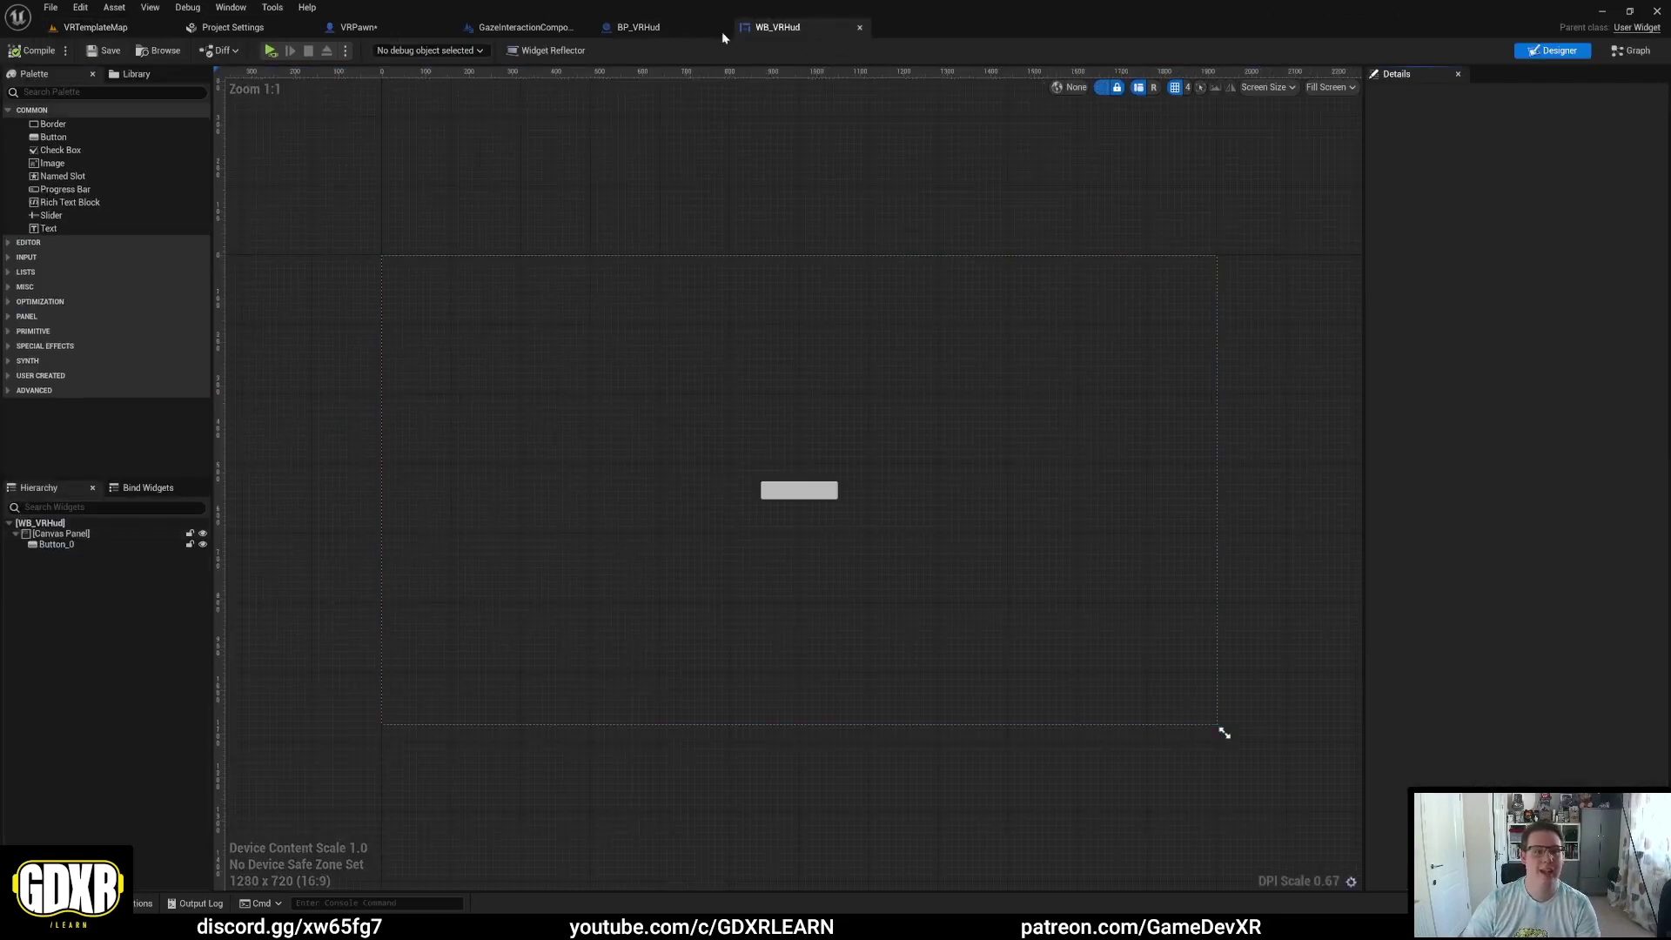
Step: Move VRPawn's VRHudOffset closer to the pawn, to about 329 on X, and test the HUD distance in the VR preview
left_click(100, 27)
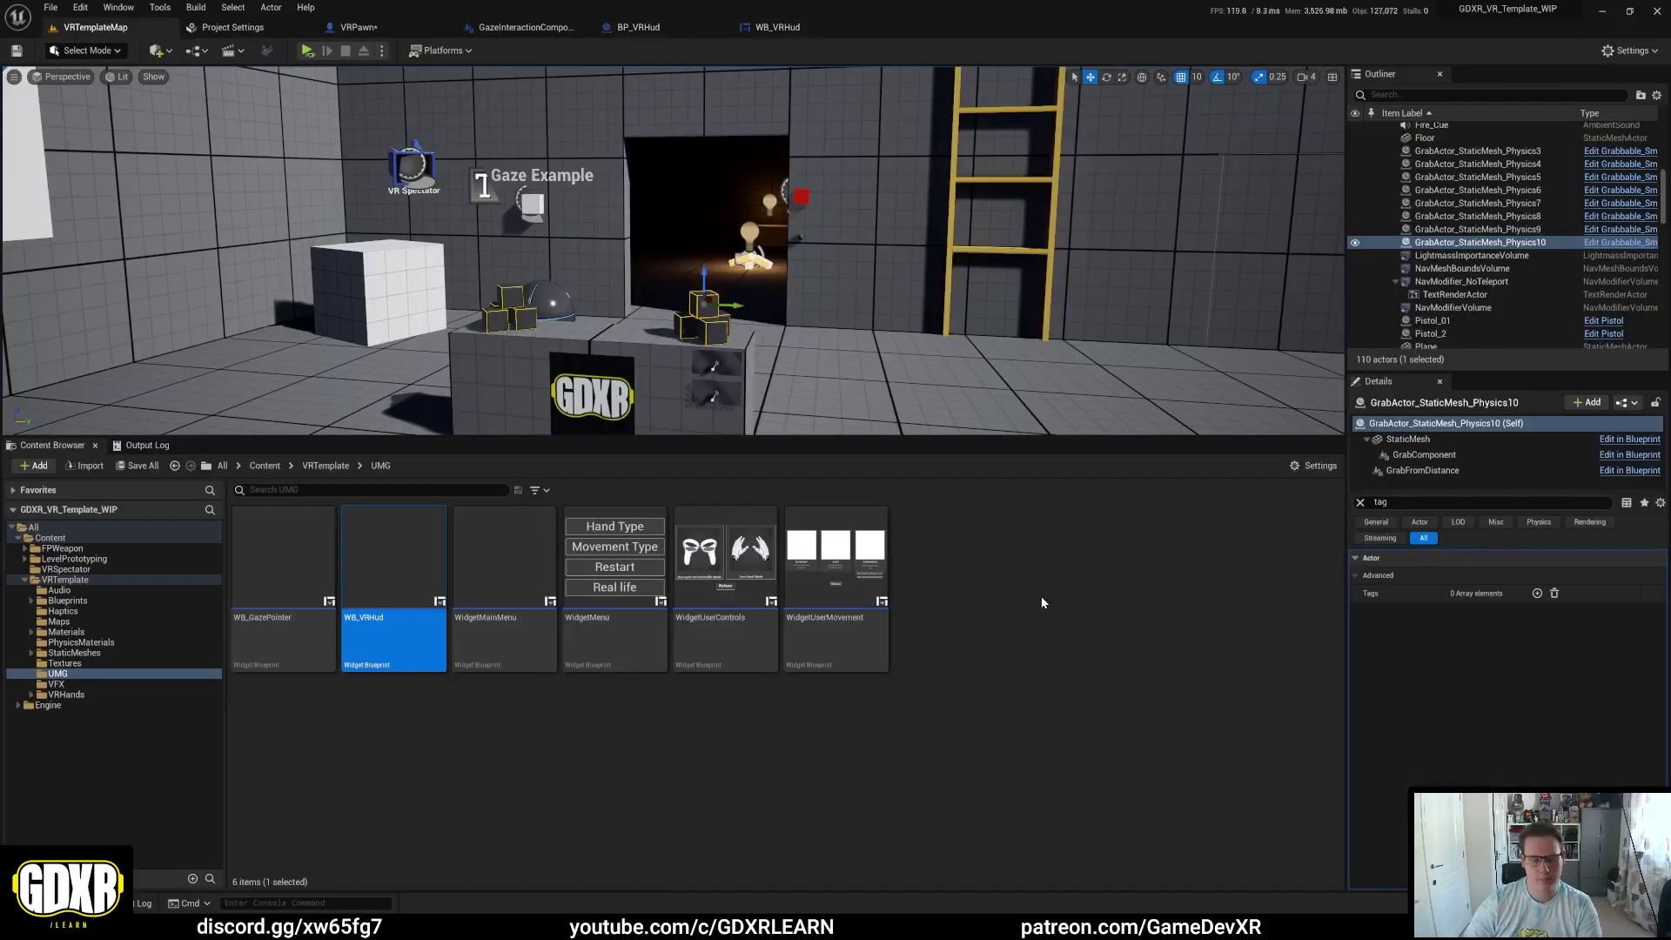
left_click(359, 27)
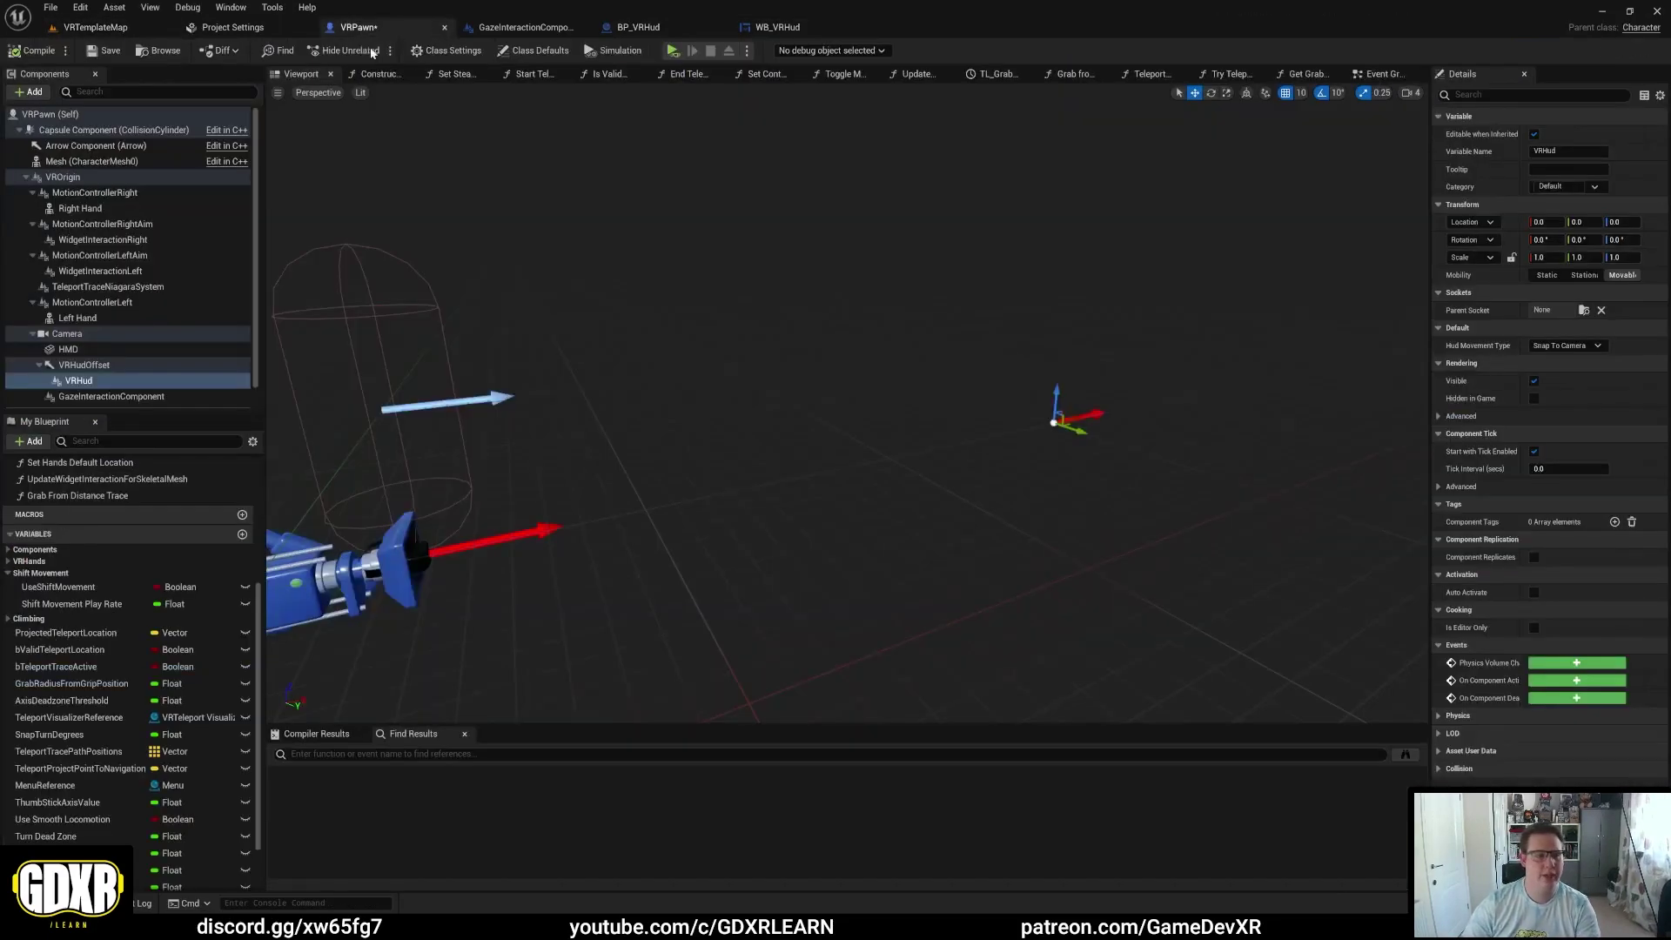
left_click(87, 365)
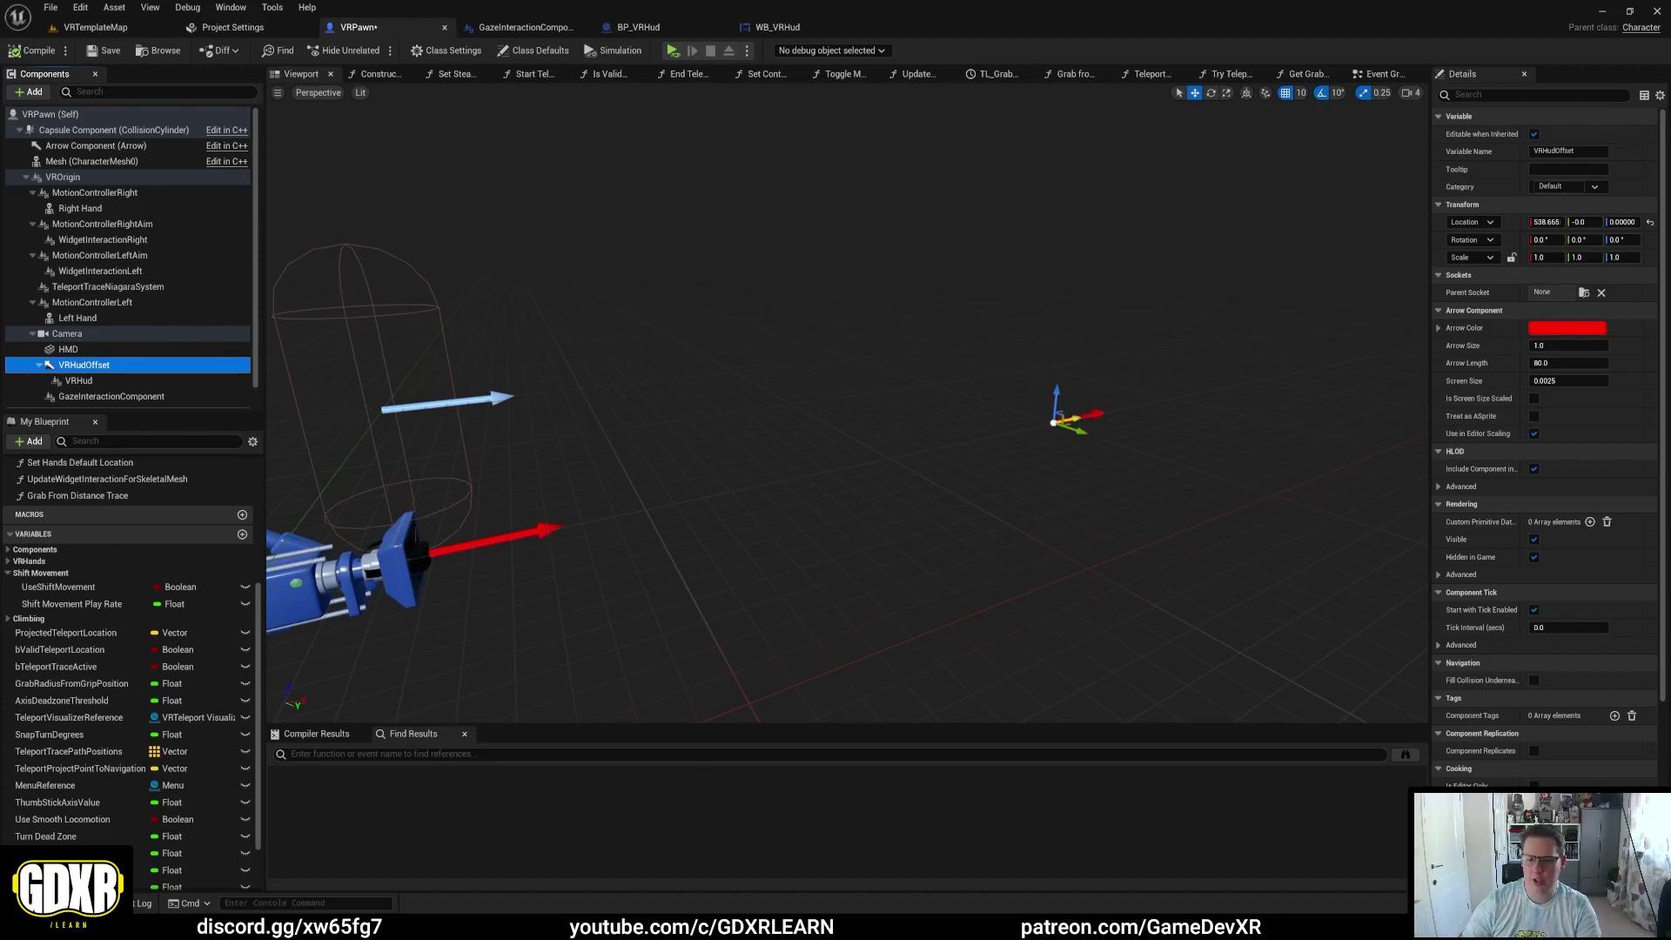
left_click_drag(1088, 416, 797, 479)
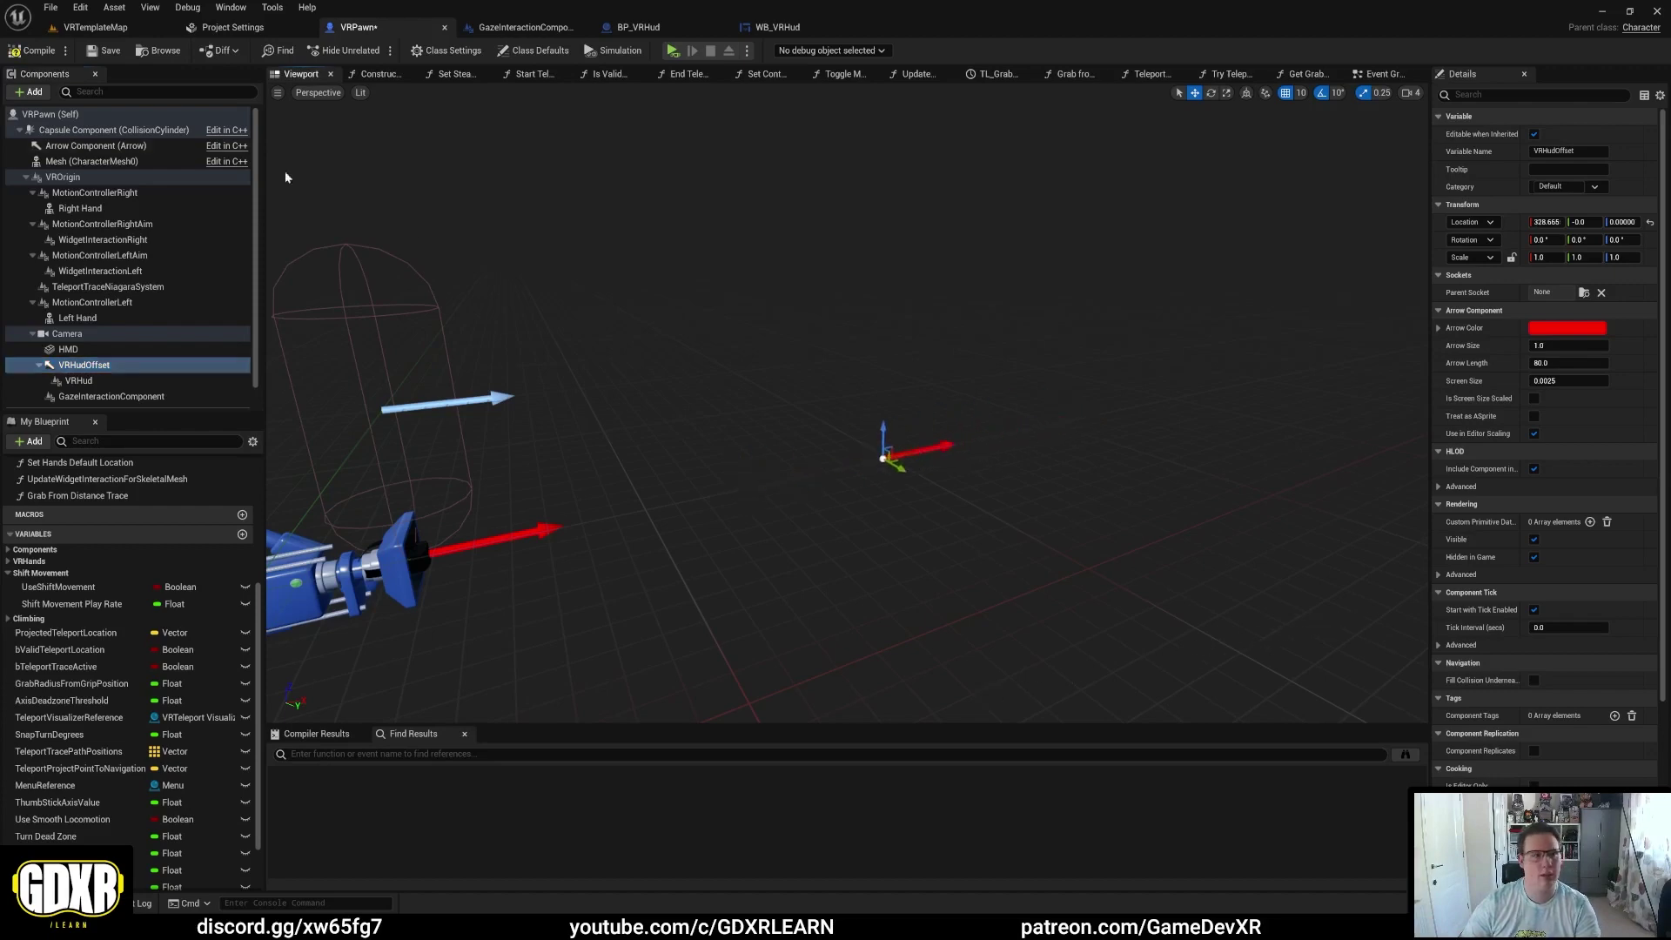
left_click(673, 50)
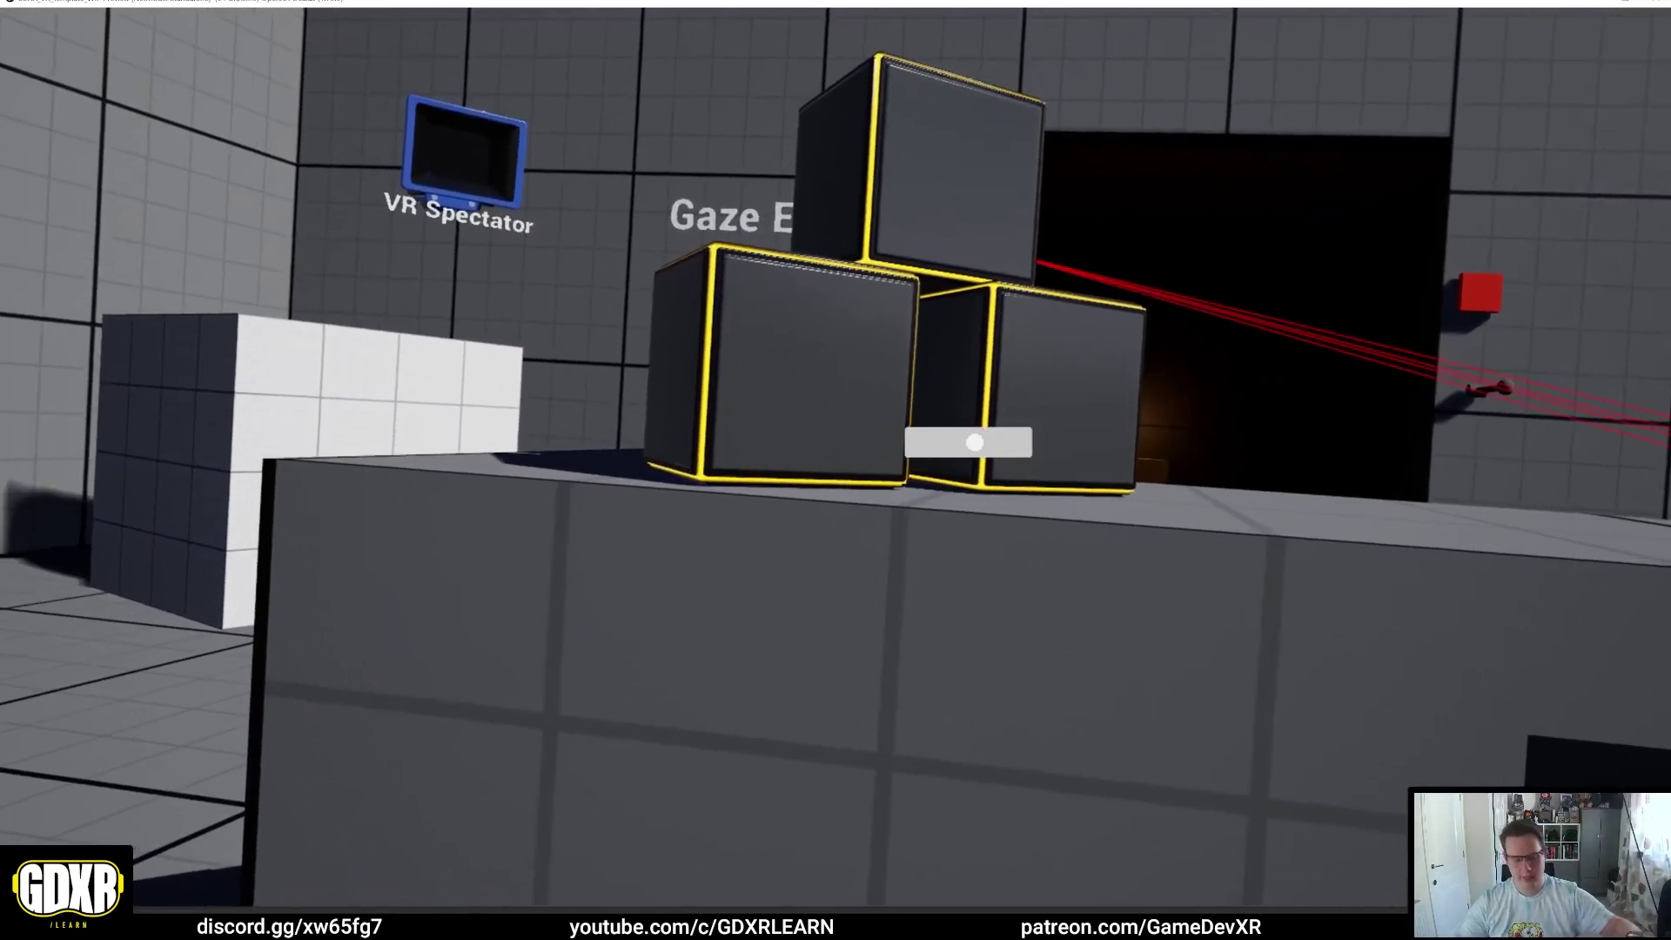
key("Escape")
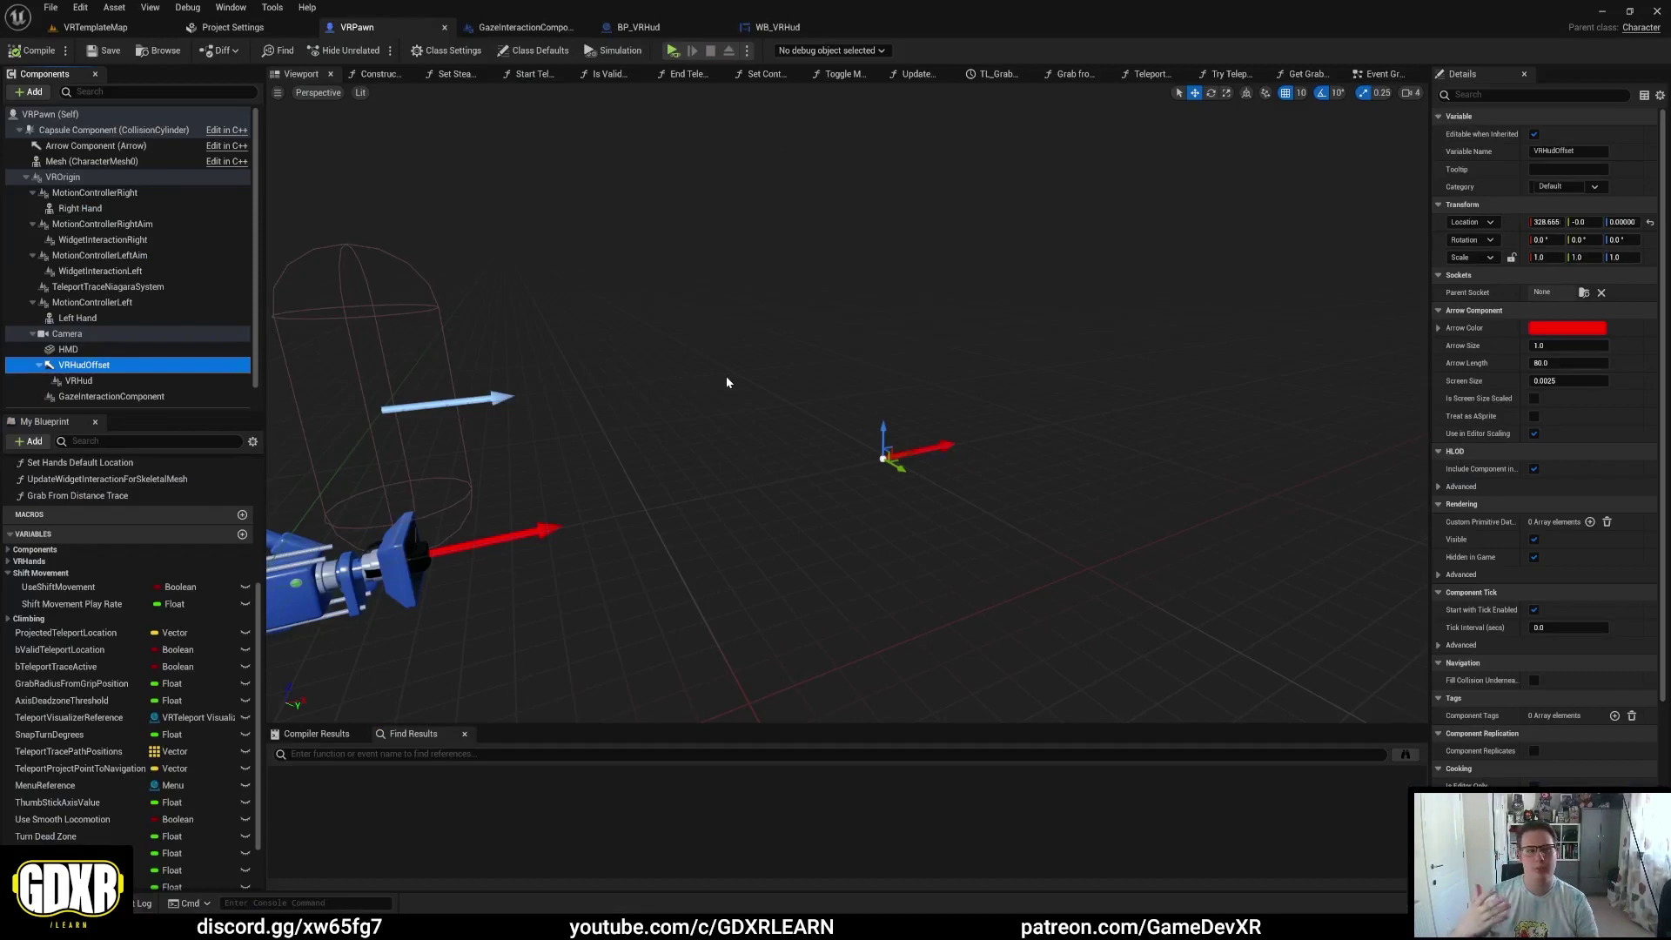
Step: Revisit WB_VRHud, compile BP_VRHud, and close the BP_VRHud, WB_VRHud and GazeInteractionComponent editors
left_click(777, 27)
left_click(651, 27)
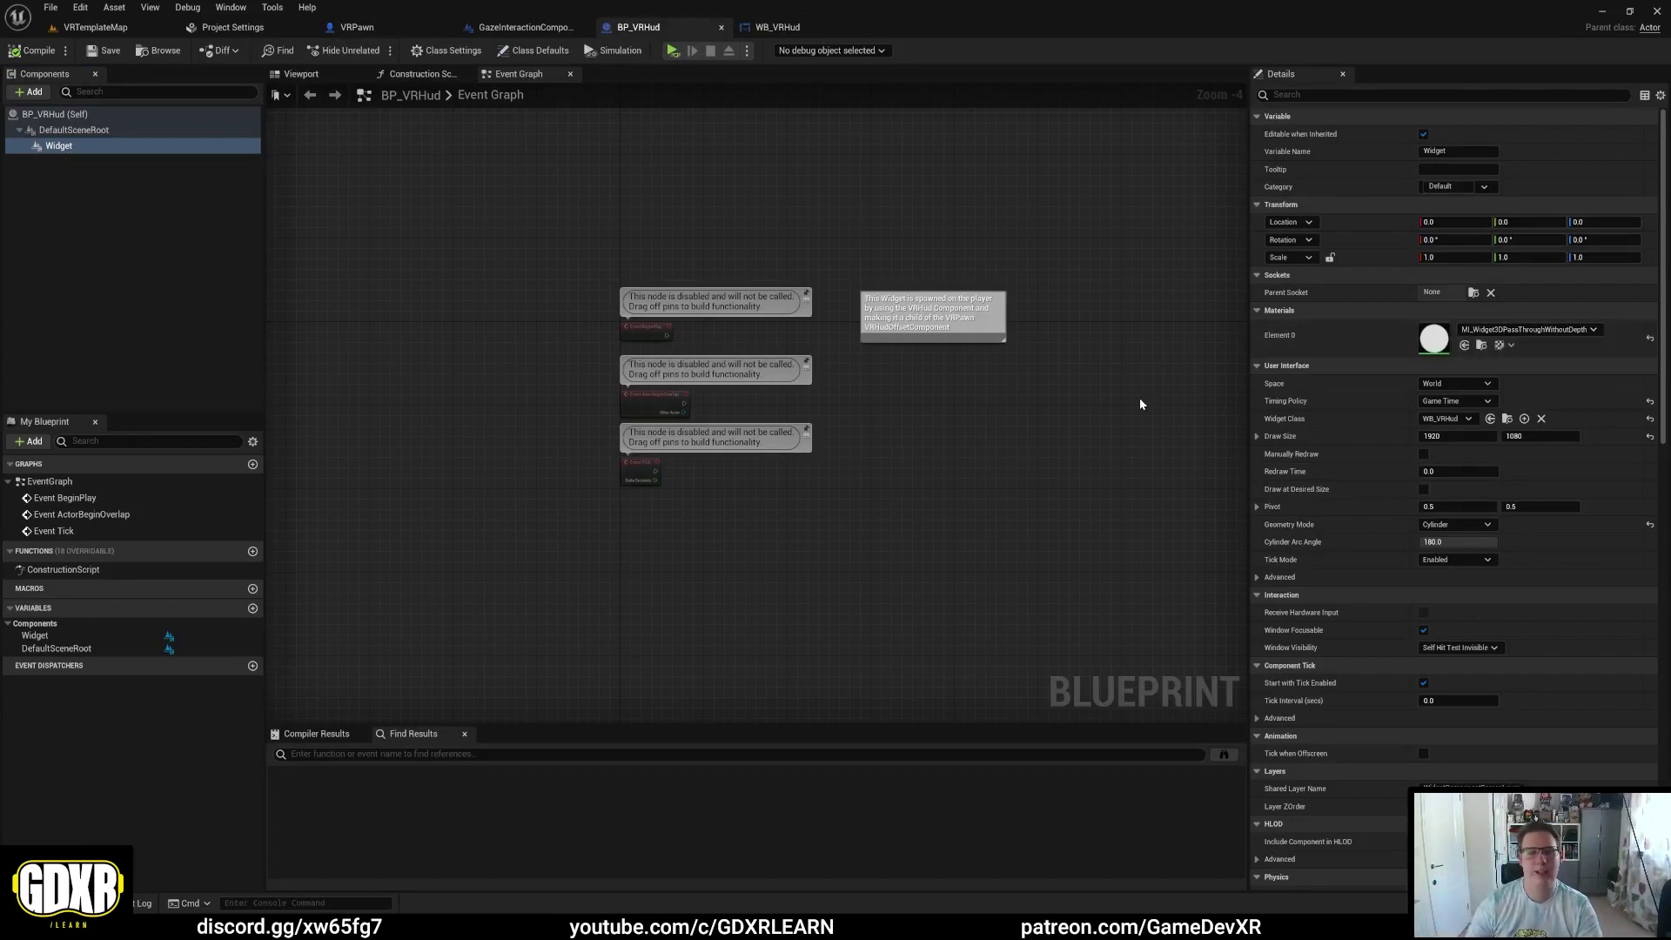
left_click(33, 50)
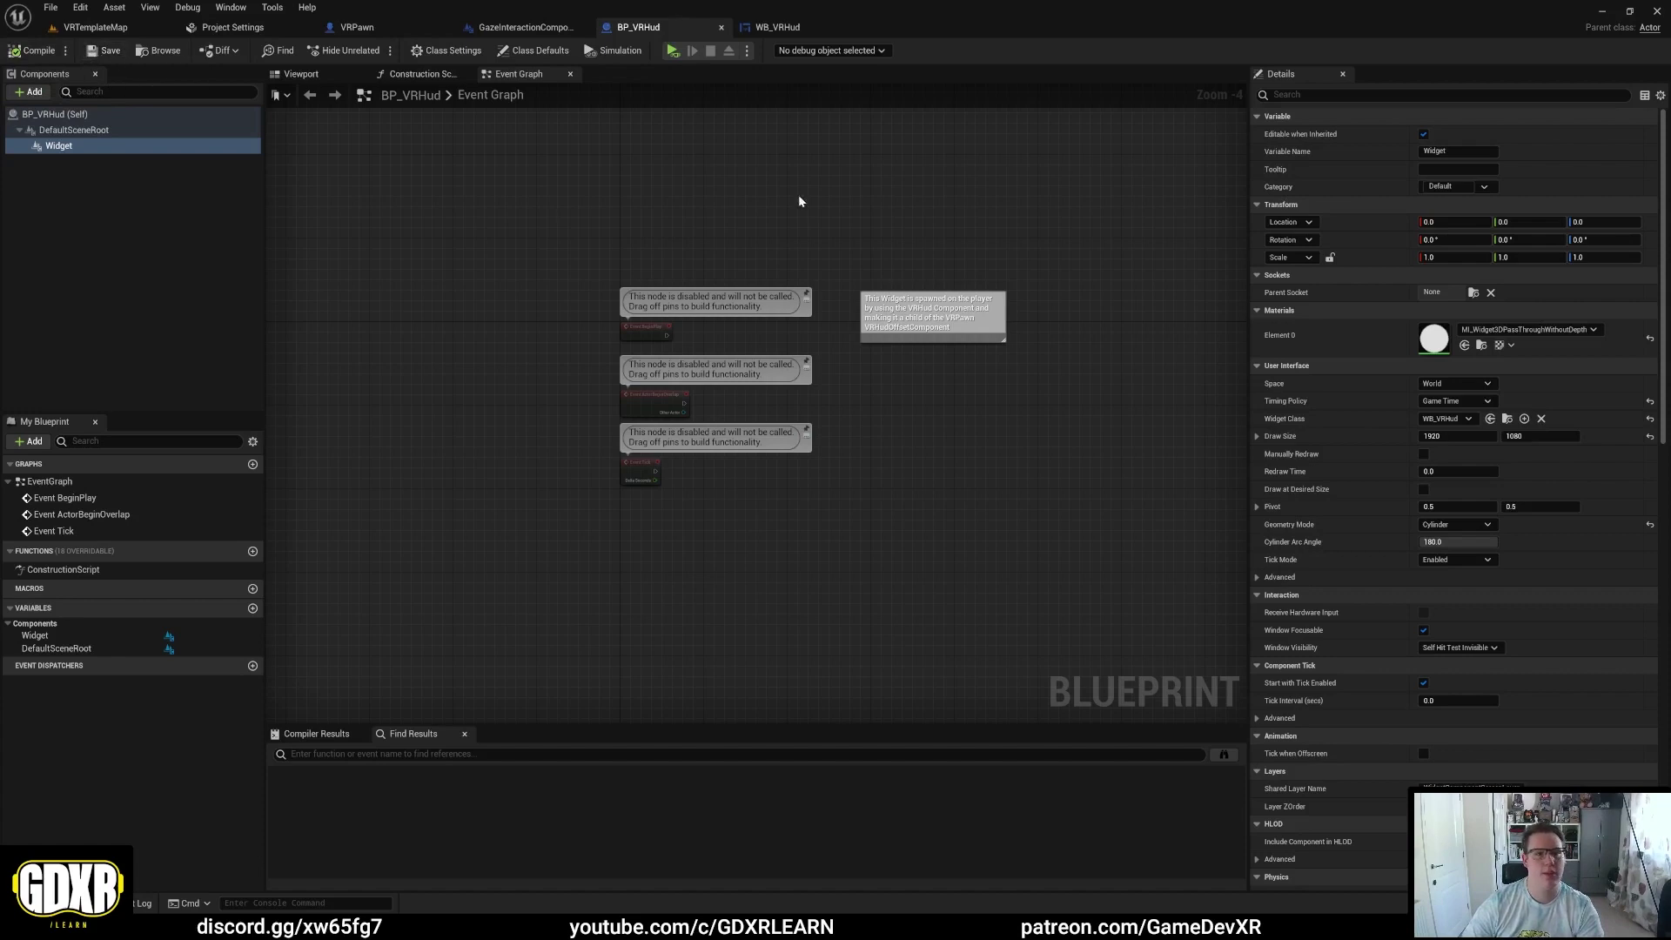
left_click(721, 28)
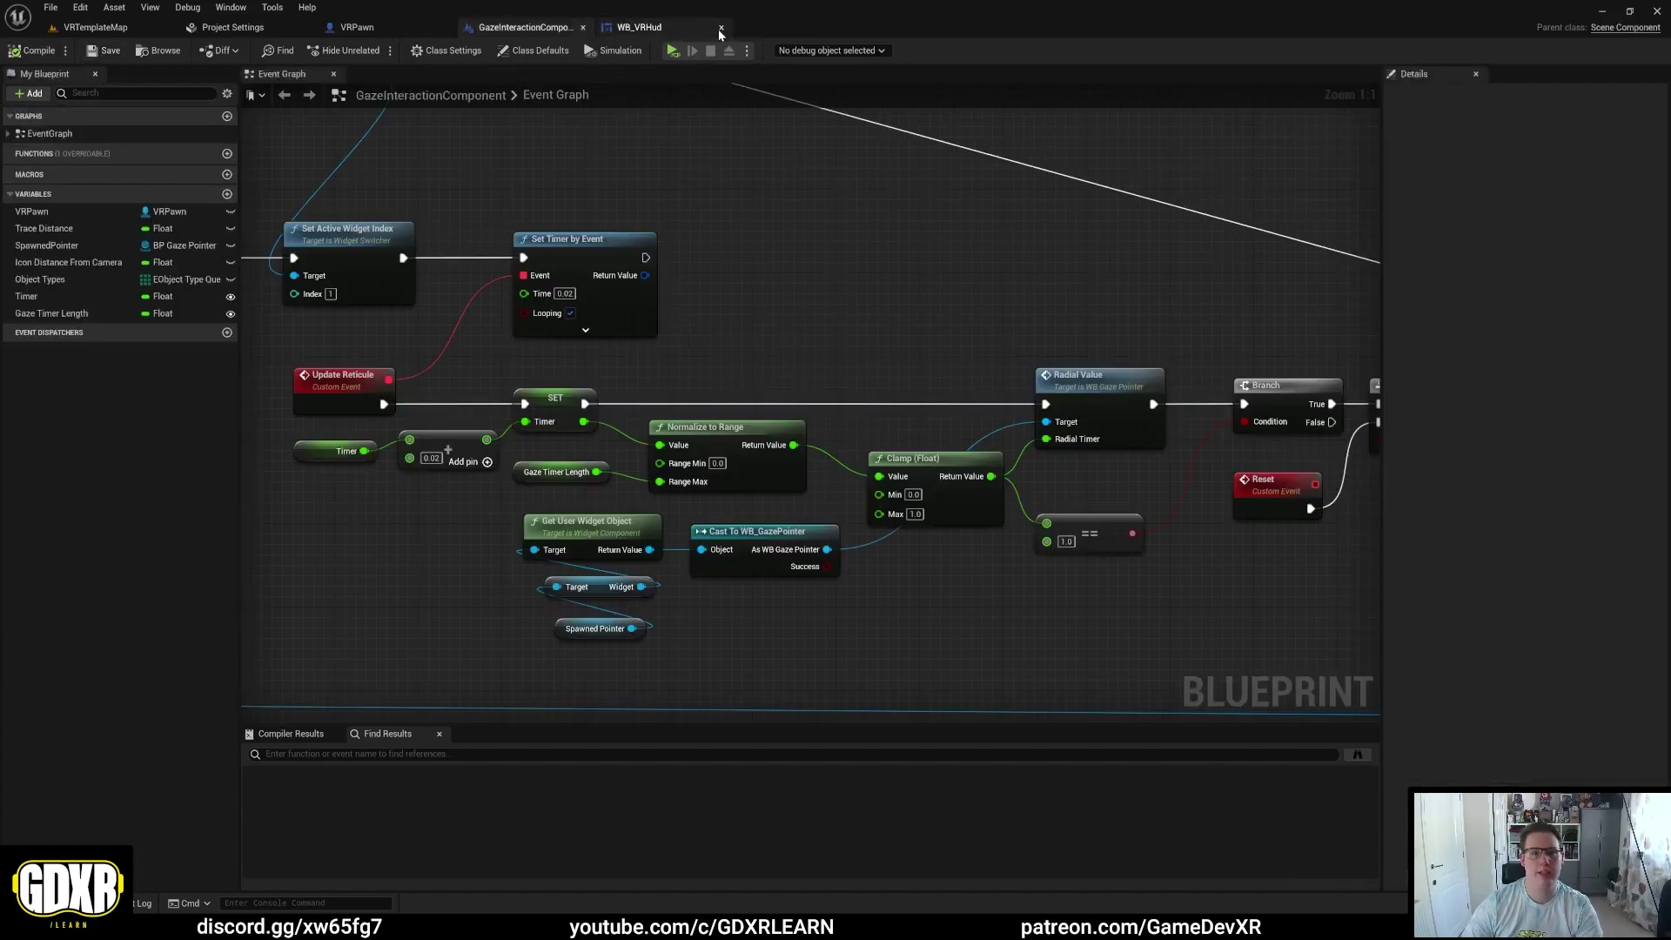
left_click(721, 28)
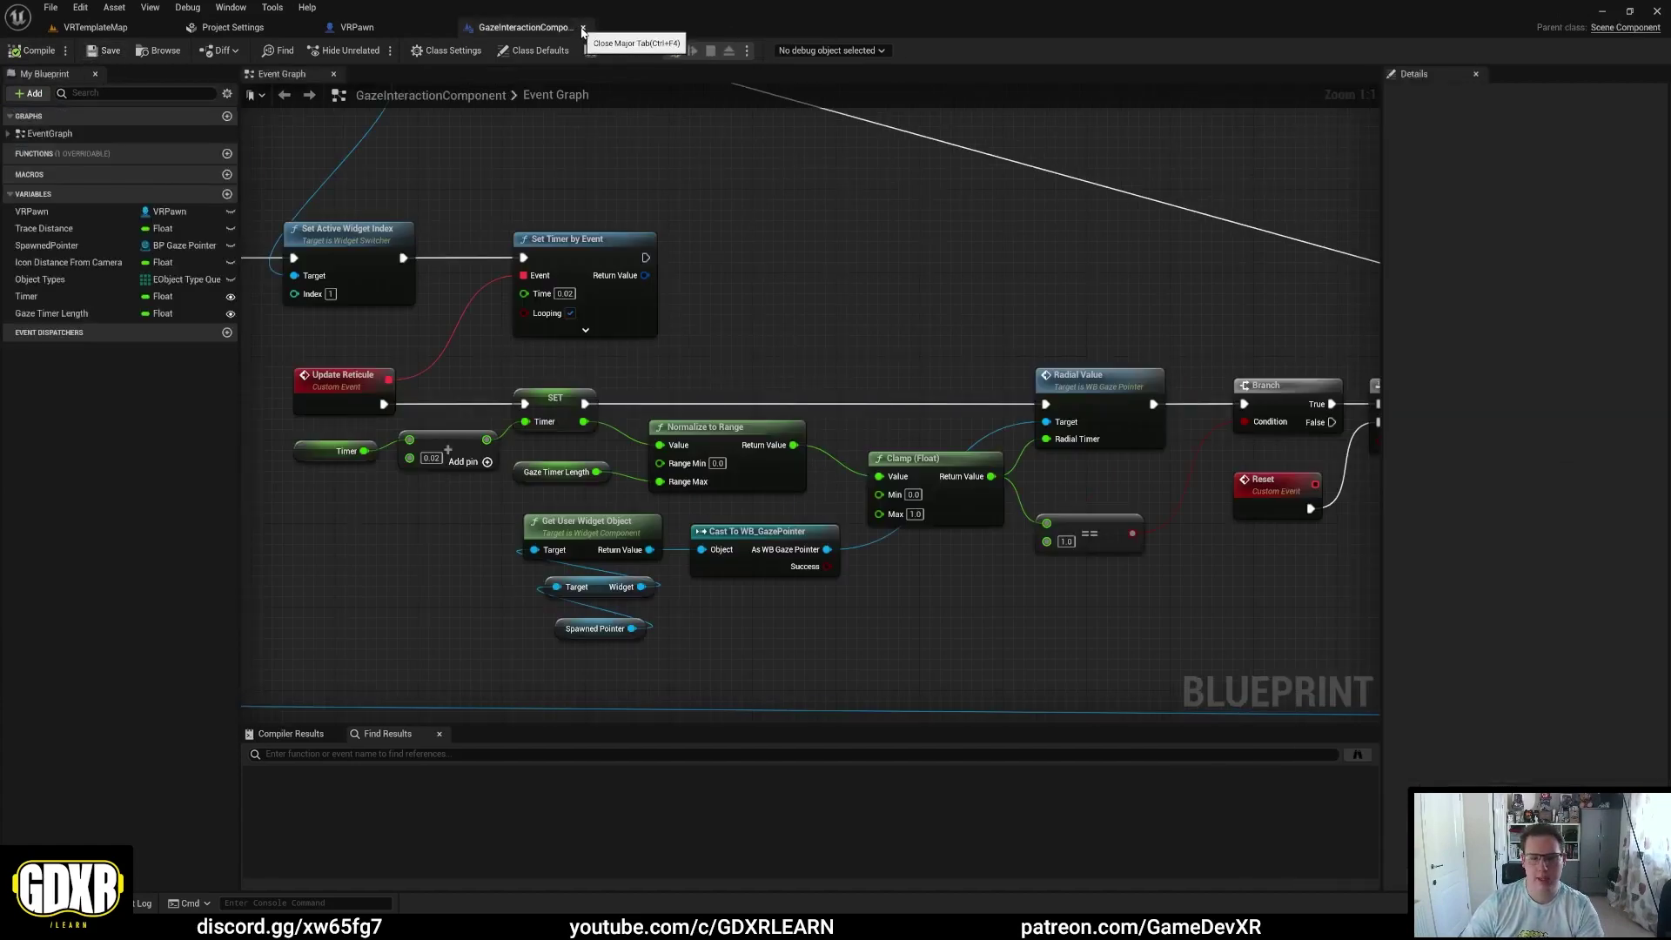
left_click(583, 28)
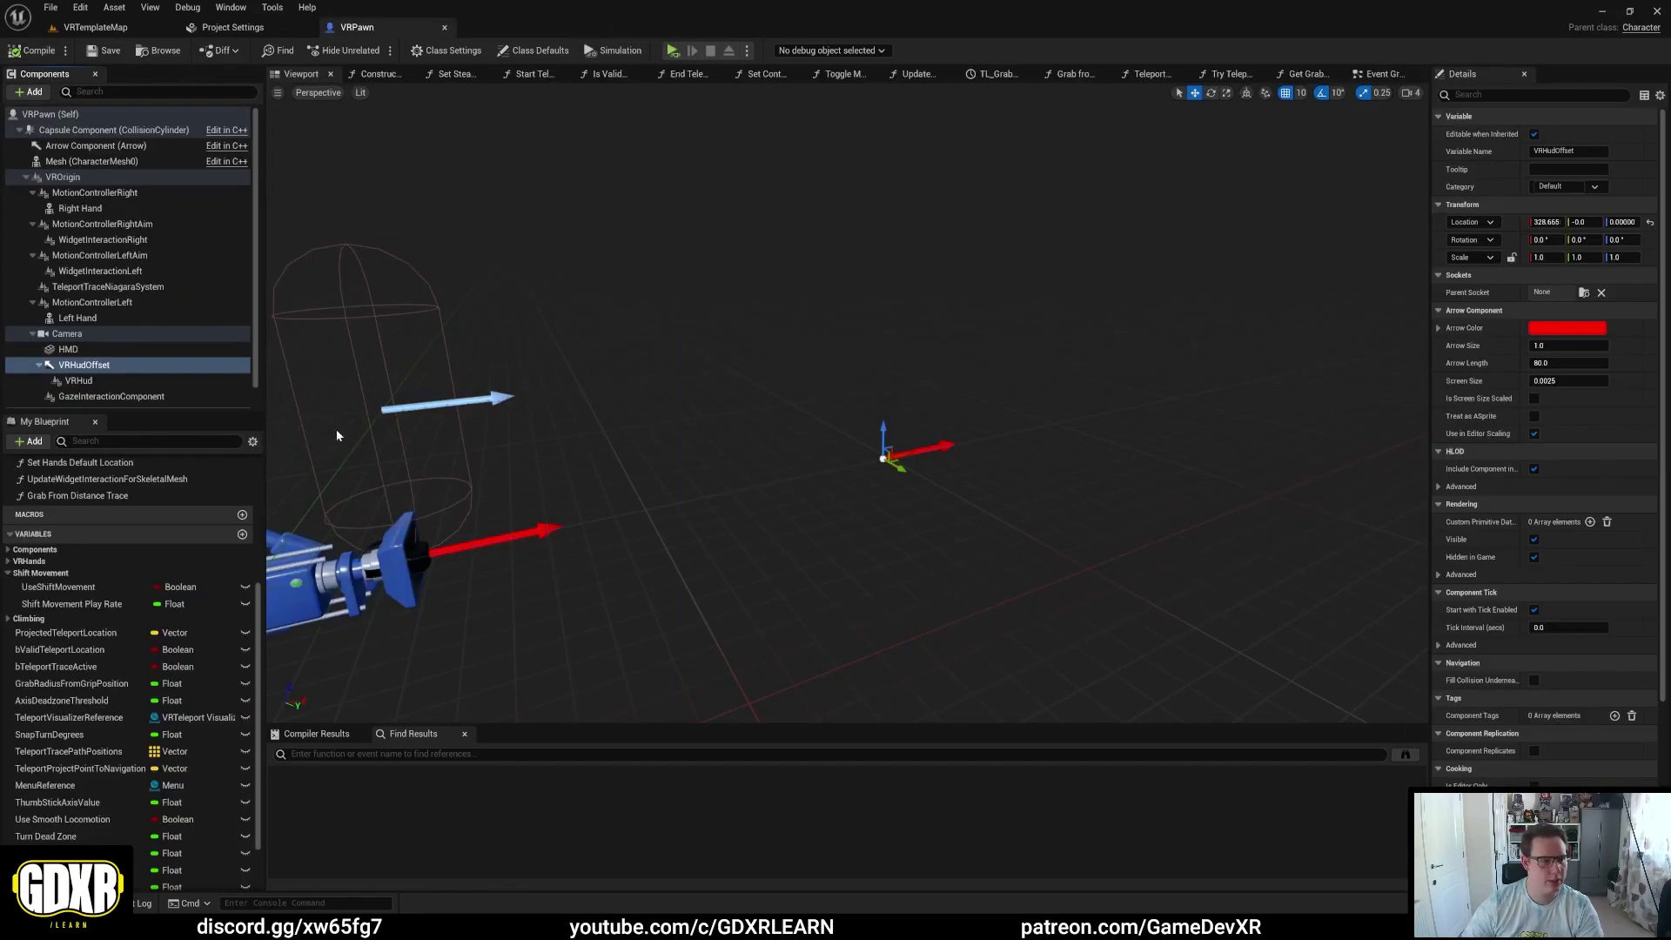
scroll(140, 366, "down", 1)
left_click(131, 378)
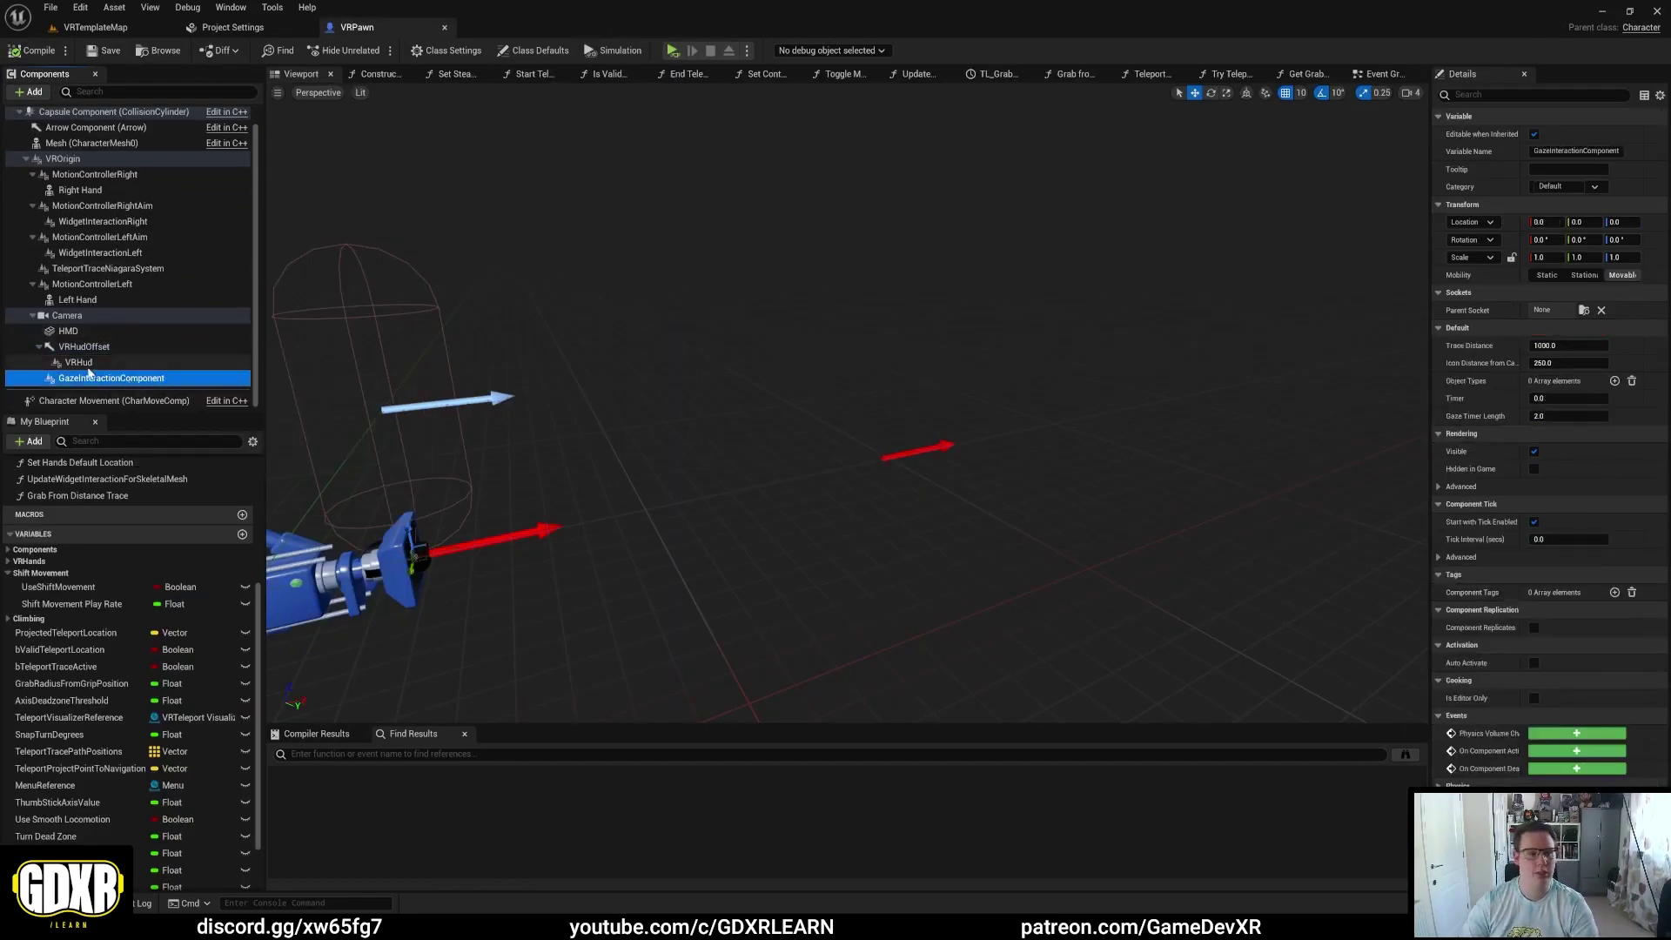
left_click_drag(122, 379, 78, 362)
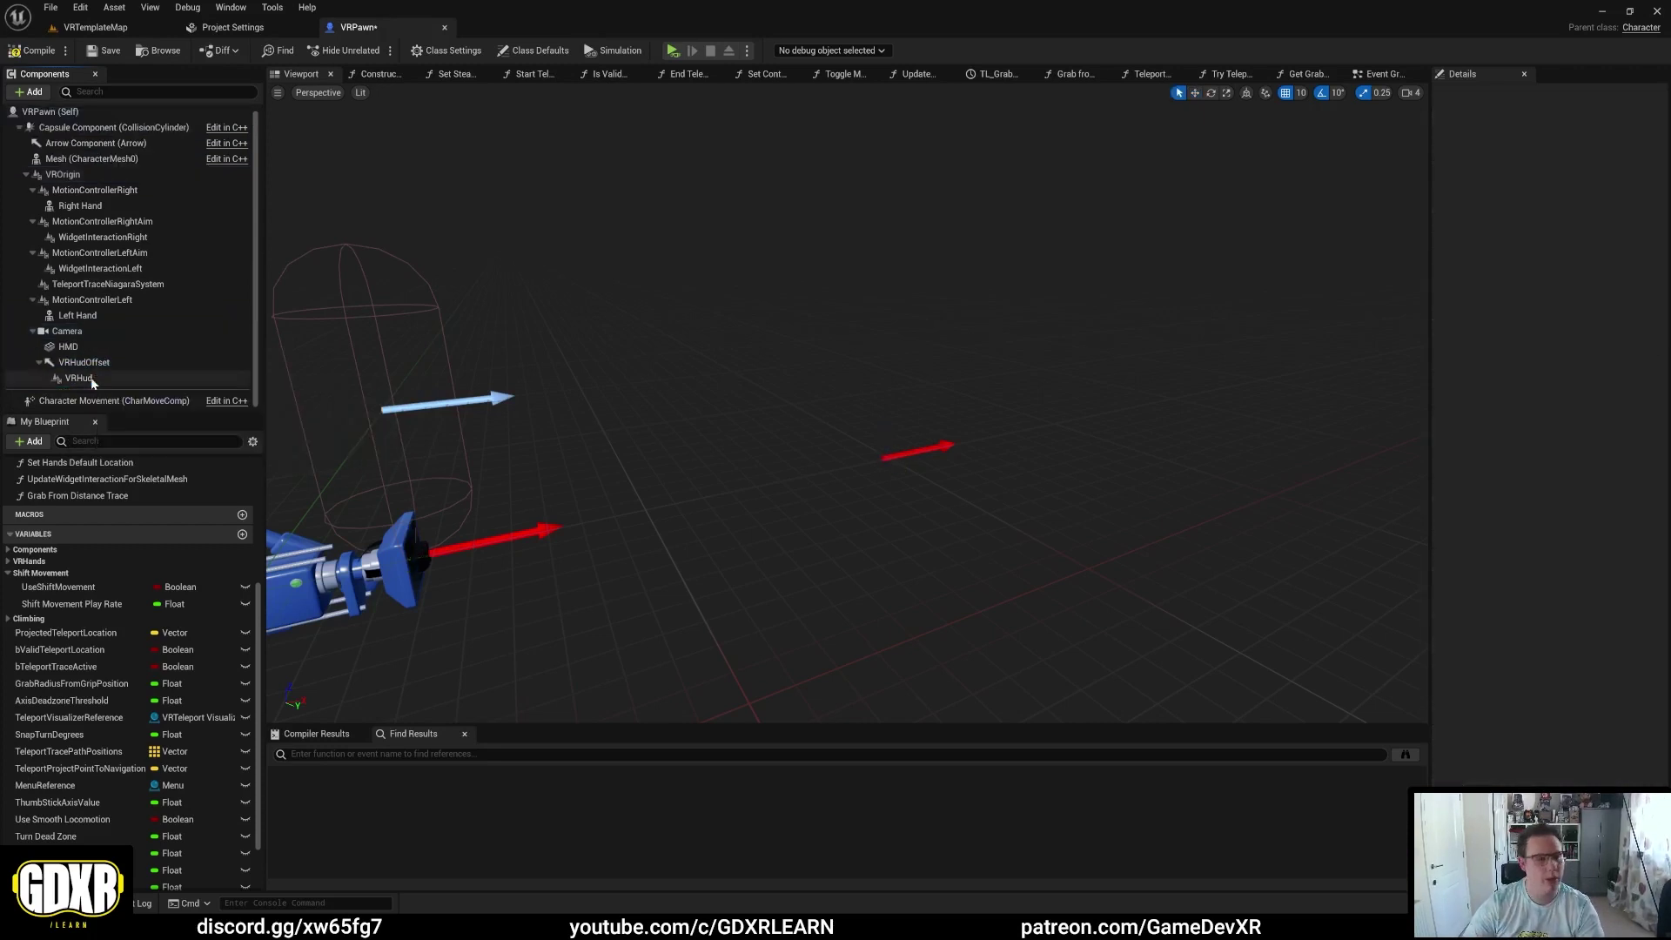
left_click(80, 379)
key("Delete")
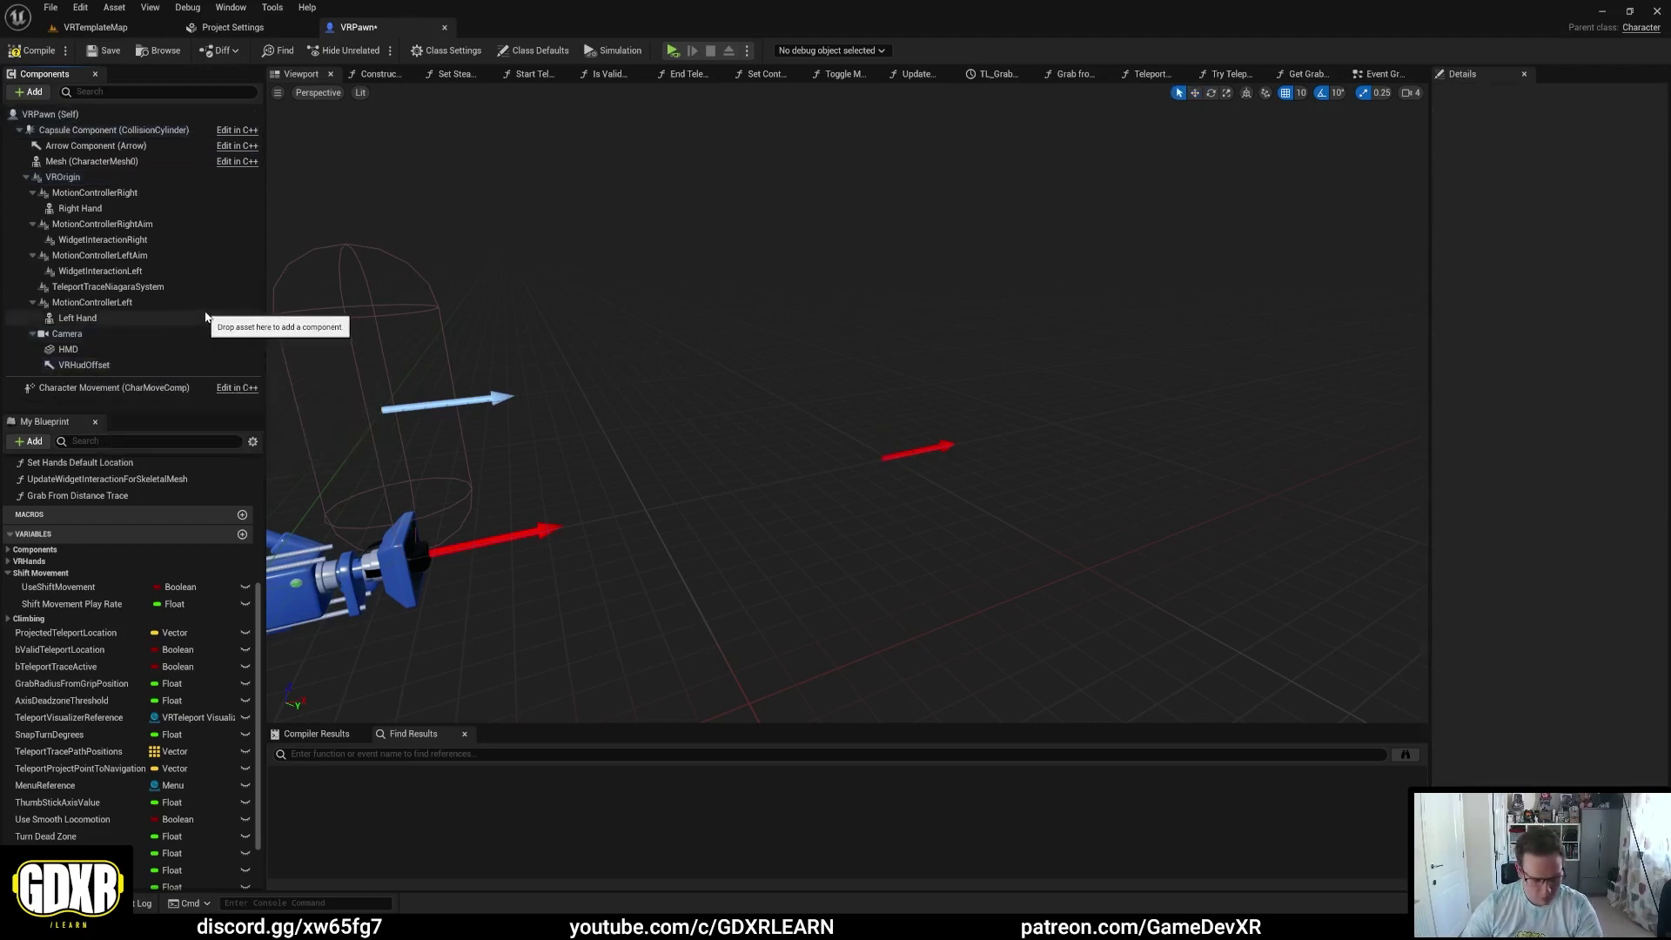
key("ctrl+z")
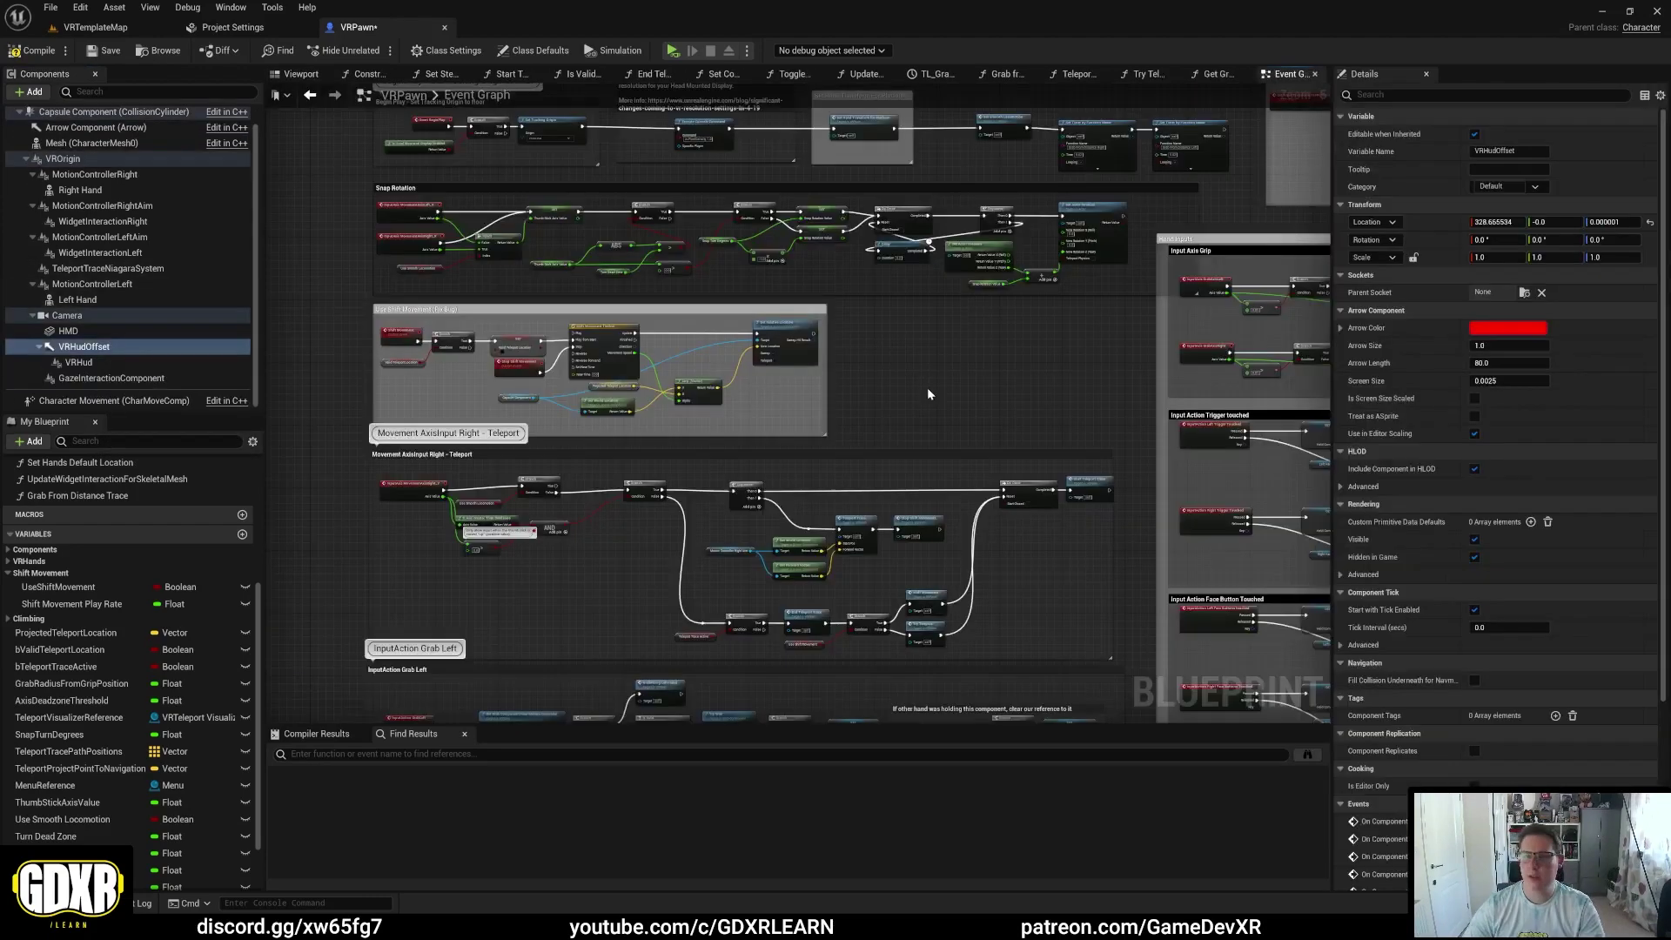
Step: Inspect the GazeInteractionComponent's default settings in VRPawn and try the gaze interaction in the VR preview
left_click(106, 381)
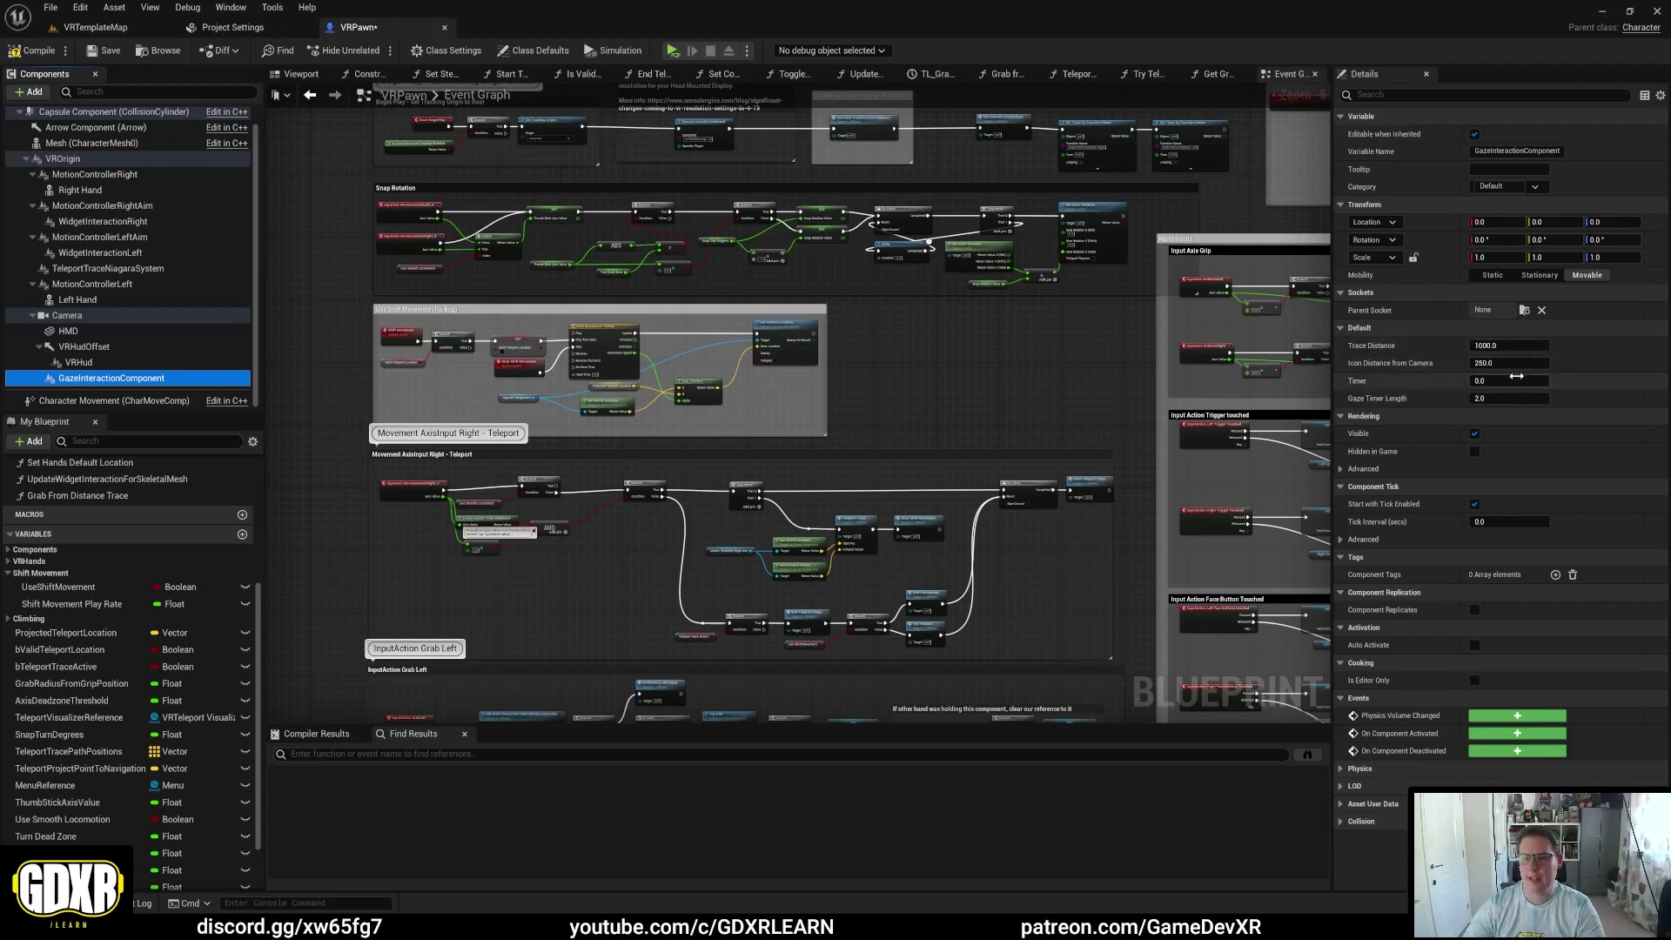
left_click(964, 361)
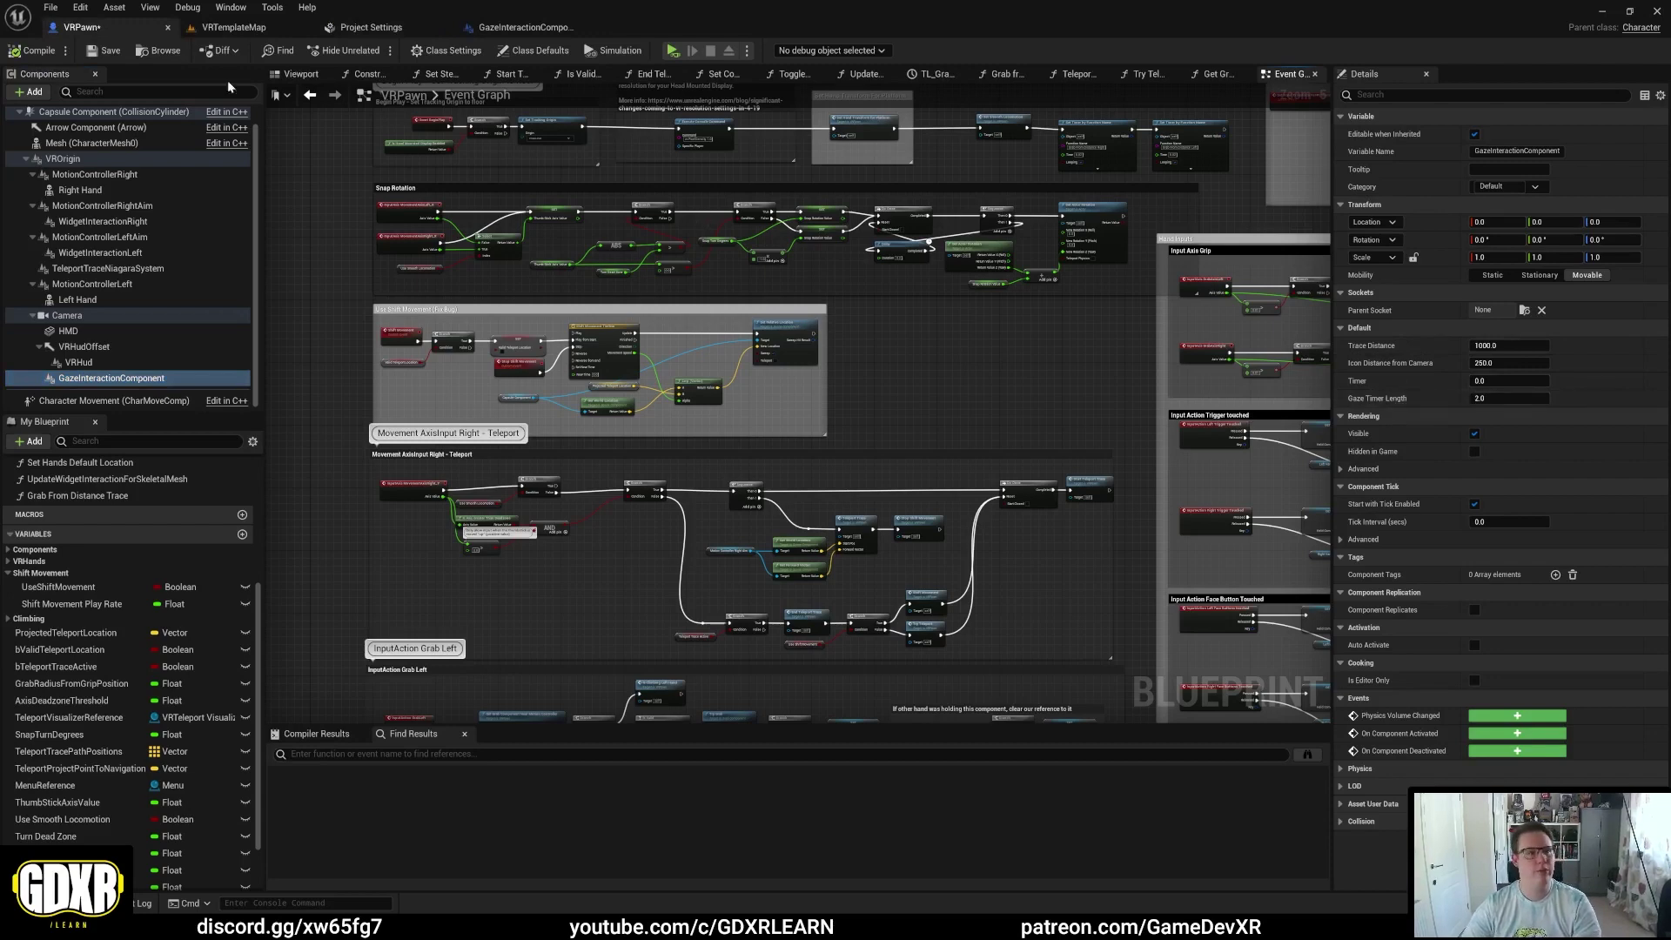
left_click(672, 51)
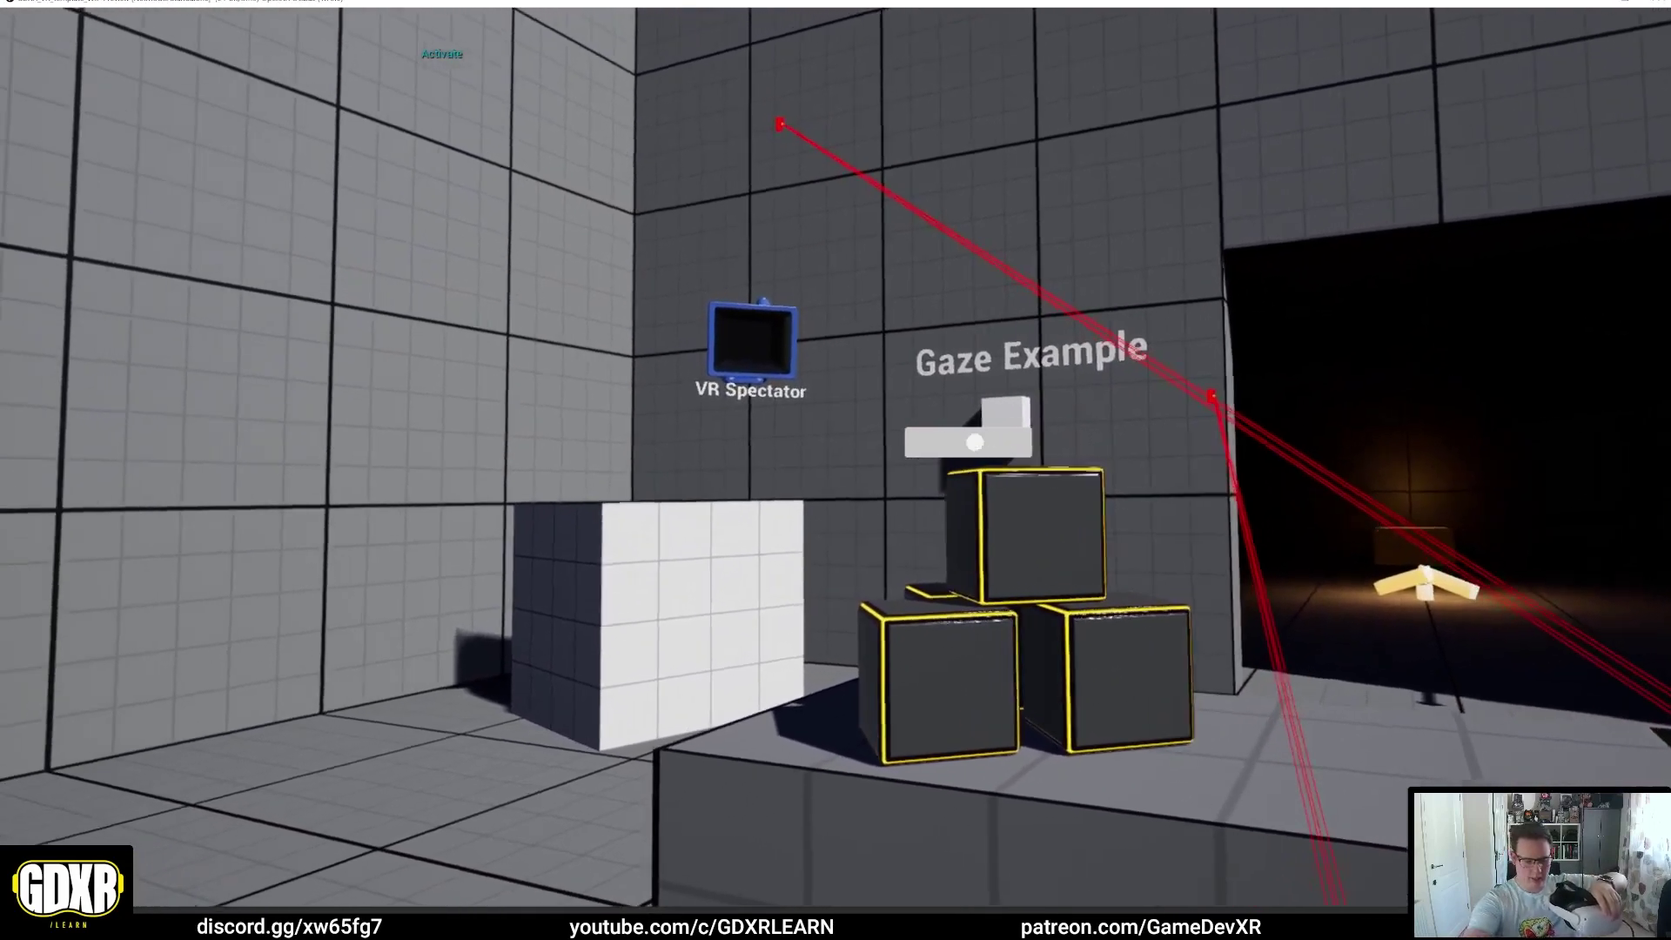
key("Escape")
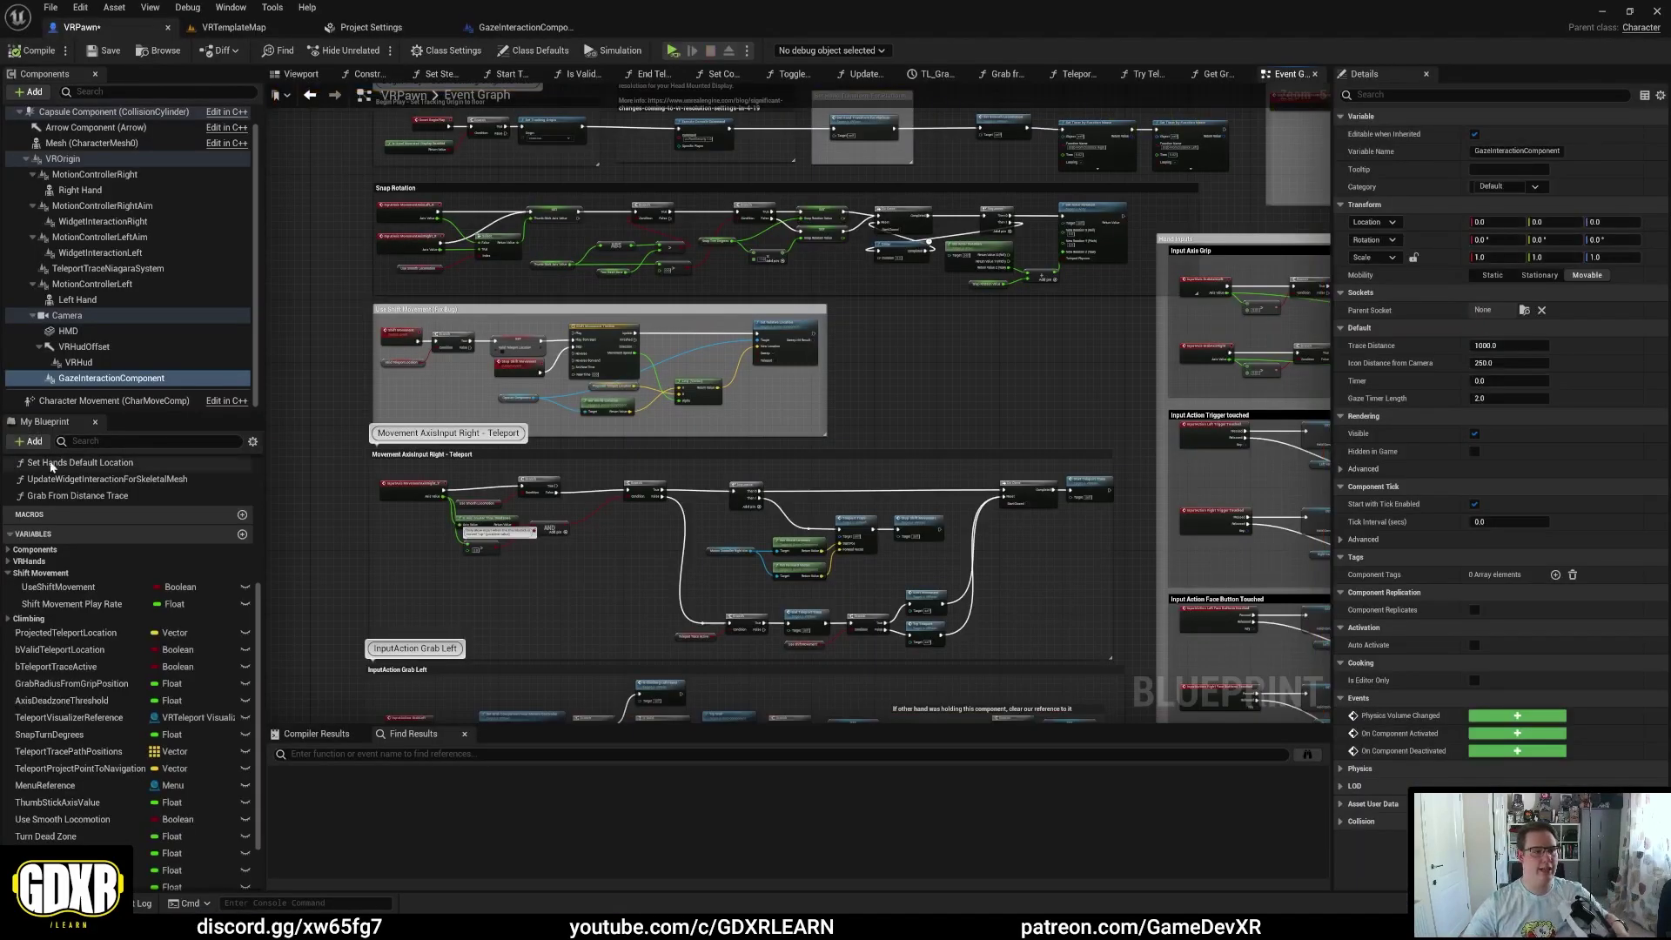
Step: Delete VRHud from VRPawn, test gaze interaction with Gaze Timer Length at 5 in the VR preview, and restore the length to 2.0
left_click(98, 363)
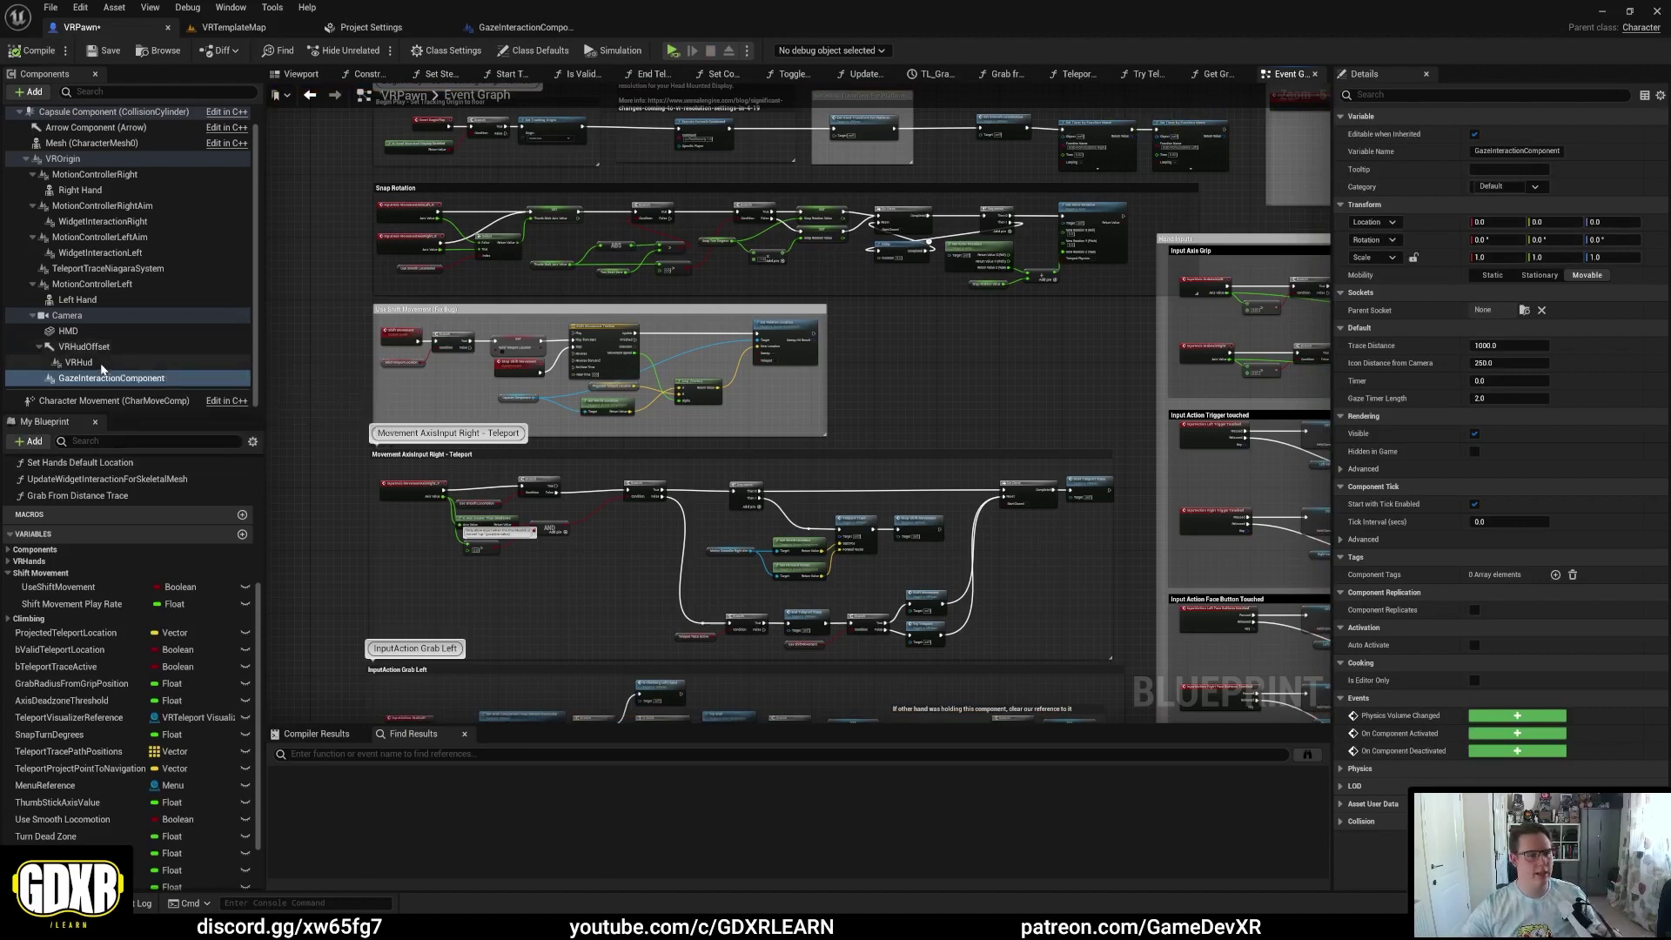
key("Delete")
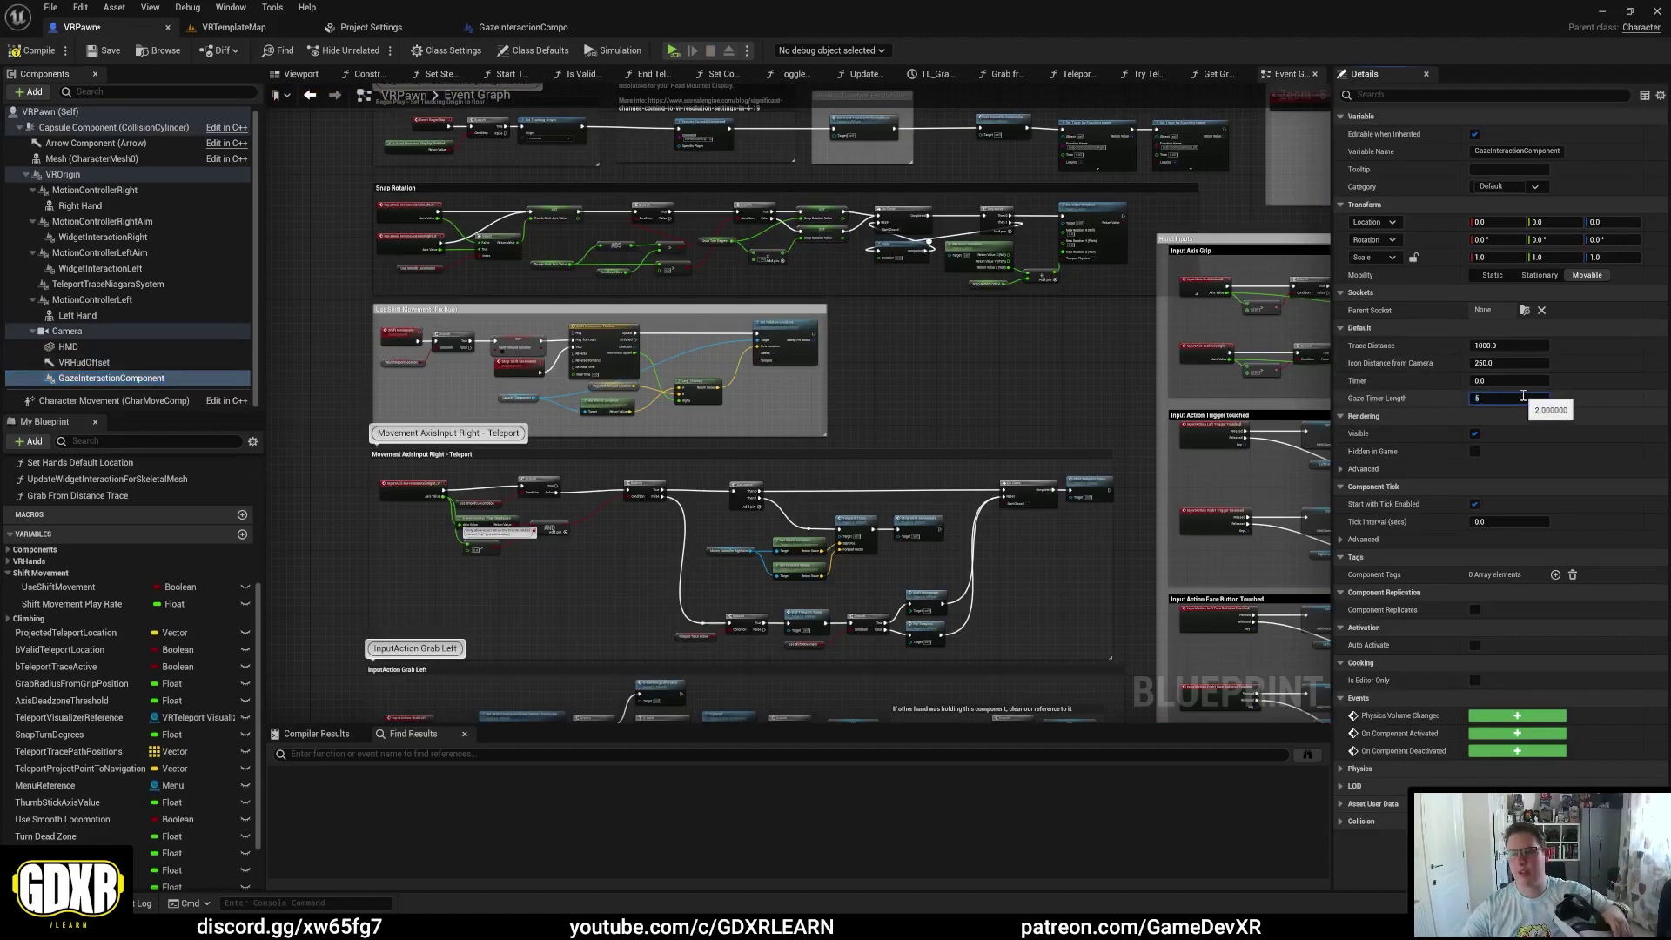
left_click(127, 52)
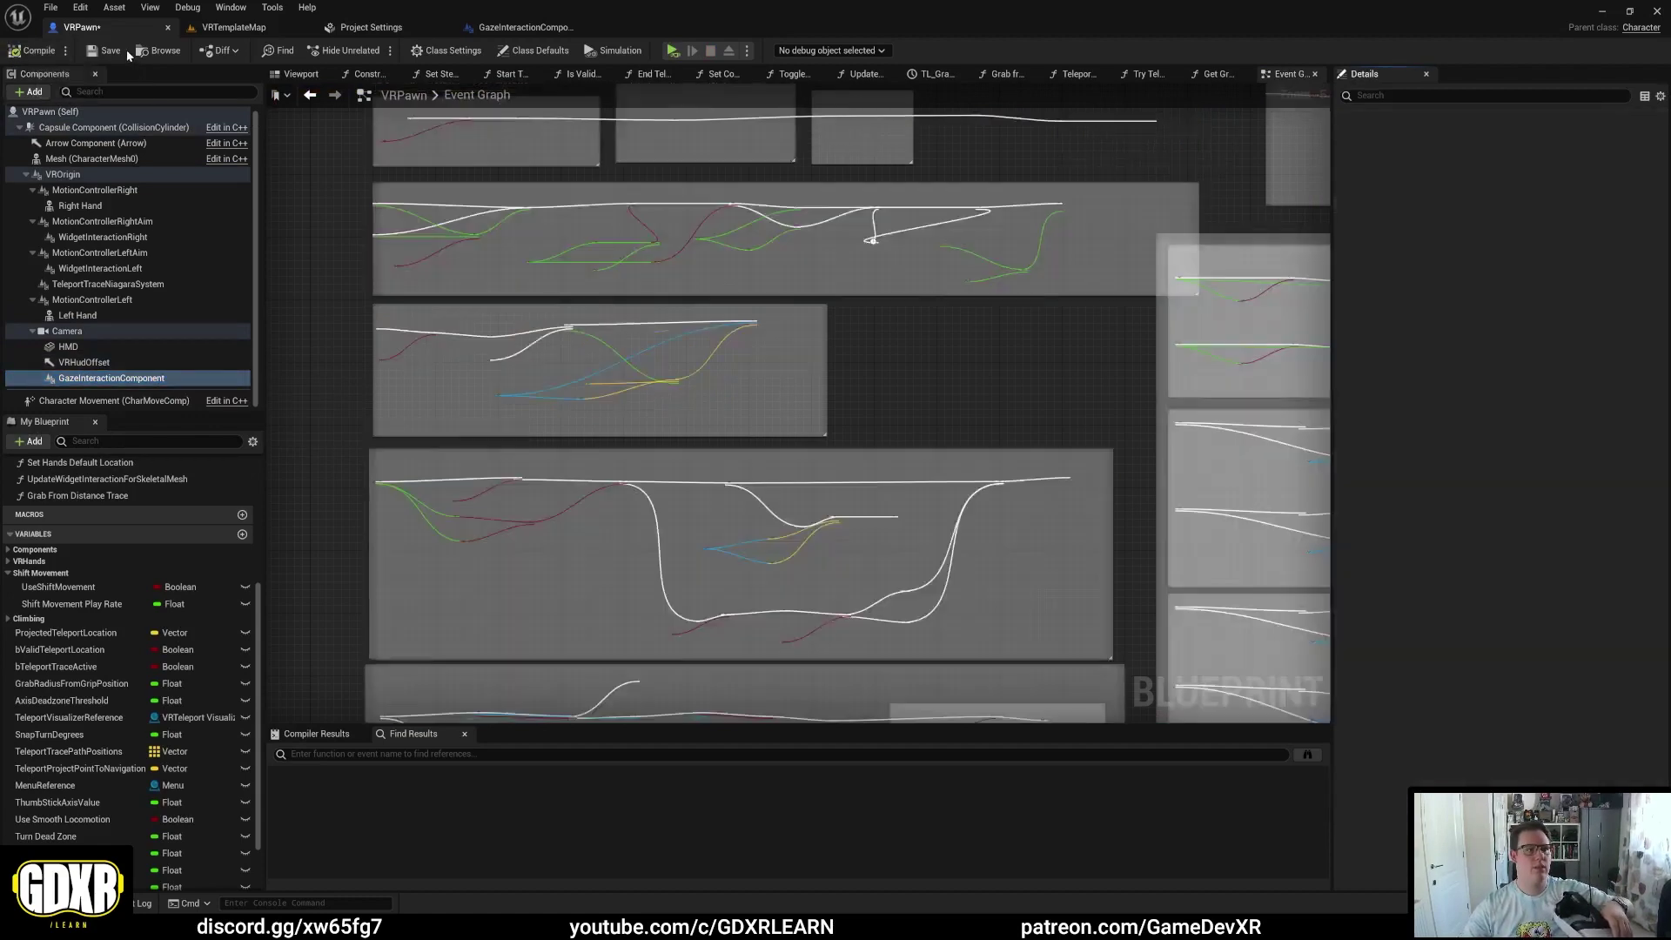
left_click(673, 51)
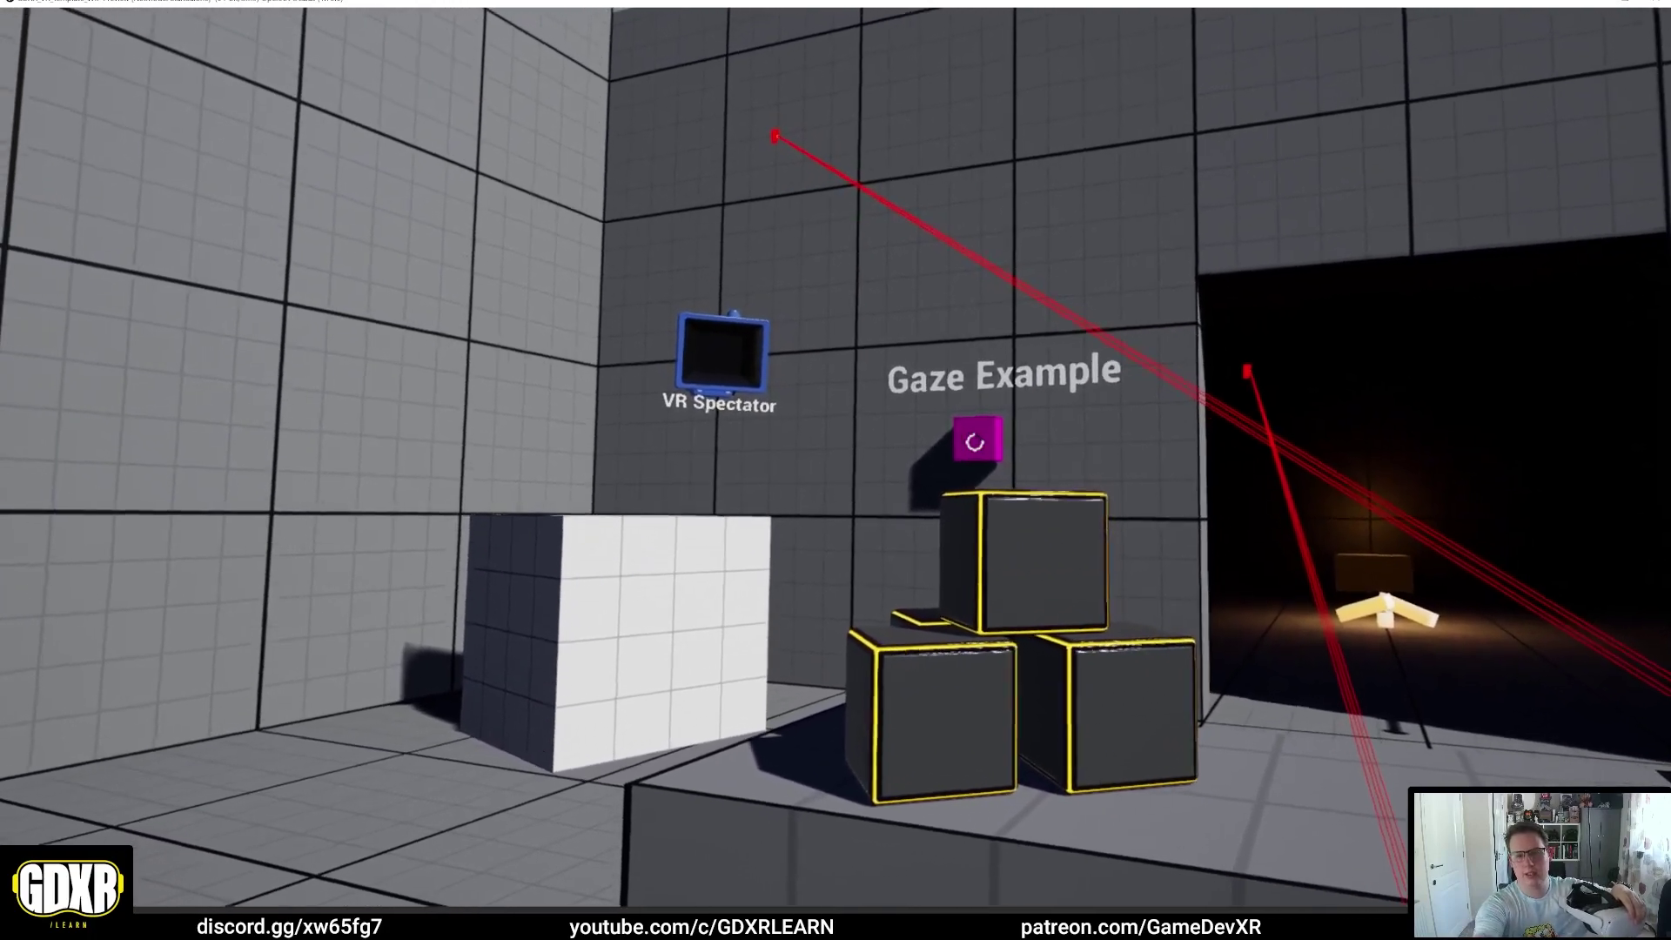
key("Escape")
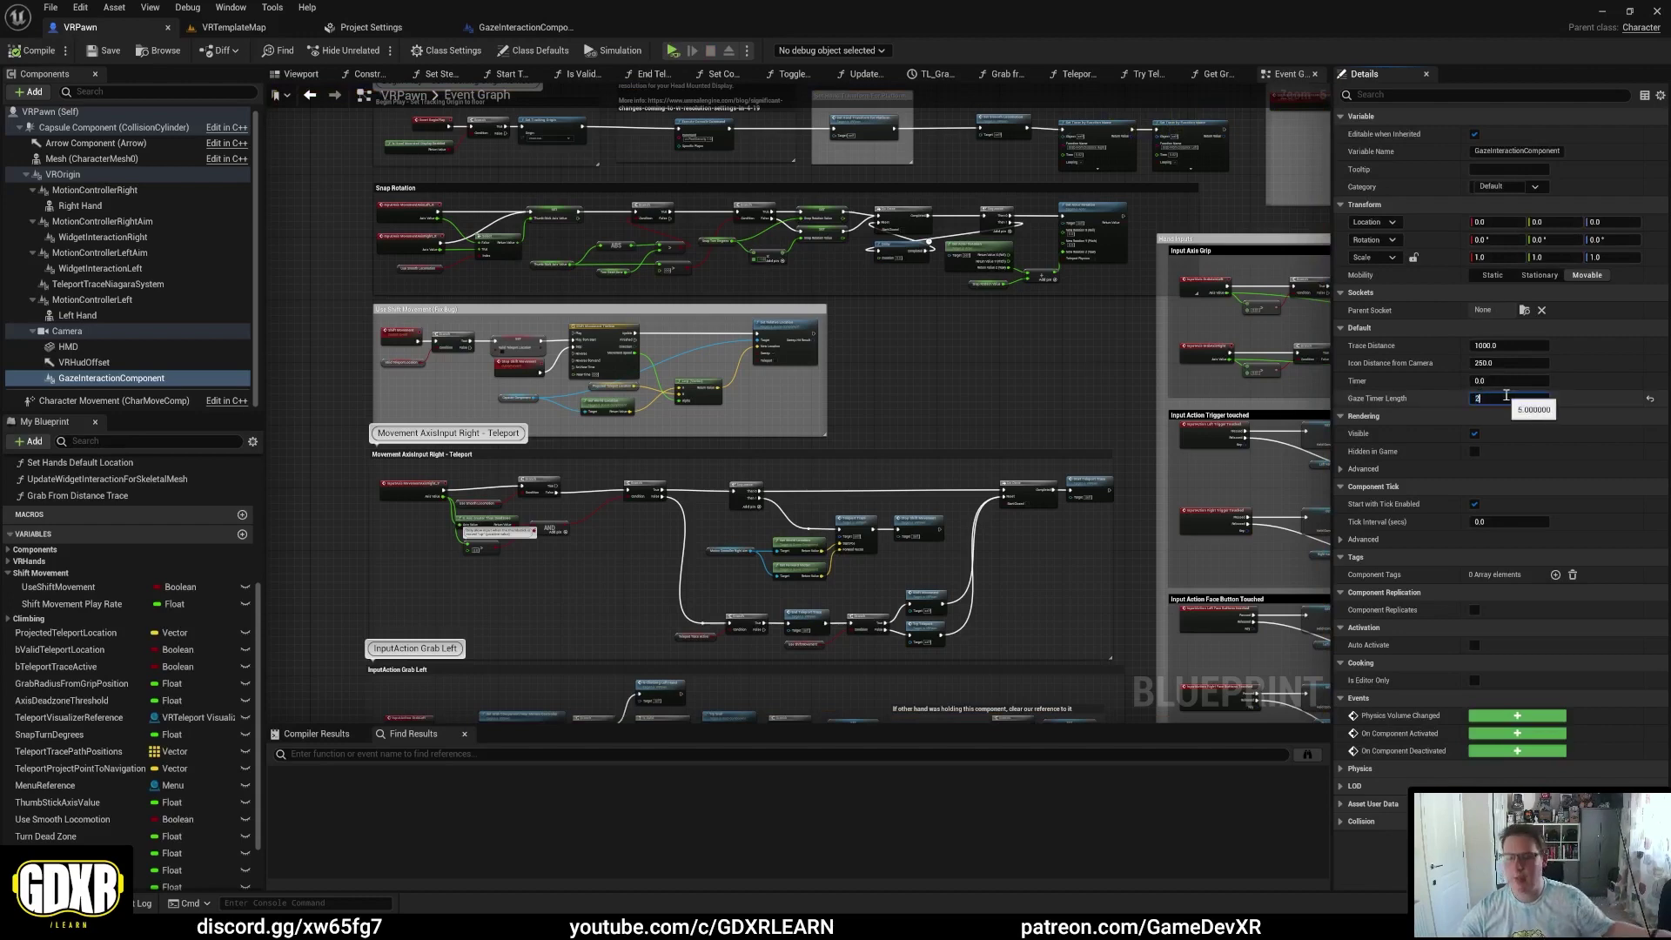
left_click(1447, 411)
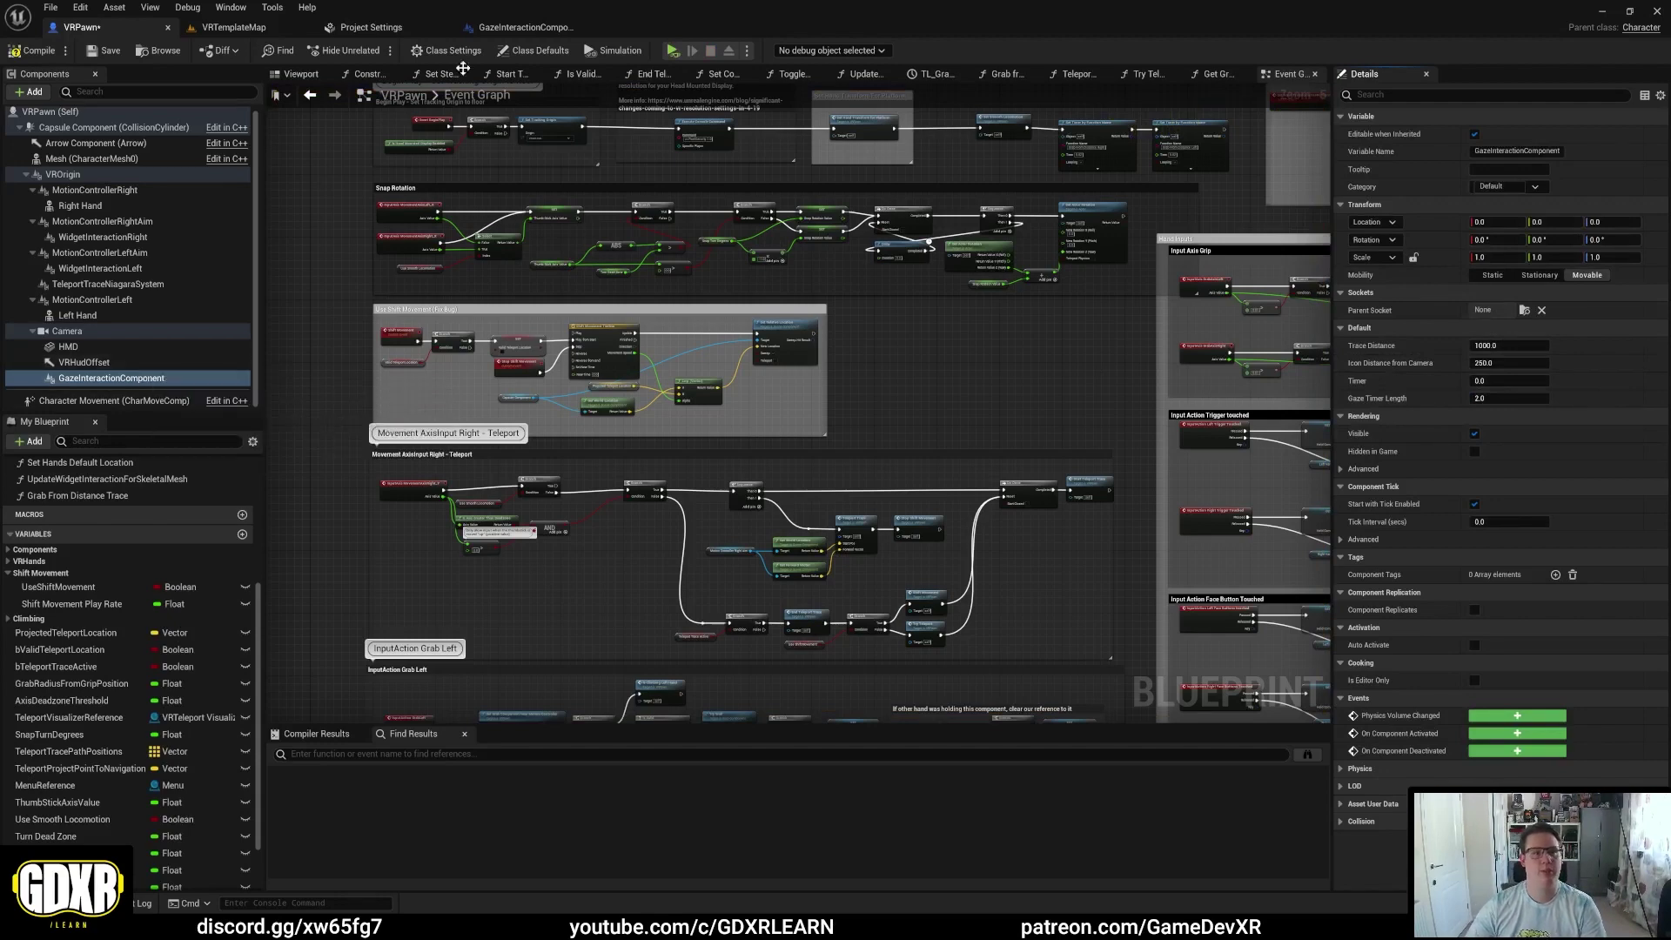
Step: Open the GazeInteractionComponent blueprint from the Components folder and look over its entire event graph
left_click(512, 29)
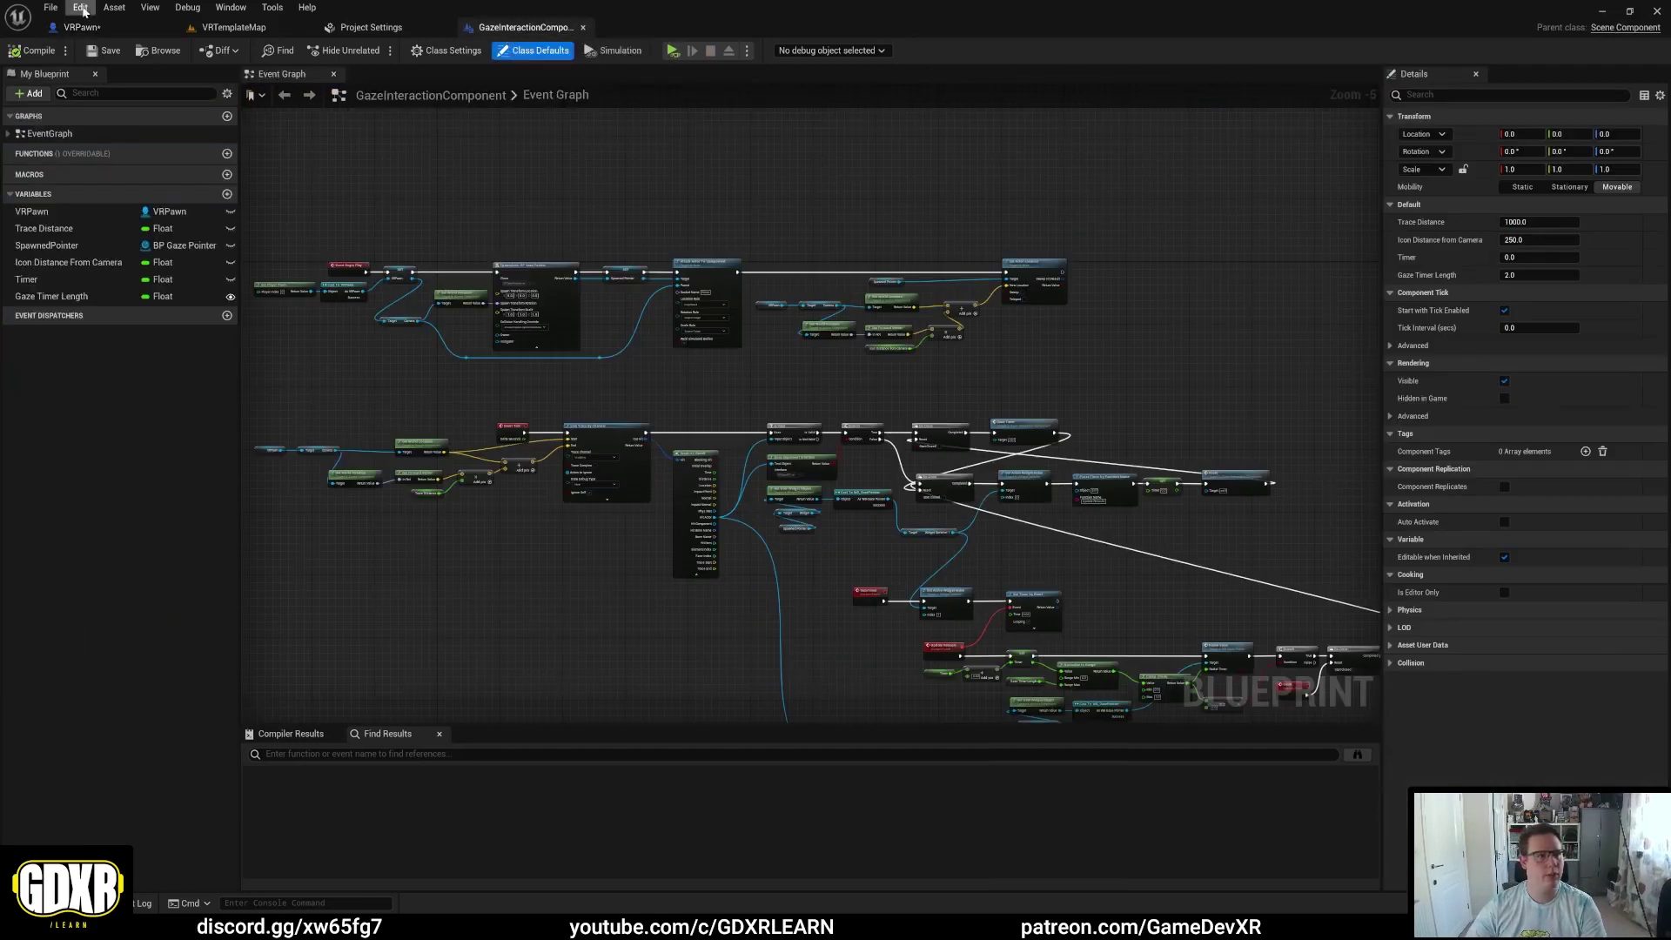
left_click(83, 28)
left_click_drag(233, 27, 73, 31)
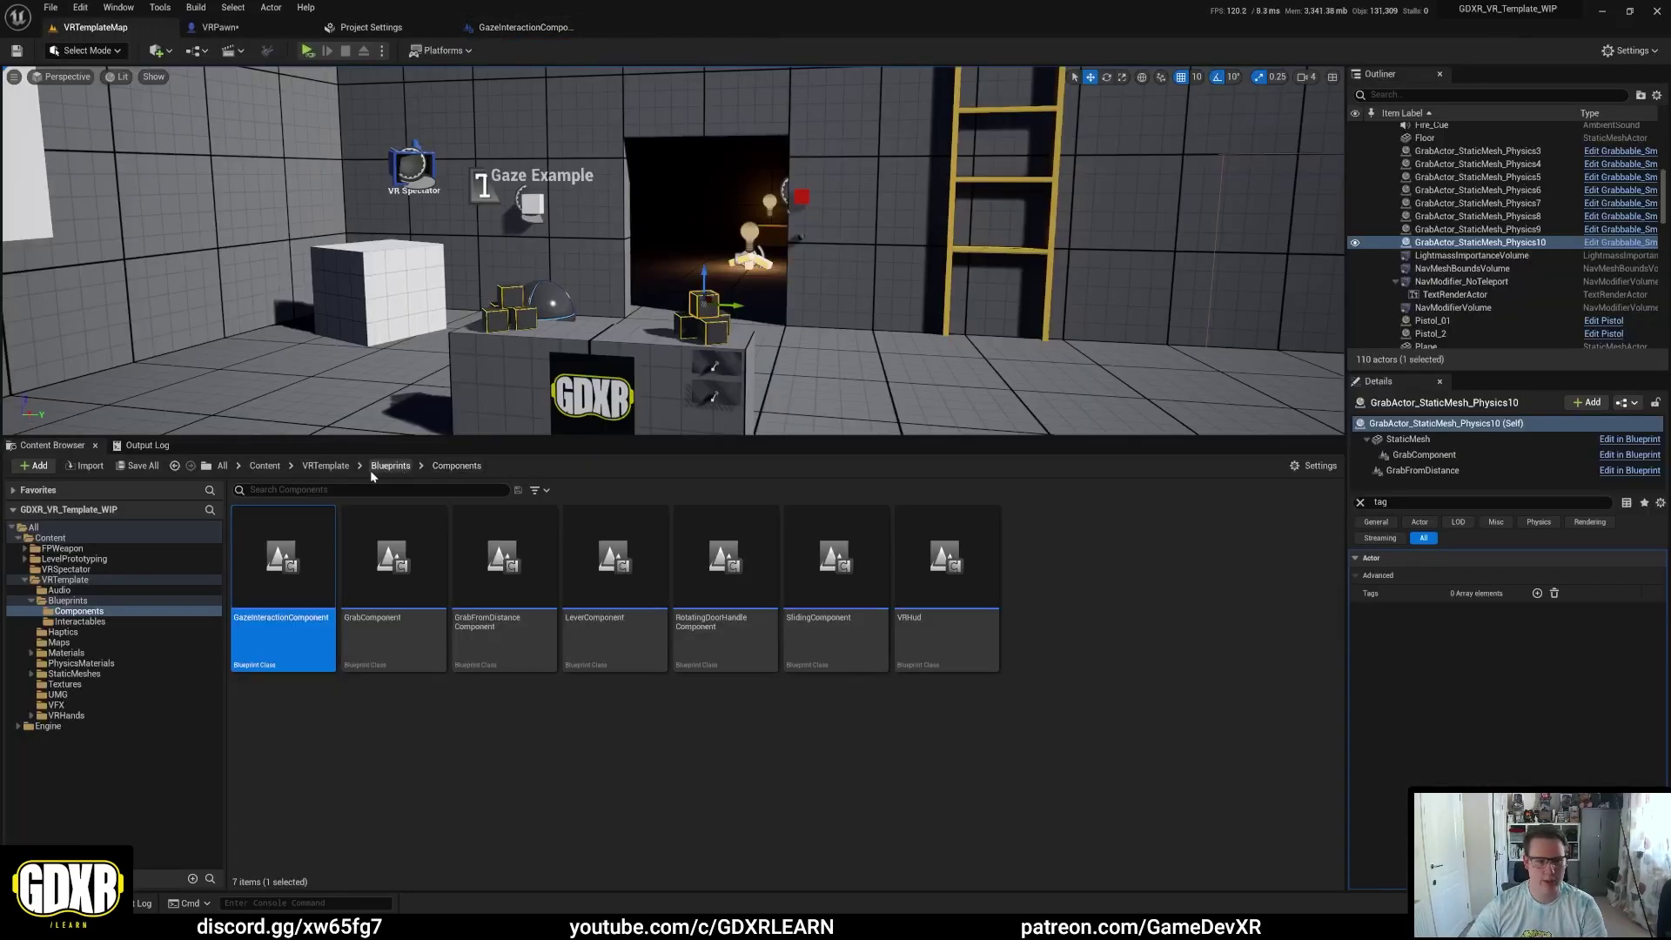
double_click(270, 599)
key("Home")
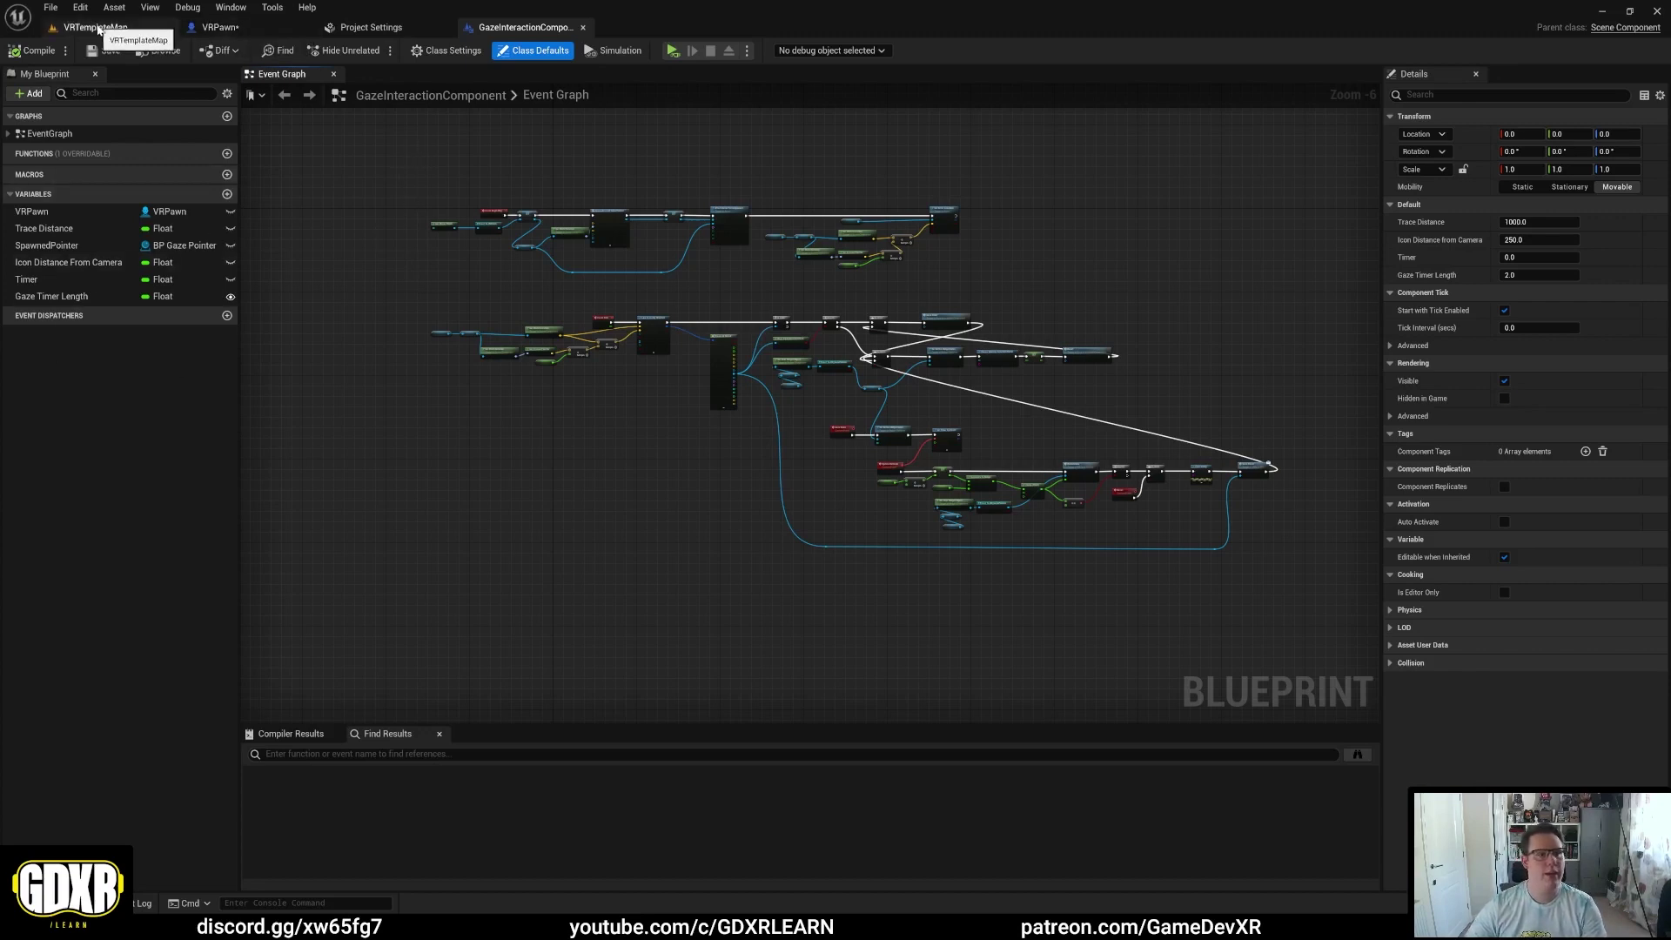
Step: Select the Gaze Example cube in VRTemplateMap and locate its BP_GazeExample asset in the project content
left_click(101, 33)
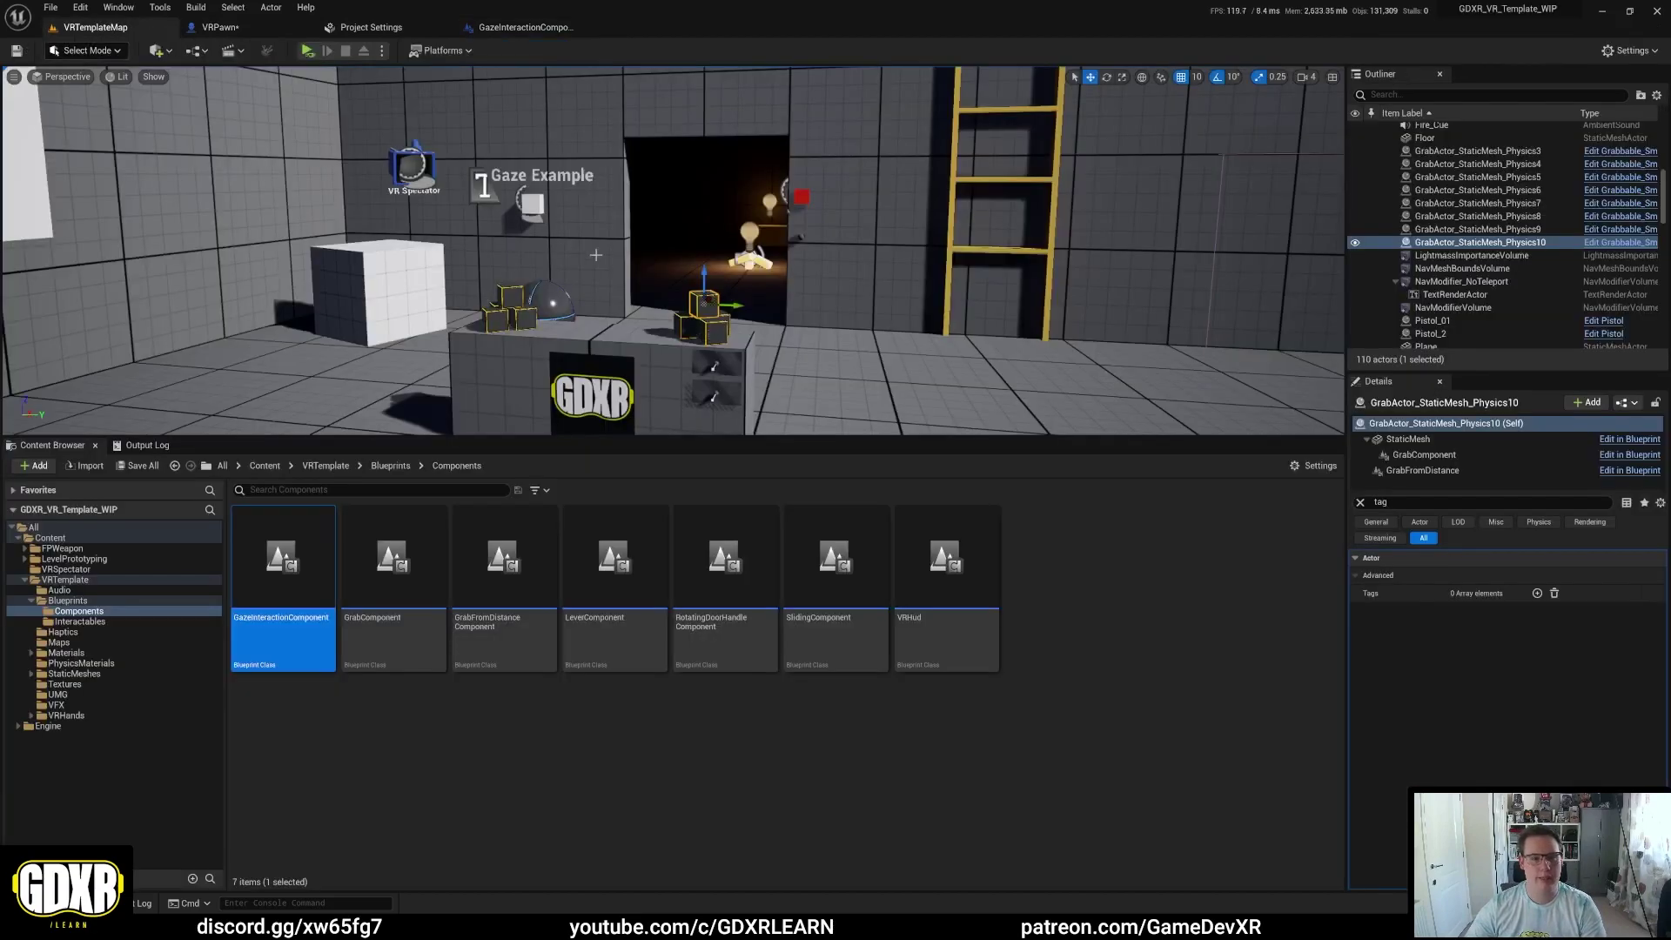
left_click(533, 202)
right_click(533, 203)
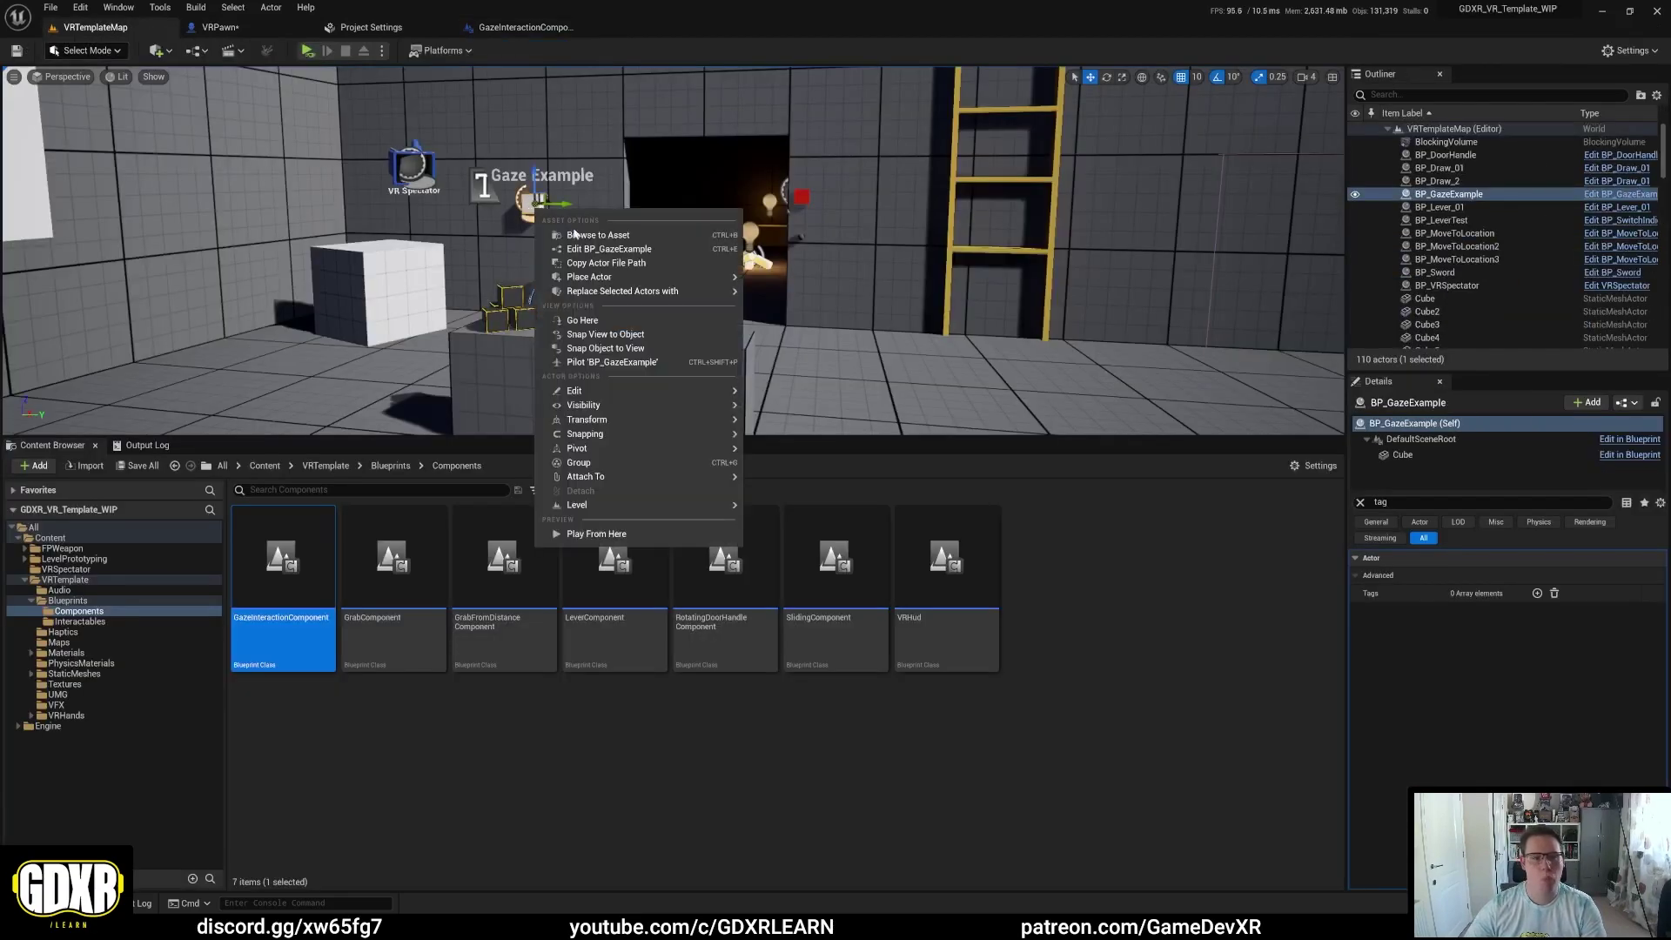
left_click(588, 236)
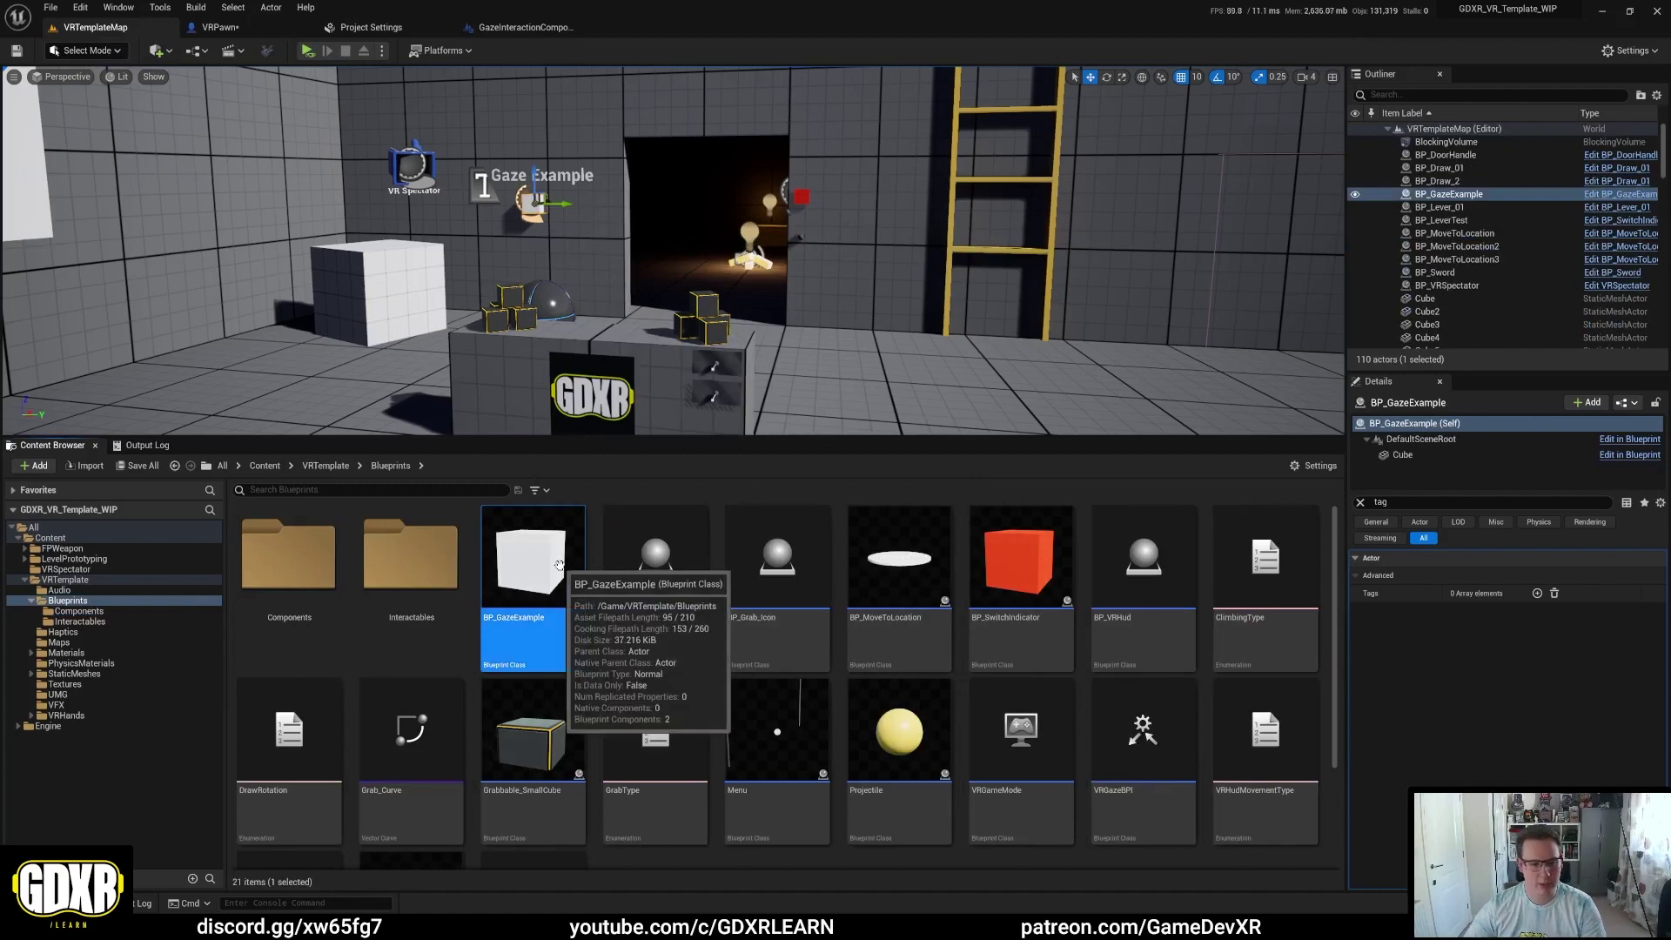
Step: Open the BP_GazeExample blueprint and review its implemented VRGaze BPI interface and the Event Gaze Hover graph that swaps the cube's material
double_click(533, 575)
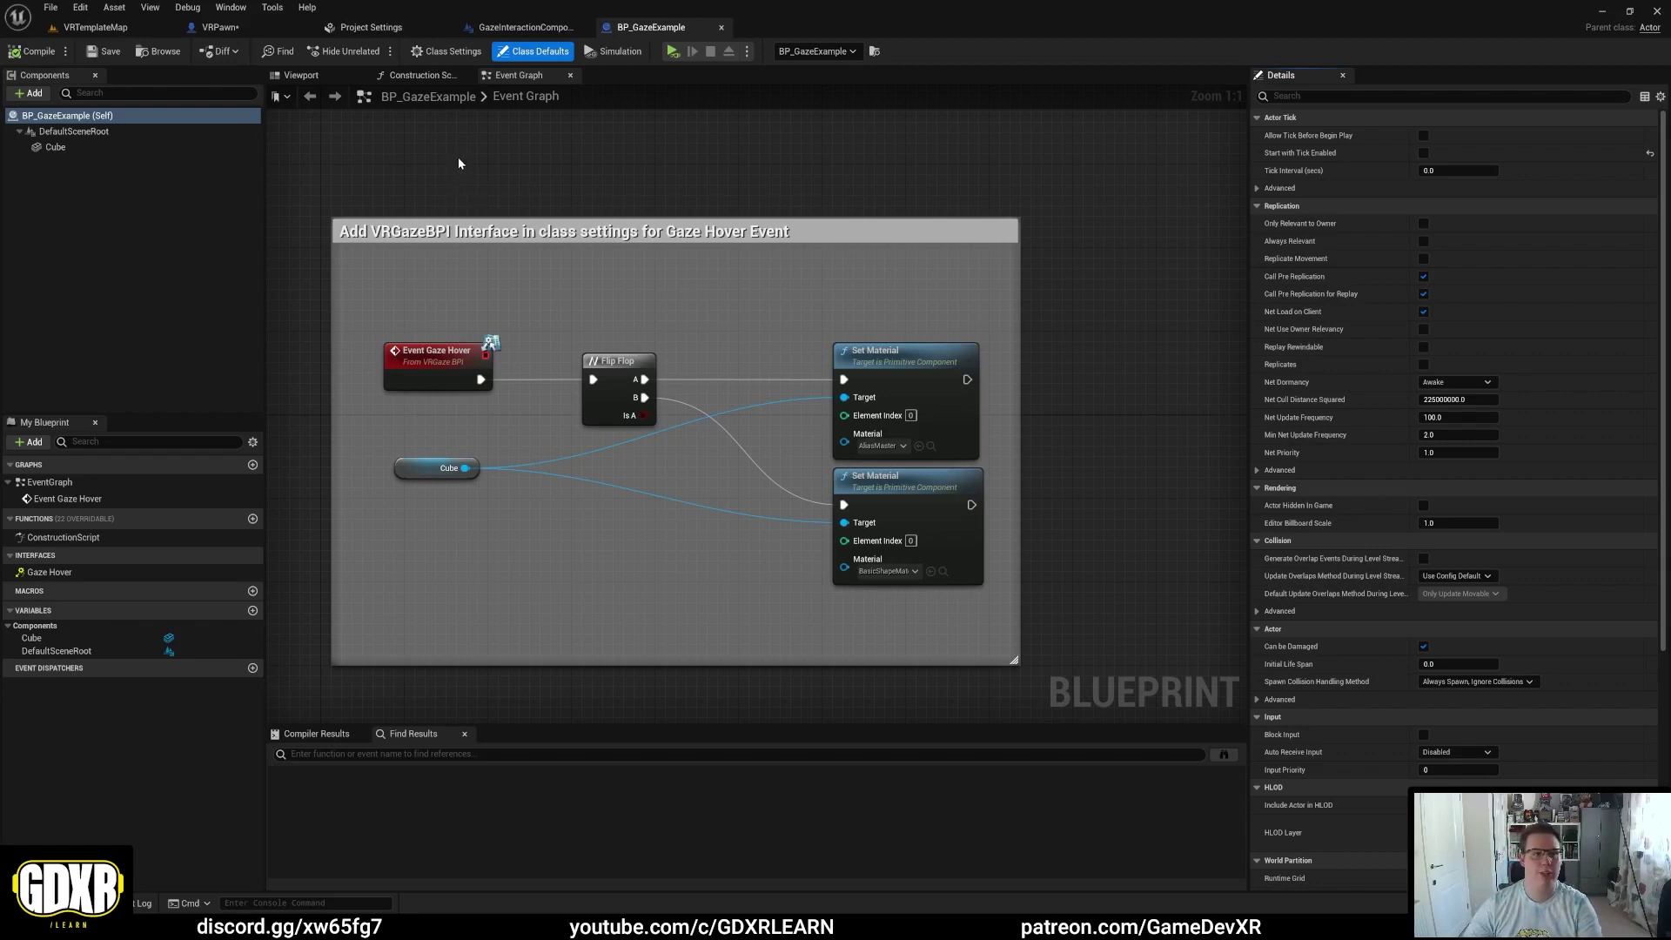
left_click(454, 54)
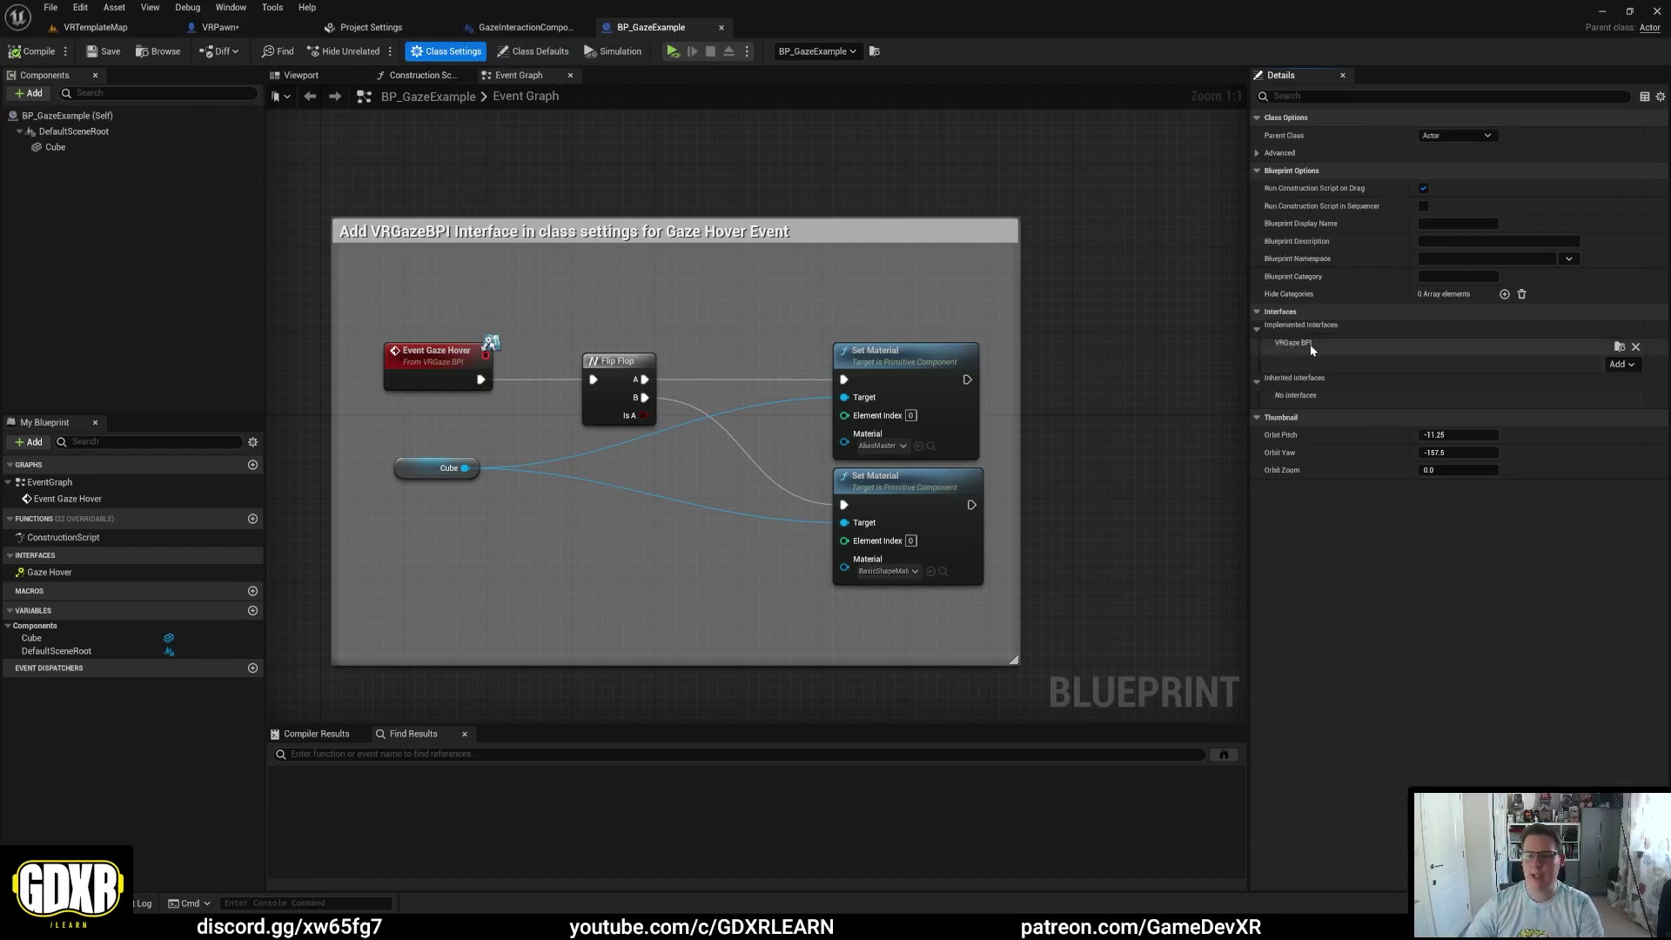
right_click_drag(545, 382, 661, 165)
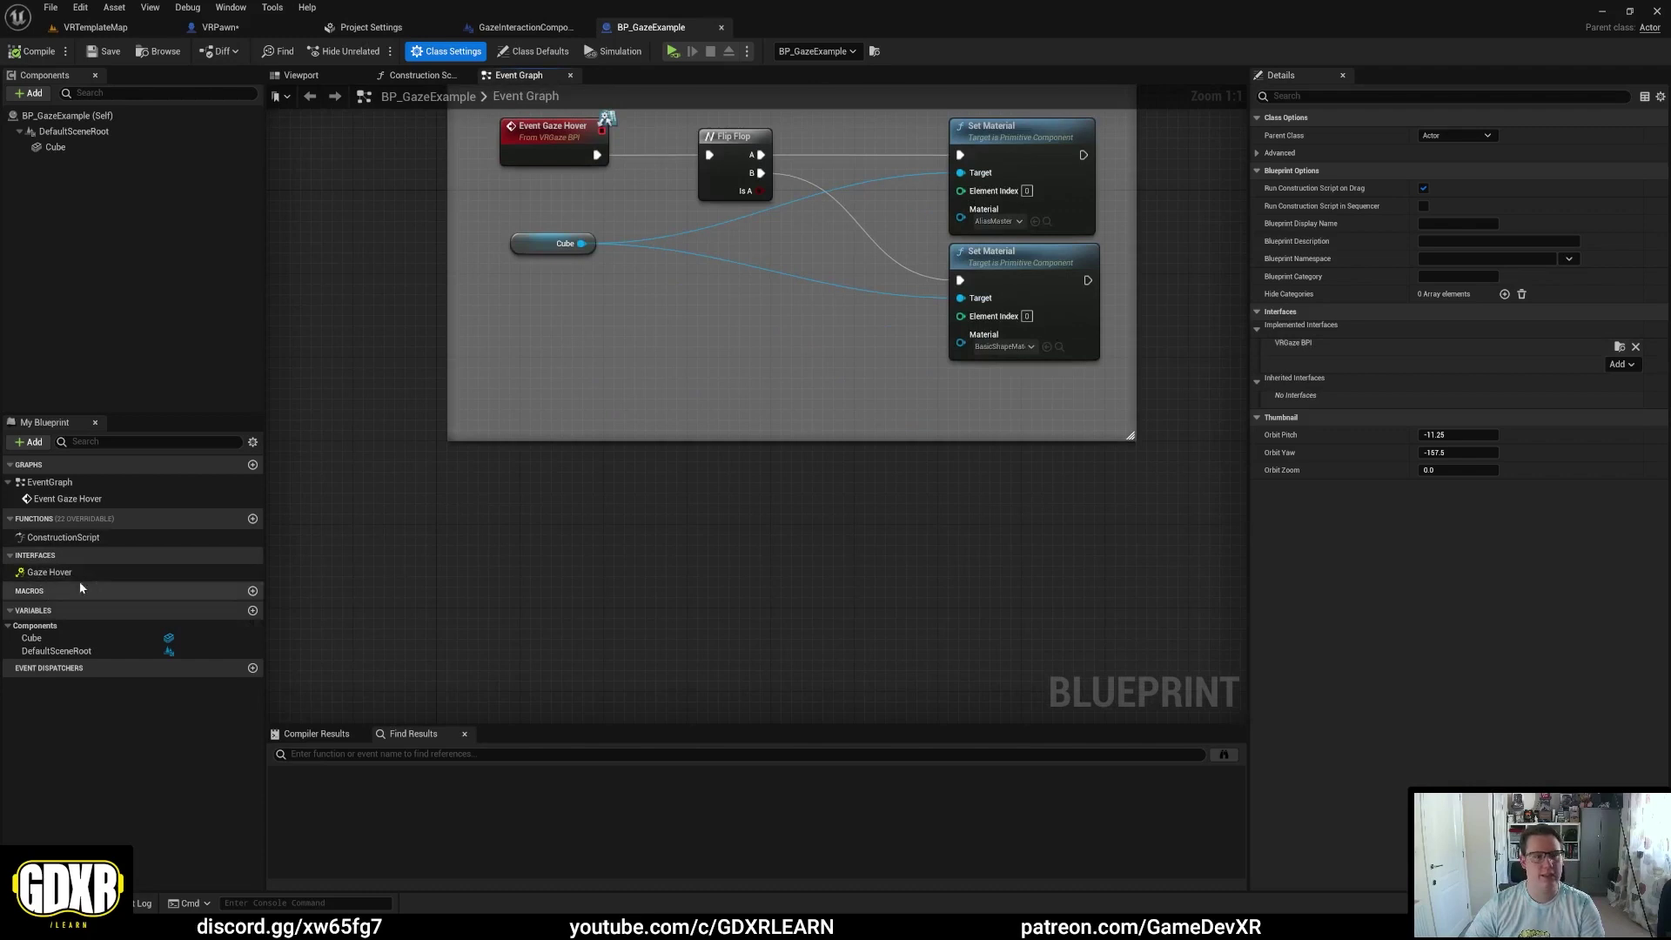
right_click_drag(560, 160, 515, 224)
left_click(581, 411)
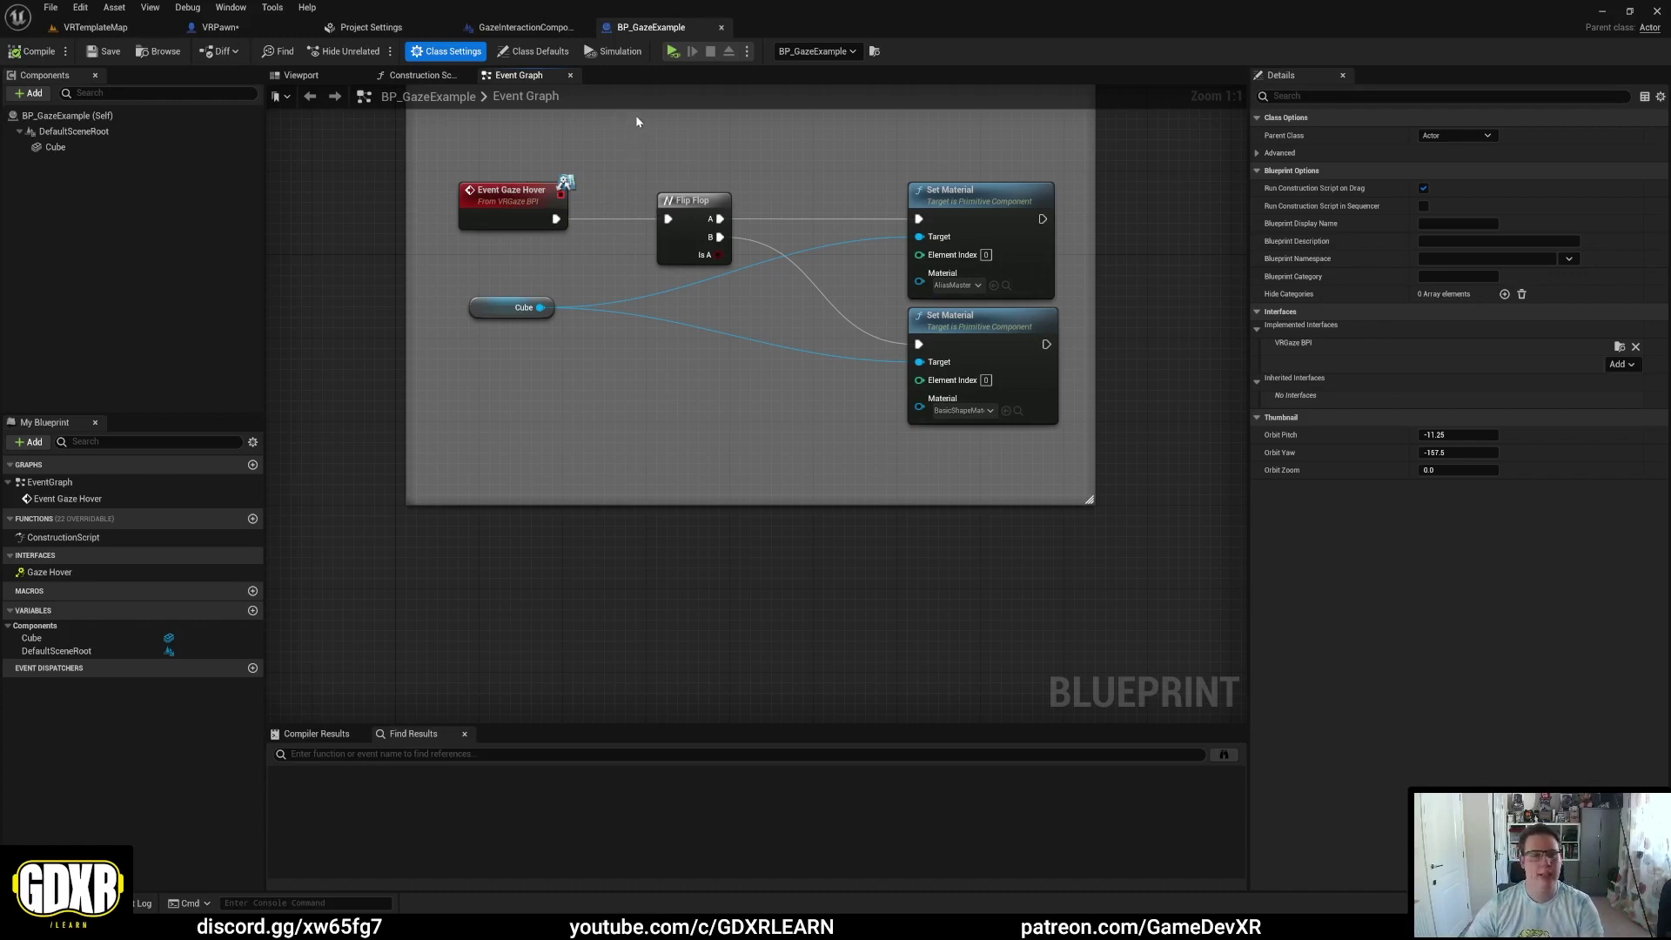
key("Home")
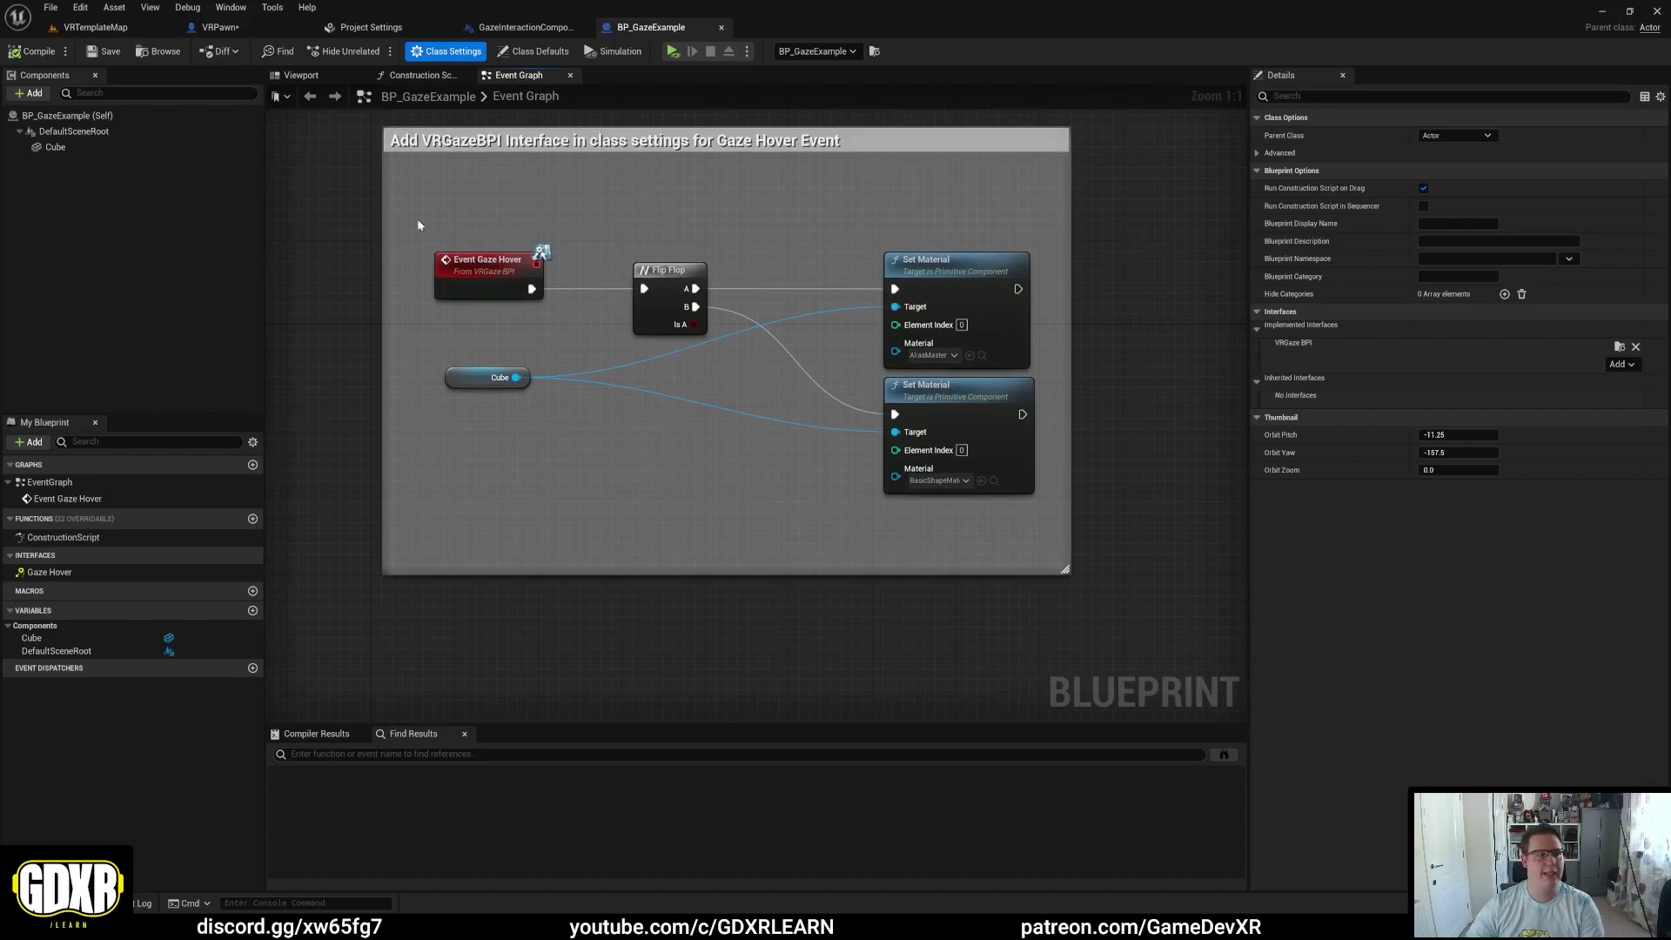
Step: Return to VRTemplateMap, open the blueprint of the desk's upper drawer, BP_Draw_01, and widen its component list
left_click(97, 28)
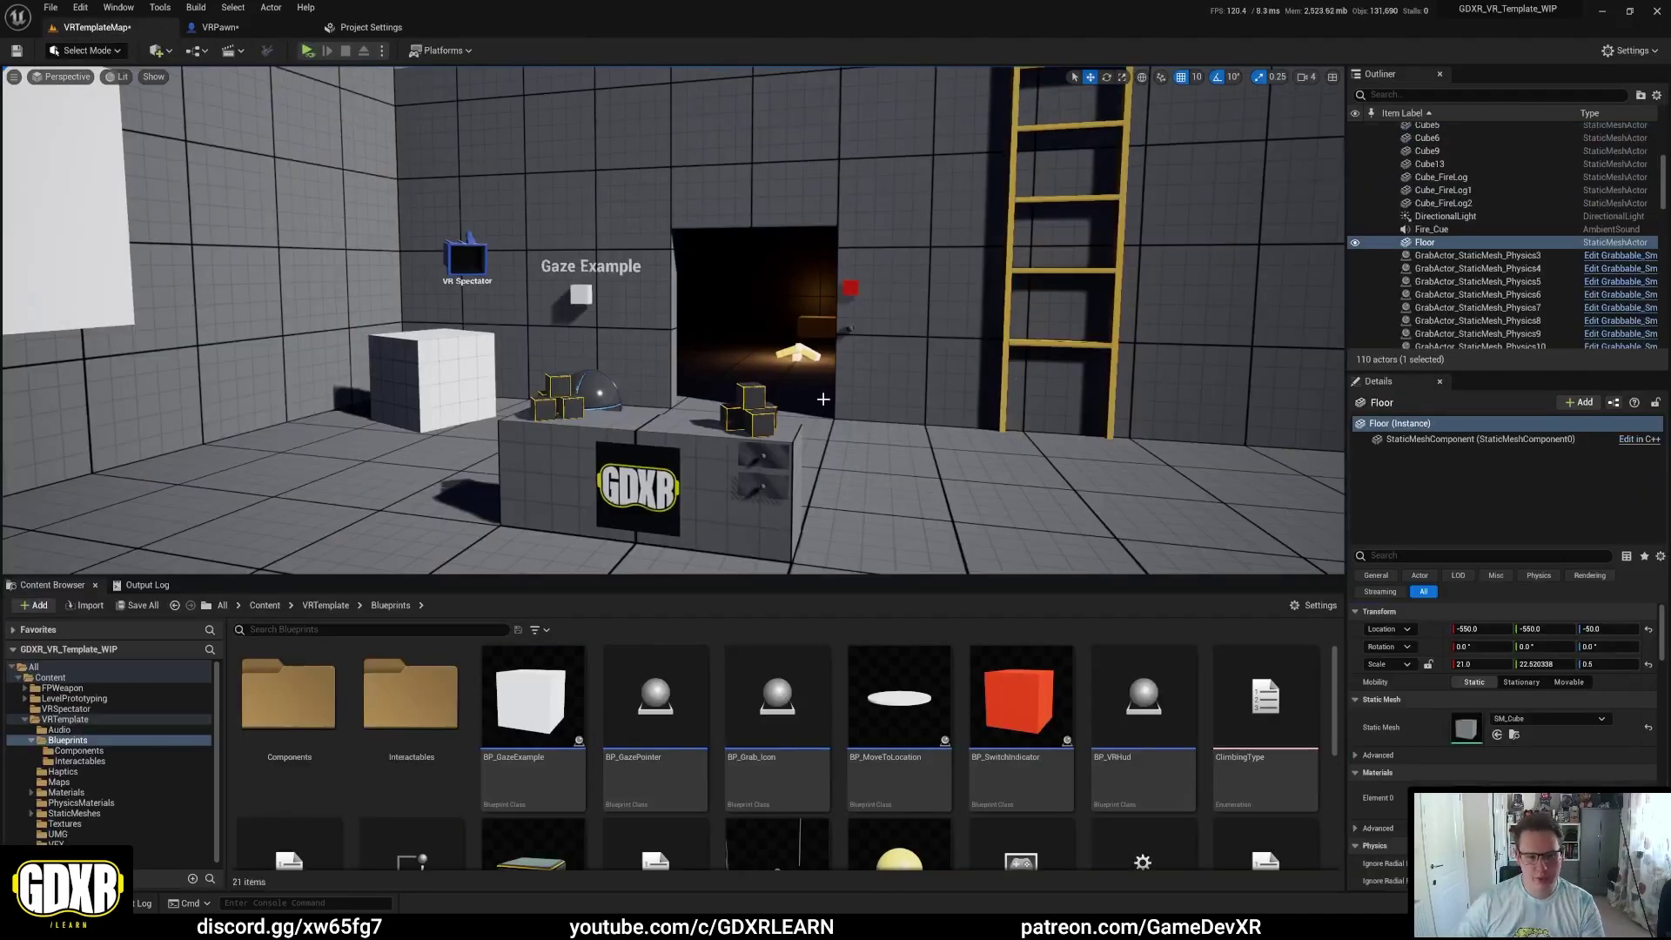
left_click_drag(823, 398, 816, 361)
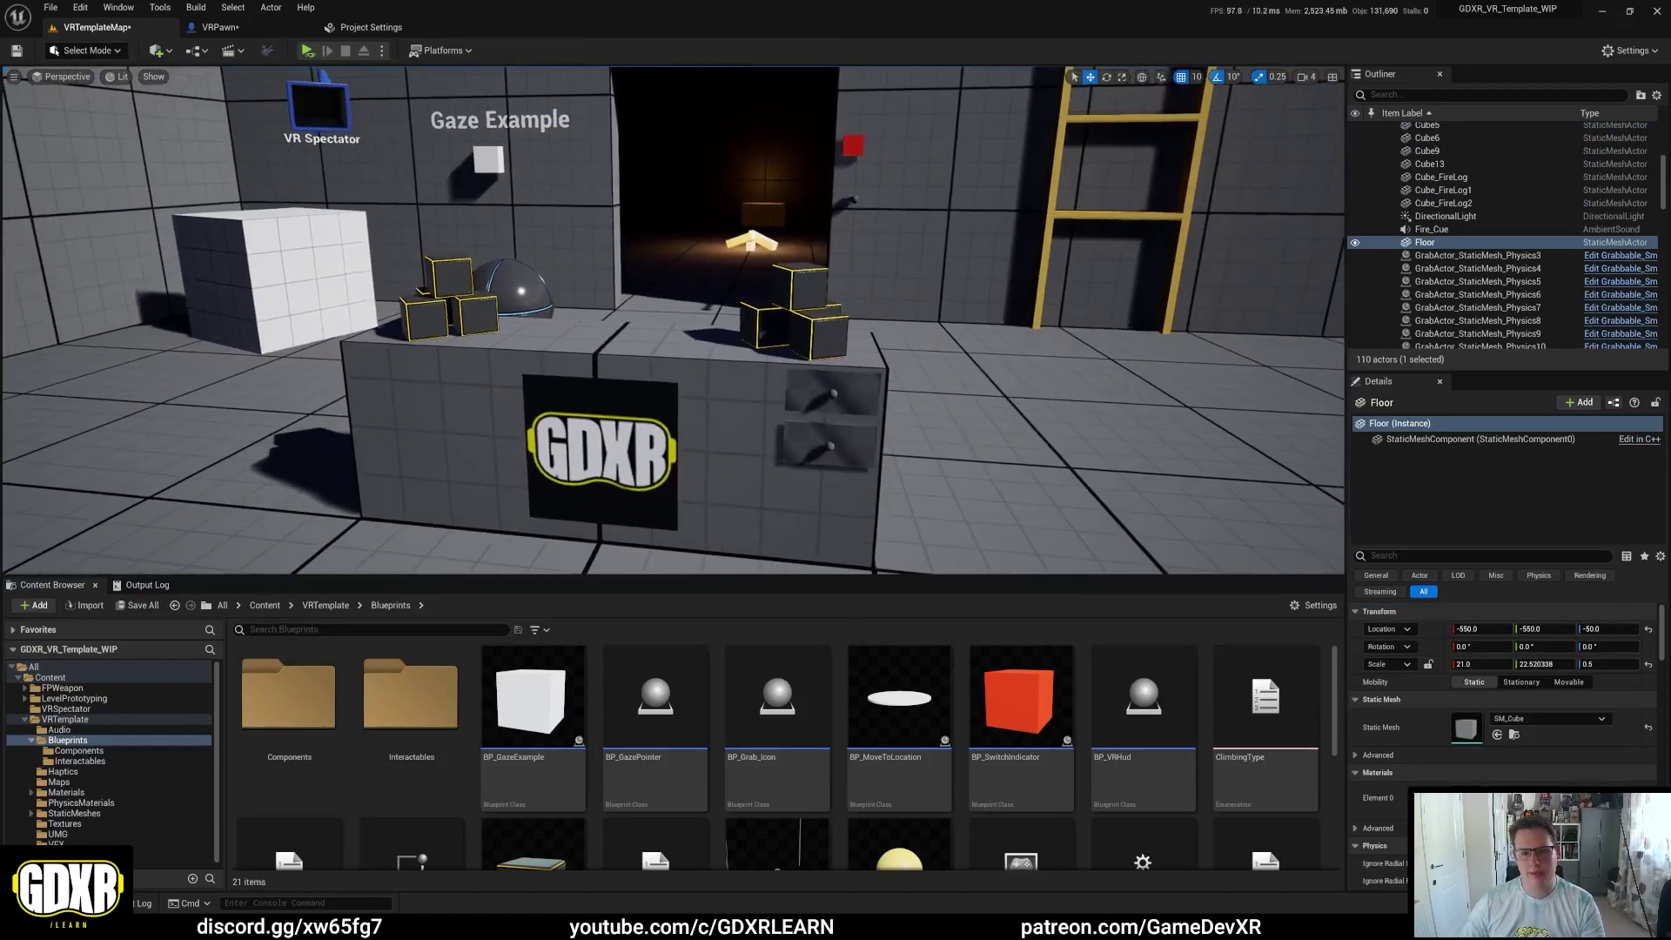
left_click(828, 382)
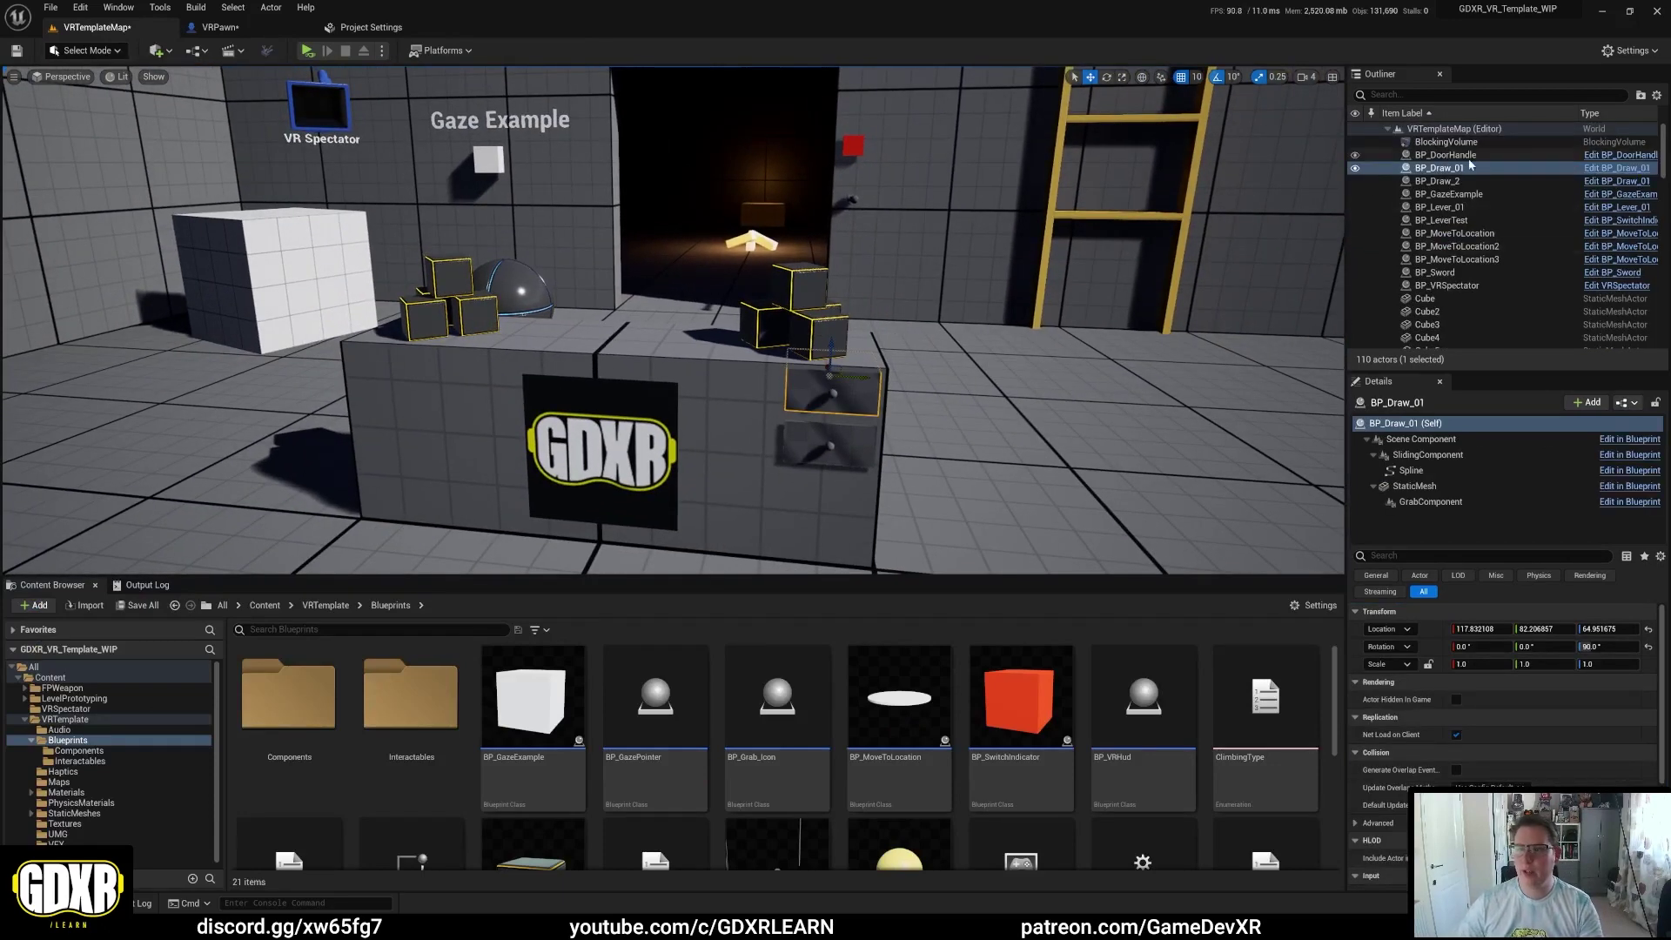
left_click(1617, 168)
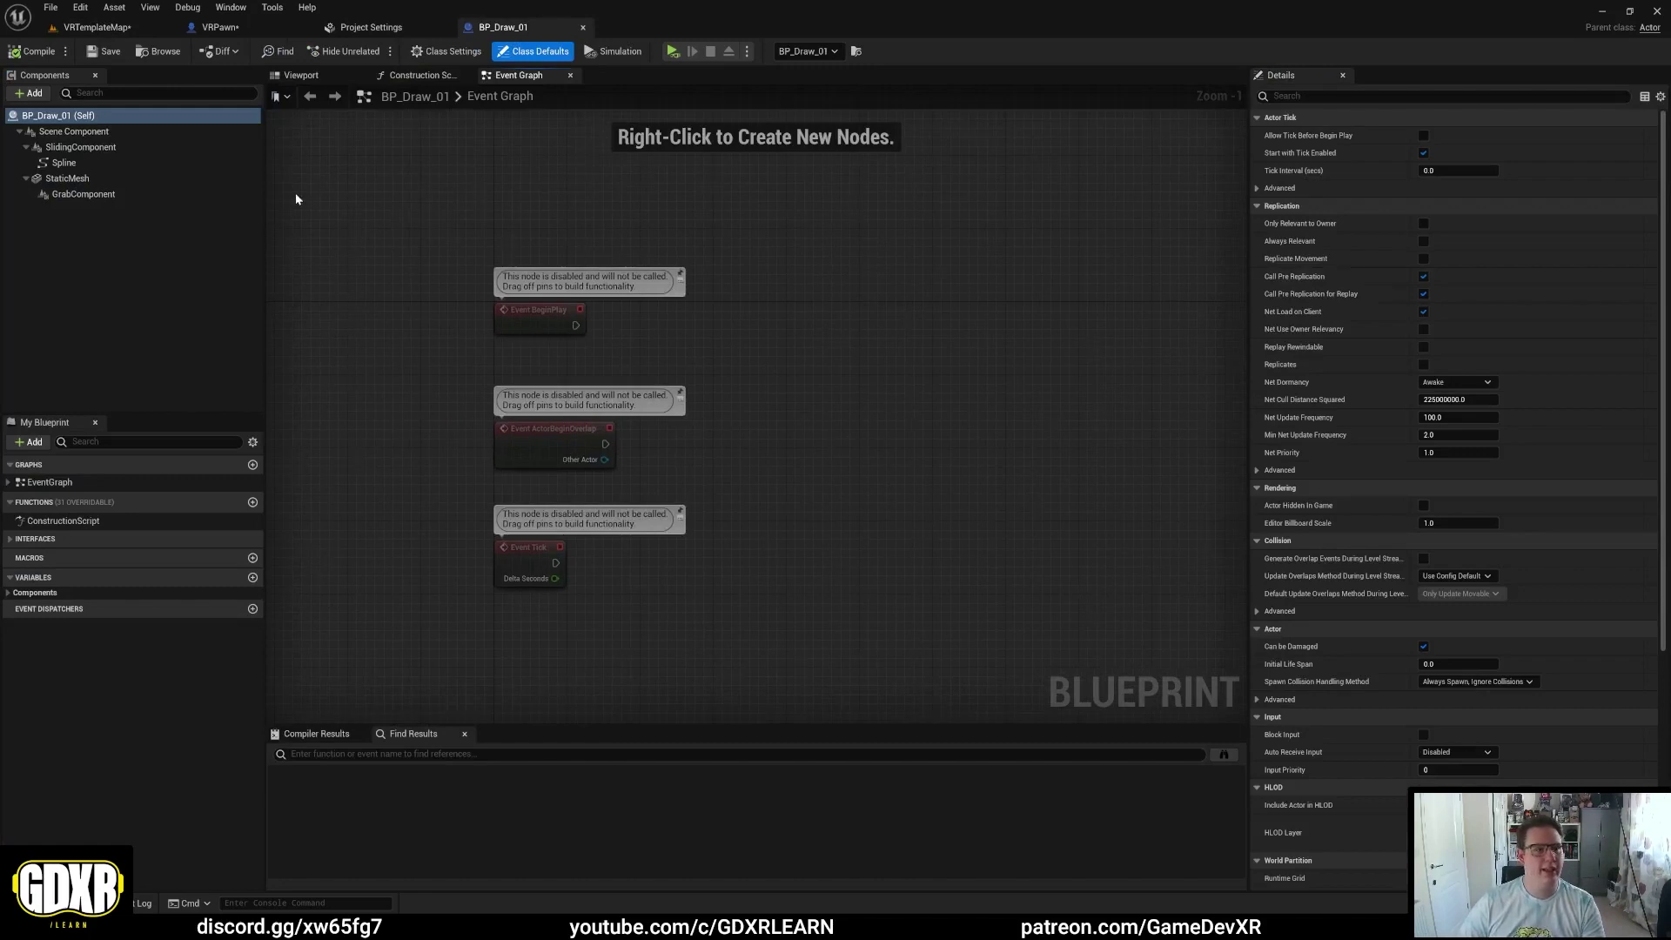
left_click_drag(264, 221, 364, 219)
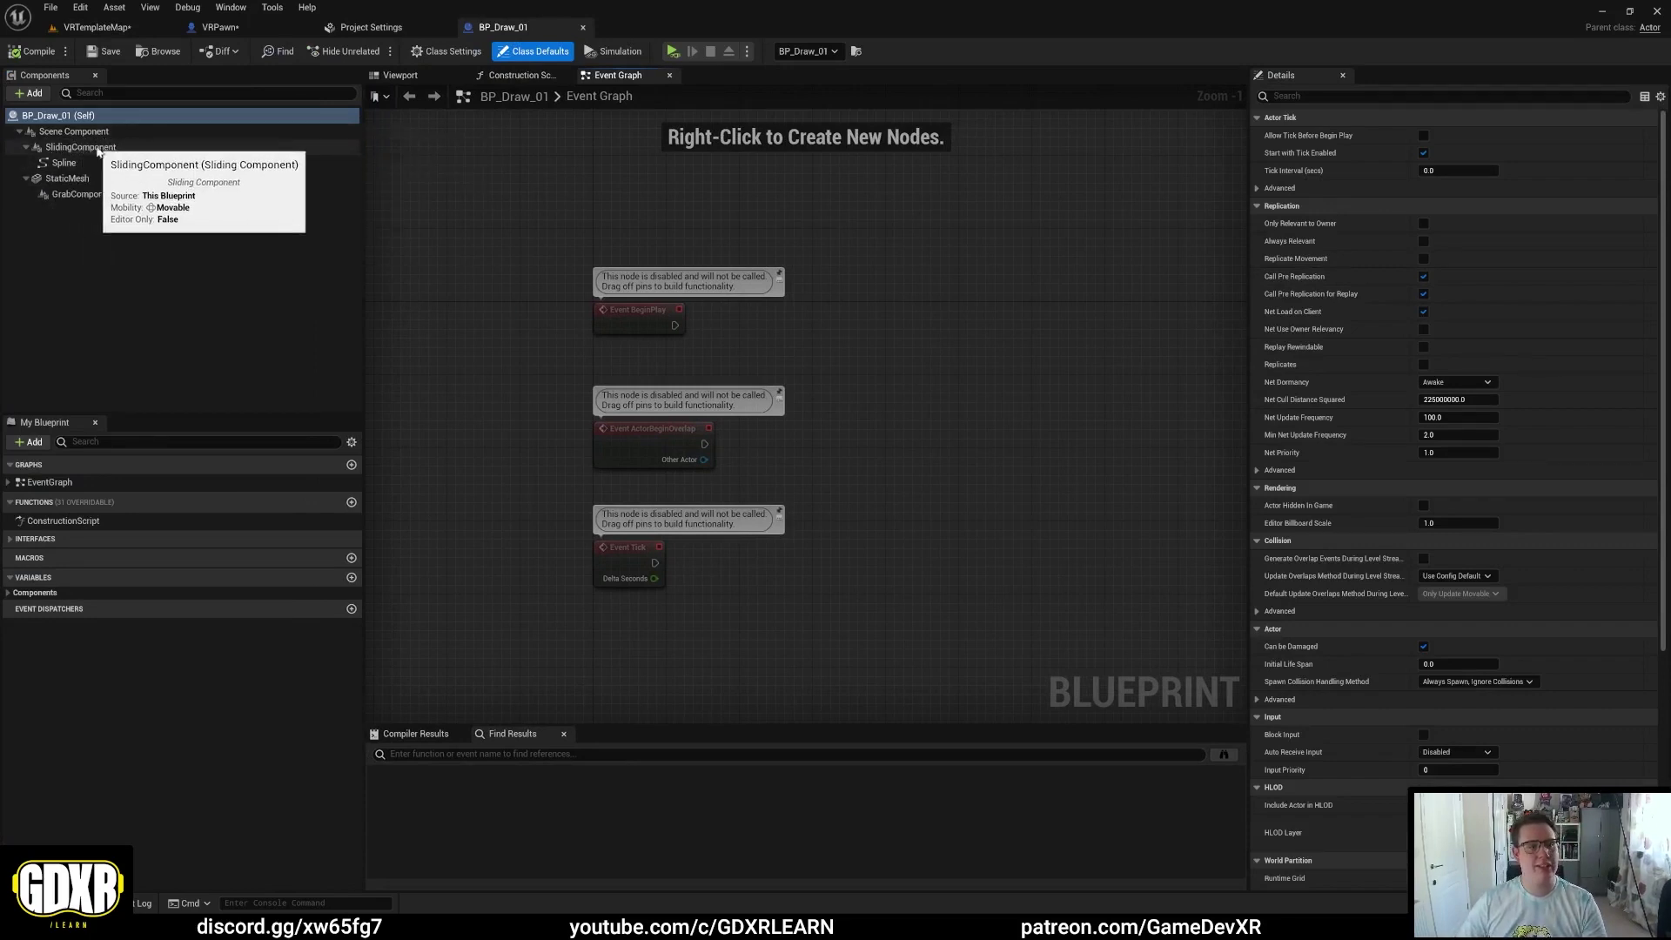
Step: Look up the Sliding Component and the Spline among the components that can be added to BP_Draw_01
left_click(30, 93)
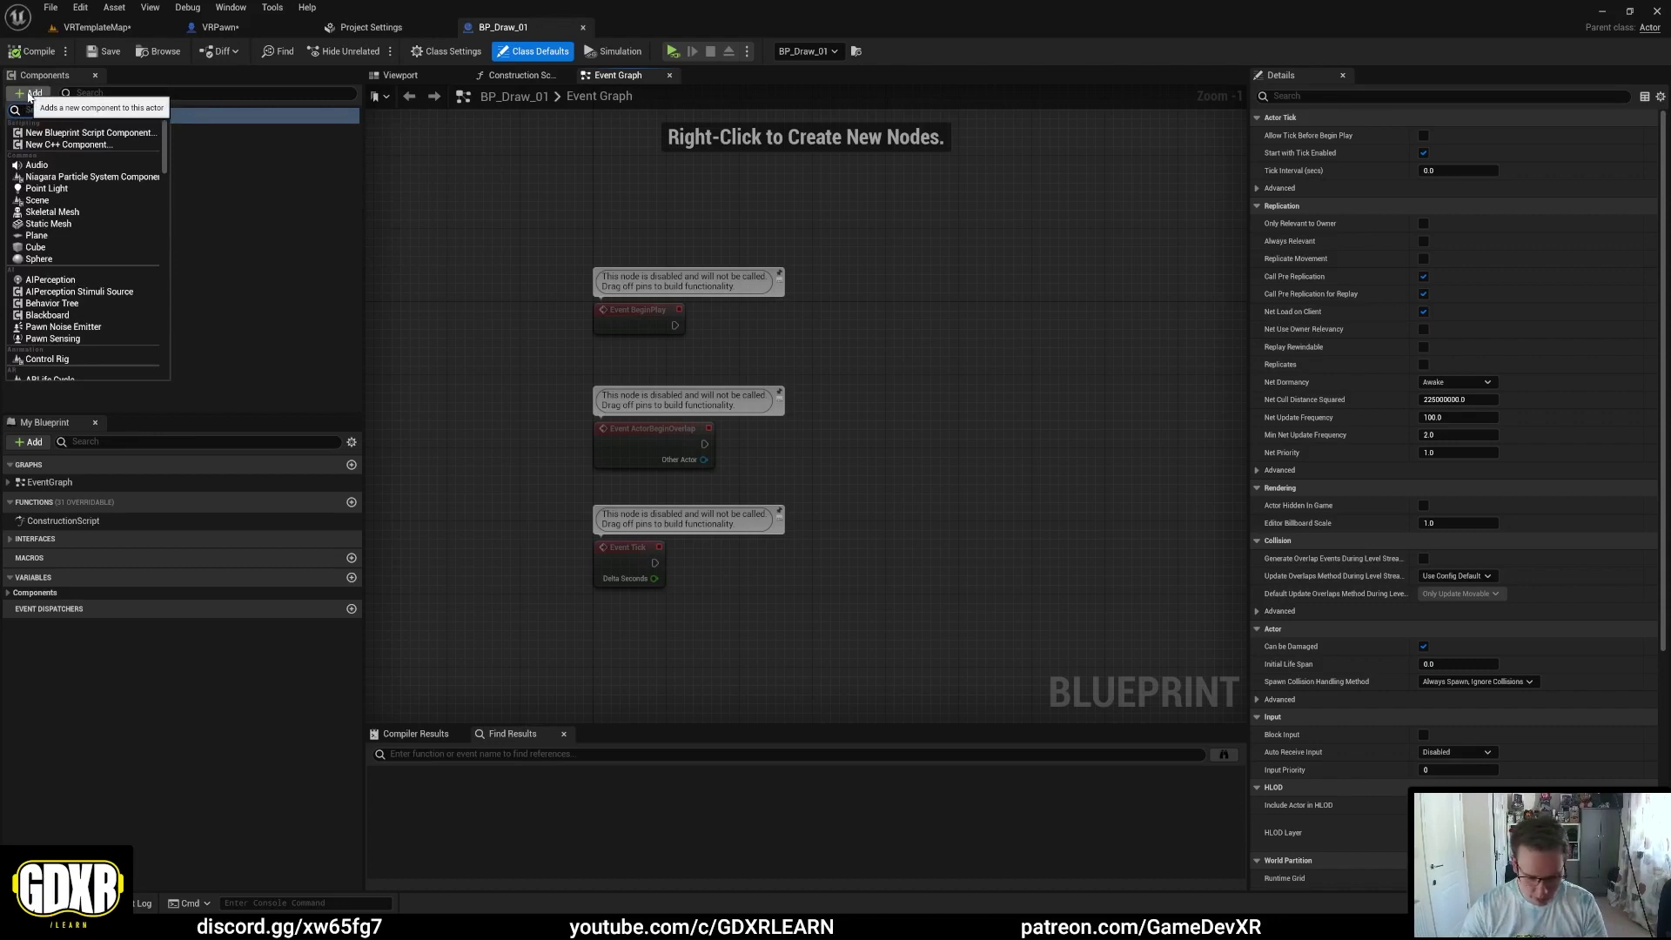
type("slidin")
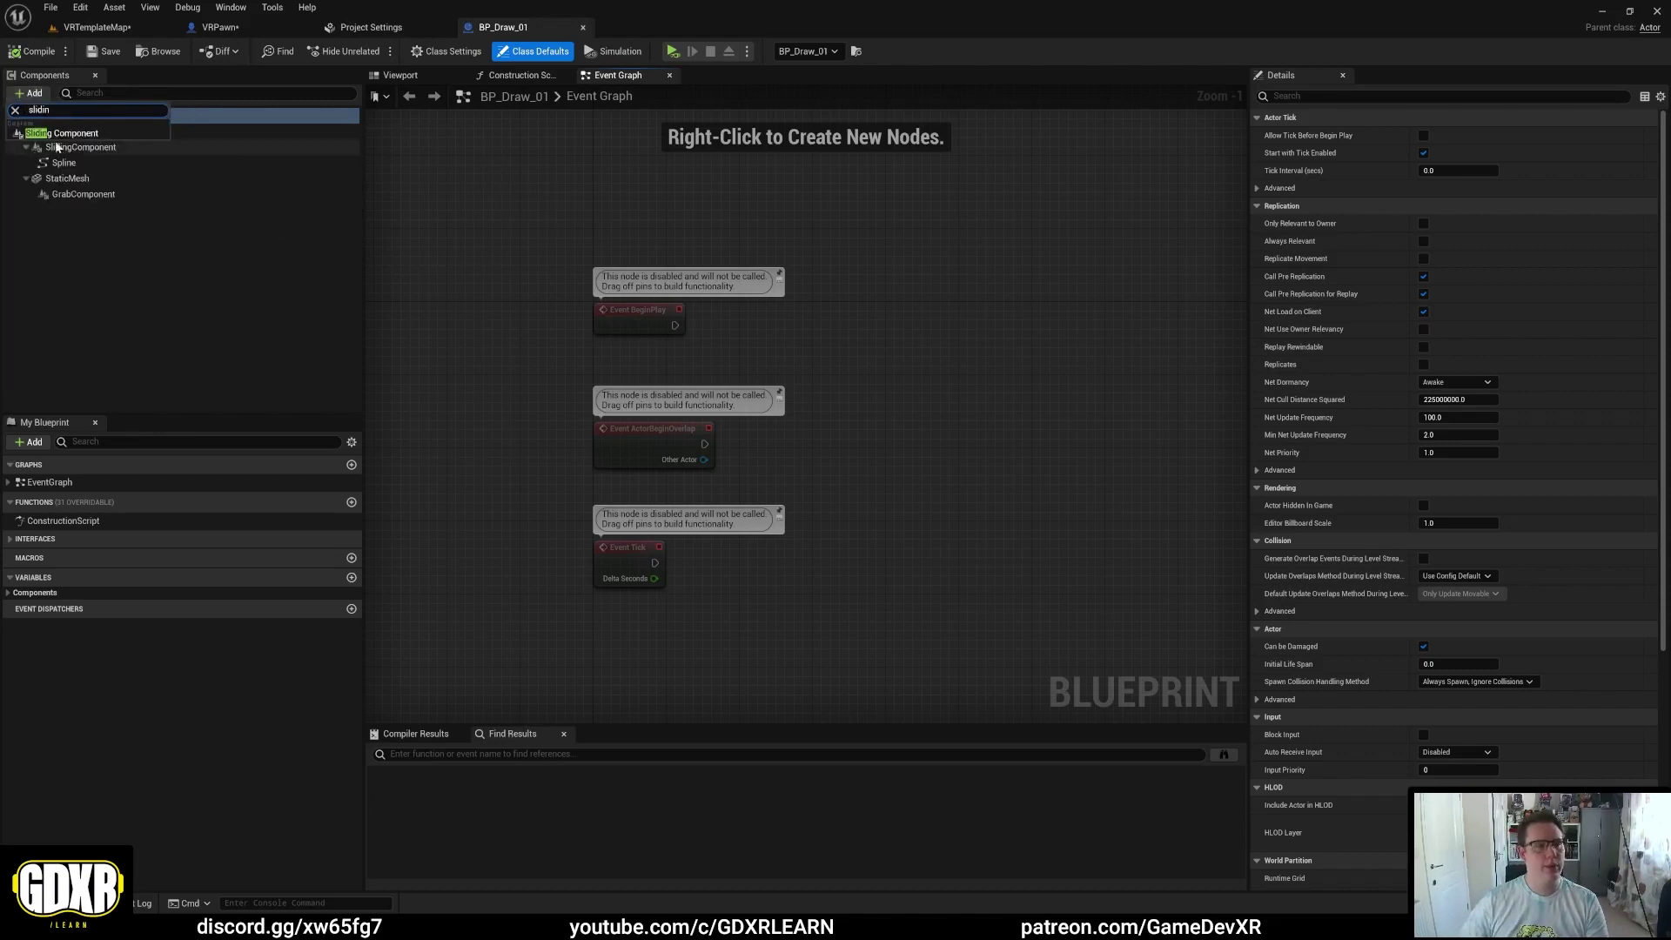
left_click(111, 245)
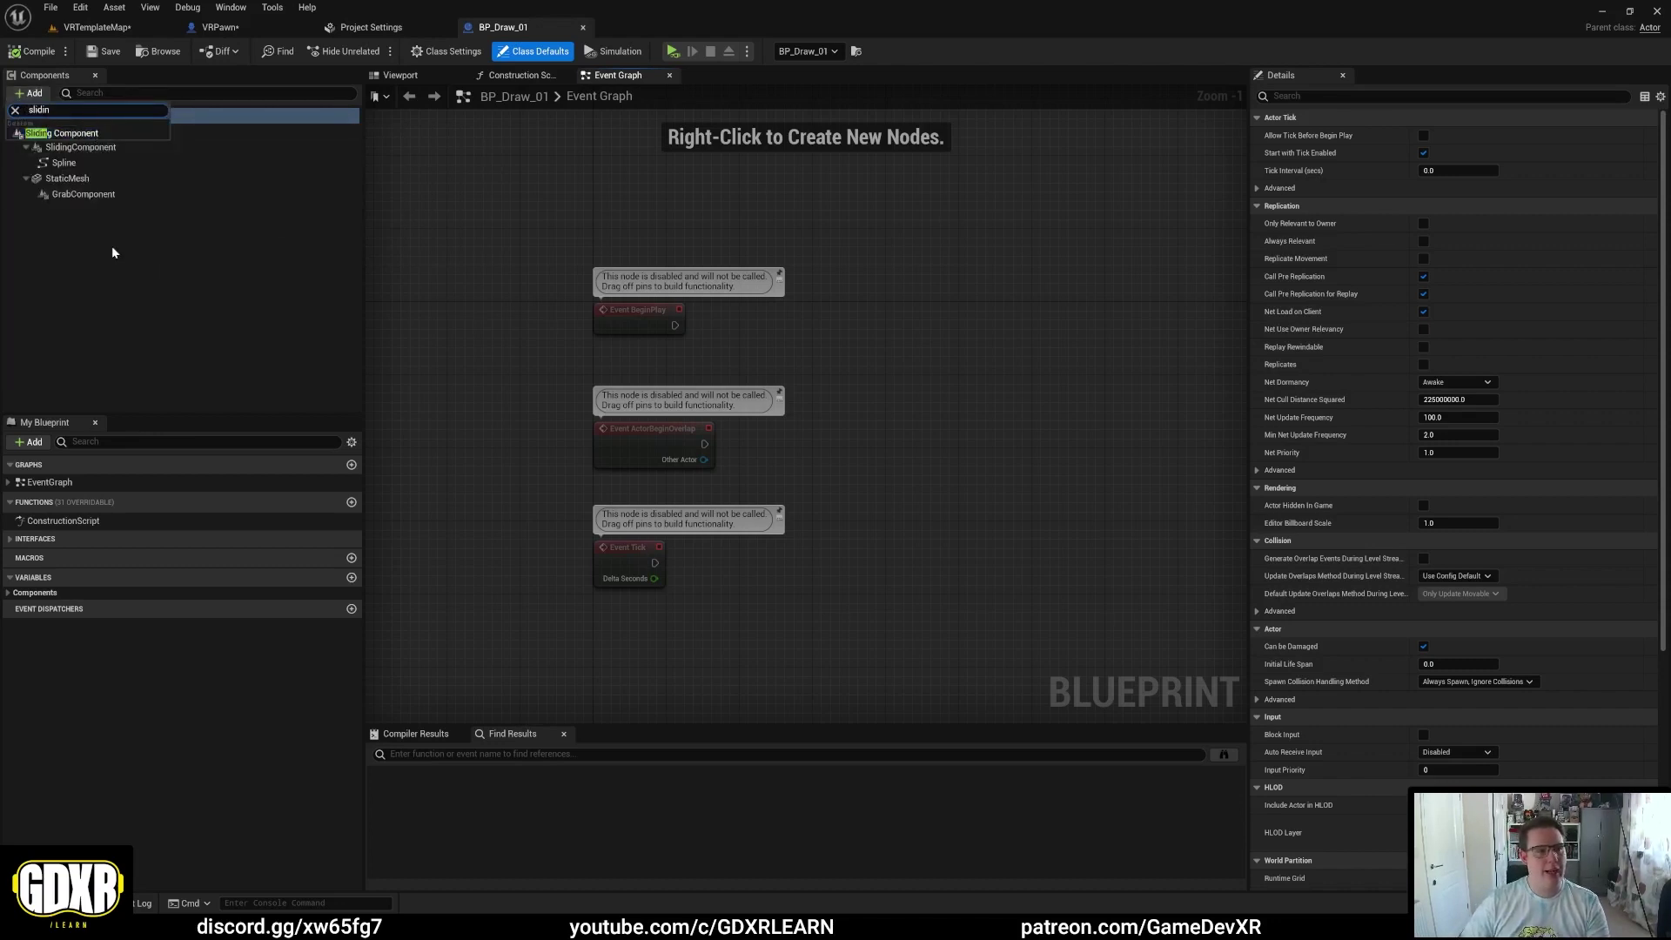
left_click(88, 164)
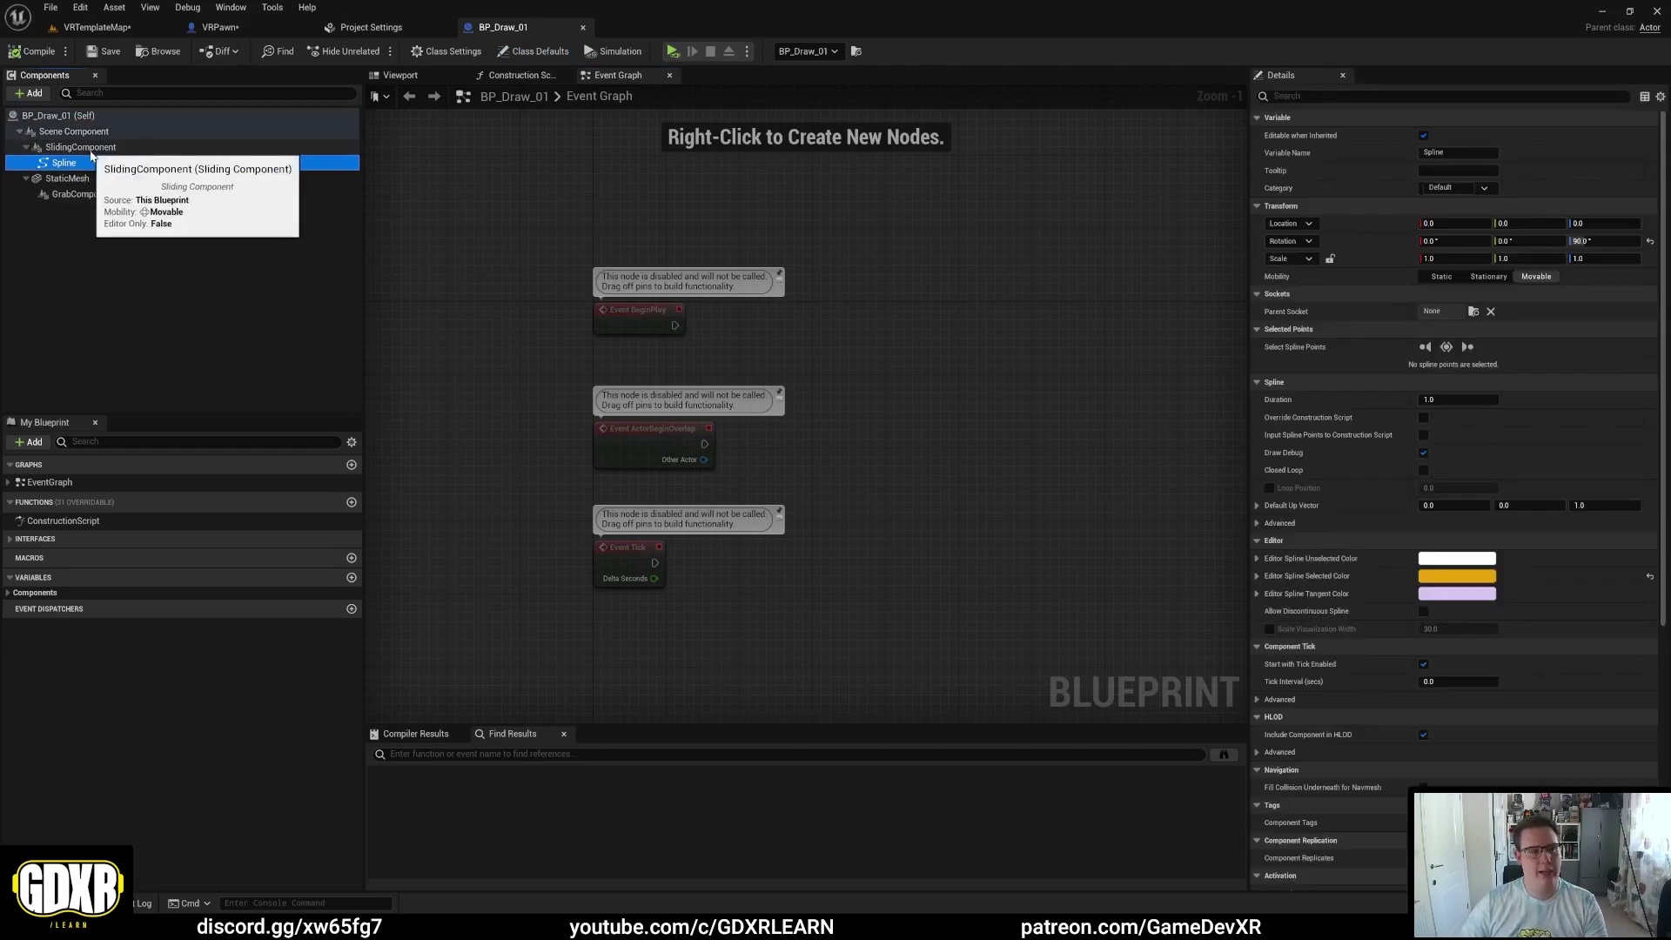
left_click(34, 93)
type("sp")
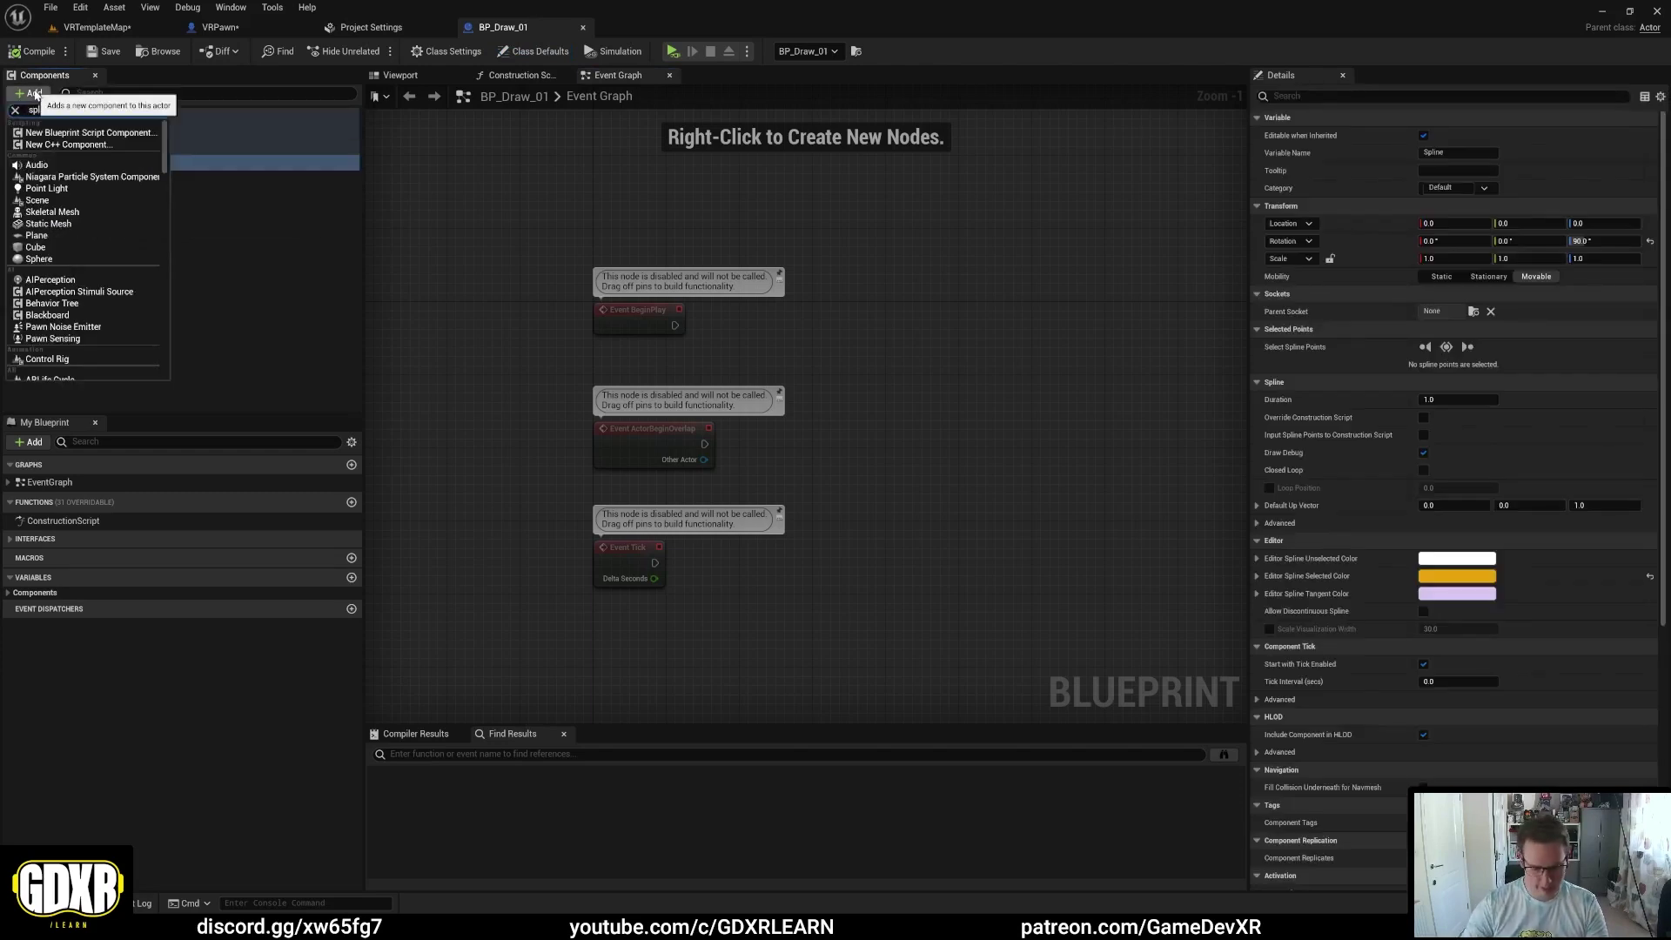
type("lin")
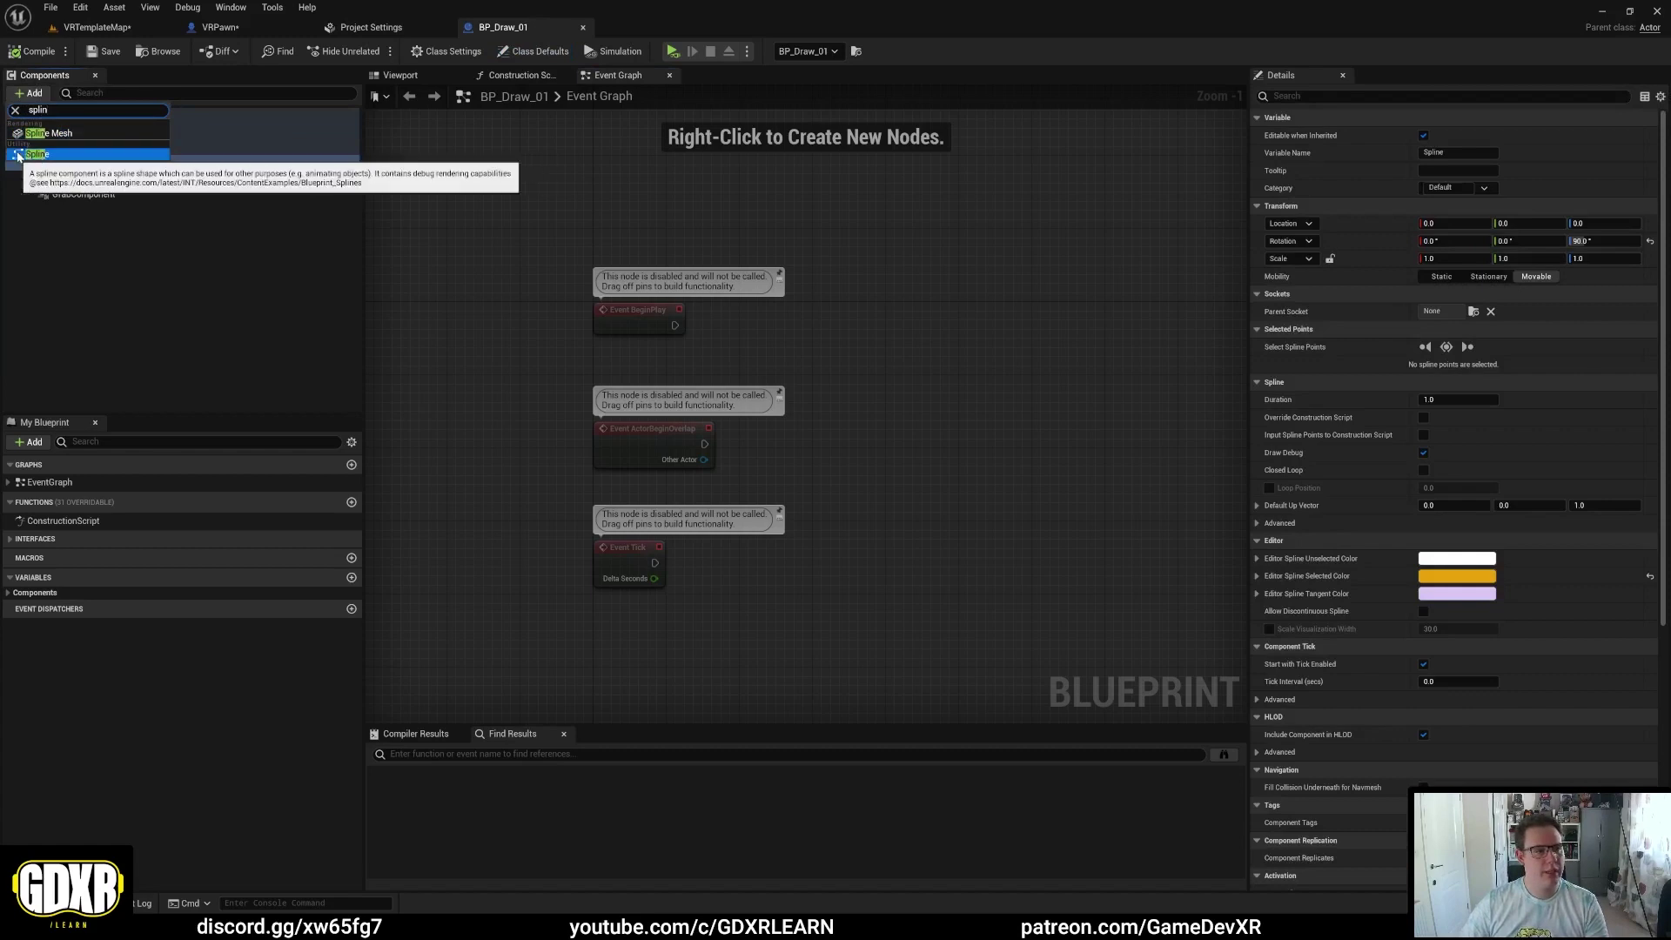
left_click(39, 155)
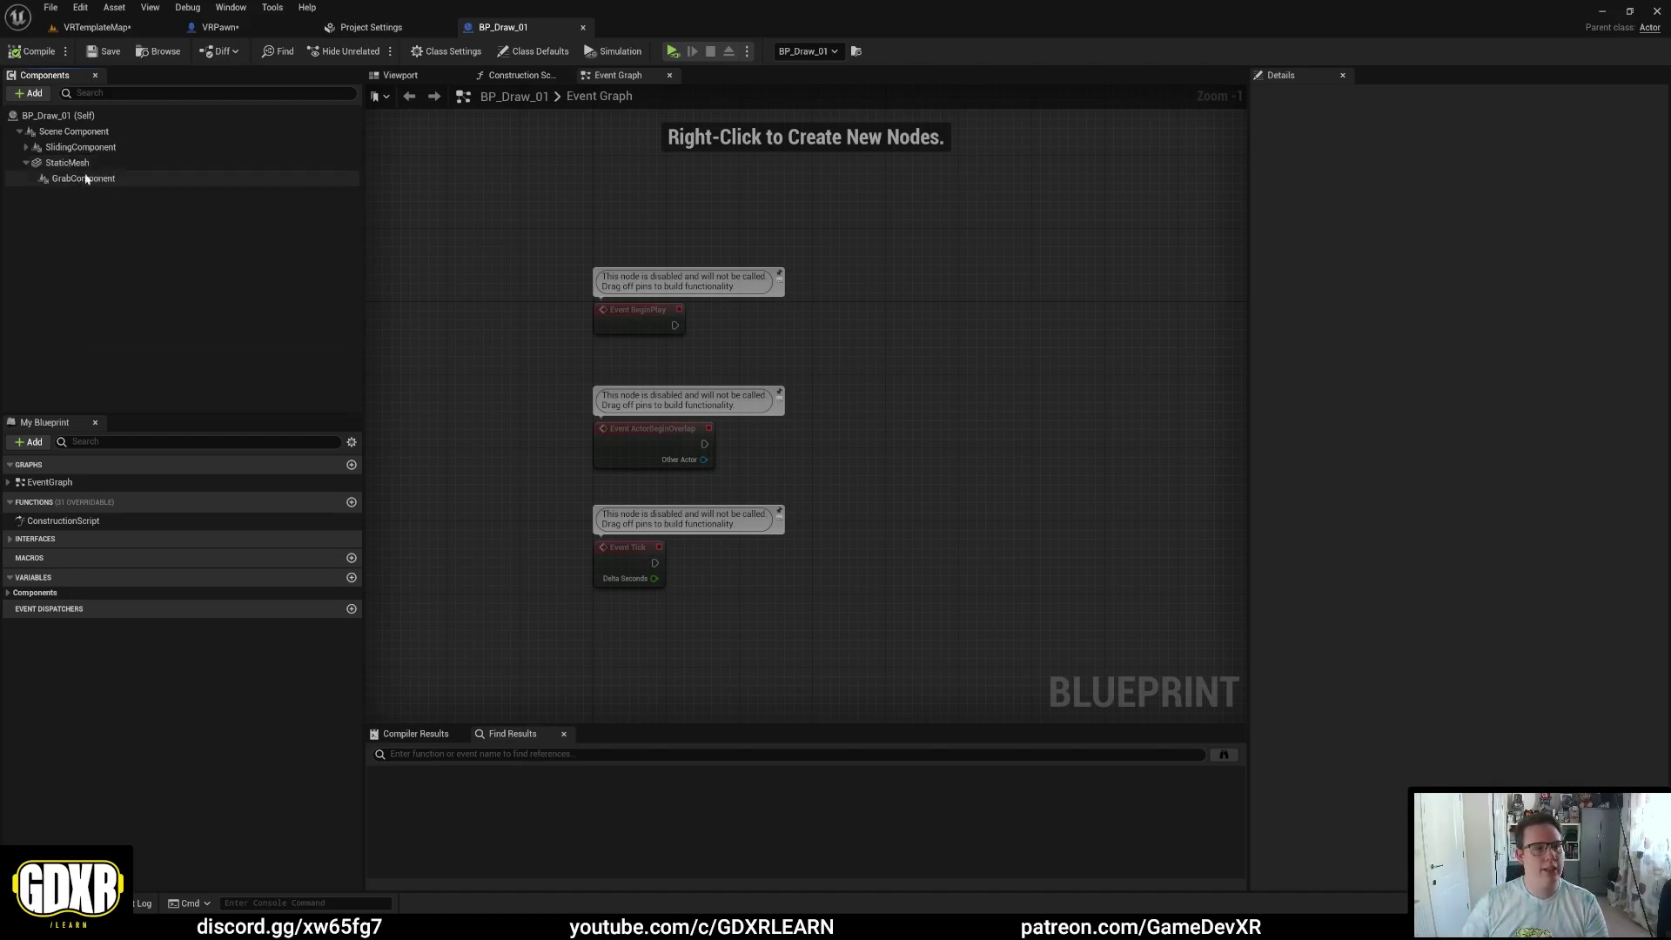
Step: Review the Grab Type and Hand Held Anim options of BP_Draw_01's GrabComponent, keeping Lever And Draws and Grab
left_click(88, 181)
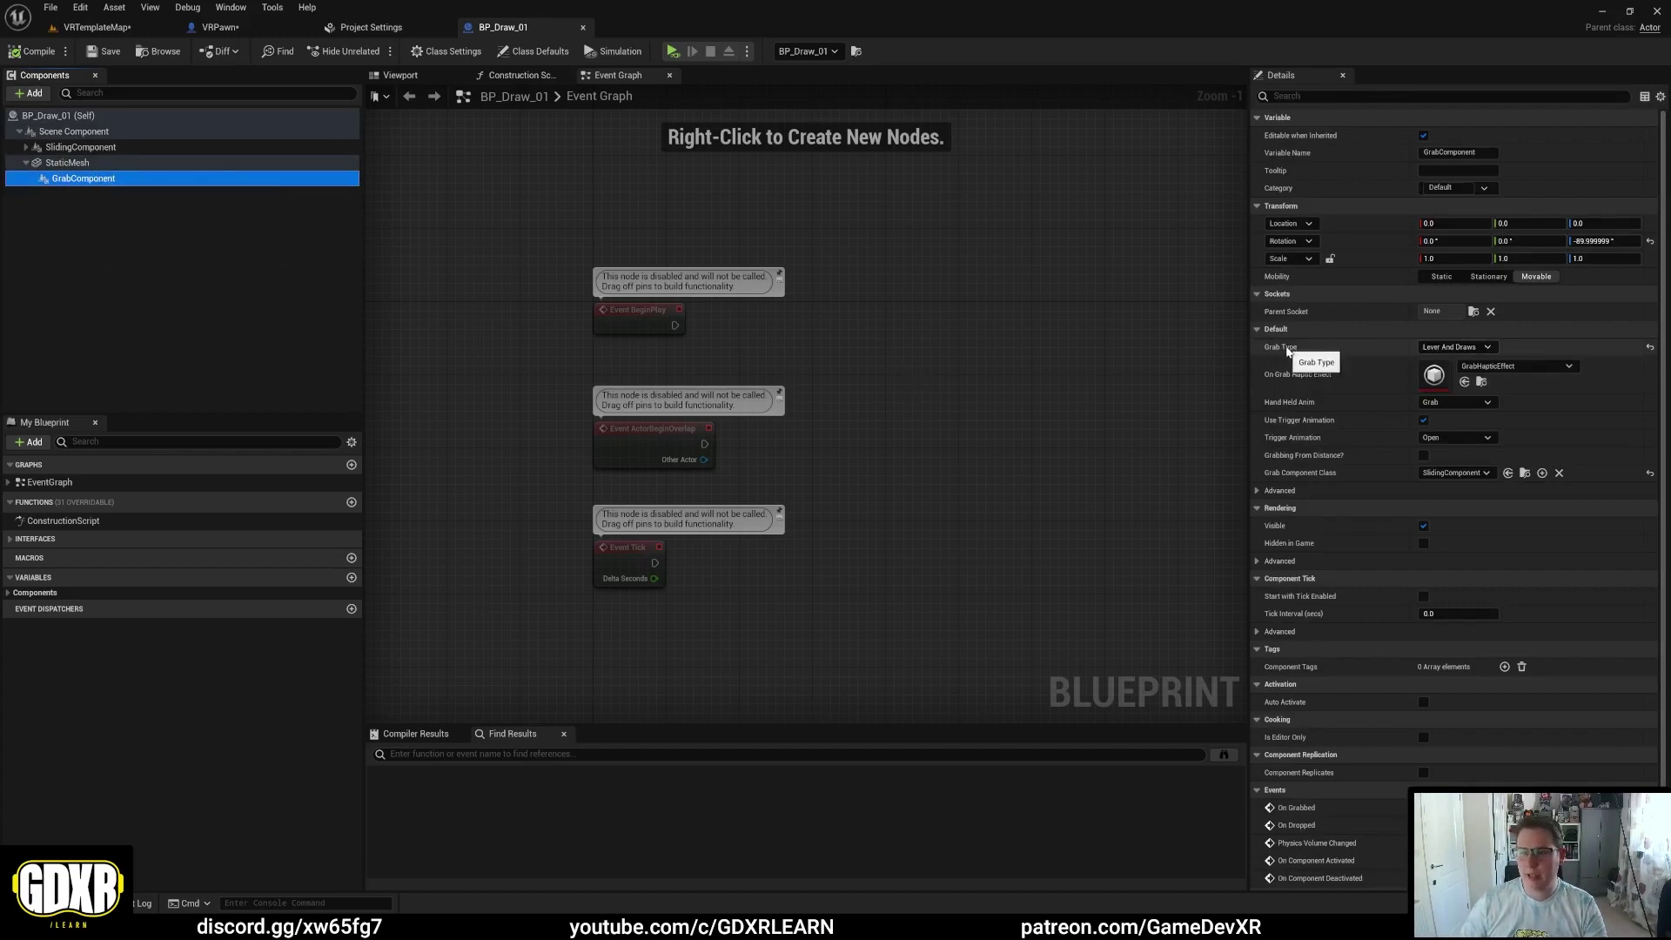
left_click(1486, 348)
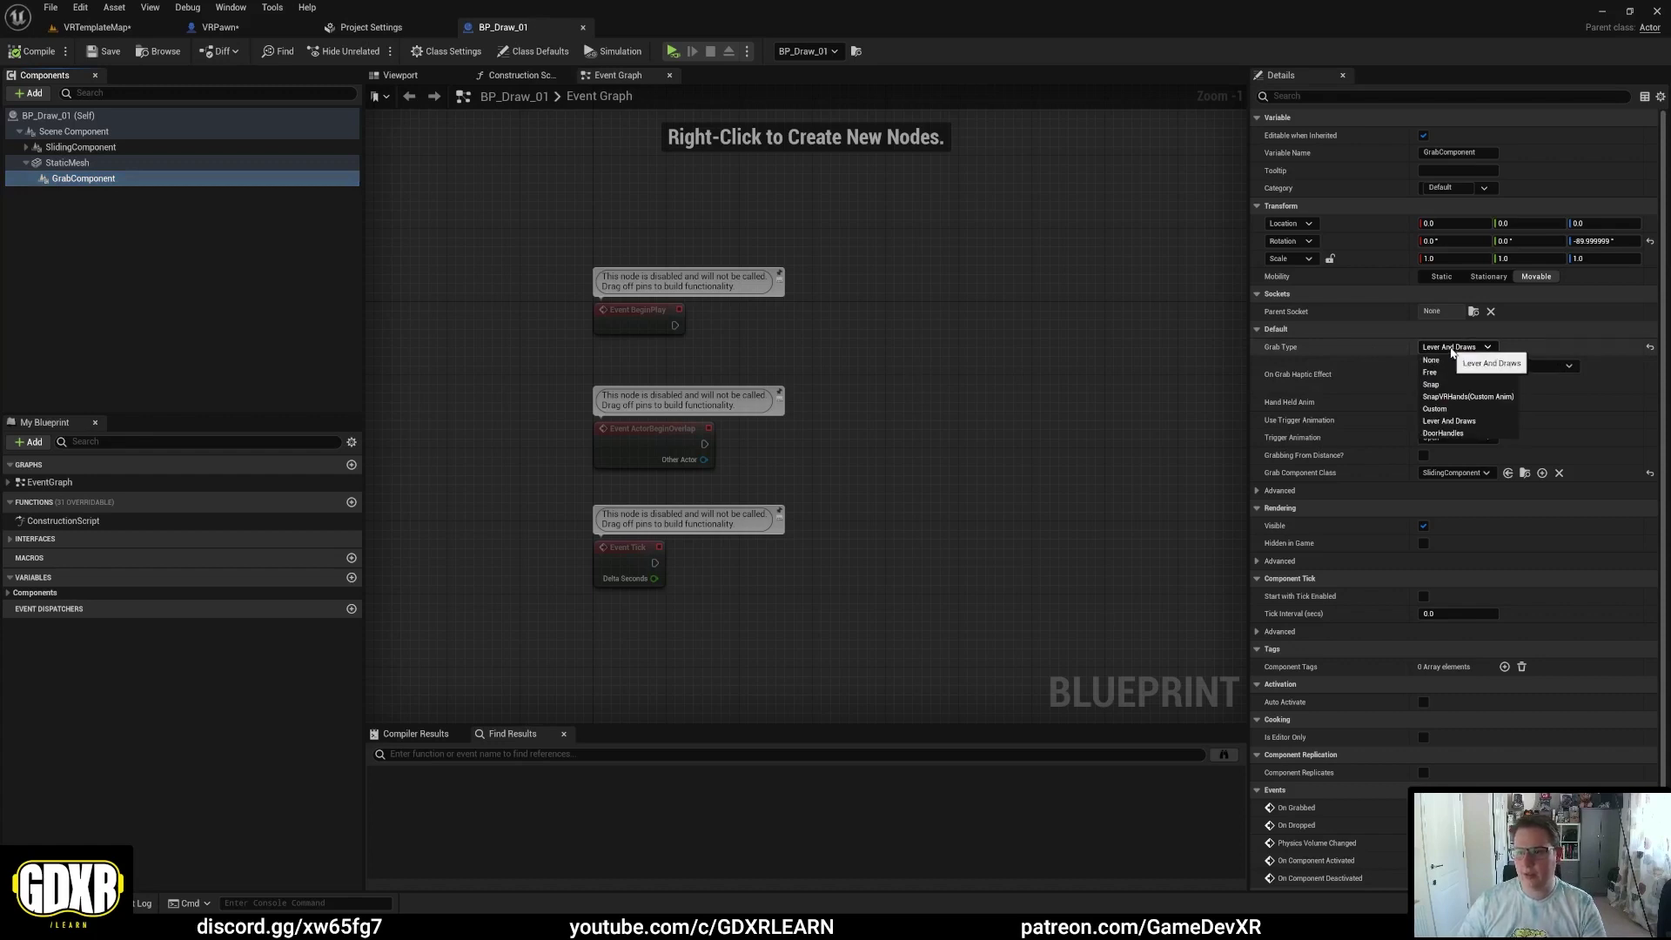
left_click(1480, 421)
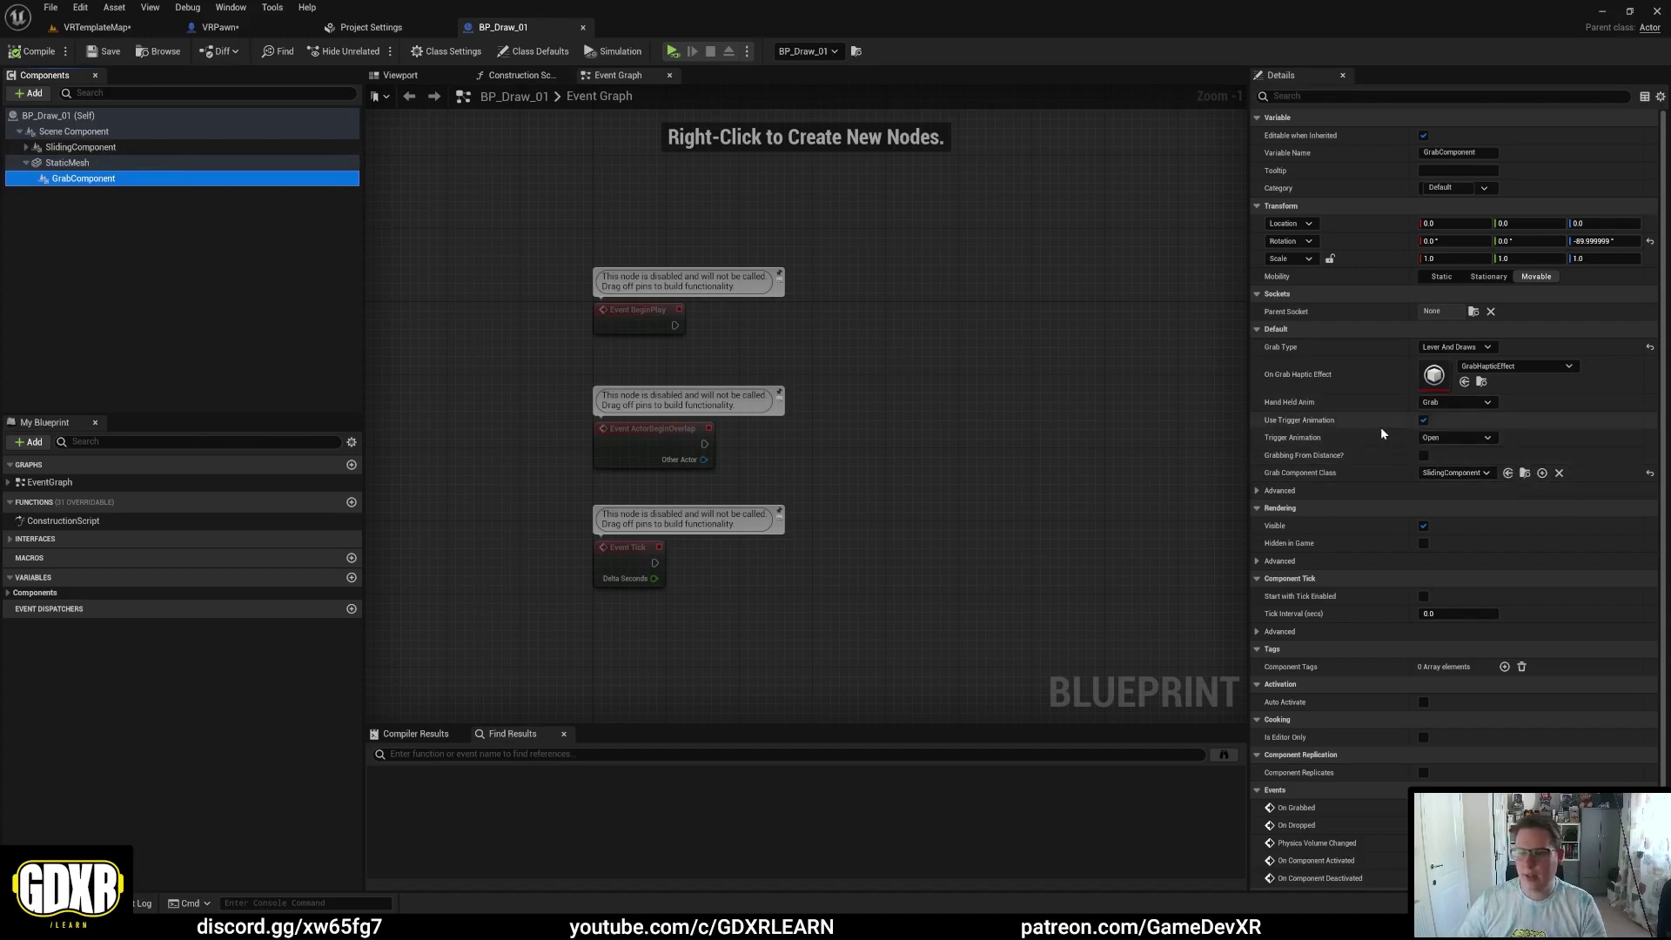
left_click(1455, 403)
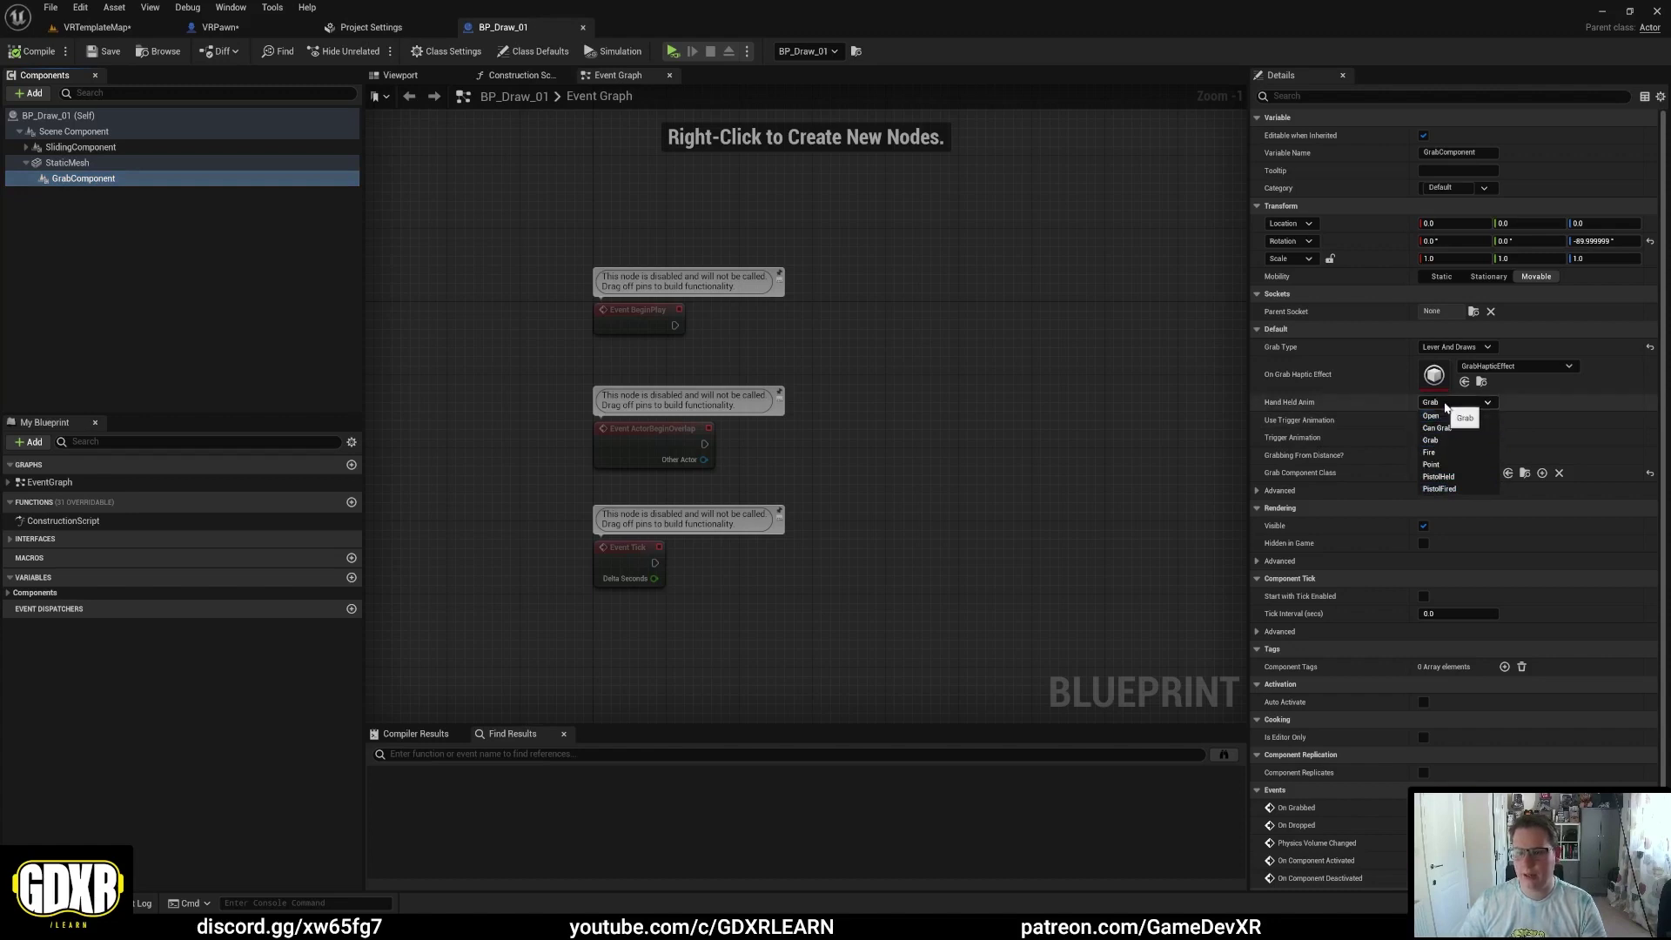
left_click(1302, 404)
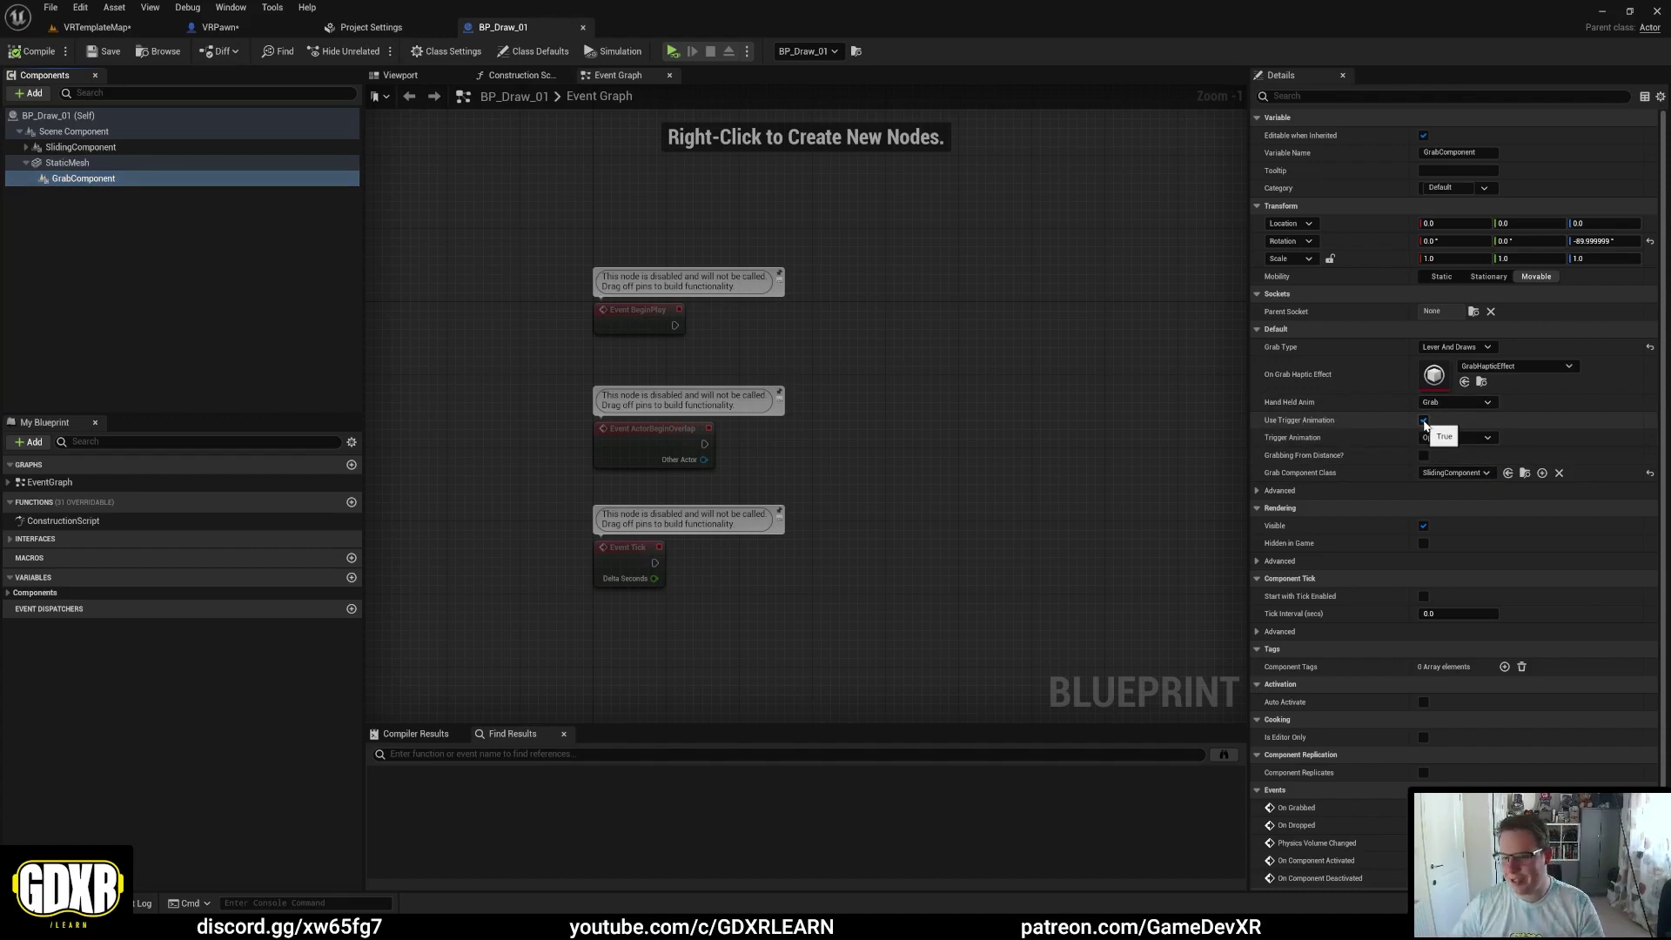
Step: Check the Trigger Animation options, turn off Use Trigger Animation on the drawer's GrabComponent, and compile BP_Draw_01
left_click(1488, 441)
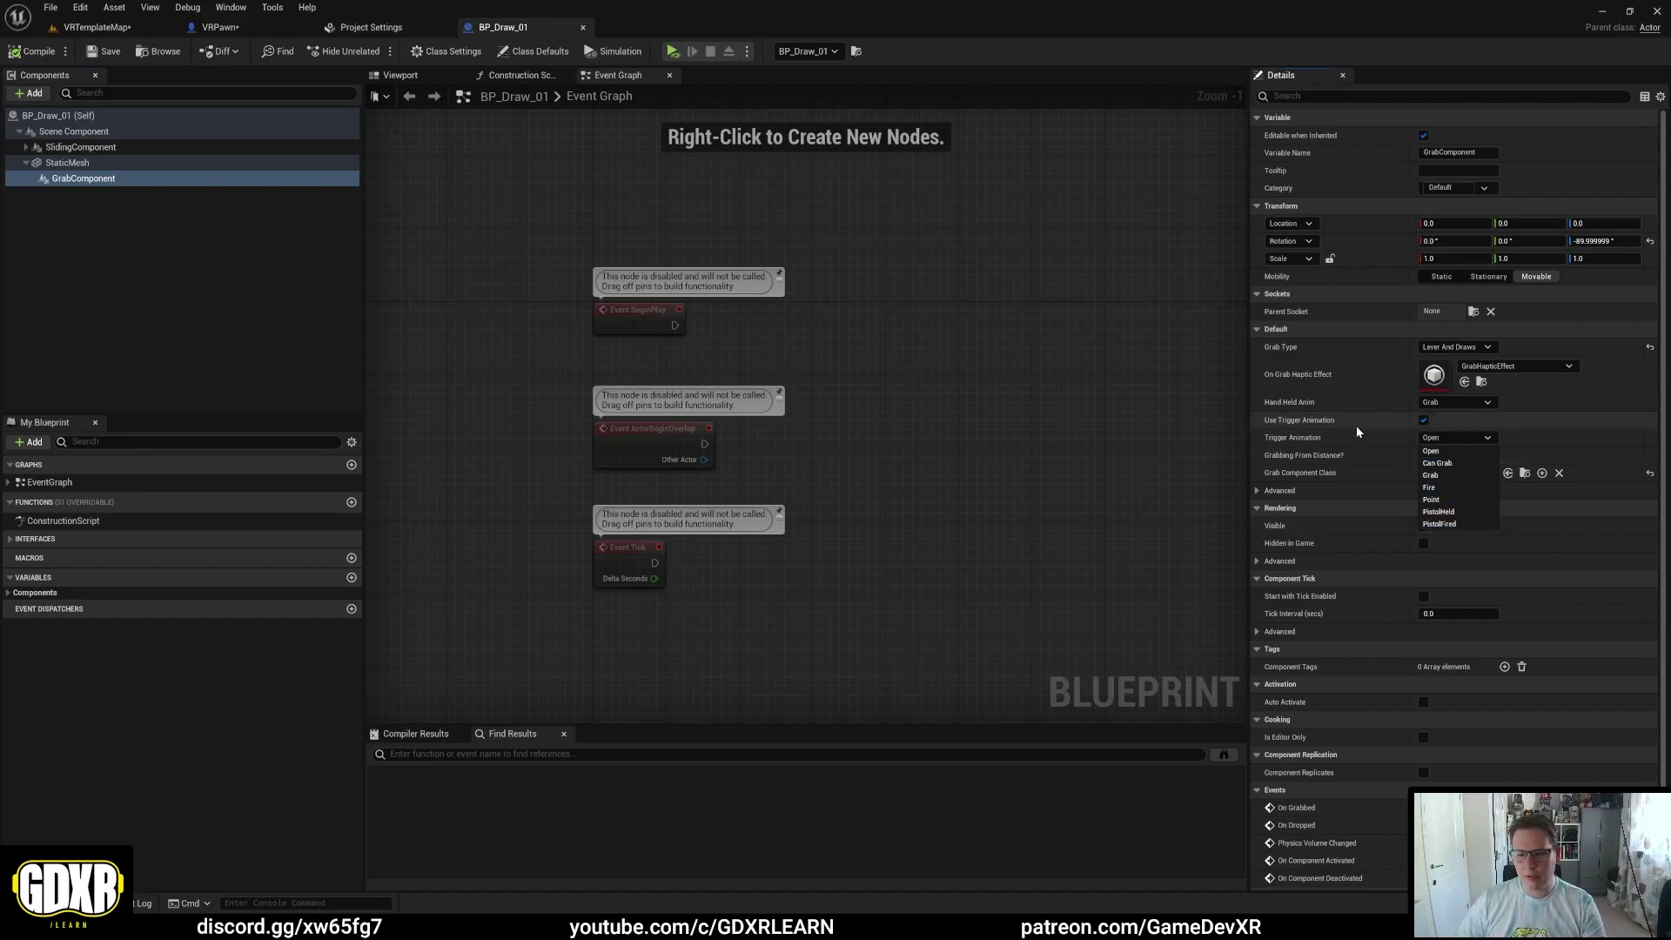
left_click(1426, 421)
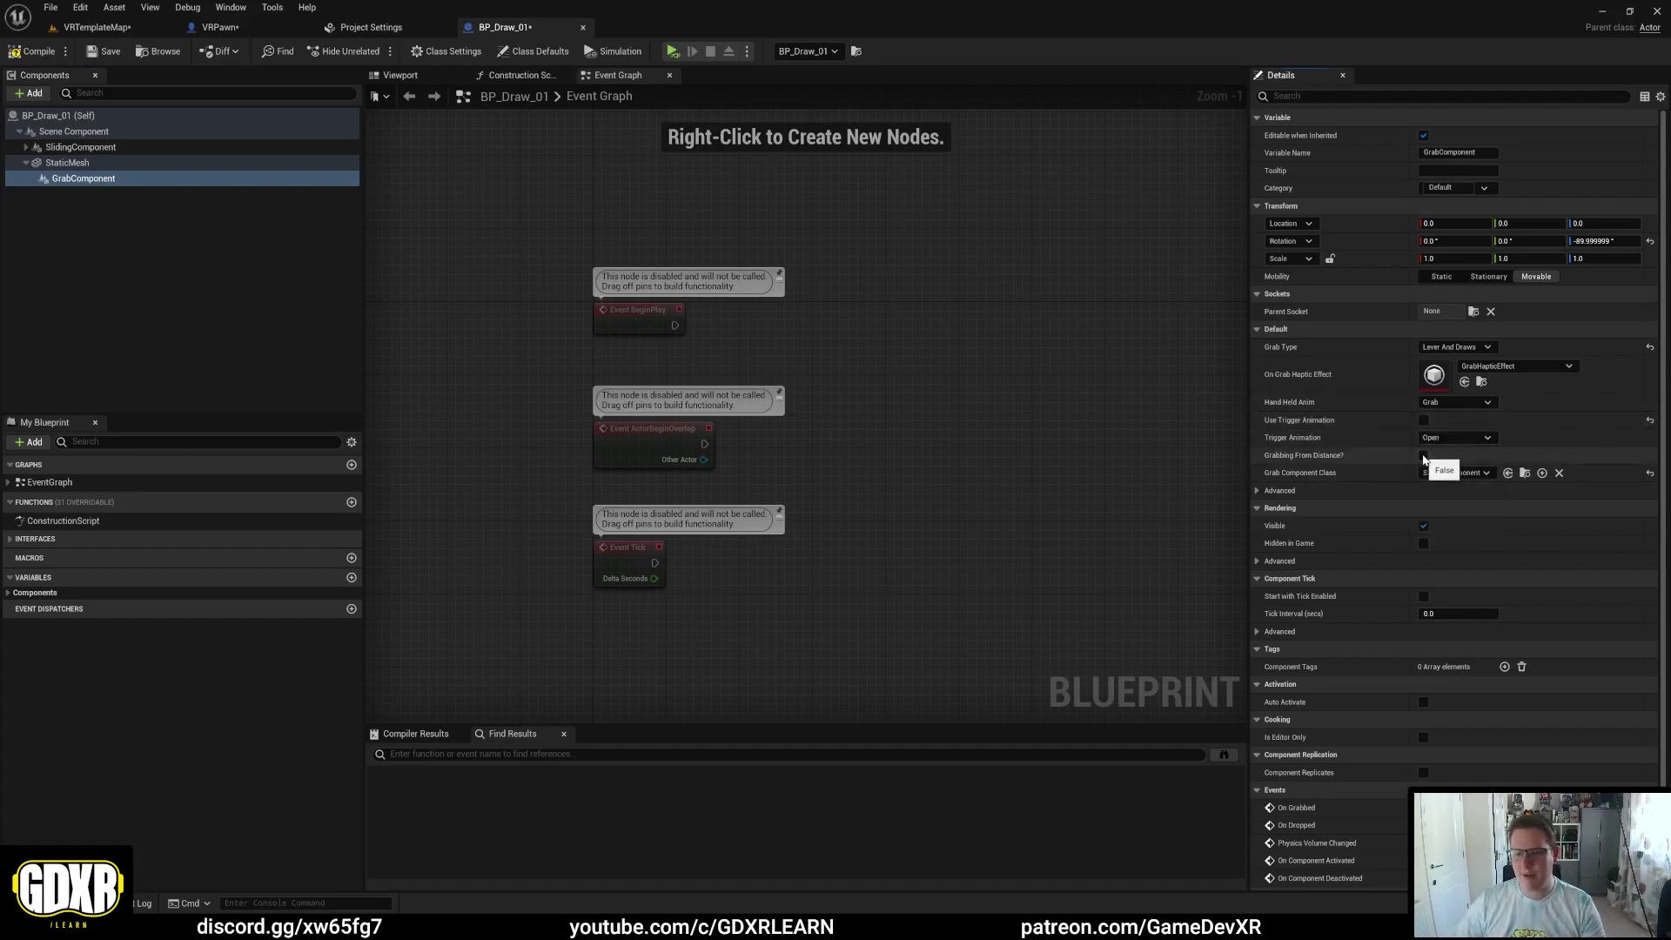
left_click(33, 50)
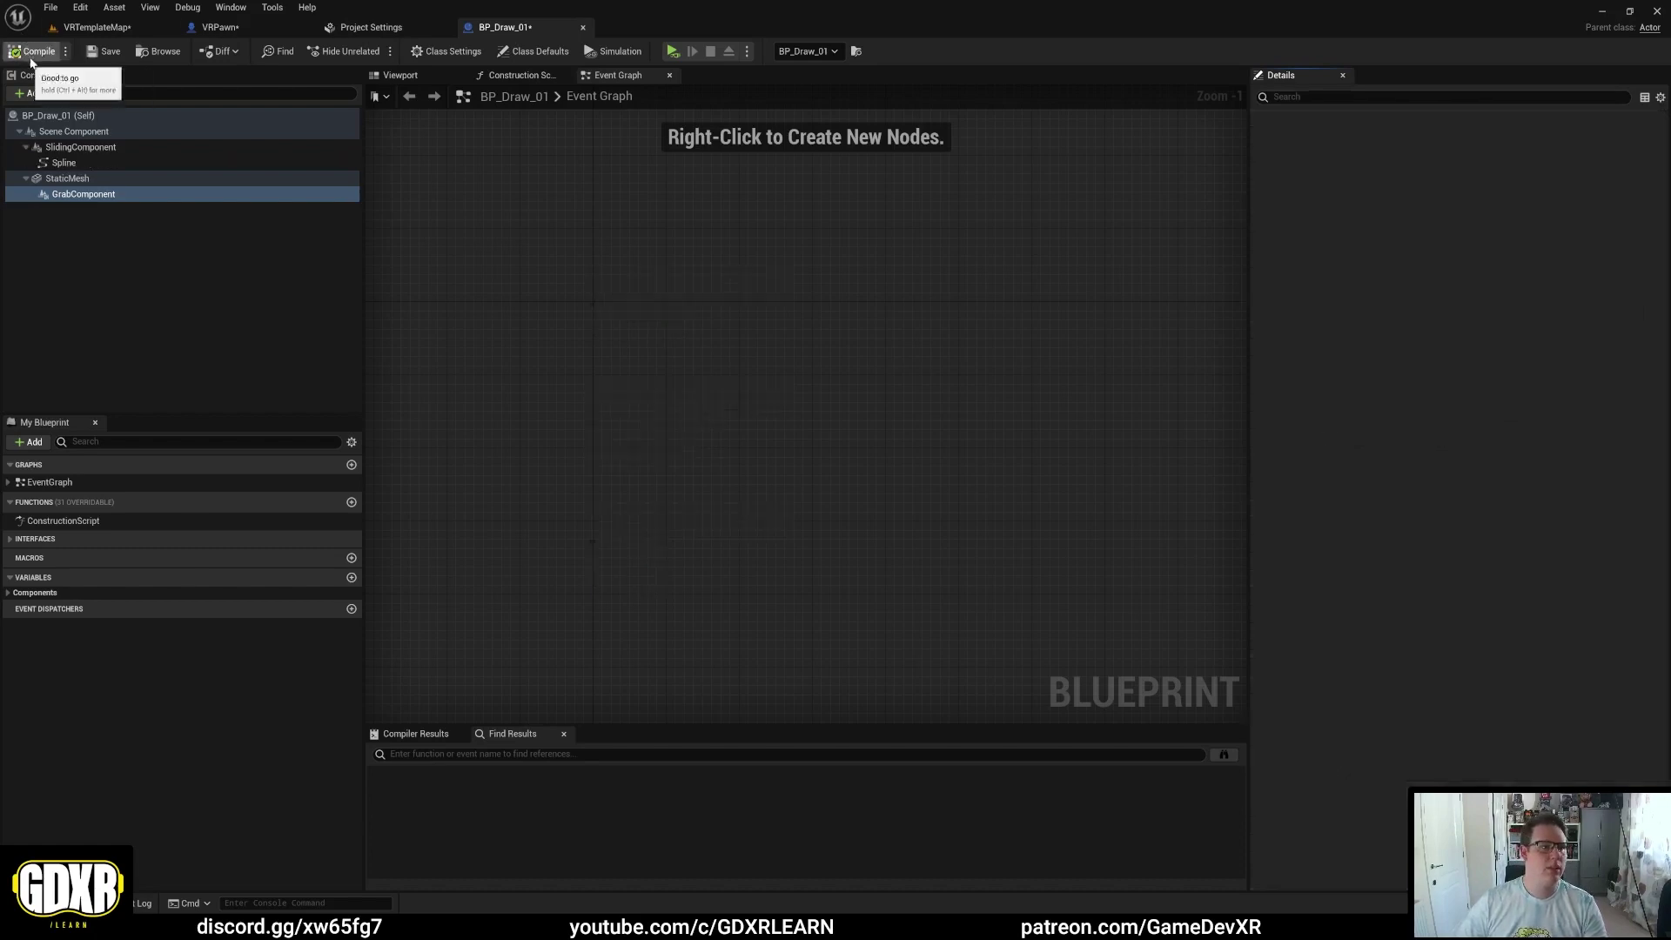
Step: In VRTemplateMap, select the Spline component of BP_Draw_01 and pull its end point farther out from the desk
left_click(96, 27)
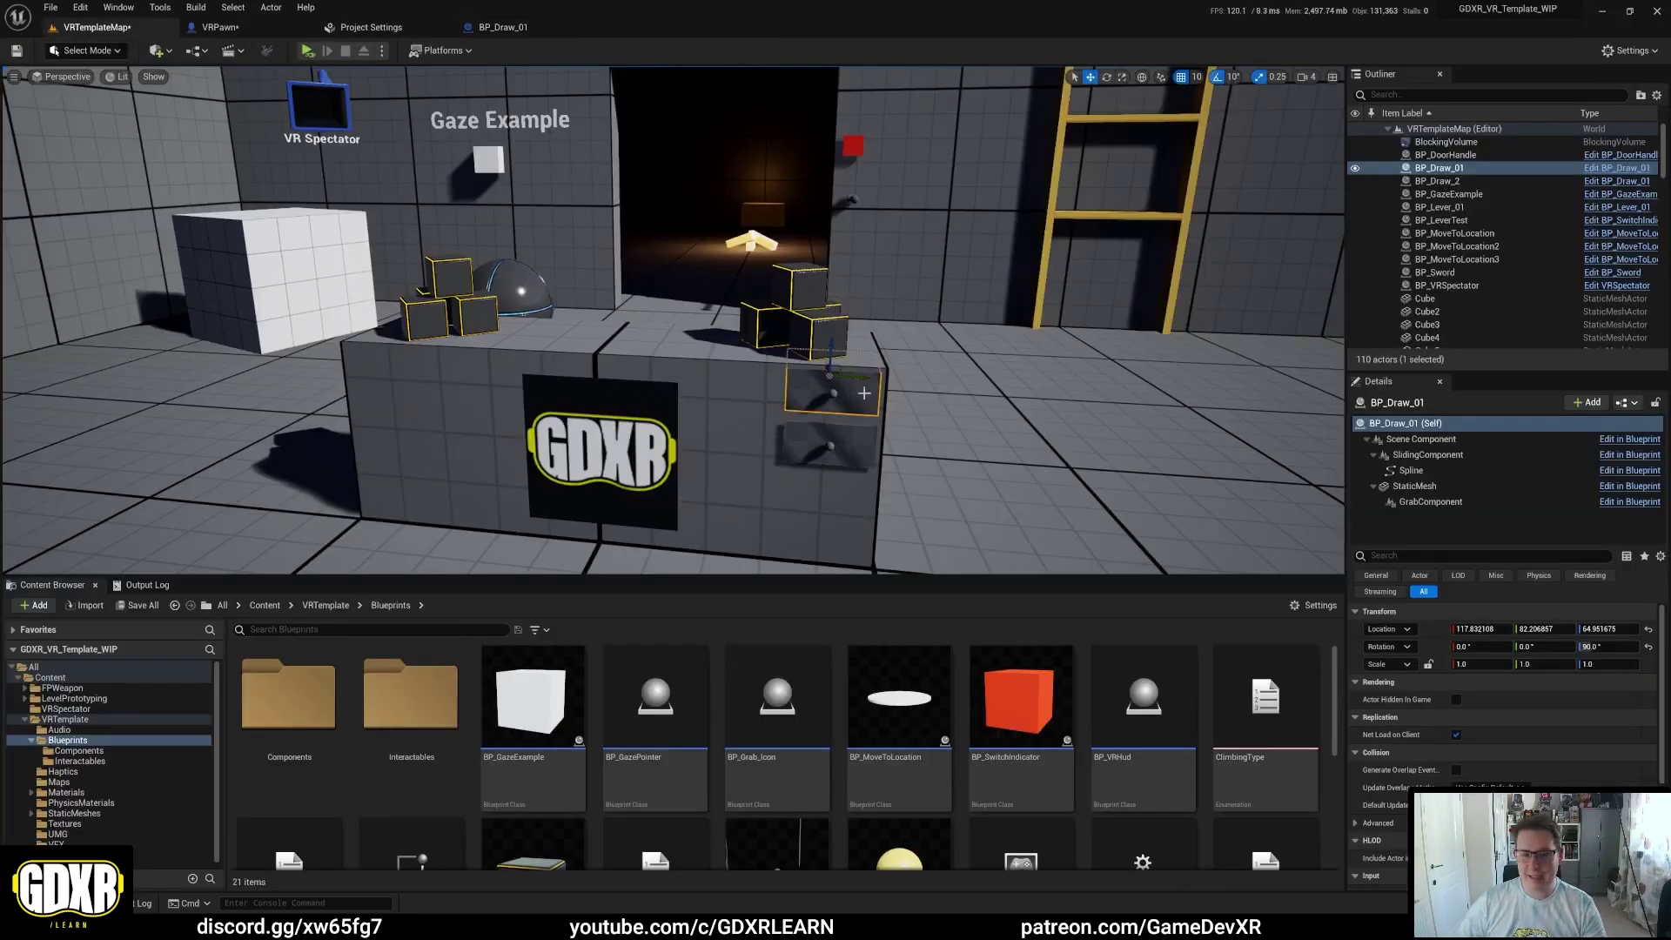
right_click_drag(799, 566, 800, 565)
right_click_drag(1098, 383, 1099, 383)
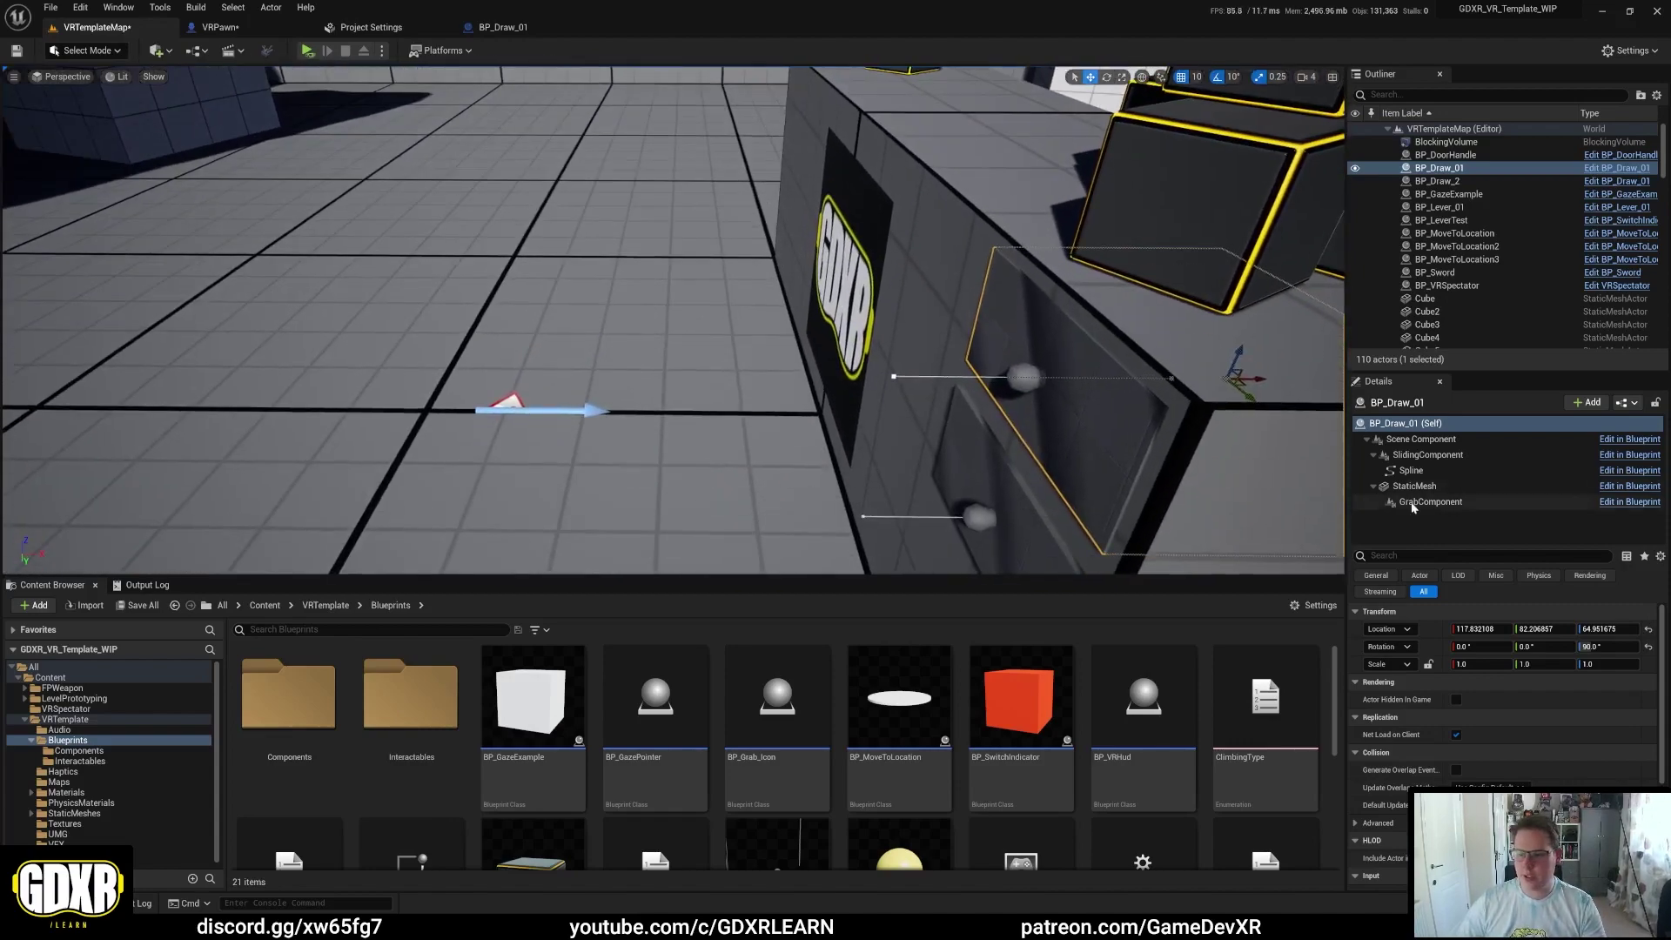
left_click(1412, 470)
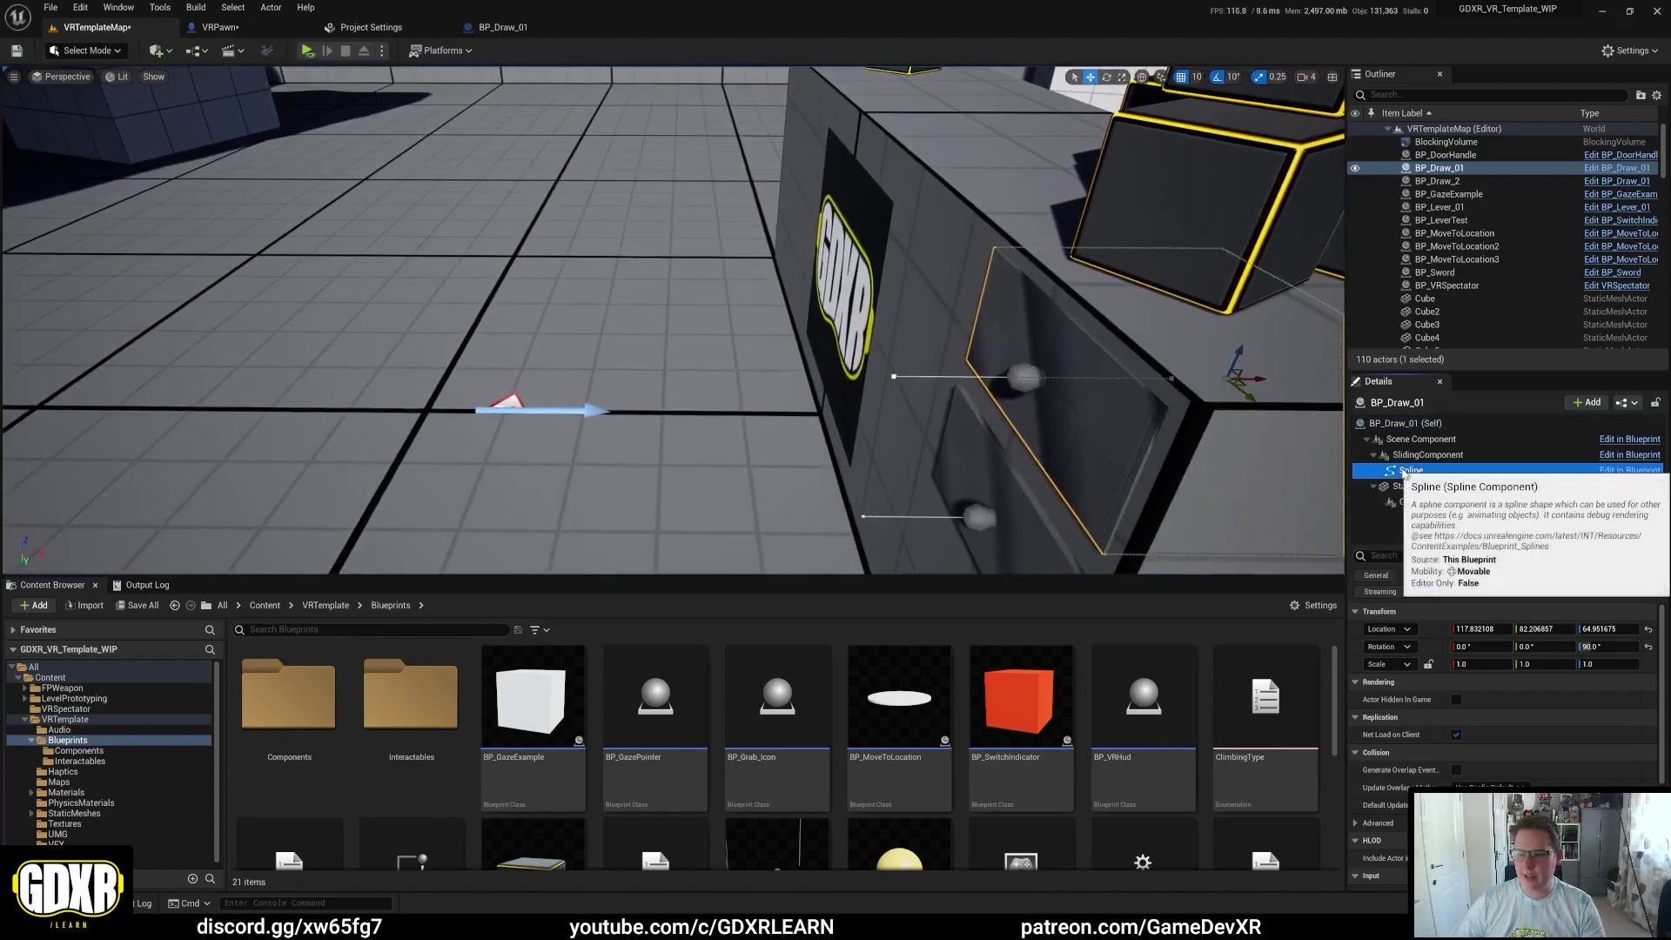
left_click(898, 378)
left_click_drag(921, 379, 660, 384)
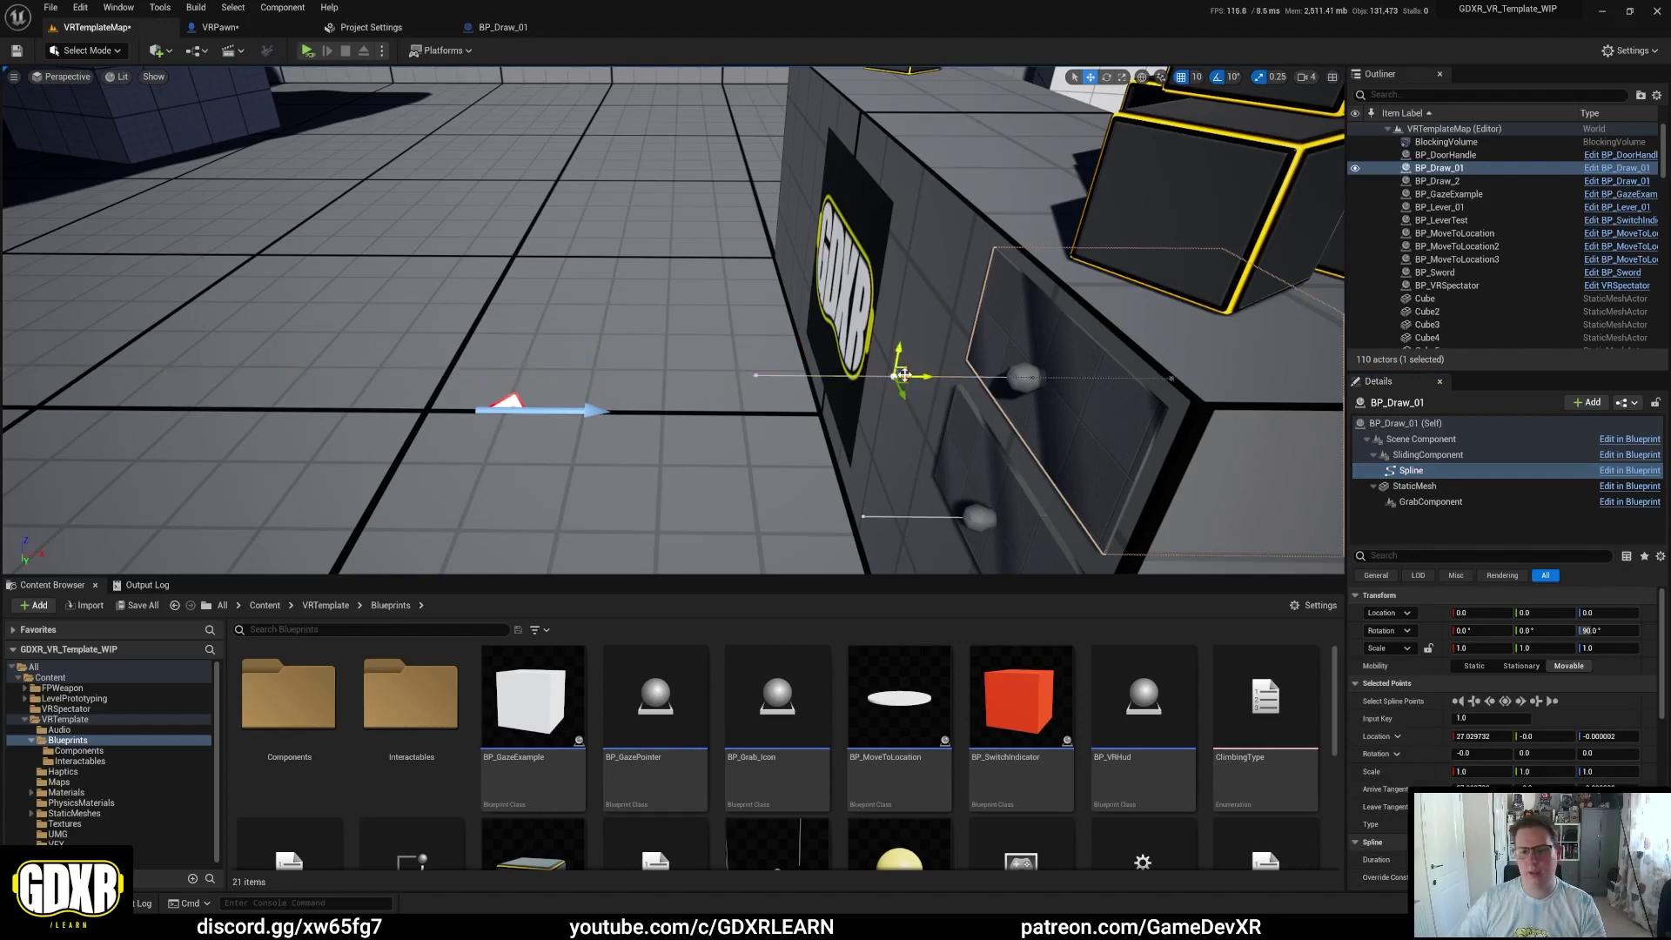
left_click(905, 375)
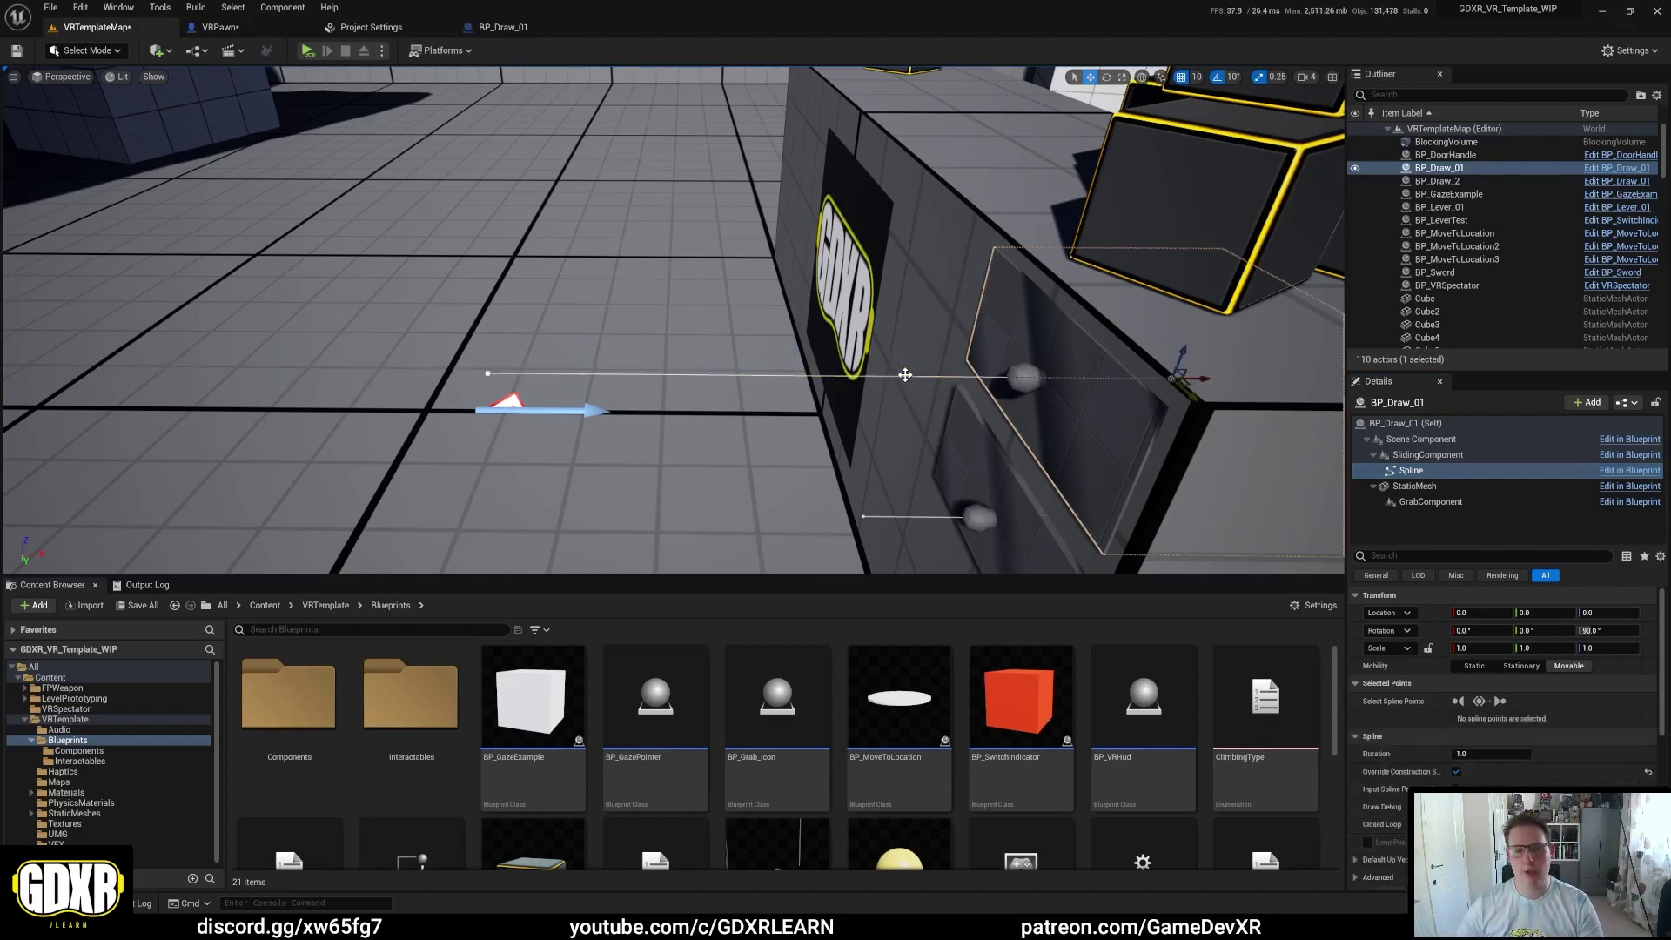
Step: Open the blueprint of the BP_Lever_01 lever beside the doorway and view its Lever mesh up close in the blueprint's 3D view
right_click_drag(905, 376, 808, 343)
left_click(807, 342)
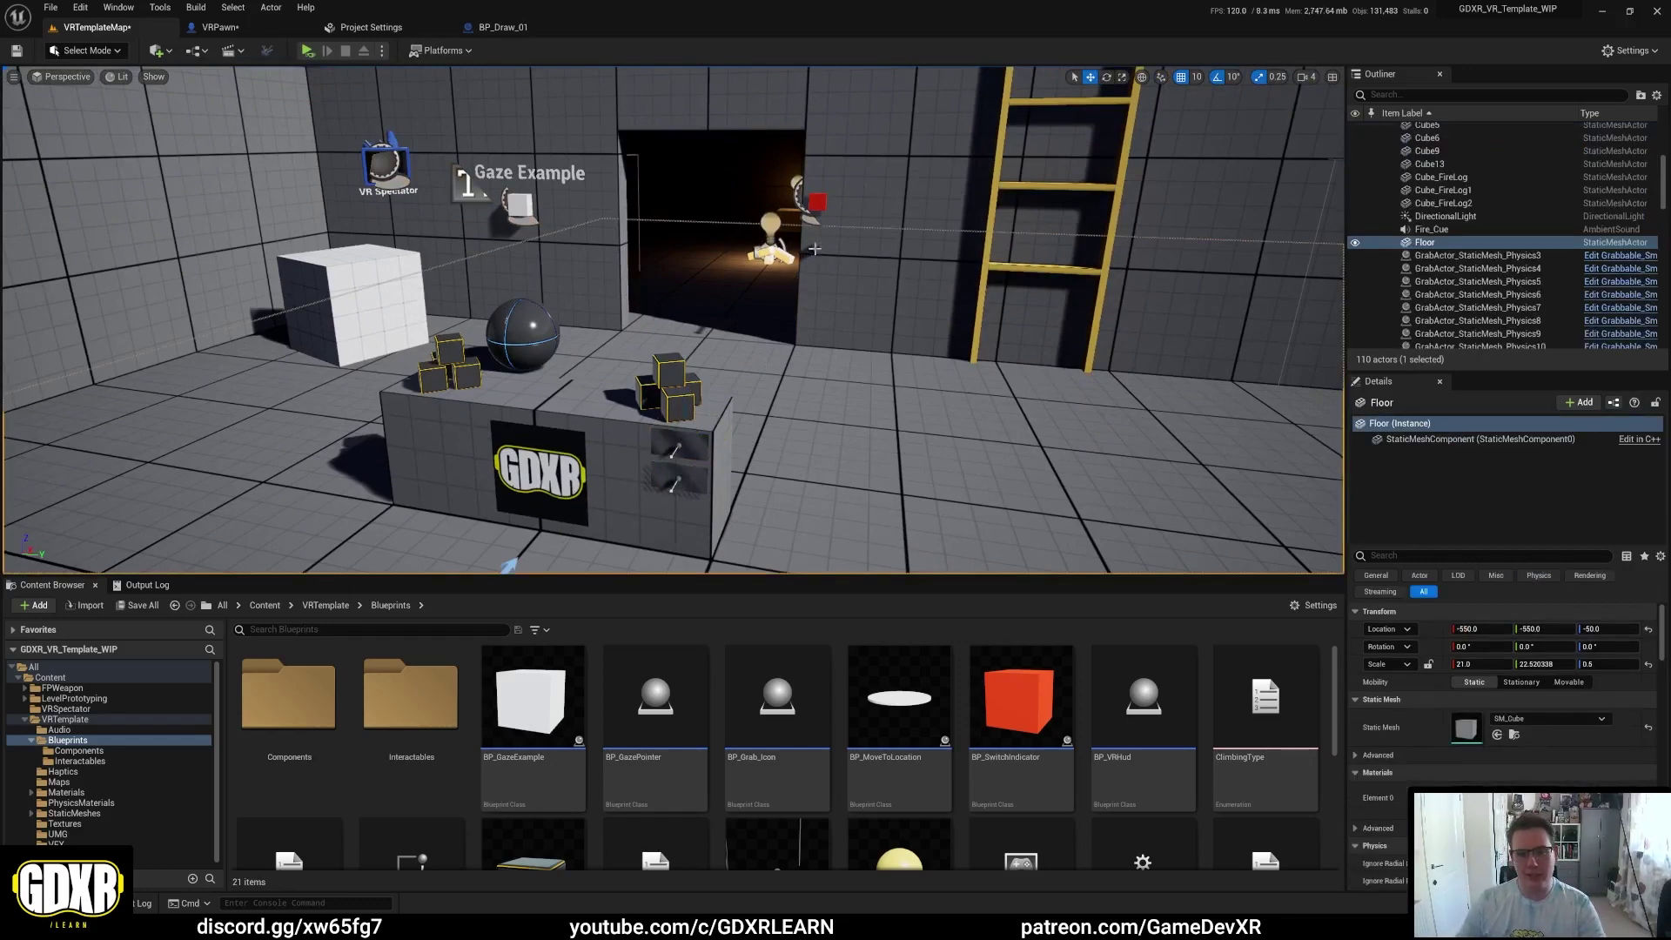
left_click(814, 249)
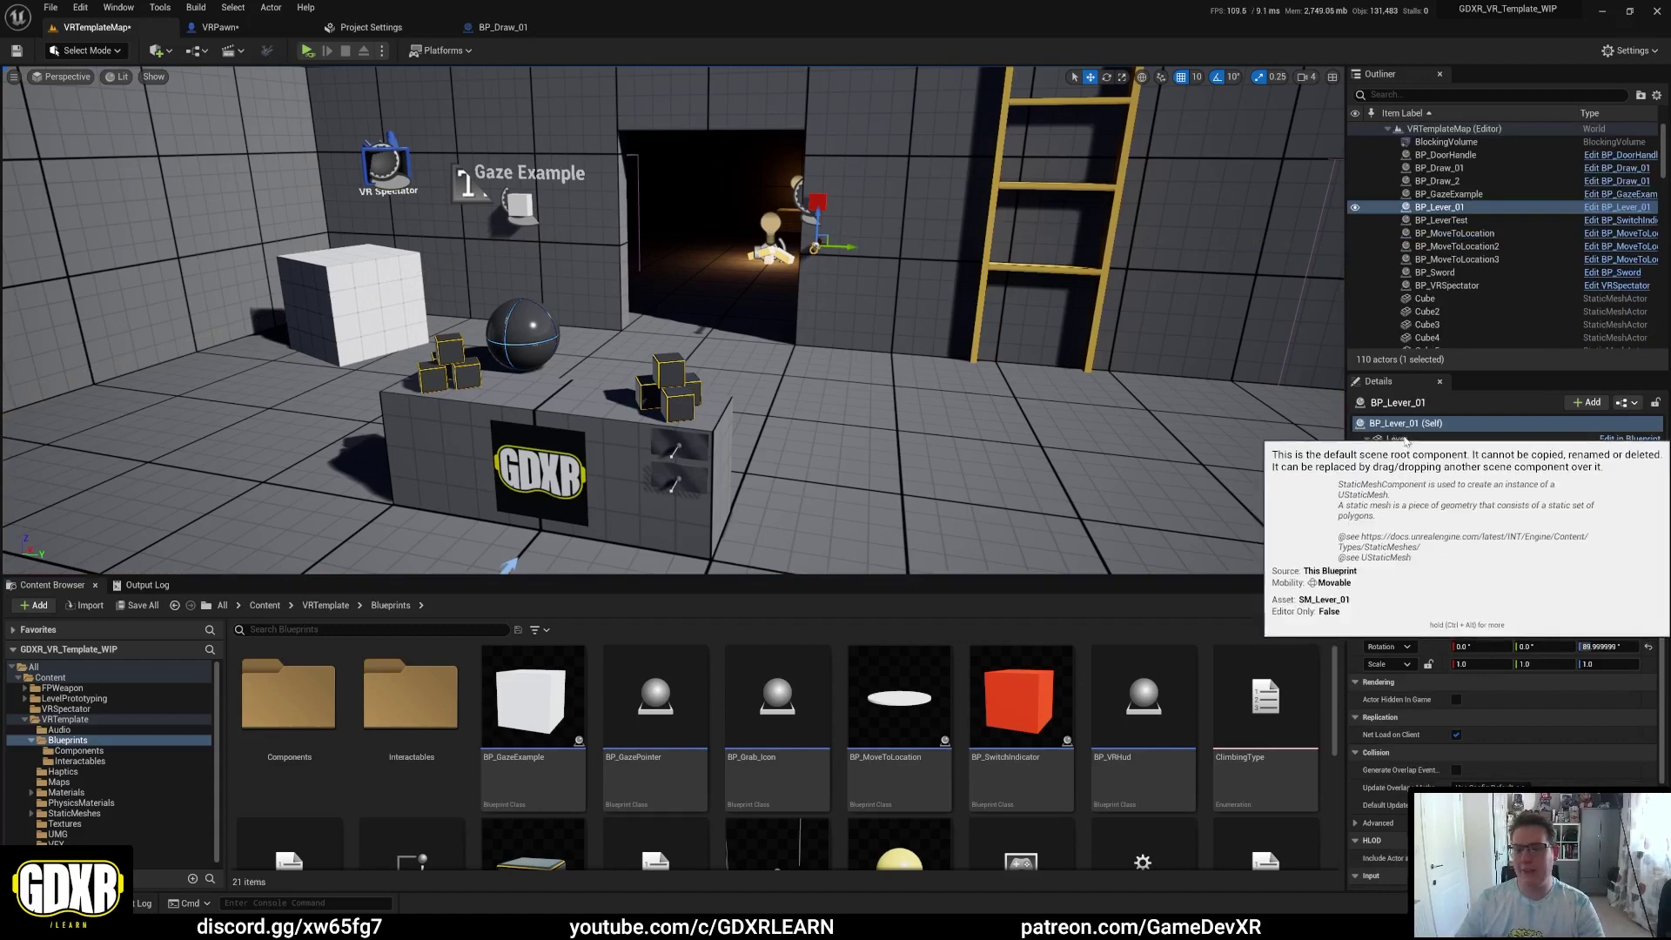
left_click(1620, 209)
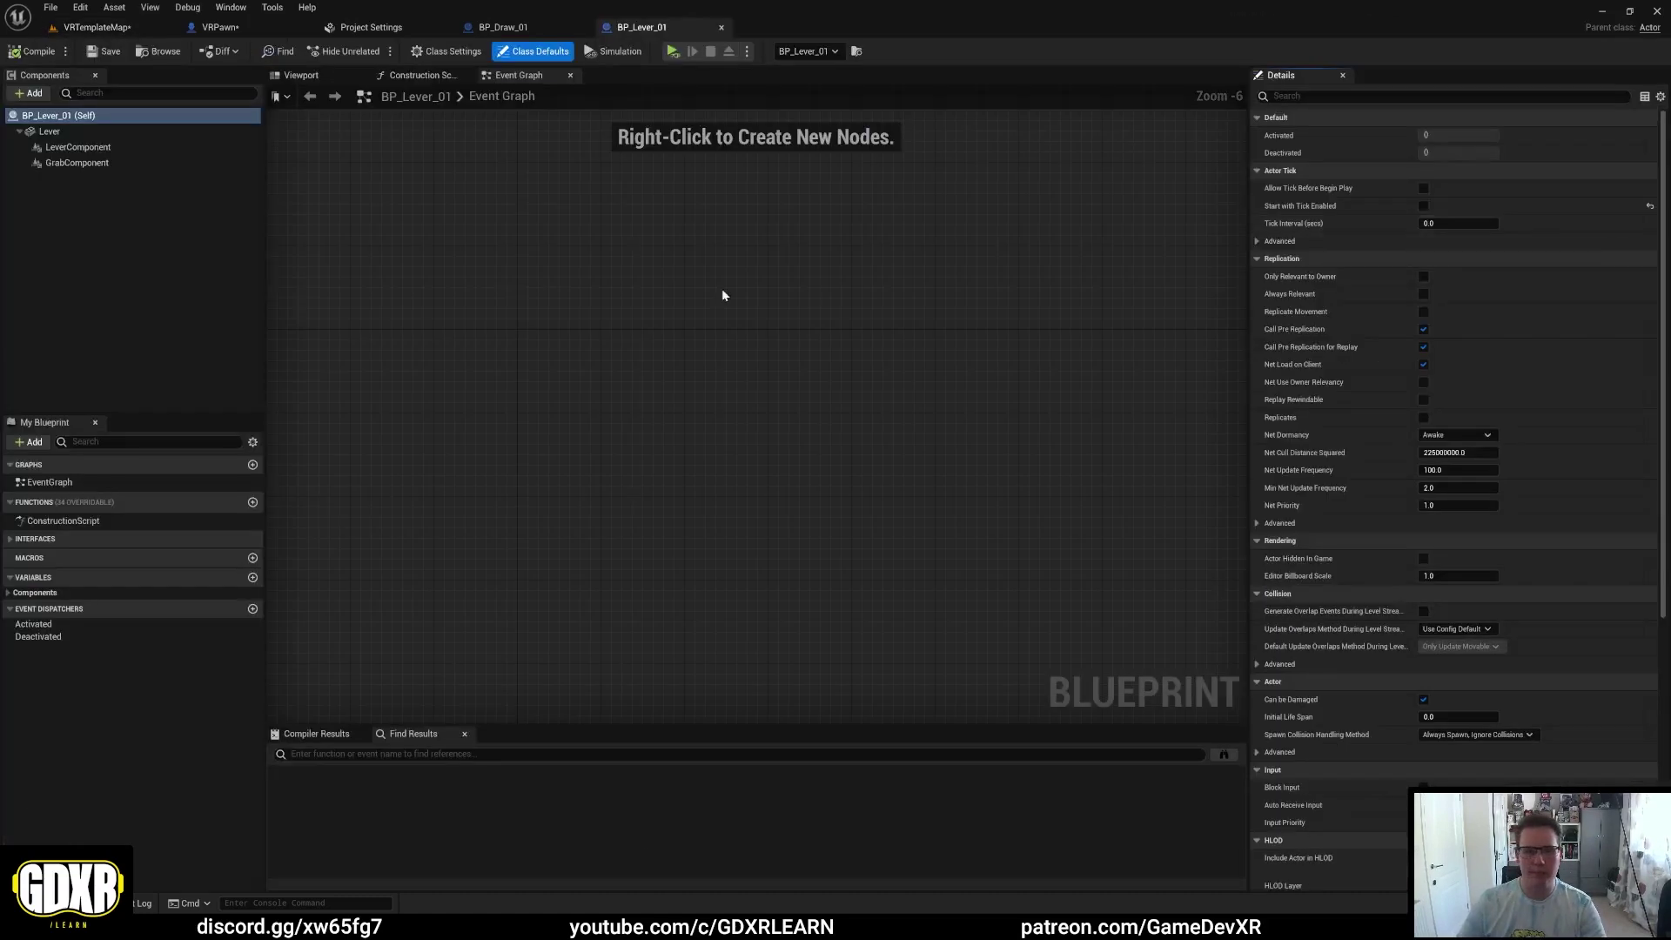
left_click(305, 77)
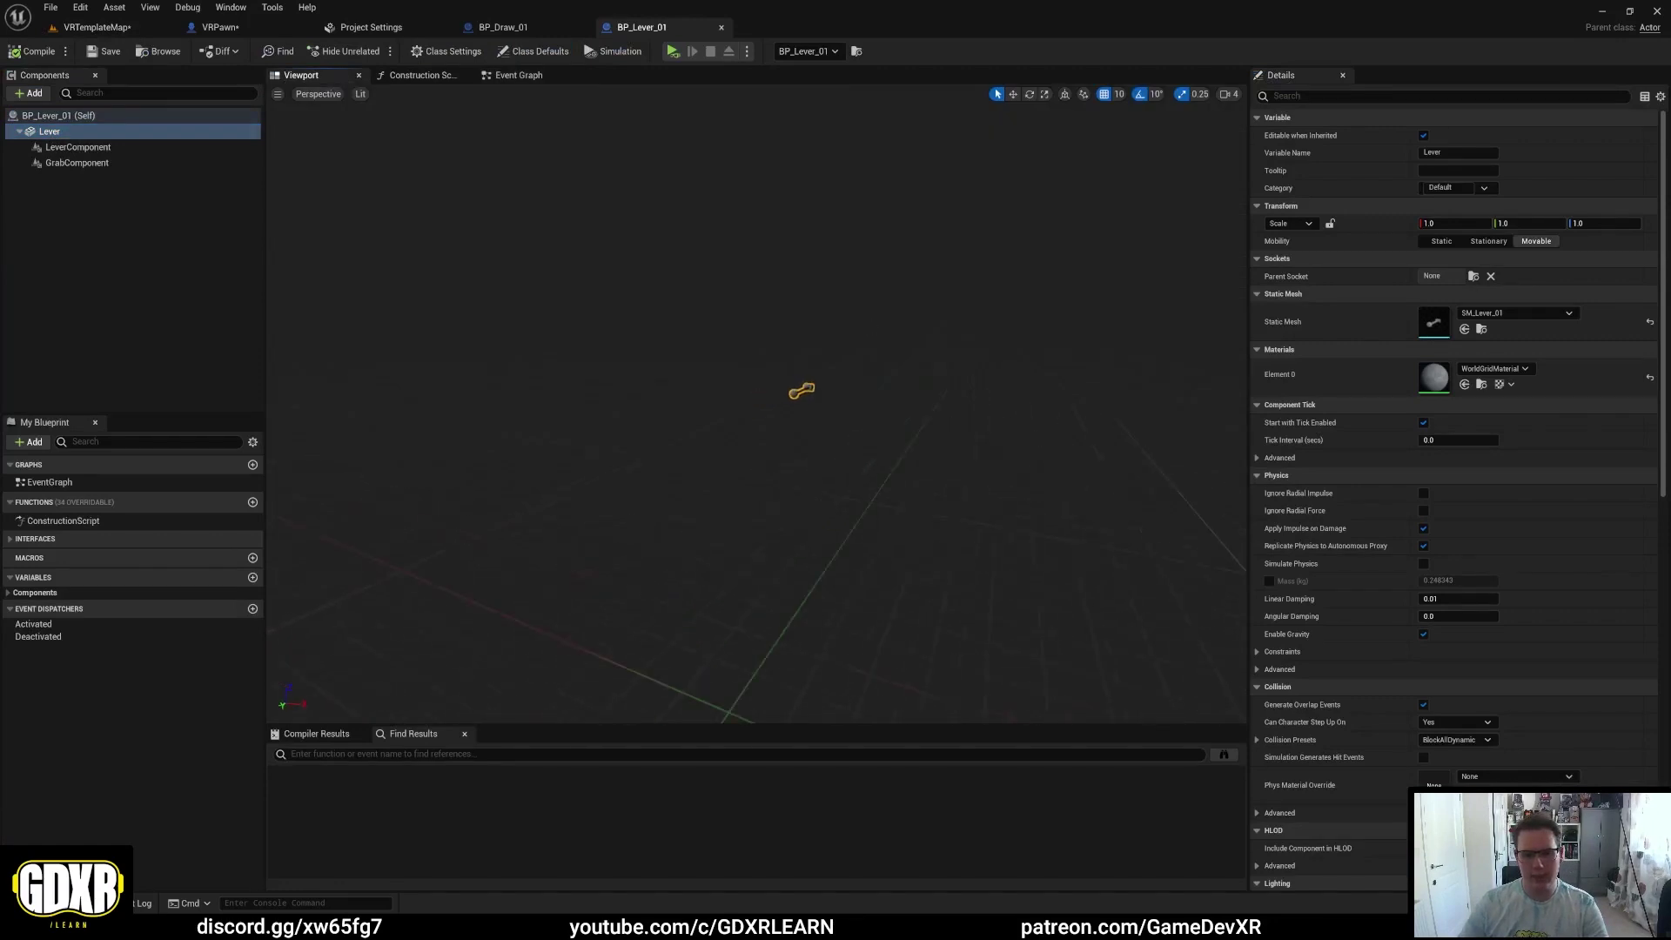
key("f")
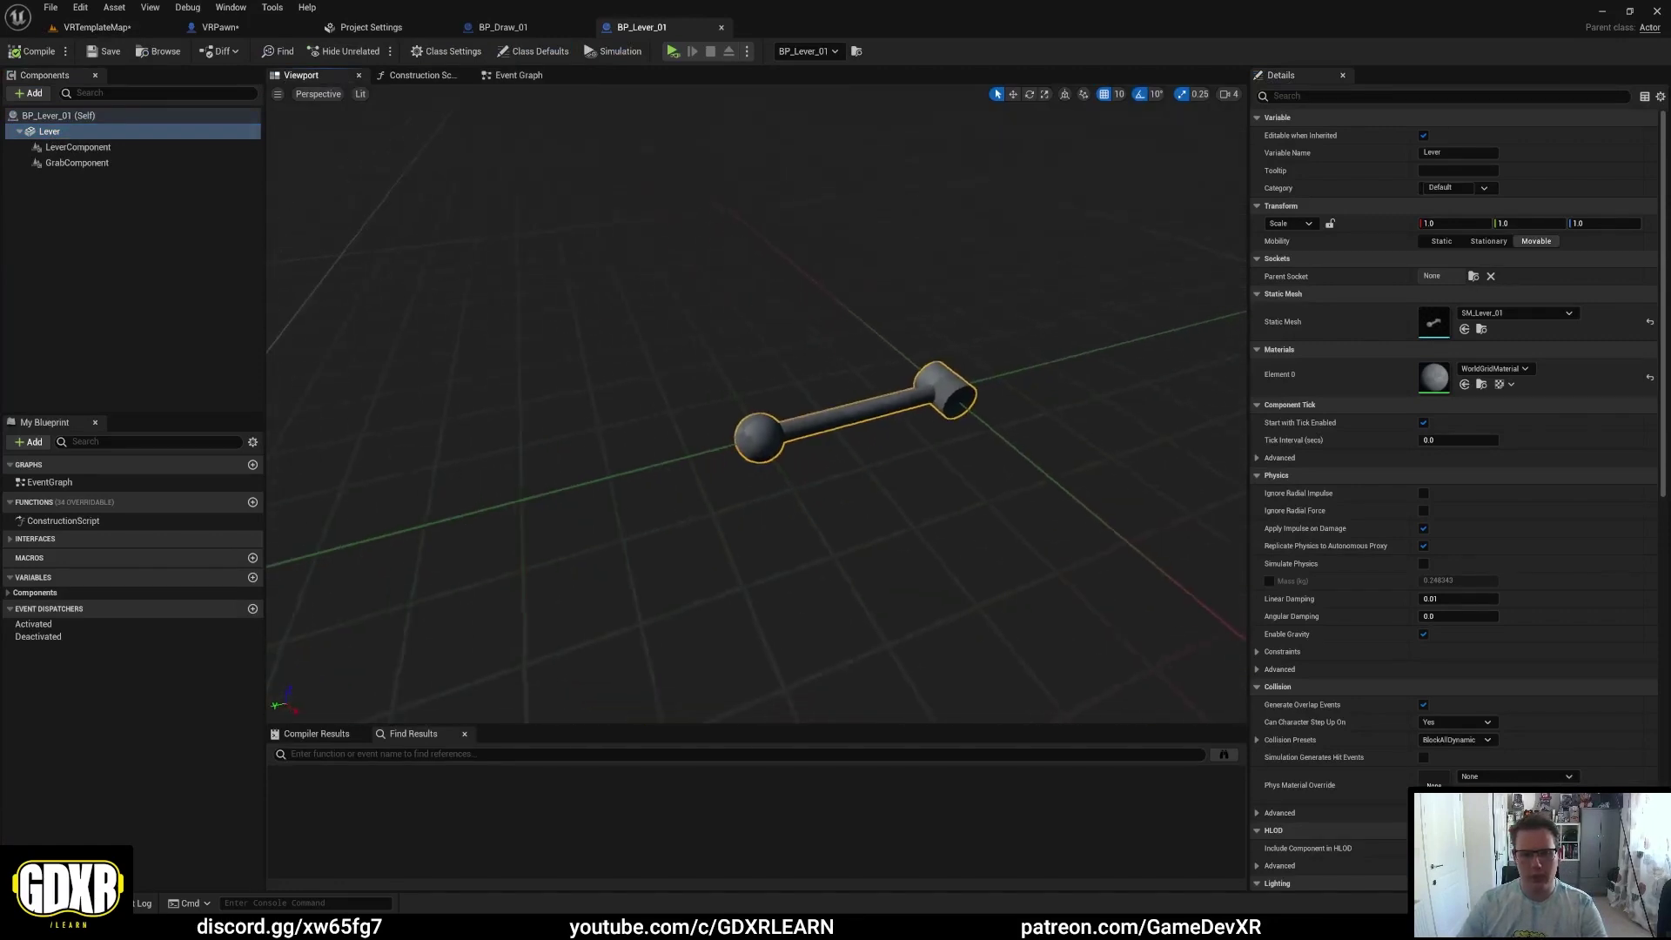
Step: Review the LeverComponent and GrabComponent settings of BP_Lever_01 and compile the blueprint
left_click(74, 148)
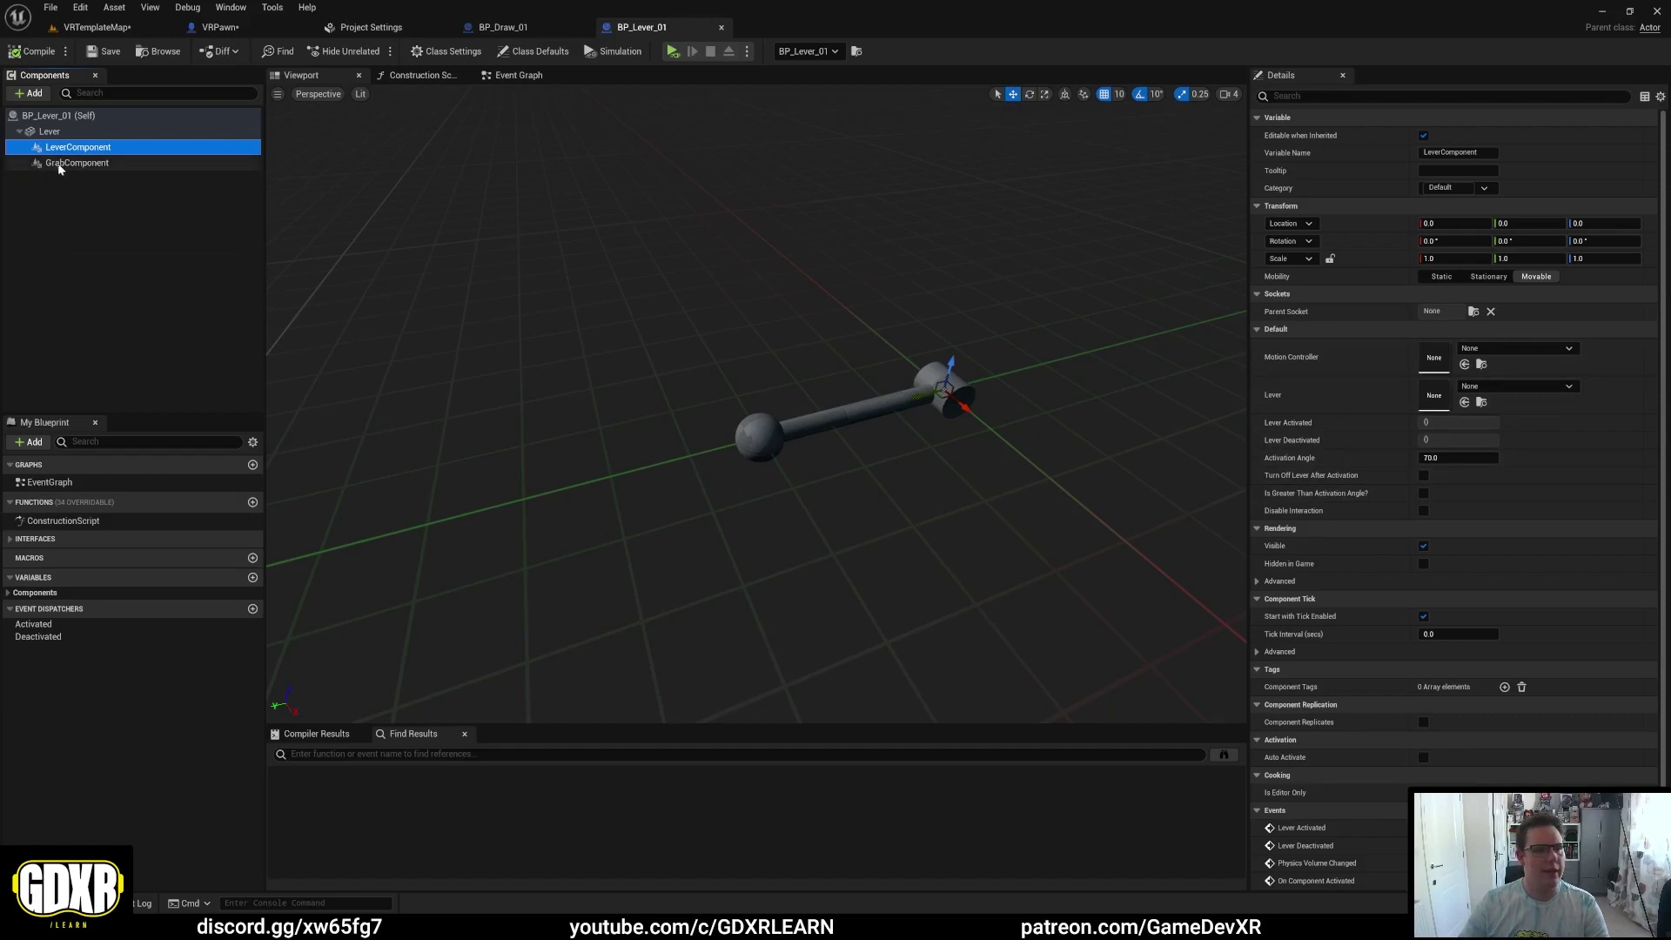
left_click(134, 165)
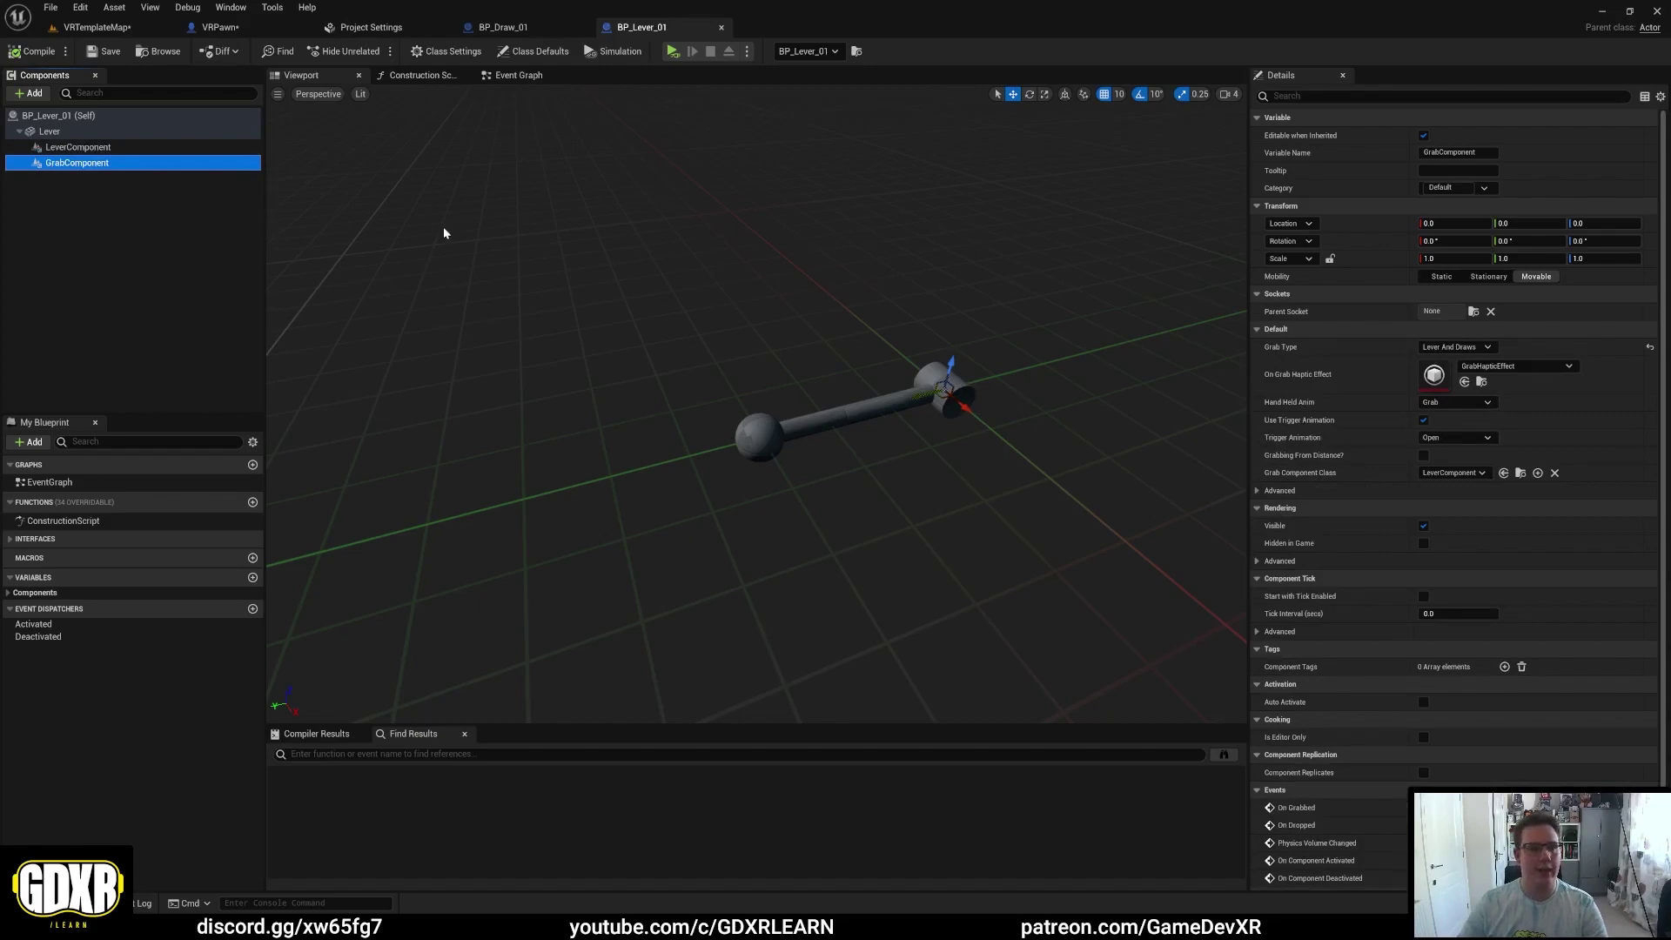
left_click(16, 53)
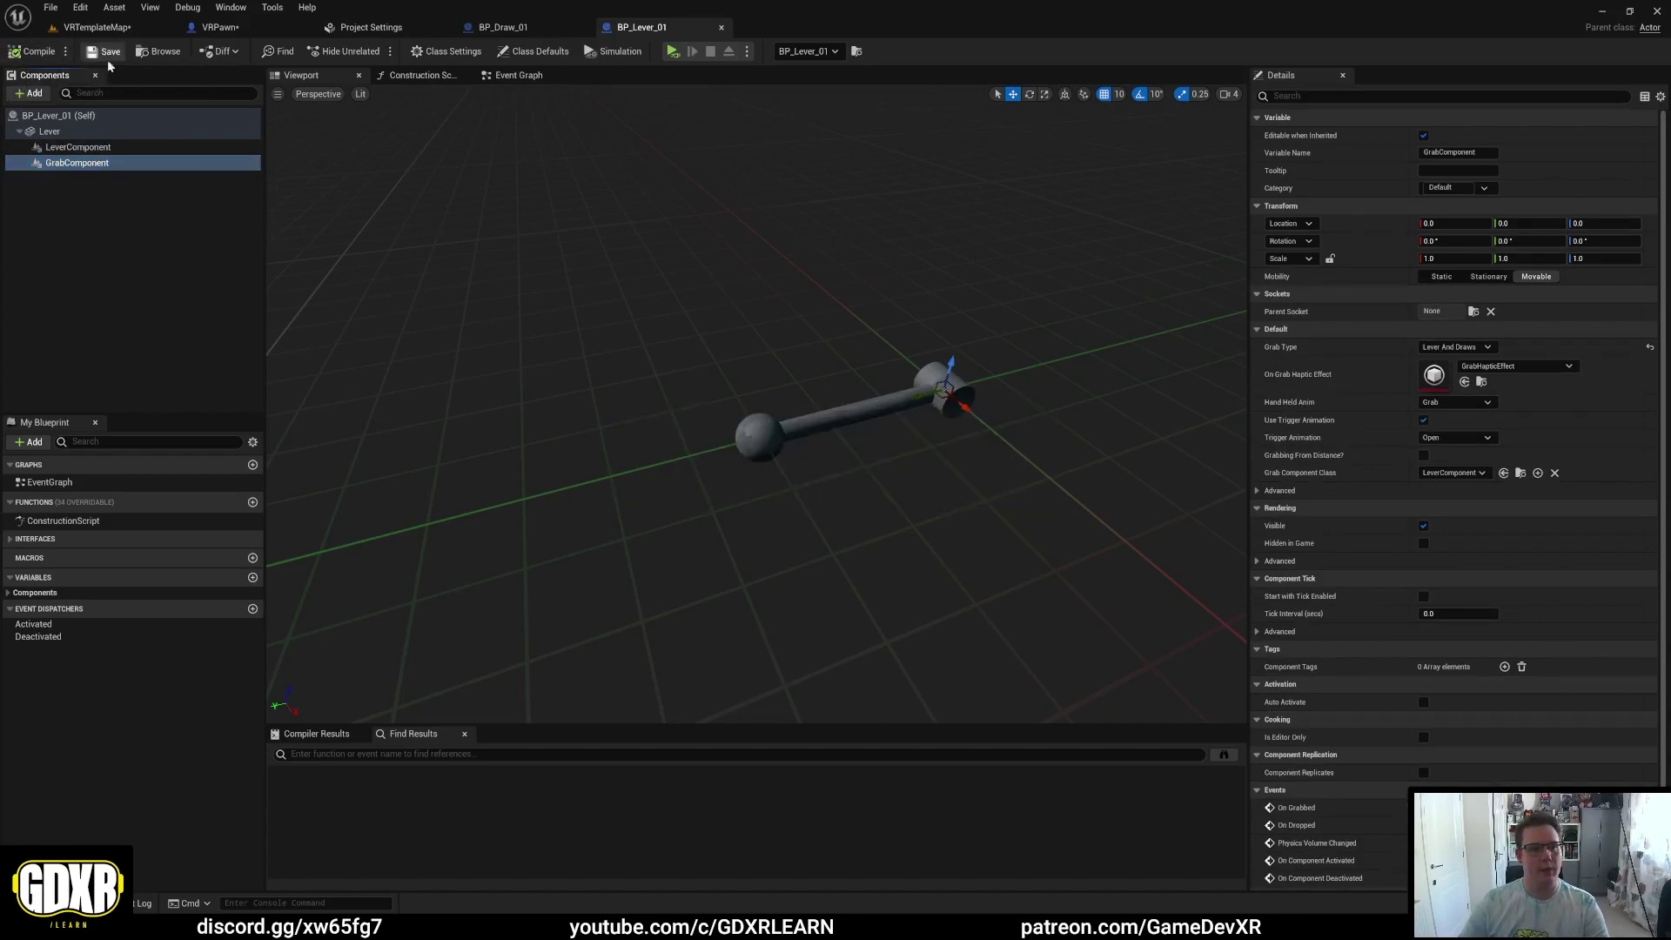
Step: Return to VRTemplateMap, open the SM_Draw_01_Sphere mesh from StaticMeshes/Draws, and view the hand sockets at its knob up close
left_click(514, 27)
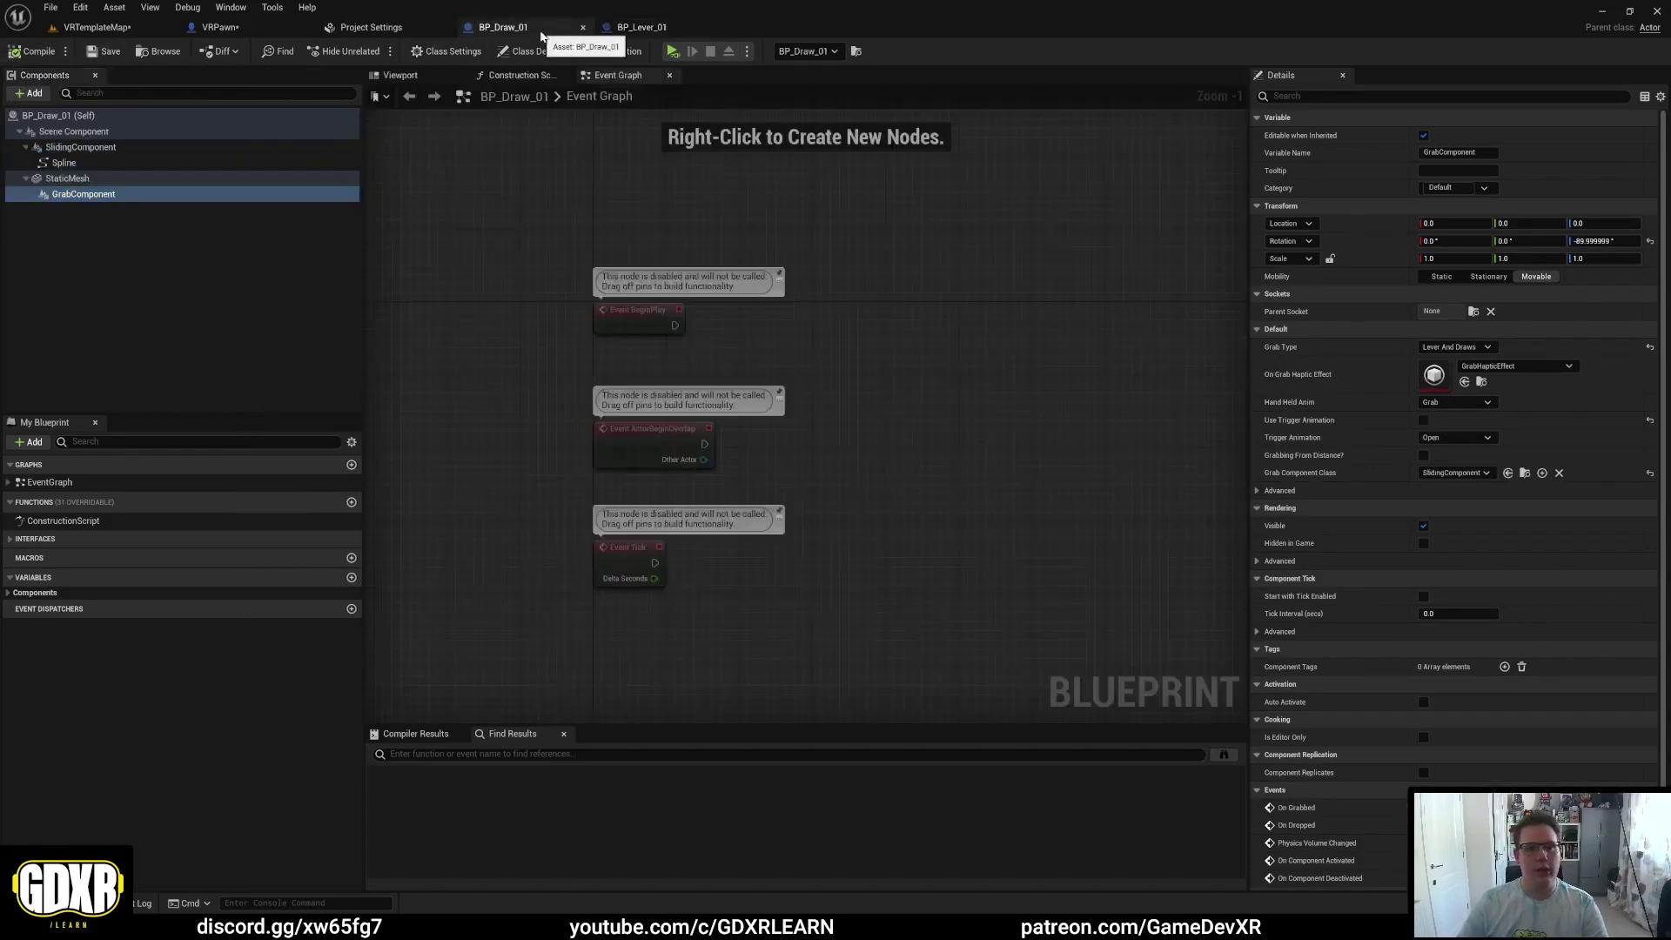
left_click(87, 29)
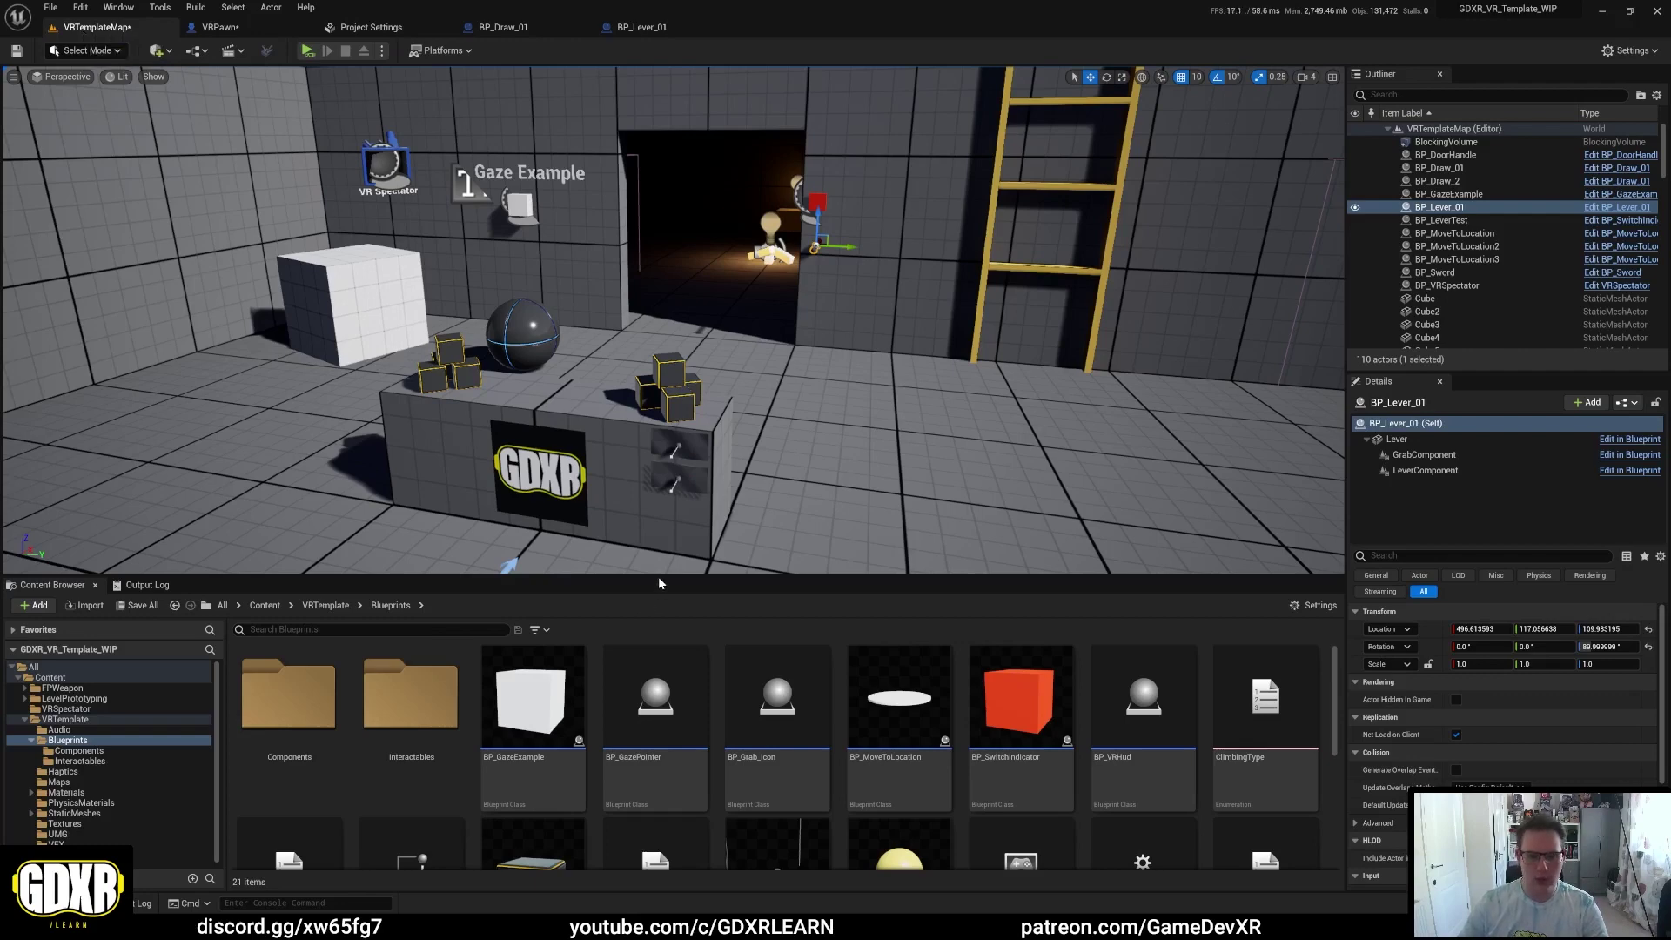
left_click_drag(658, 577, 660, 490)
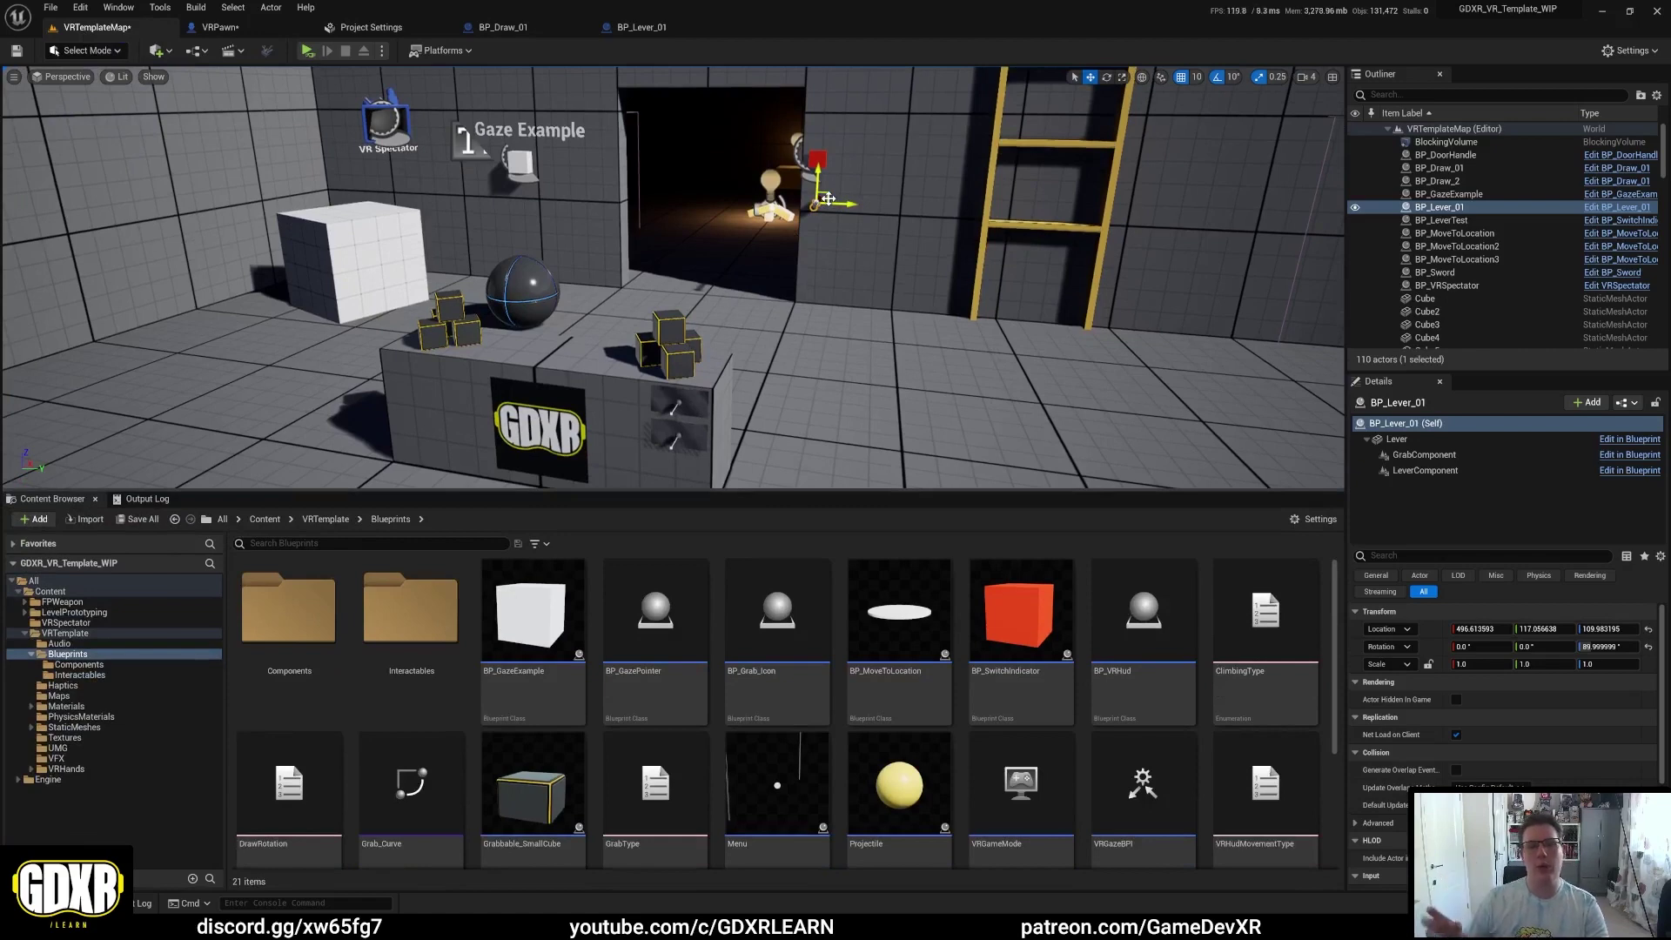
left_click(75, 726)
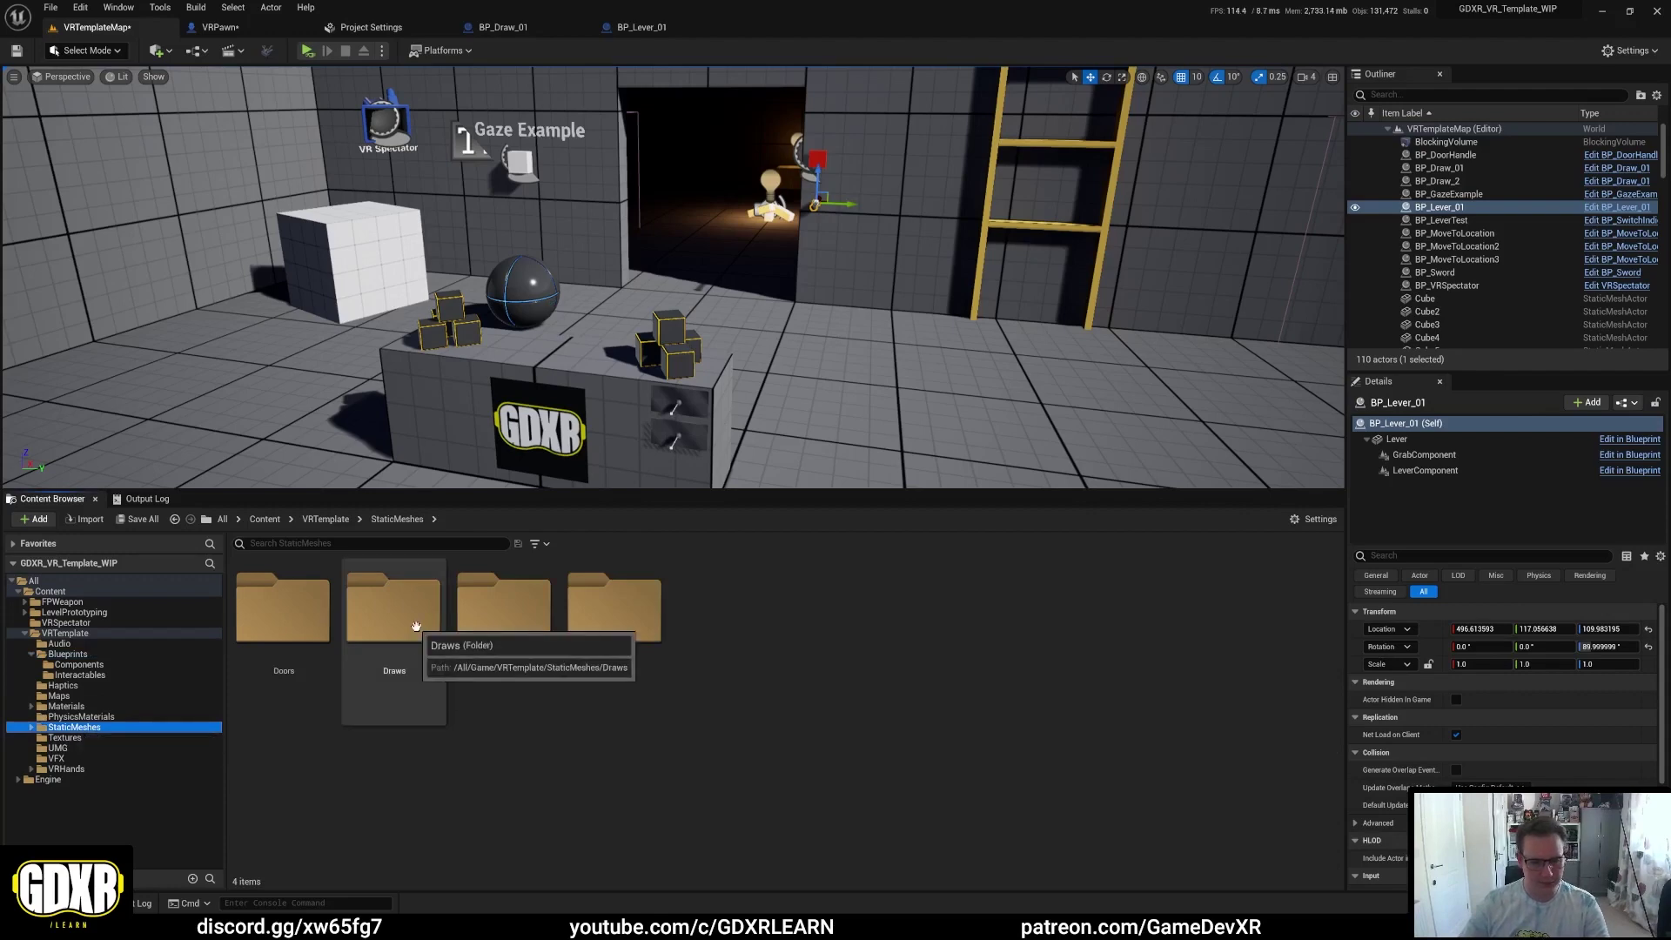
double_click(426, 696)
double_click(310, 655)
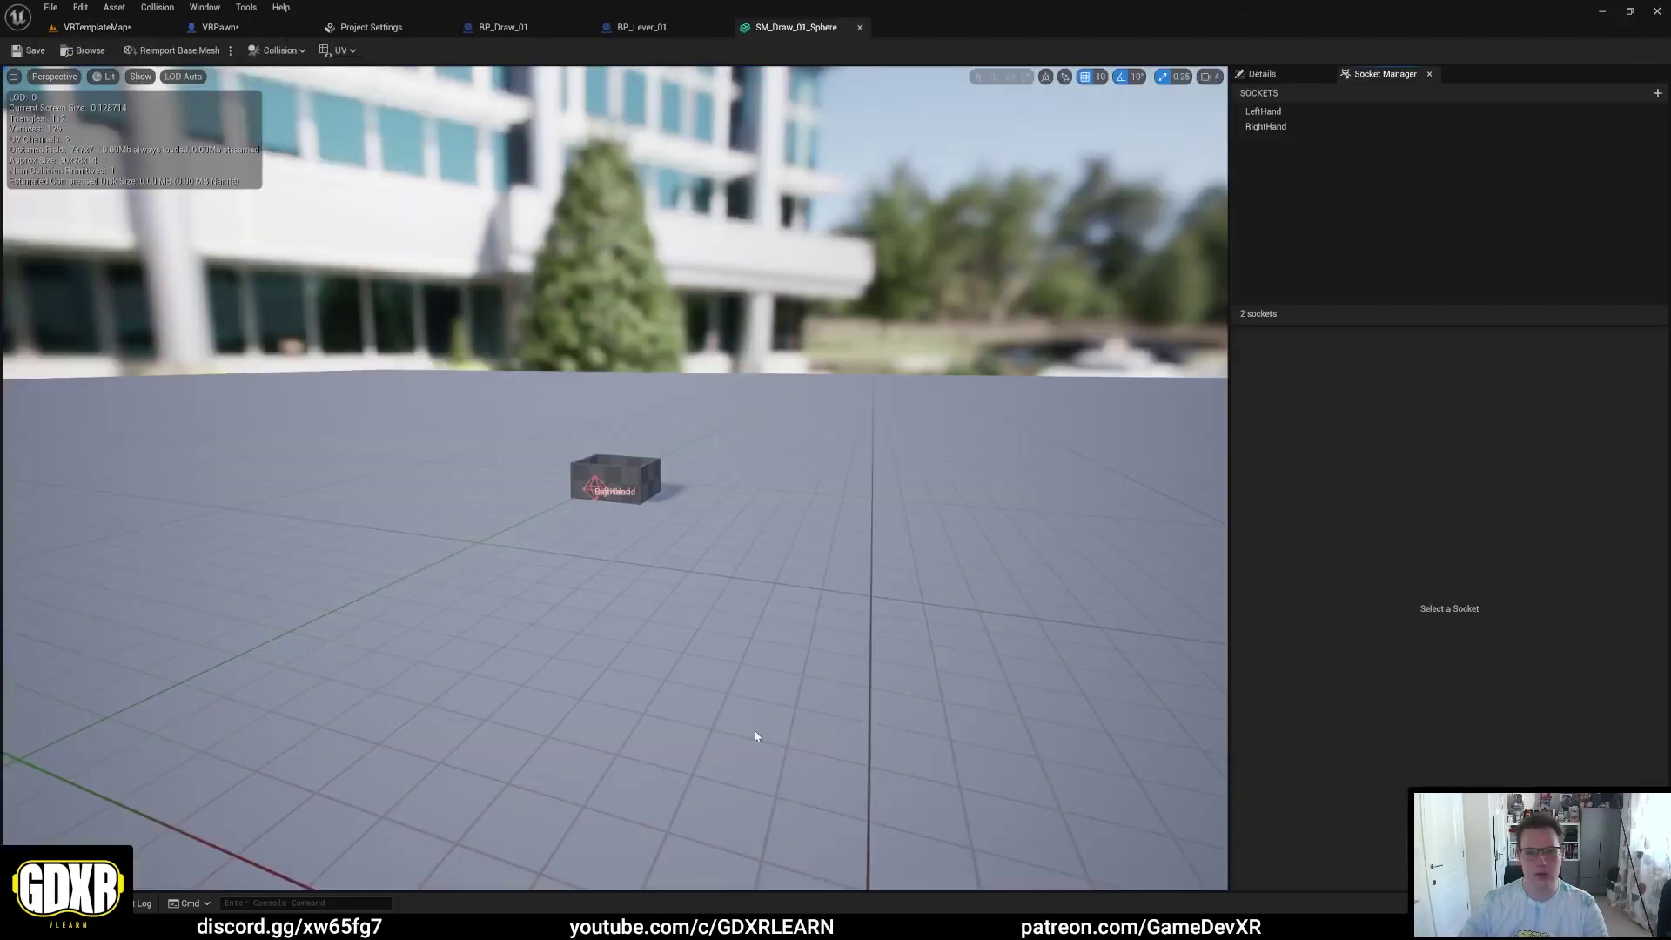
left_click_drag(609, 523, 696, 526)
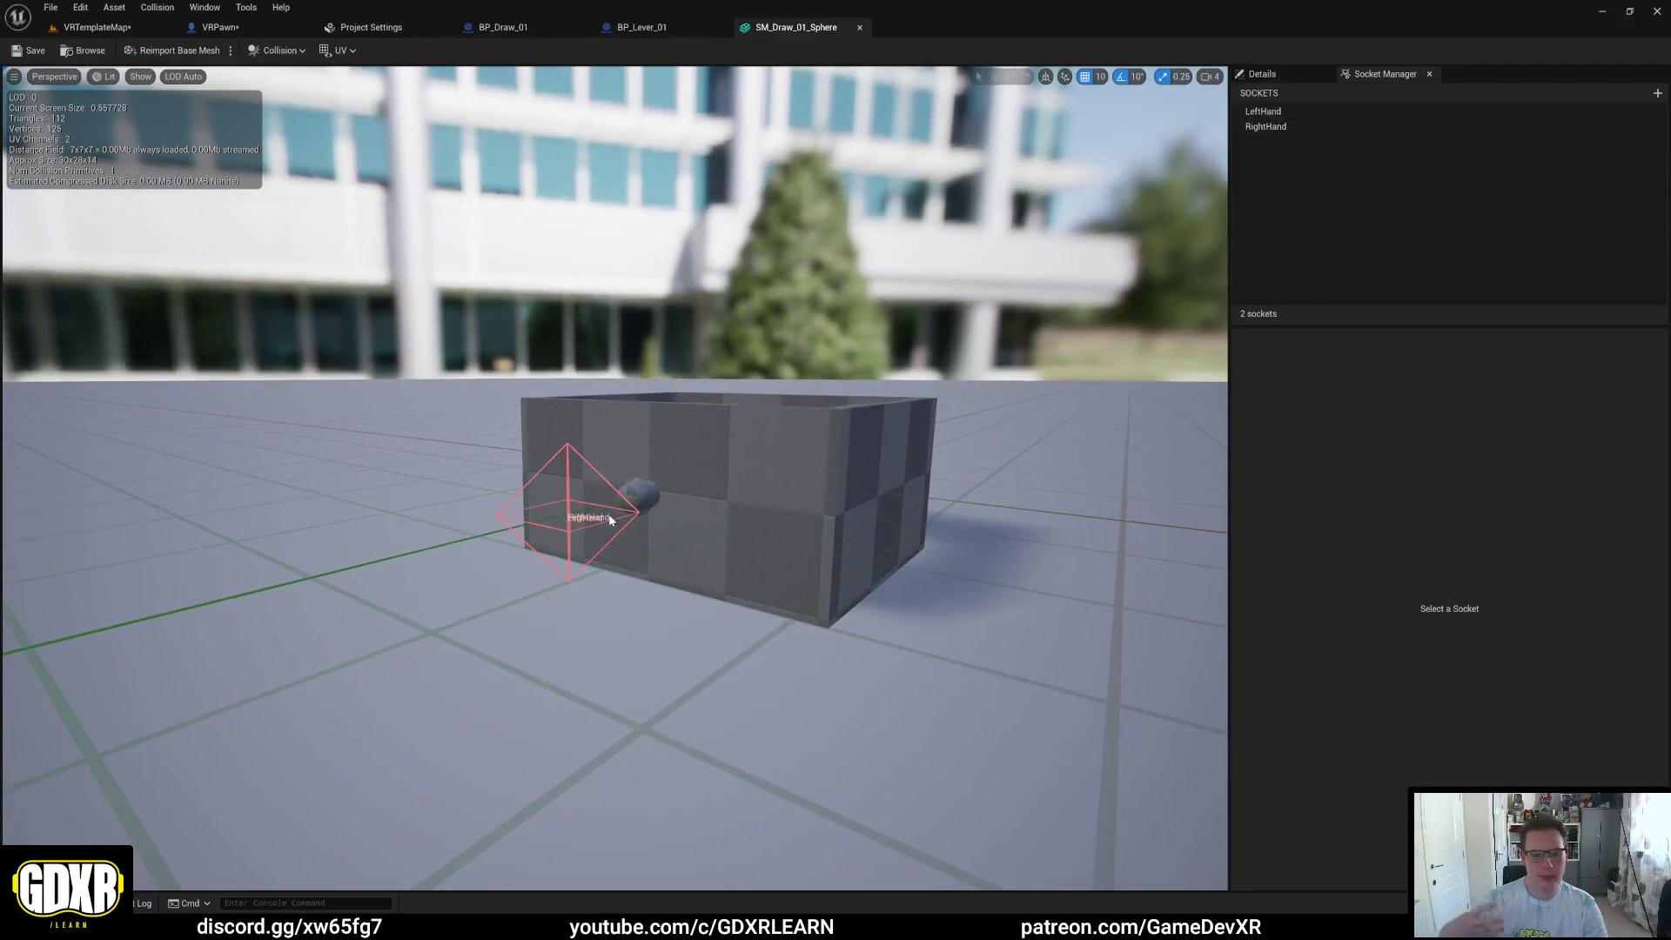
Step: Preview the left_OculusTouch_v3Controller mesh on the drawer's RightHand socket and reset the preview mesh to None
left_click(1265, 126)
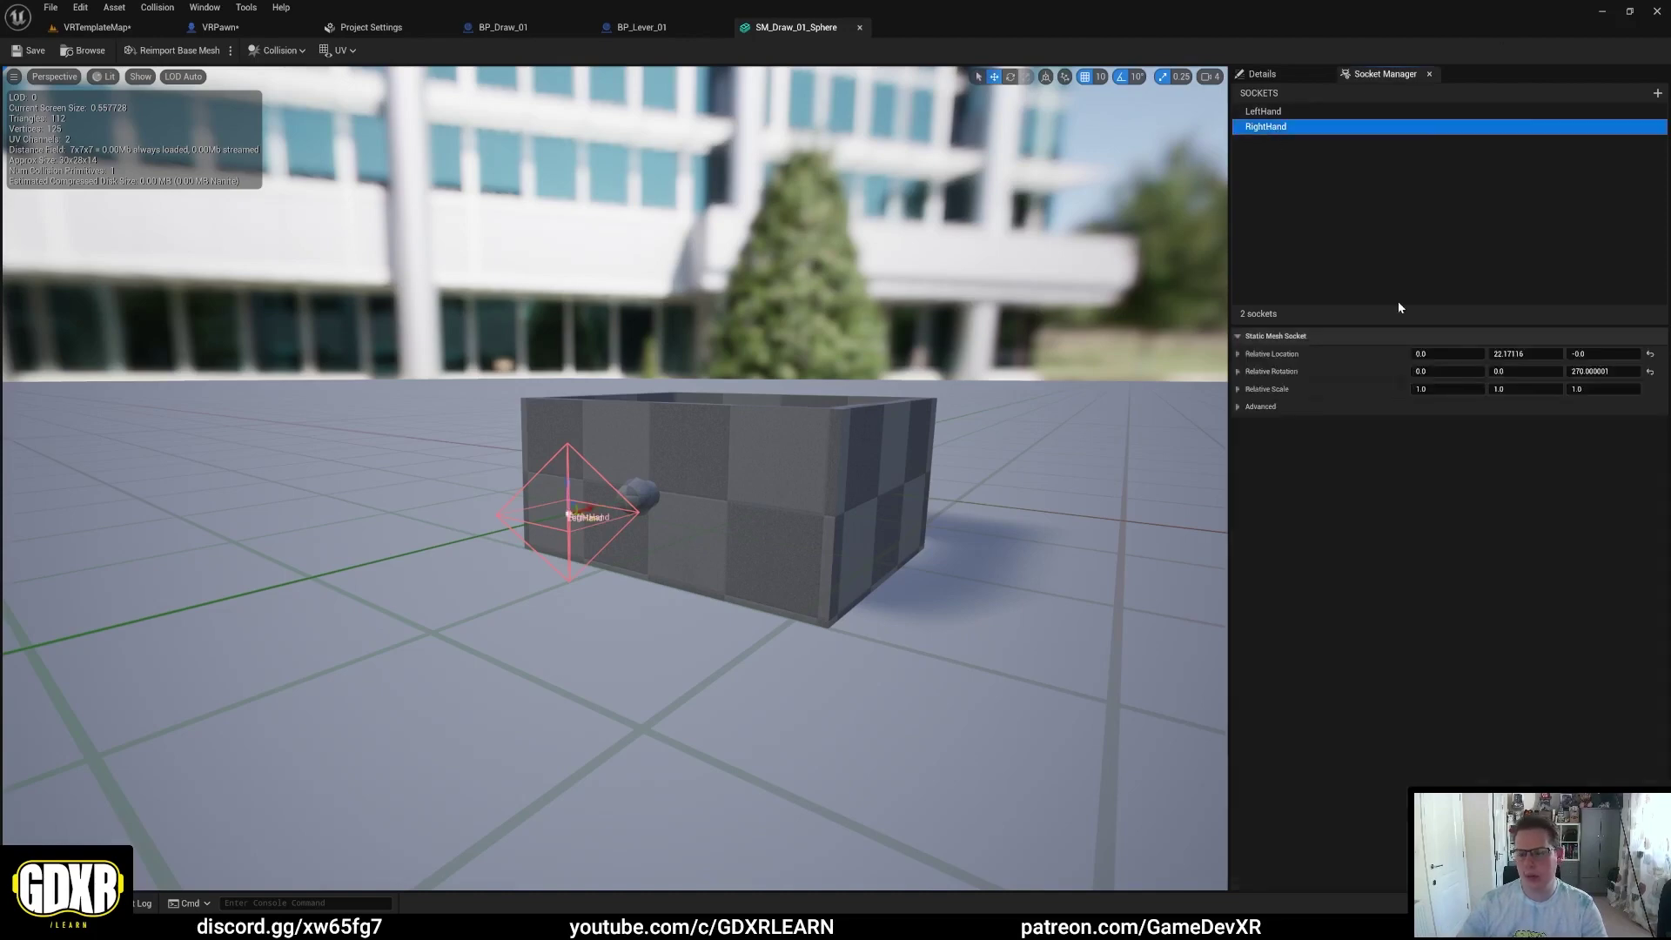
left_click(1249, 411)
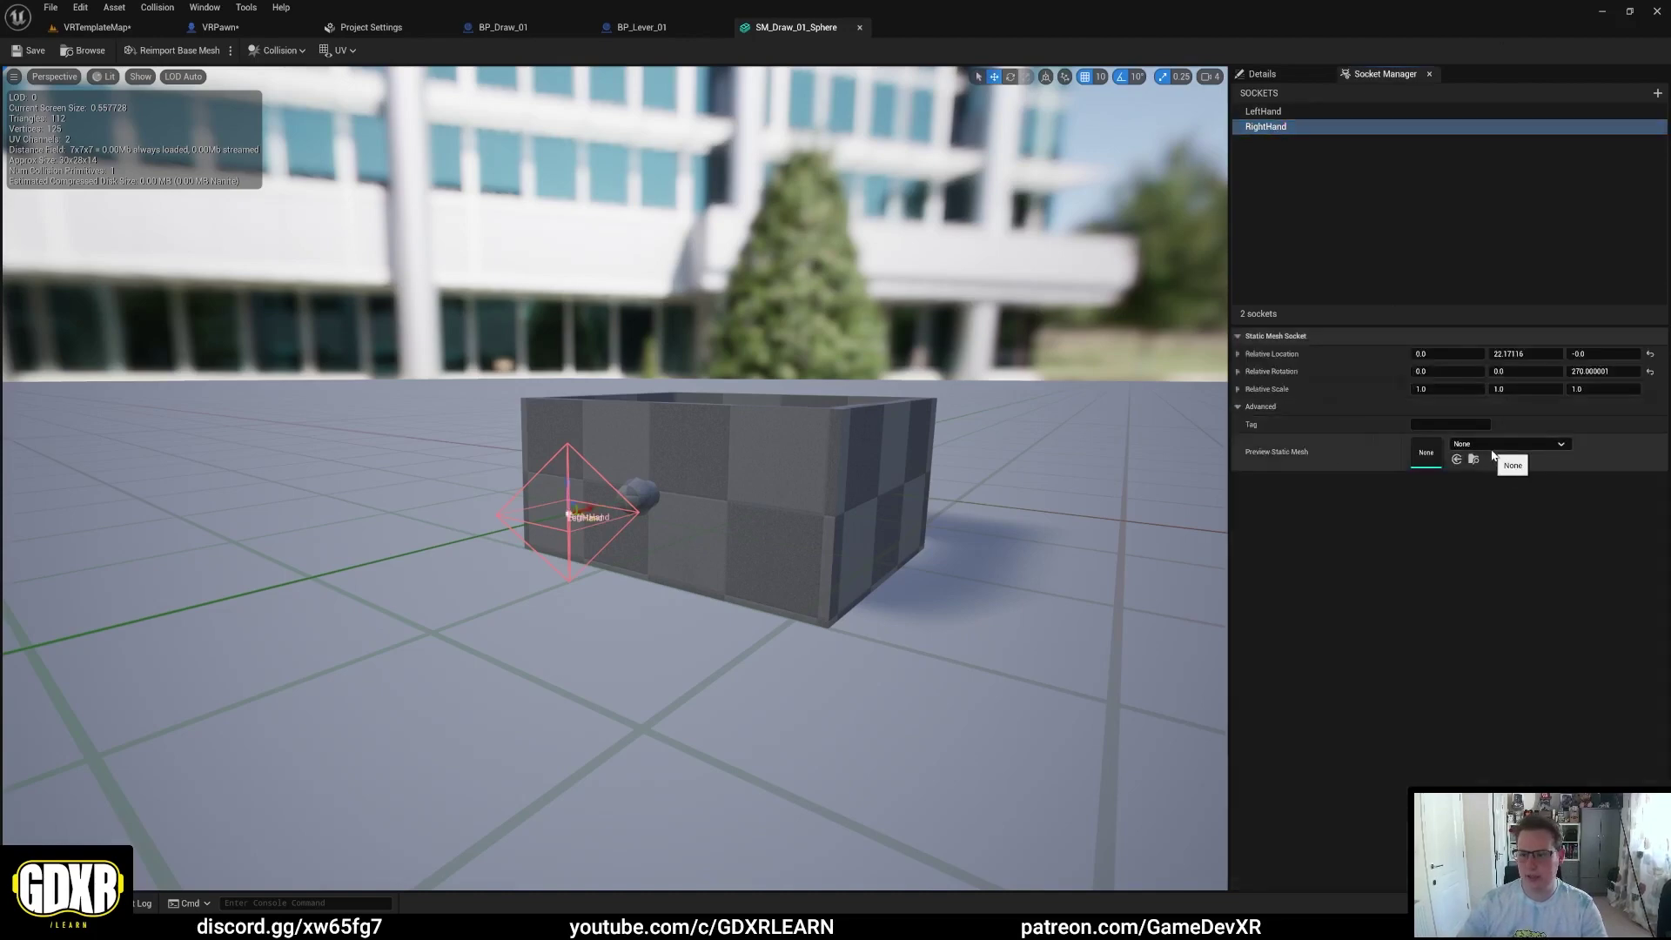
left_click(1494, 444)
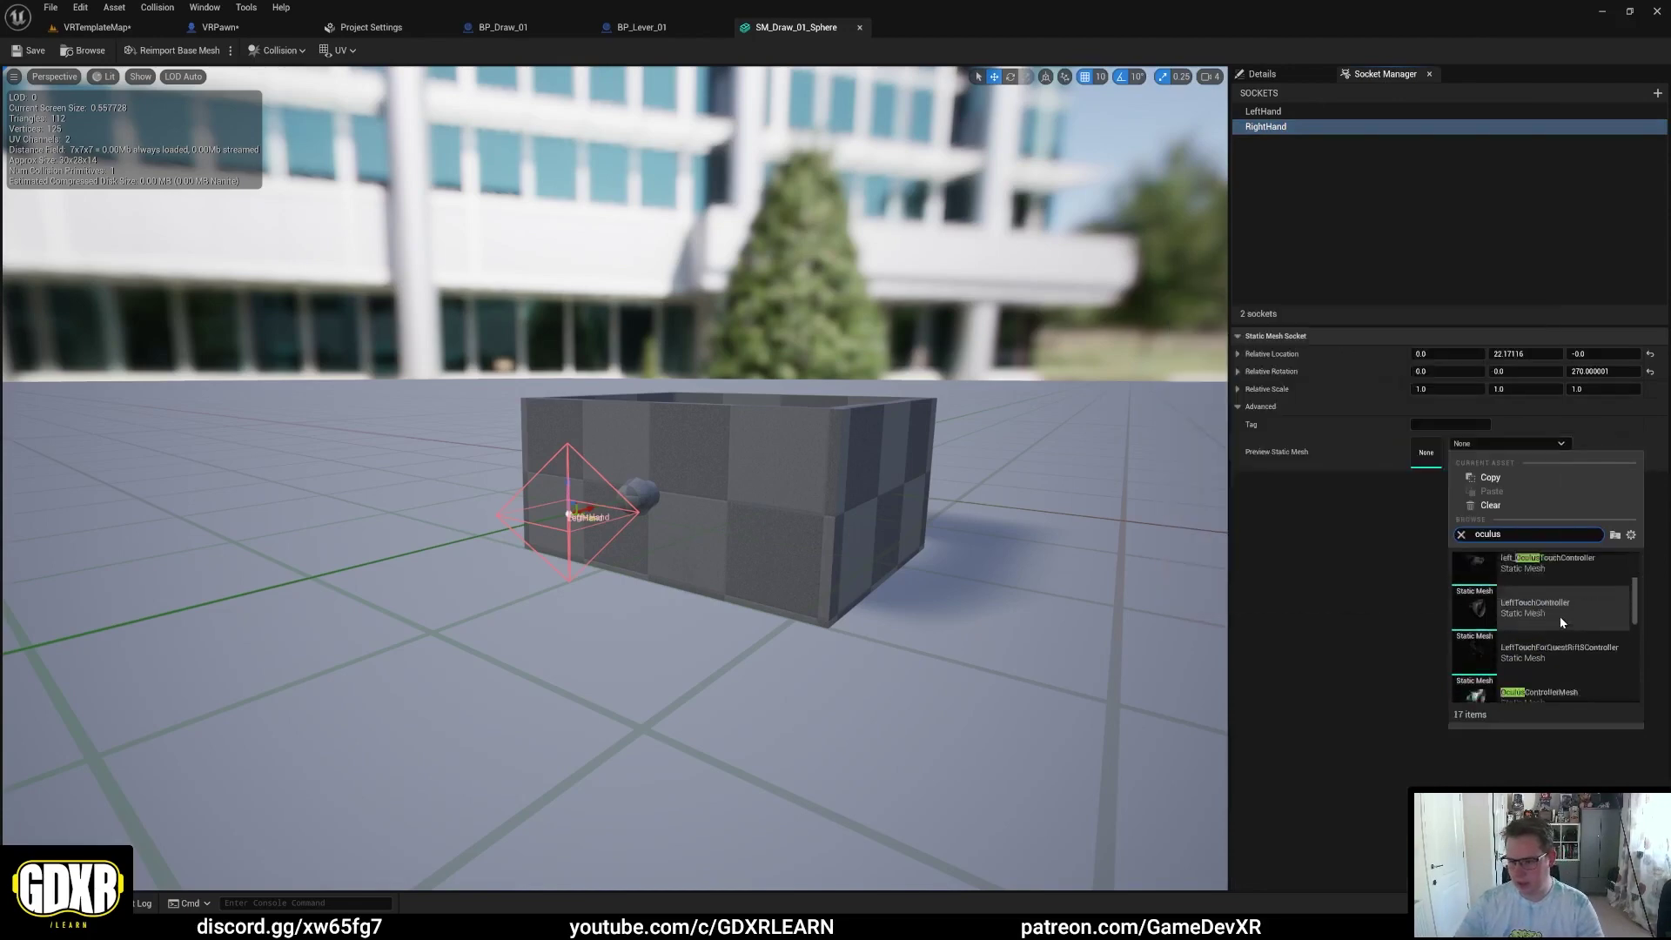
scroll(1560, 616, "down", 5)
scroll(1560, 616, "down", 3)
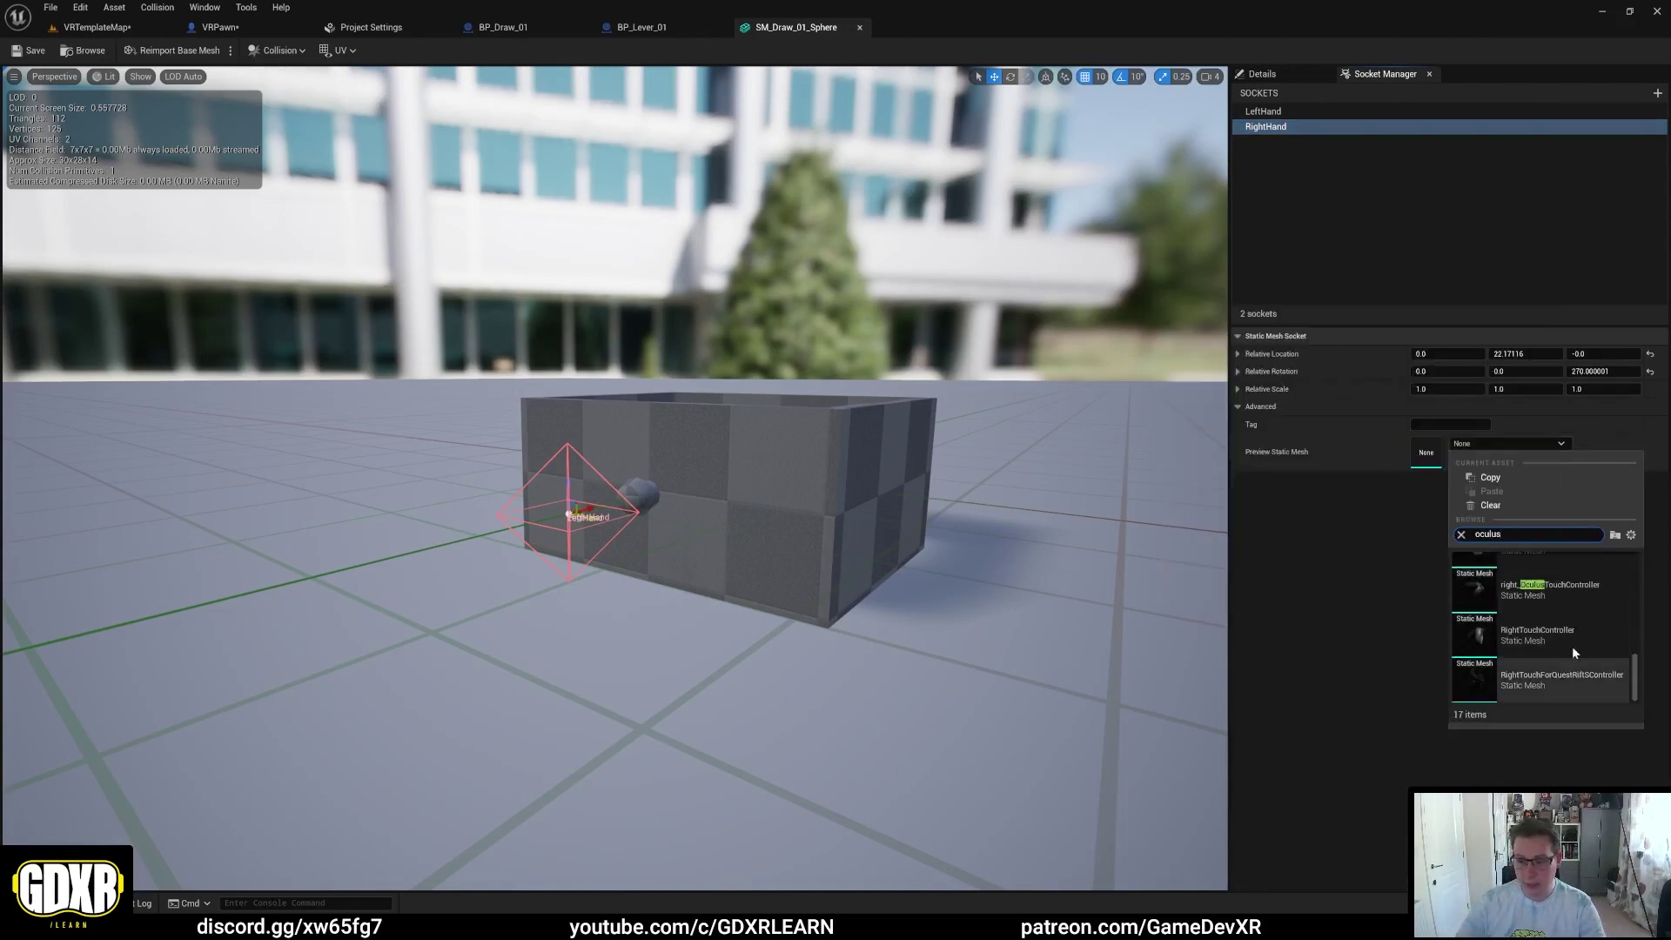
scroll(1567, 603, "down", 4)
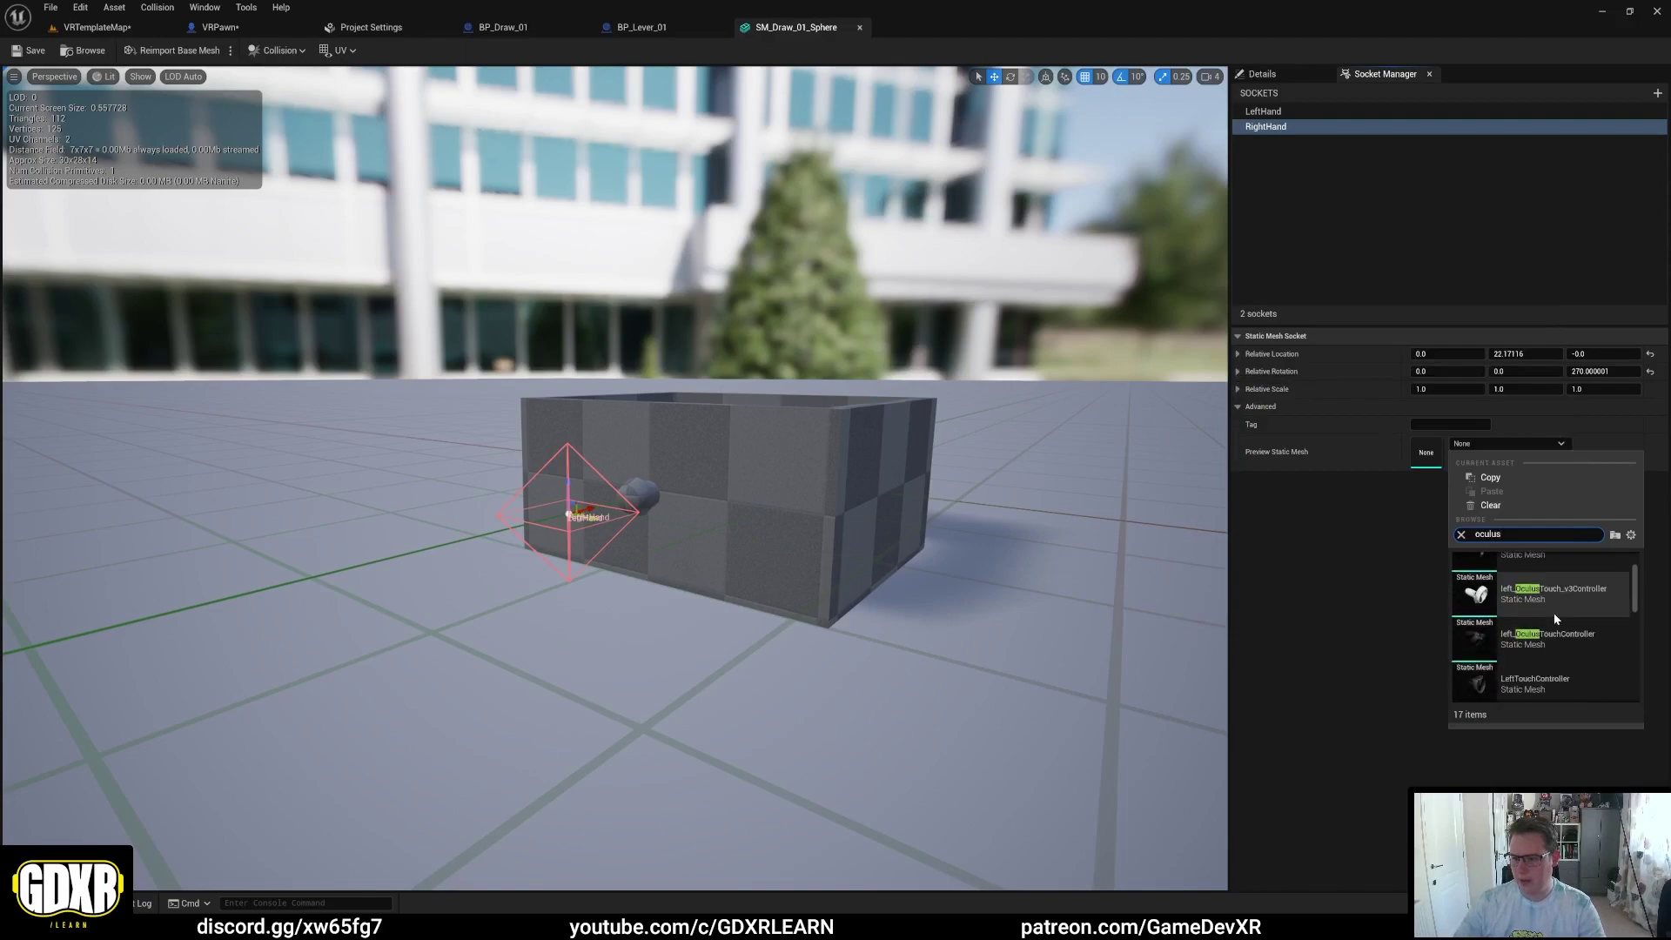
left_click(1554, 610)
right_click_drag(609, 522, 684, 494)
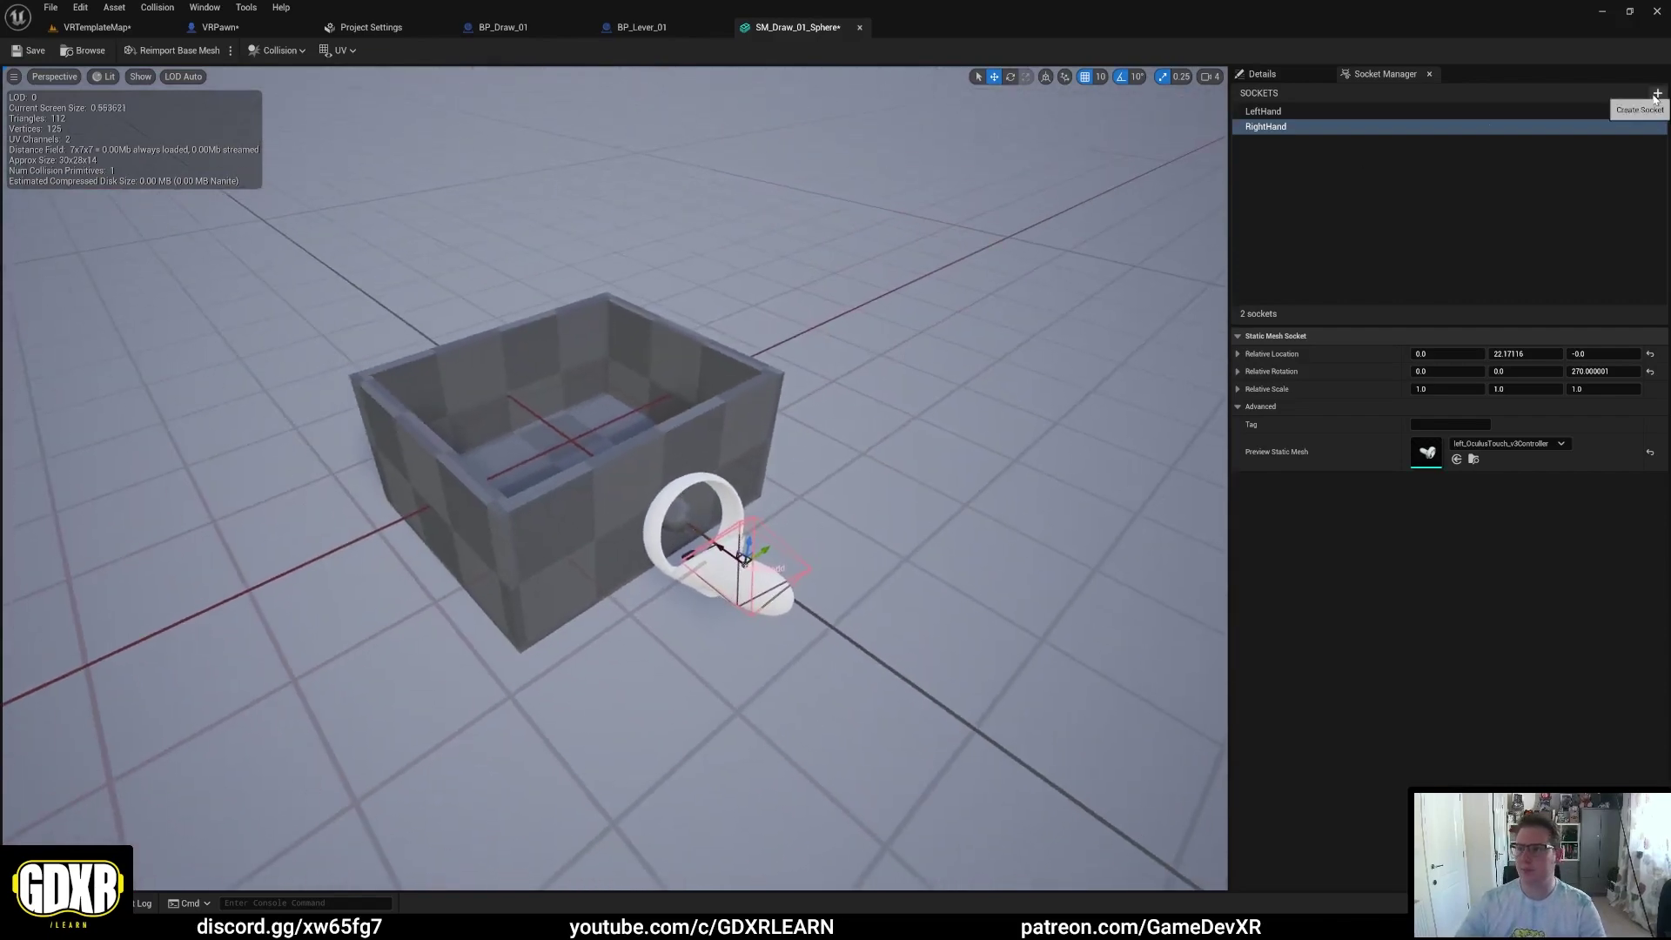
left_click(1645, 454)
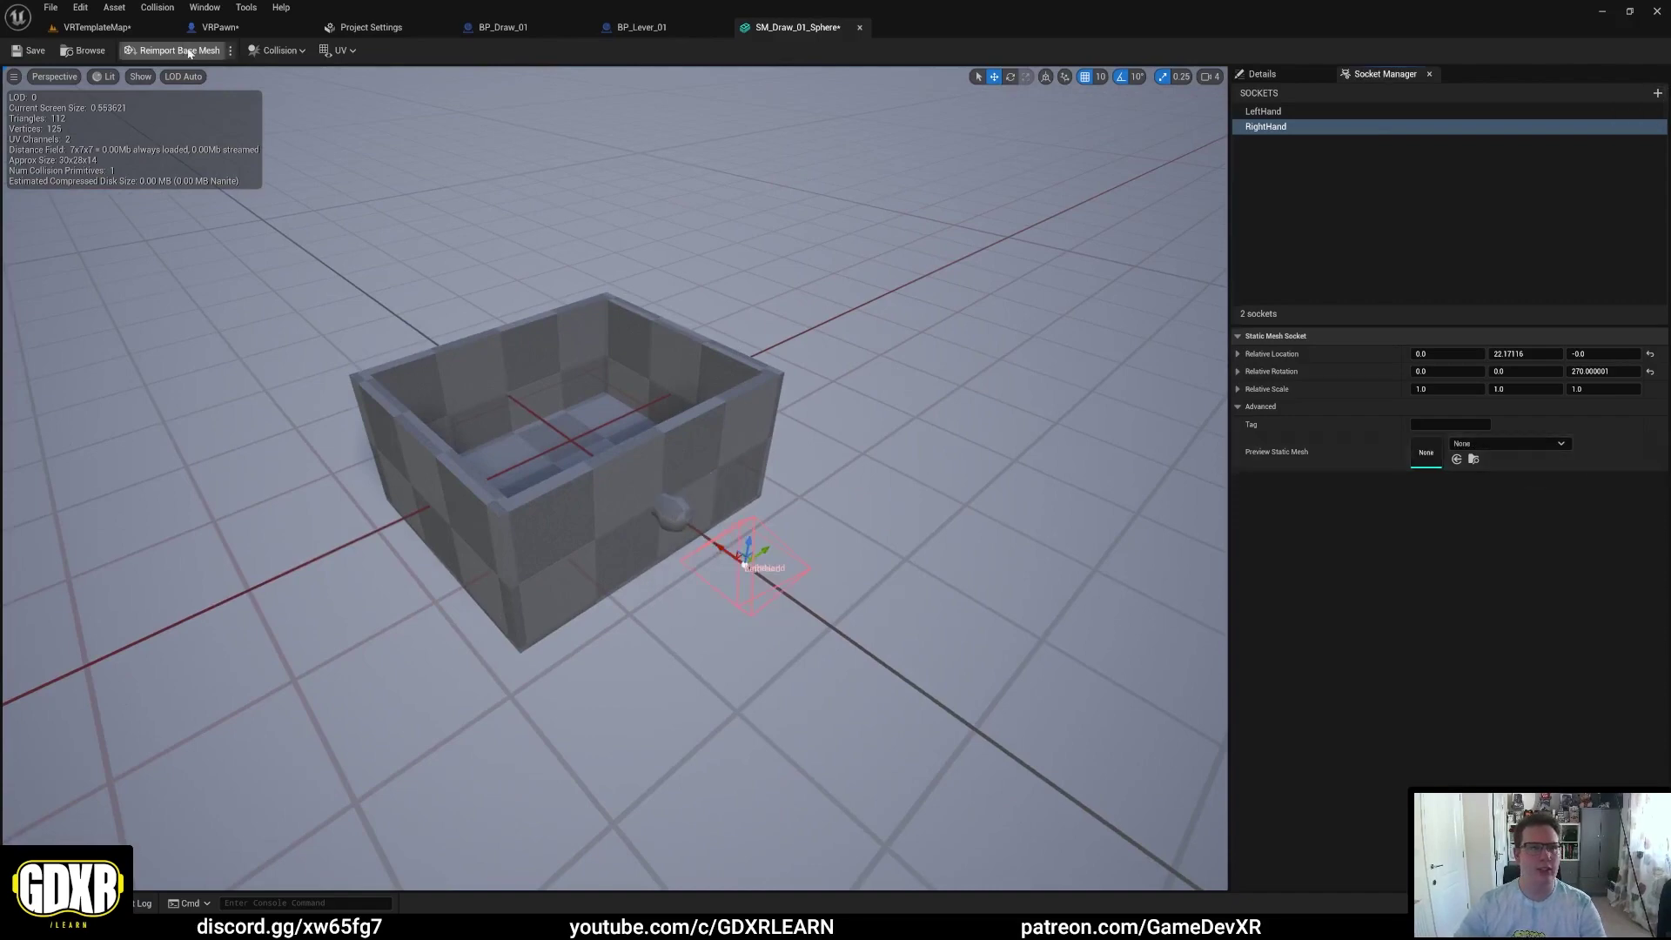
Step: Open the SM_Sword_01 mesh from StaticMeshes/Weapons and inspect the RightHand and LeftHand sockets at its grip
left_click(96, 27)
right_click_drag(671, 278, 565, 279)
left_click(397, 519)
key("f")
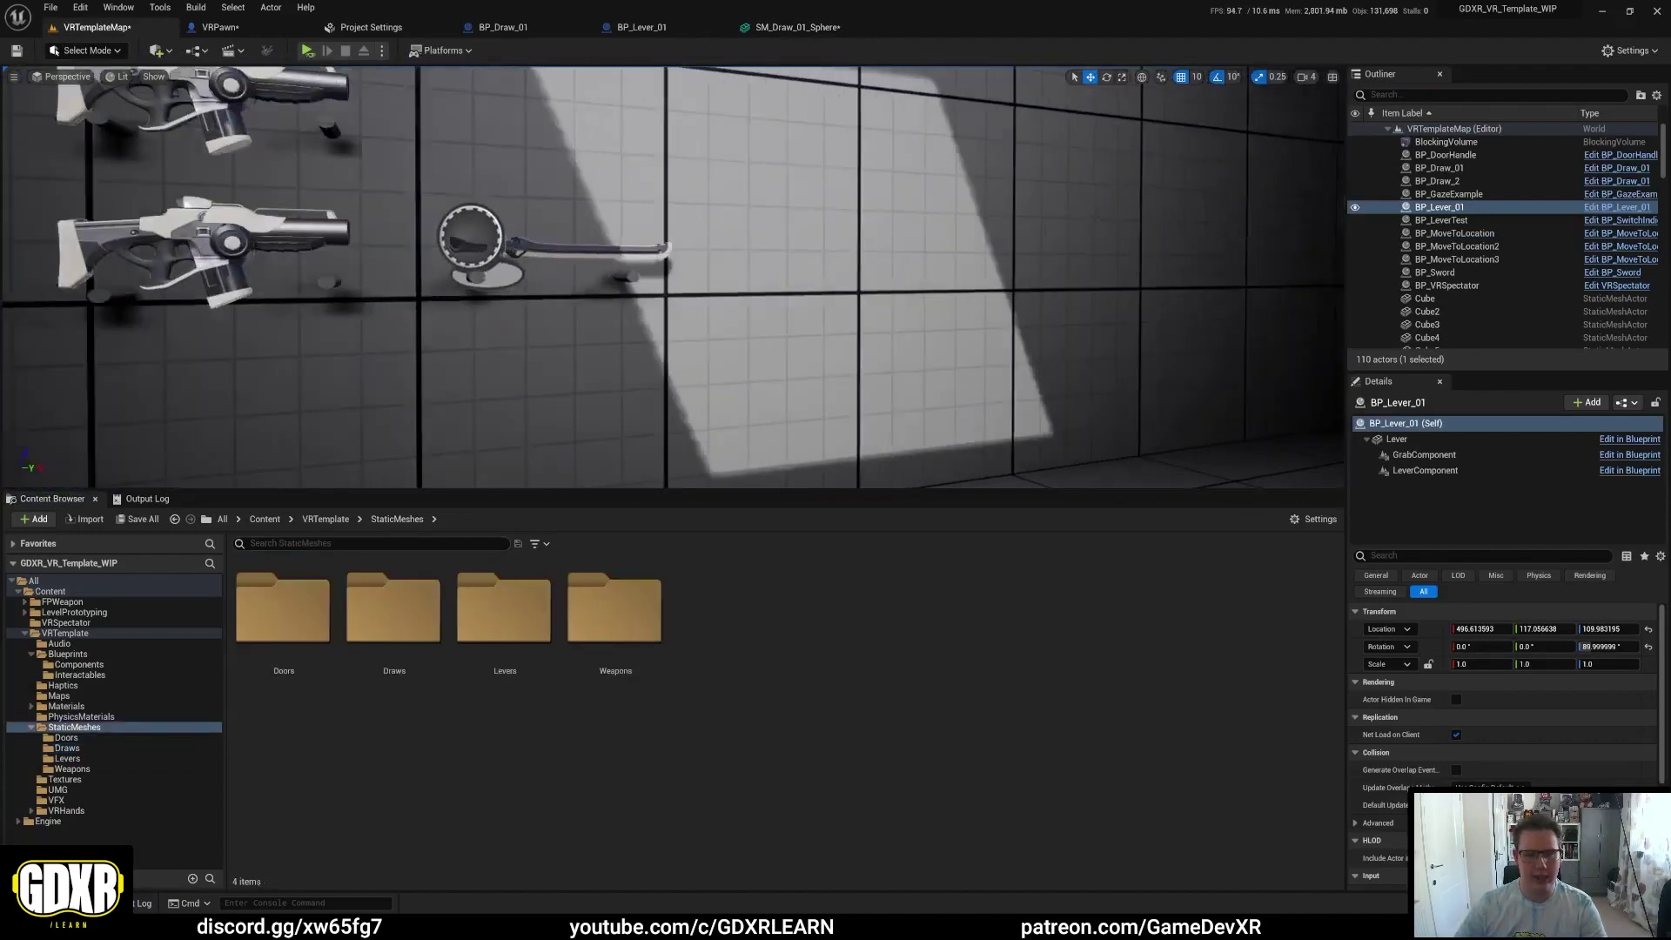
left_click(607, 633)
double_click(607, 633)
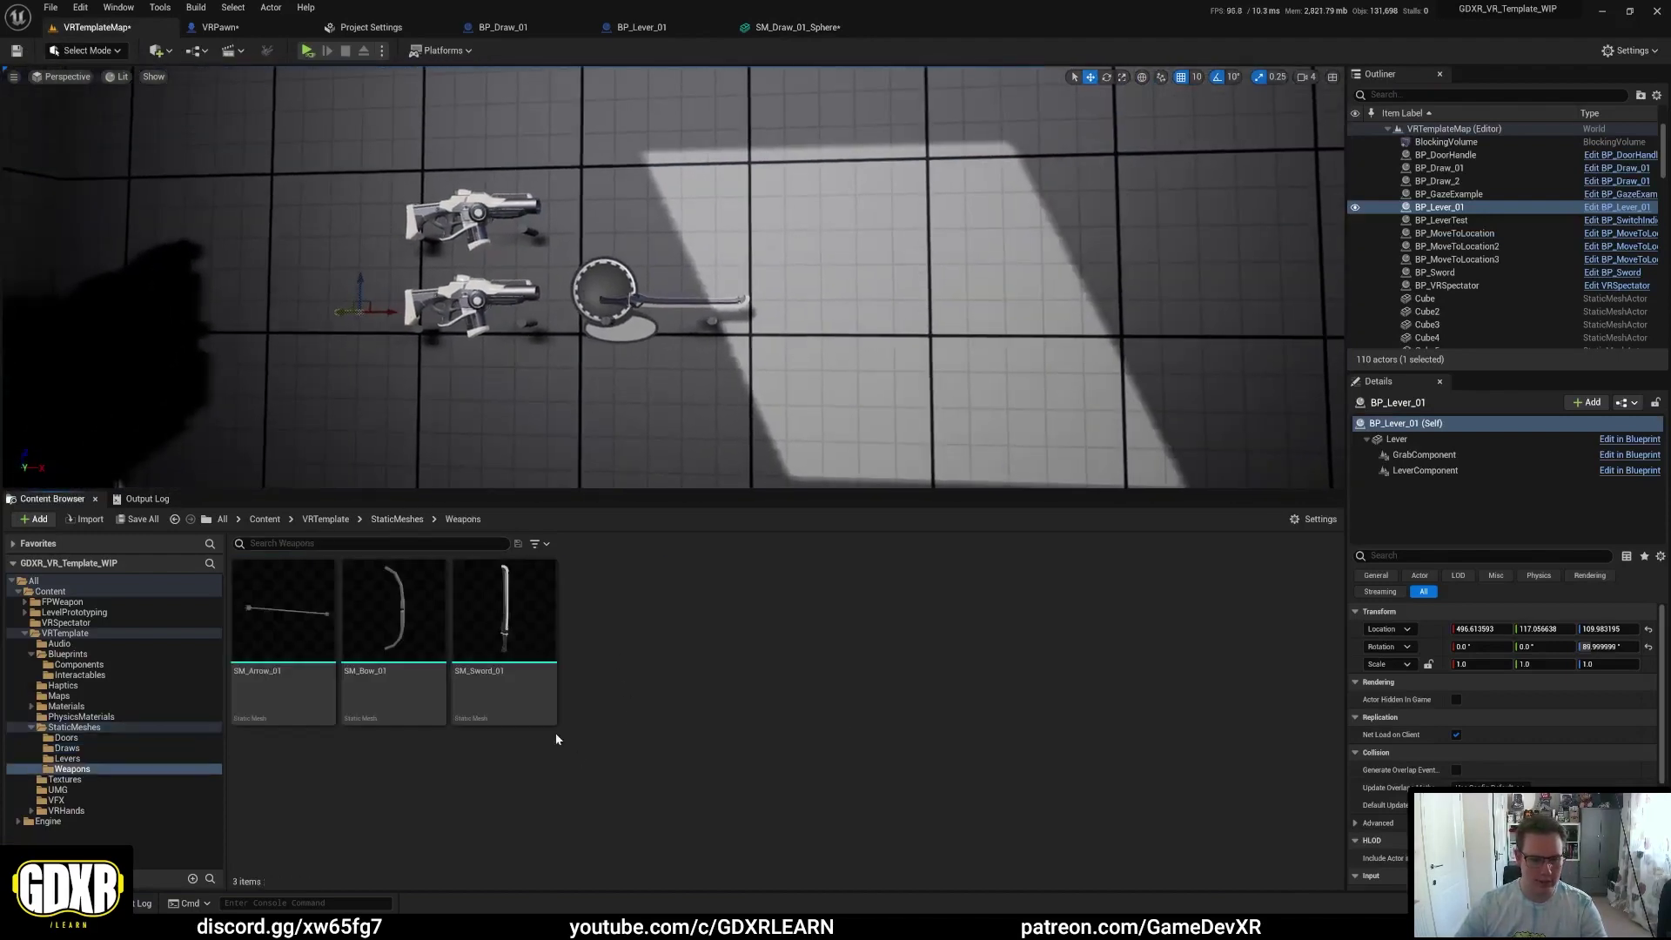
double_click(510, 623)
left_click_drag(609, 470, 696, 576)
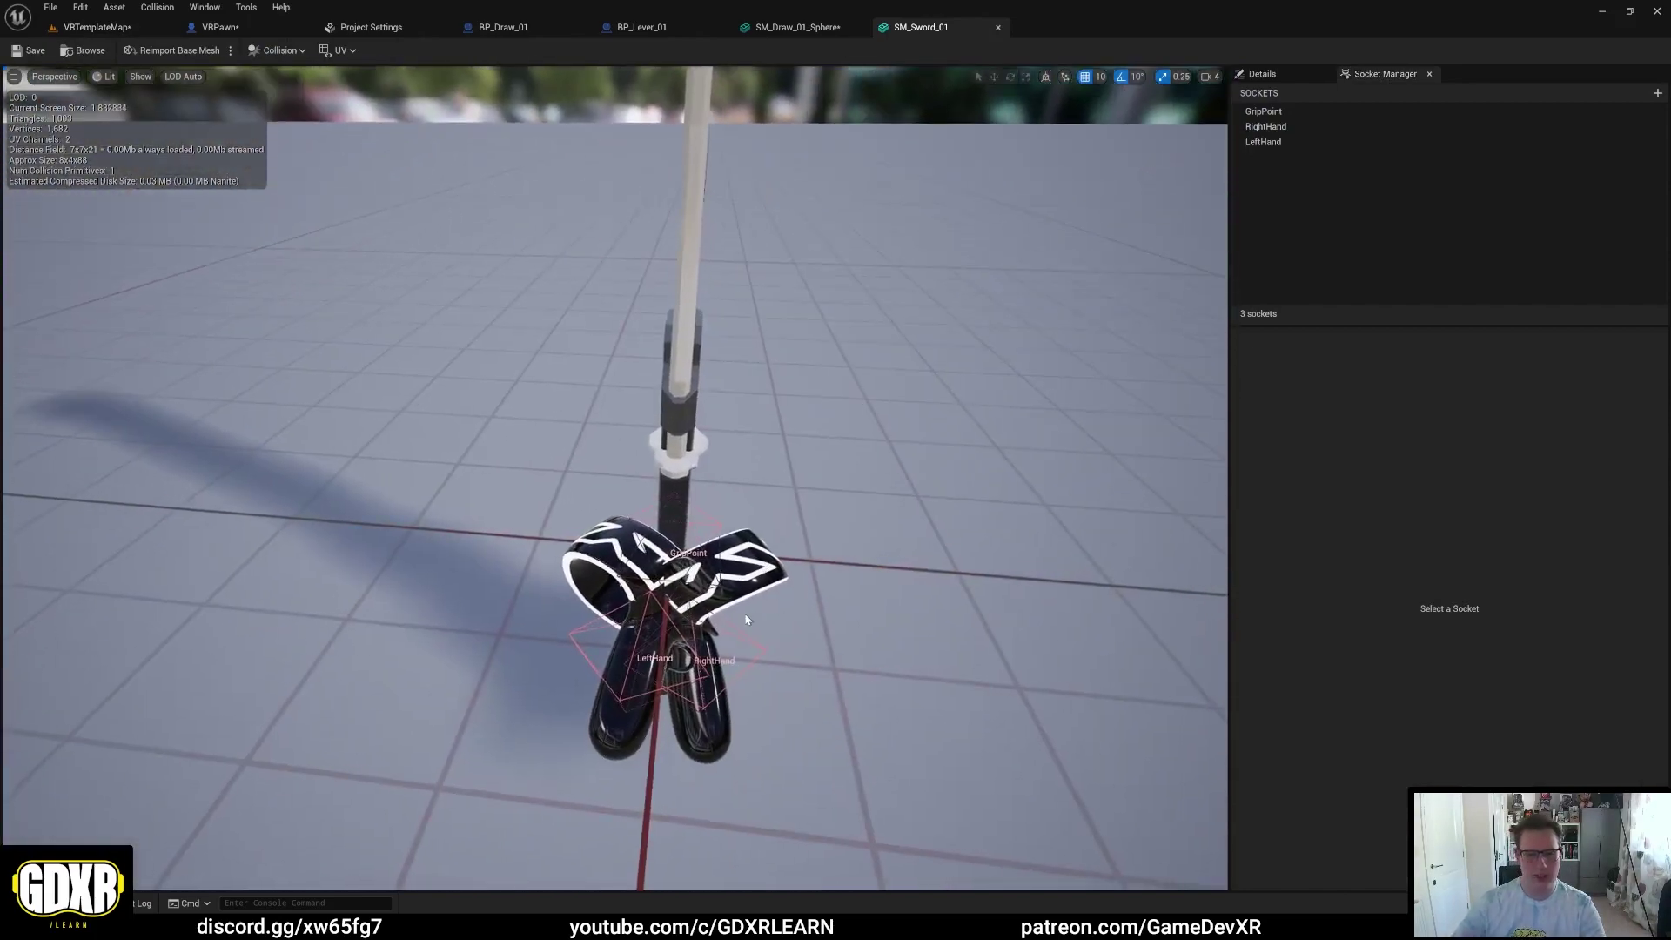
left_click(1267, 128)
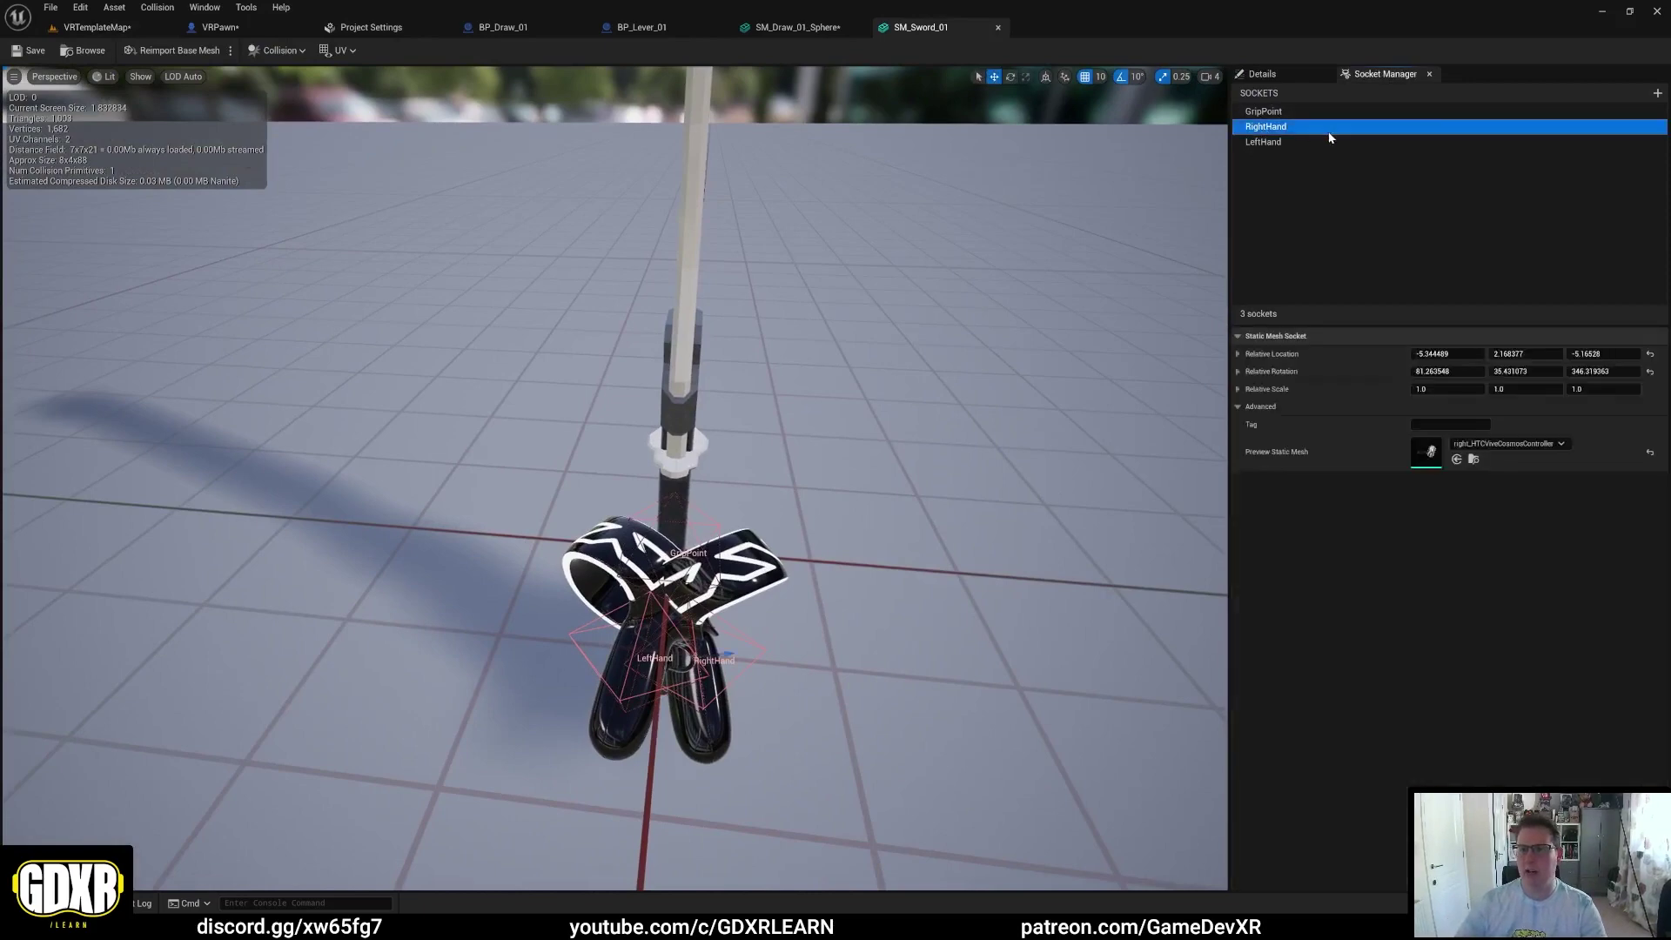
left_click(1263, 144)
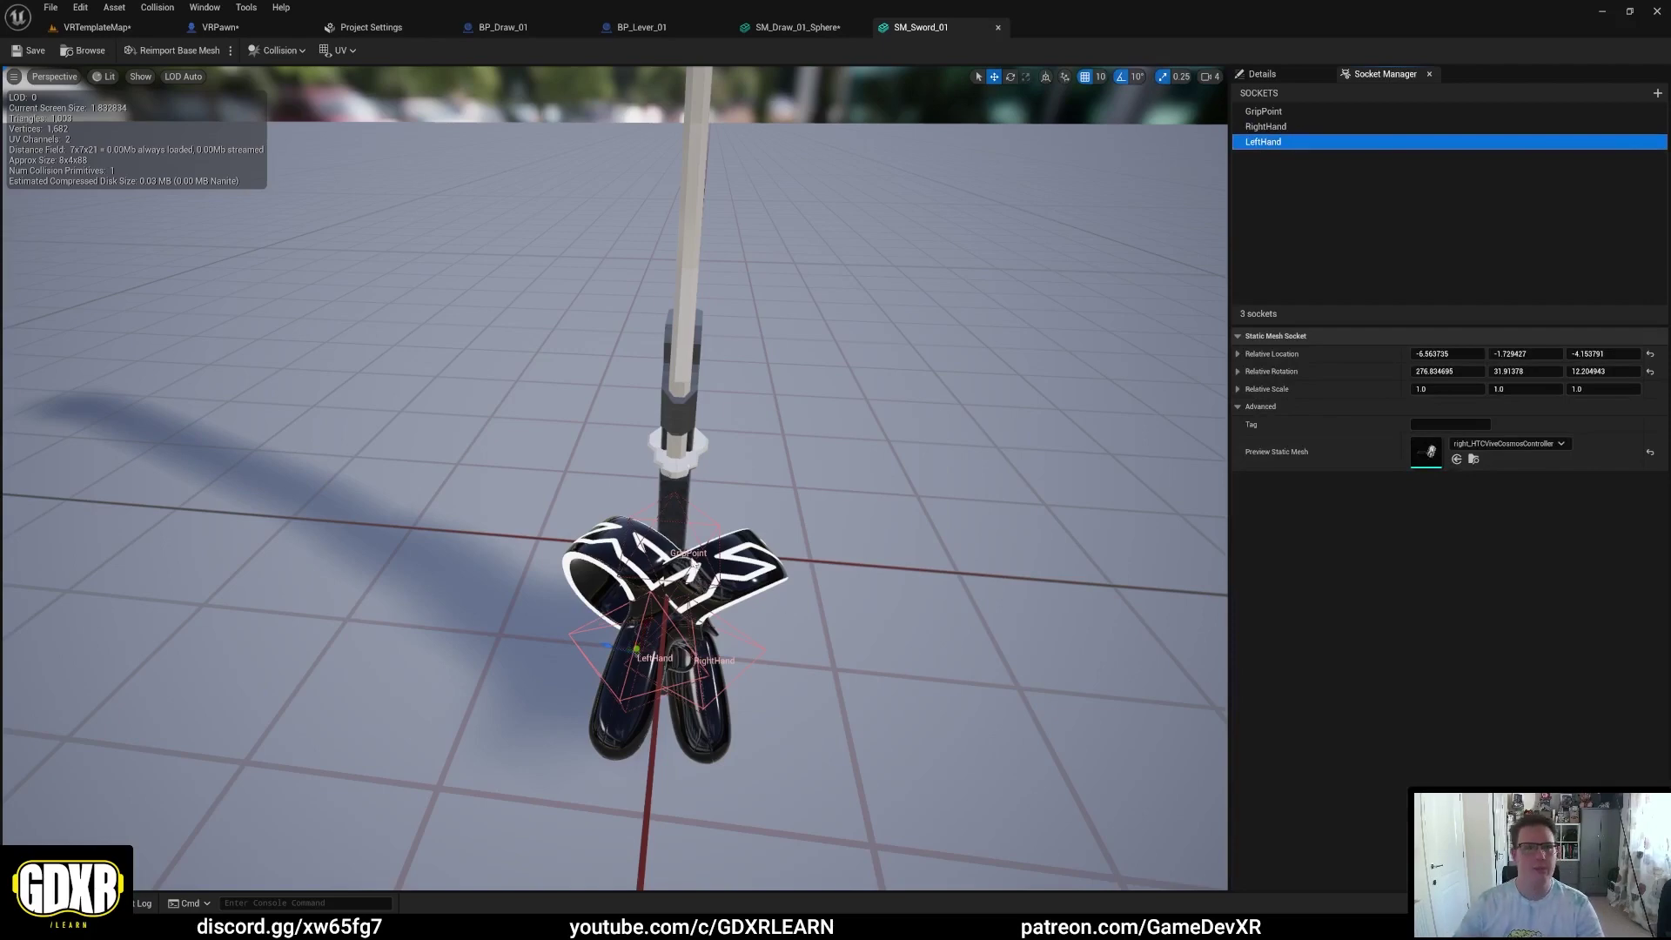
Step: Close the sword mesh, drawer mesh, BP_Lever_01 and BP_Draw_01 editors and return to VRTemplateMap
left_click(998, 27)
left_click(860, 28)
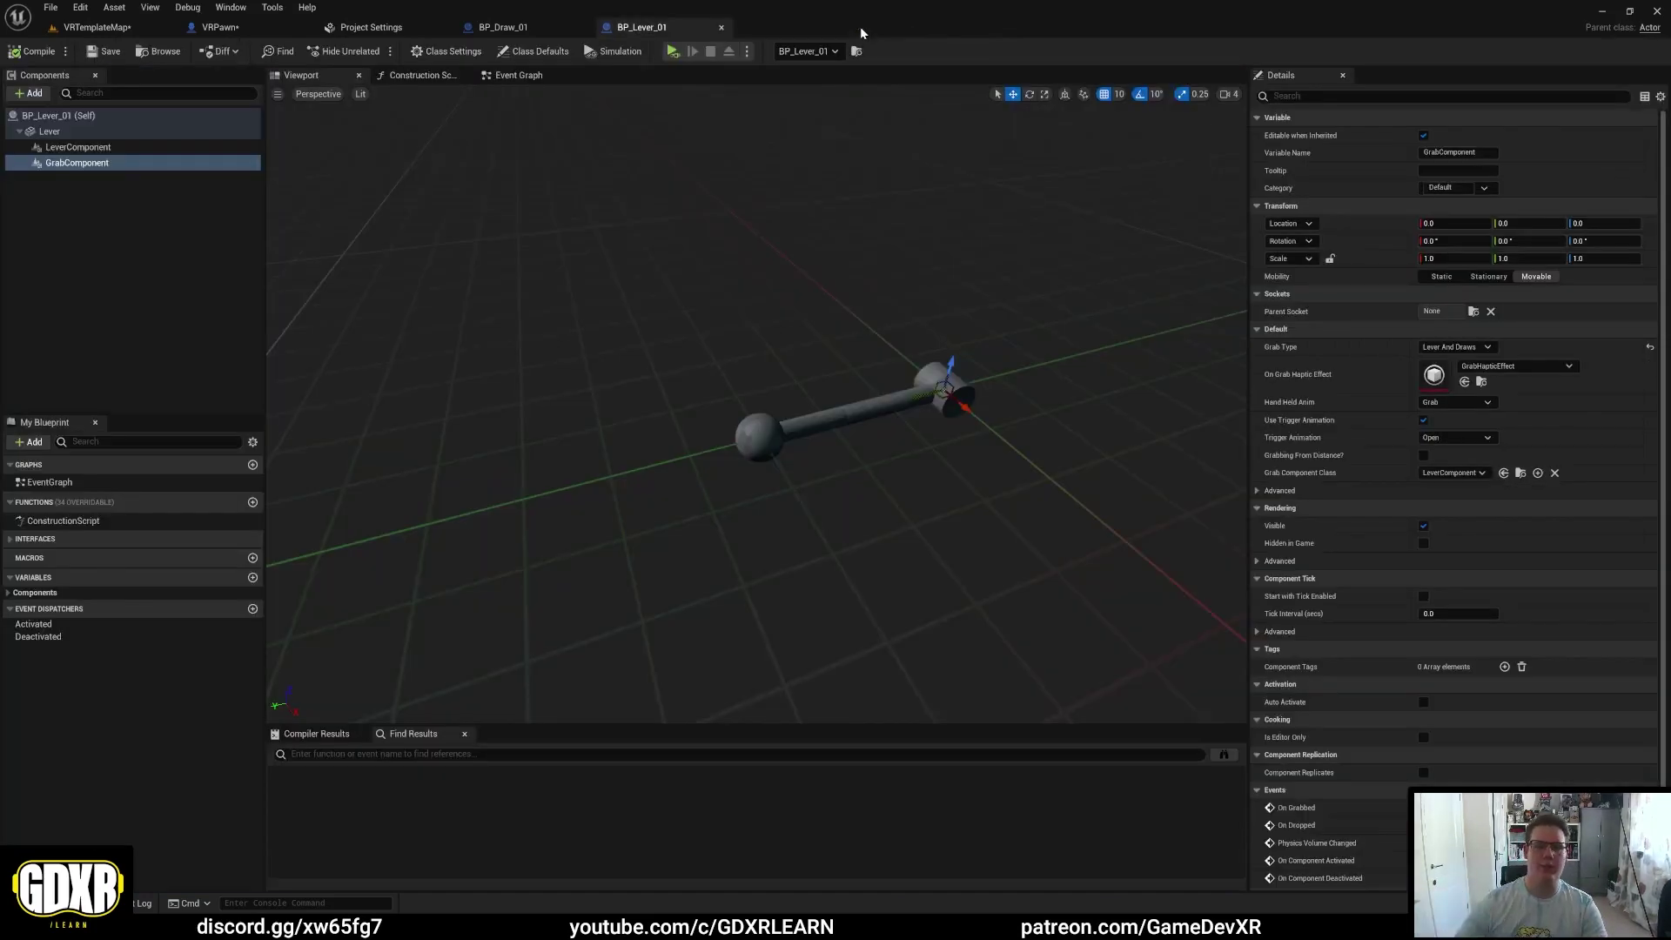
left_click(722, 28)
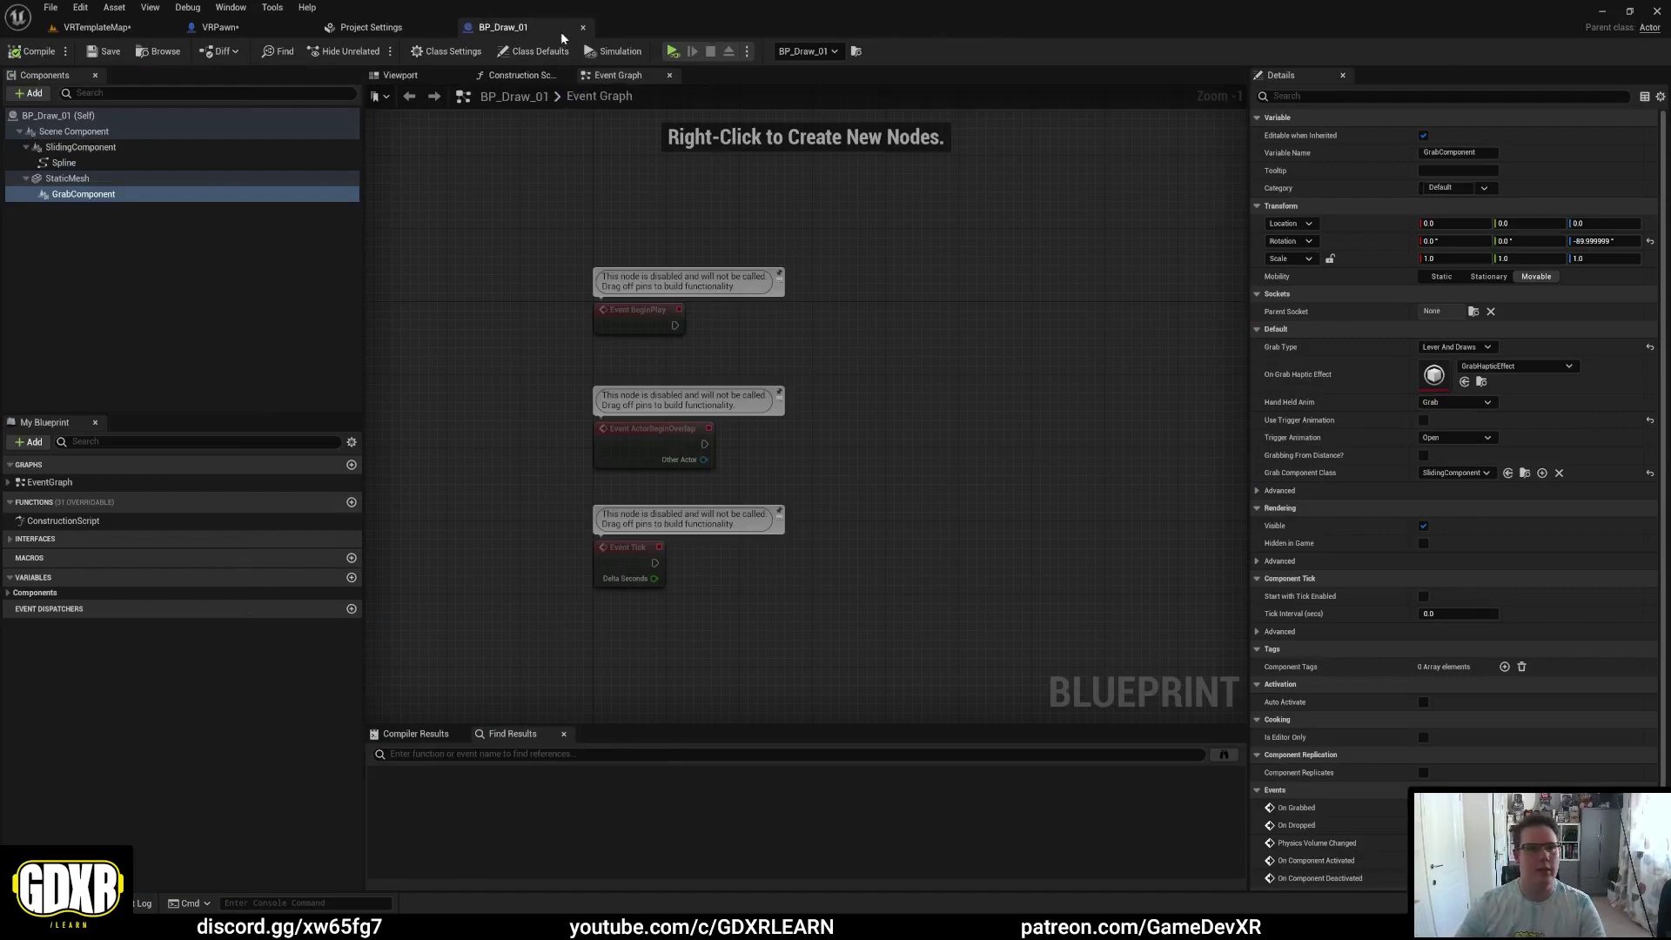
left_click(582, 27)
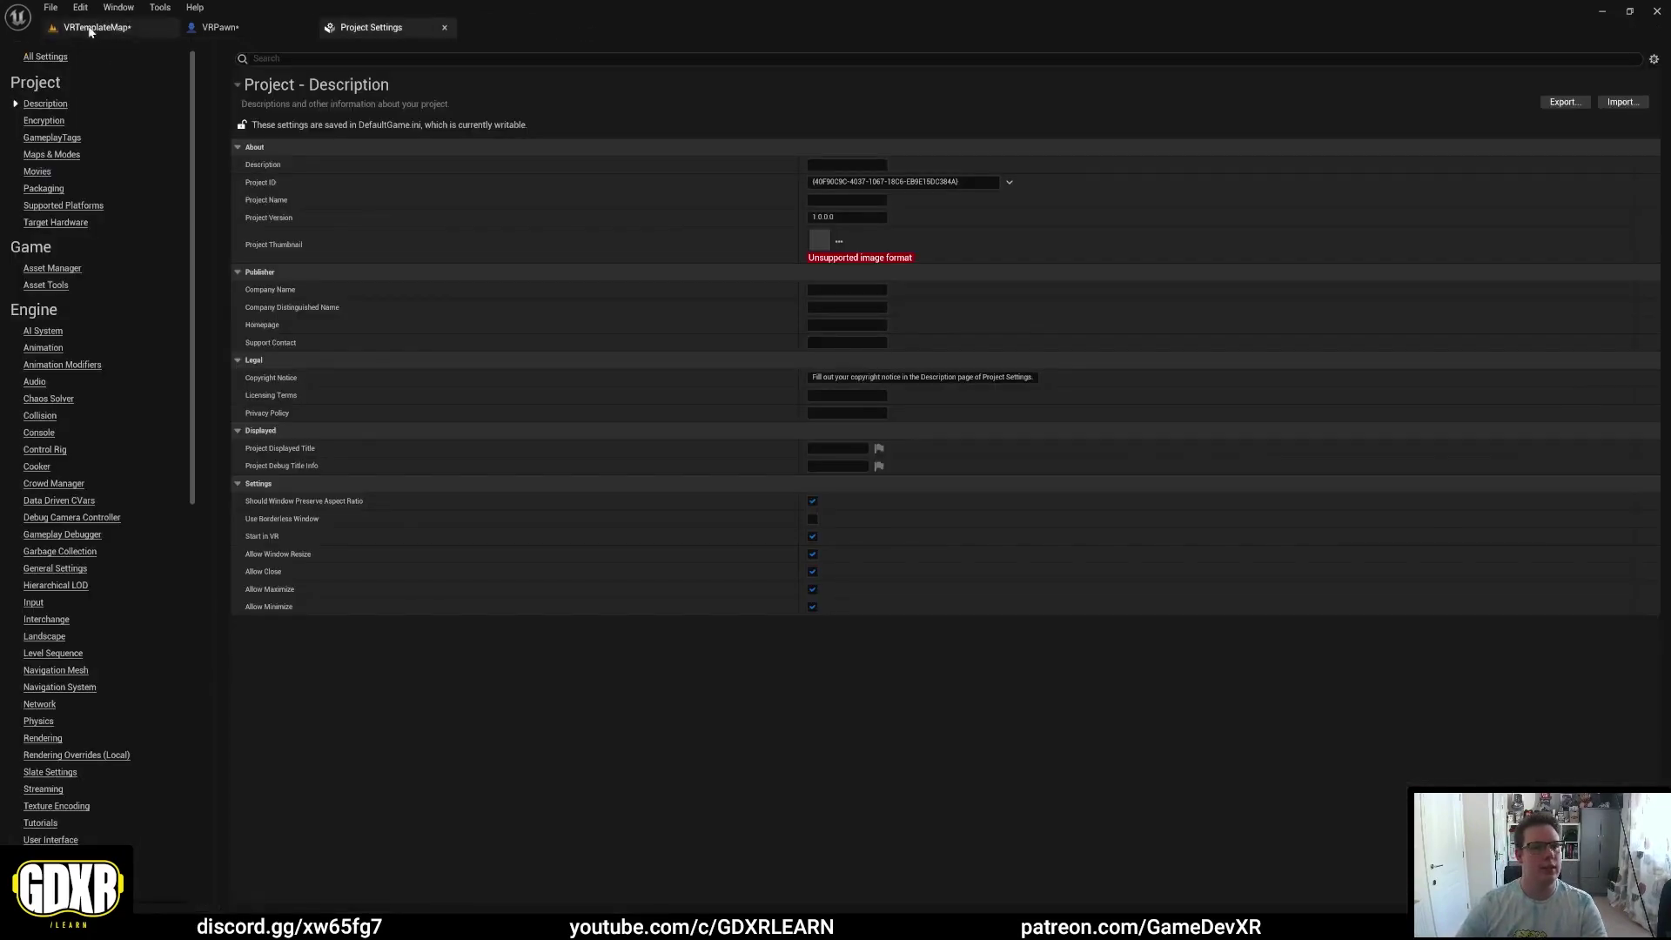
left_click(89, 28)
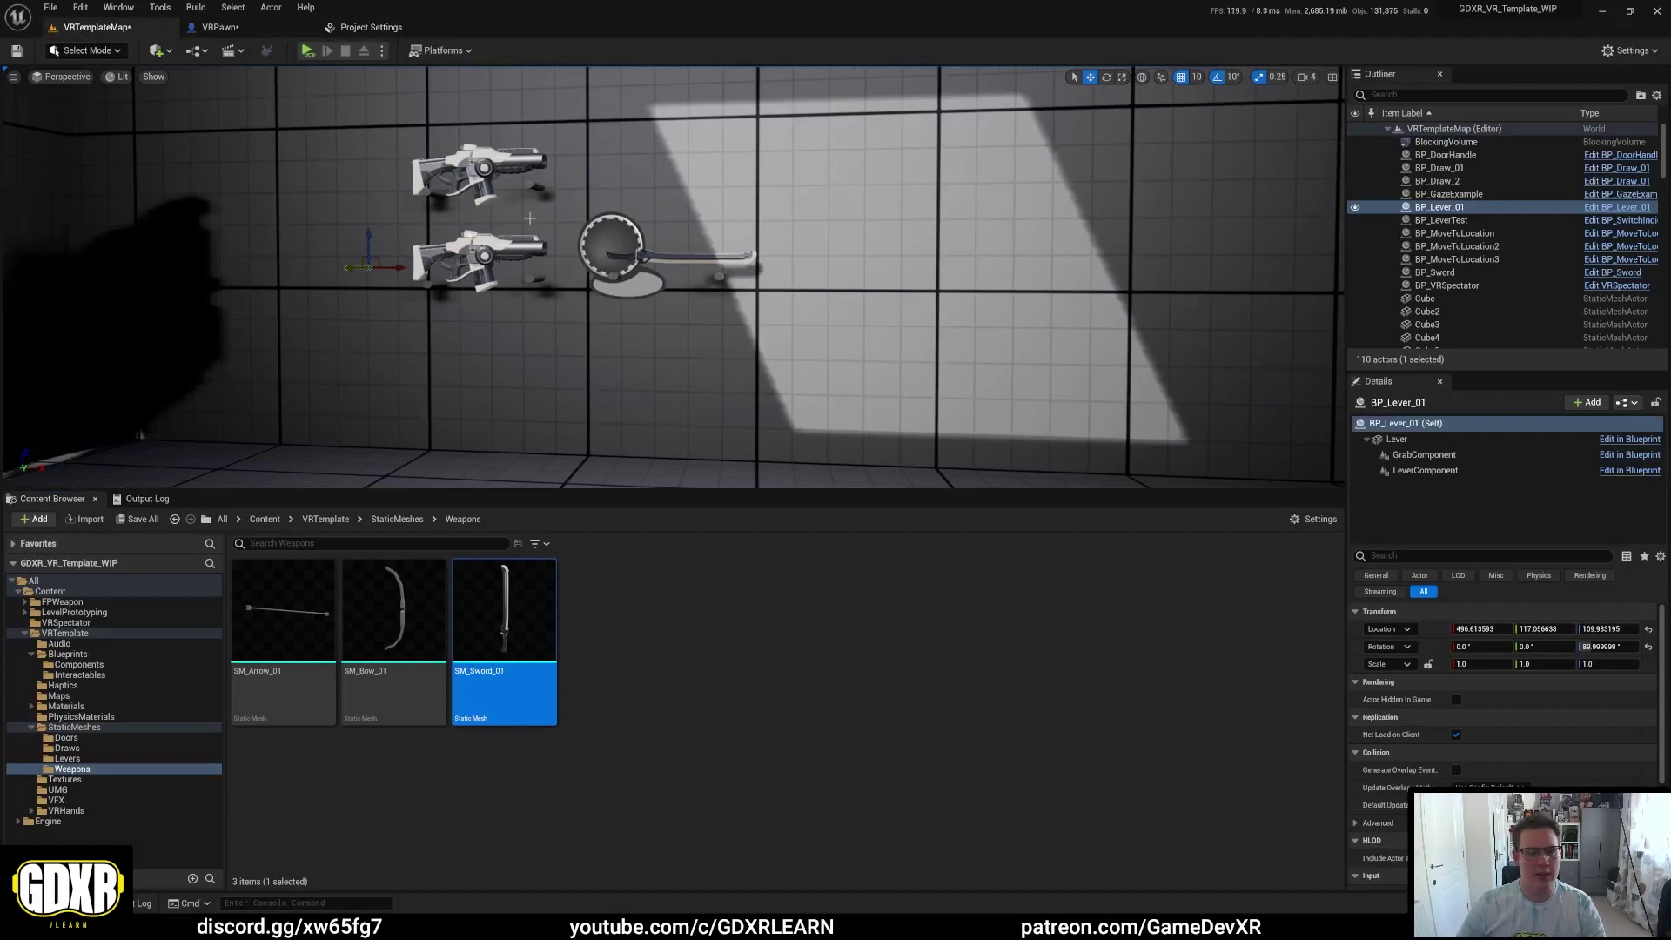
Step: Select the GrabComponent of the wall-mounted BP_Sword in the level and view it up close with its rotation gizmo
left_click(623, 256)
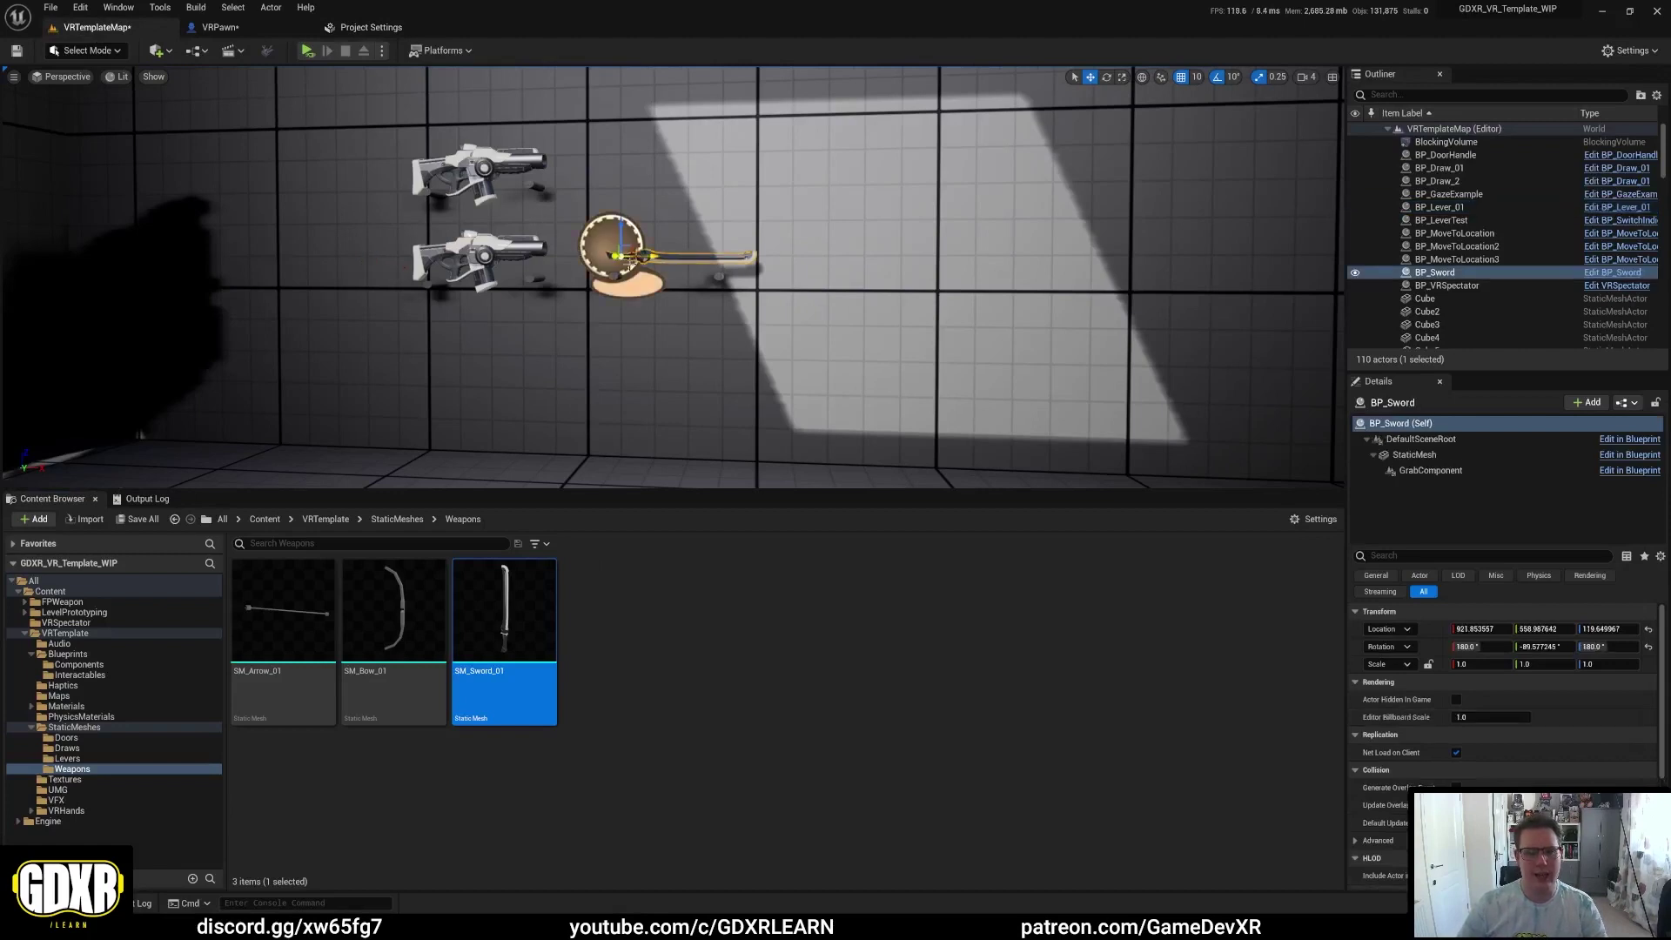
left_click(1419, 472)
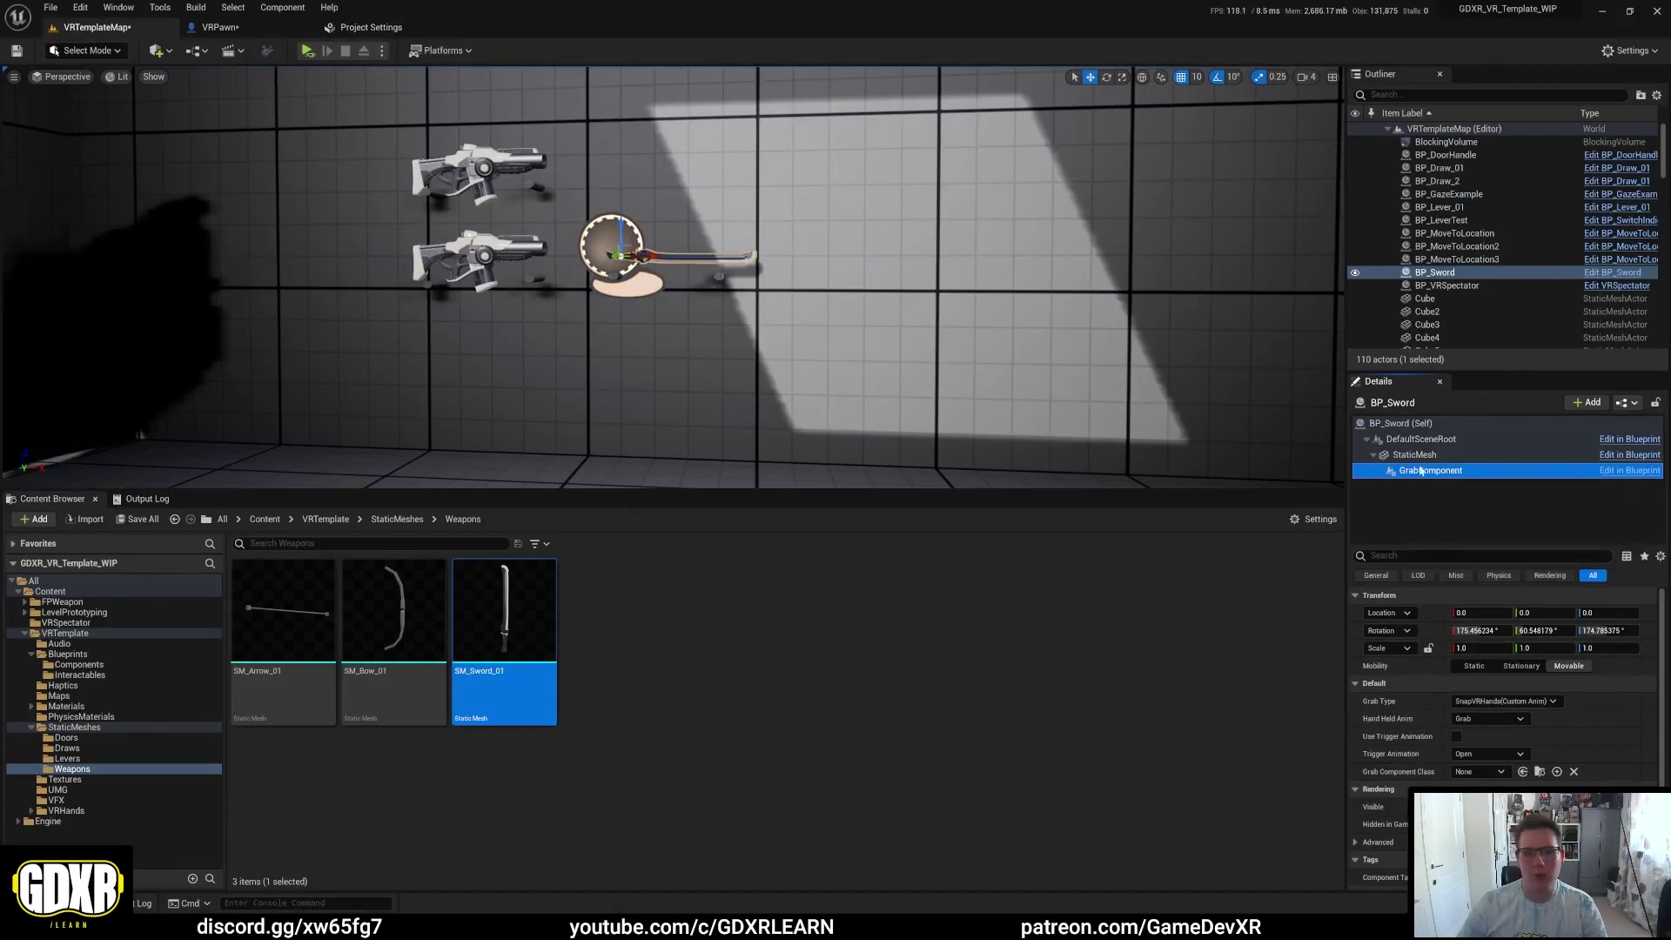
key("f")
key("r")
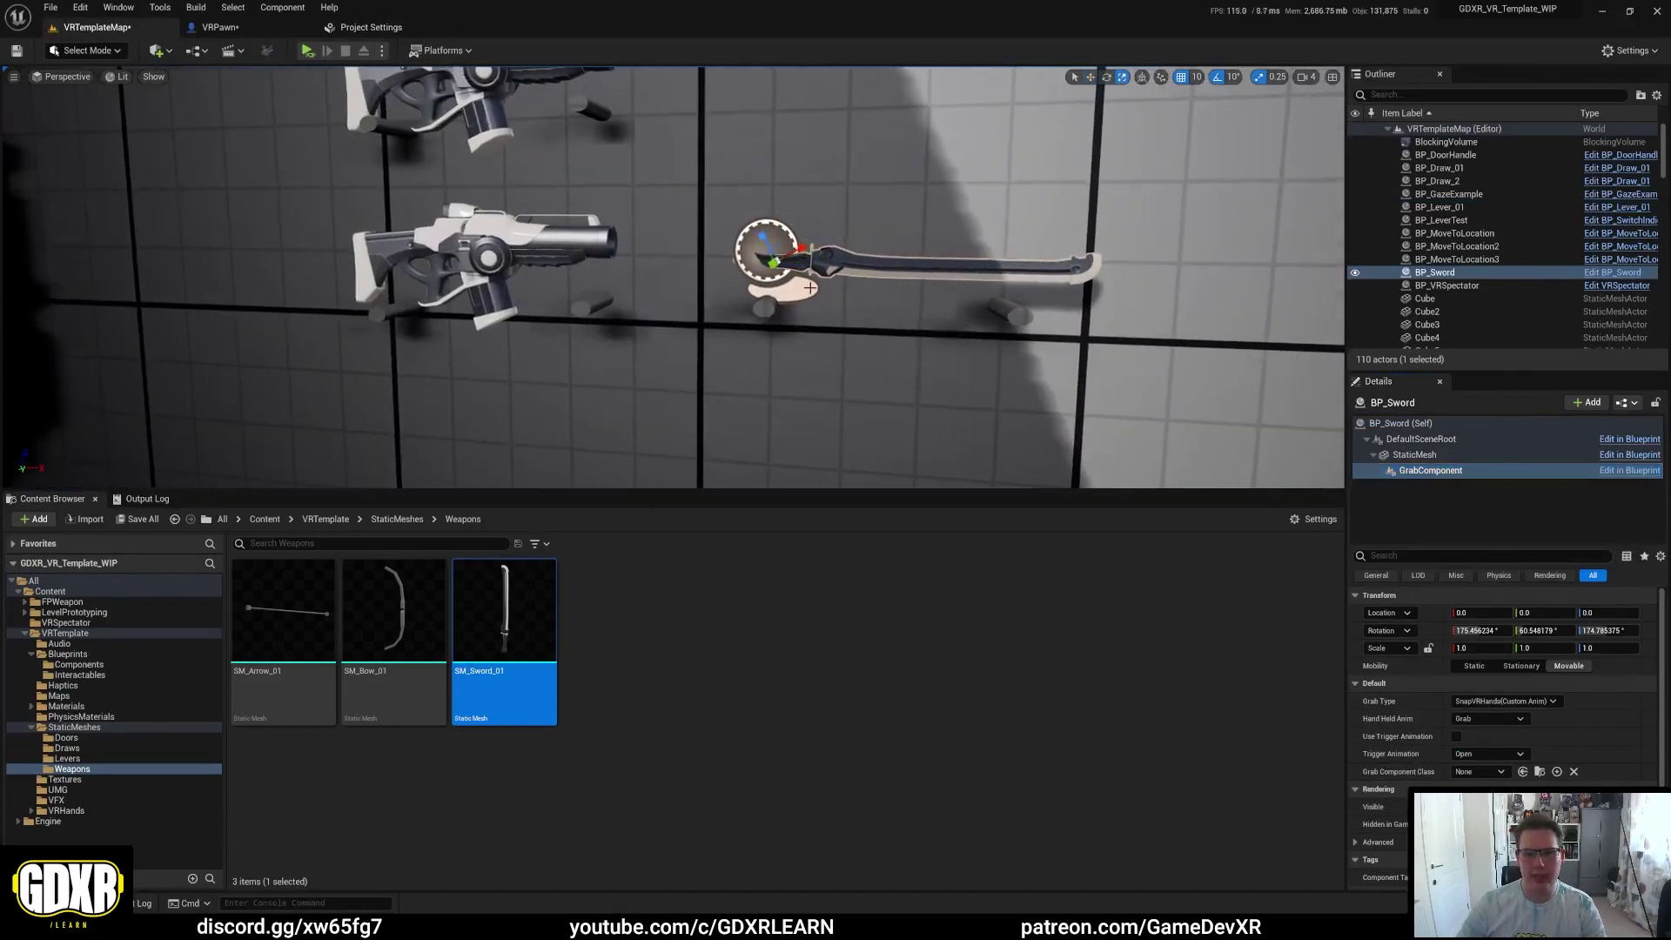
key("e")
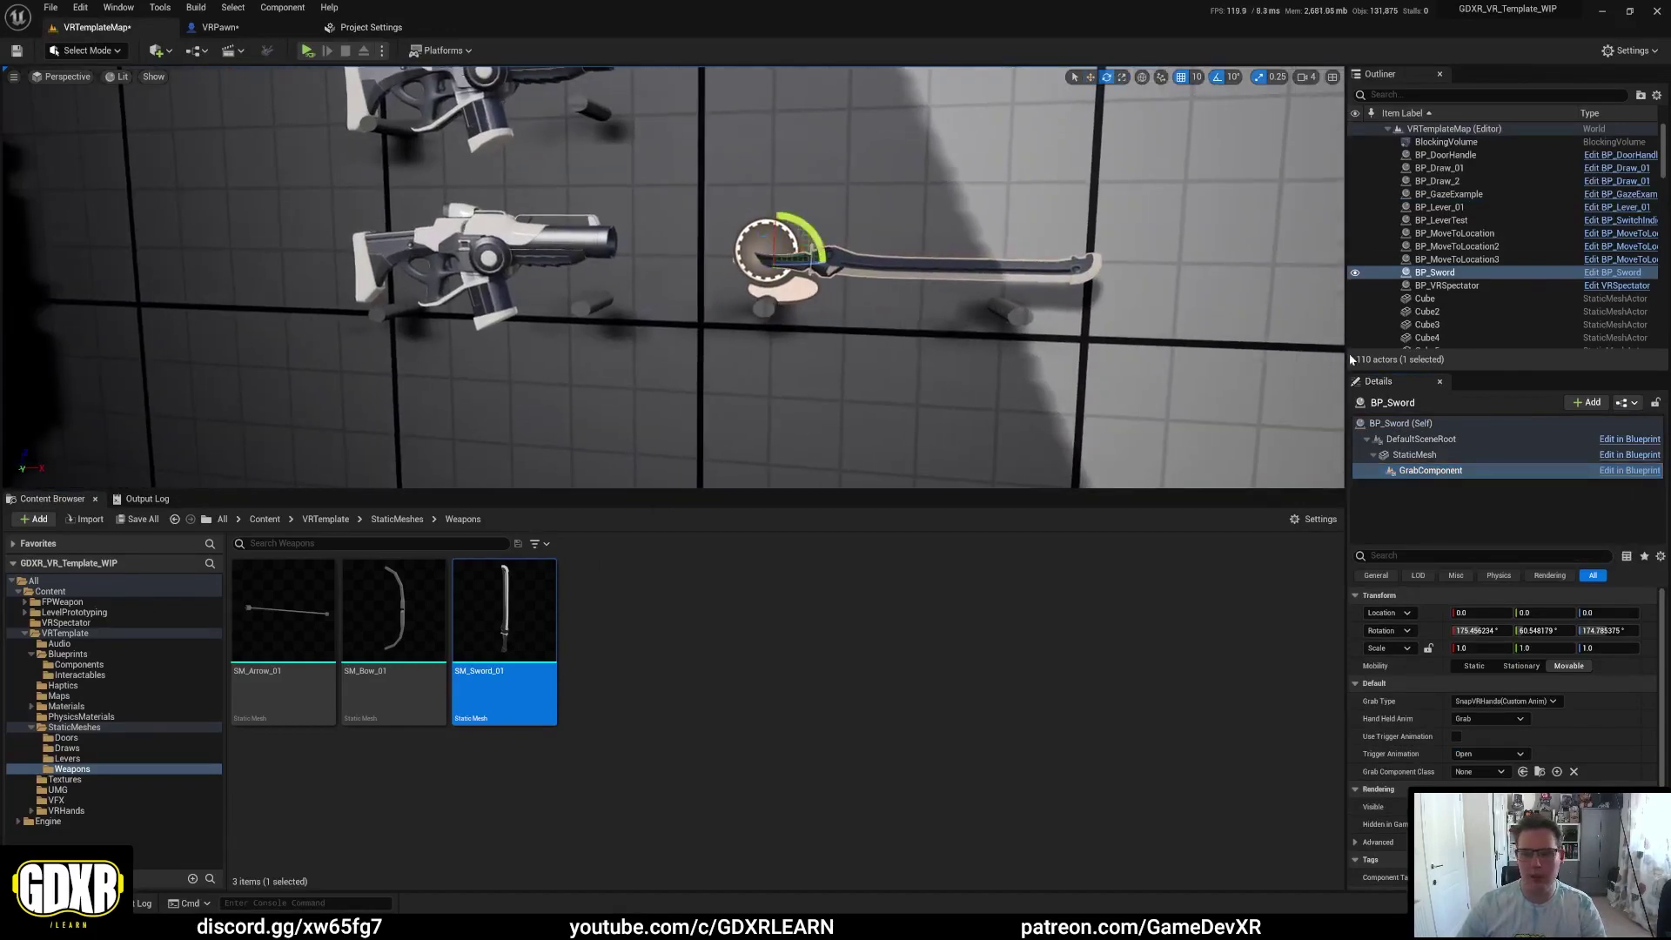
Step: In the BP_Sword blueprint, rotate the GrabComponent slightly at the sword's grip and return to VRTemplateMap
left_click(1613, 272)
left_click(413, 81)
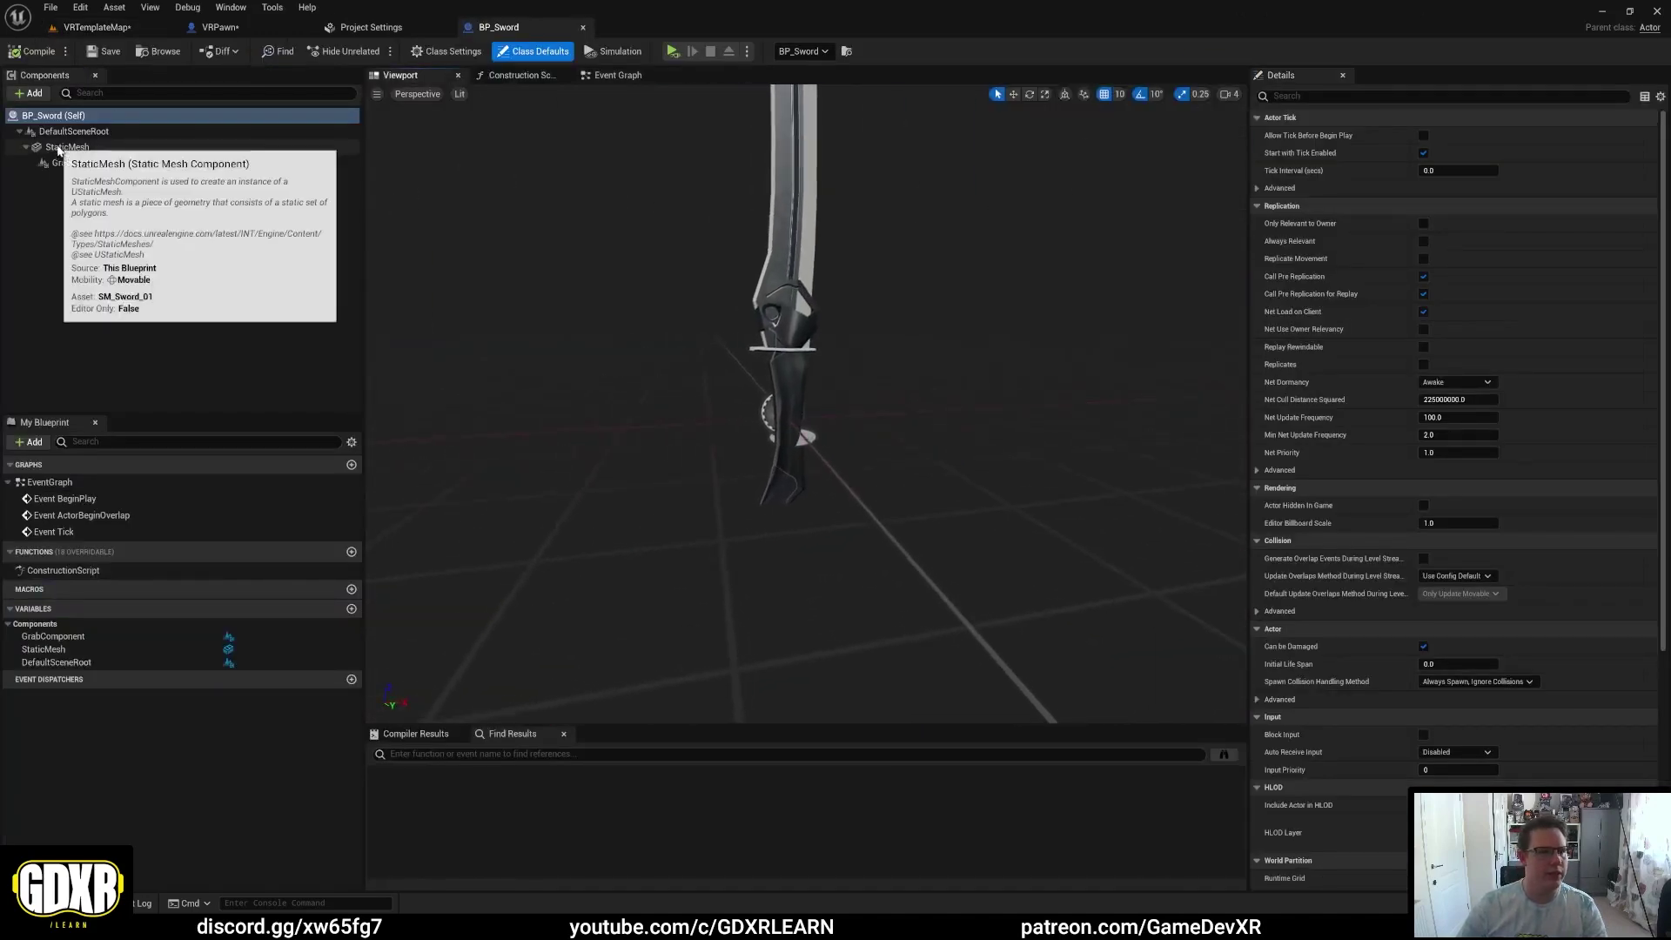
left_click(69, 163)
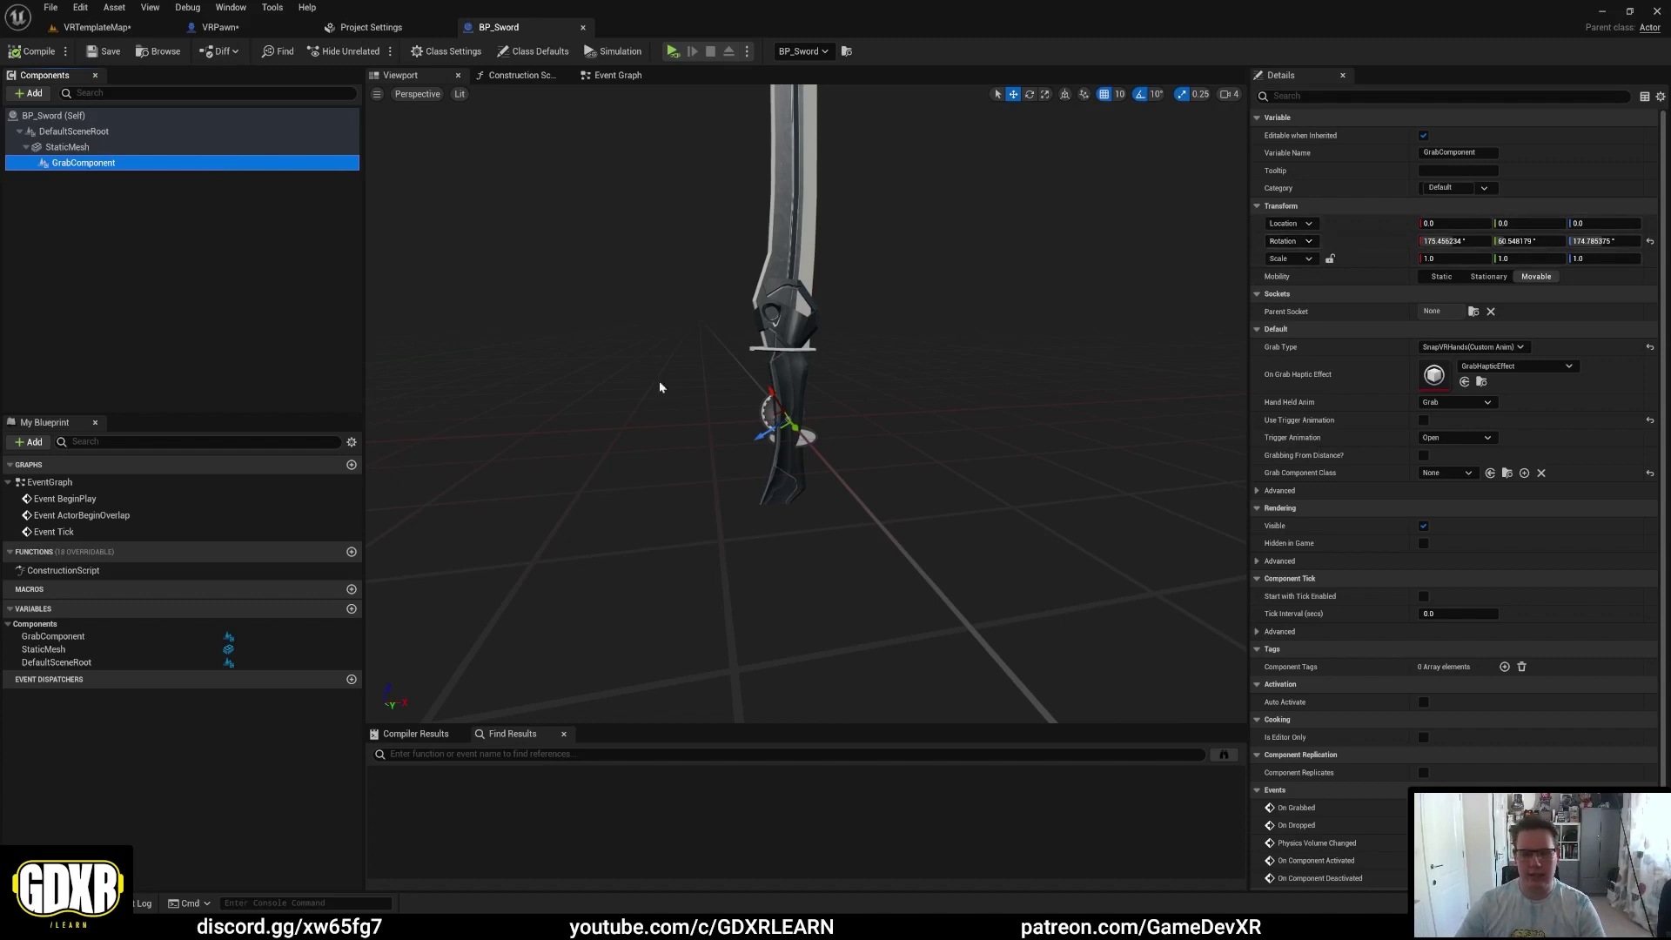
key("e")
left_click_drag(766, 361, 737, 390)
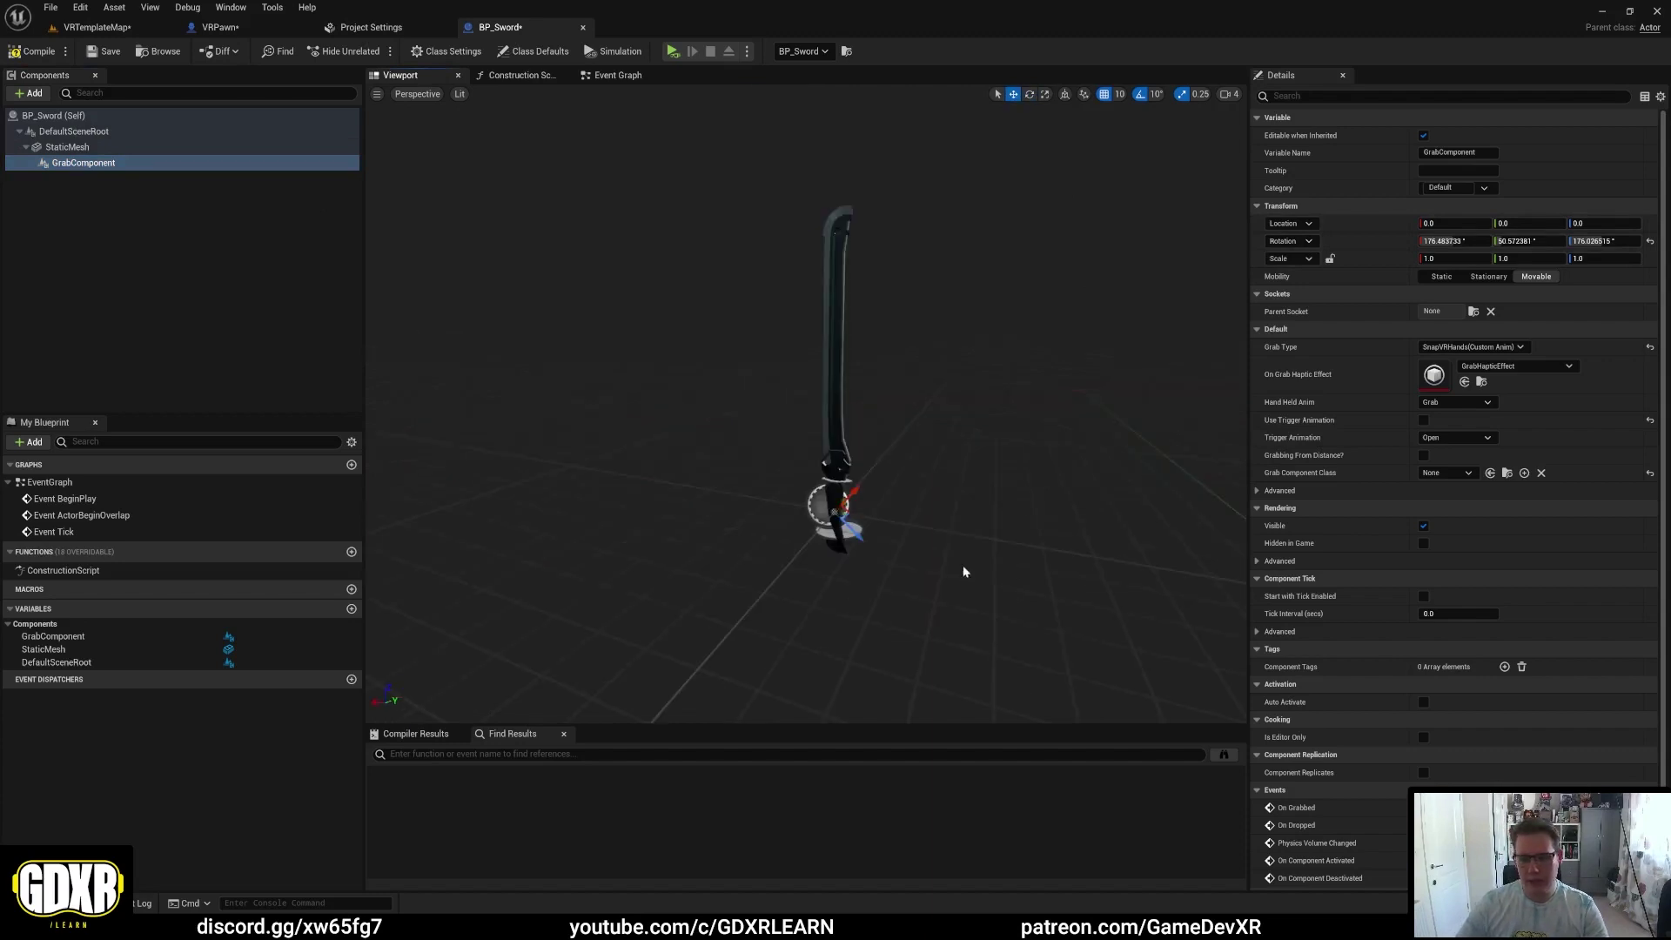
right_click_drag(963, 571, 1045, 576)
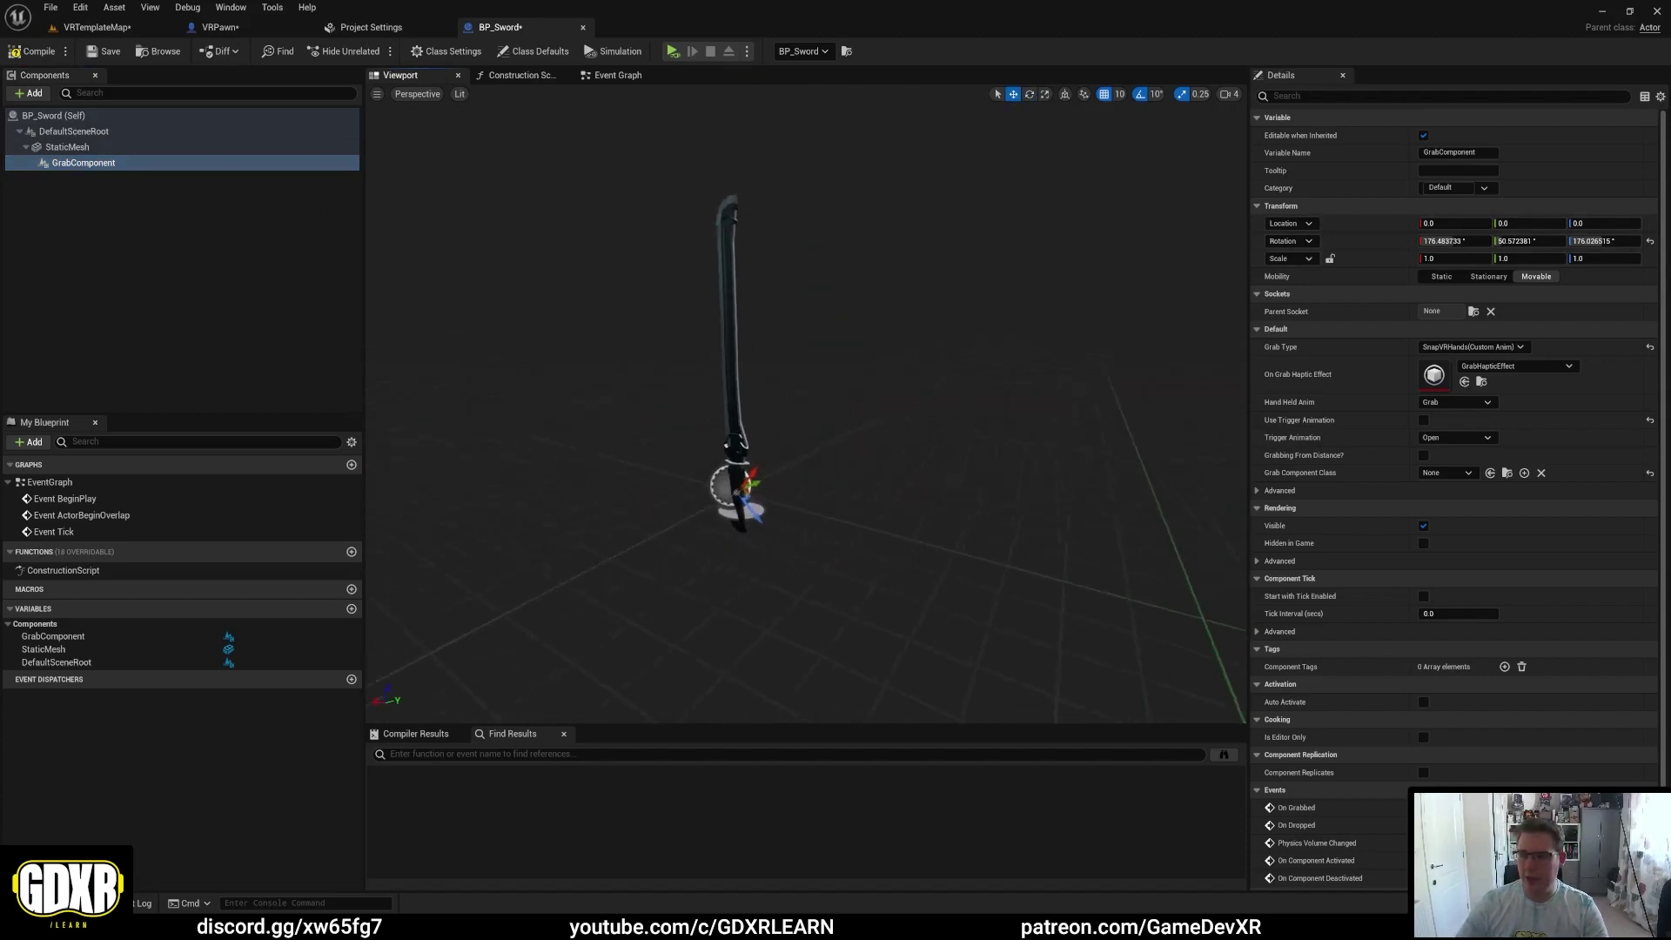
key("w")
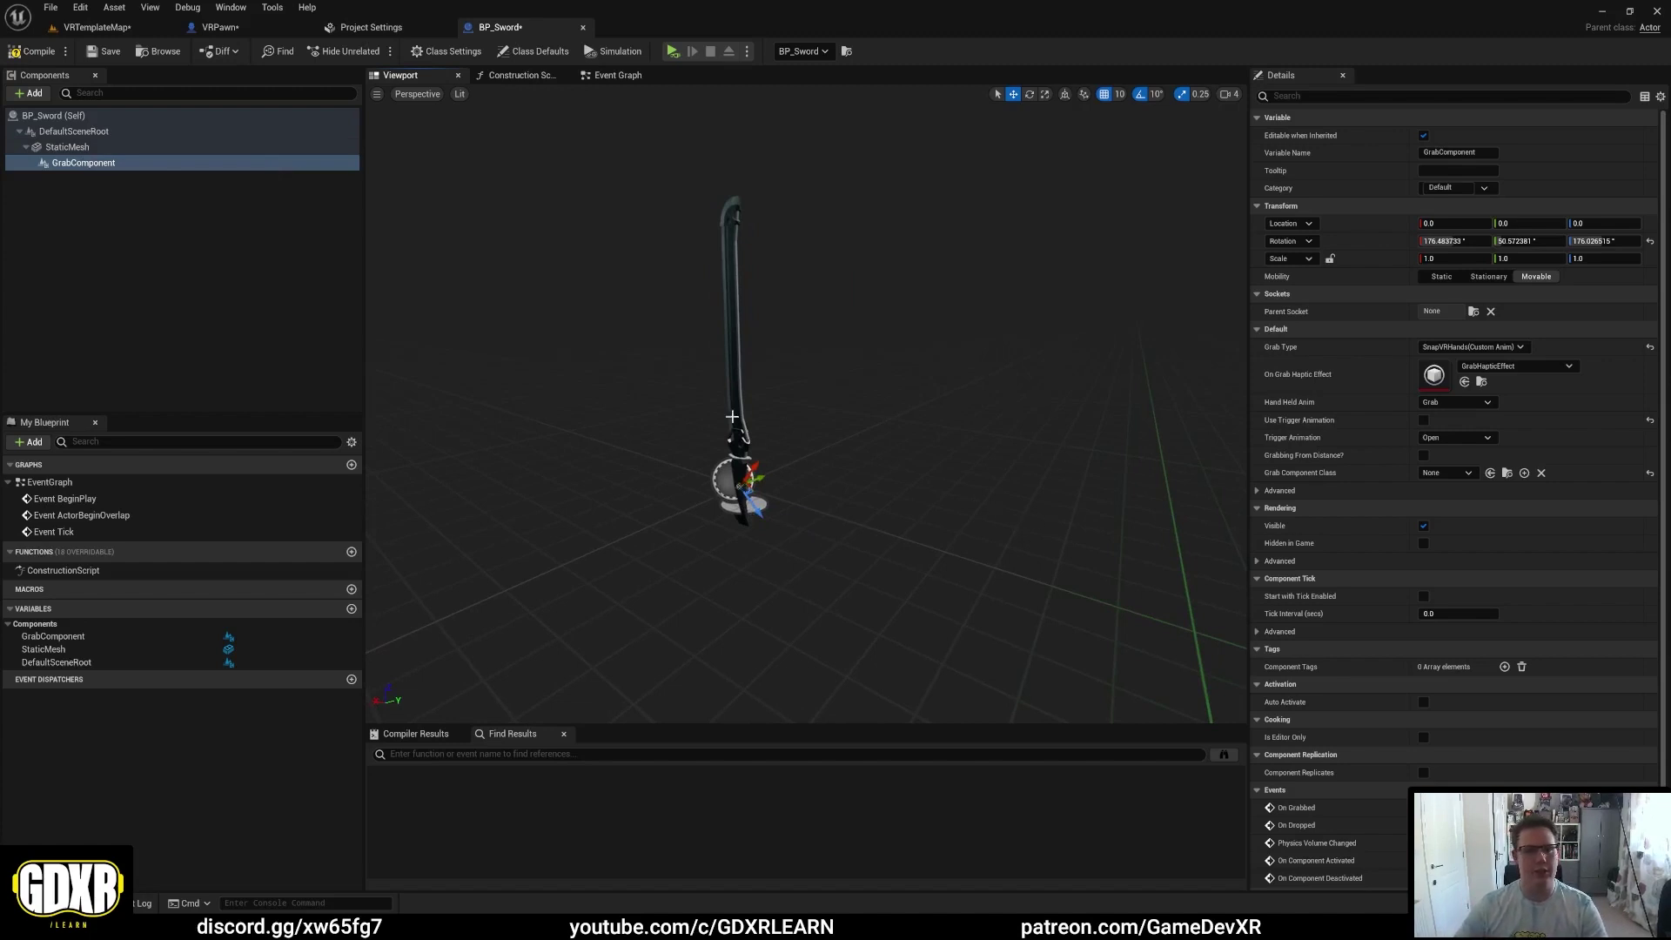
left_click(96, 27)
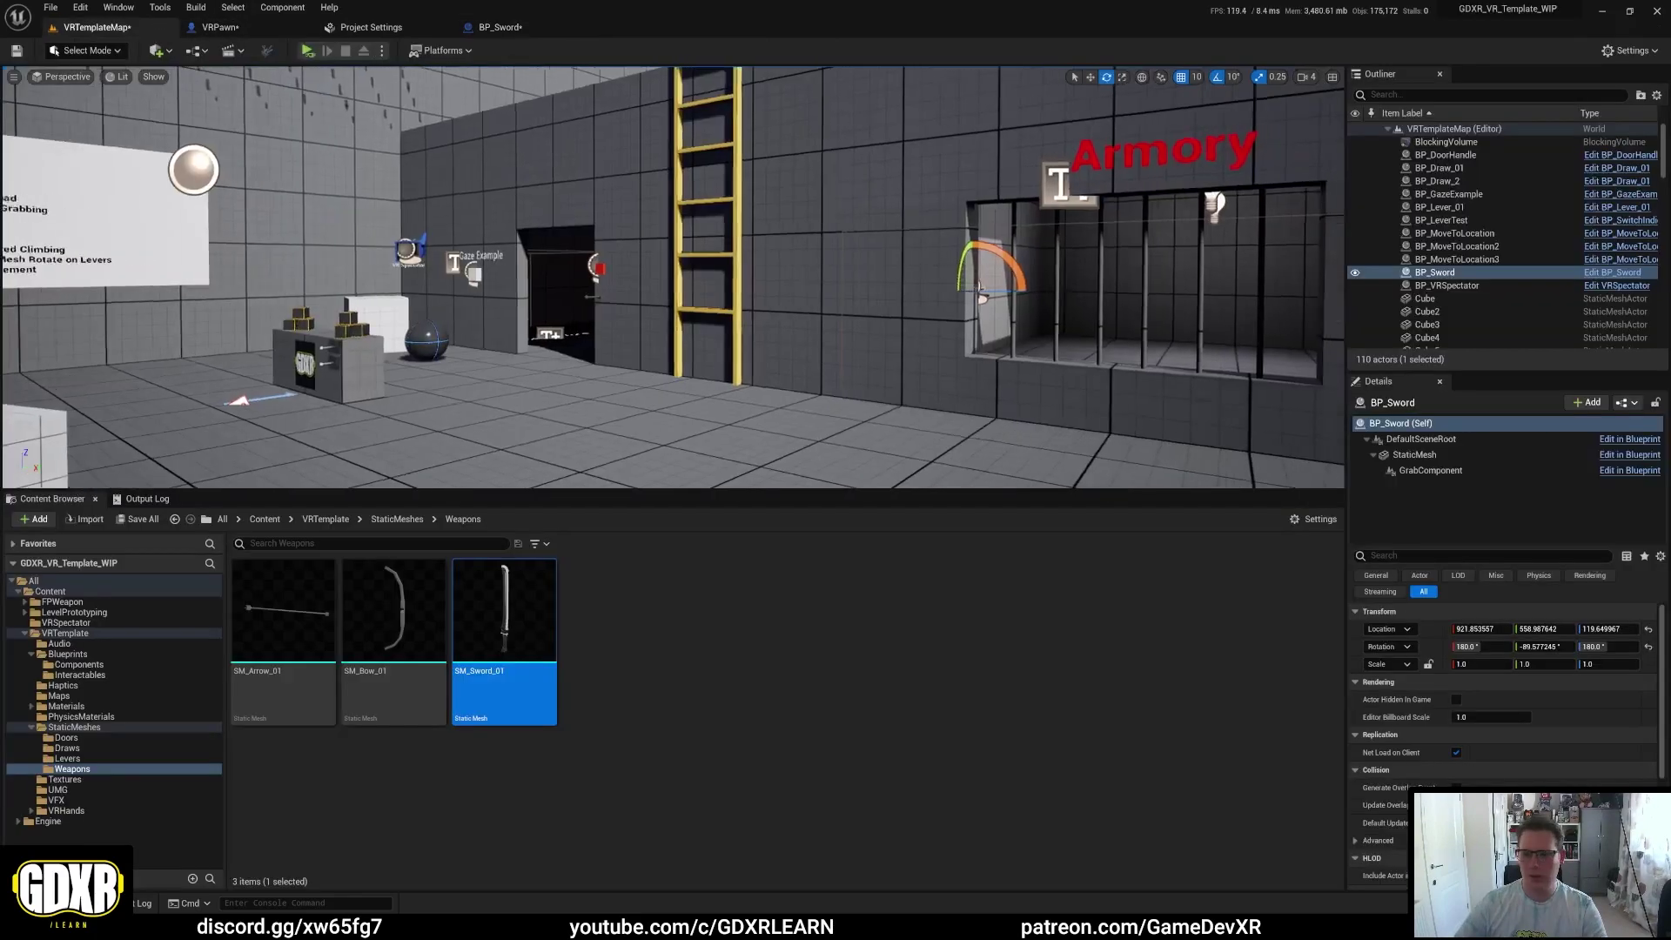
Step: Select the BP_DoorHandle beside the Armory window to view its components, and select the ladder's side rail Wall_16
right_click_drag(662, 348, 610, 357)
left_click(592, 365)
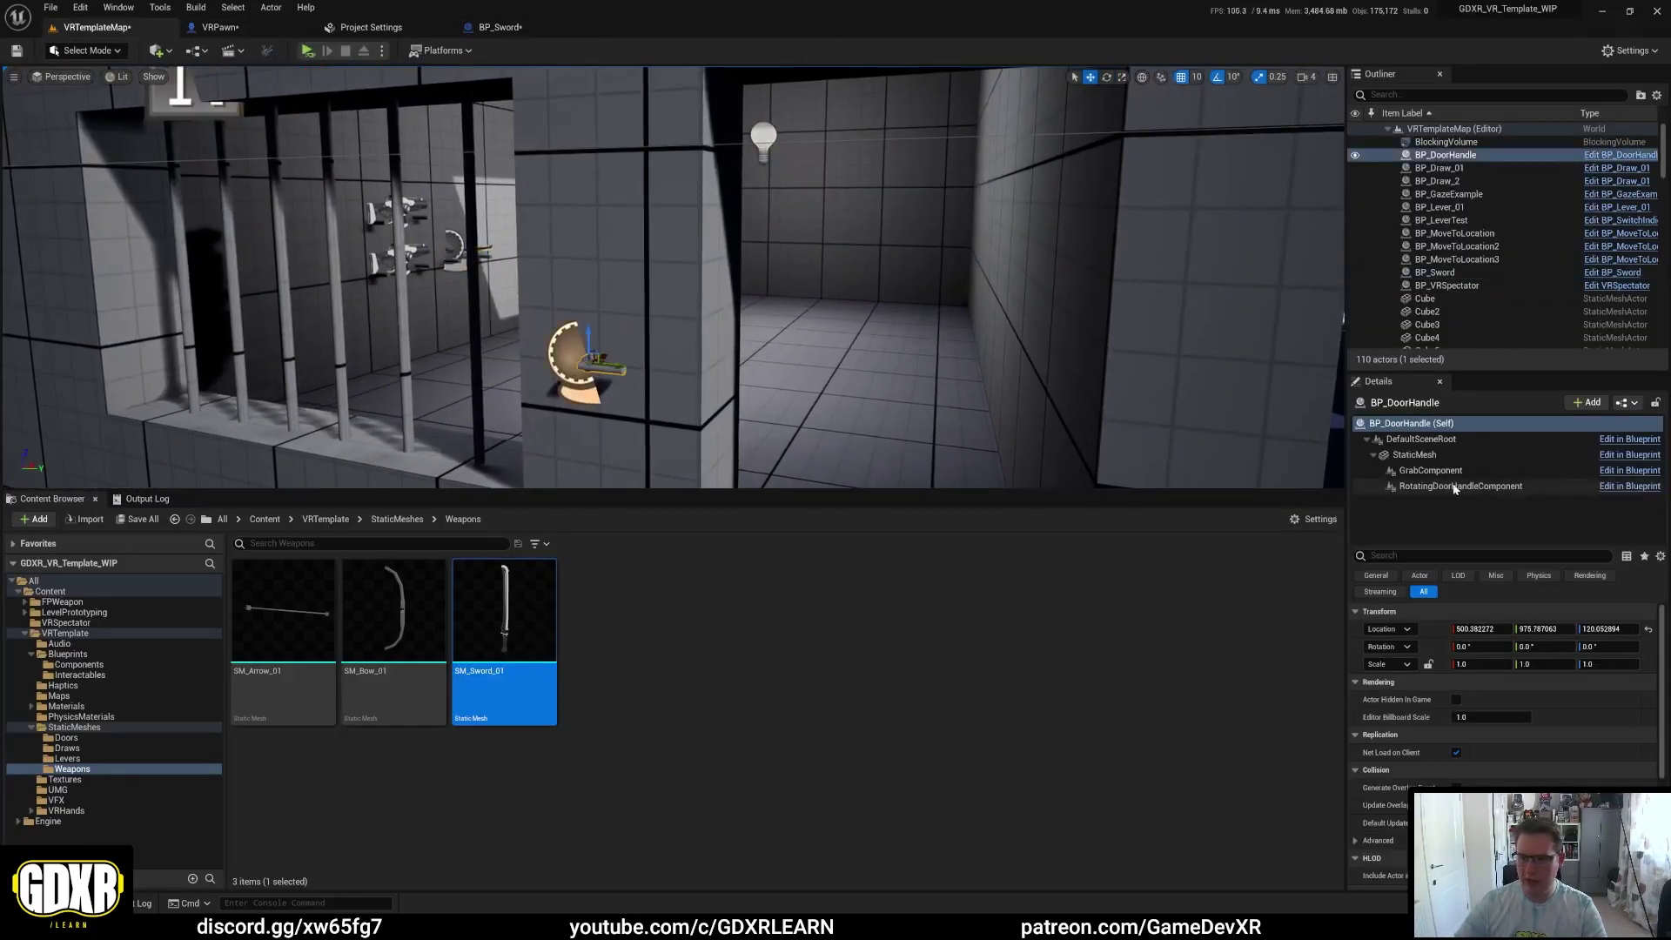
key("s")
right_click_drag(662, 287, 557, 287)
right_click_drag(925, 243, 935, 243)
left_click(924, 243)
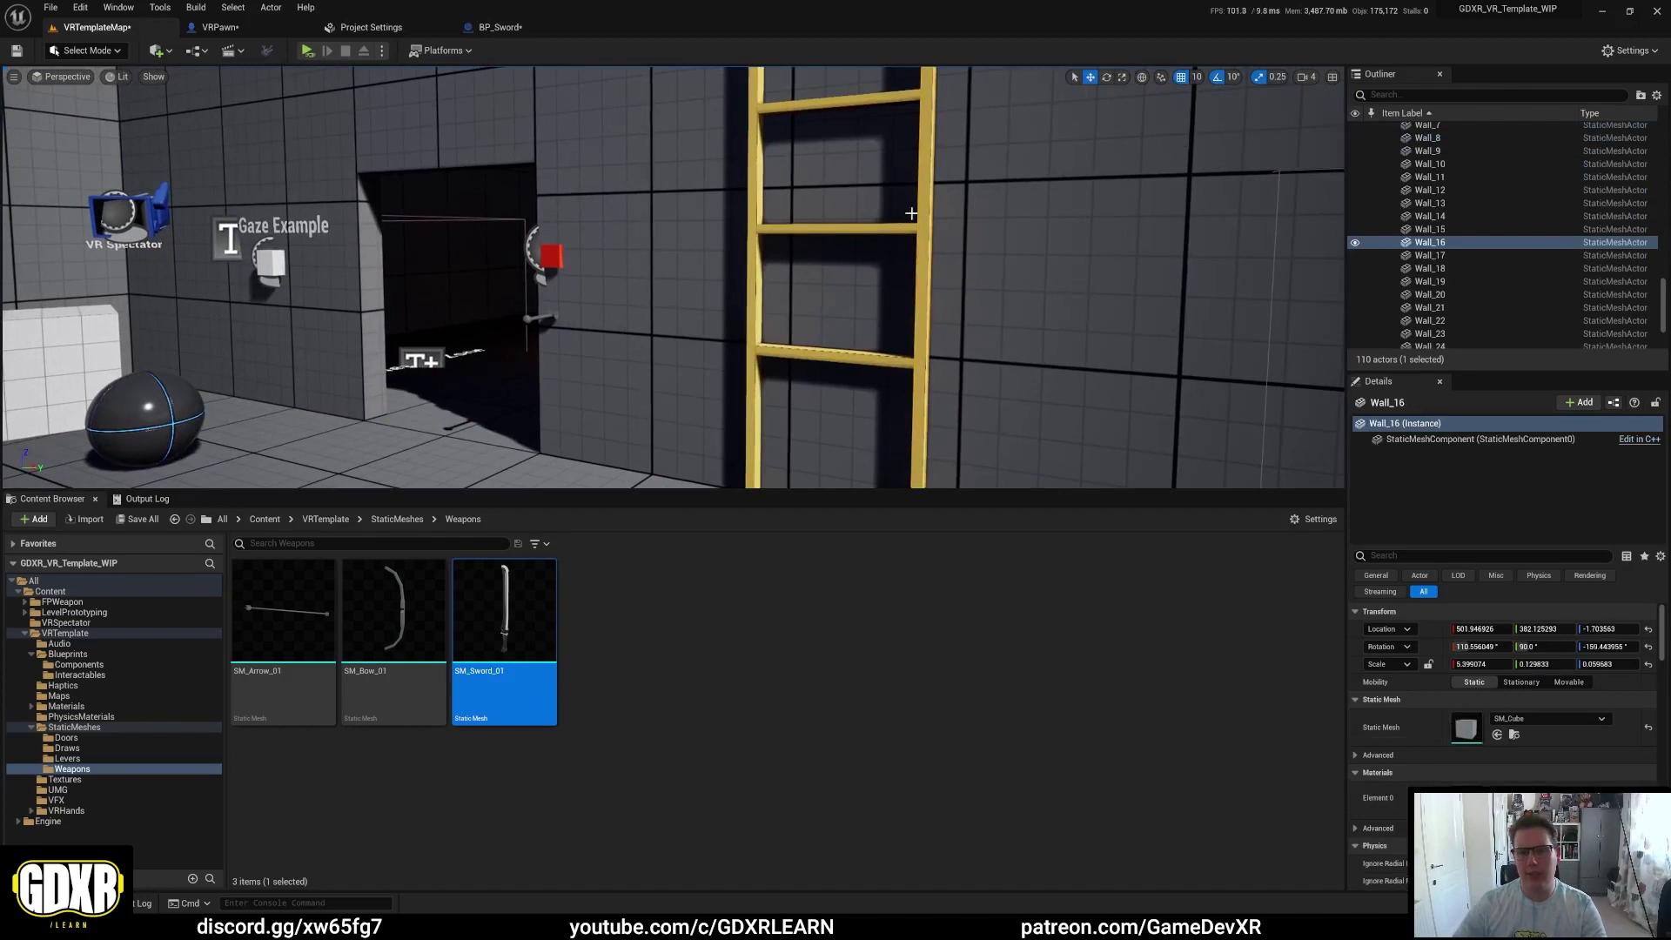
Step: Open the top-level Content folder and bring the Things To Do board in the level into view
left_click(753, 666)
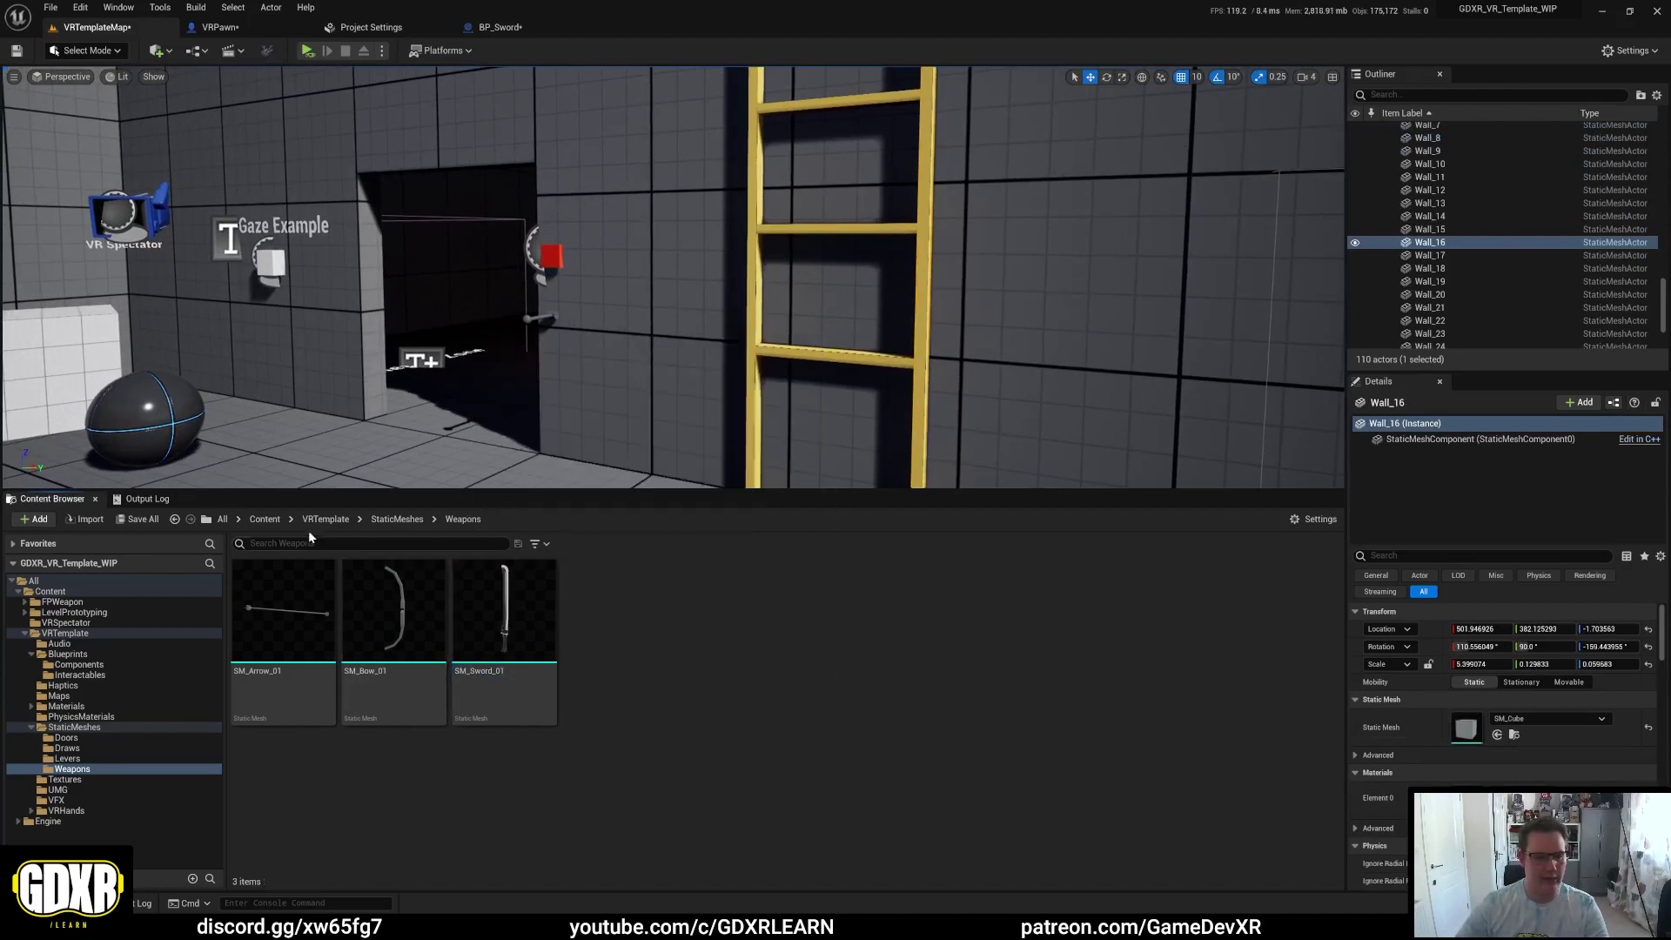
left_click(266, 520)
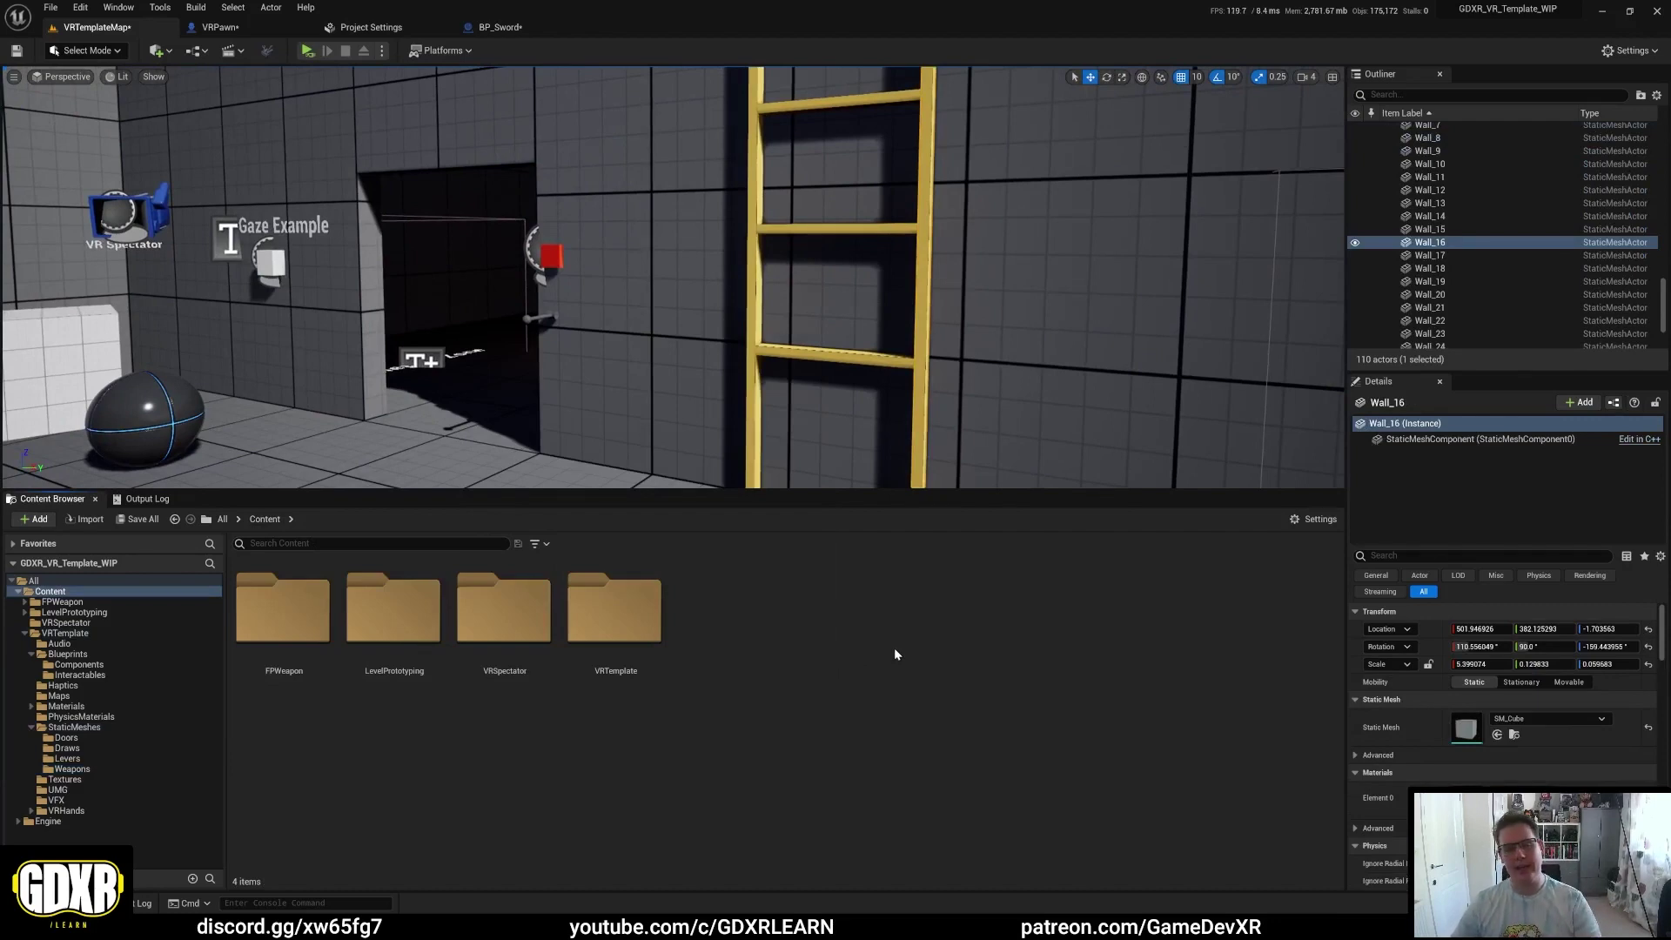
right_click_drag(520, 371, 488, 374)
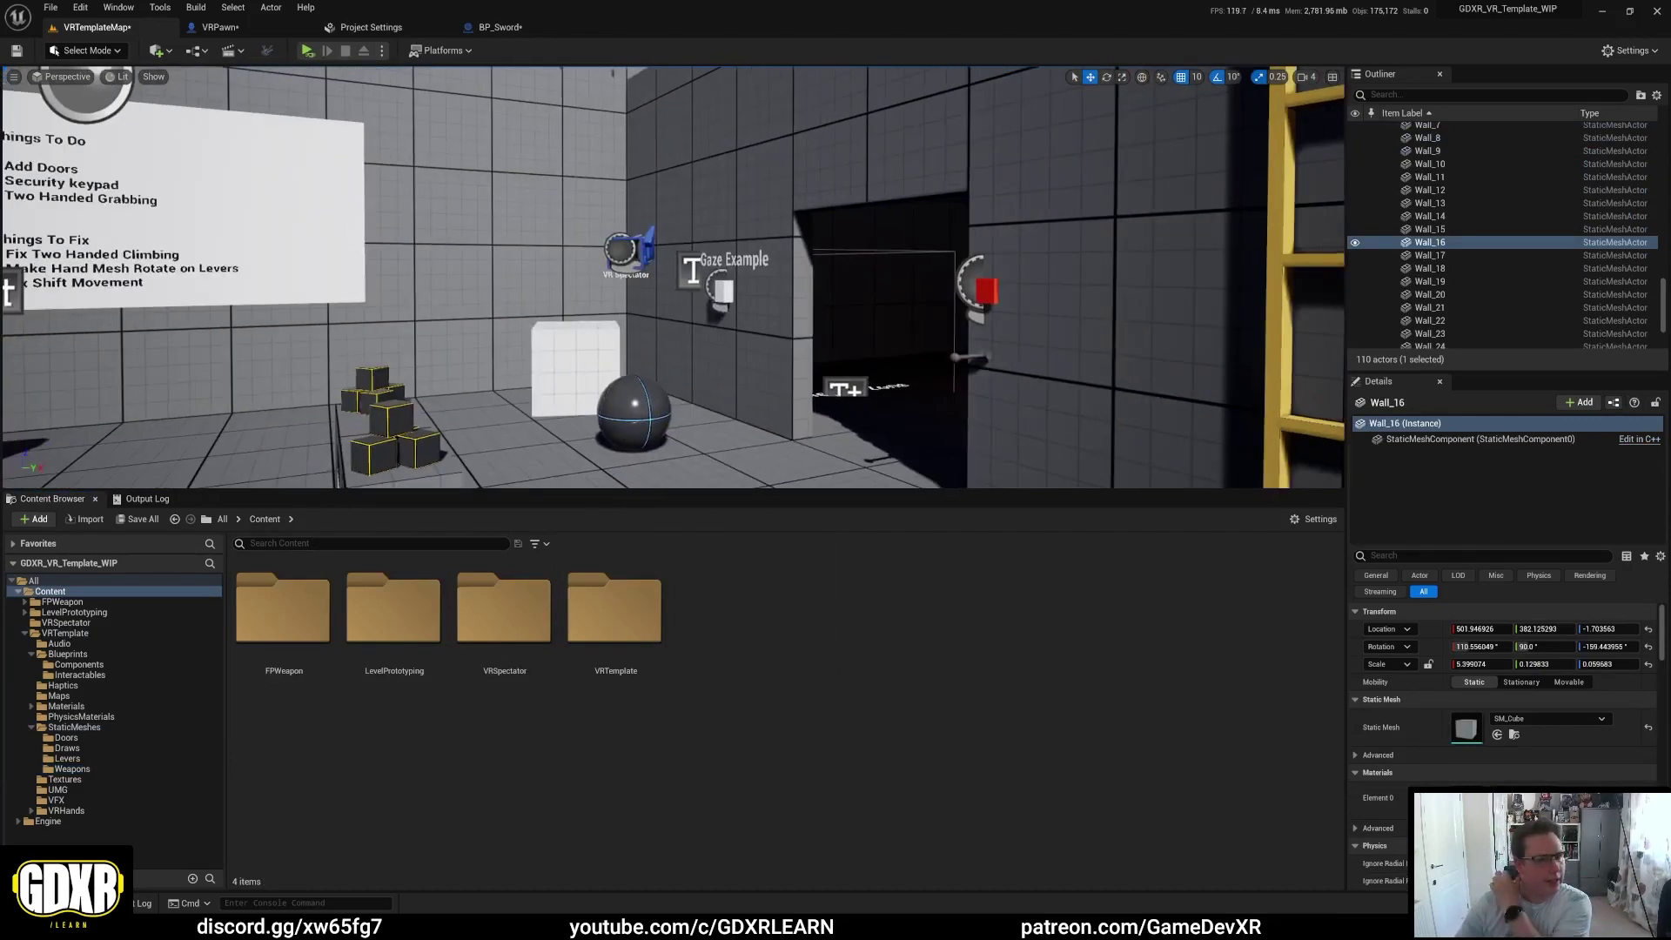
left_click(487, 366)
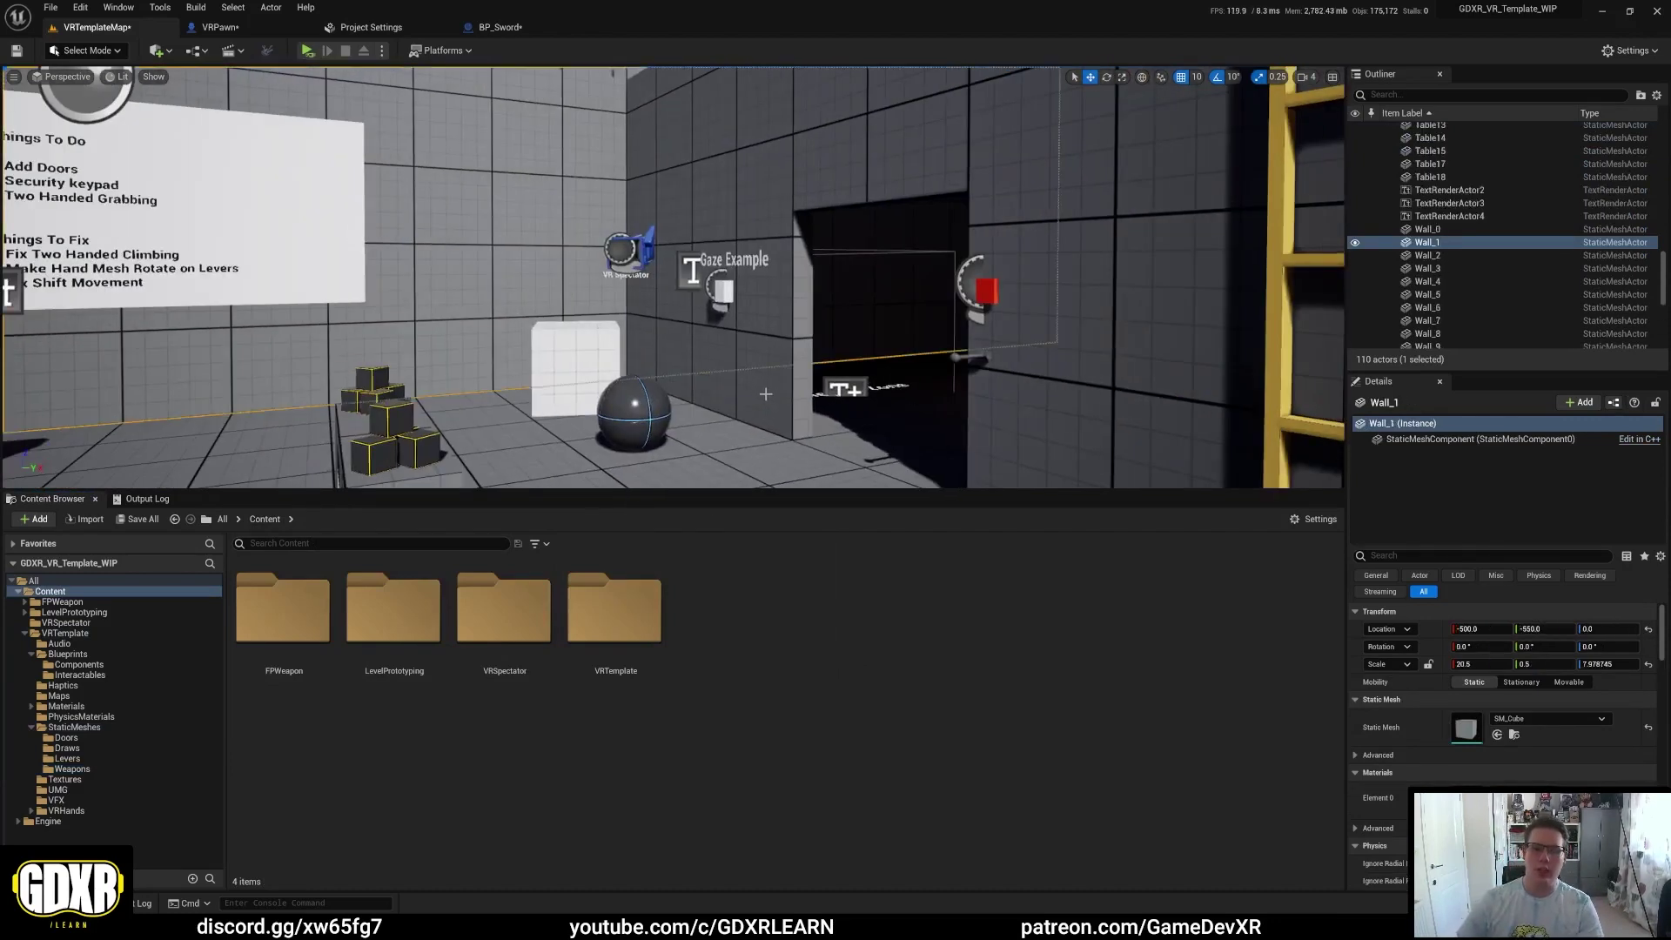
Step: Filter the details by "tag" and inspect the tags of the white Cube9 and the ladder's Wall_16
left_click(593, 345)
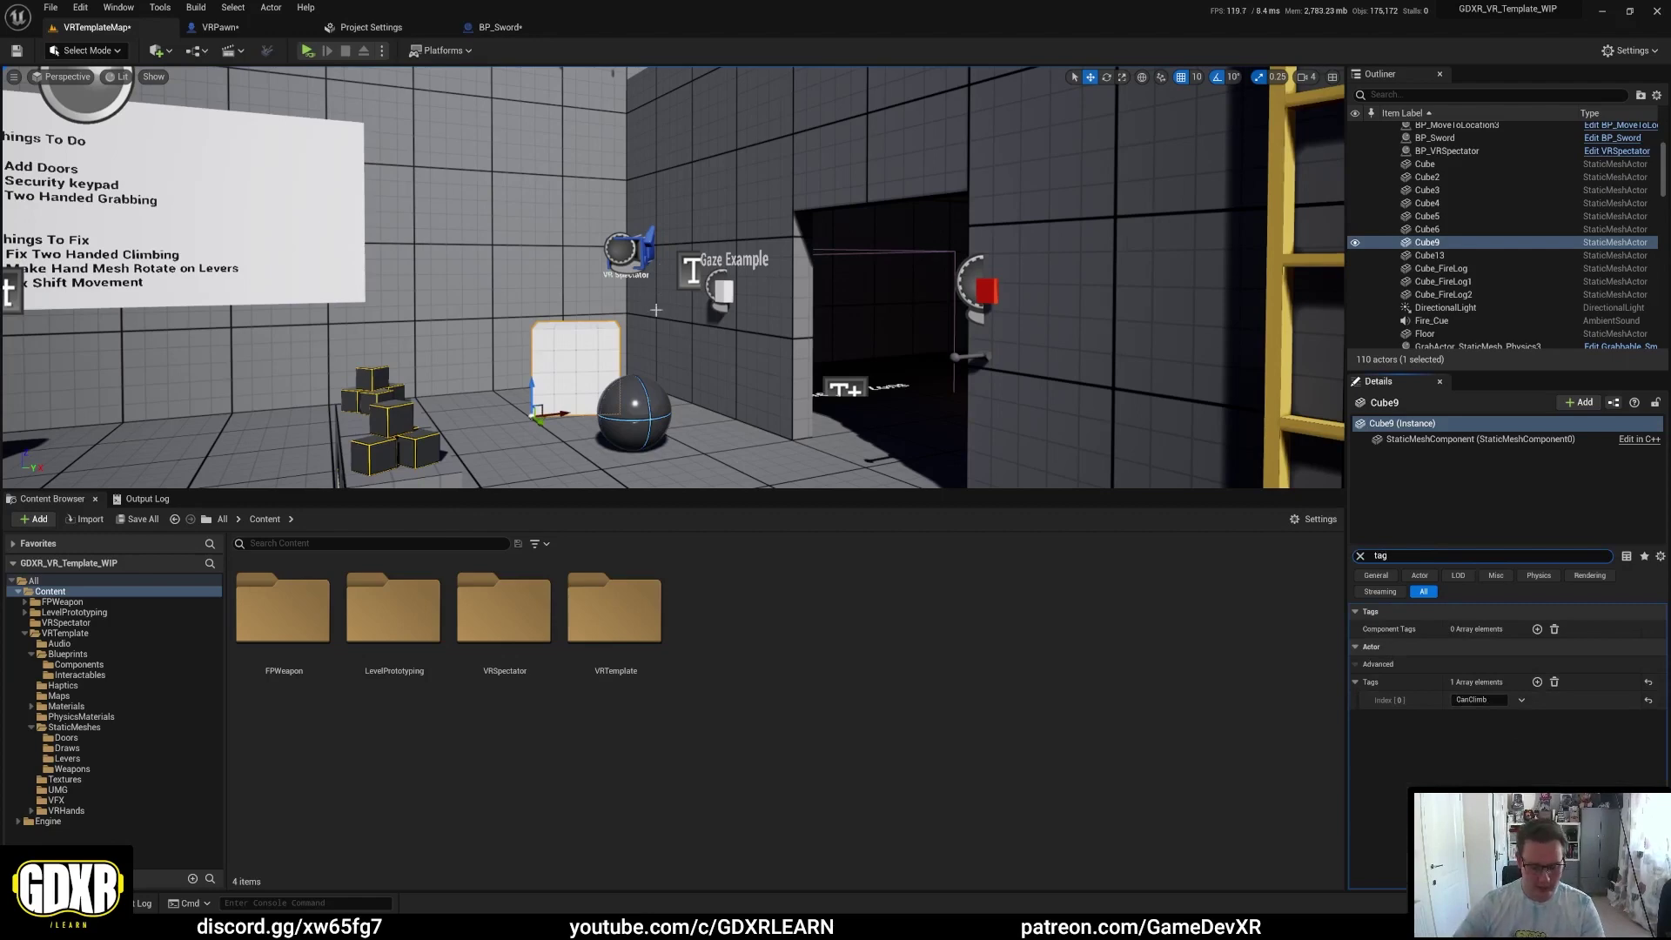
right_click_drag(655, 309, 700, 294)
left_click(701, 311)
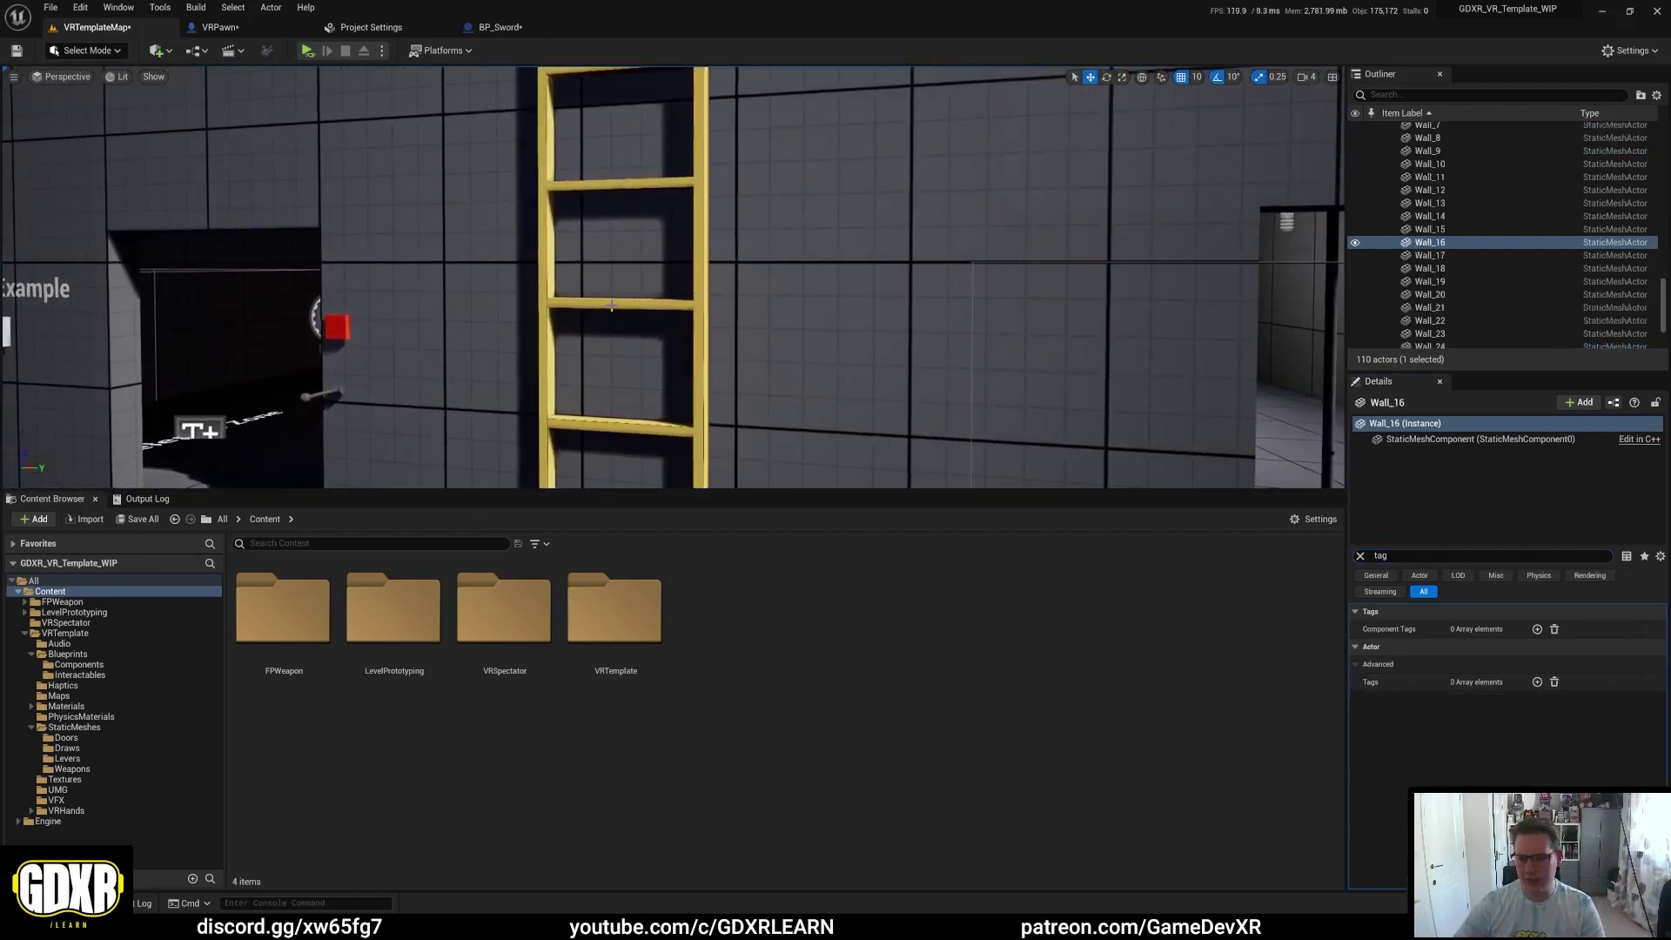
Step: Clear the property filter and locate Wall_16's Phys Material Override asset PM_Climbing in the PhysicsMaterials folder
left_click(1362, 555)
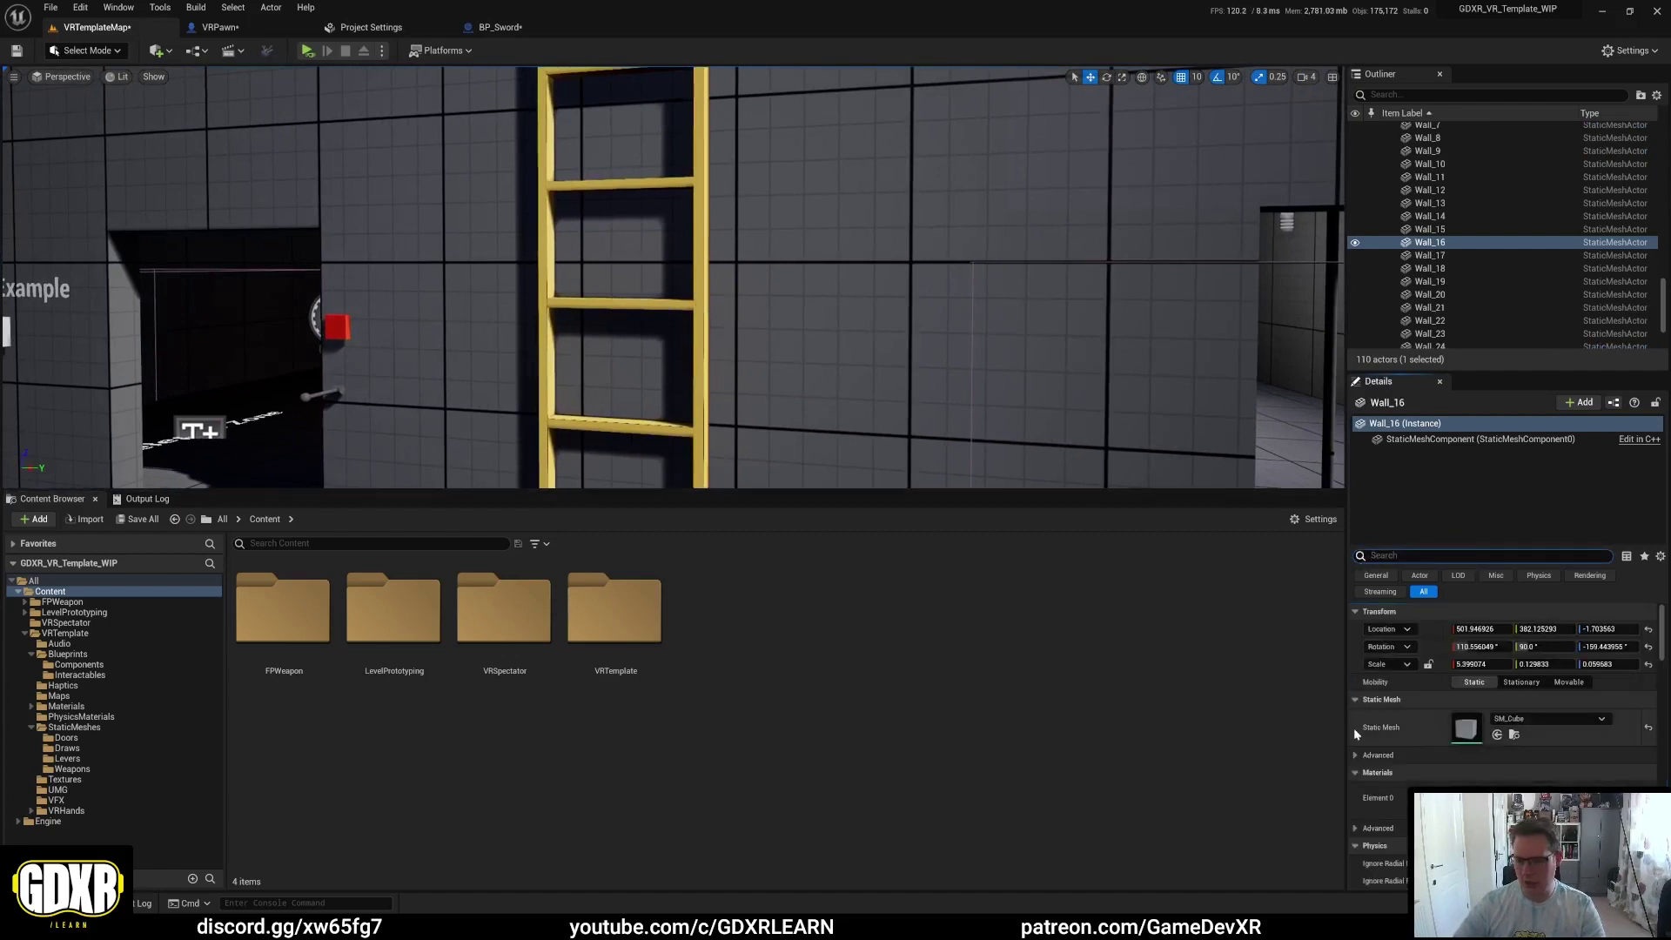
left_click_drag(1460, 545, 1463, 458)
scroll(1460, 646, "down", 10)
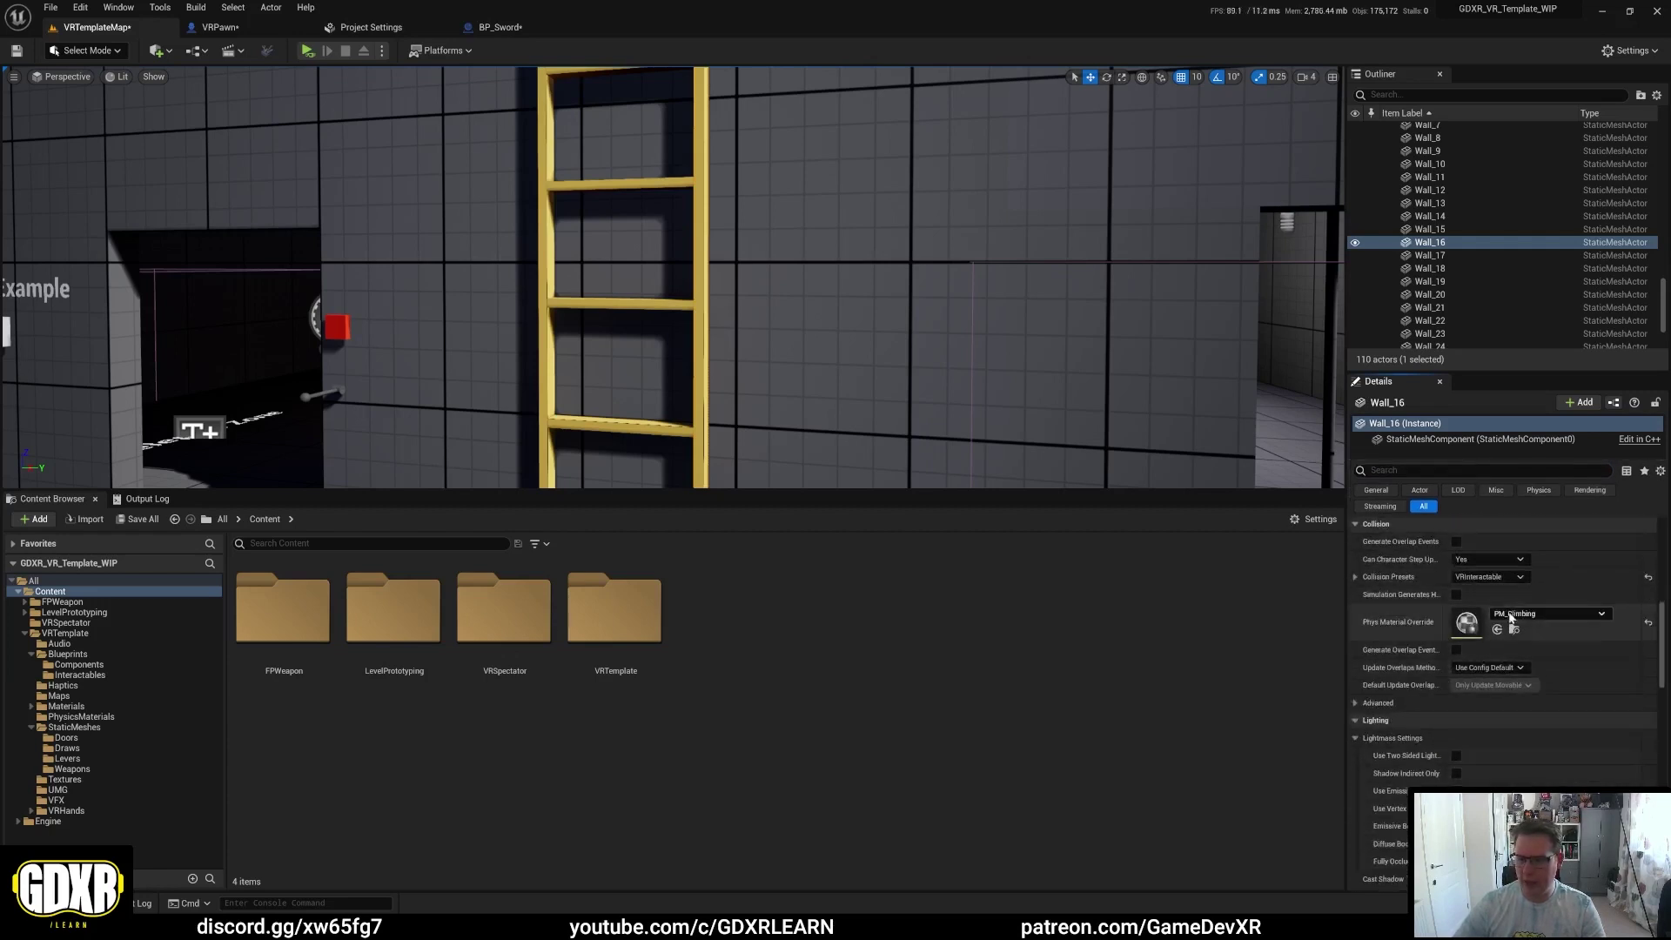
scroll(1494, 614, "down", 2)
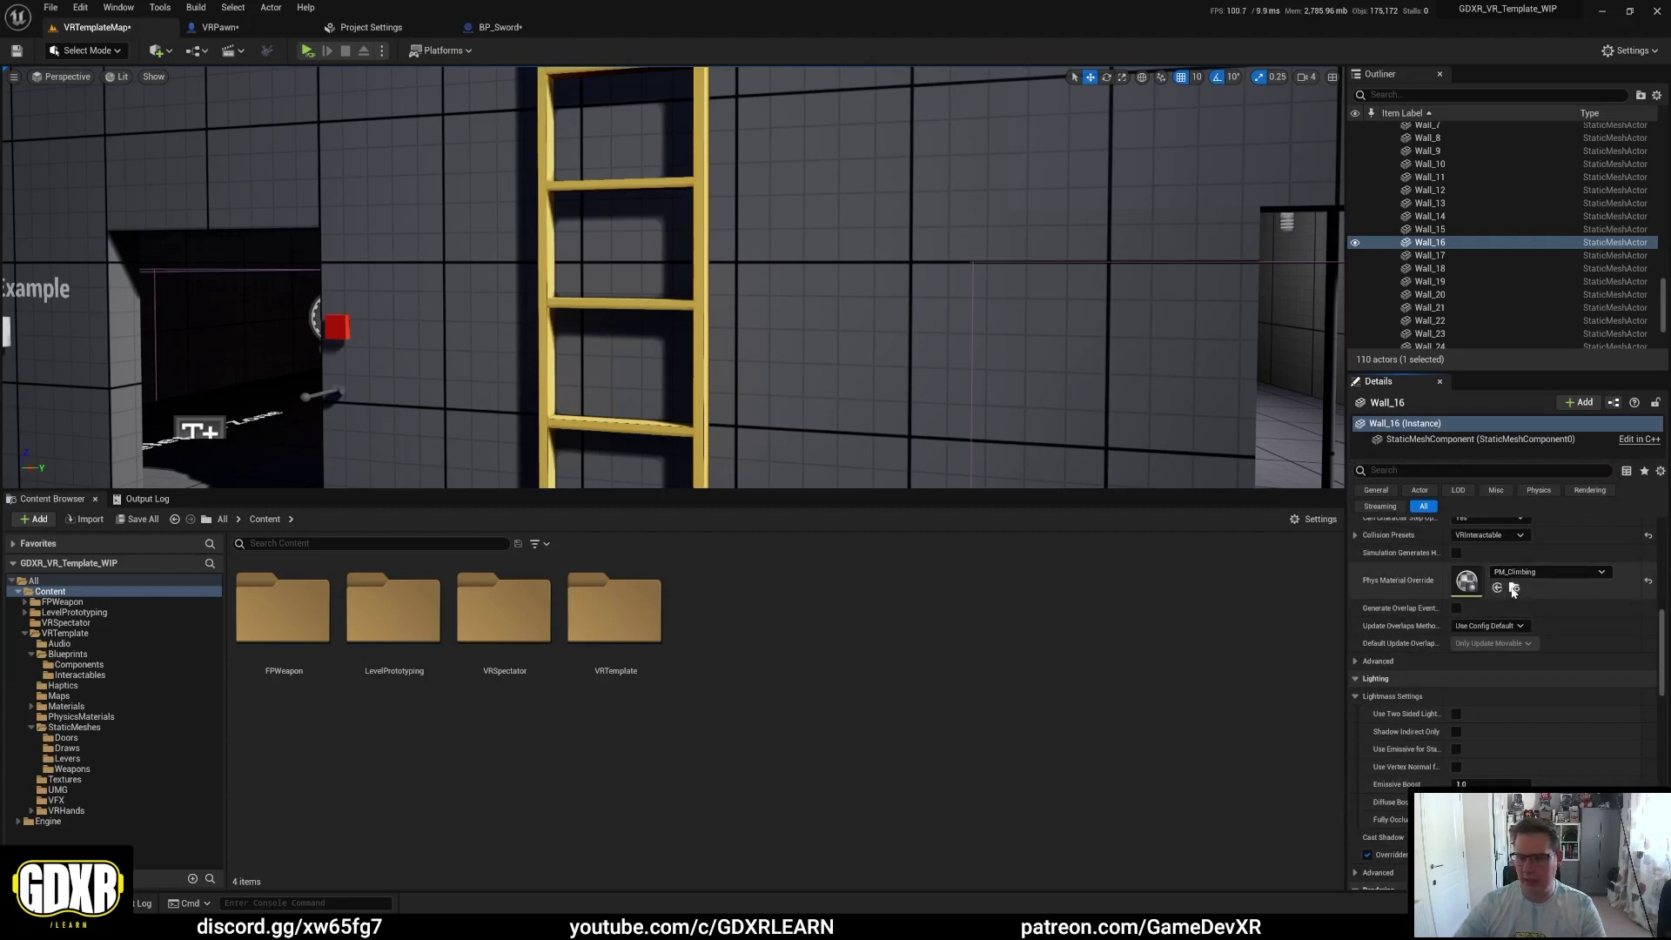
left_click(1497, 588)
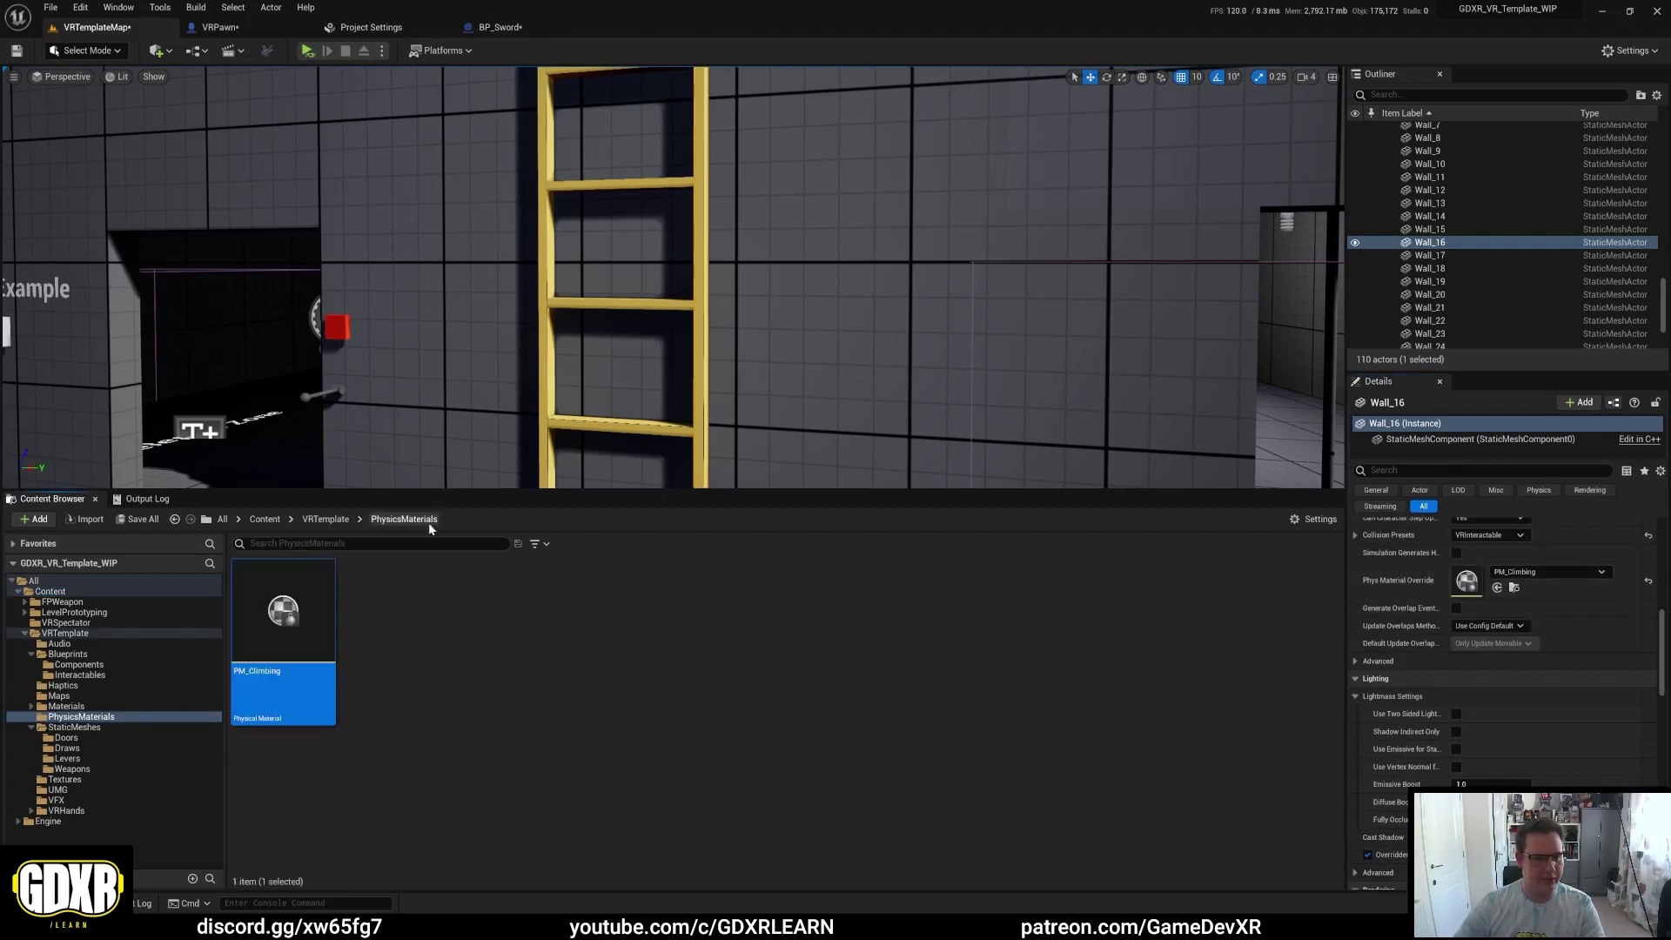
Step: Try PM_Climbing as the Phys Material Override of Wall_4 behind the ladder, and undo the assignment
right_click_drag(687, 337, 777, 297)
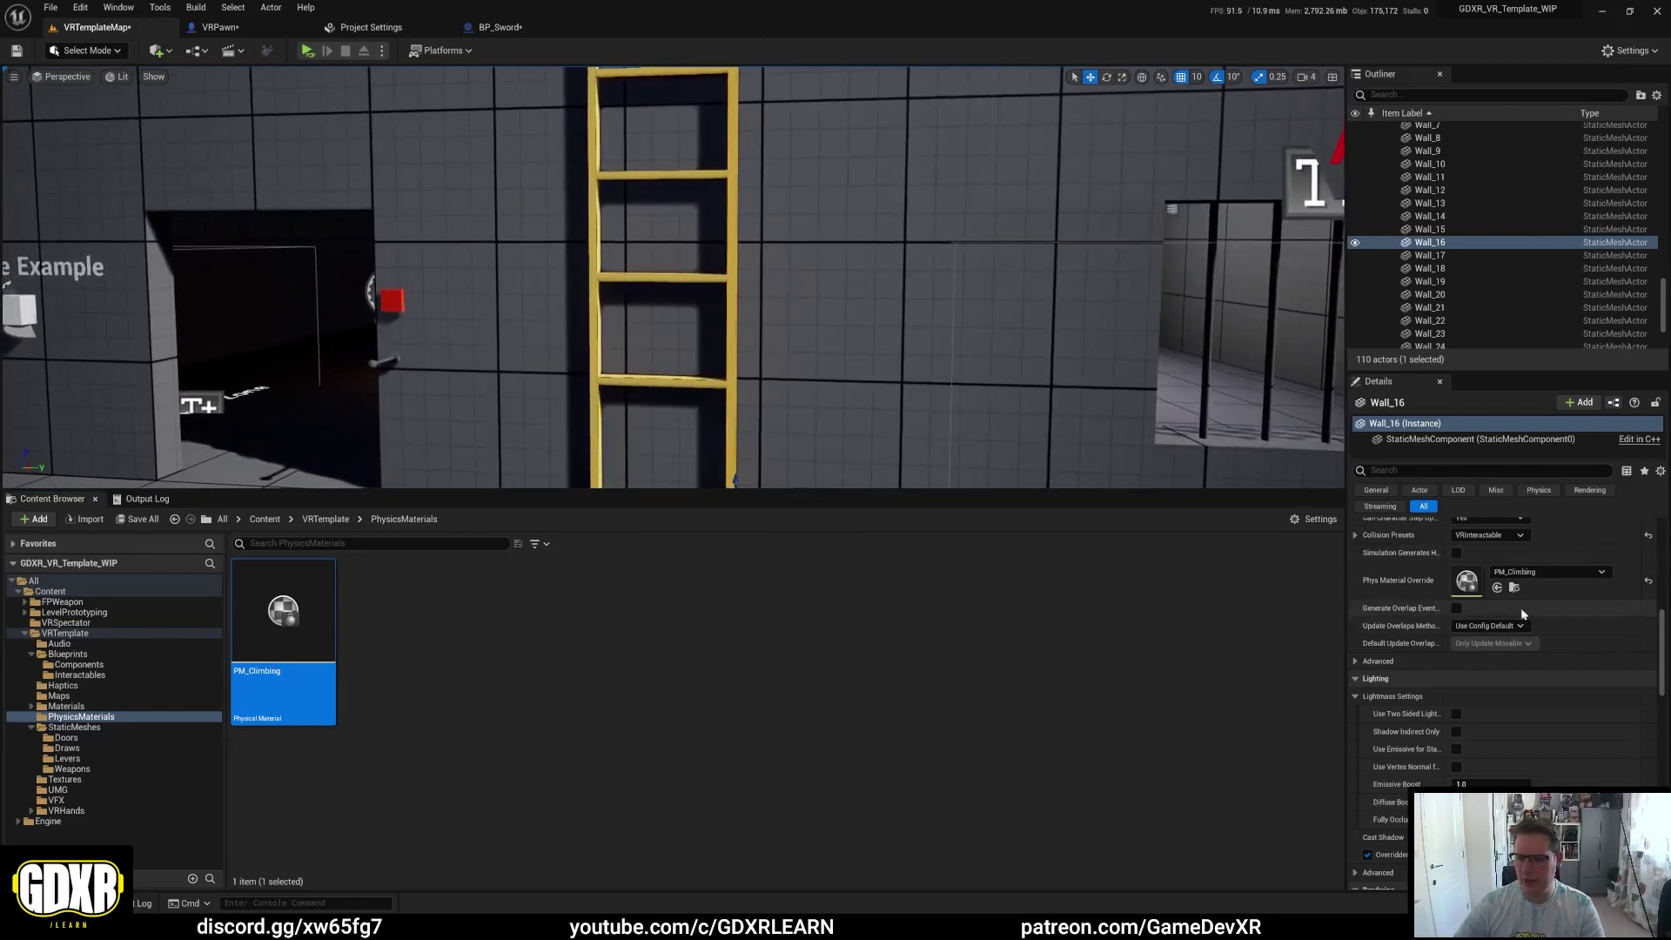
key("s")
mouse_move(975, 360)
right_mouse_down()
mouse_move(957, 354)
mouse_move(966, 336)
right_mouse_up()
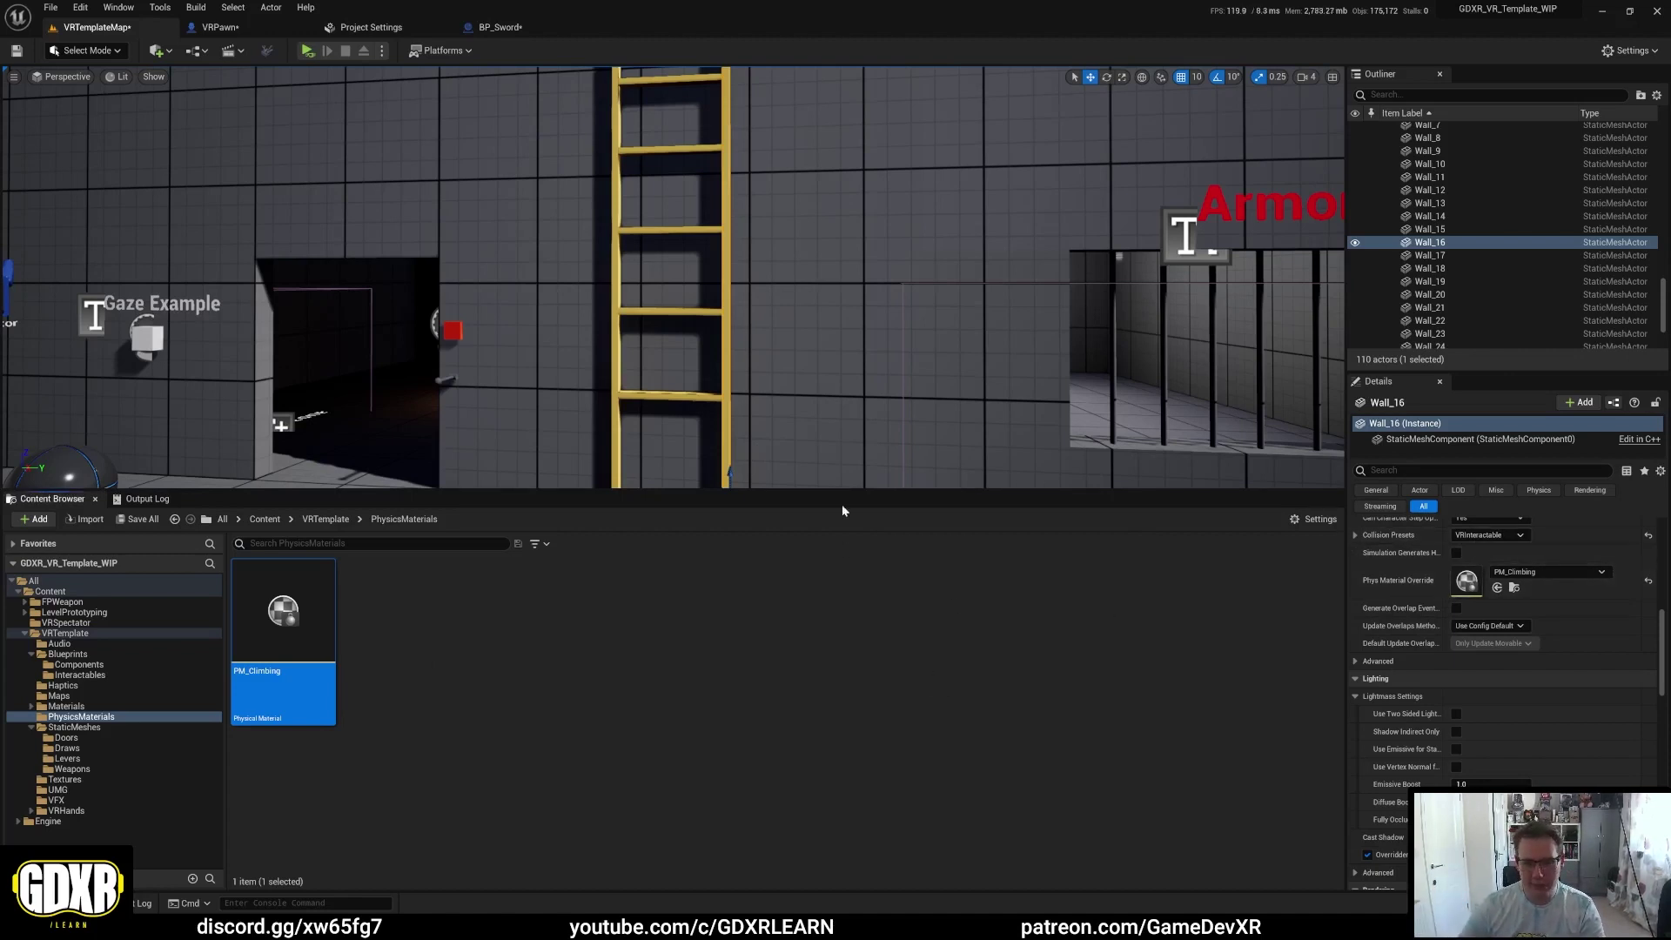
left_click_drag(843, 490, 822, 648)
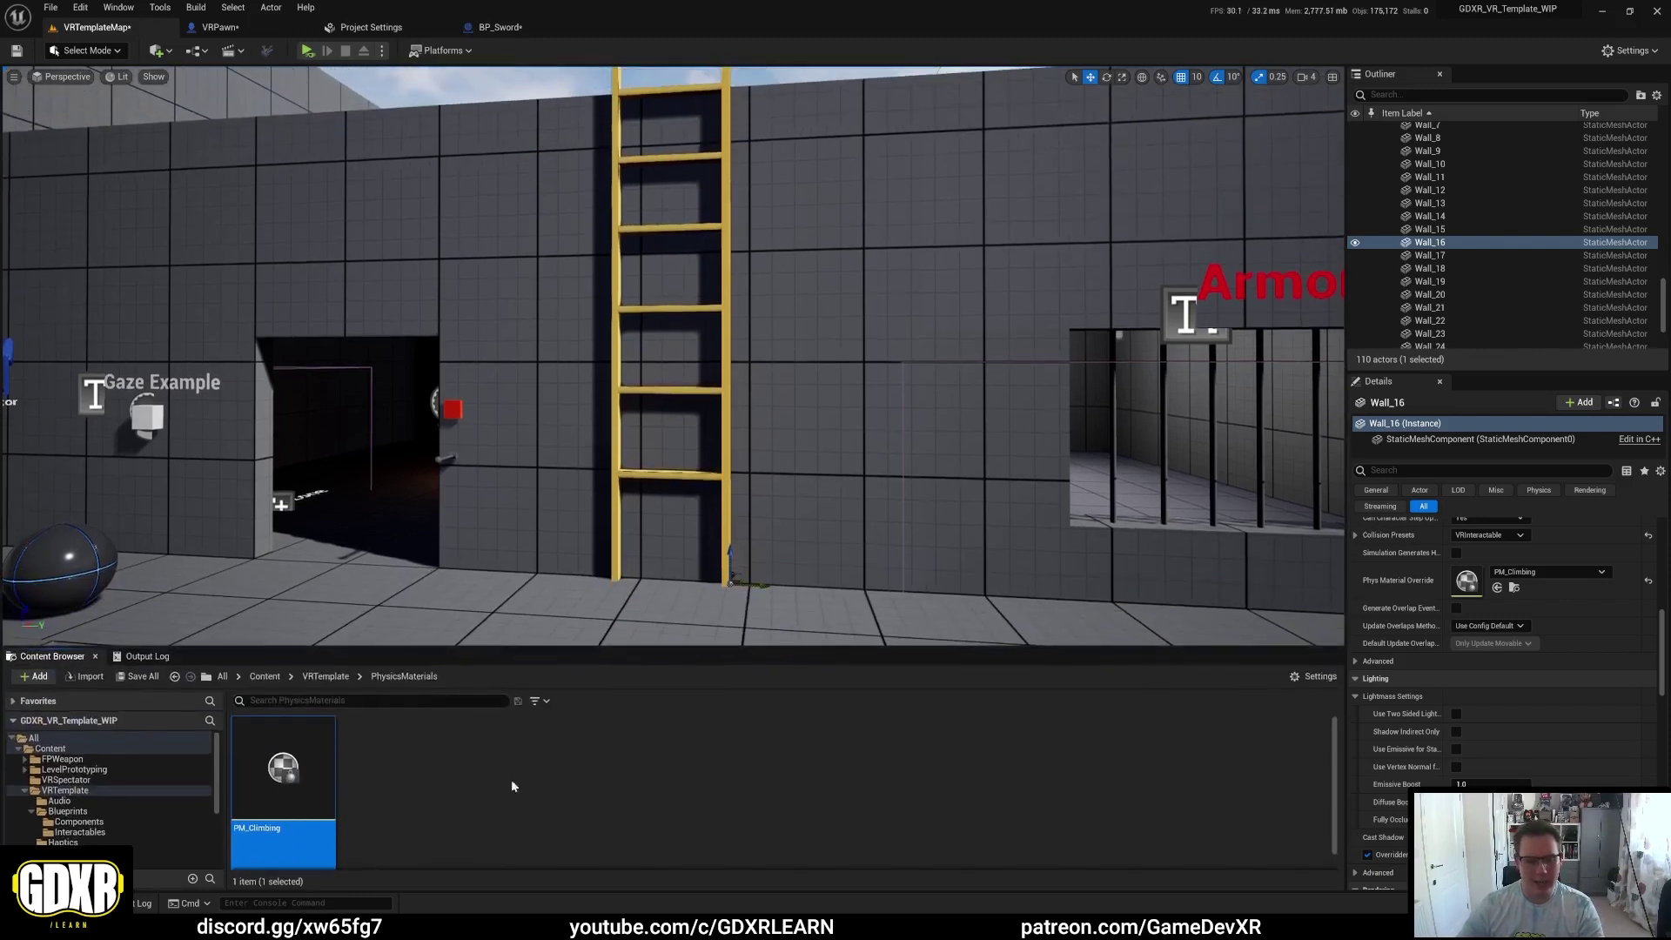
right_click_drag(572, 502, 552, 502)
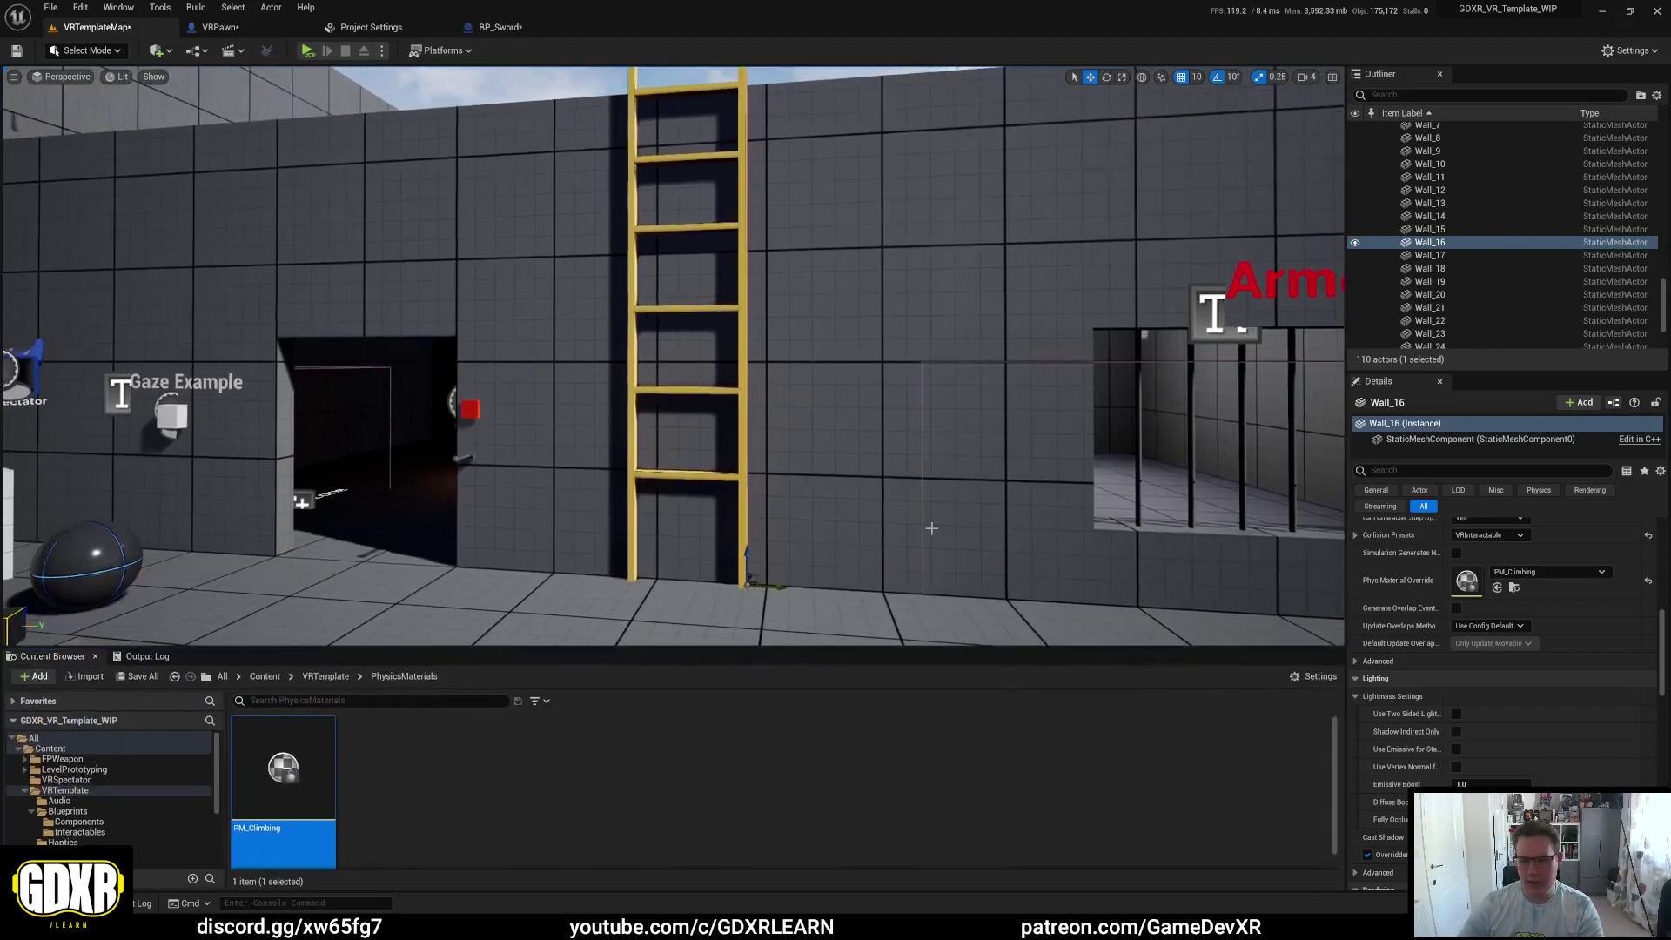
left_click(577, 328)
scroll(1412, 617, "up", 8)
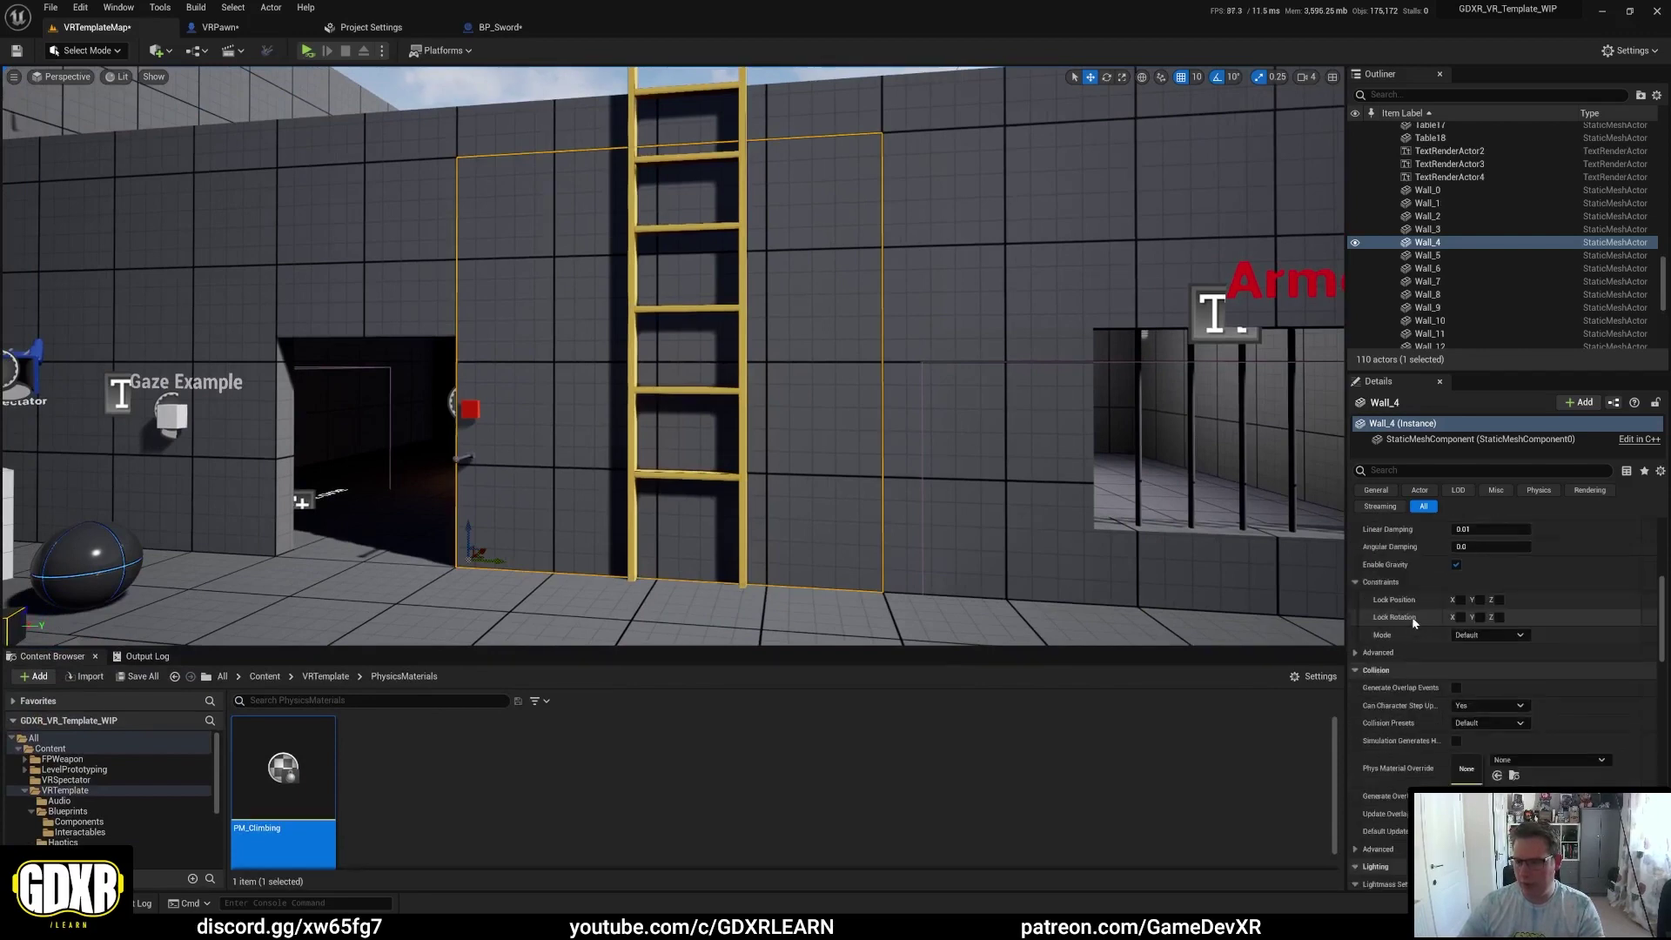
scroll(1429, 592, "down", 6)
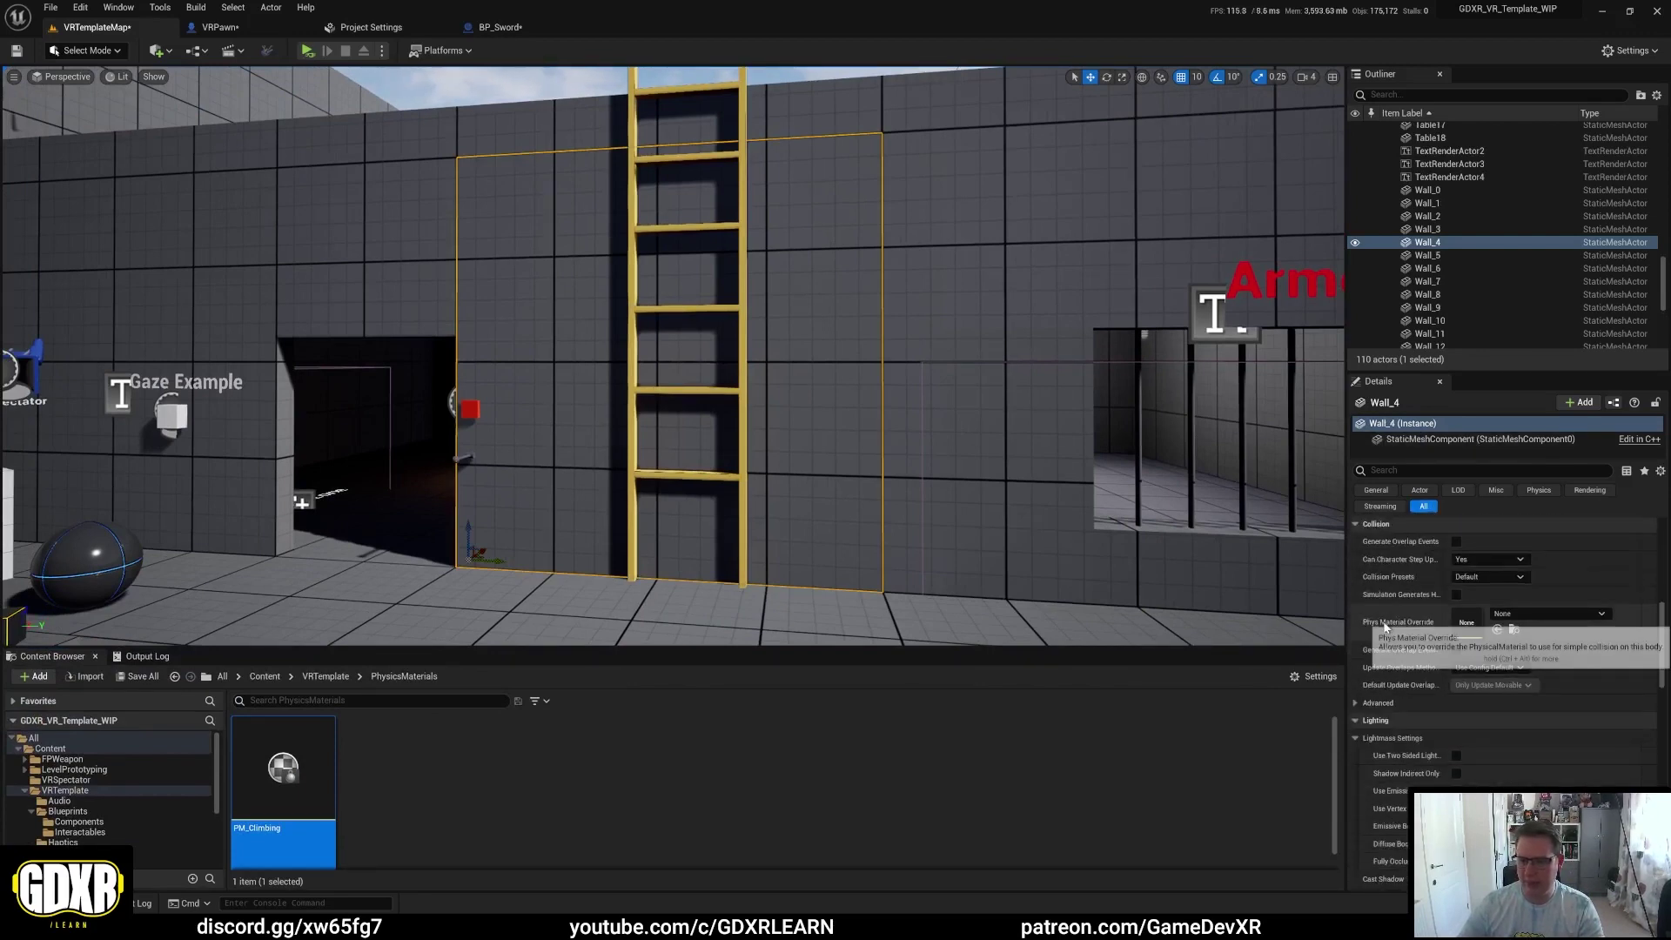
left_click_drag(283, 775, 1511, 622)
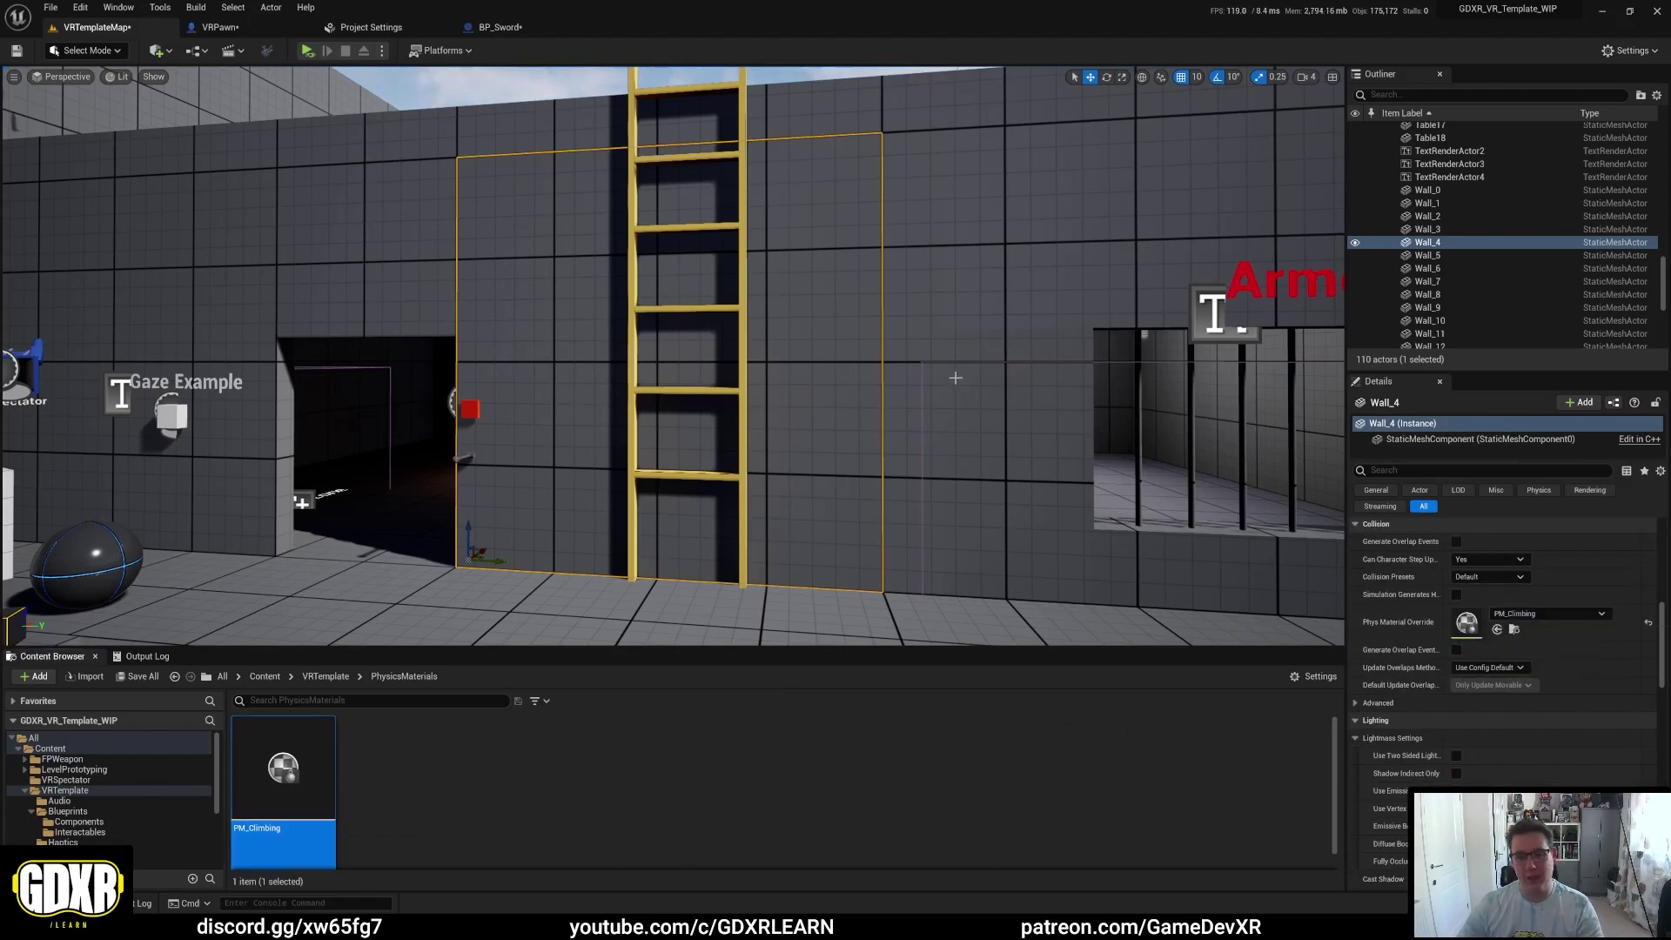
key("ctrl+z")
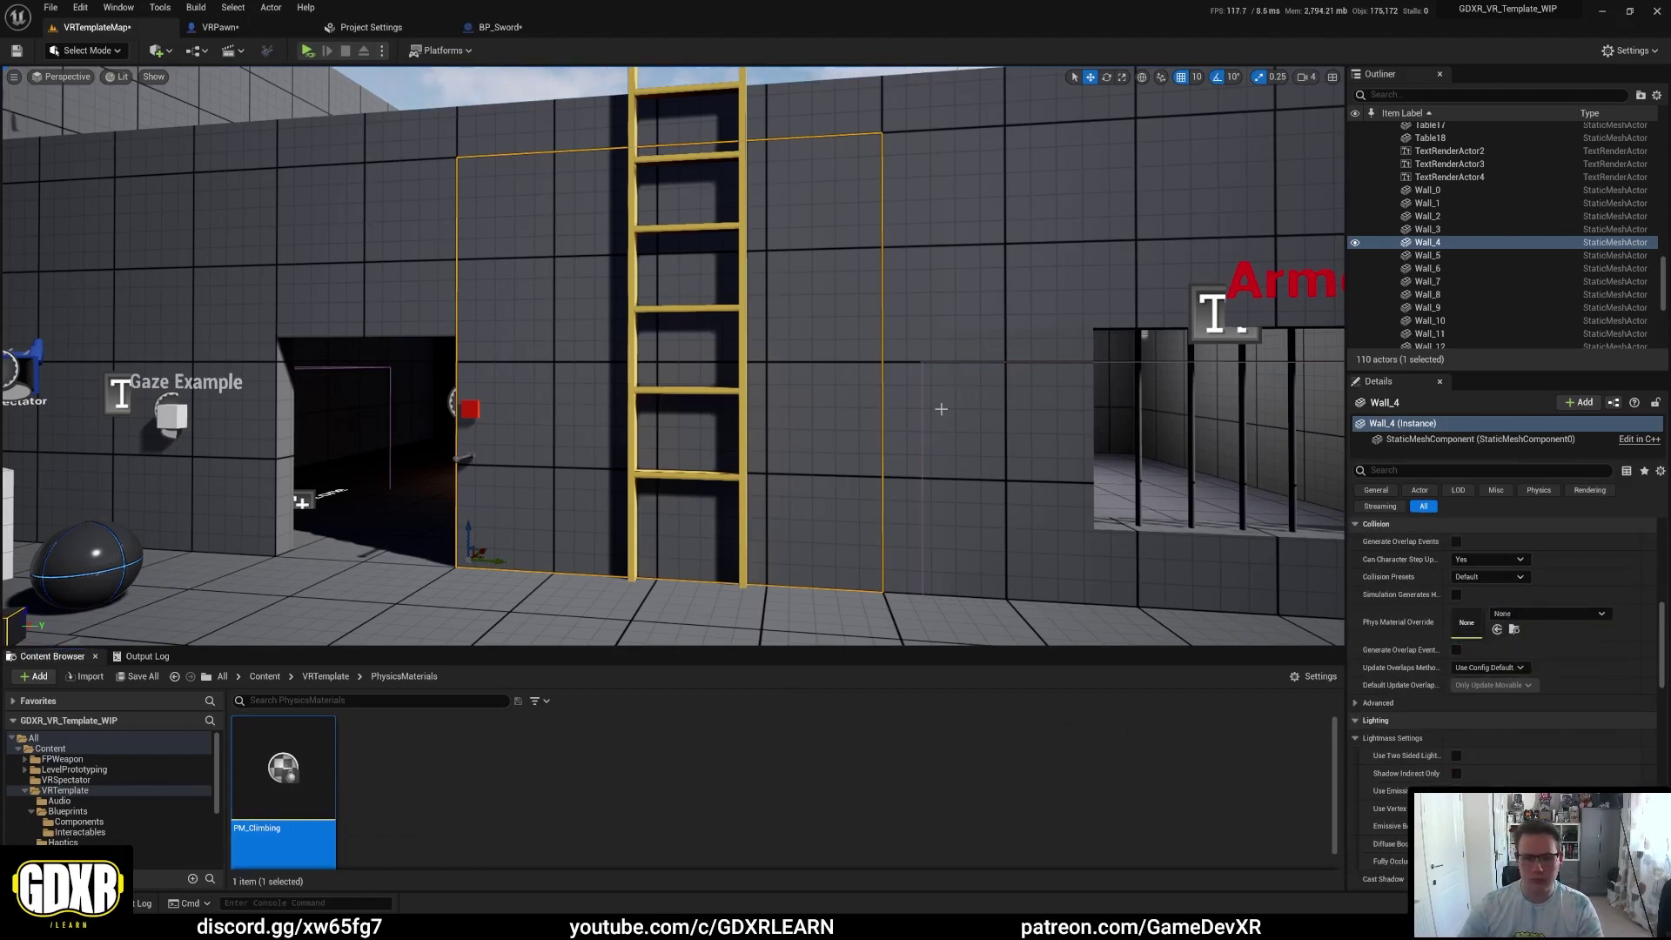
Step: Select the GrabComponent of the top small cube on the table's stack and examine its Grab Type options
right_click_drag(941, 408, 793, 413)
right_click_drag(897, 356, 865, 366)
left_click(866, 371)
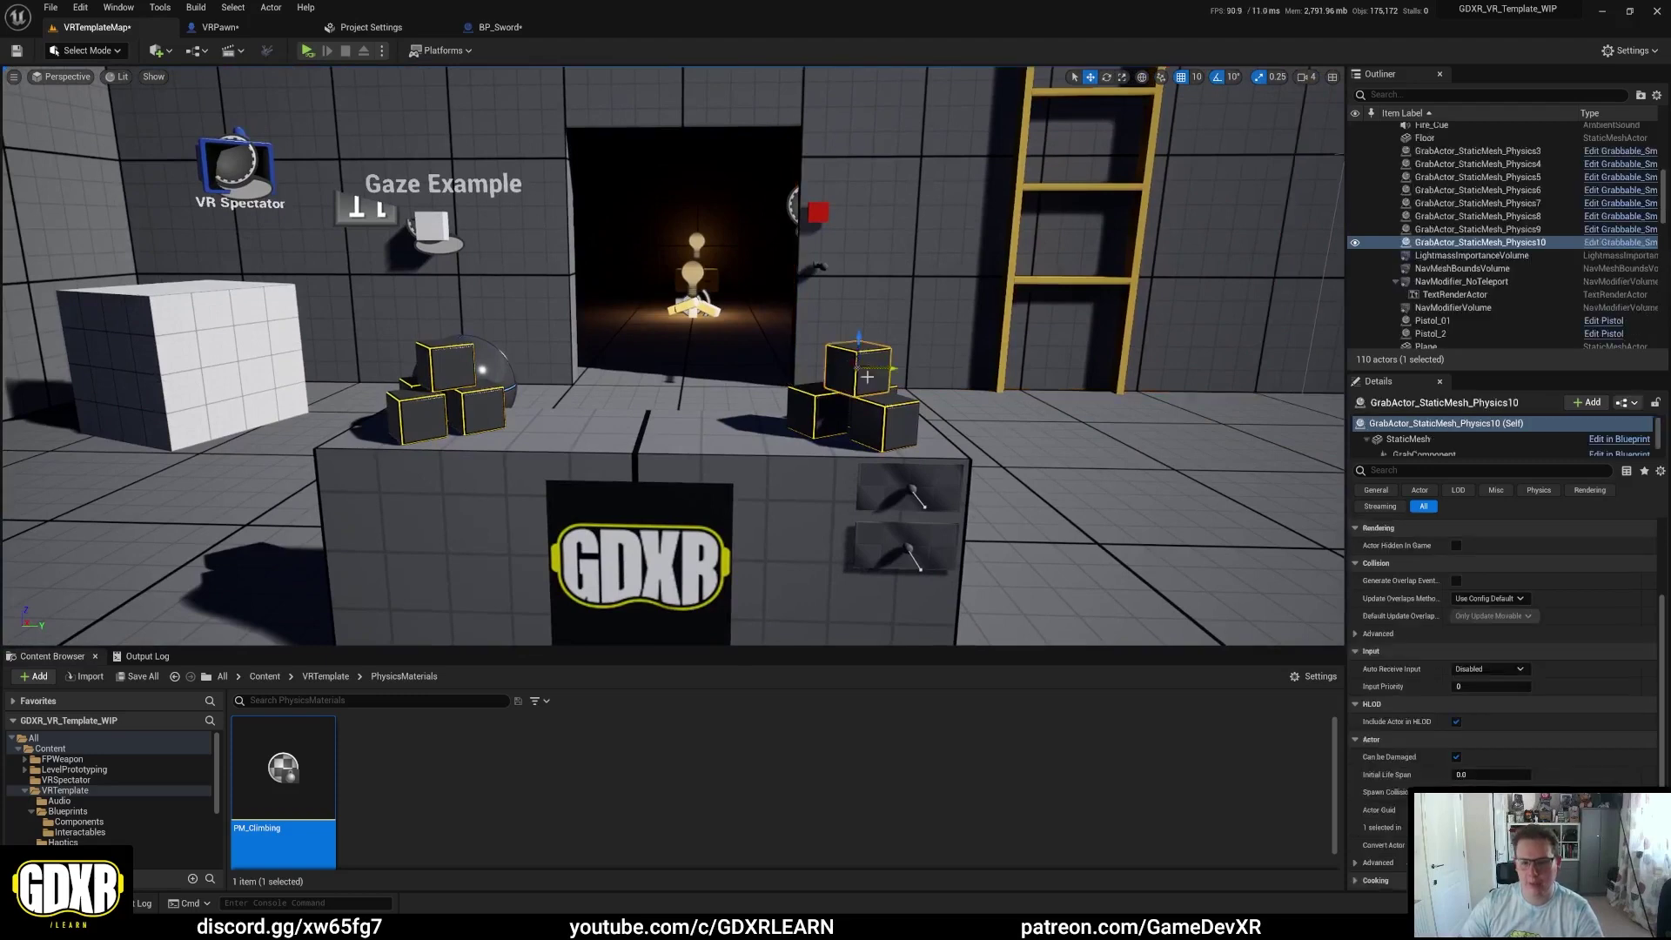
left_click(1424, 456)
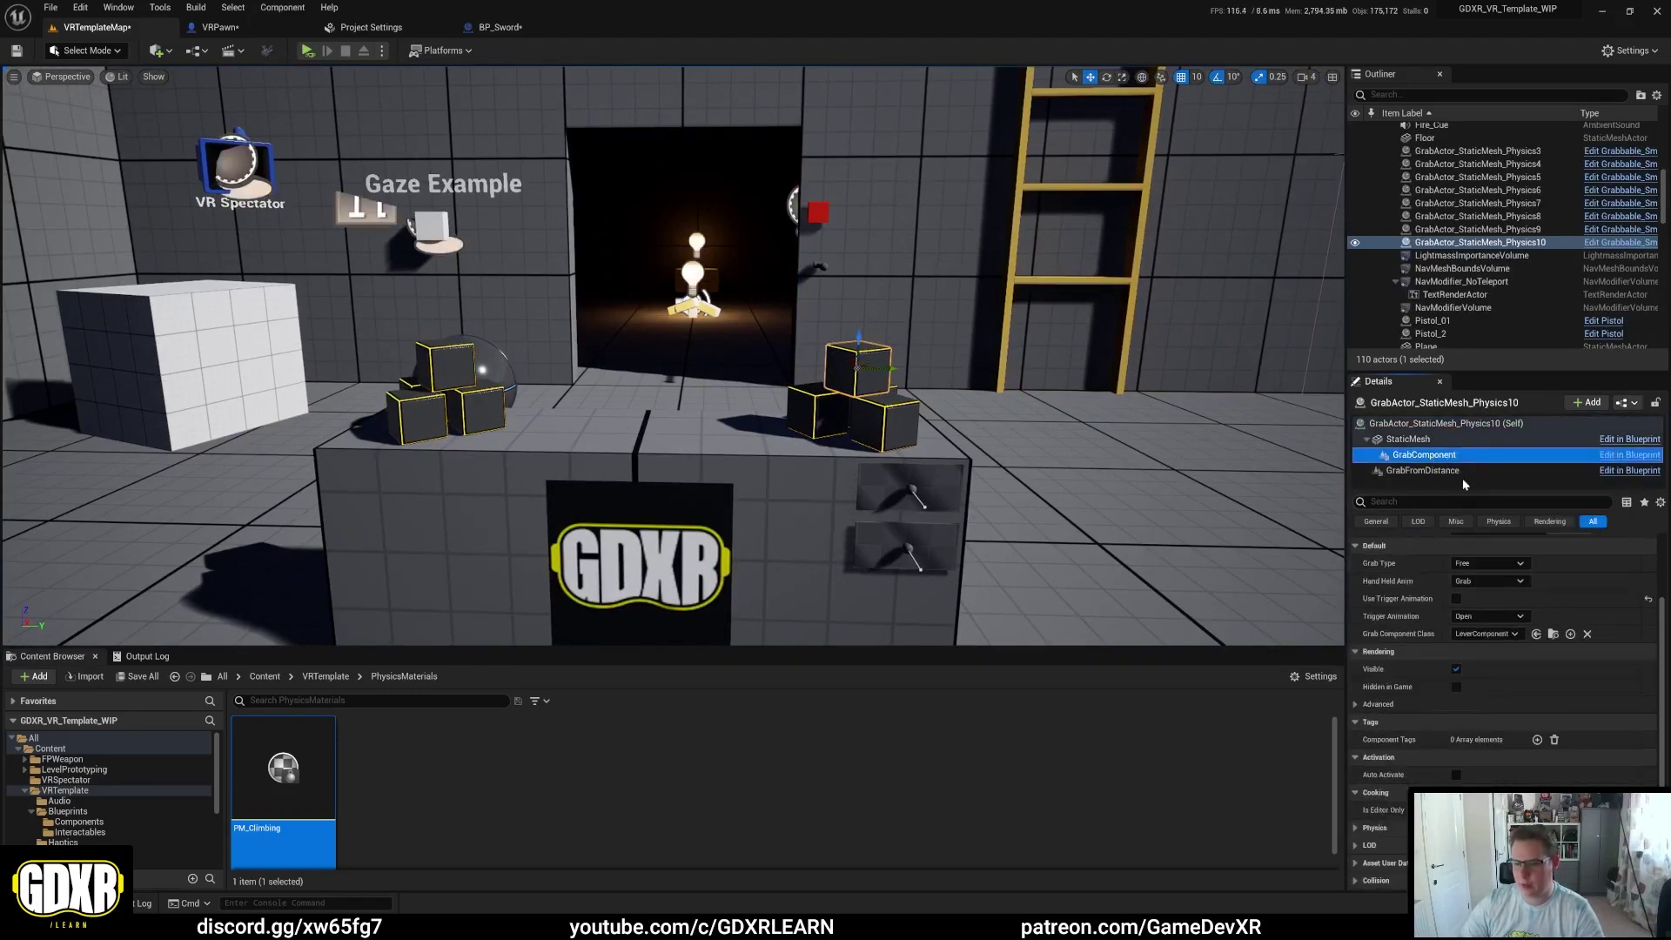
left_click_drag(1485, 372, 1487, 167)
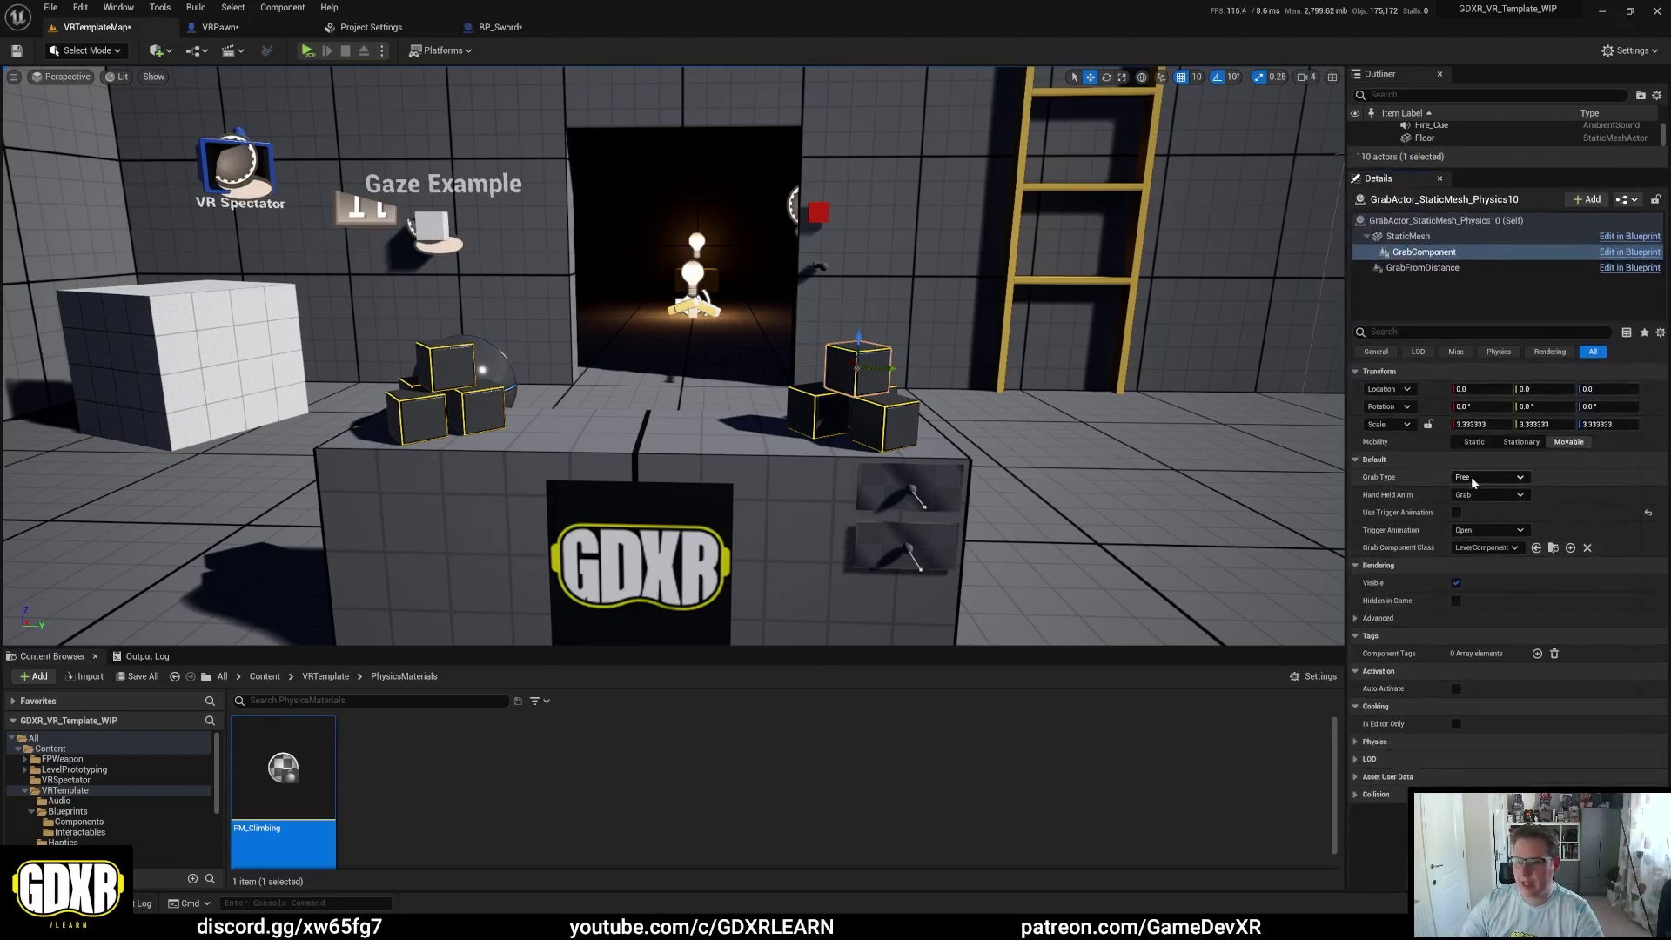
left_click(1499, 479)
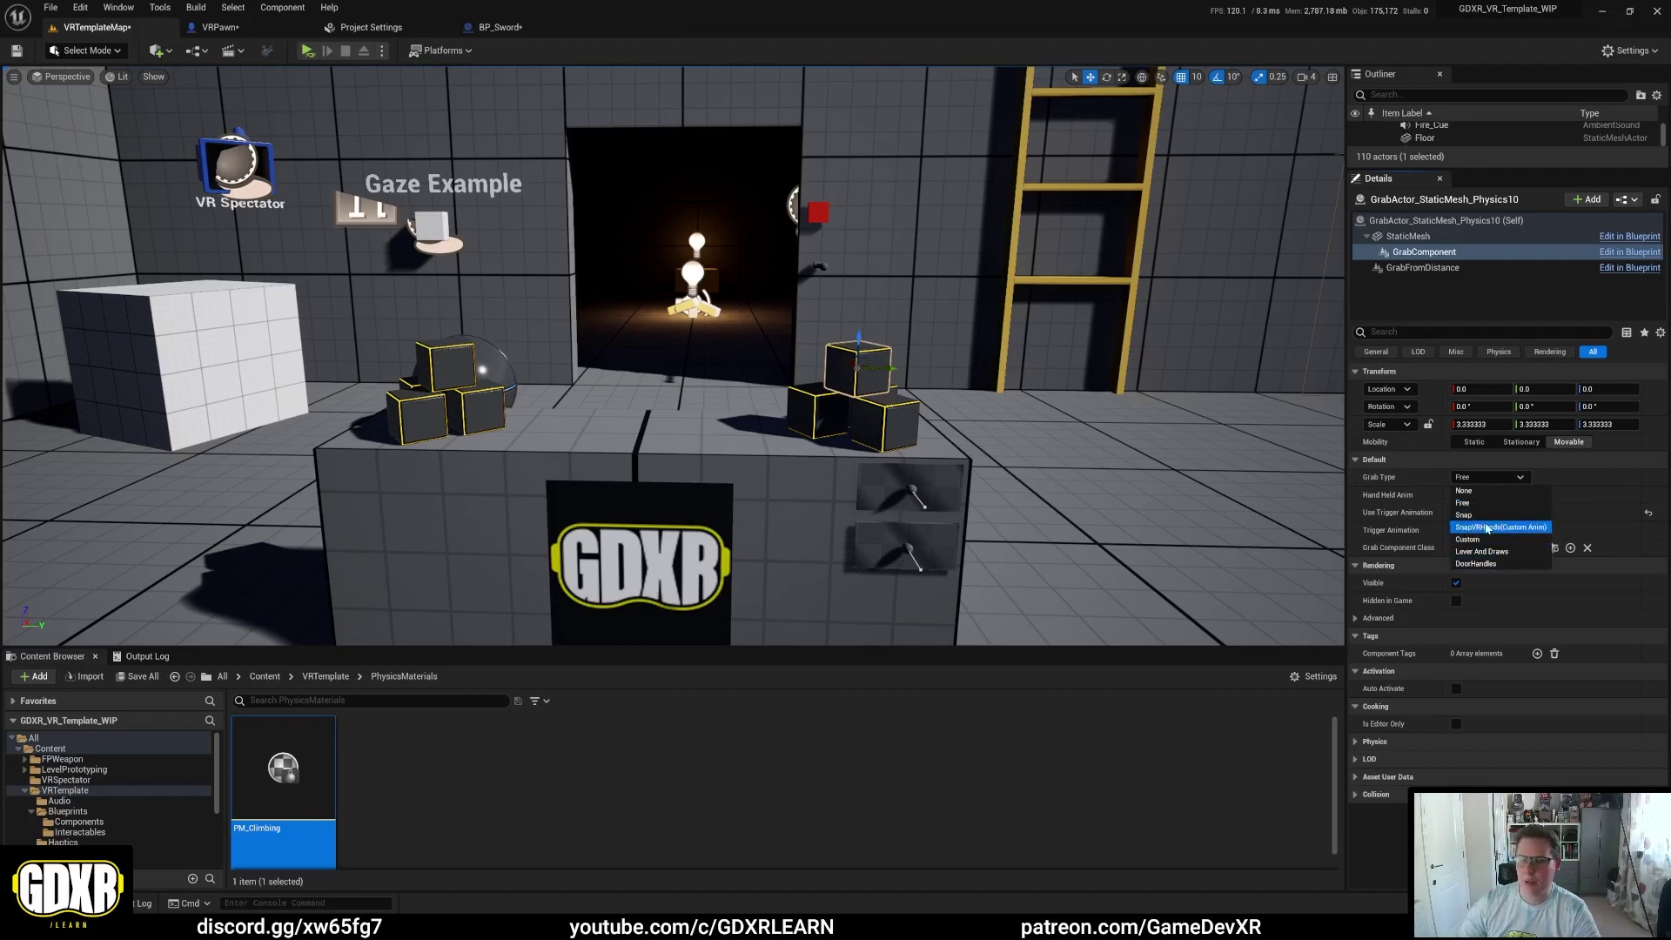
Step: Select the GrabComponent of the wall-mounted BP_Sword and examine its grab settings
right_click_drag(870, 365, 919, 407)
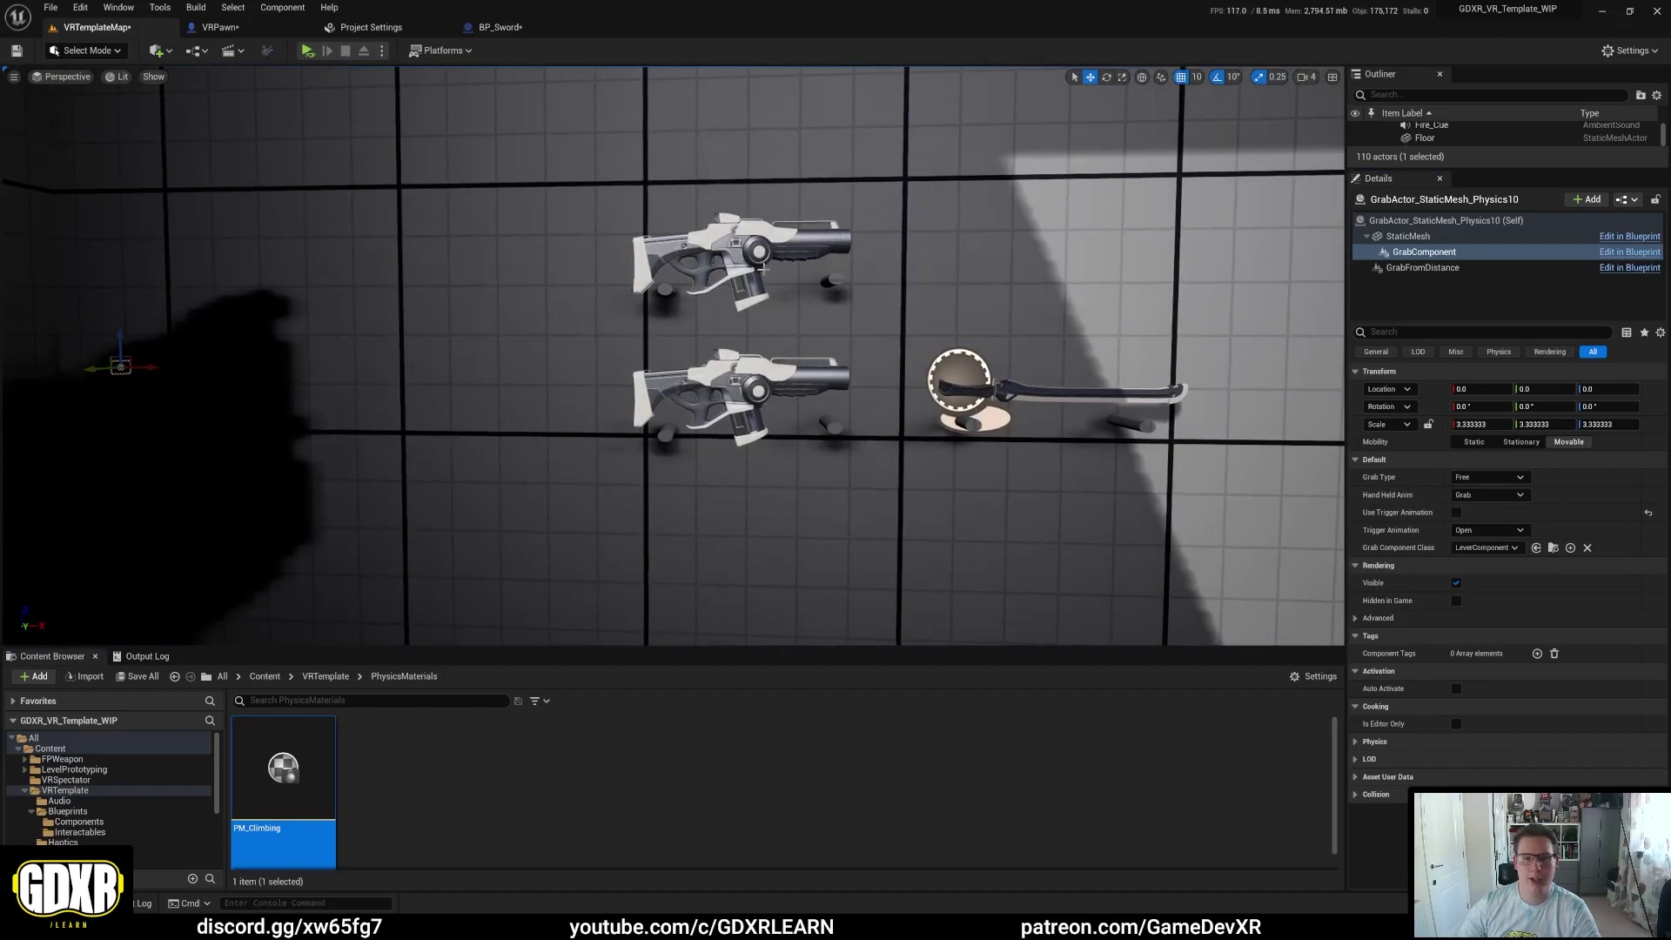
left_click(1004, 420)
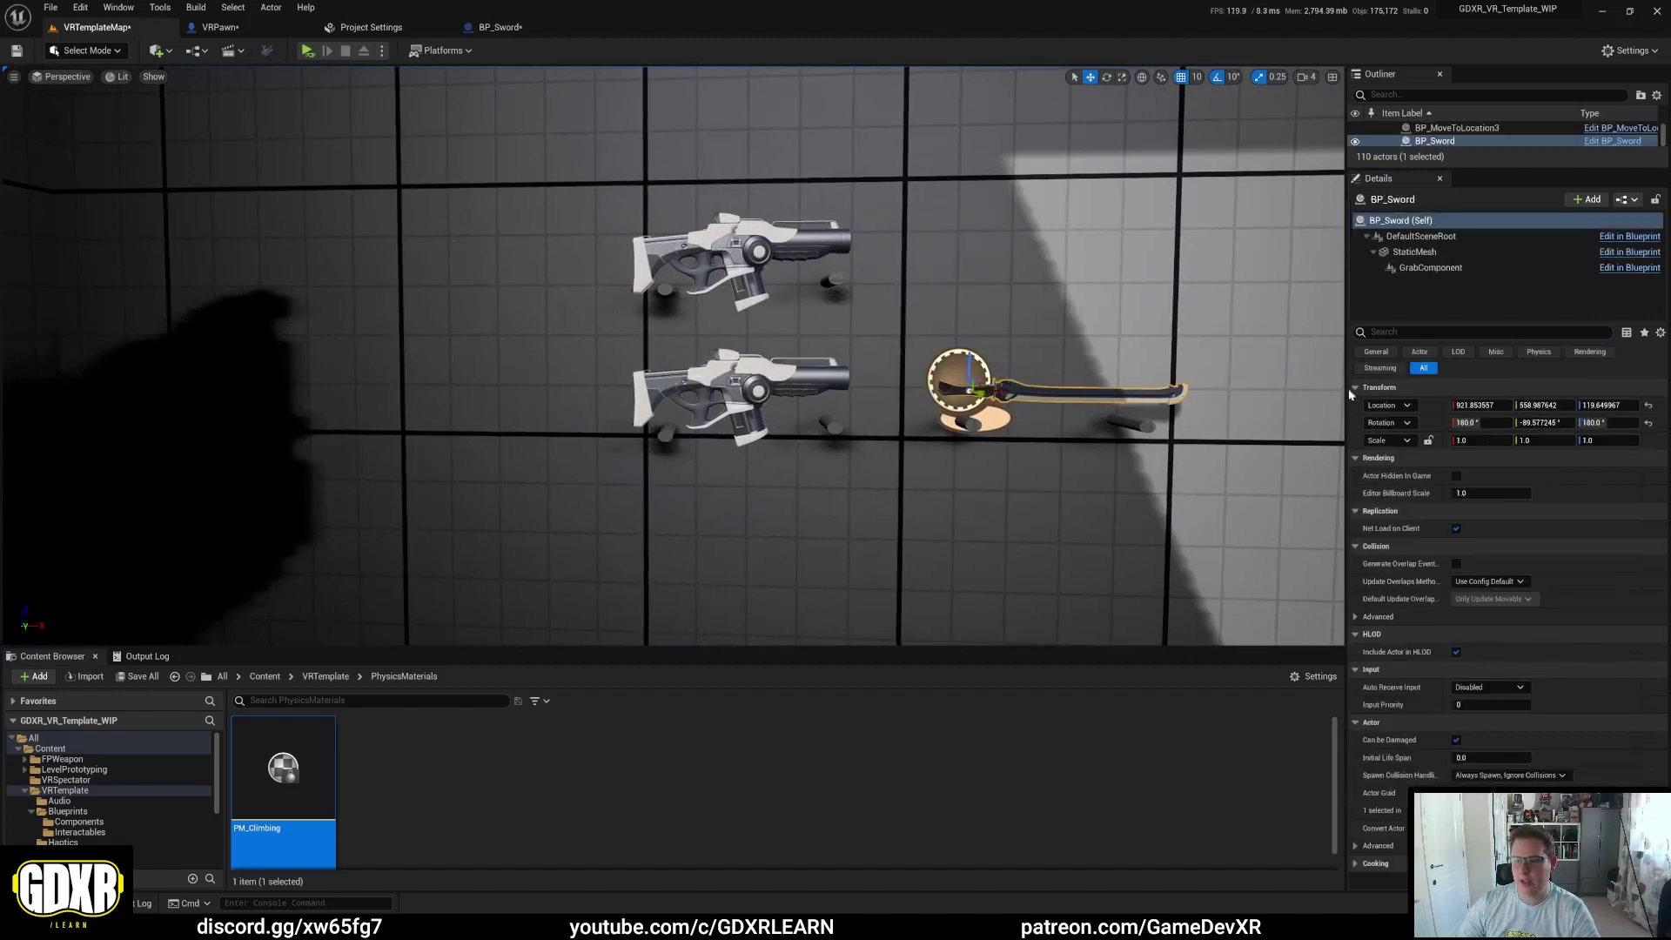
left_click(1431, 267)
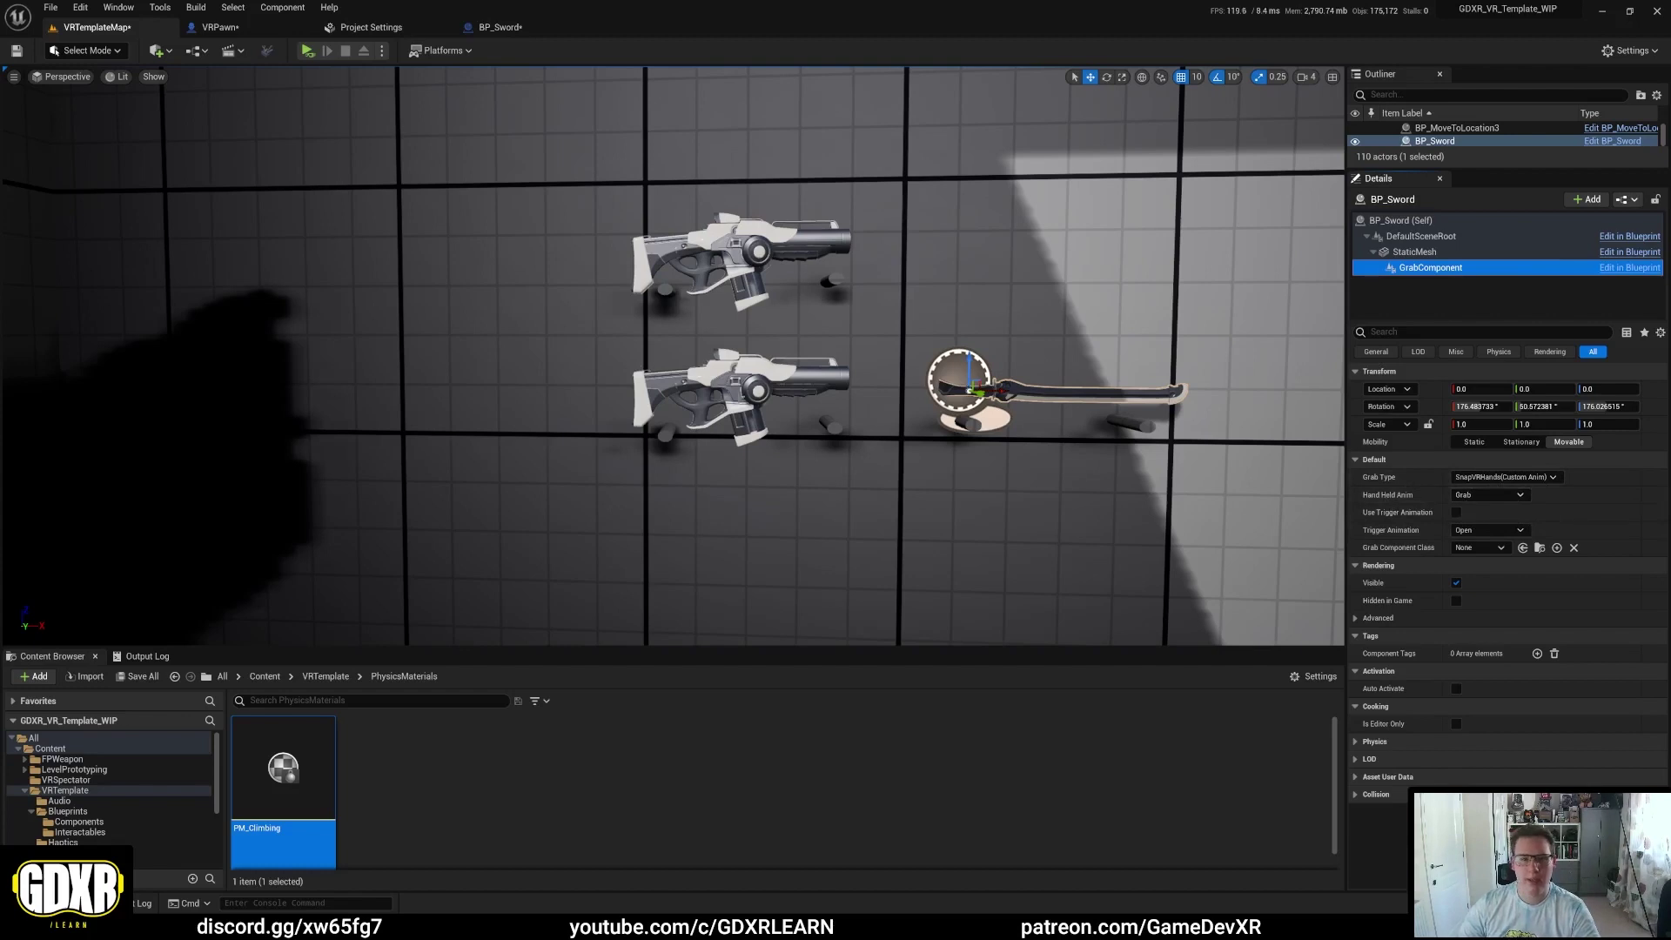
Step: Select the GrabComponentSnap of Pistol_01 and examine its hand-held animation and Trigger Animation options
left_click(774, 385)
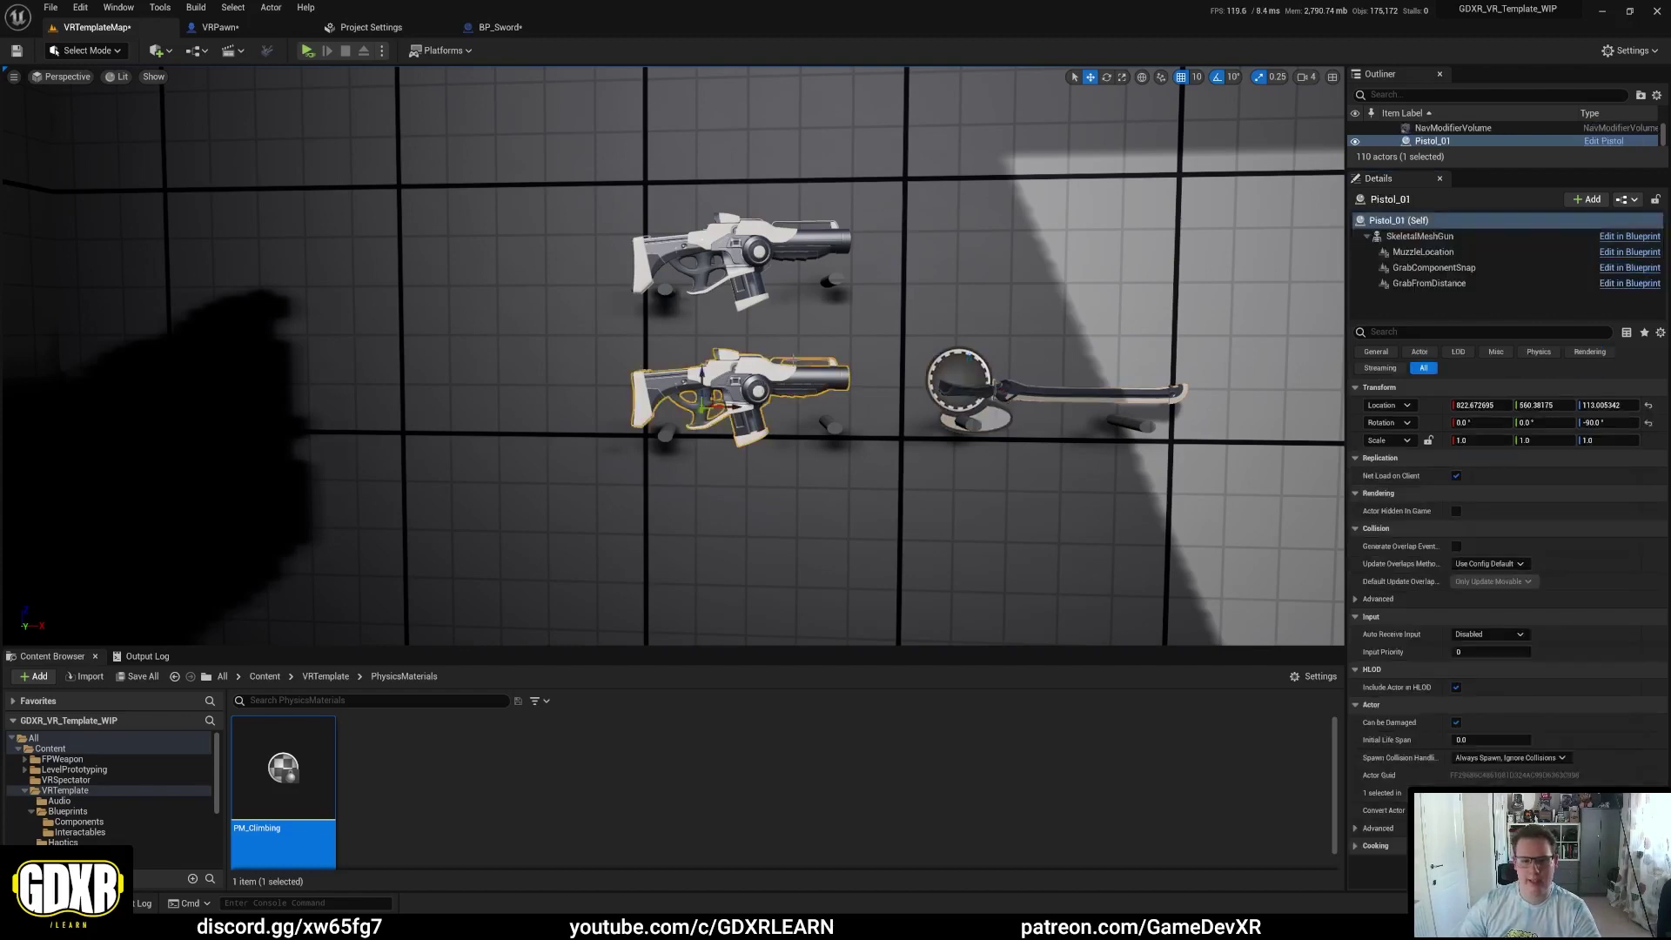
left_click(1437, 269)
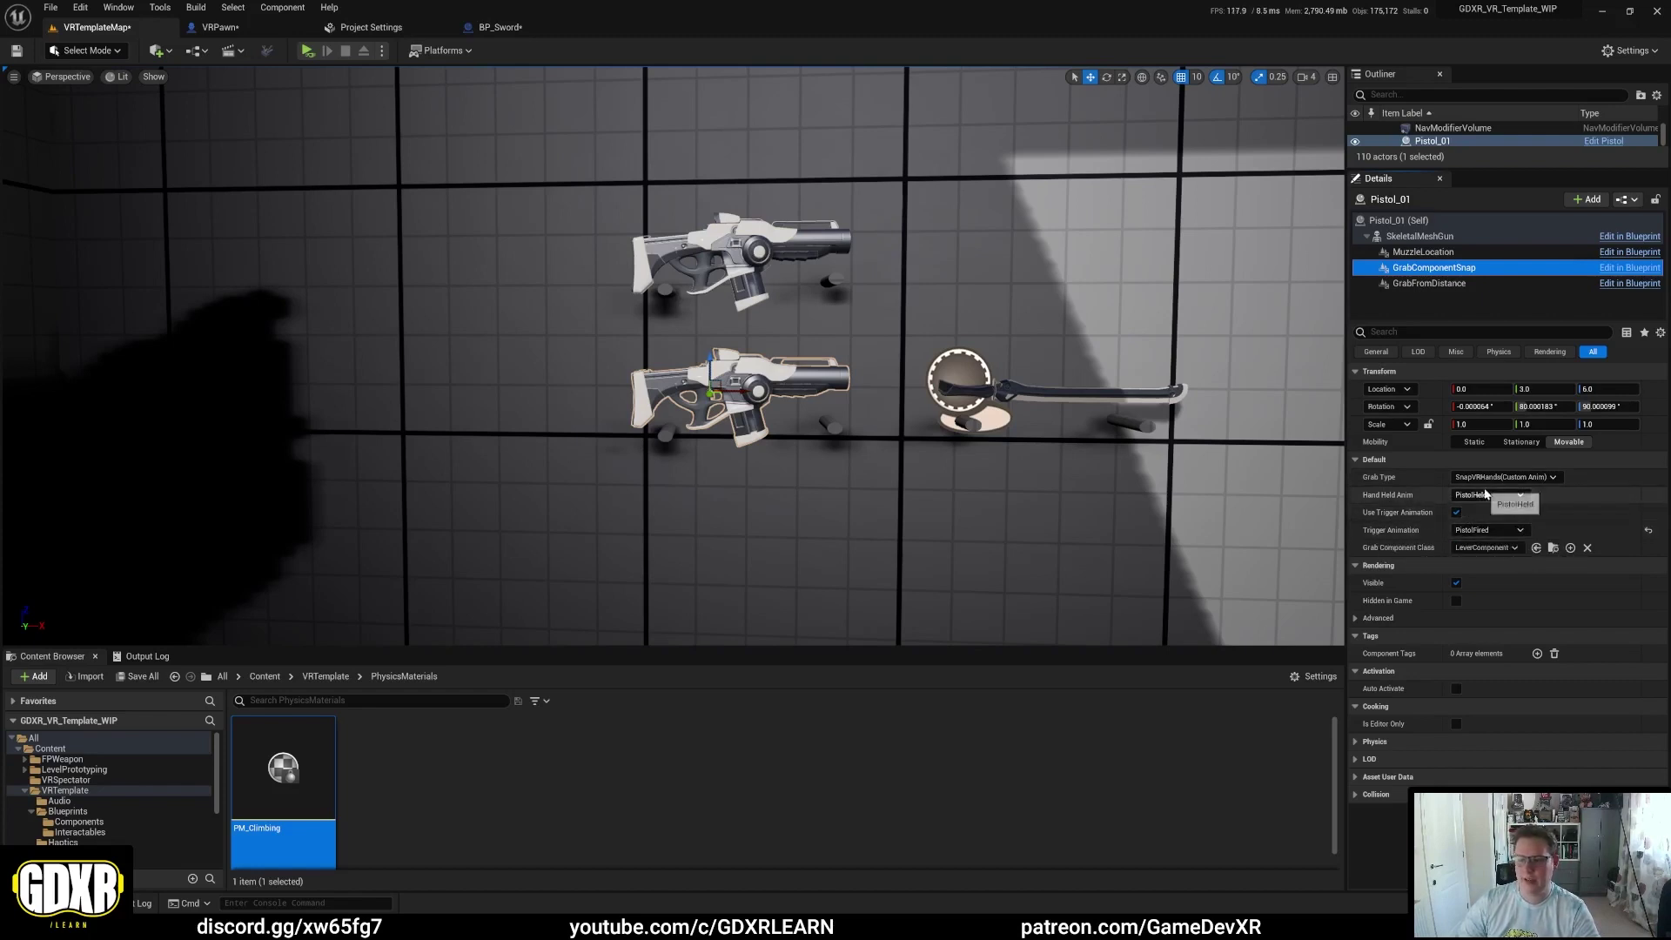
left_click(1496, 530)
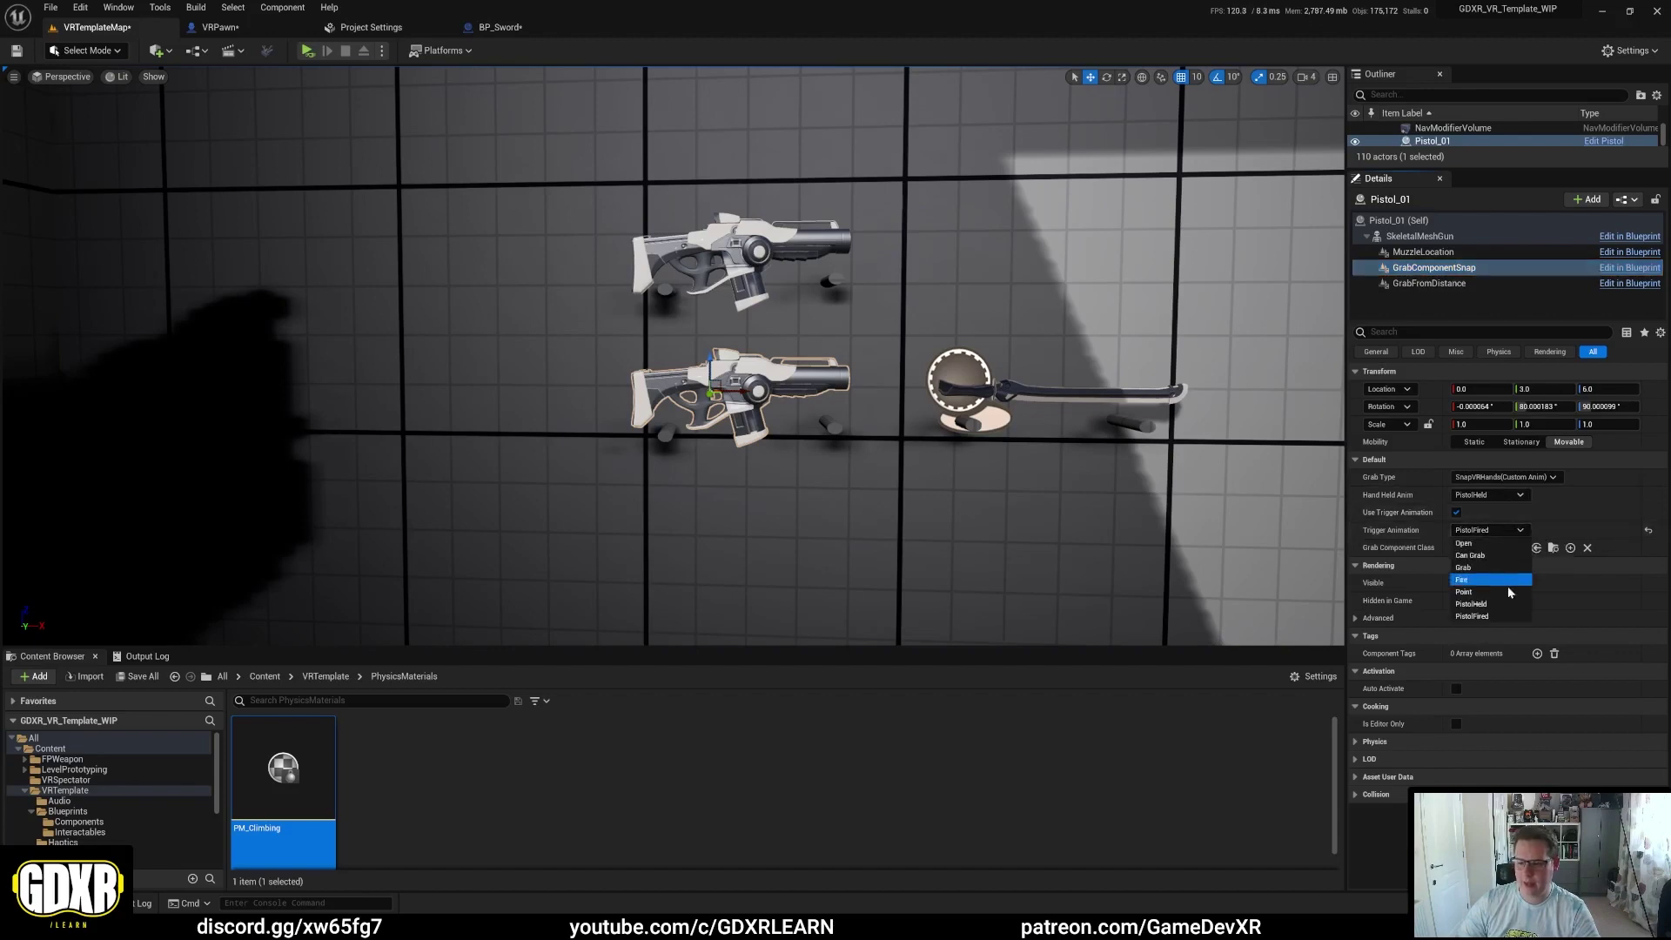
key("Escape")
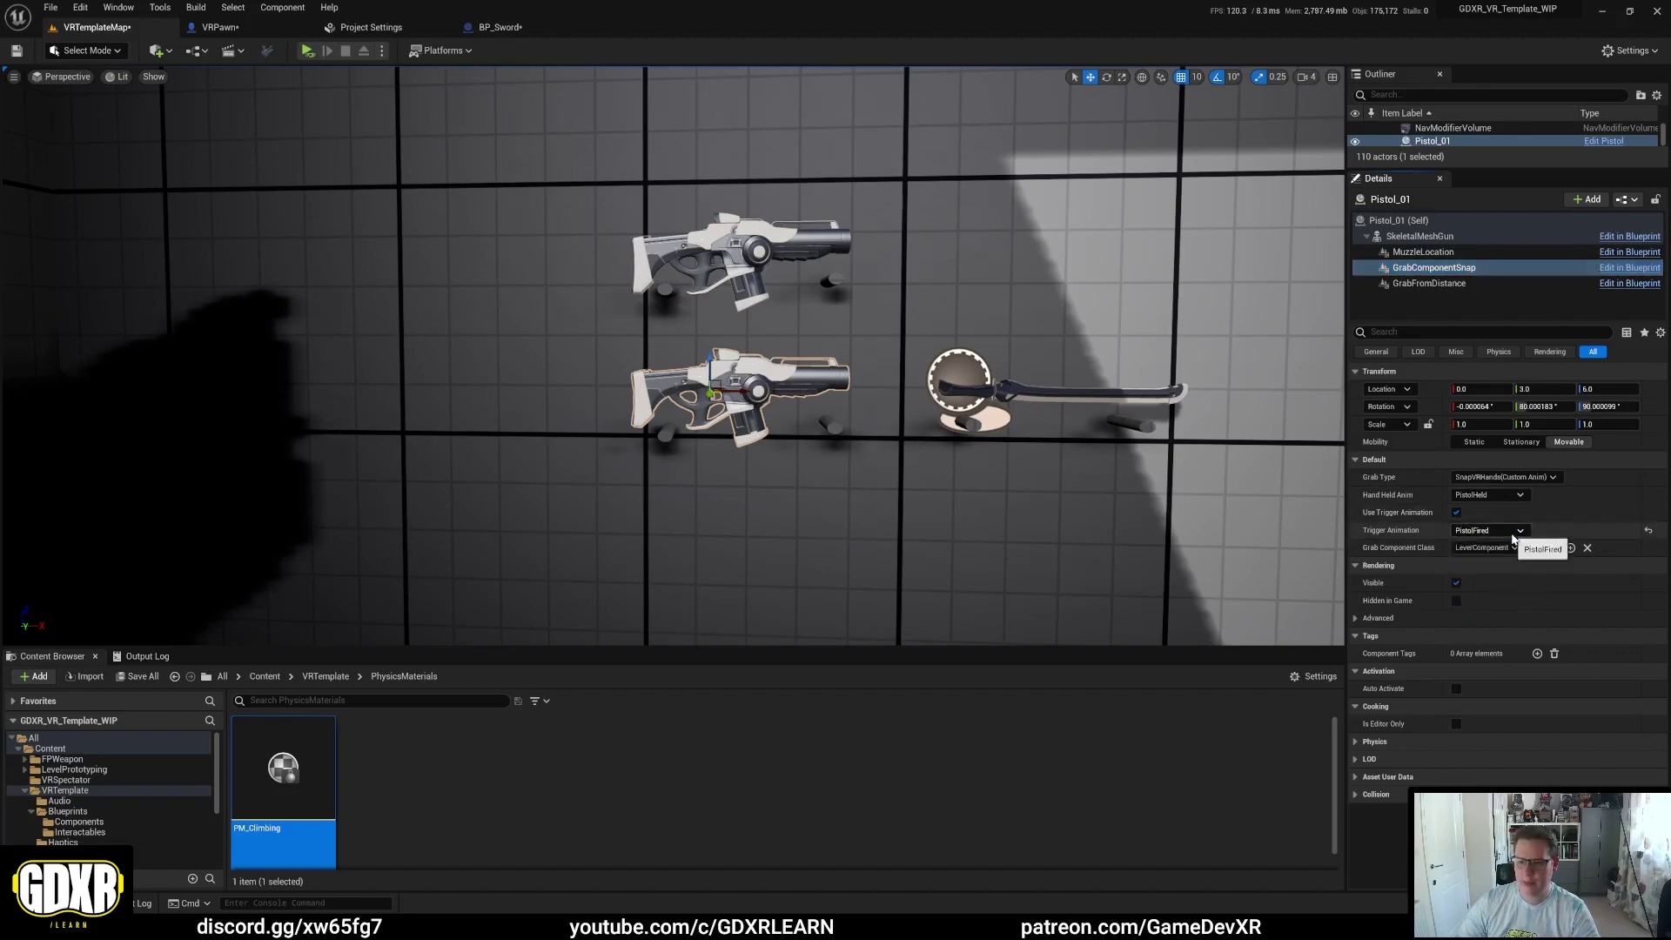
Step: Browse the VRHands folder to view RightHandAnimations, and open the Left_Hand folder
left_click(627, 788)
left_click_drag(635, 648, 157, 723)
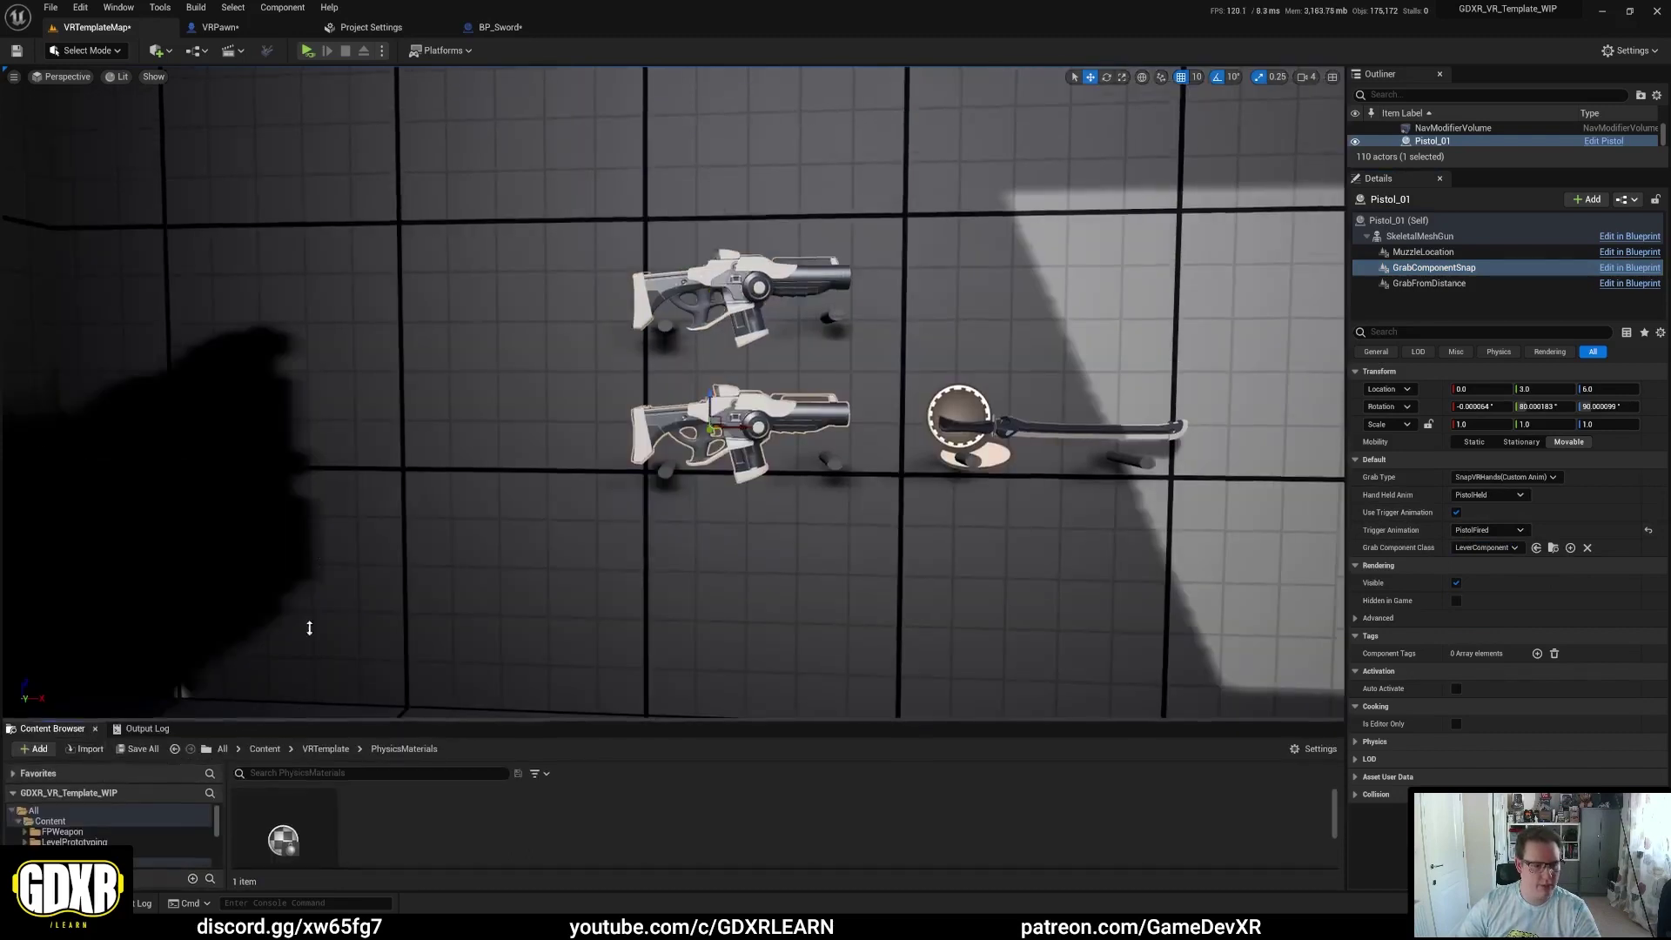
left_click_drag(309, 628, 310, 457)
left_click(69, 762)
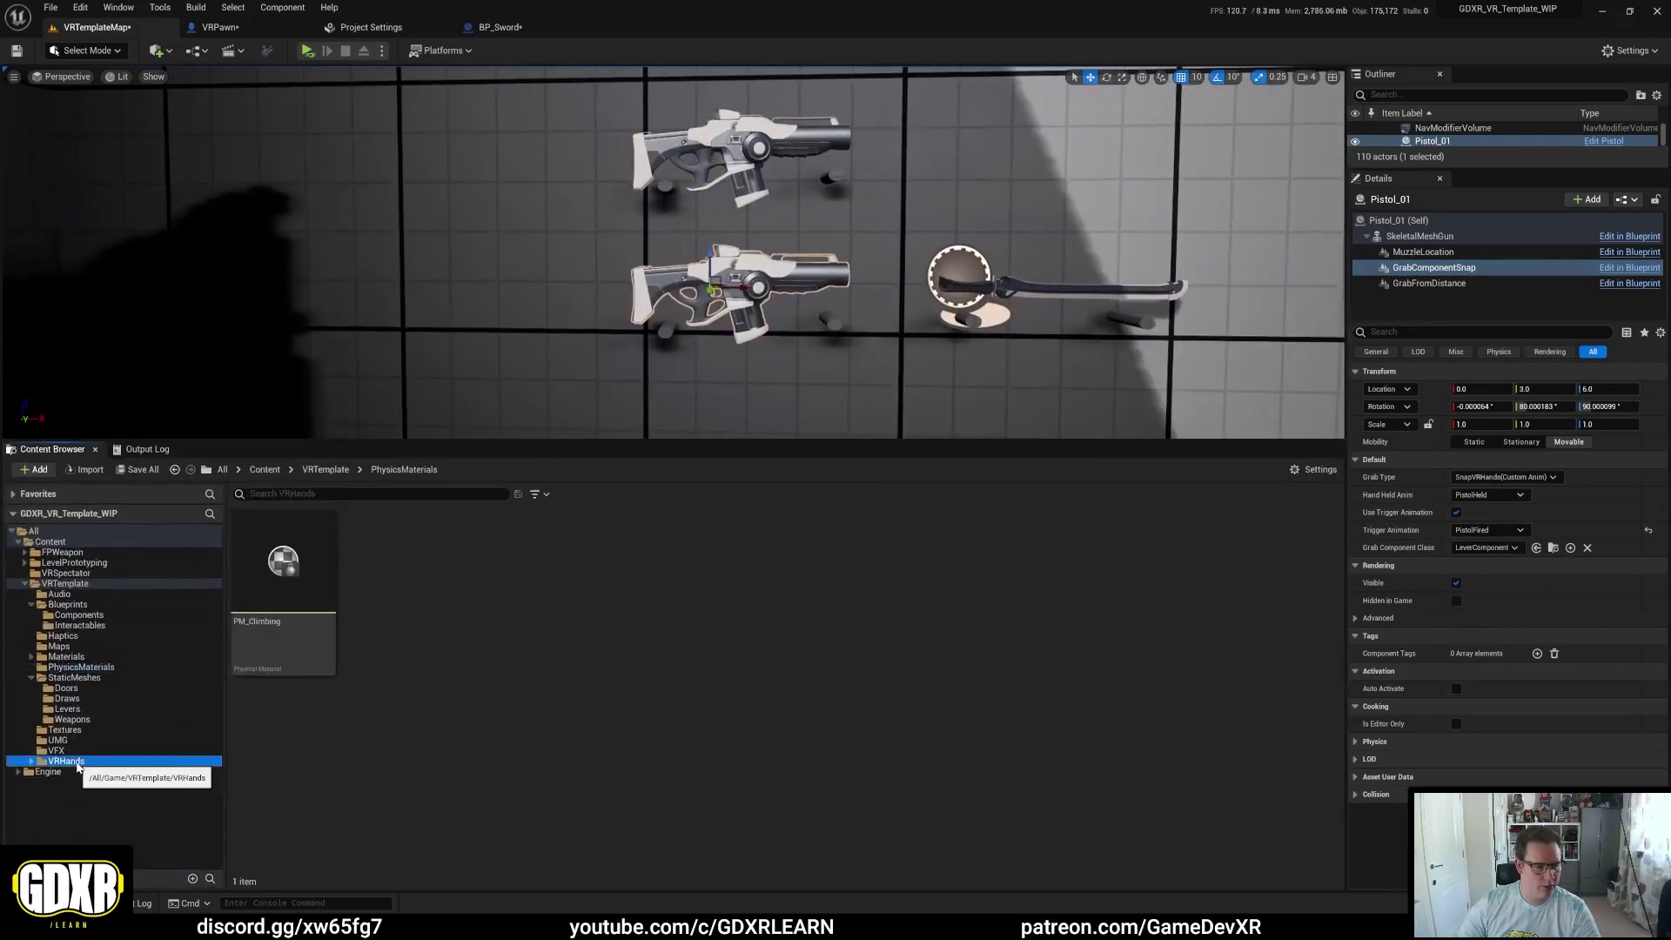
double_click(397, 574)
double_click(309, 574)
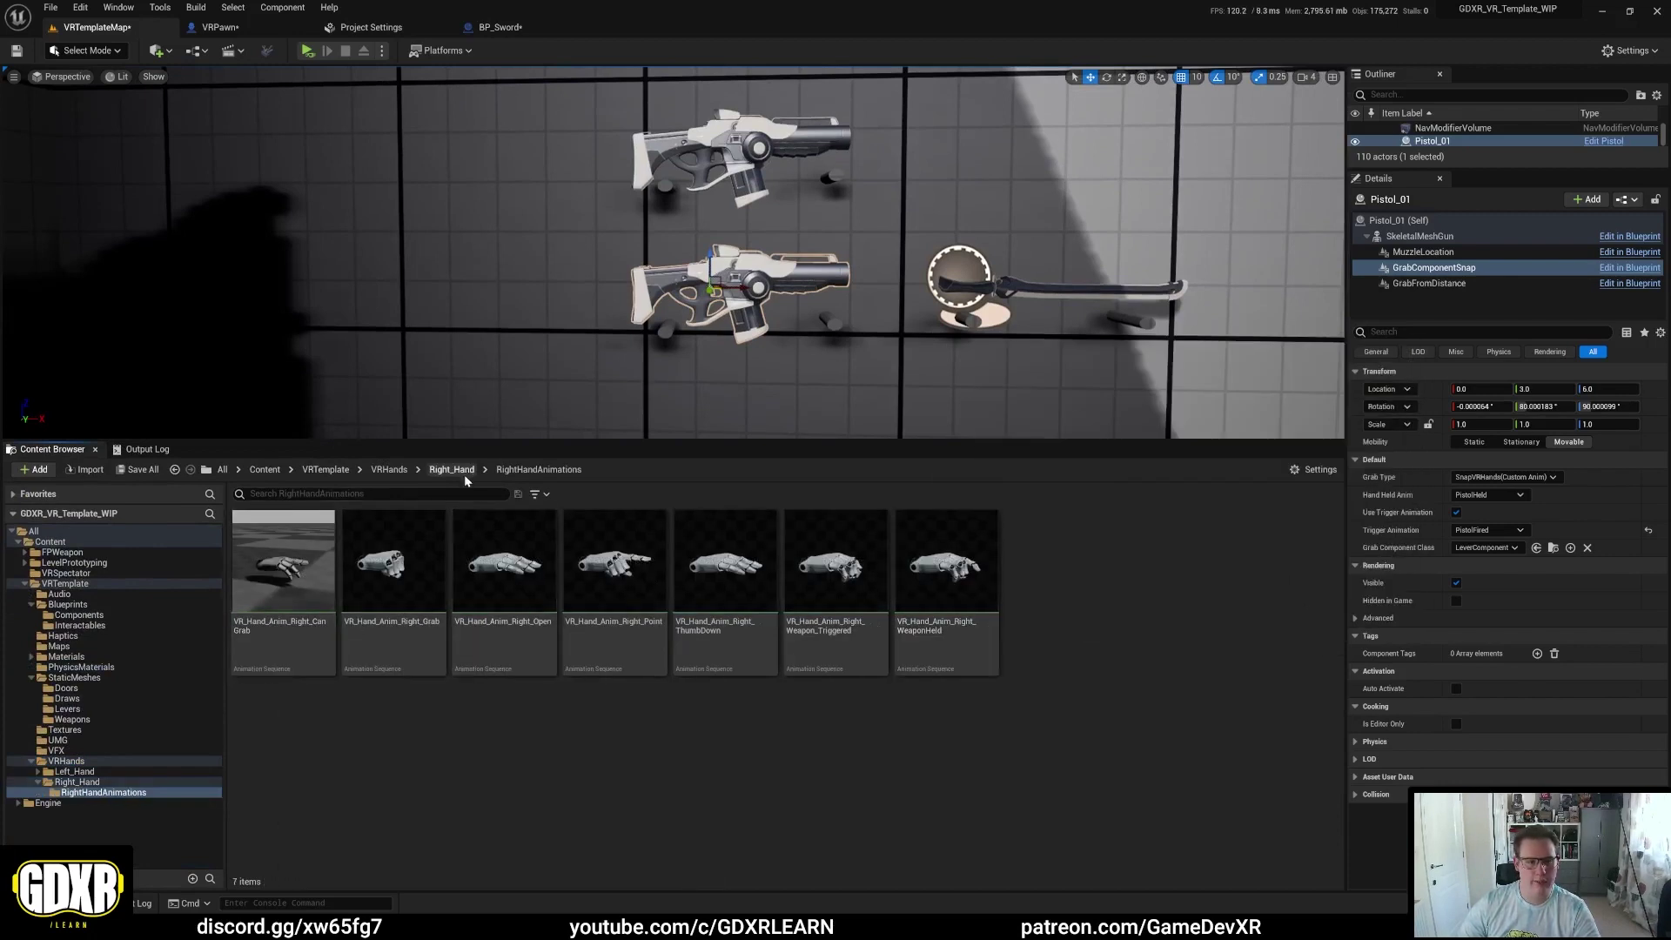
left_click(389, 470)
double_click(283, 561)
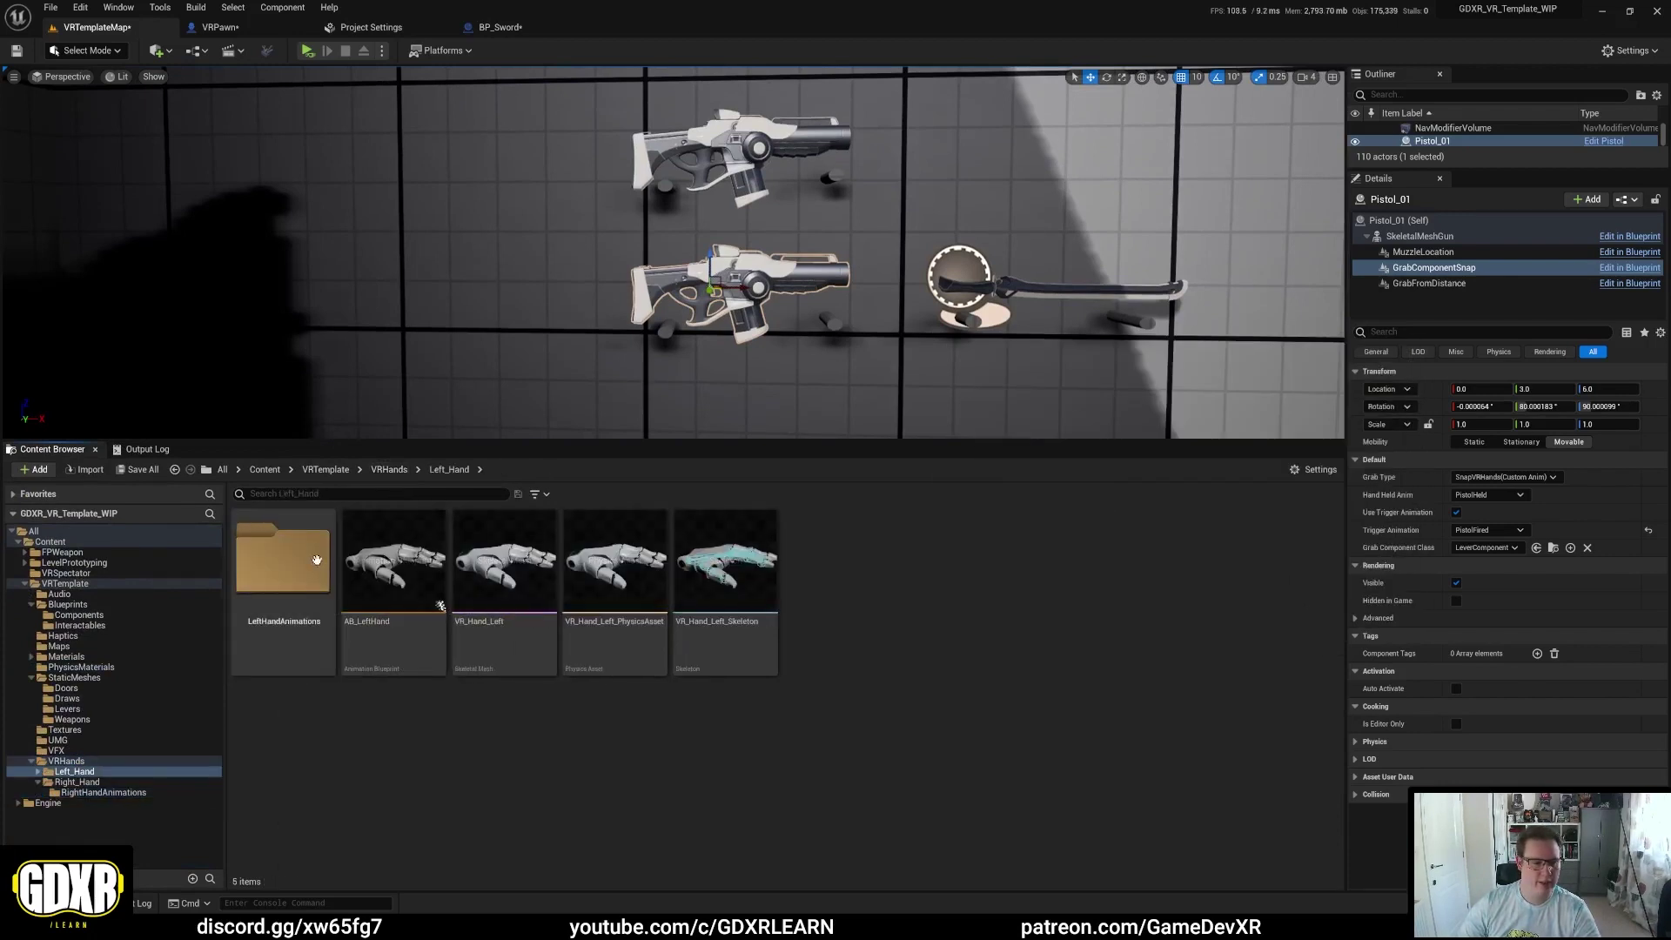
Step: View the LeftHandAnimations folder and open the E_GripState enumeration from the VRHands folder to examine its entries
double_click(283, 562)
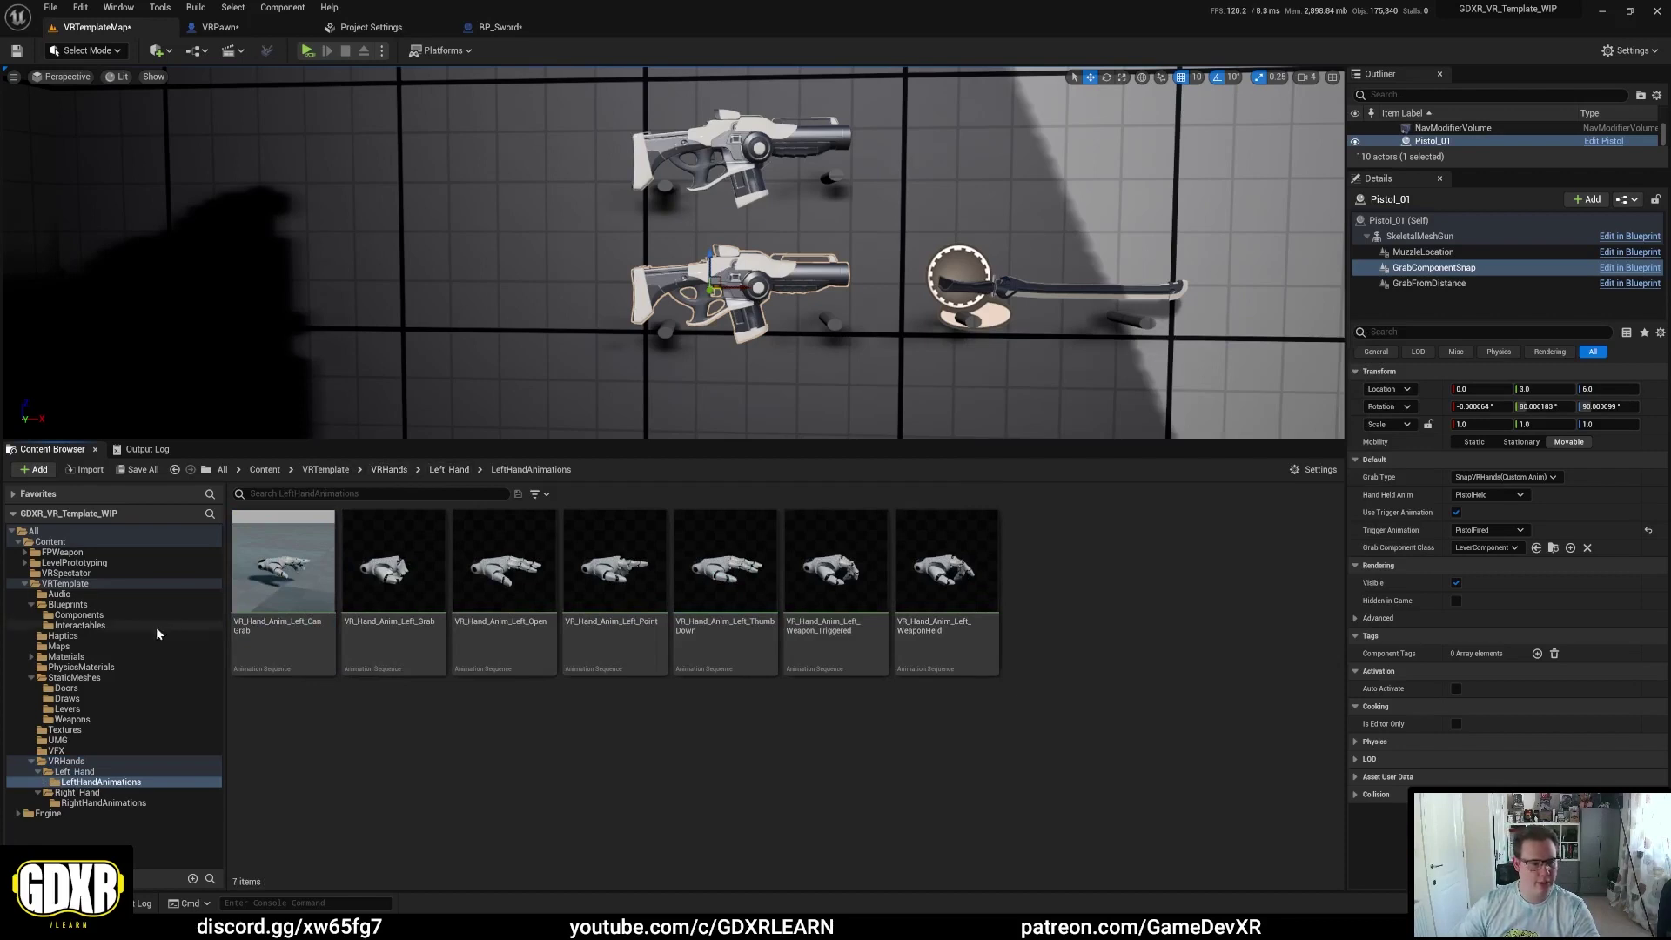
left_click(87, 607)
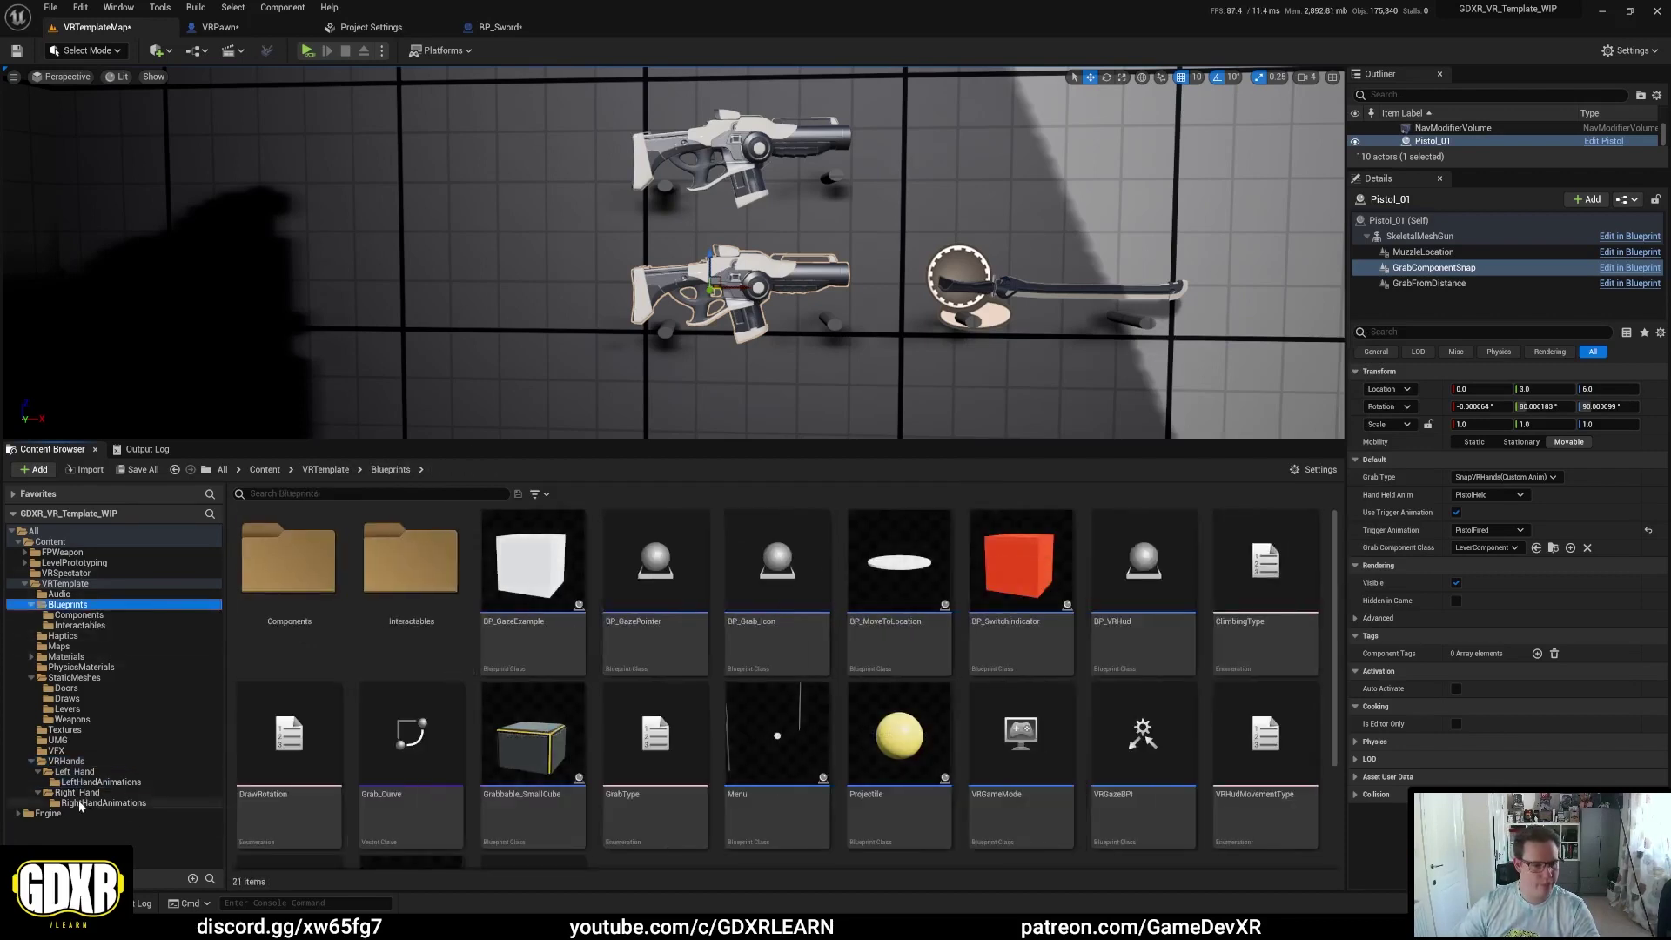
left_click(66, 761)
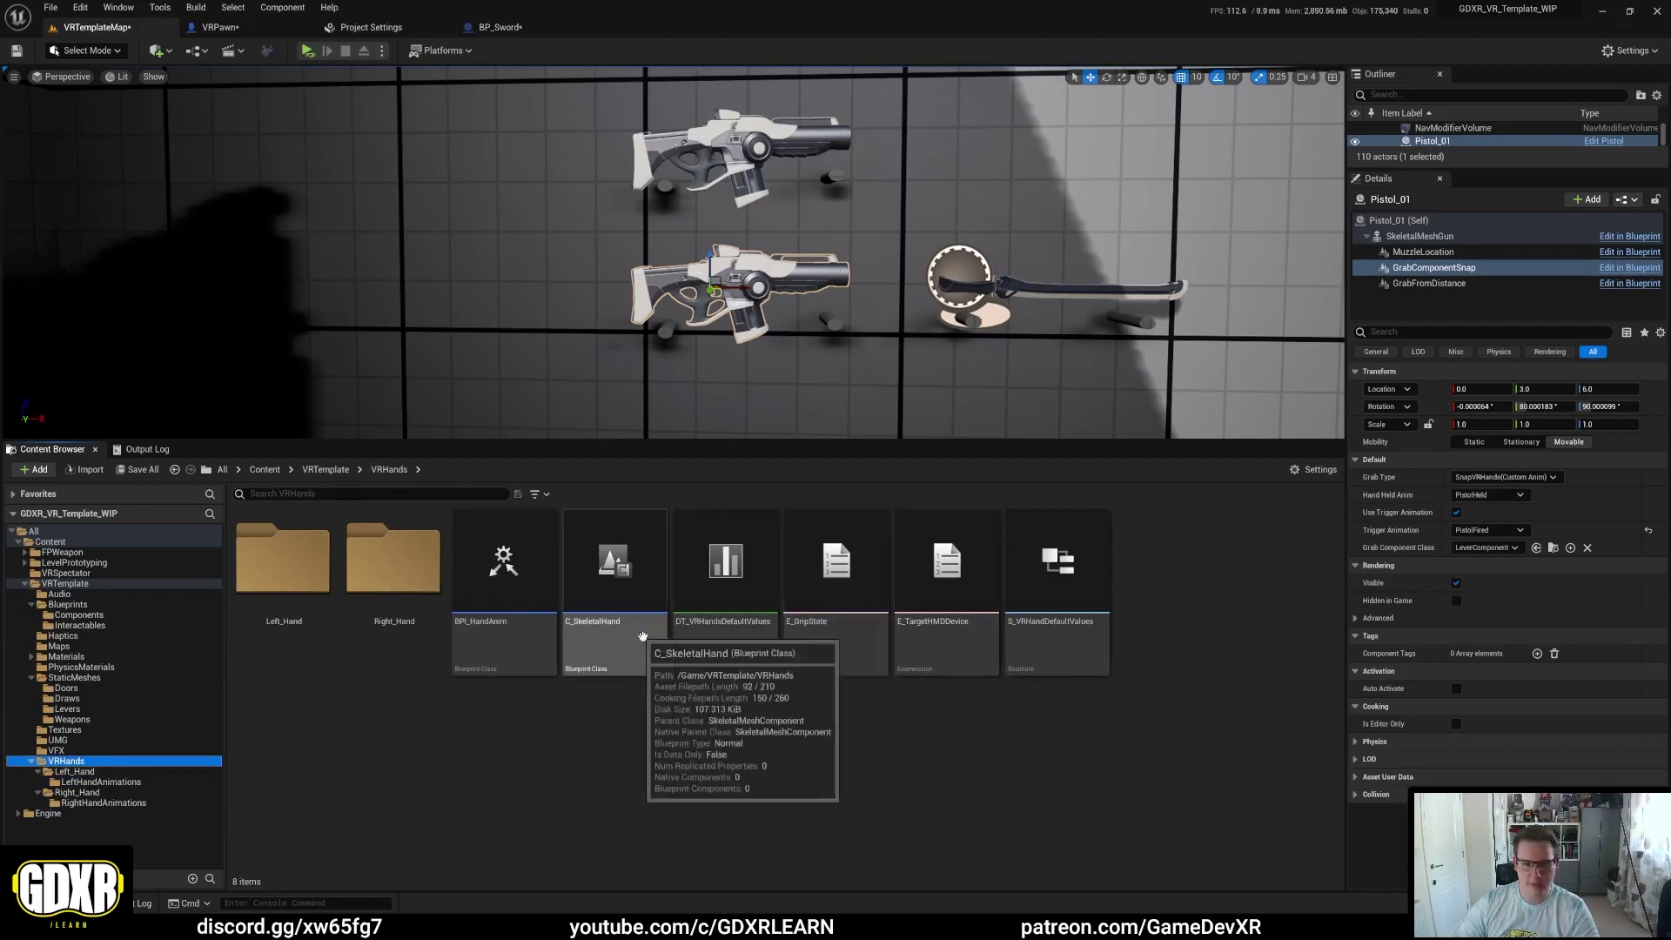
double_click(854, 651)
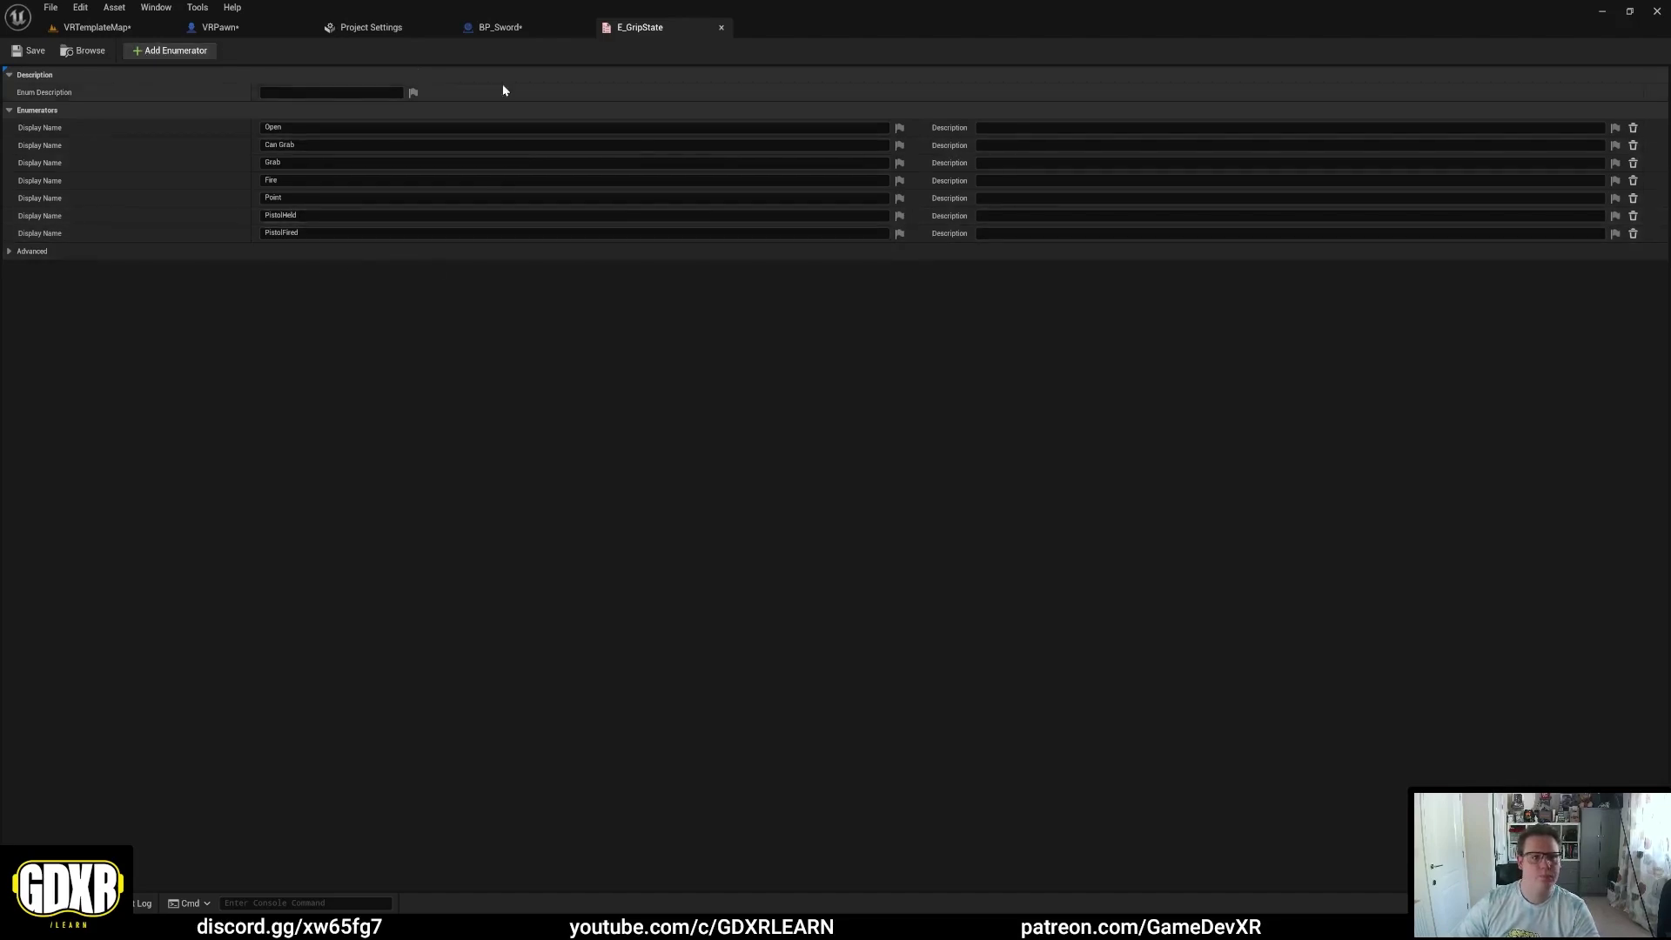
Step: Open the AB_RightHand animation blueprint from the Right_Hand folder
left_click(75, 28)
left_click(524, 747)
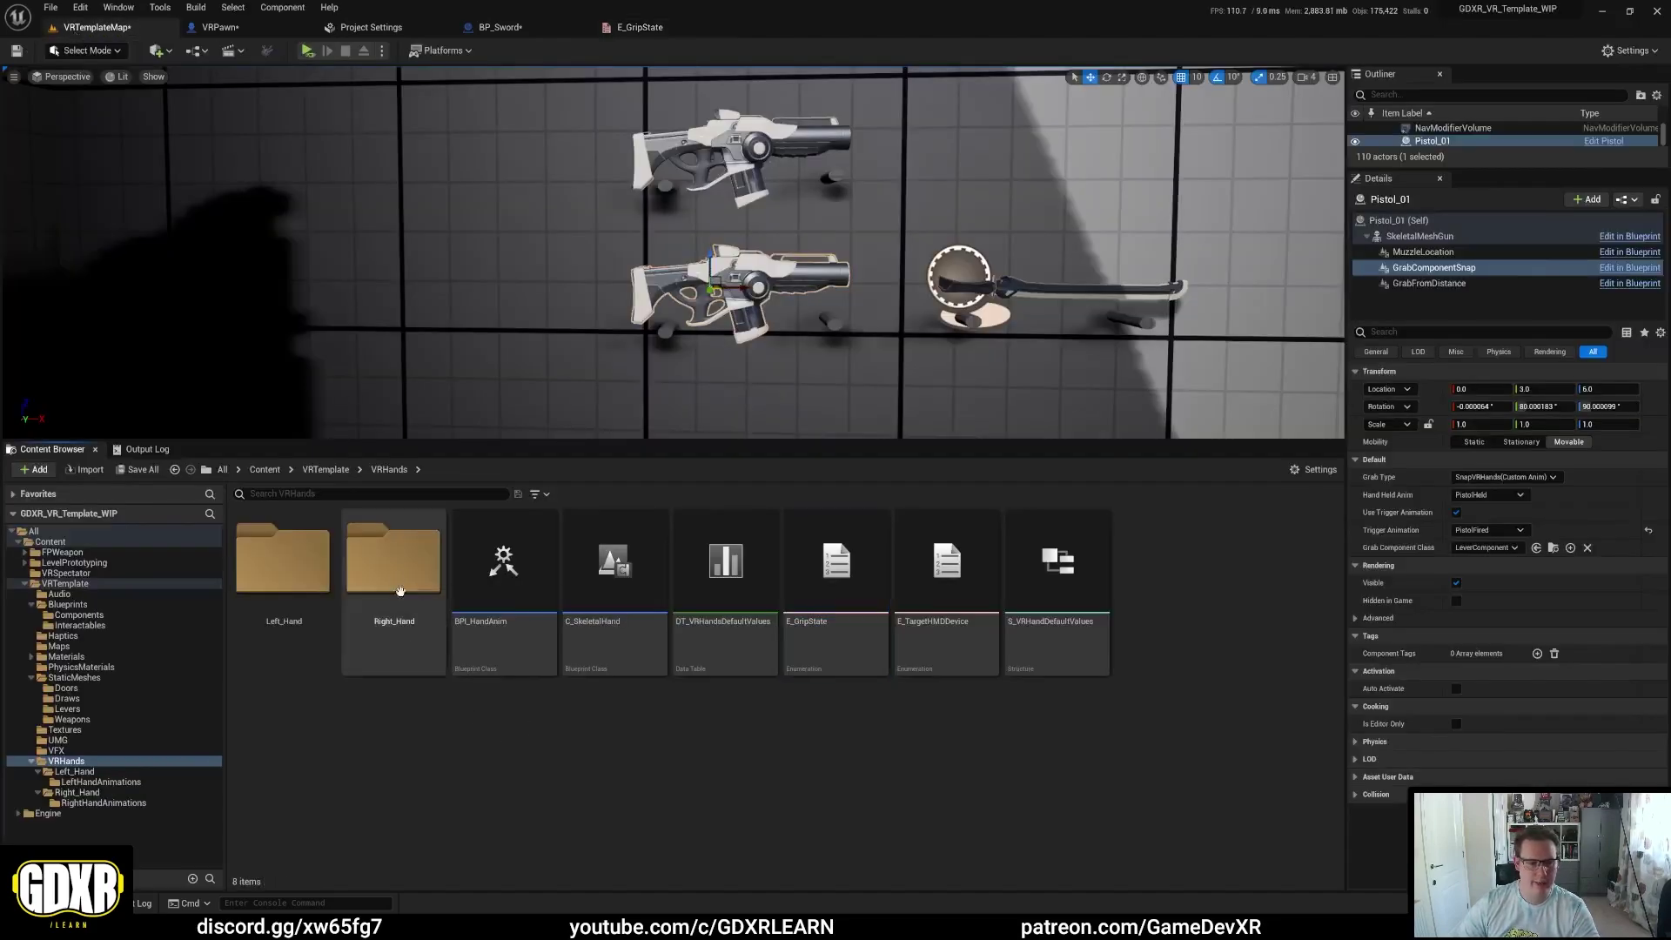
double_click(391, 566)
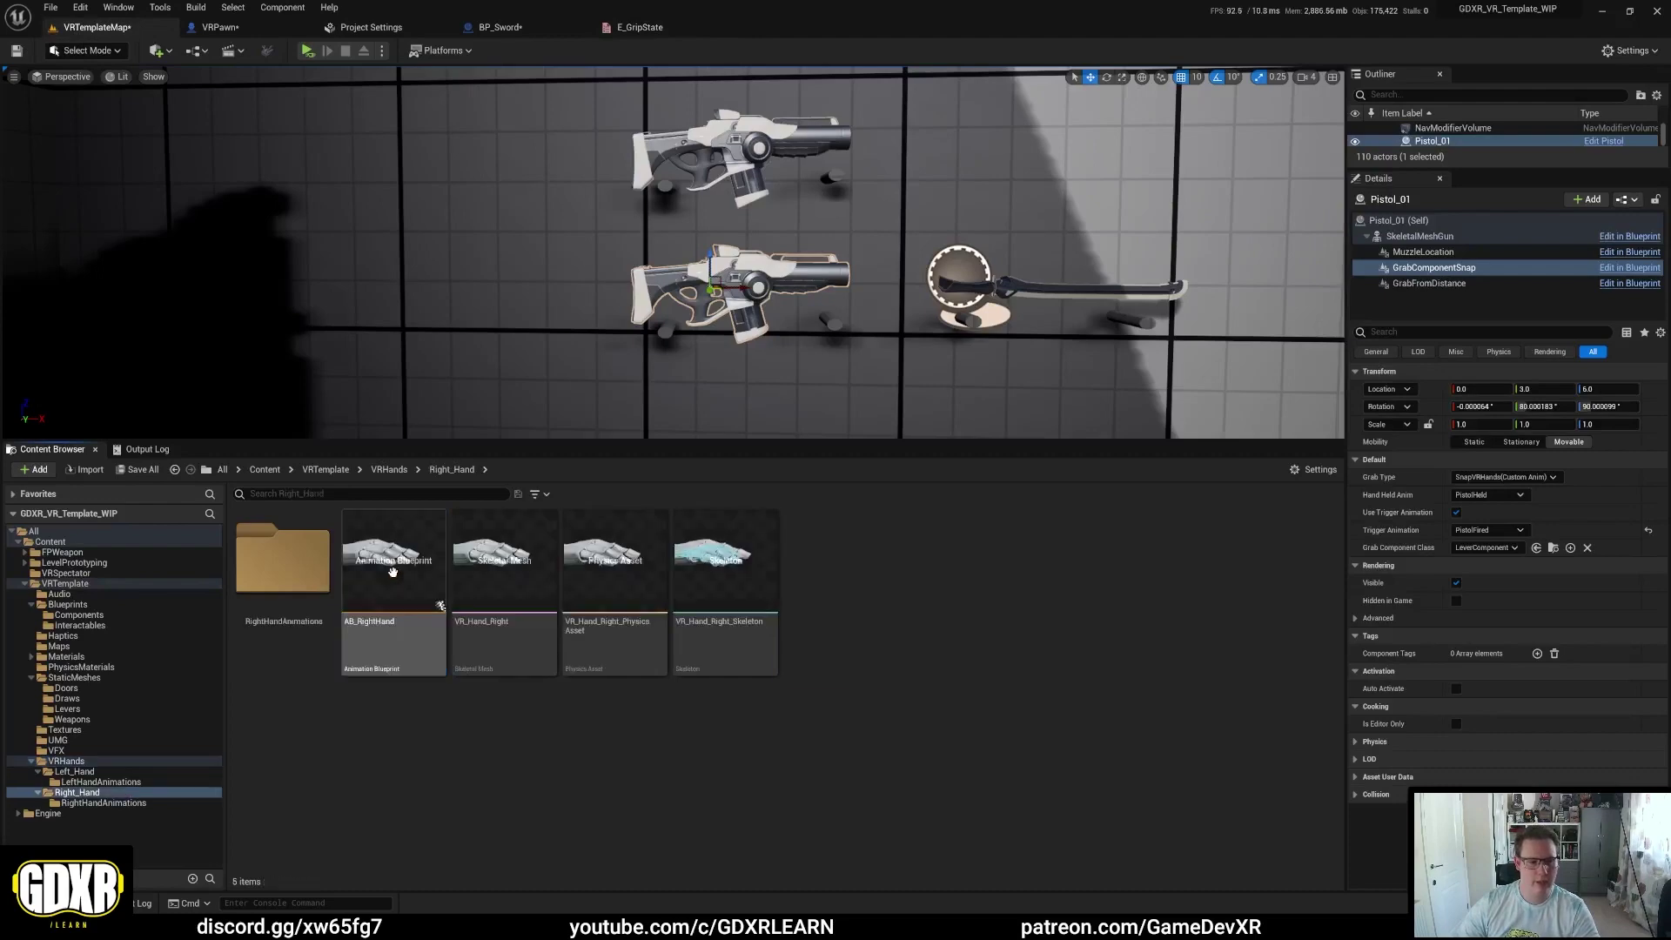
left_click(396, 623)
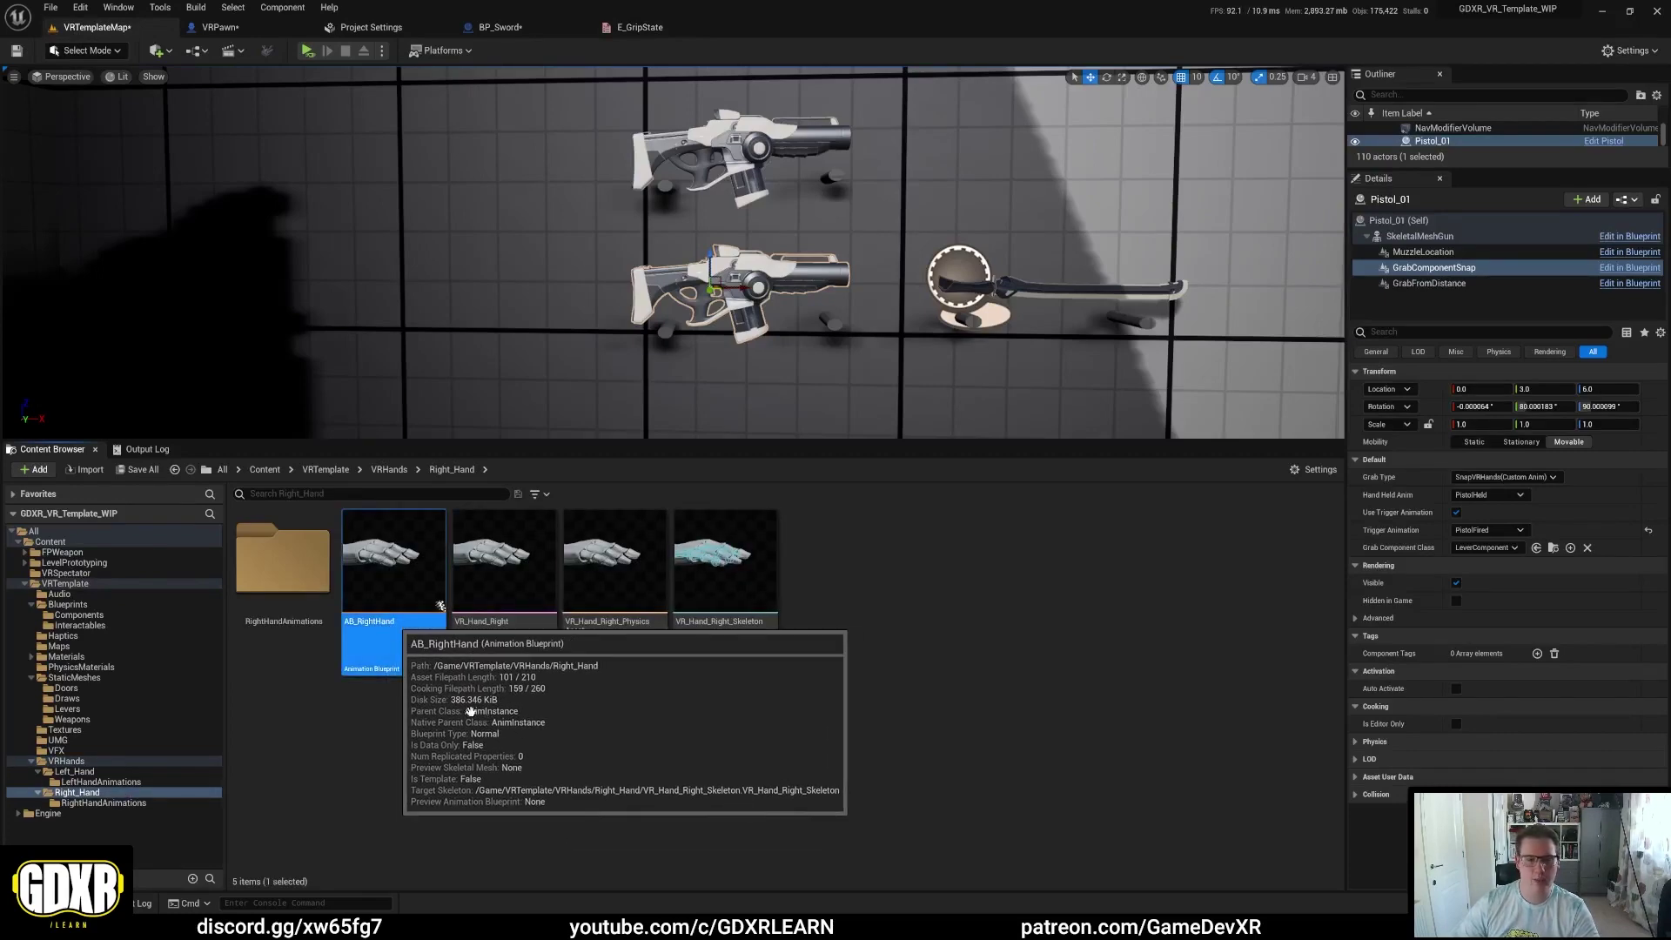
double_click(441, 607)
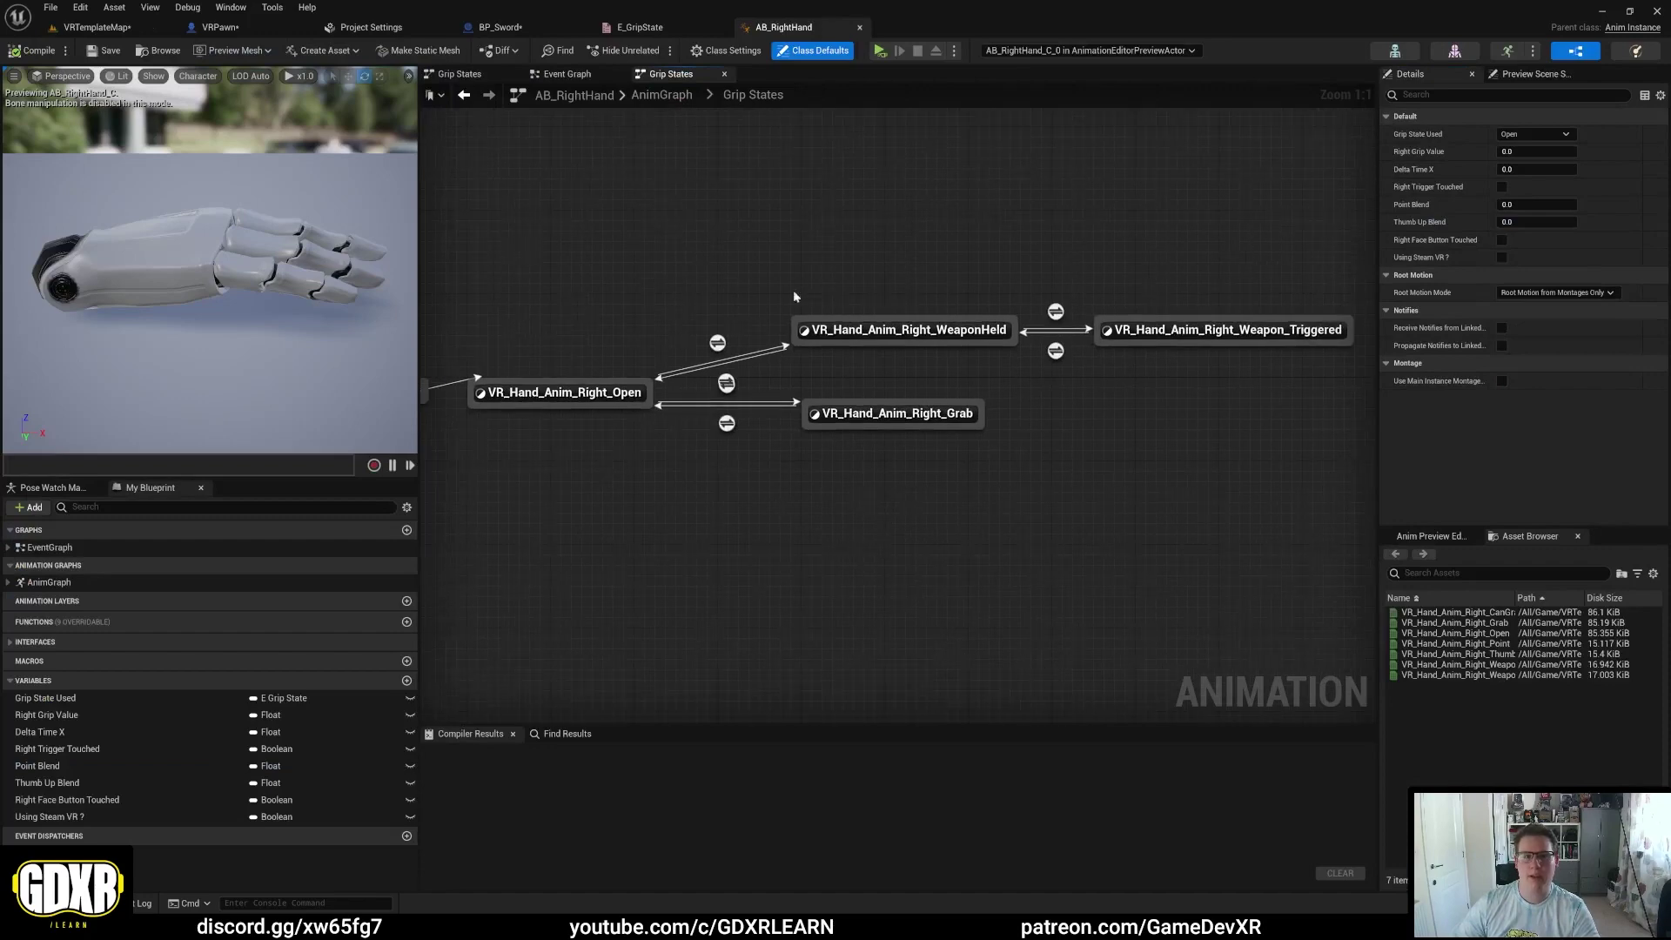
Step: Examine AB_RightHand's Event Graph and AnimGraph, and open its Grip States state machine
left_click(567, 76)
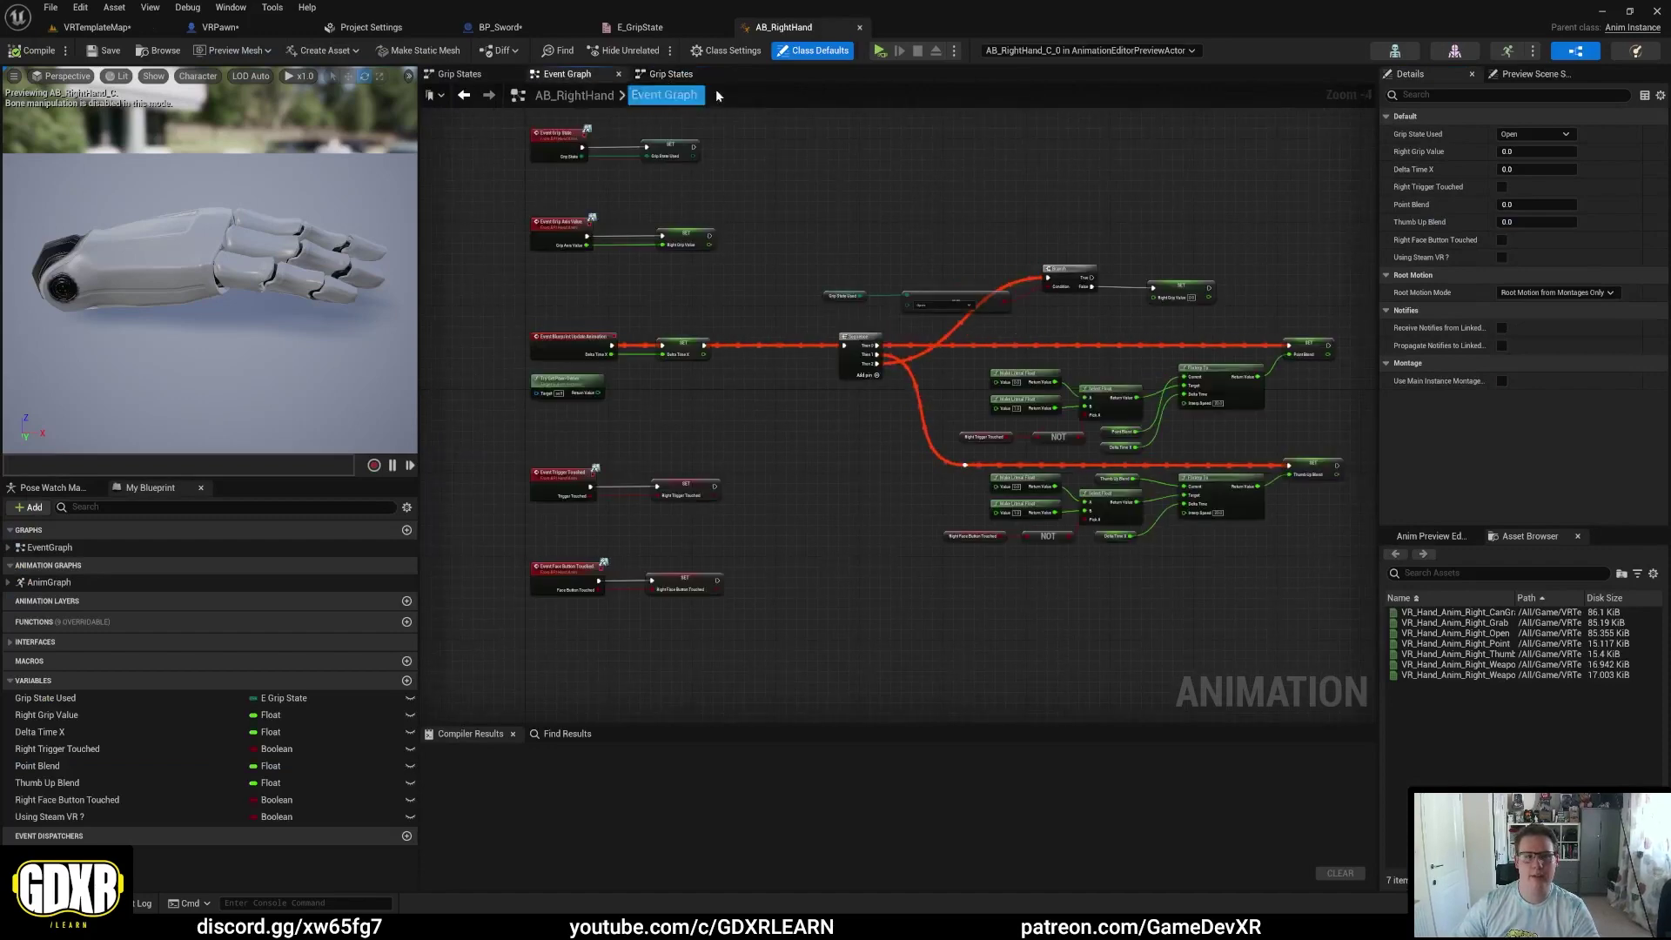
left_click(667, 77)
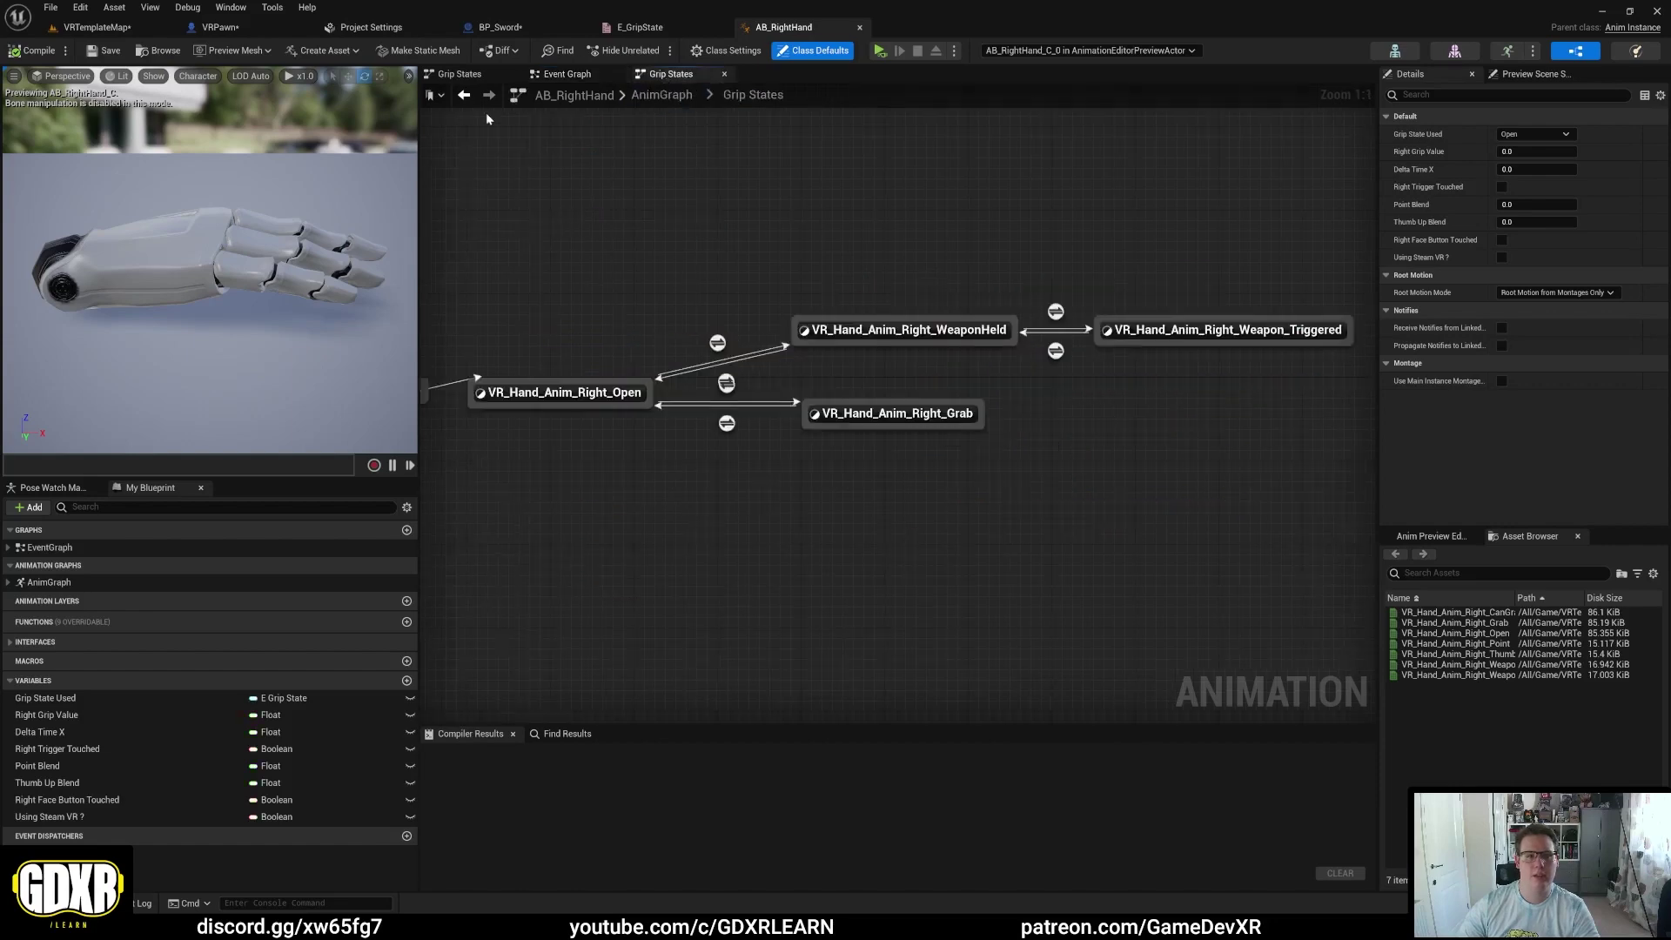
left_click(660, 96)
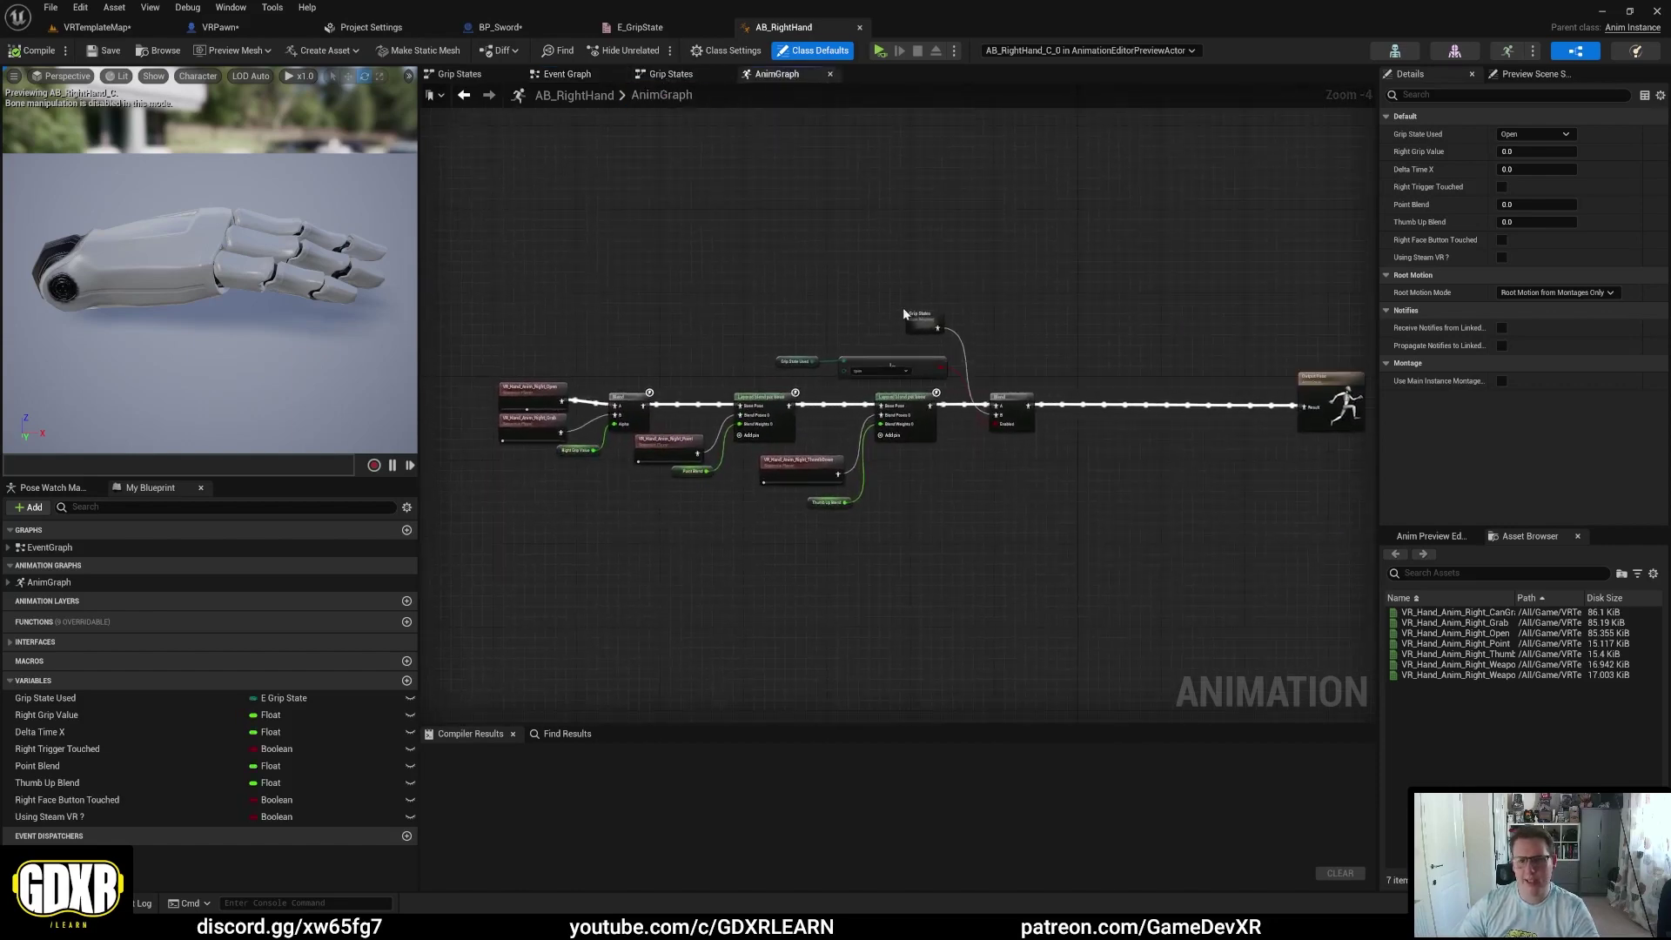
scroll(905, 314, "up", 4)
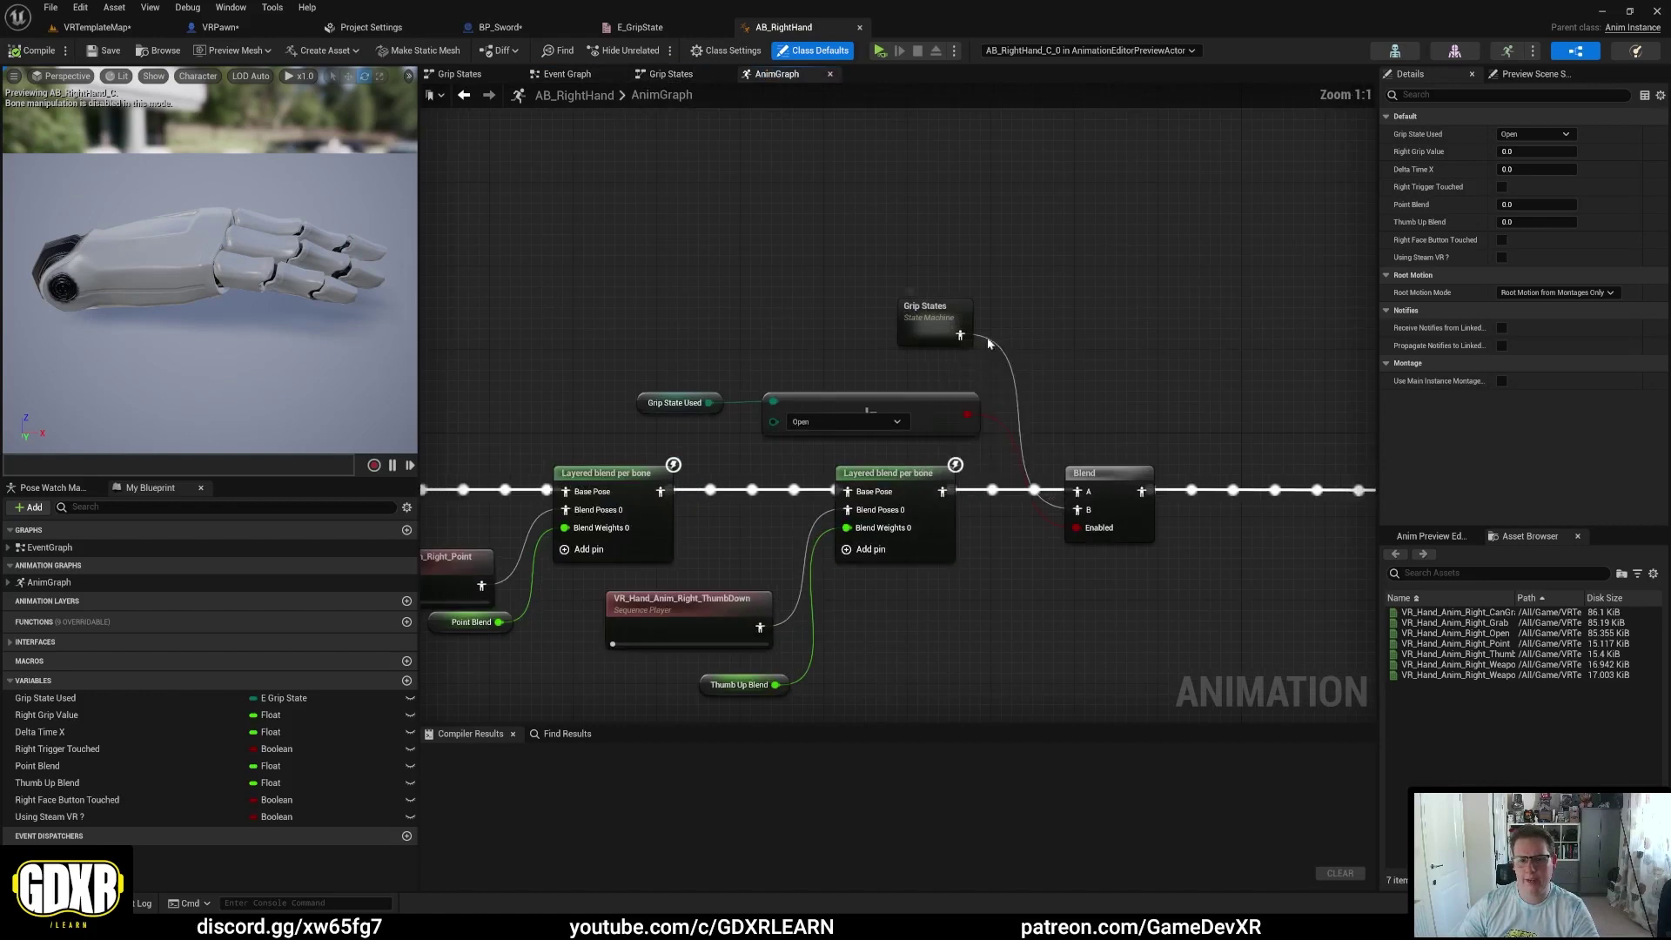
double_click(929, 329)
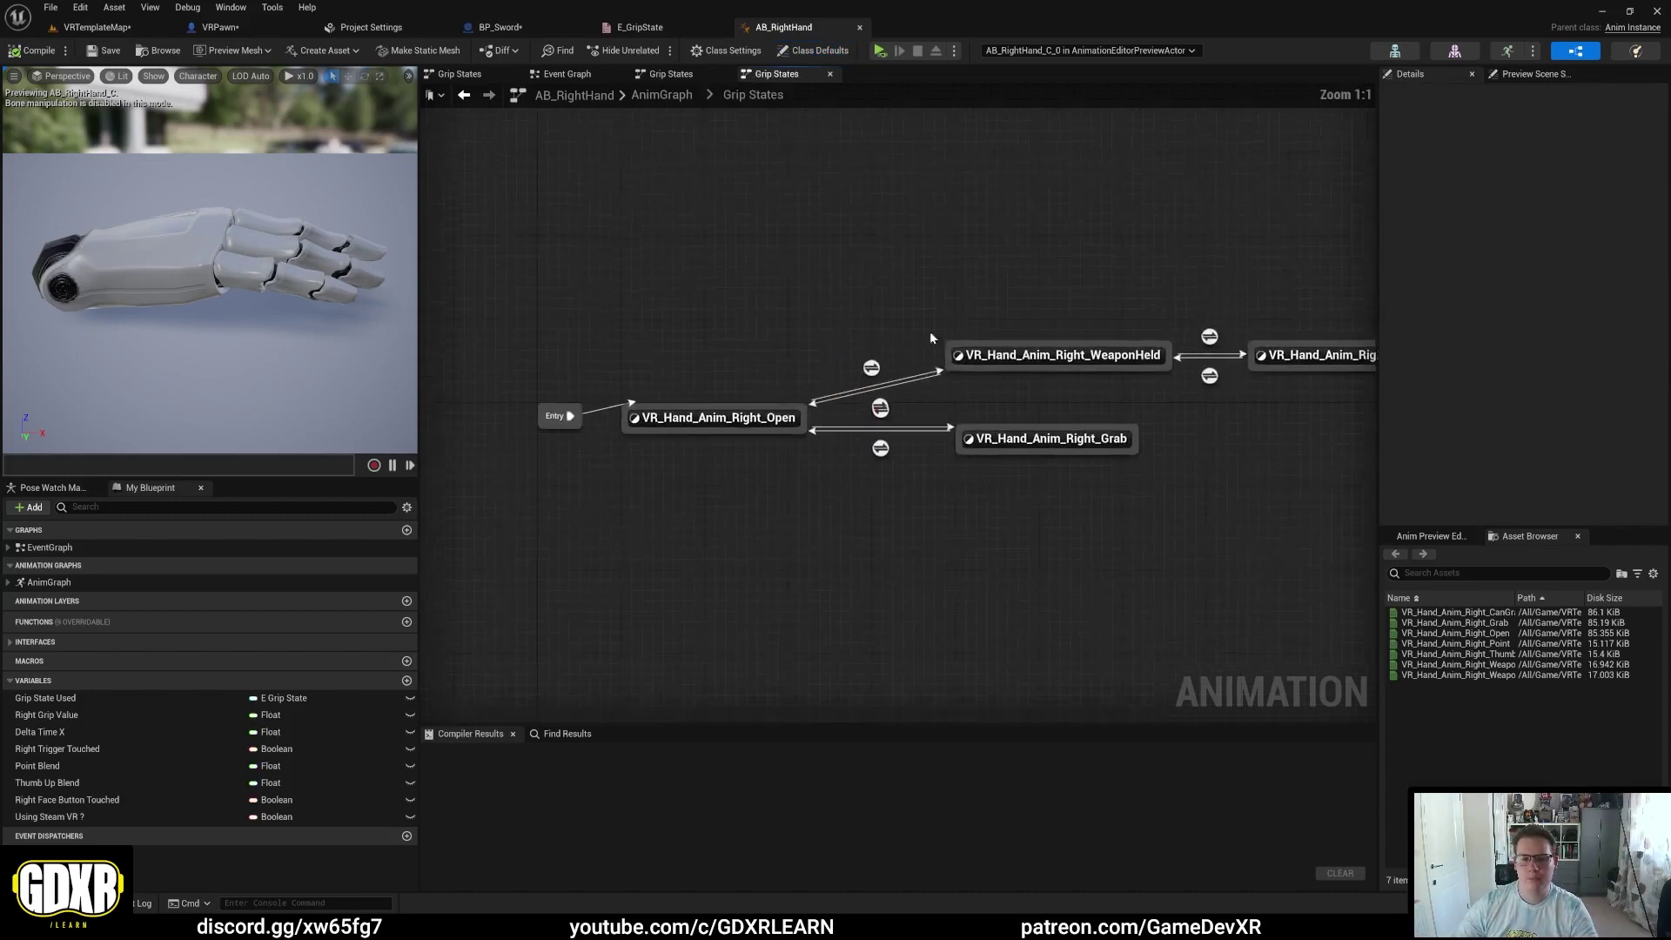
Step: Move the Entry node farther from the Open state and raise the WeaponHeld and Weapon_Triggered states together
left_click_drag(562, 430, 486, 406)
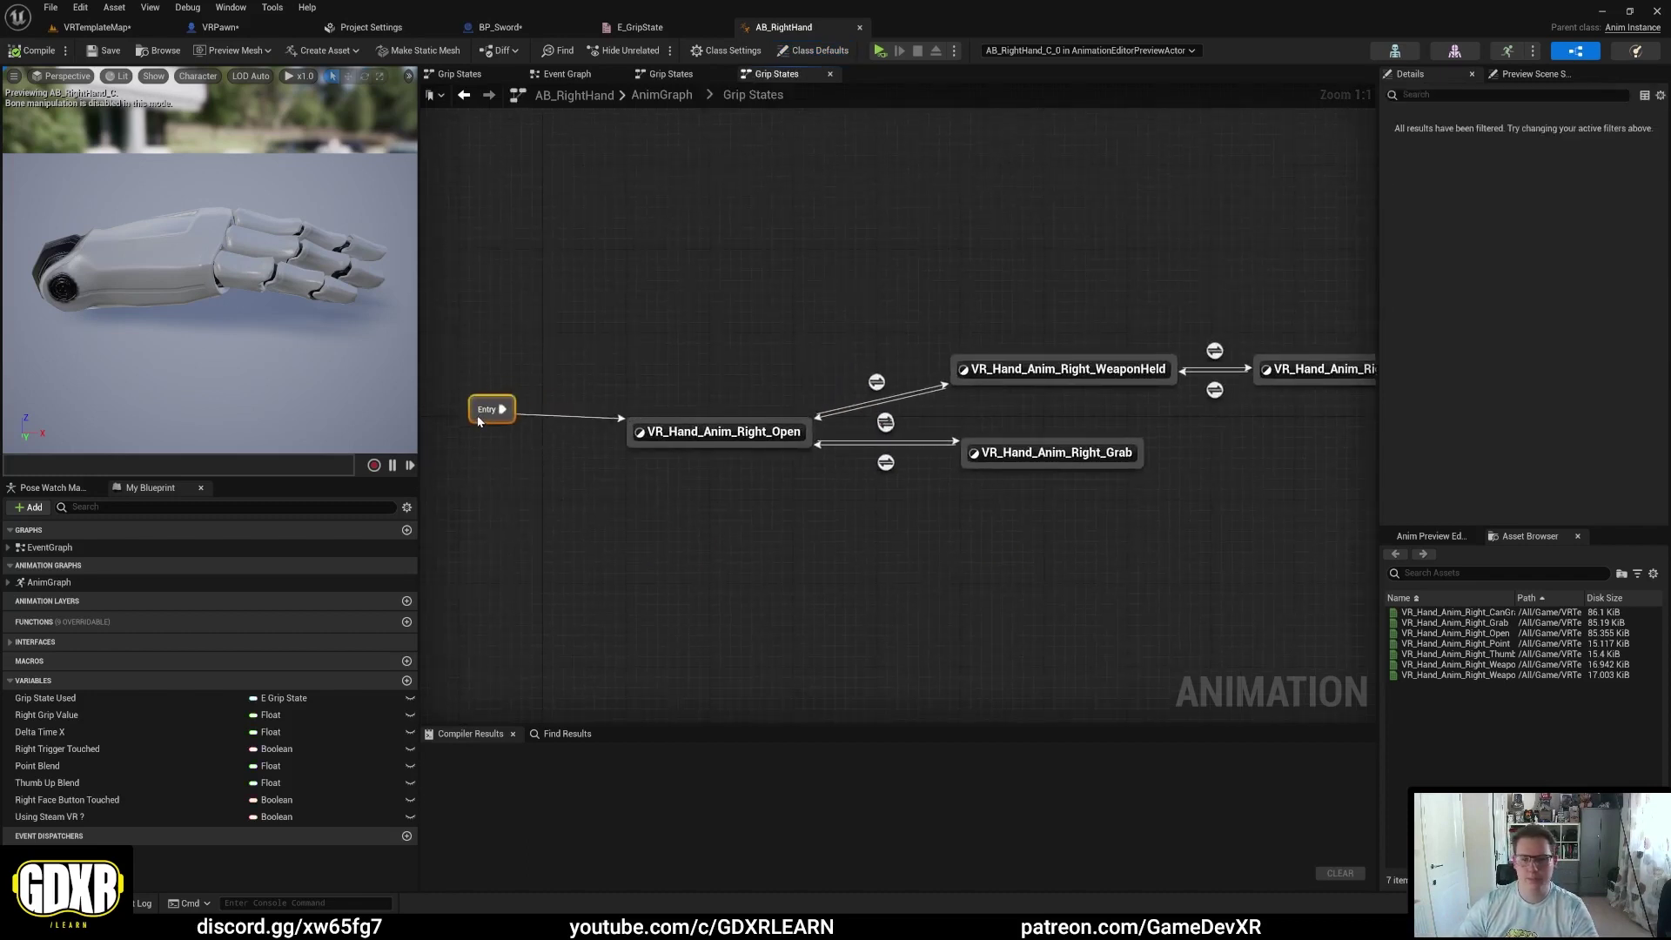
right_click_drag(1025, 316, 790, 344)
left_click_drag(675, 308, 1164, 352)
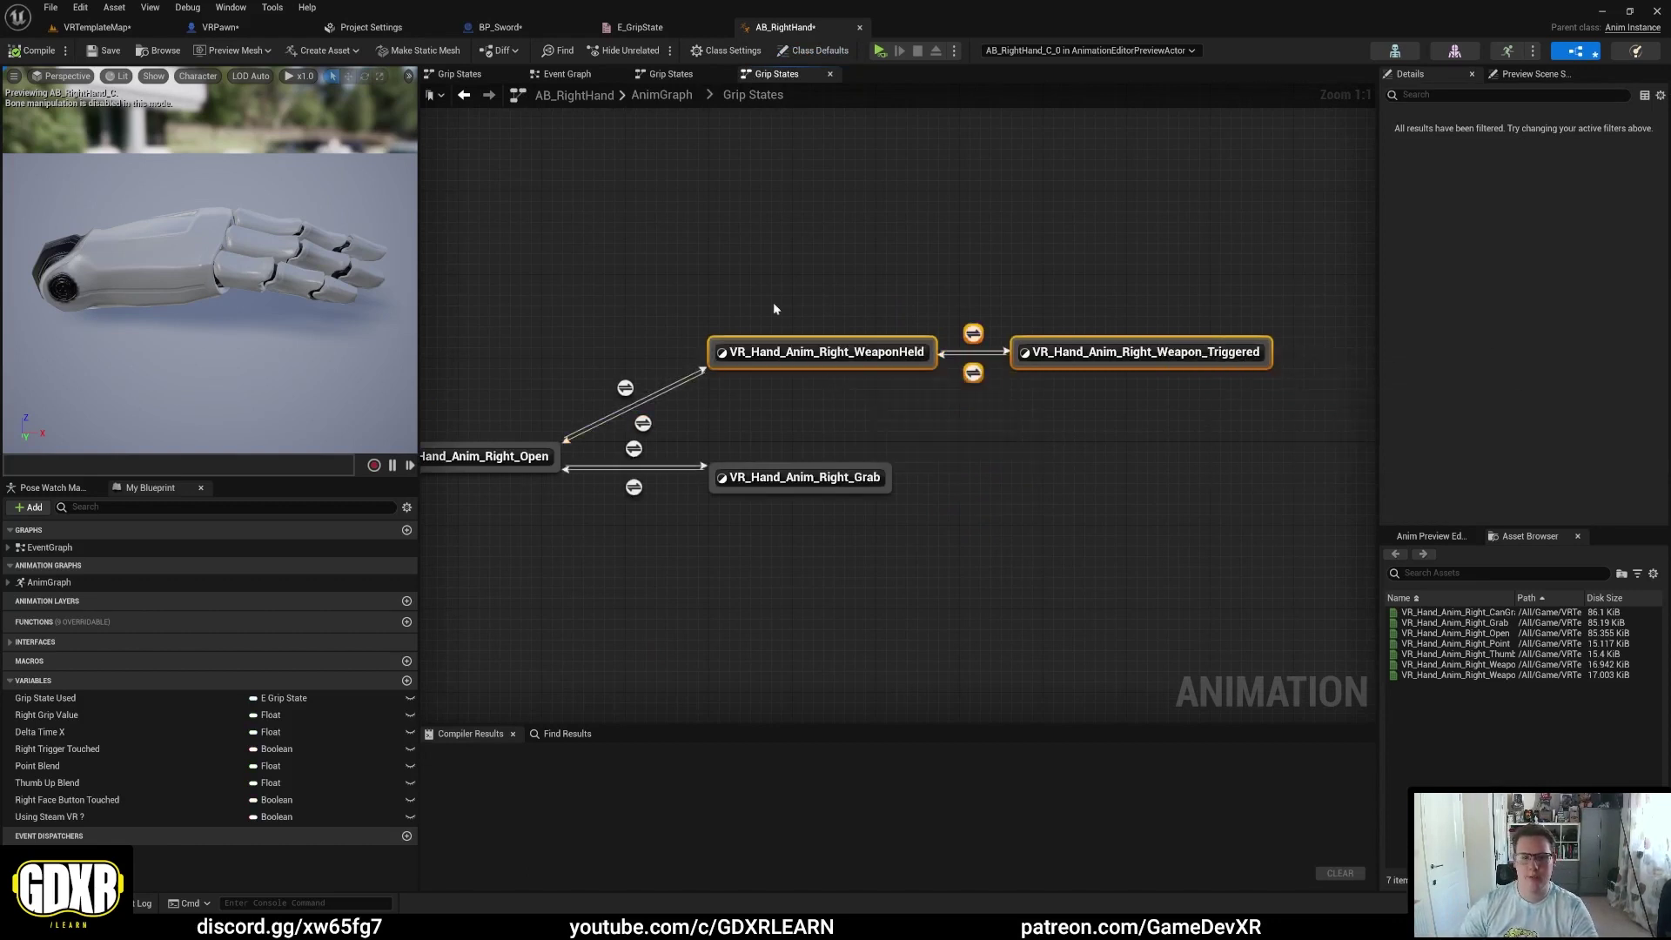
Step: Examine the transition rule from WeaponHeld to Weapon_Triggered and return to the Grip States graph
double_click(973, 334)
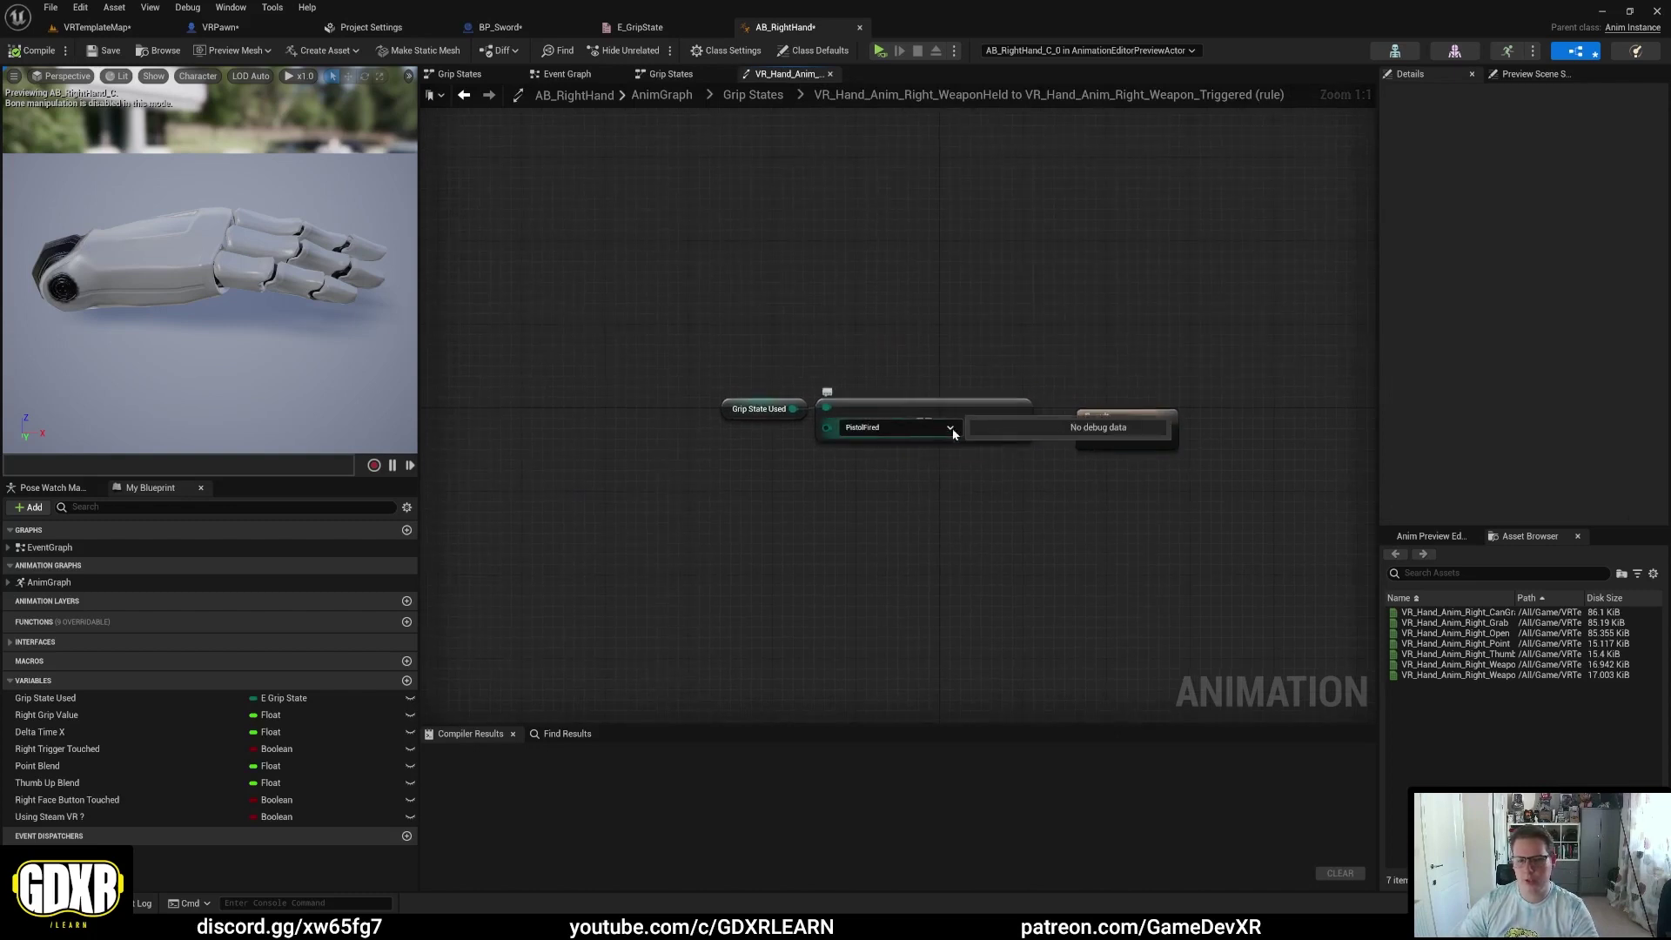
left_click(753, 94)
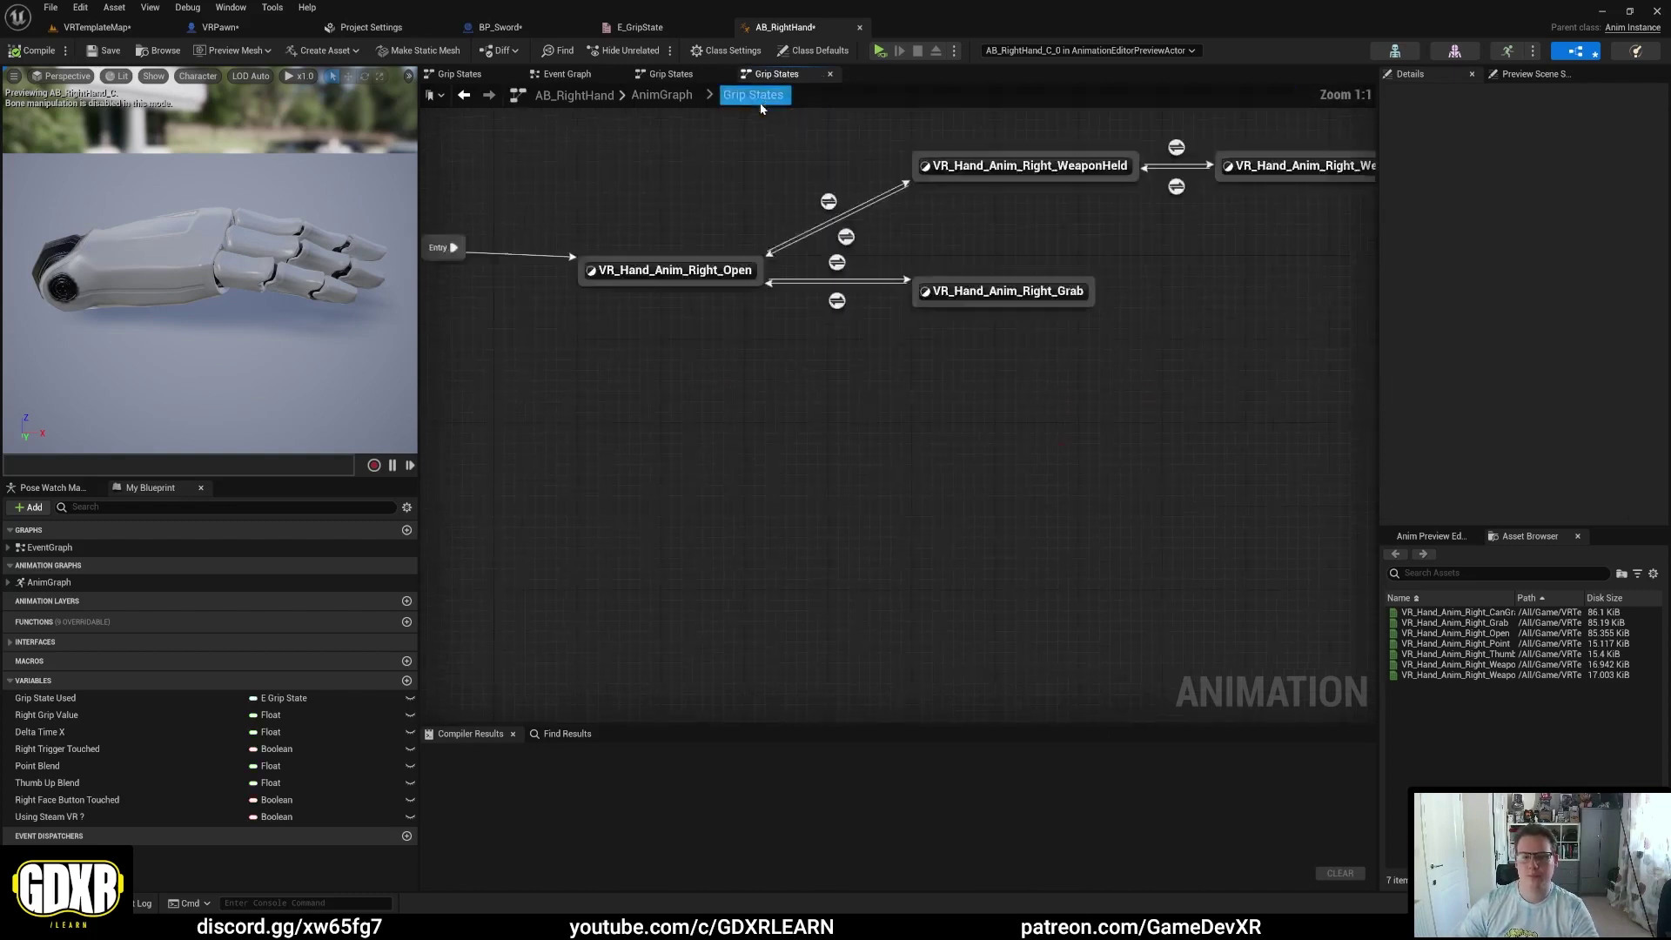
right_click_drag(1192, 199, 1027, 381)
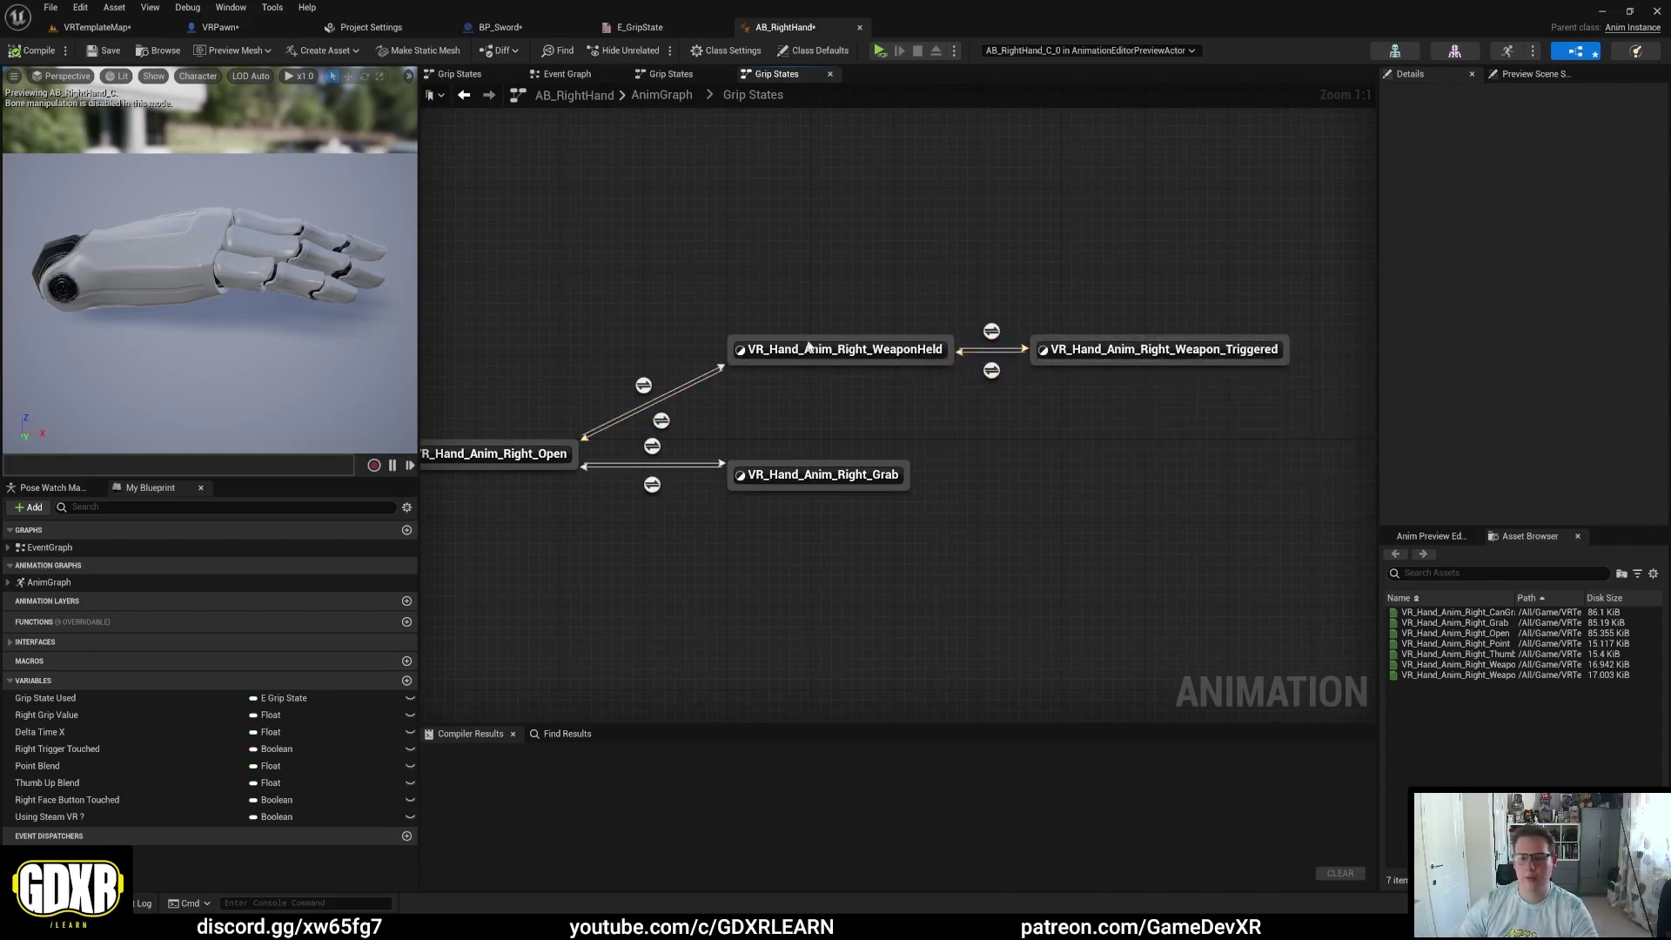
right_click_drag(787, 251, 1053, 255)
right_click_drag(733, 422, 697, 383)
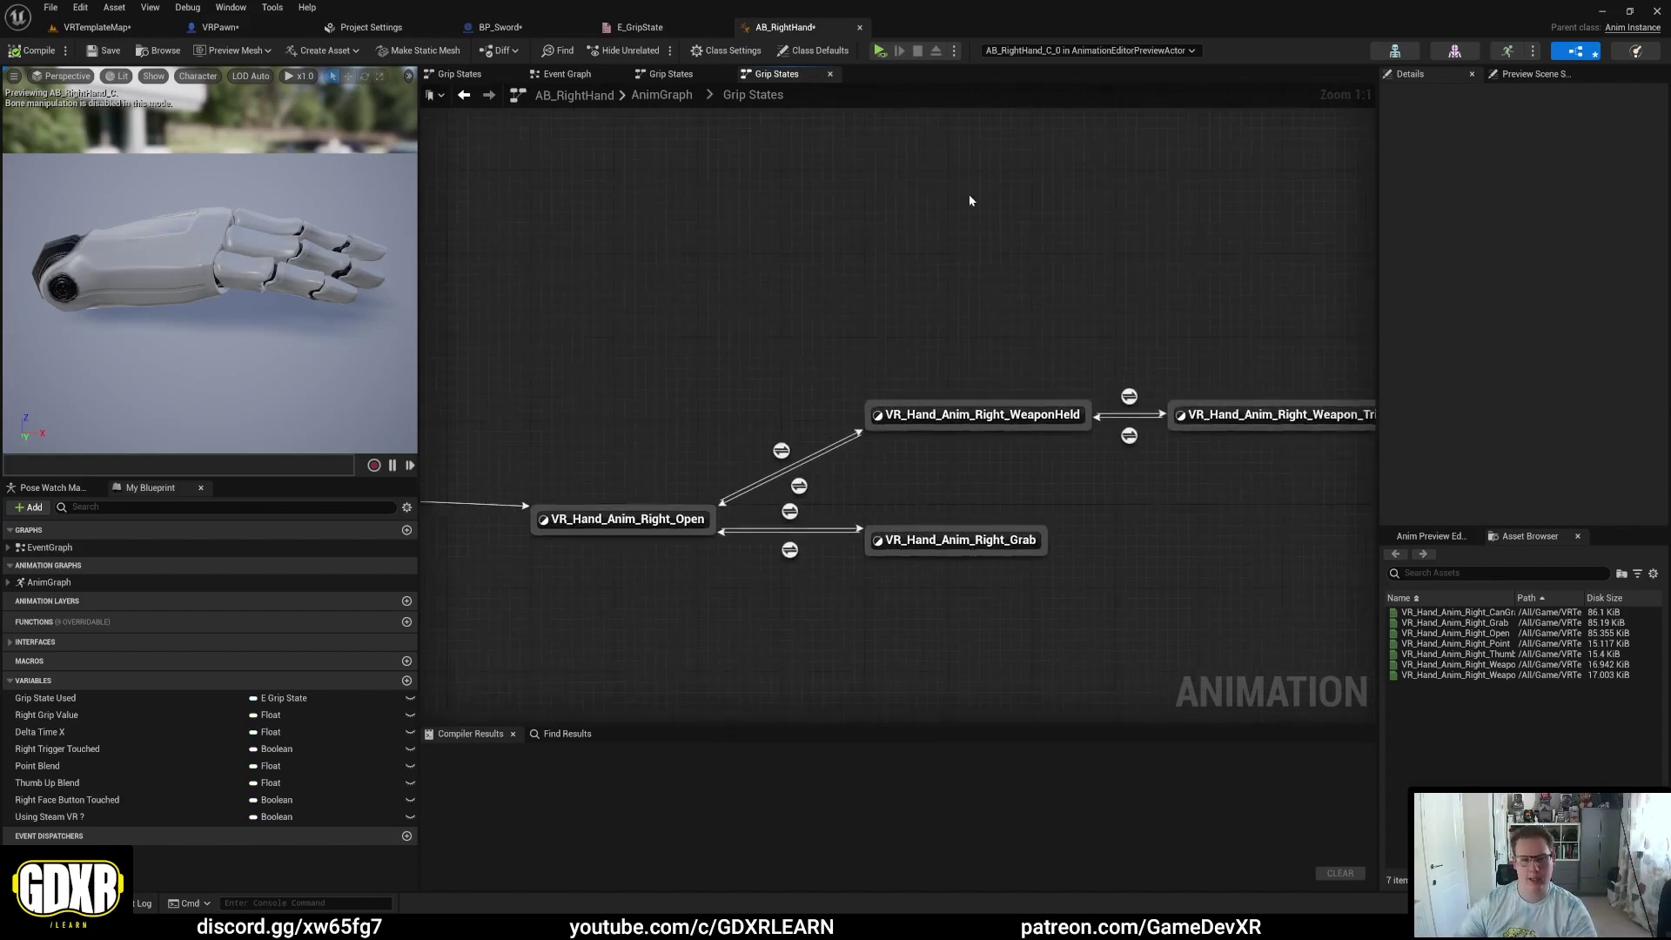
Step: Add an enumerator named CustomExampleAnim to E_GripState and save the enumeration
left_click(640, 27)
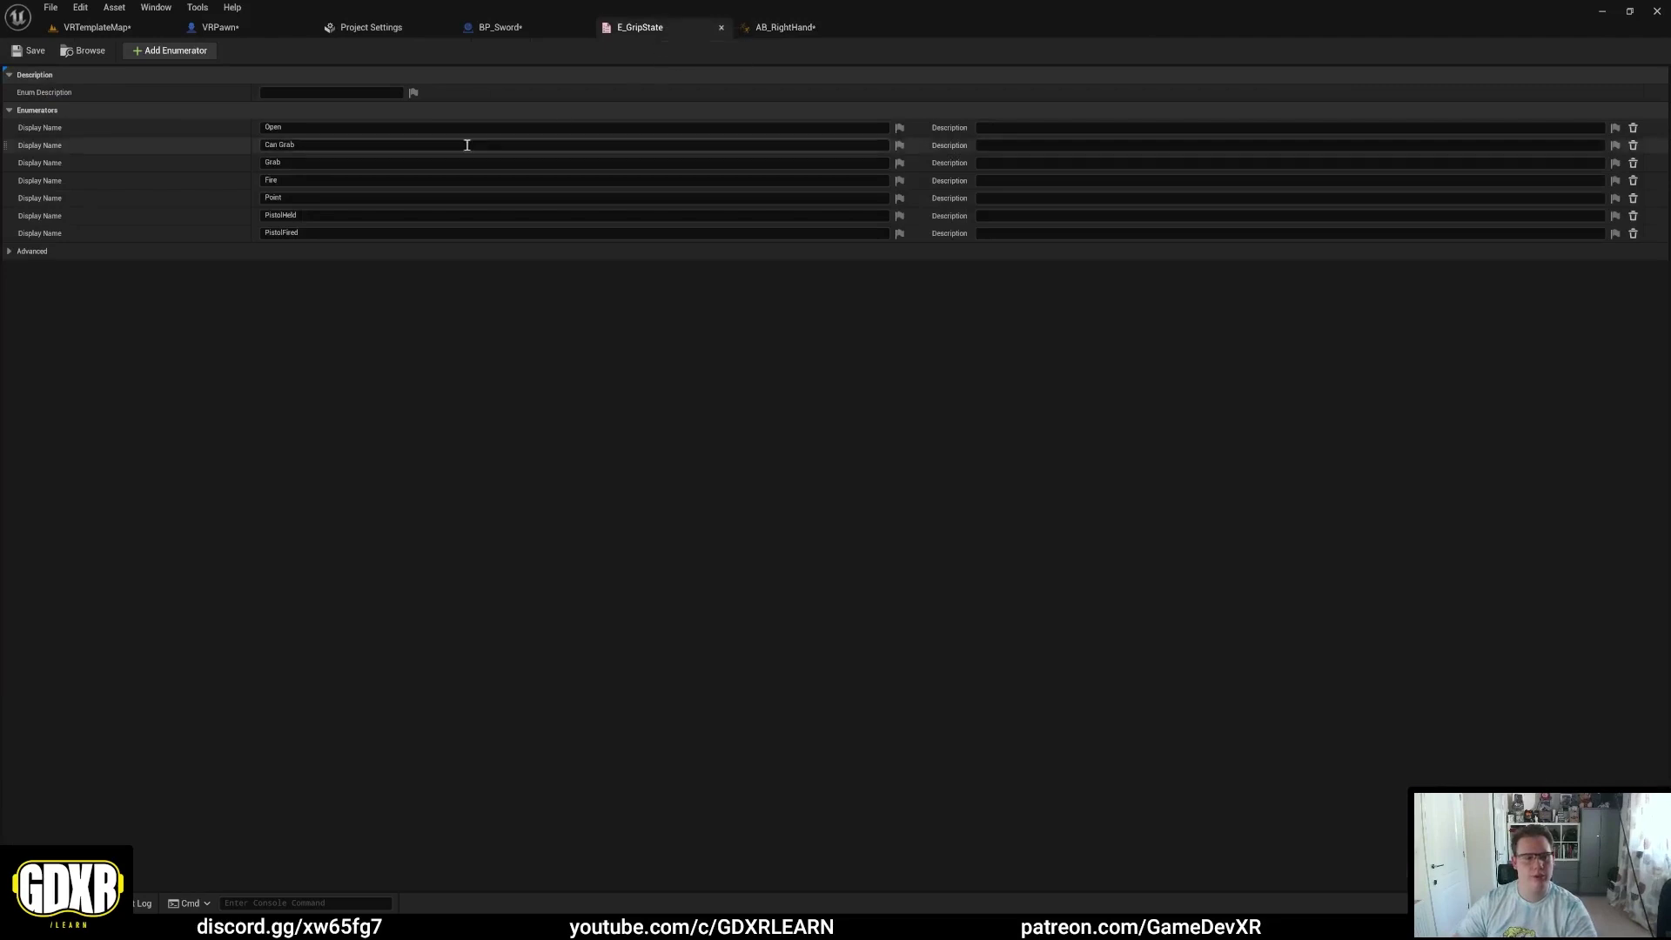
left_click(170, 51)
left_click_drag(395, 250, 139, 255)
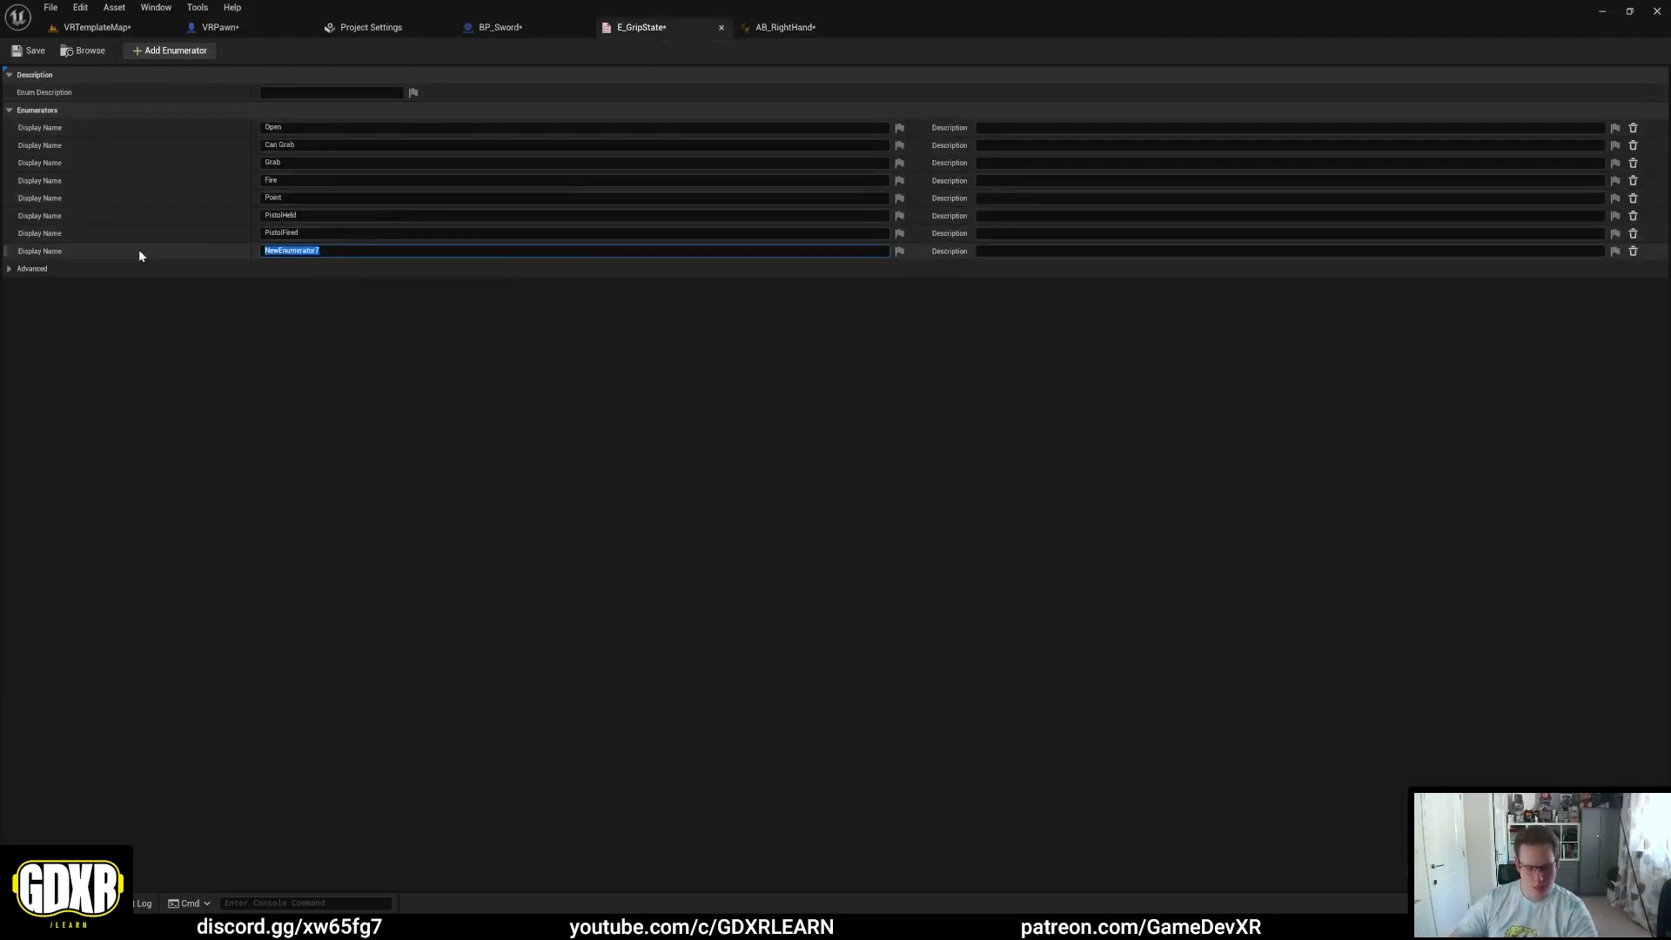
type("Cust")
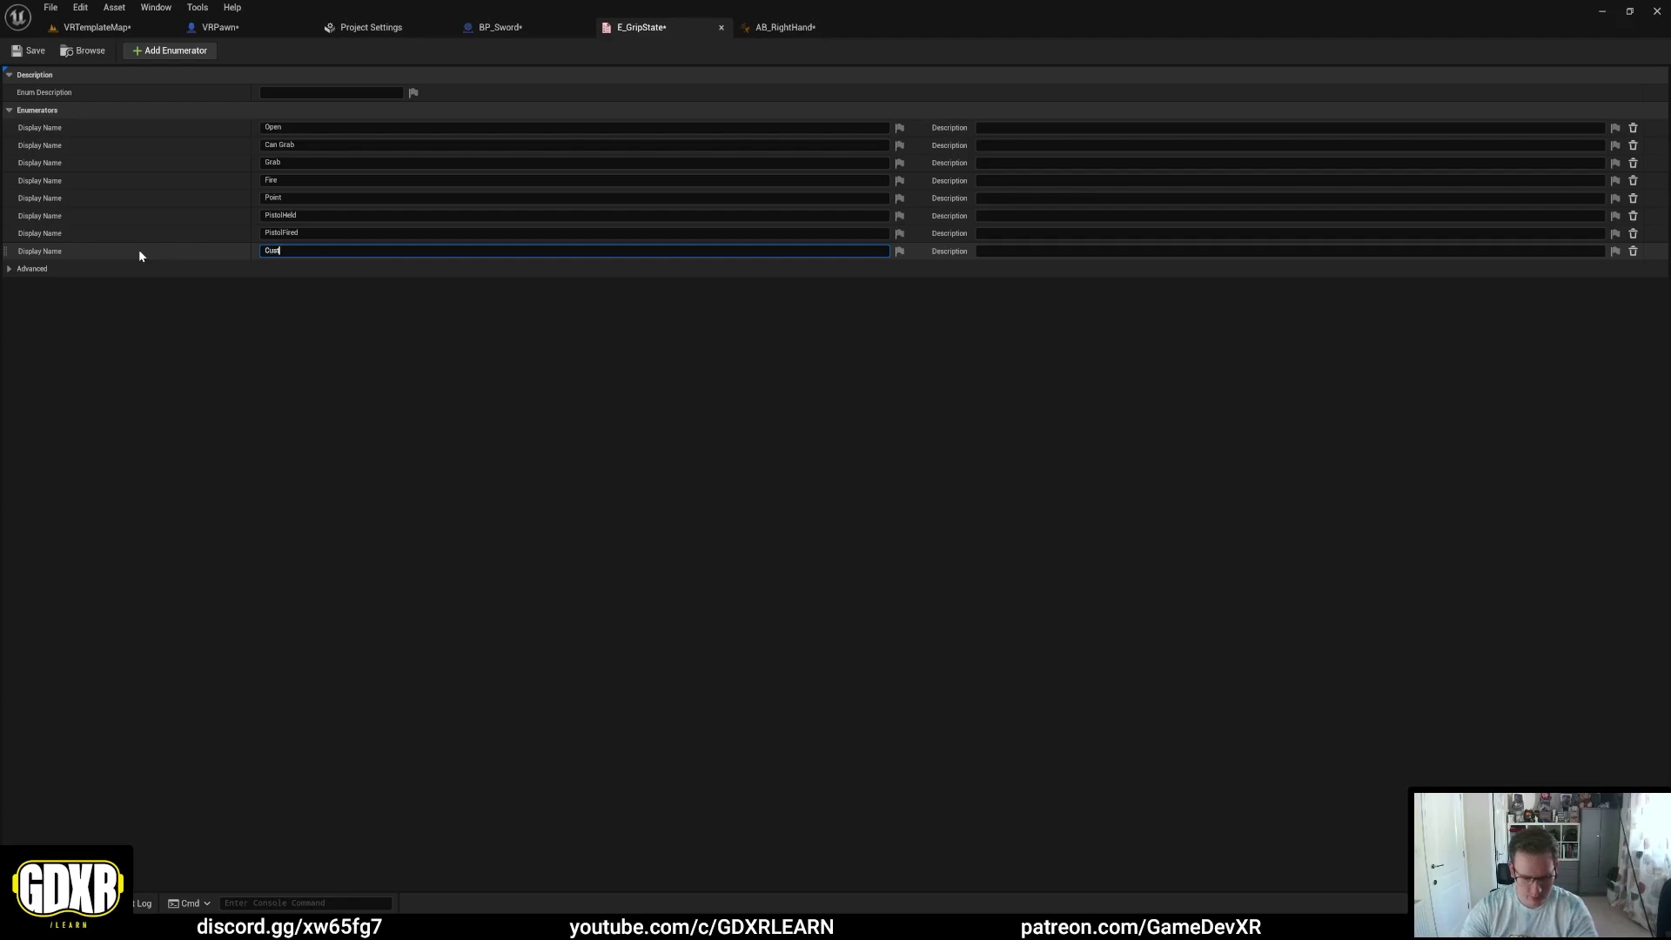
type("omExampleAnim")
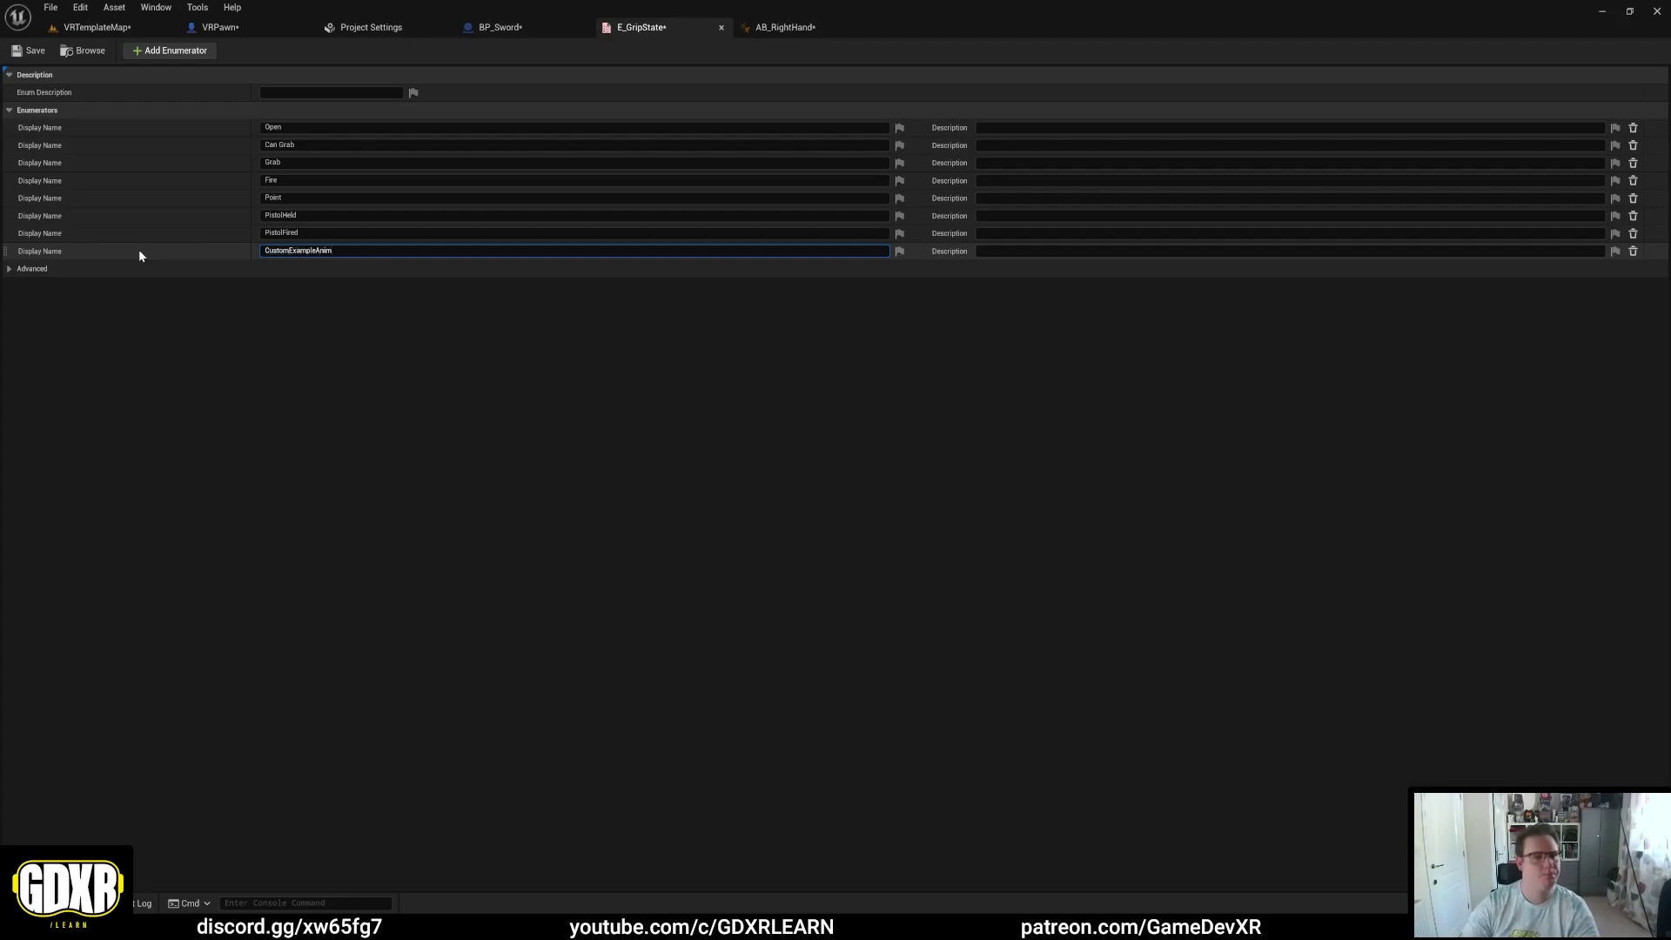
key("Return")
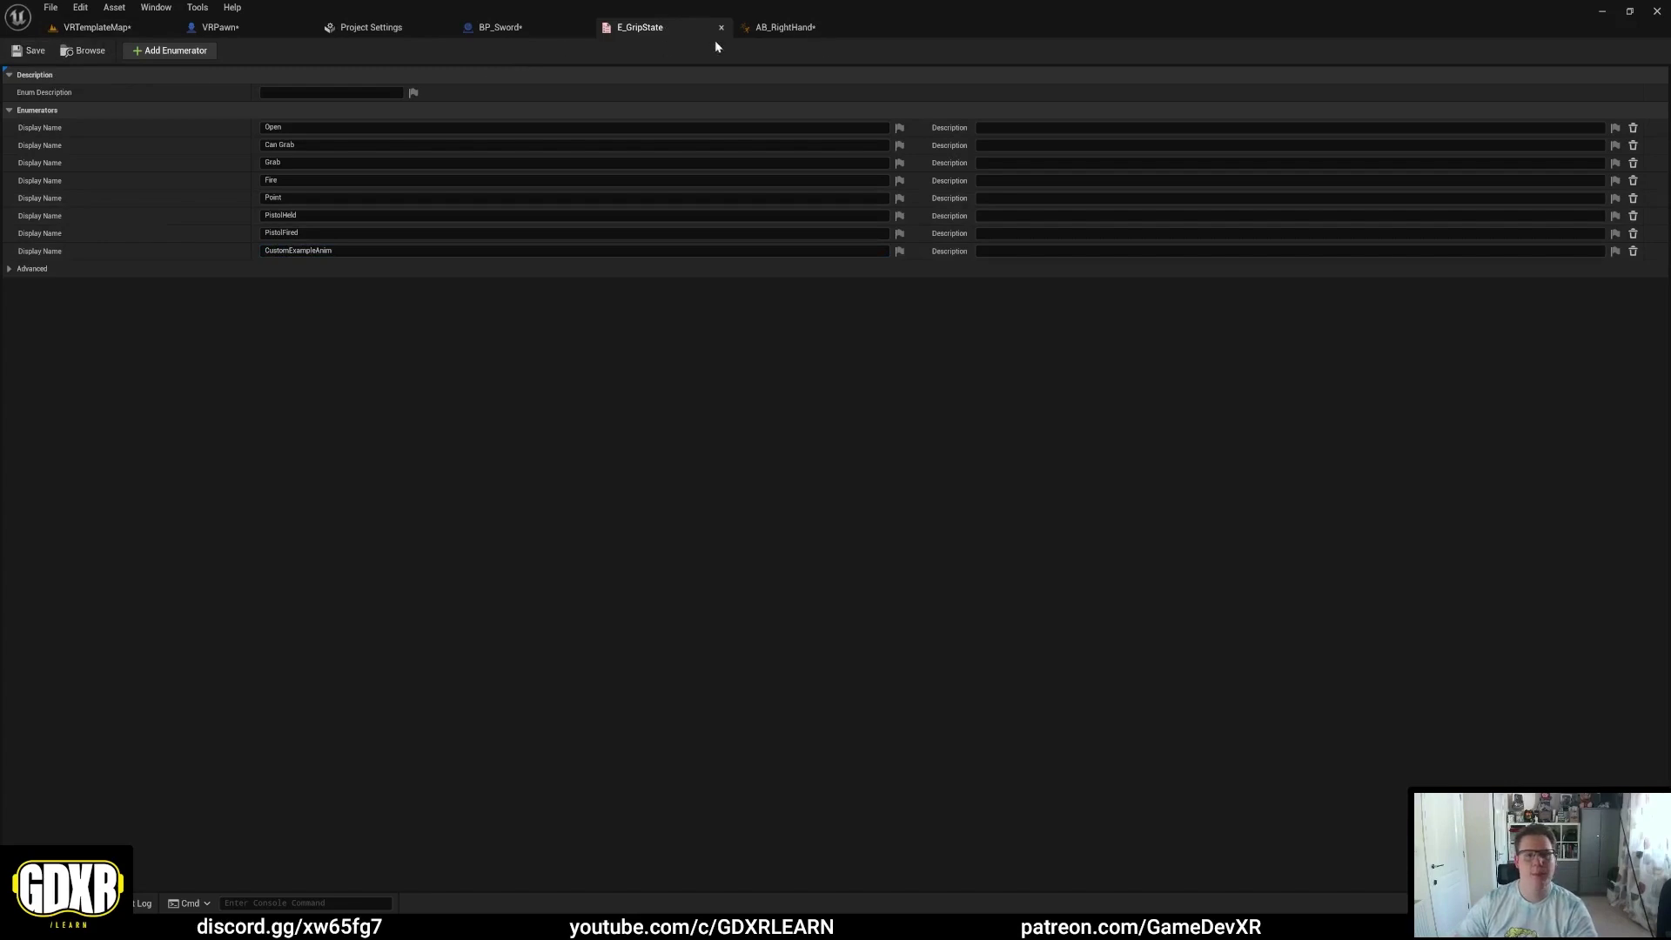
Step: Add a second VR_Hand_Anim_Right_WeaponHeld animation state to AB_RightHand's Grip States graph, above the existing one
left_click(166, 27)
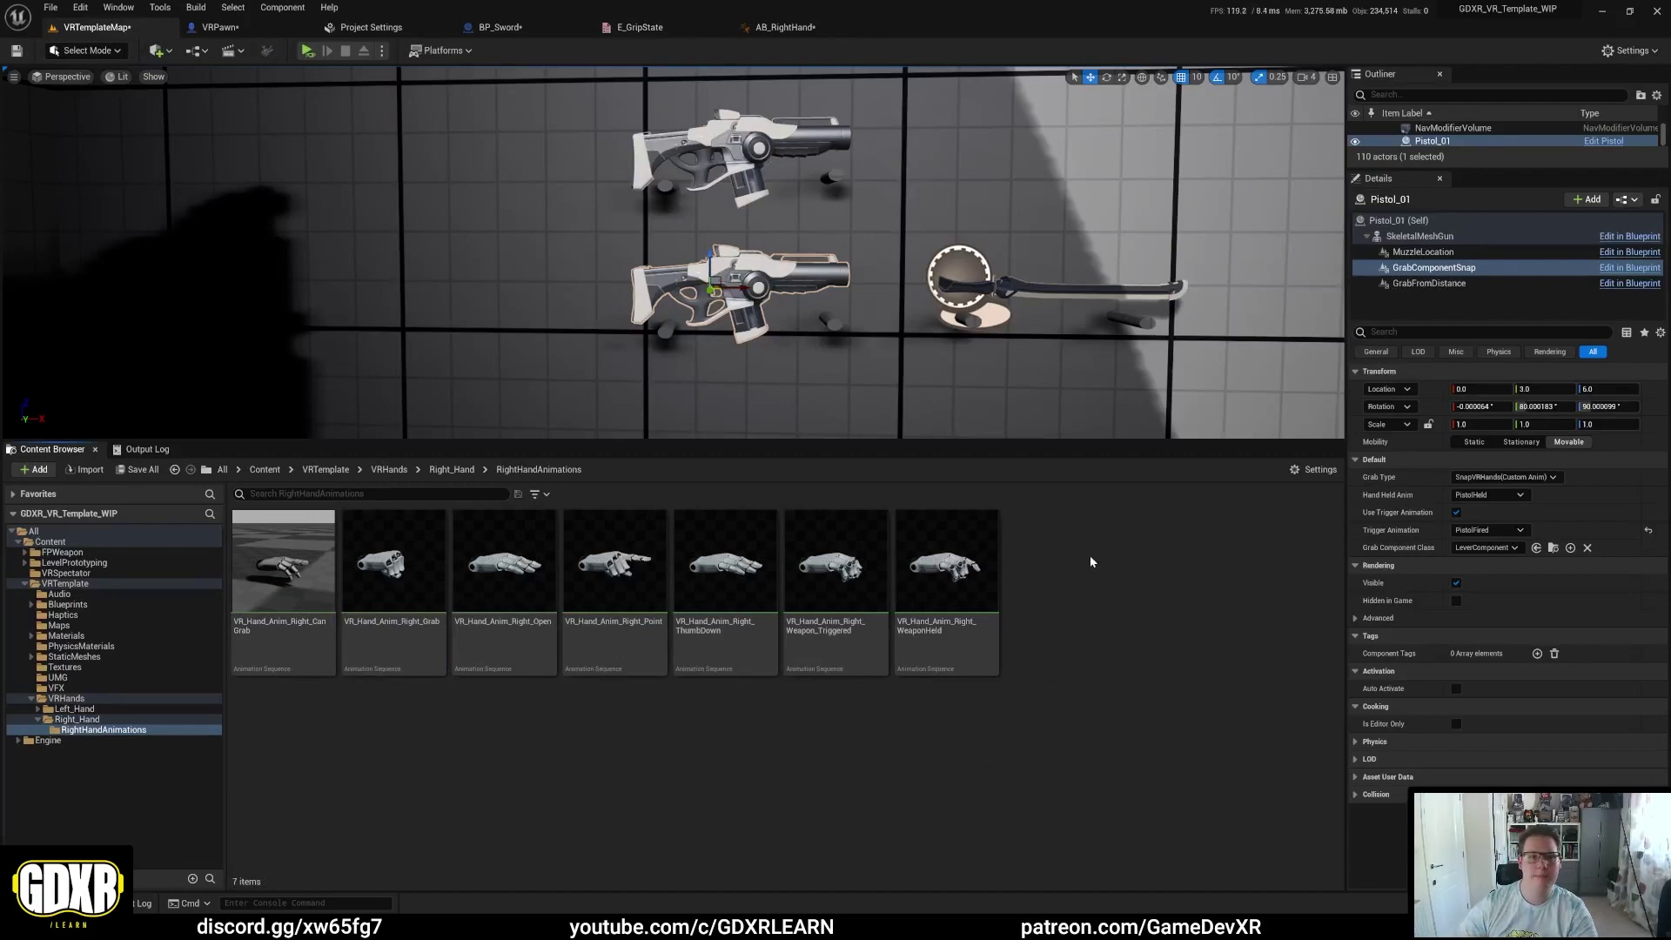
left_click(787, 28)
right_click_drag(923, 342, 825, 354)
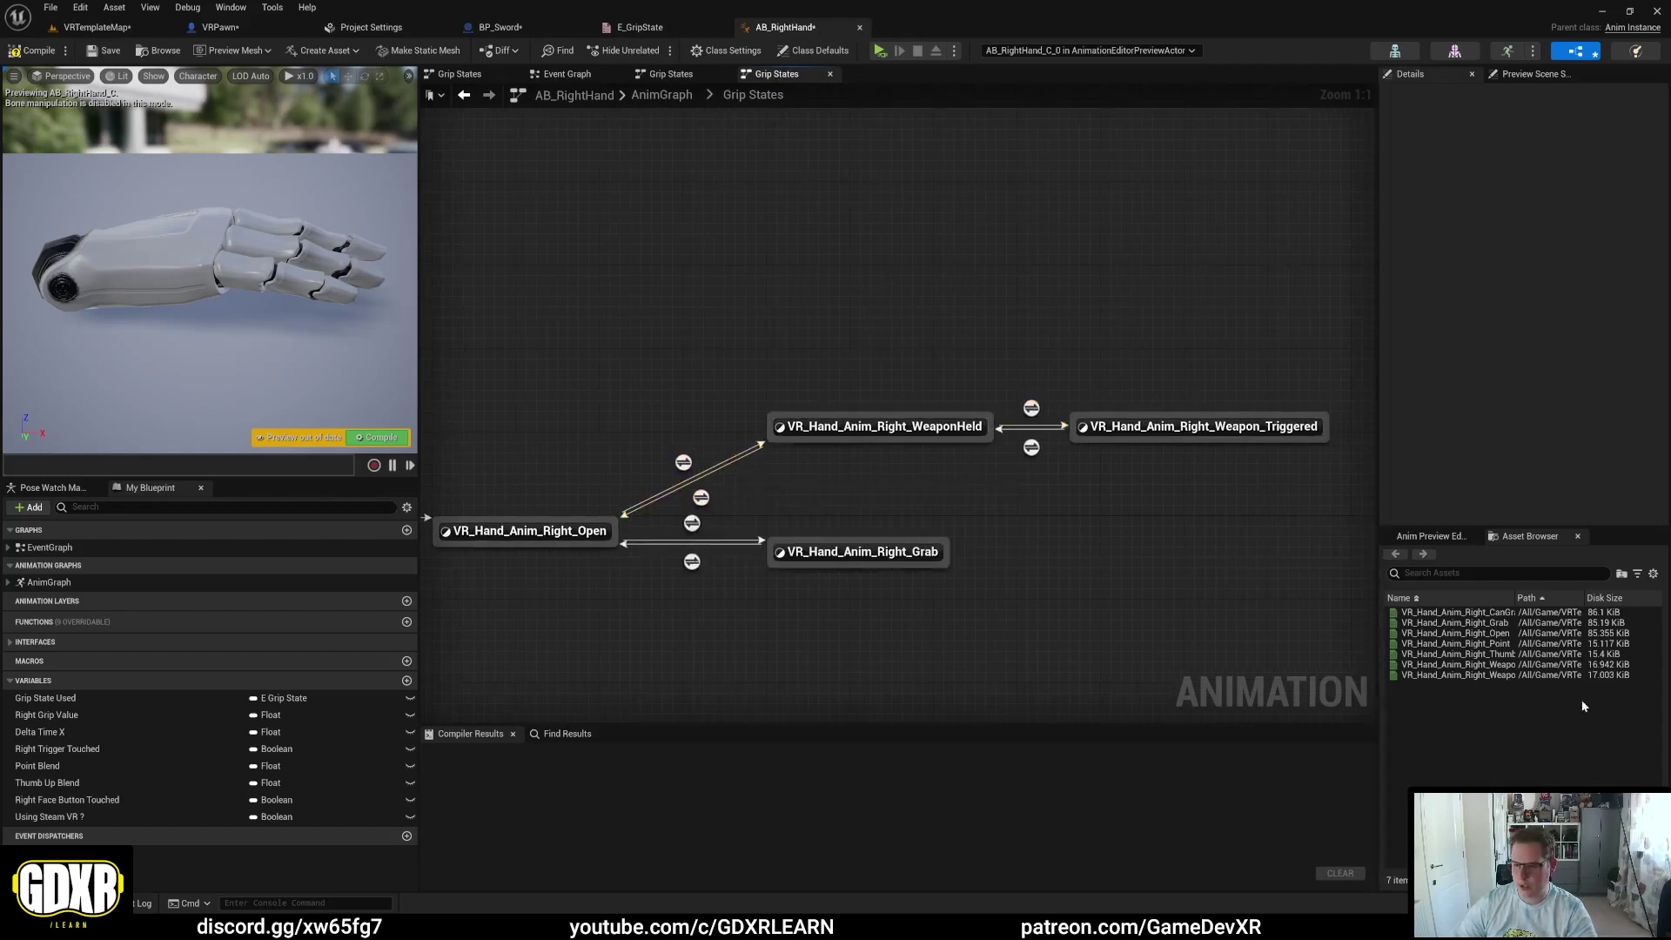
left_click_drag(1467, 678, 832, 327)
key("Return")
right_click_drag(832, 327, 947, 311)
Step: Connect VR_Hand_Anim_Right_Open and the new WeaponHeld state with transitions in both directions, and move the new state higher up
left_click_drag(726, 457, 942, 268)
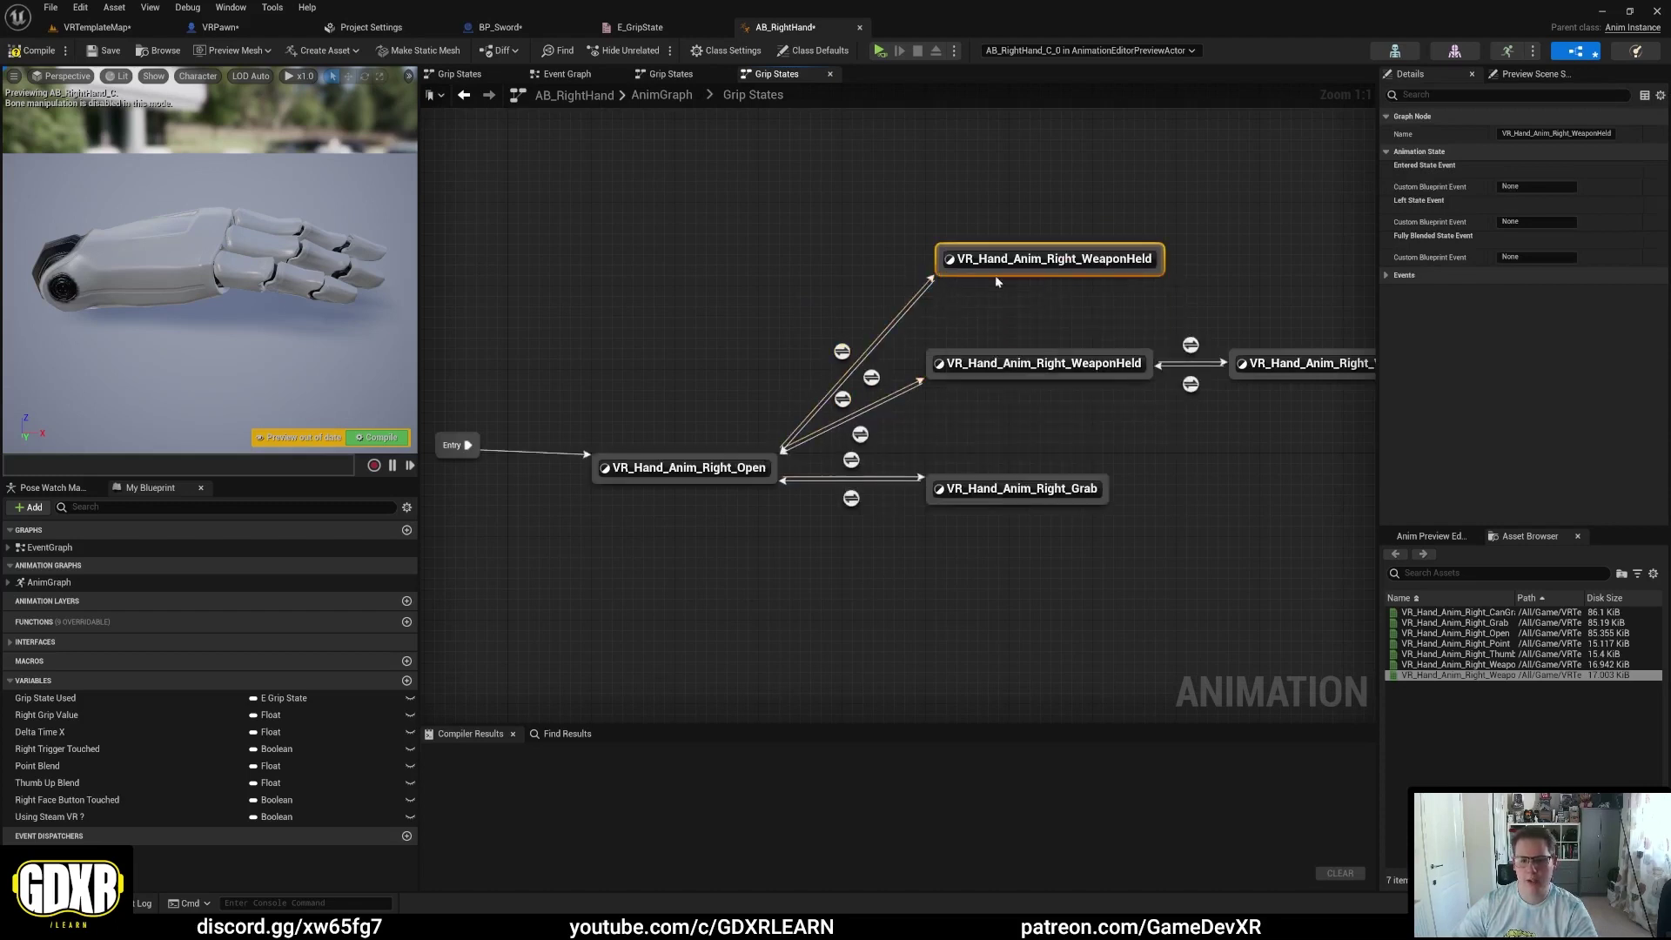
left_click_drag(1123, 259, 1054, 224)
right_click_drag(898, 333, 964, 384)
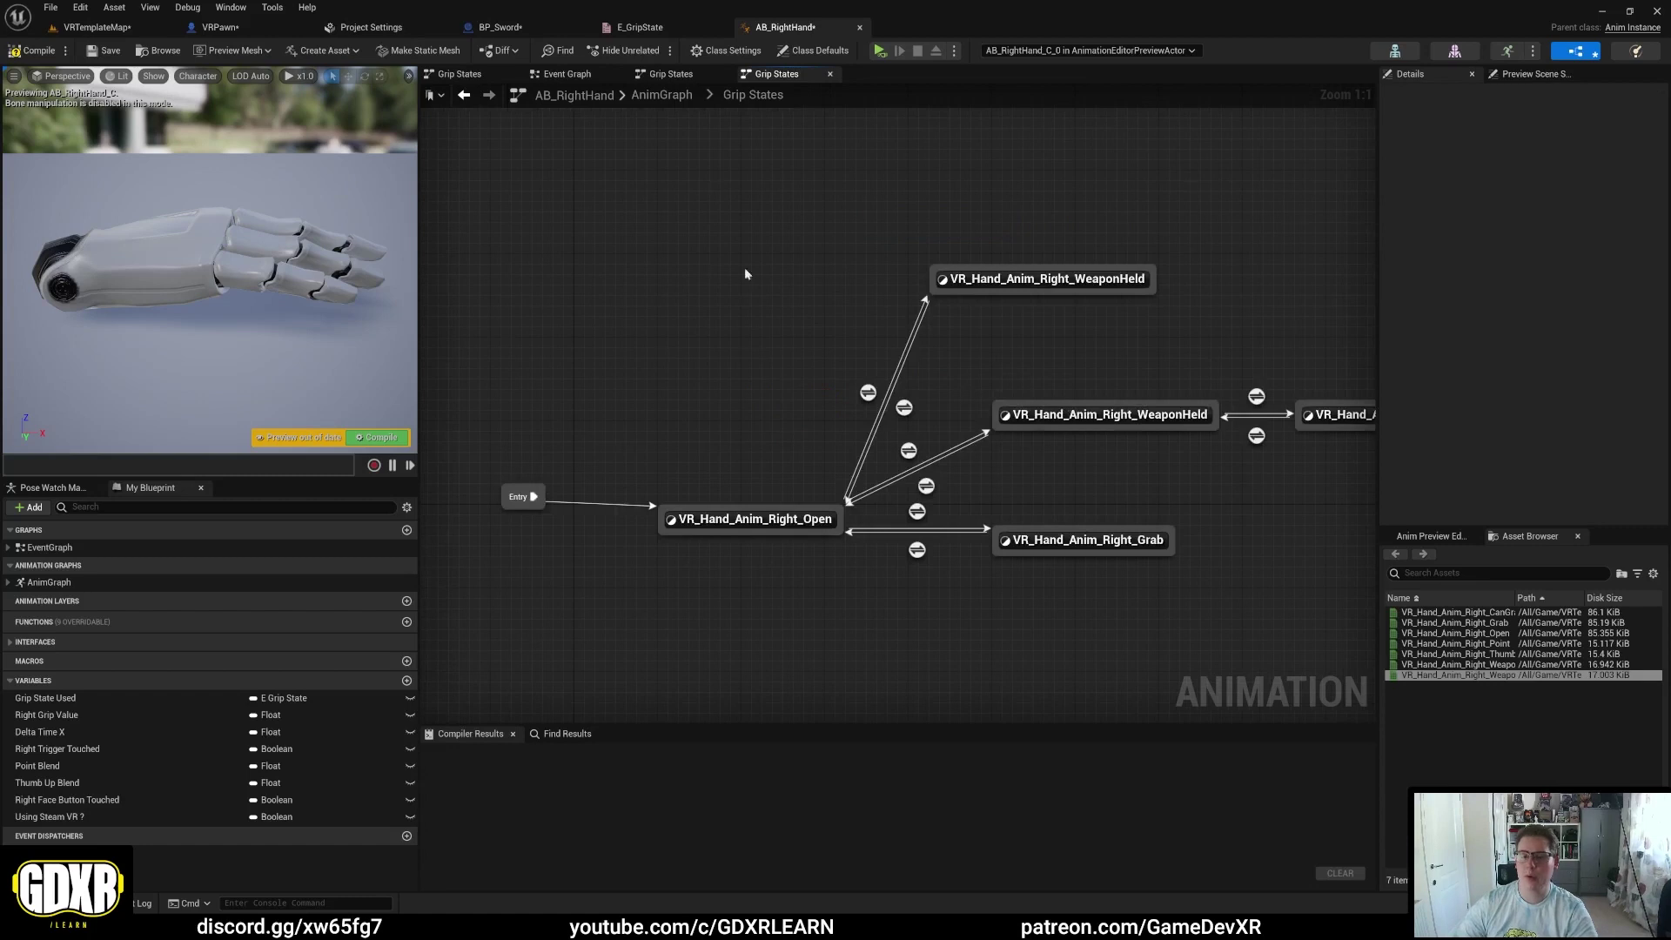
Step: In the transition rule from Open to the new WeaponHeld state, add Grip State Used feeding an Equal (Enum) comparison
double_click(868, 393)
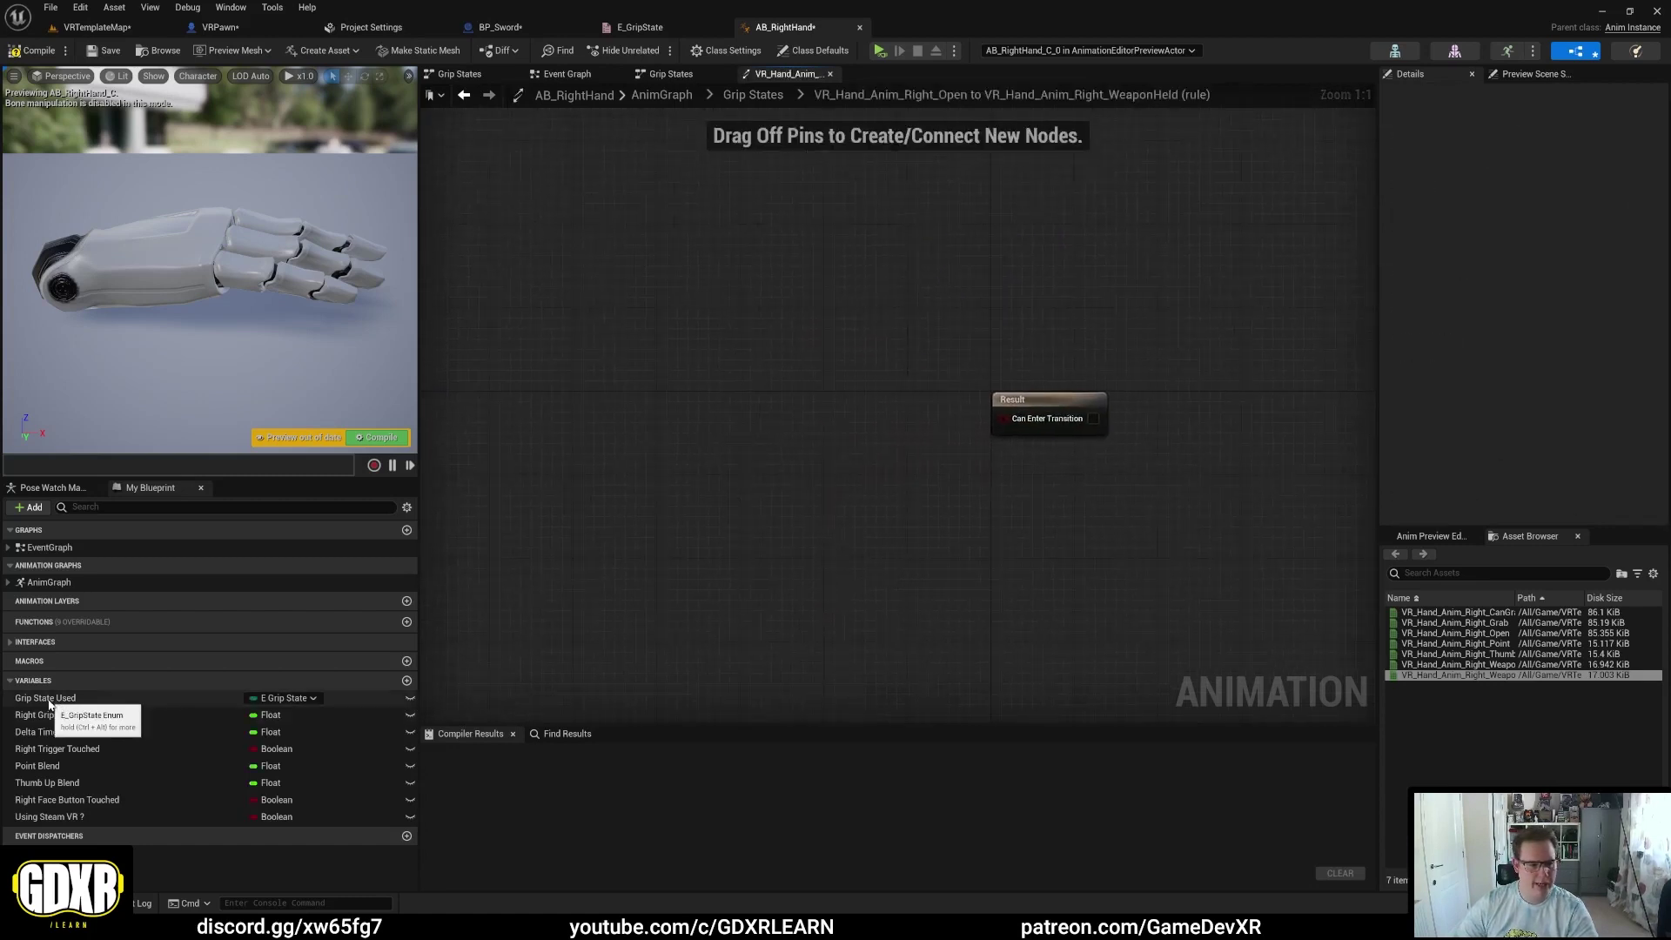
left_click_drag(52, 699, 740, 413)
left_click(672, 406)
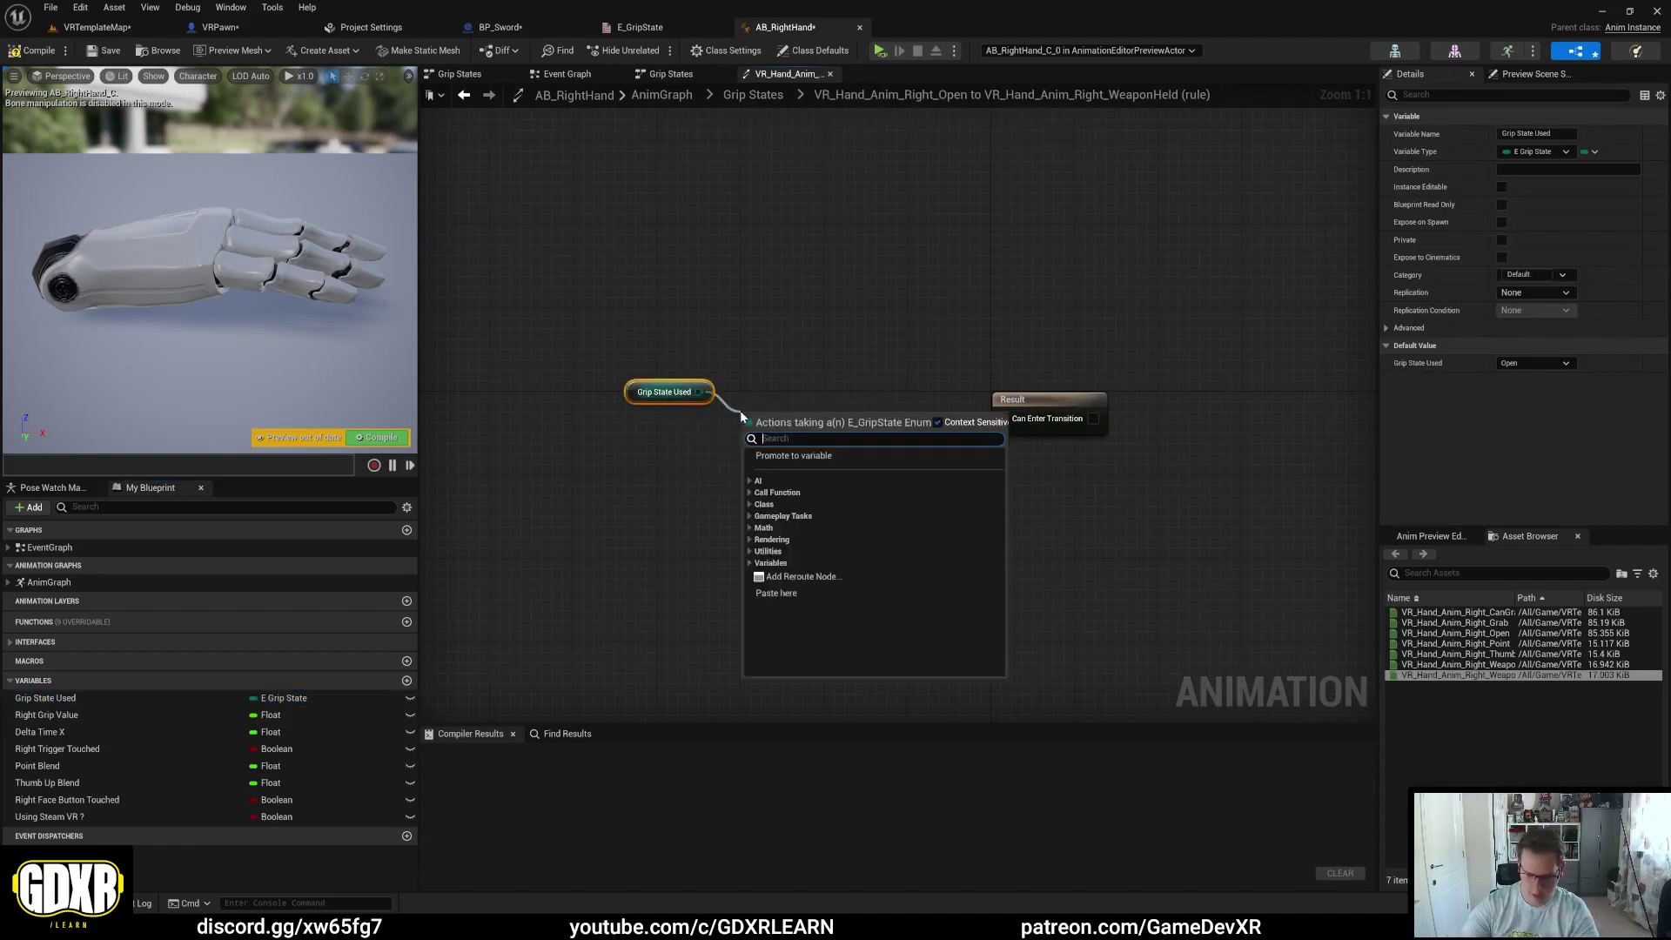
type("=")
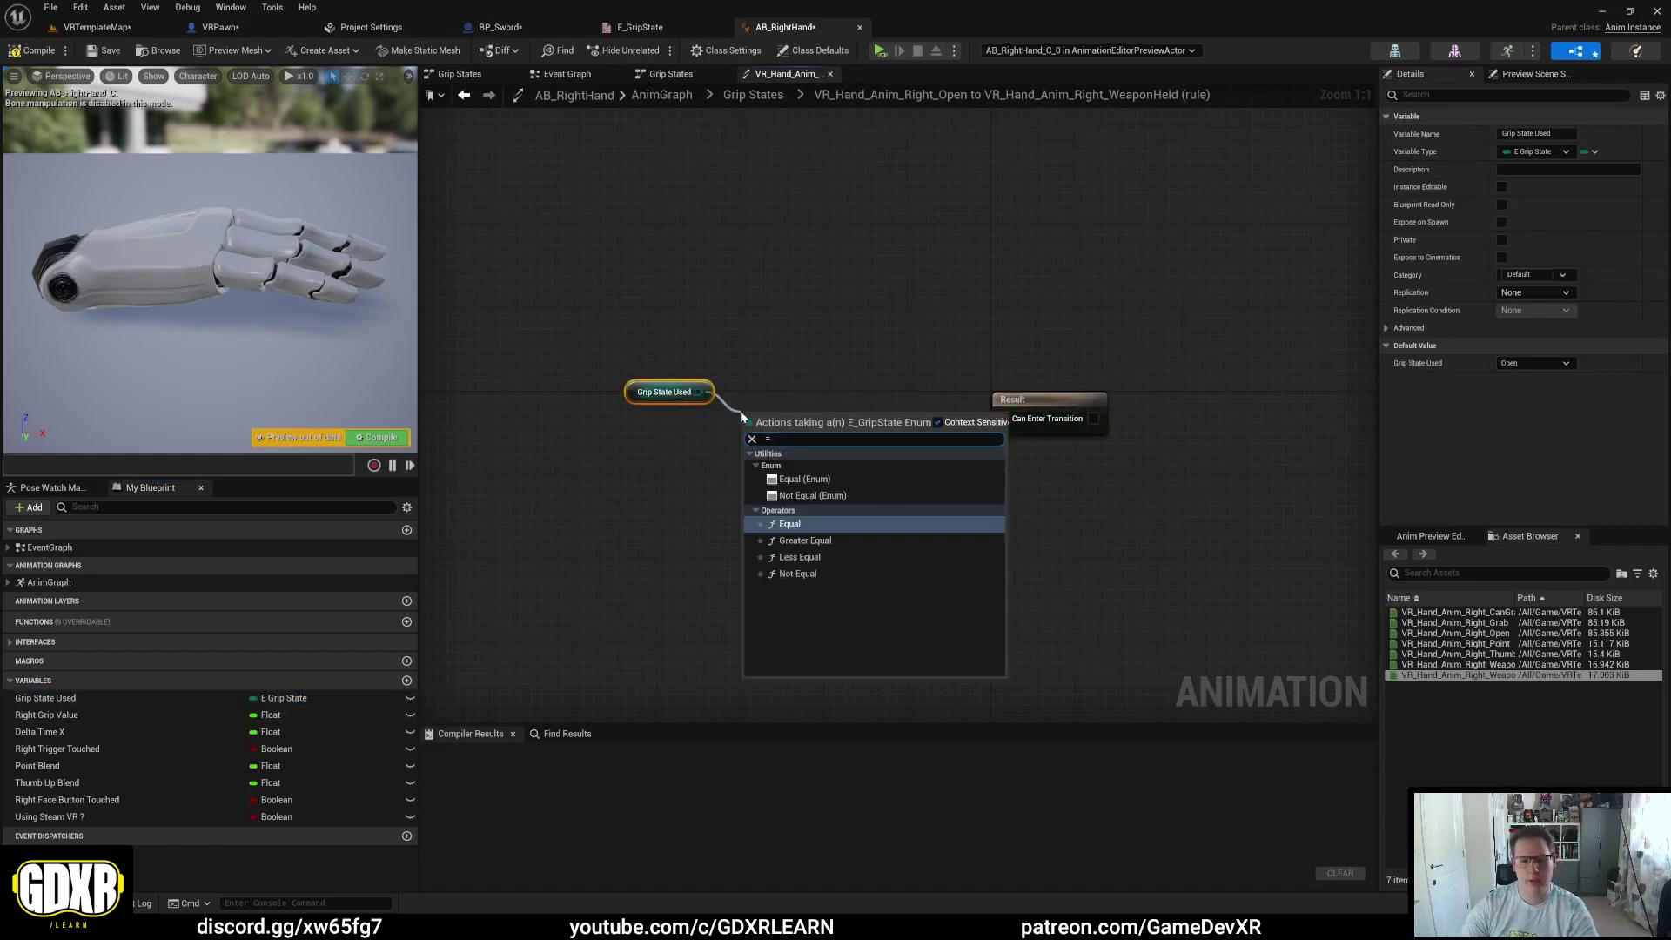
key("Up")
key("Up")
key("Return")
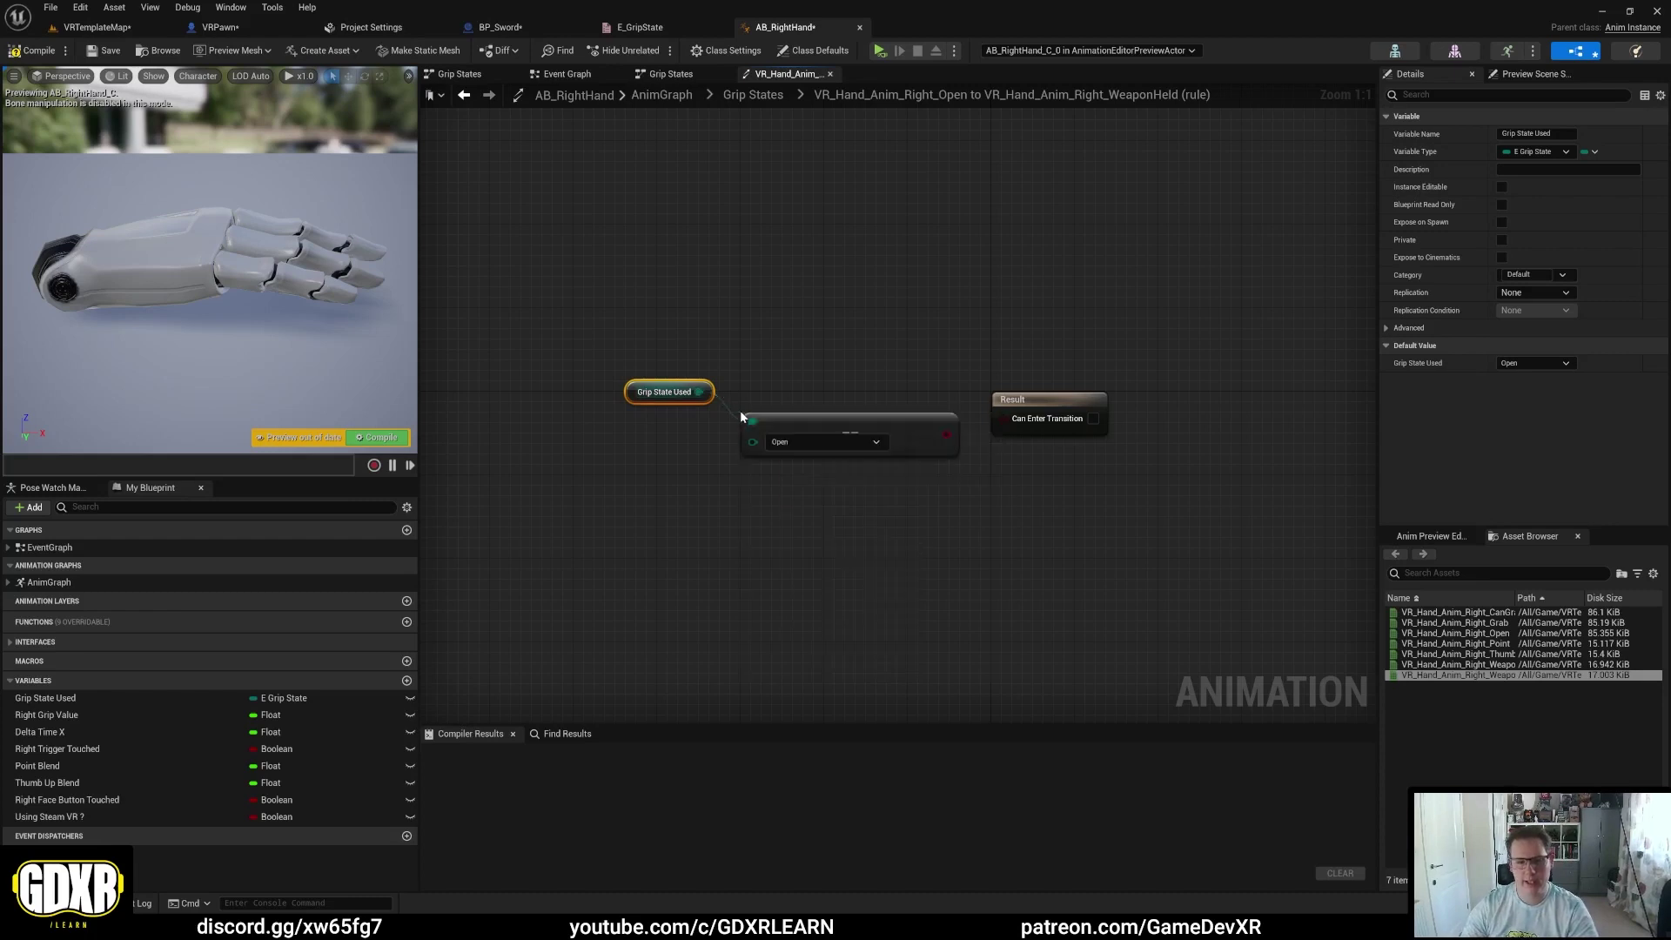
Step: Set the comparison value to CustomExampleAnim, wire its result to Can Enter Transition, and return to Grip States
left_click(809, 442)
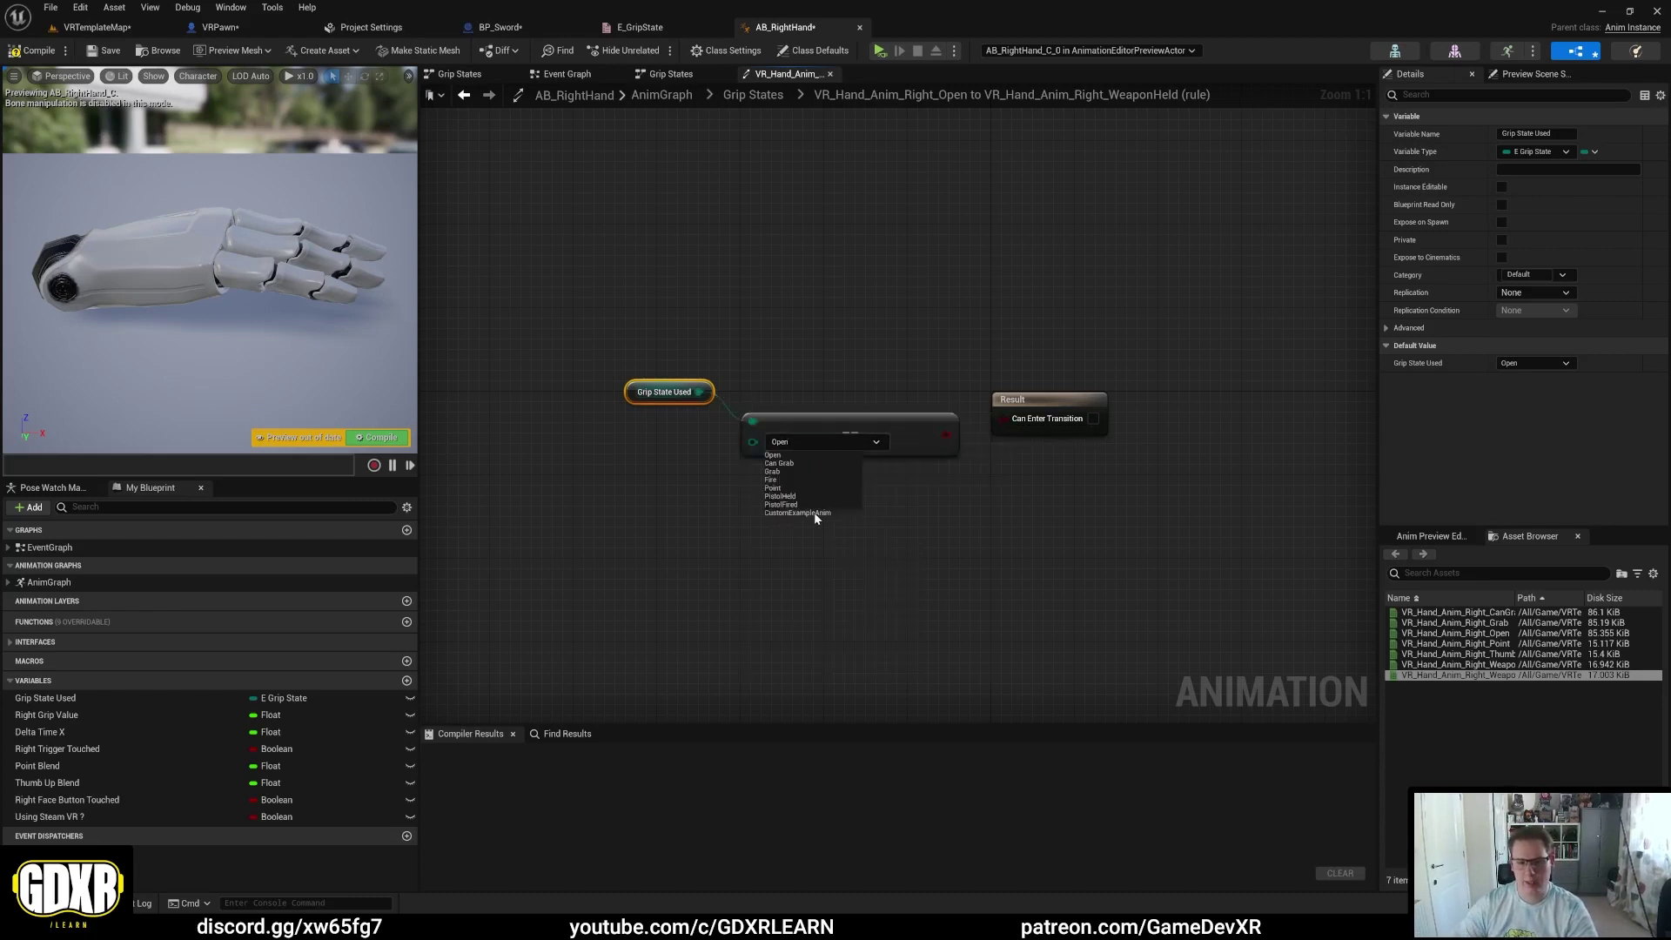
left_click_drag(946, 435, 1005, 418)
left_click(754, 94)
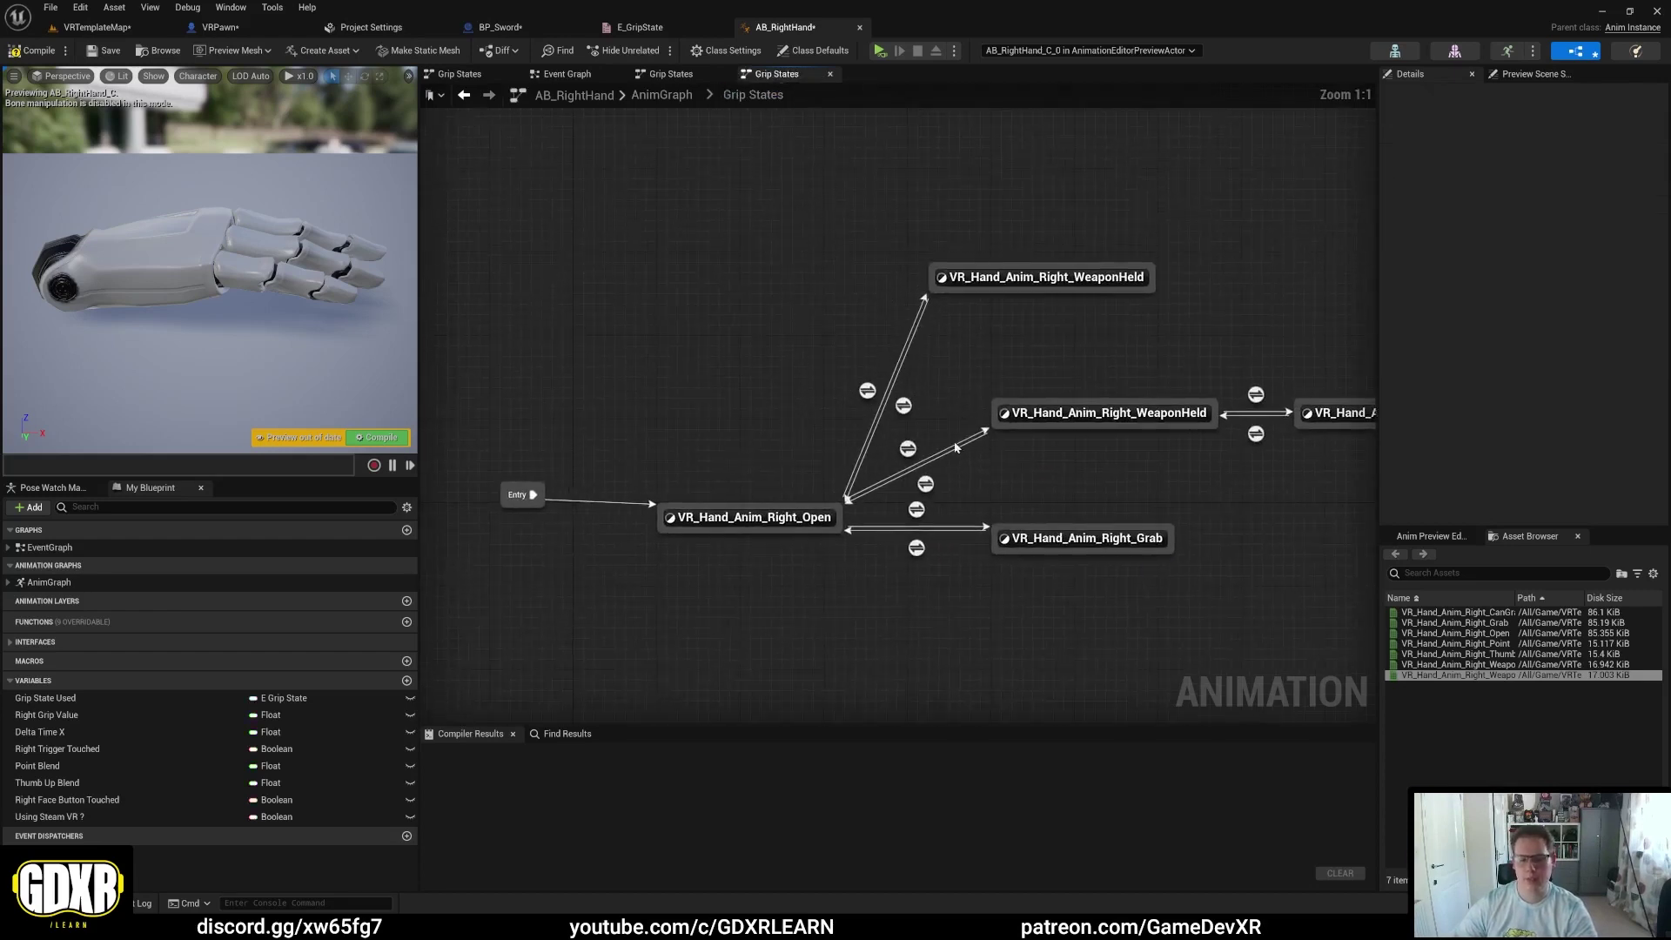
Step: In the transition rule from the new WeaponHeld state back to Open, add Grip State Used feeding an Equal (Enum) comparison with Open
double_click(925, 486)
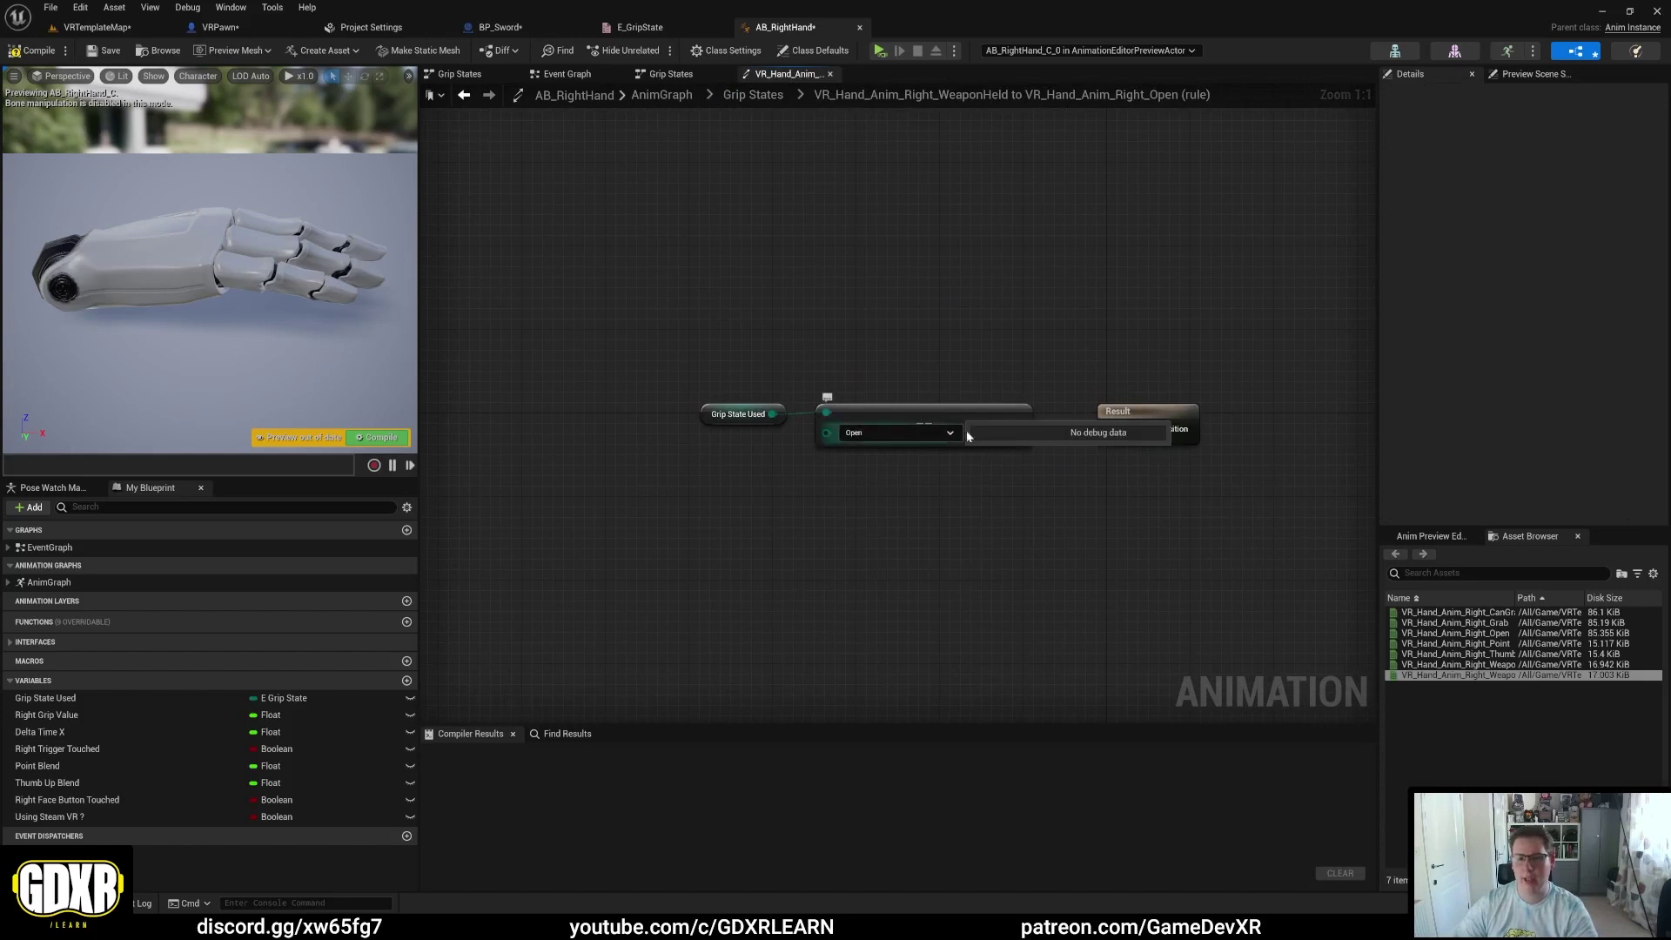
left_click(754, 94)
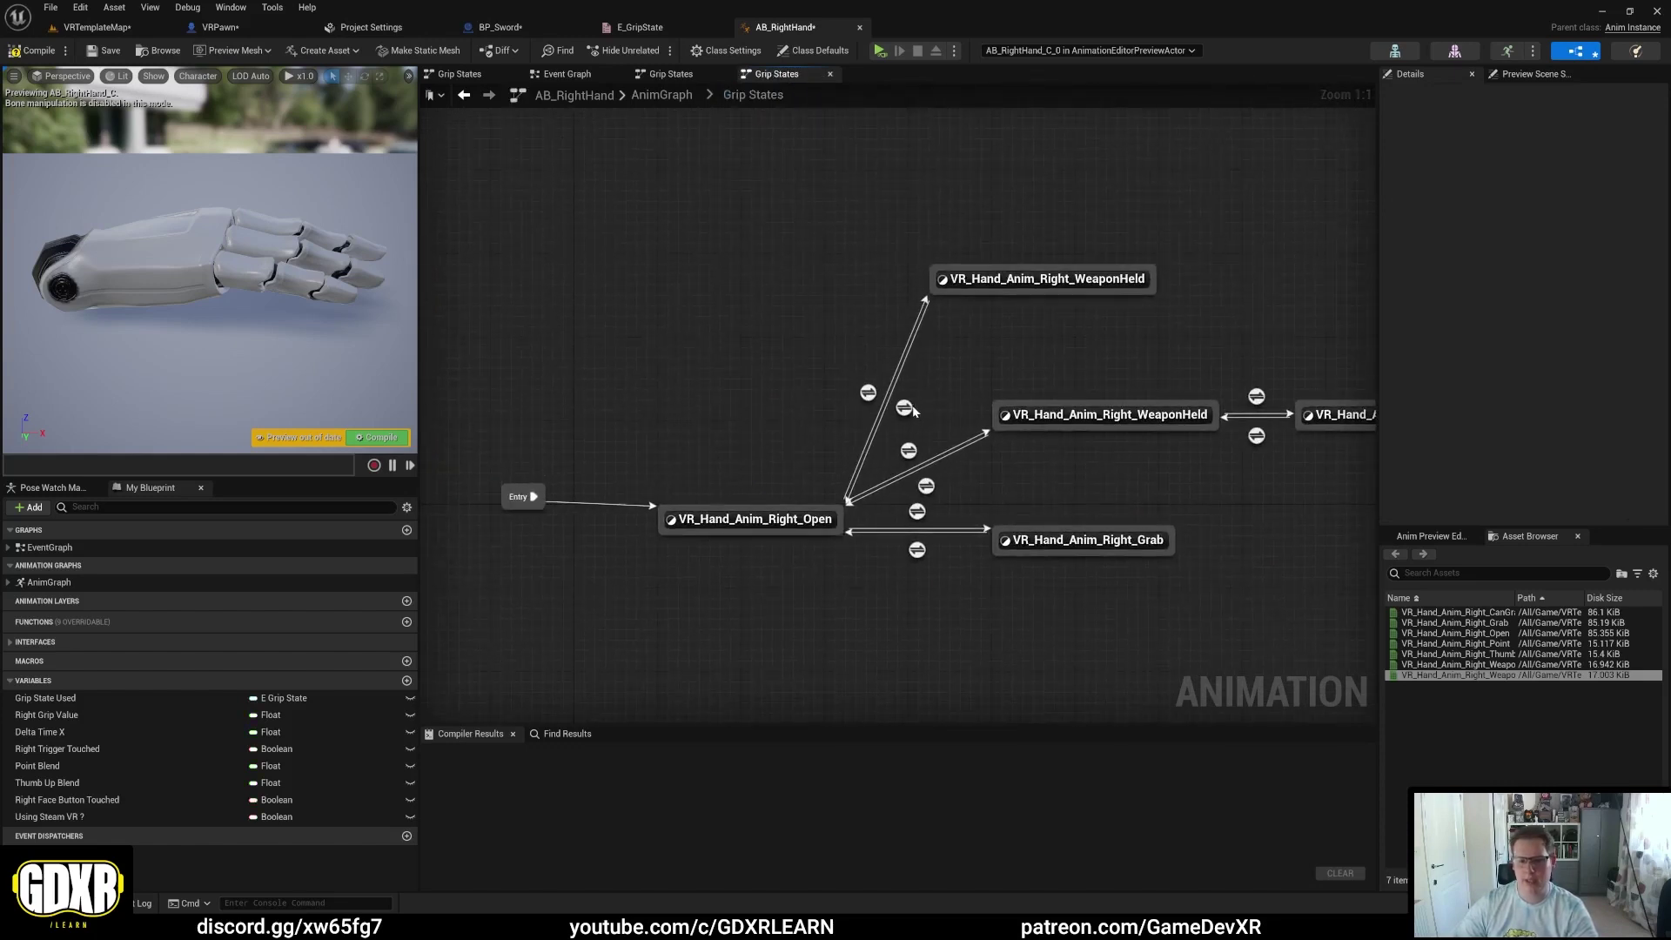
double_click(907, 406)
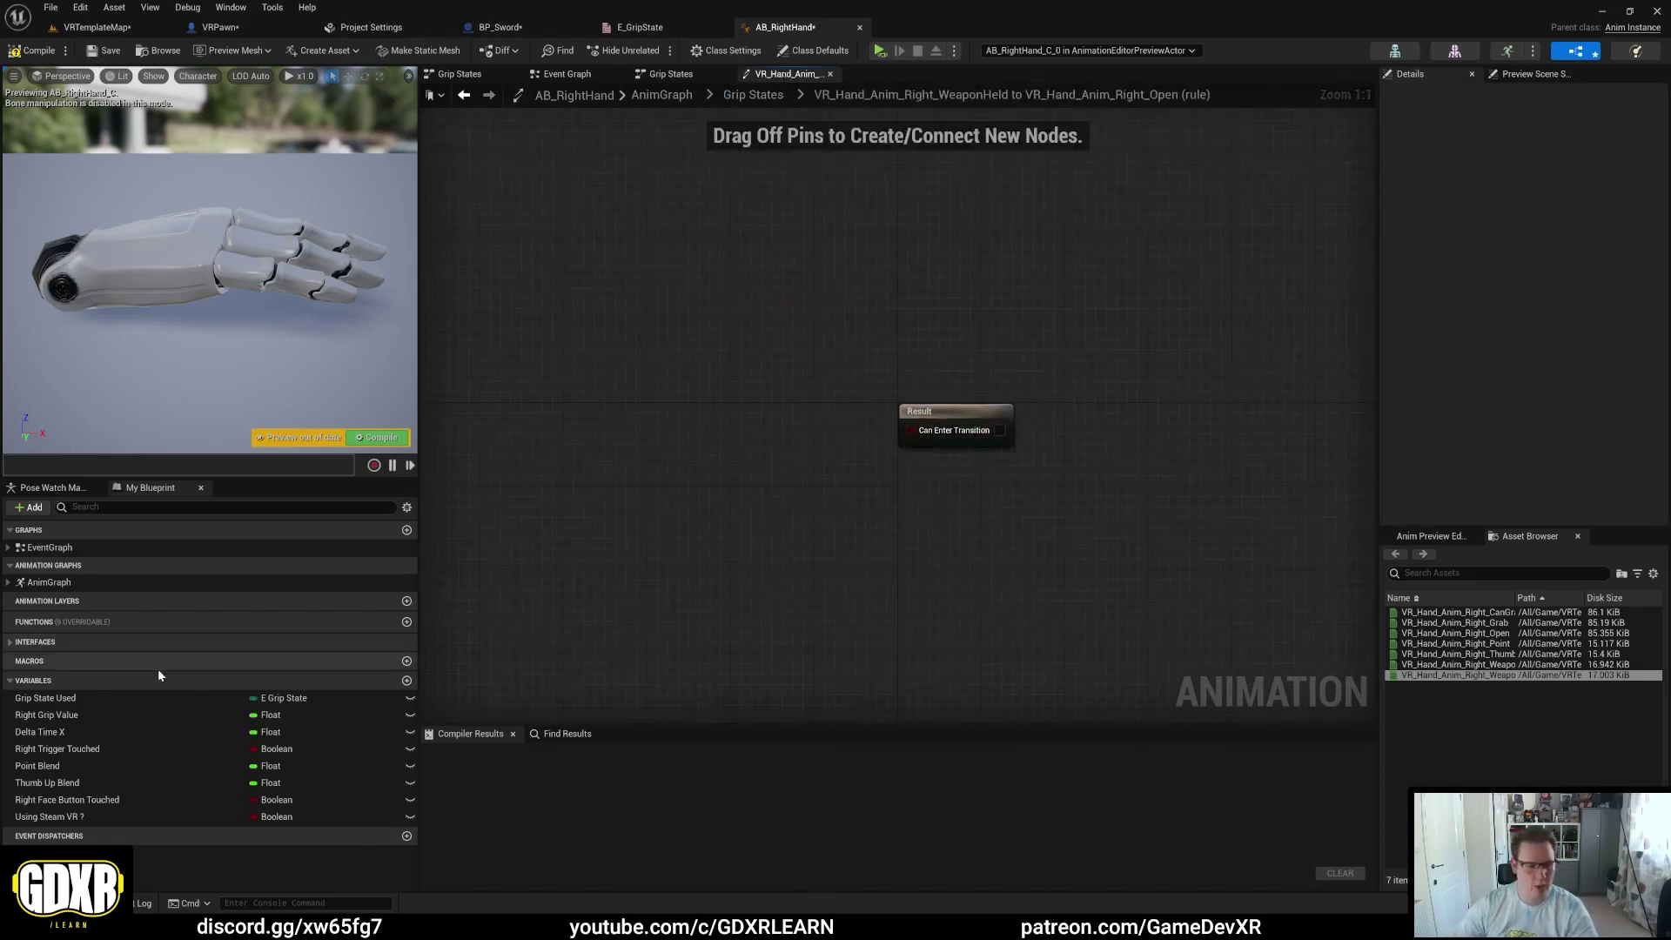
left_click_drag(52, 698, 724, 432)
left_click(686, 435)
type("=")
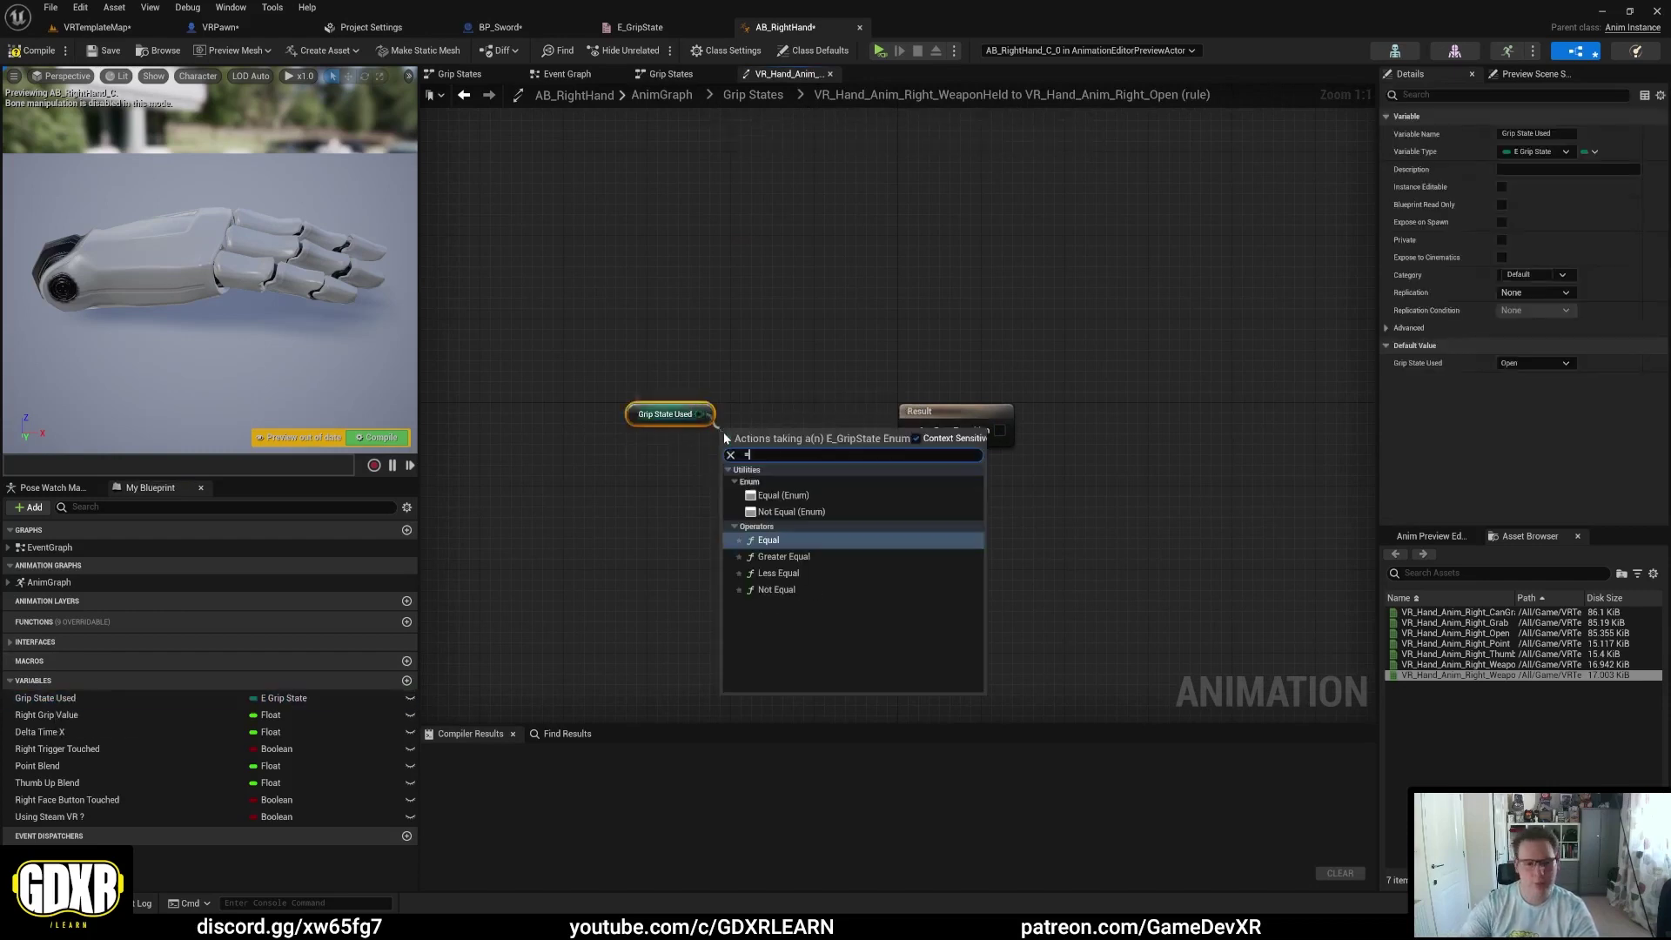
key("Up")
key("Return")
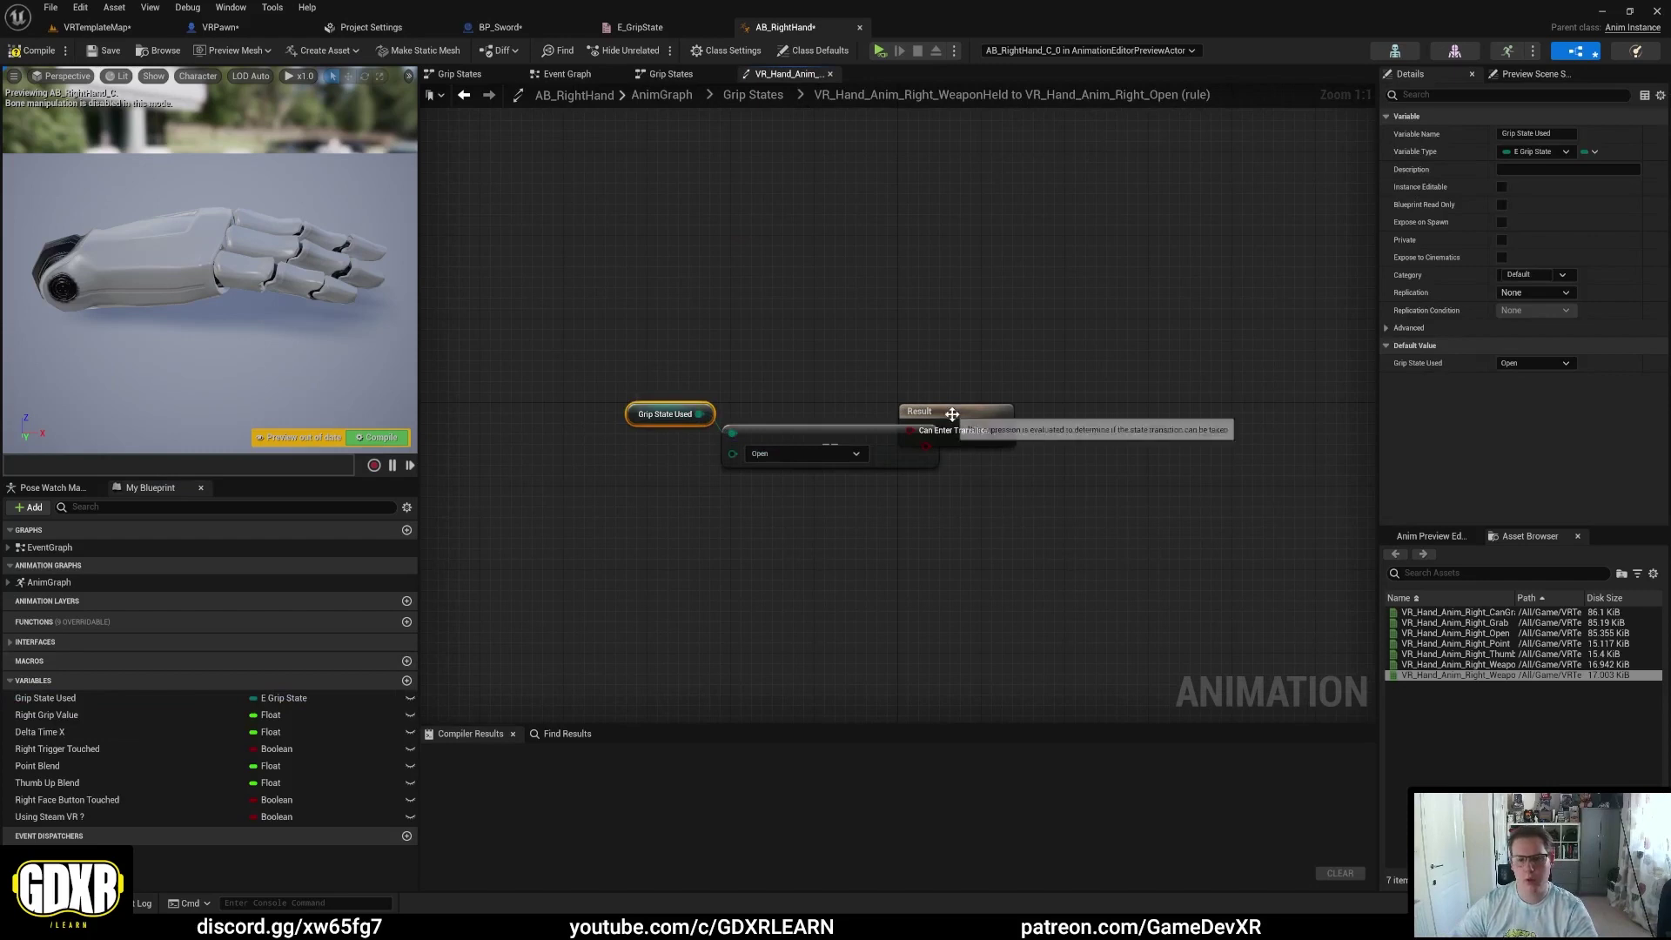
Step: Move the Result node aside, wire the comparison's output to Can Enter Transition, and return to the Grip States graph
left_click_drag(953, 415, 1035, 422)
left_click_drag(925, 446, 993, 439)
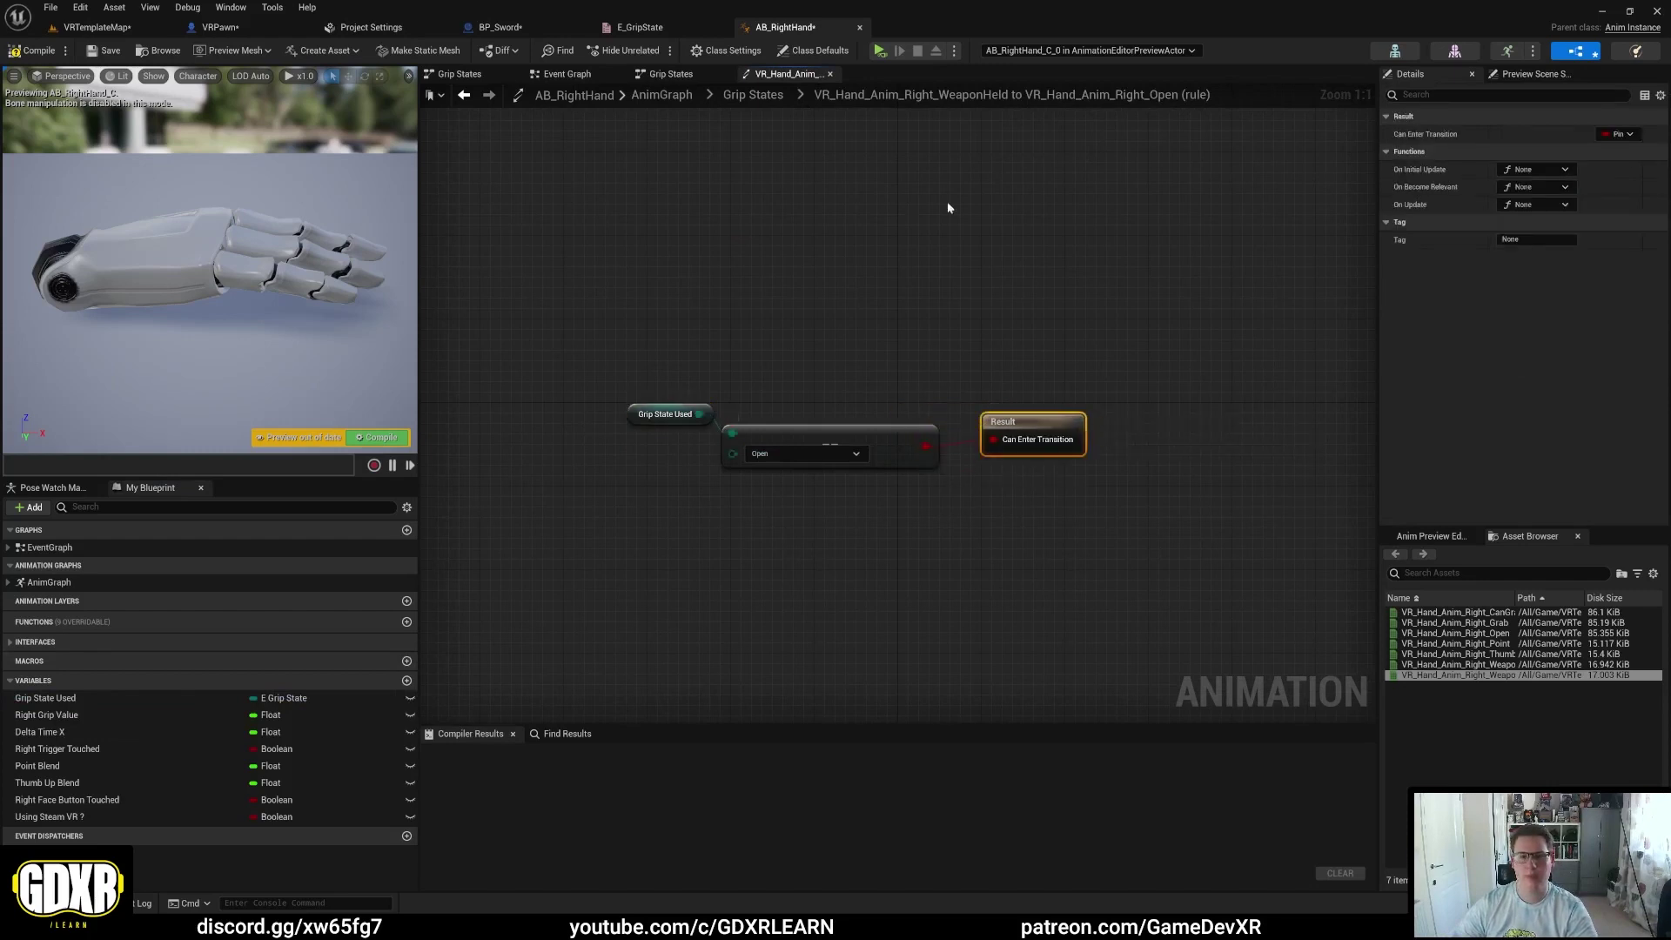
left_click(753, 94)
Step: Move the new WeaponHeld state higher, aligned above the existing WeaponHeld state
right_click_drag(1083, 303, 822, 339)
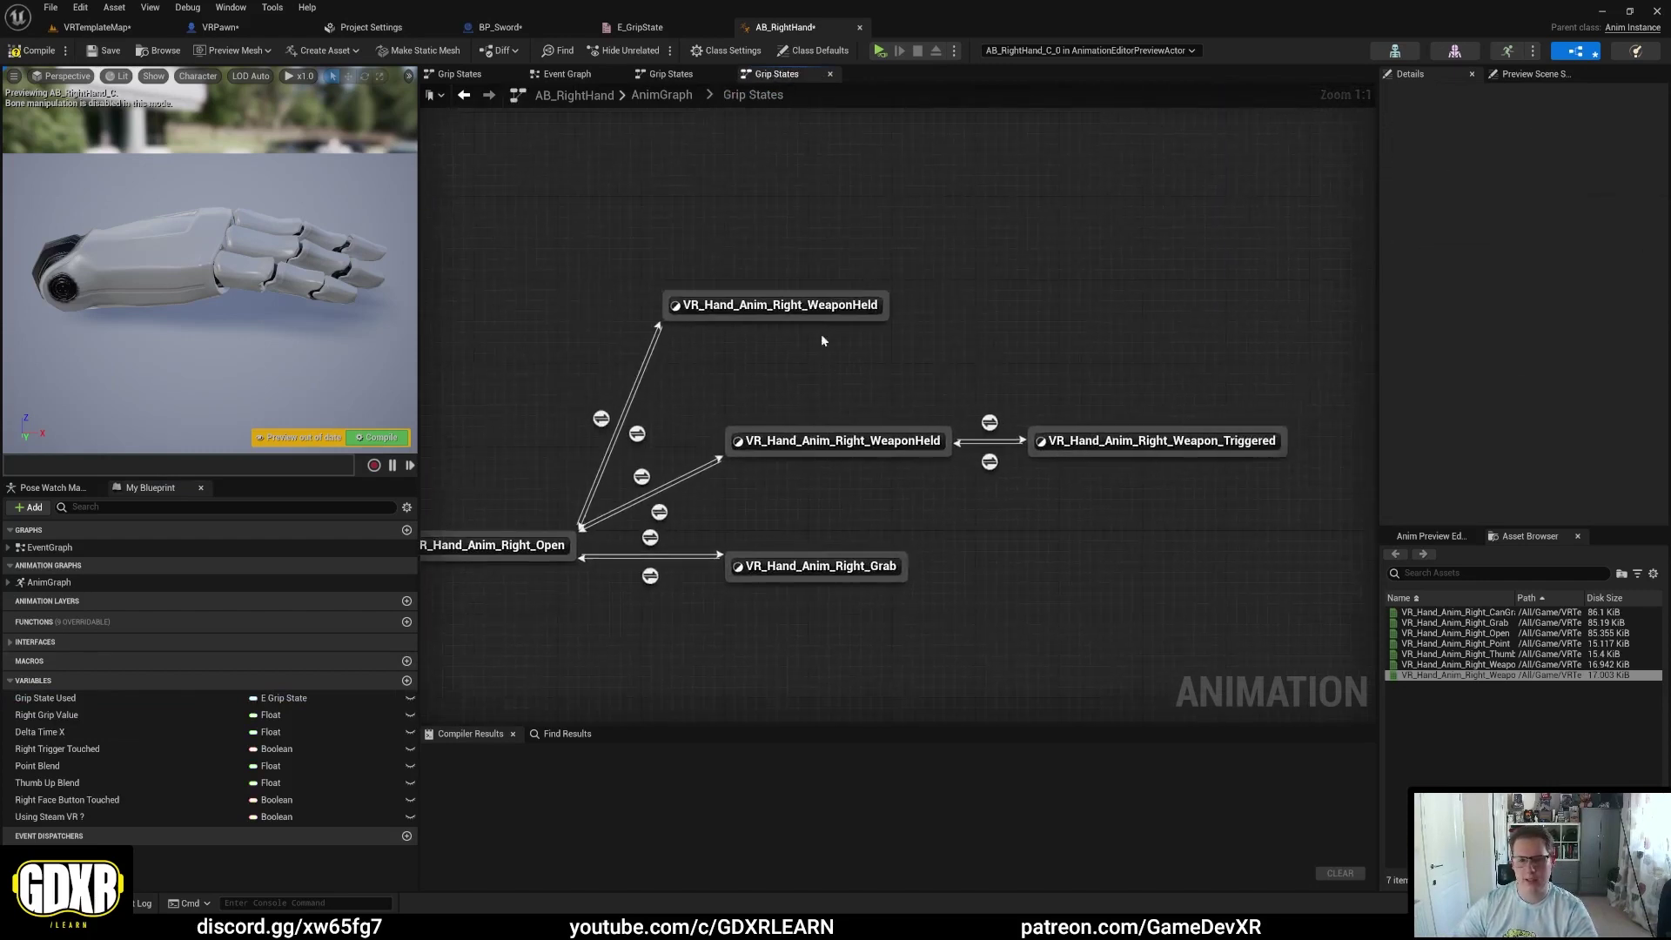
left_click(805, 309)
left_click_drag(805, 309, 869, 225)
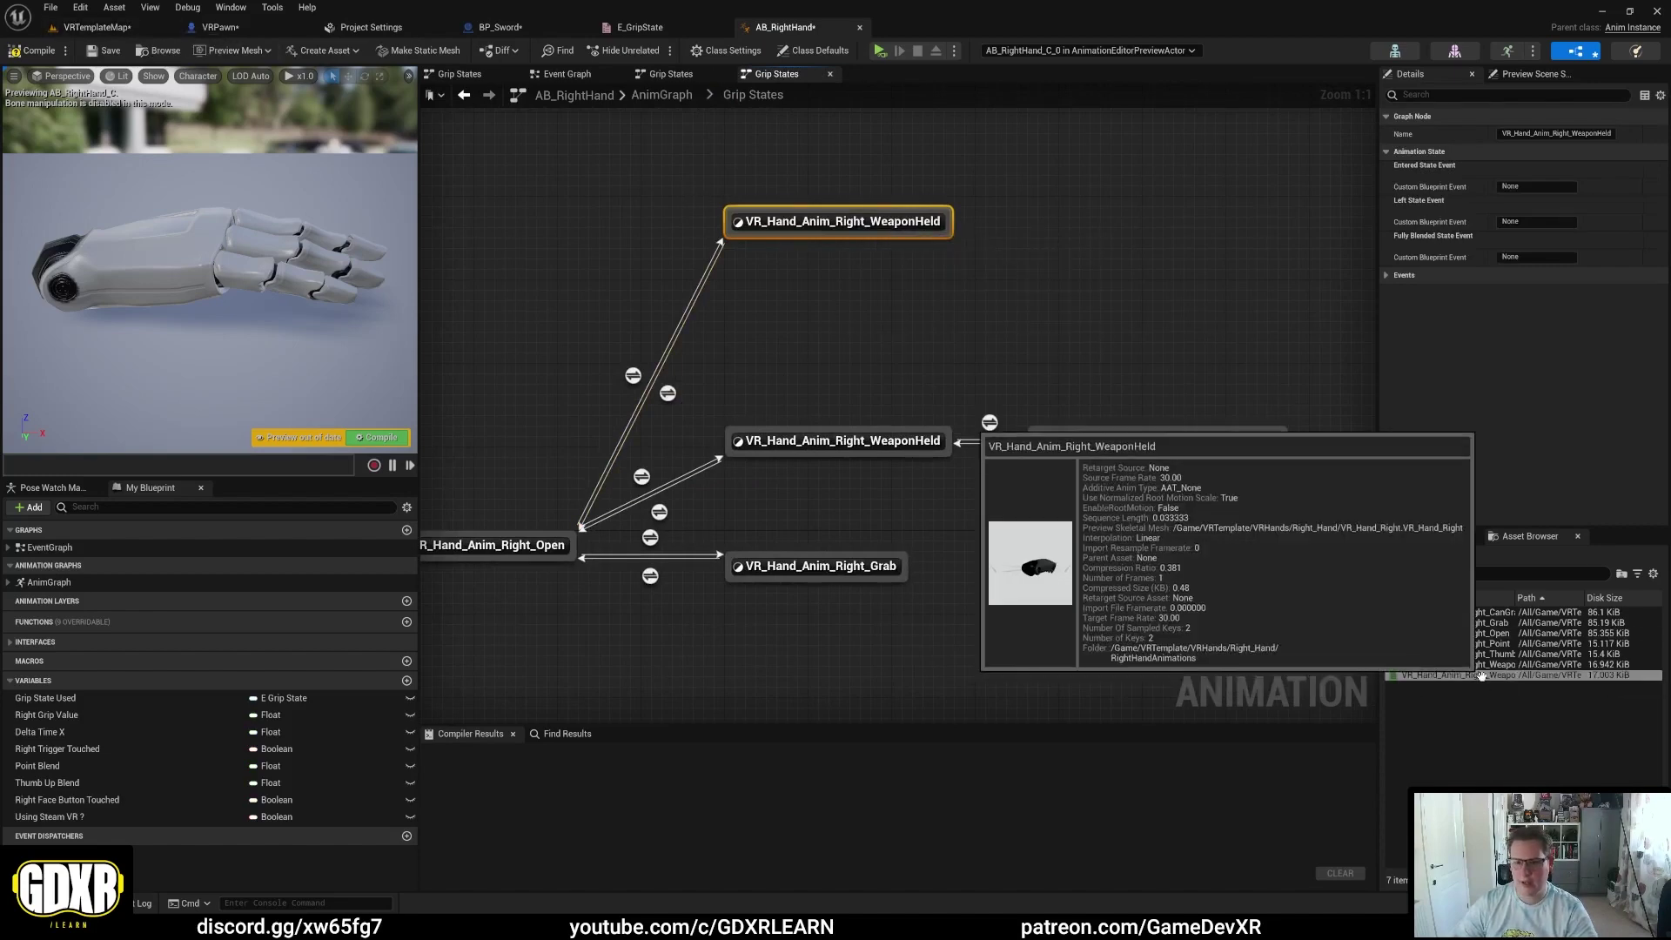
left_click(835, 263)
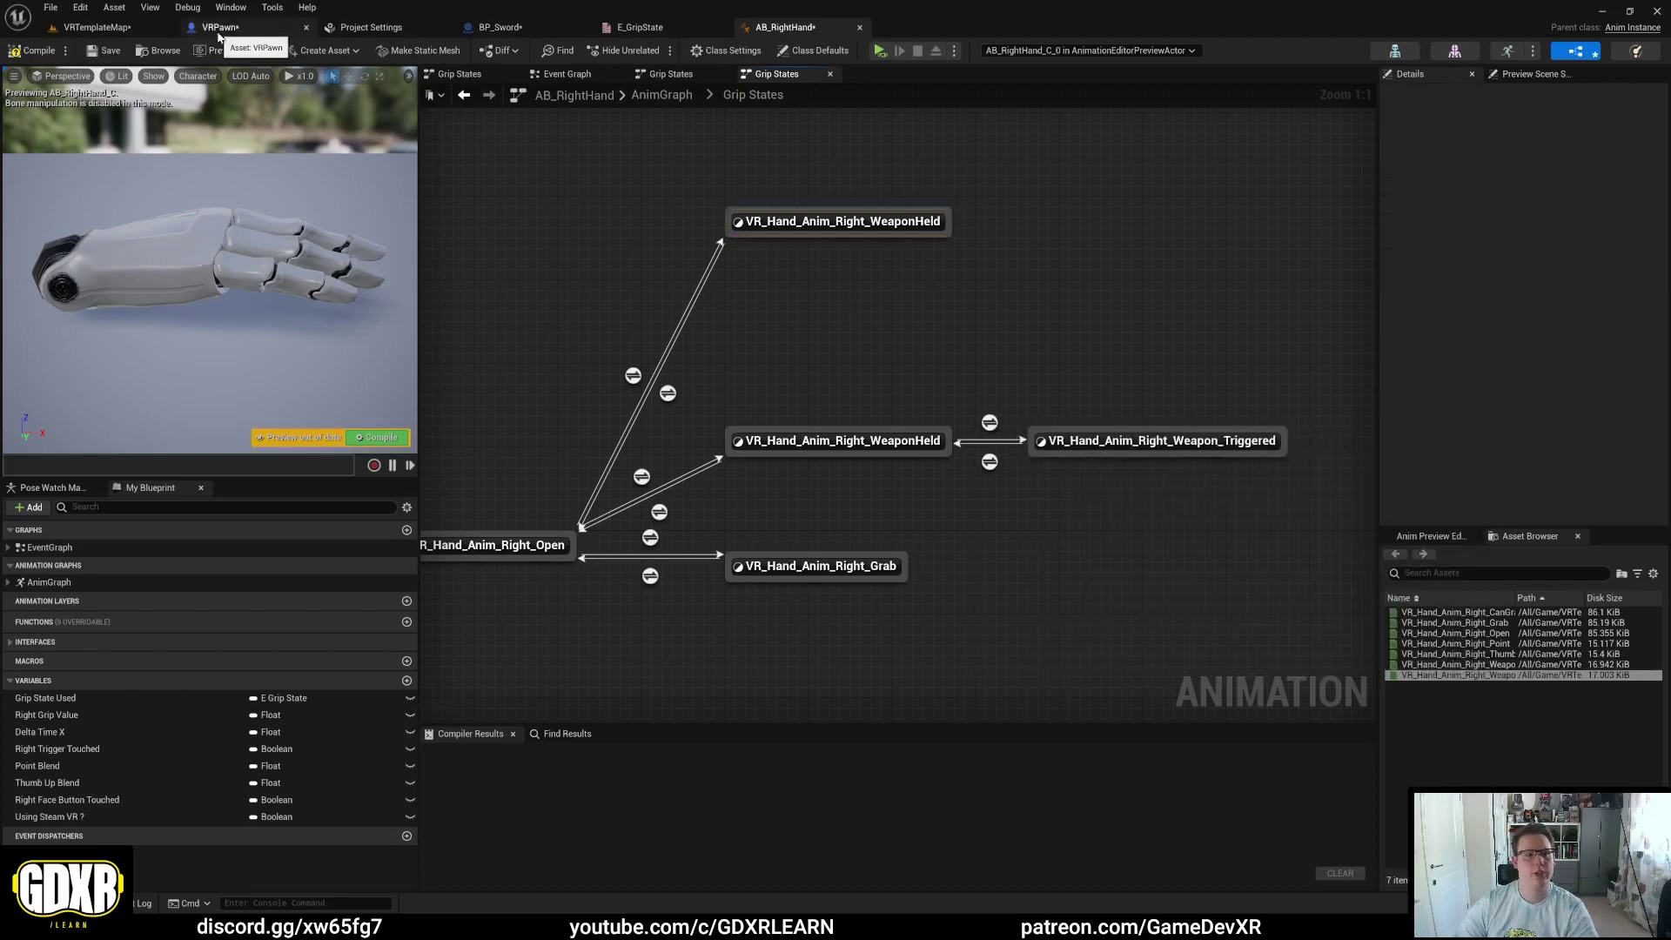
Step: In VRTemplateMap, set Hand Held Anim on BP_Sword's GrabComponent to CustomExampleAnim
left_click(114, 31)
left_click(961, 285)
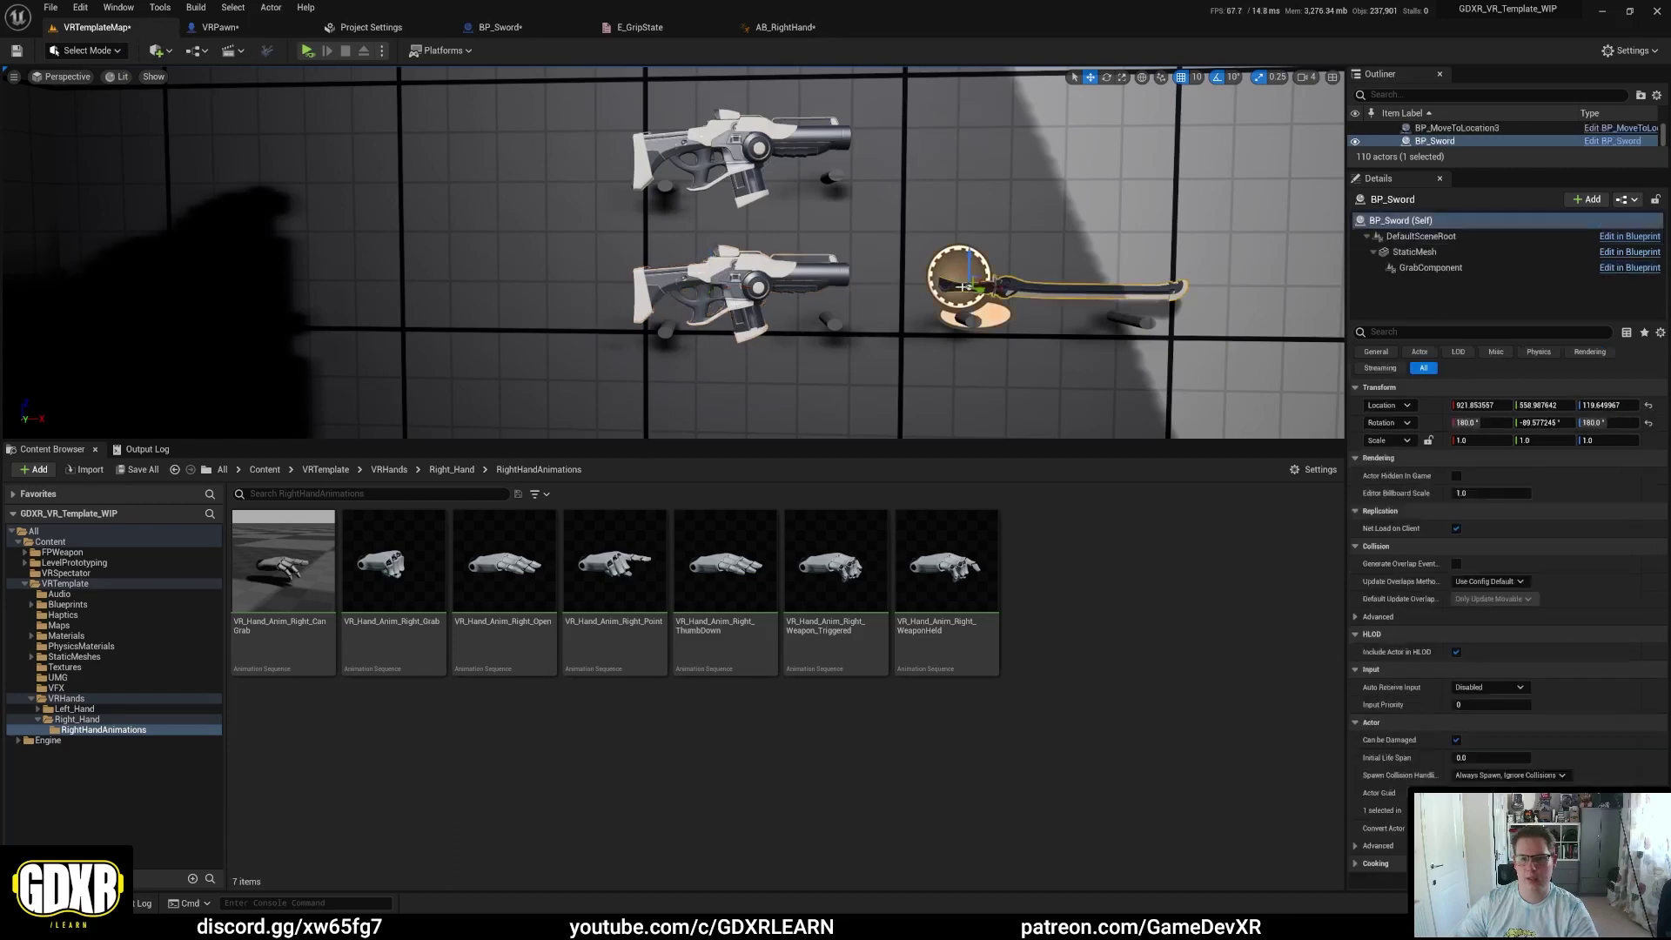
left_click(1432, 268)
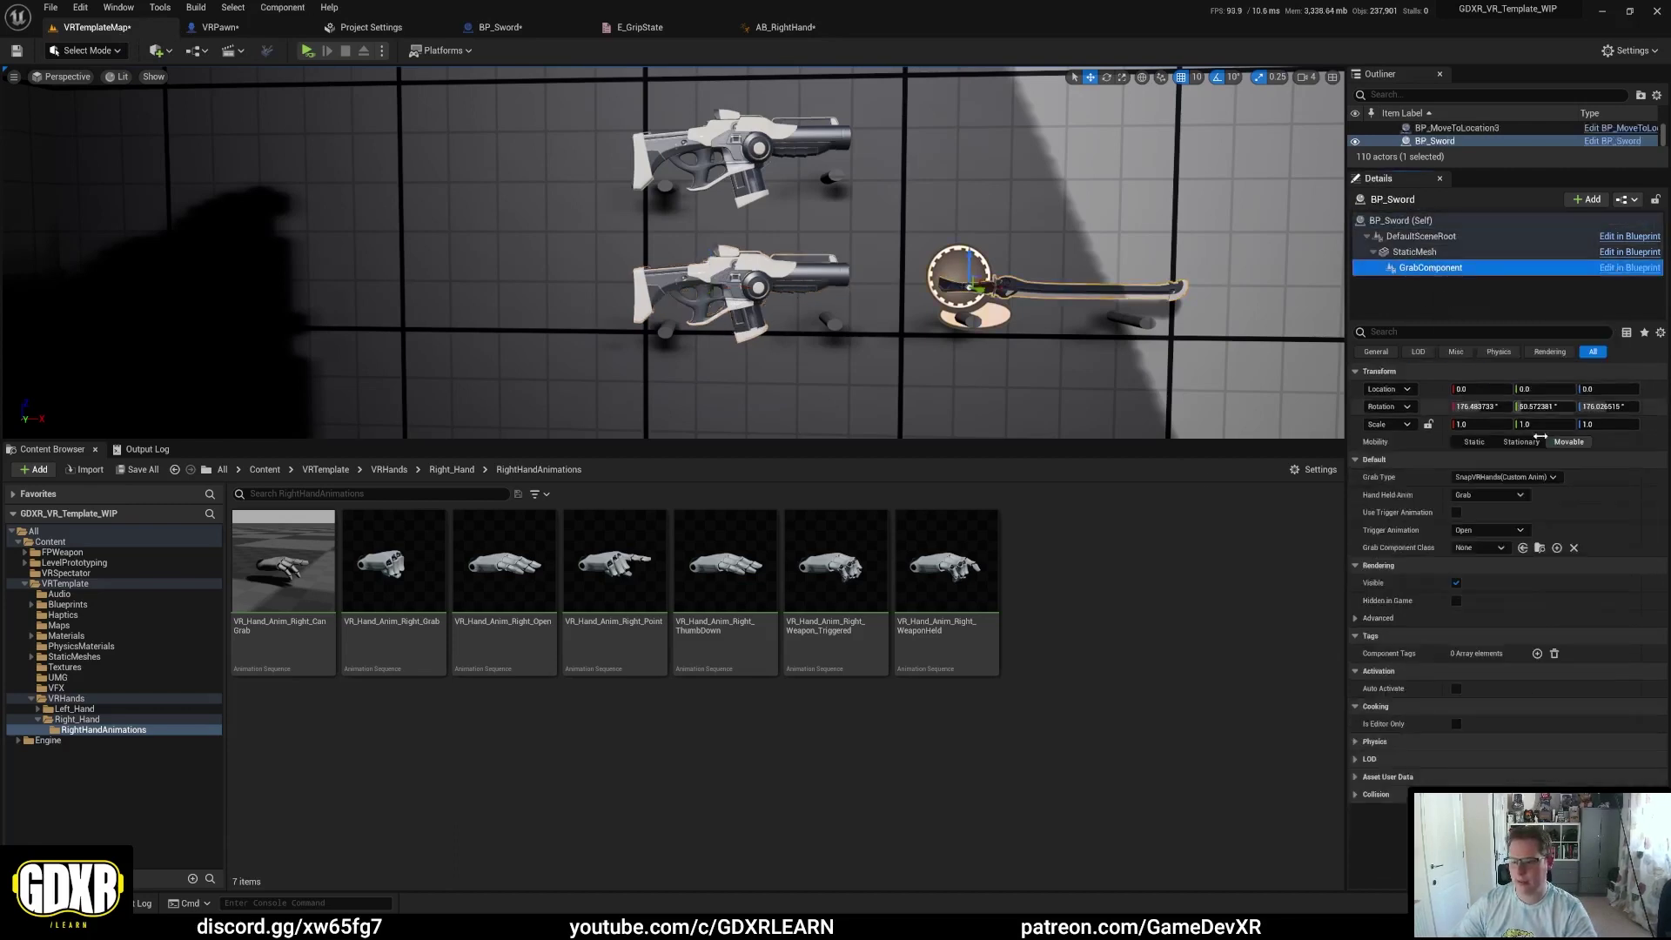
left_click(1505, 496)
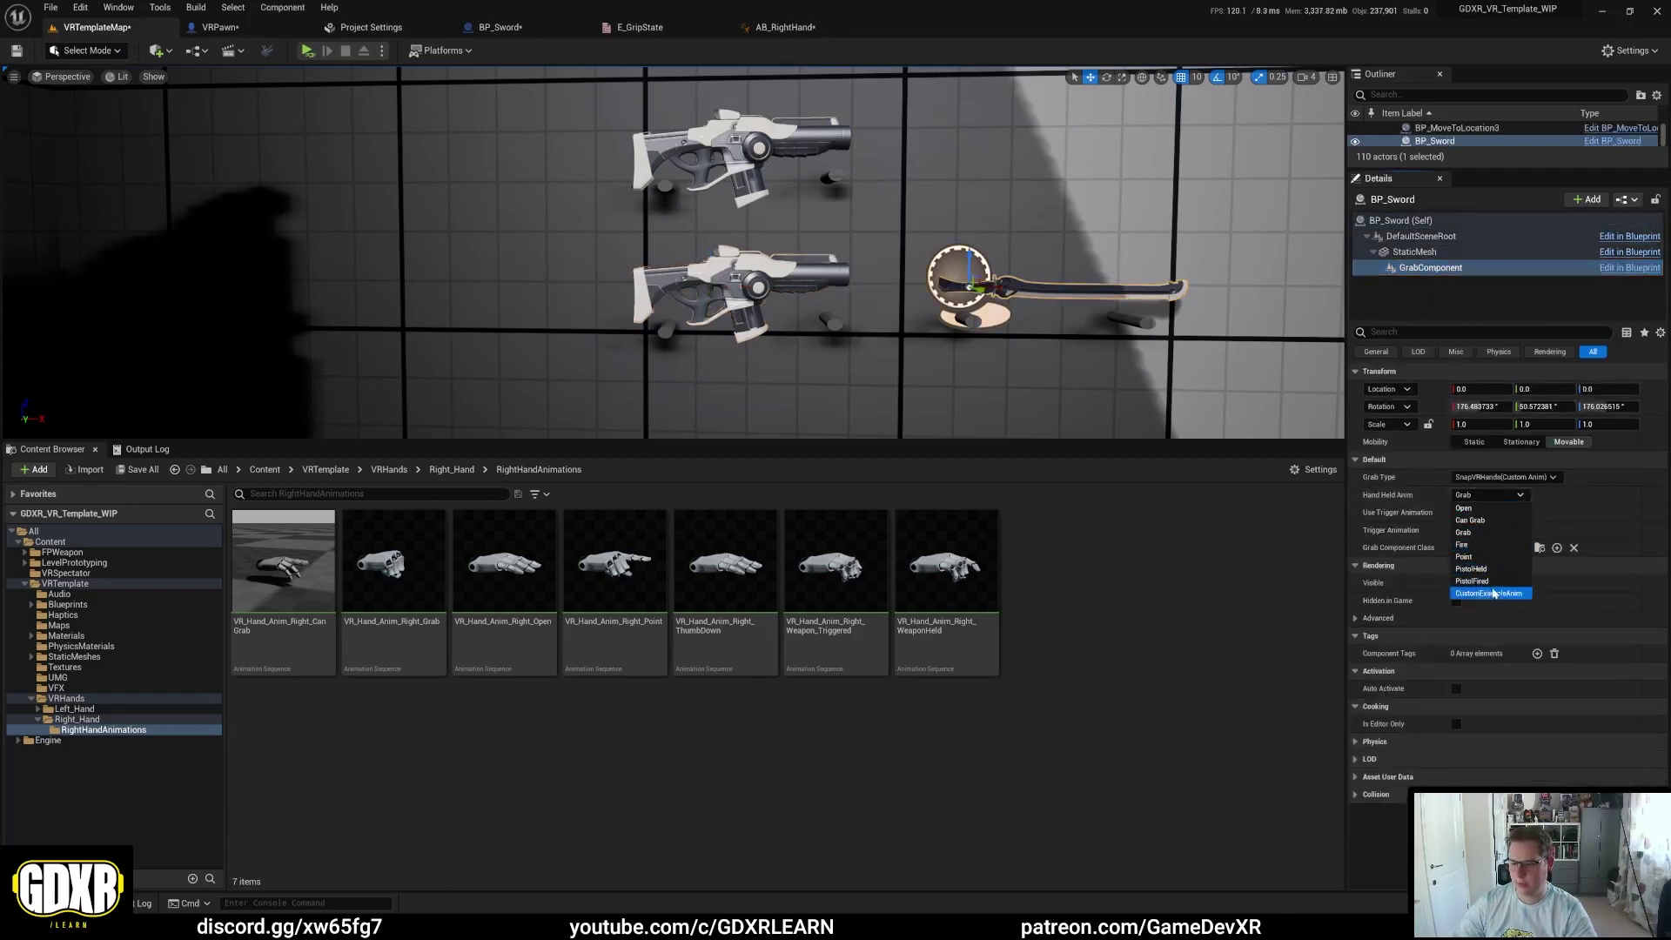
left_click(1489, 594)
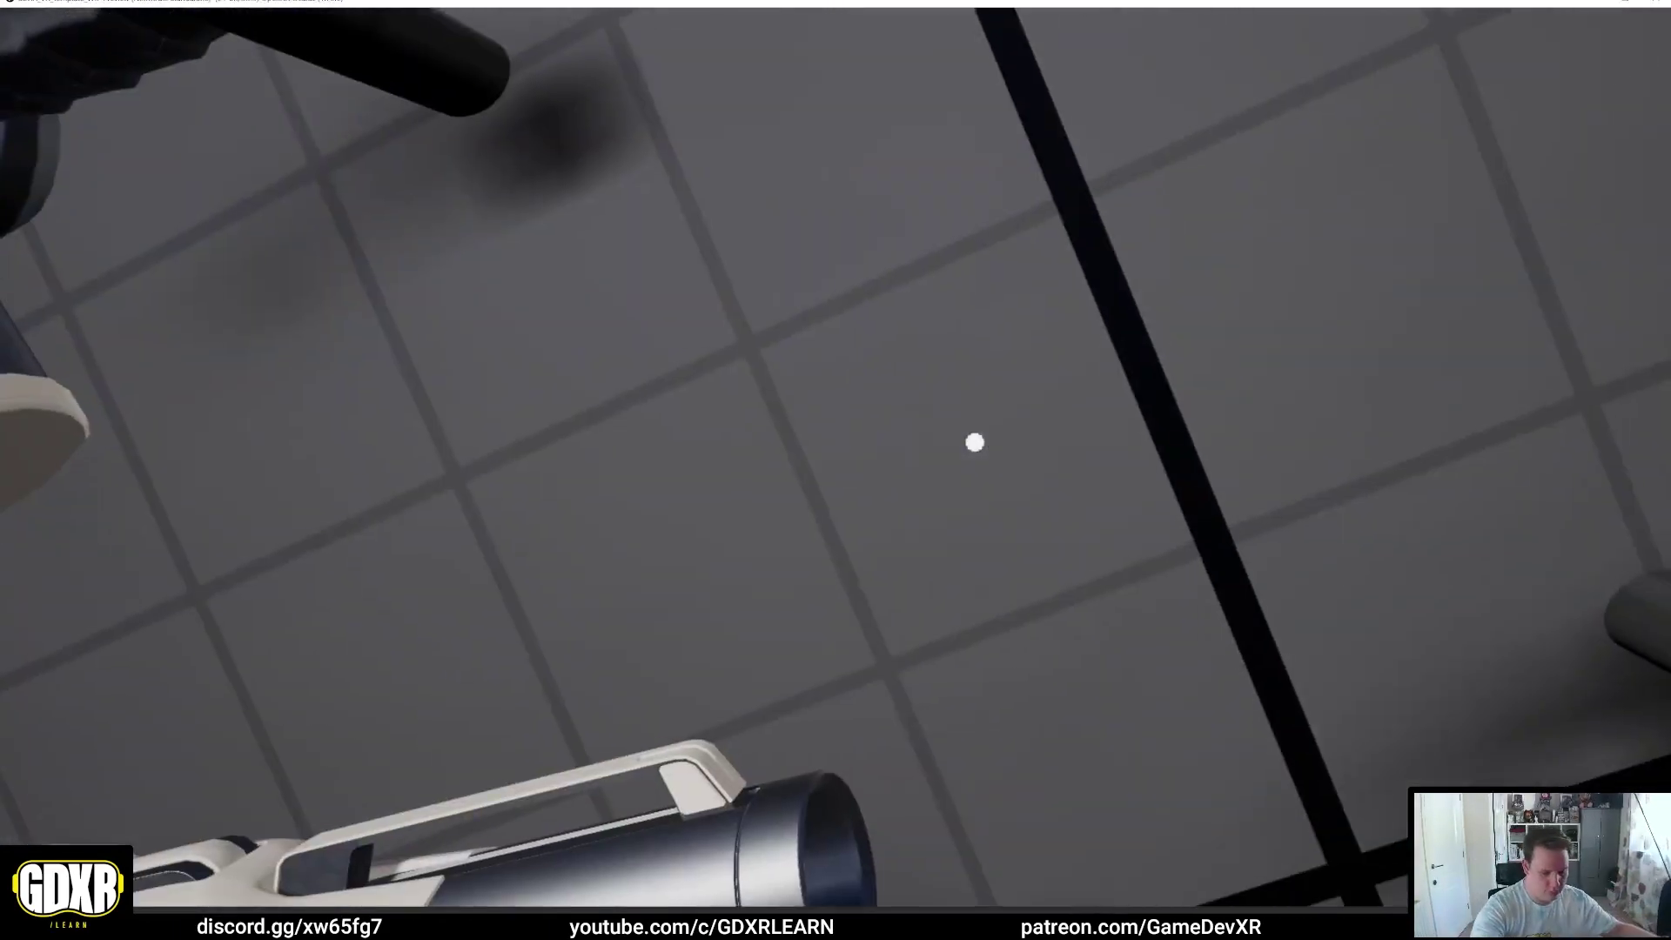
Step: End the VR preview and reopen AB_RightHand from the Right_Hand folder
key("Escape")
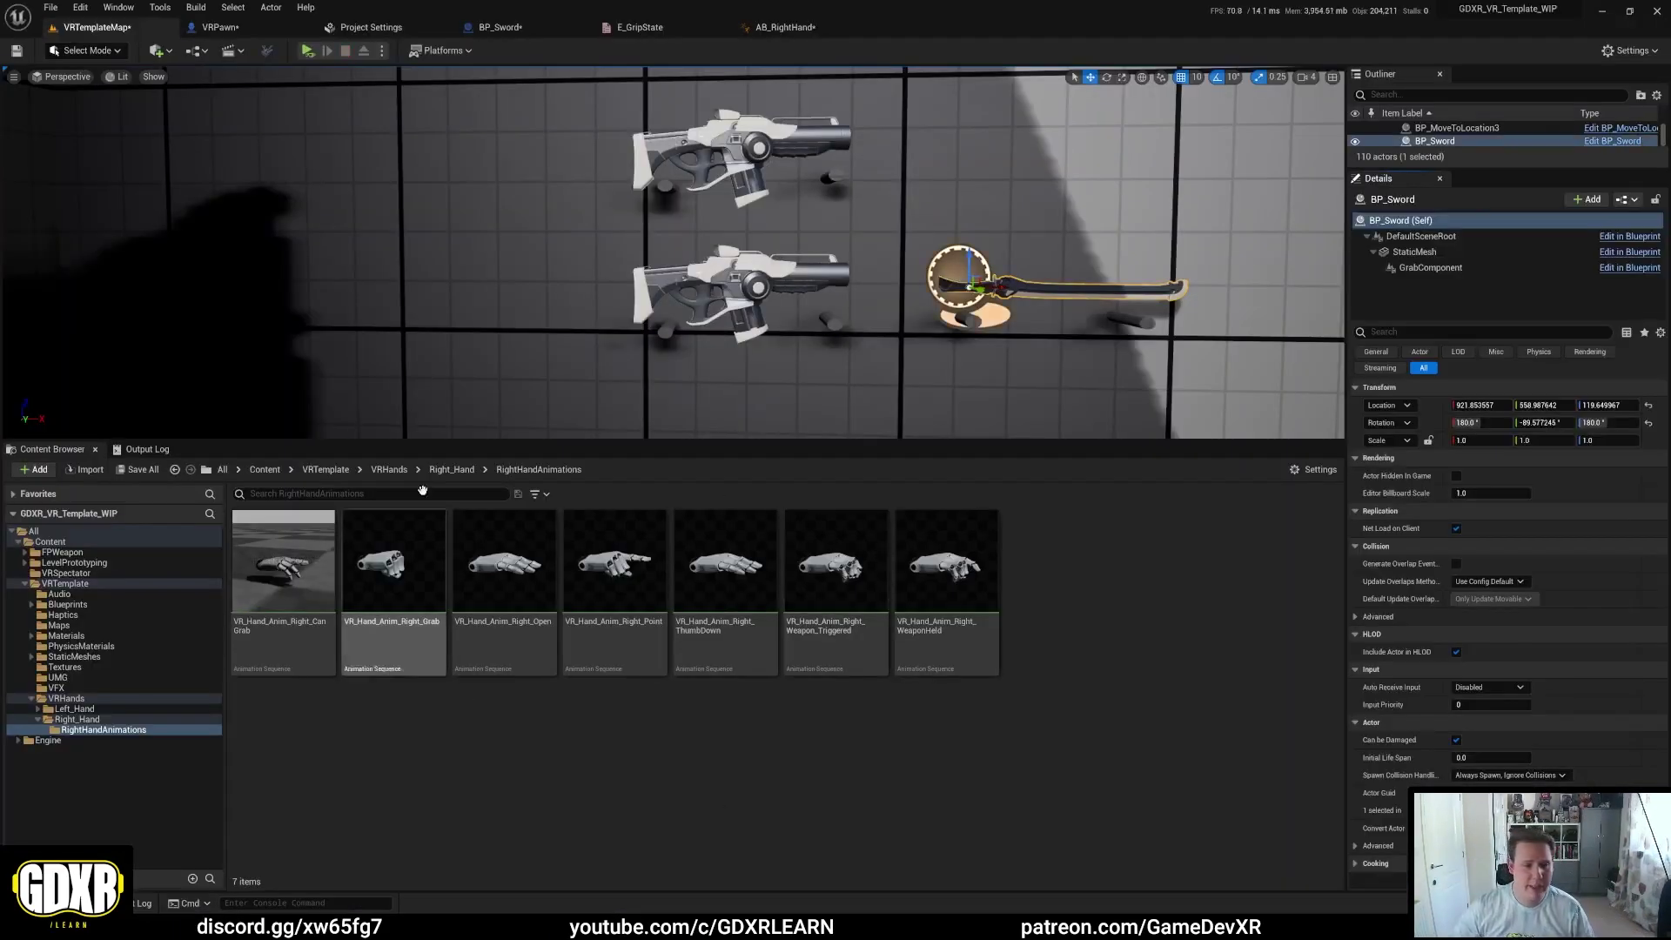
left_click(446, 471)
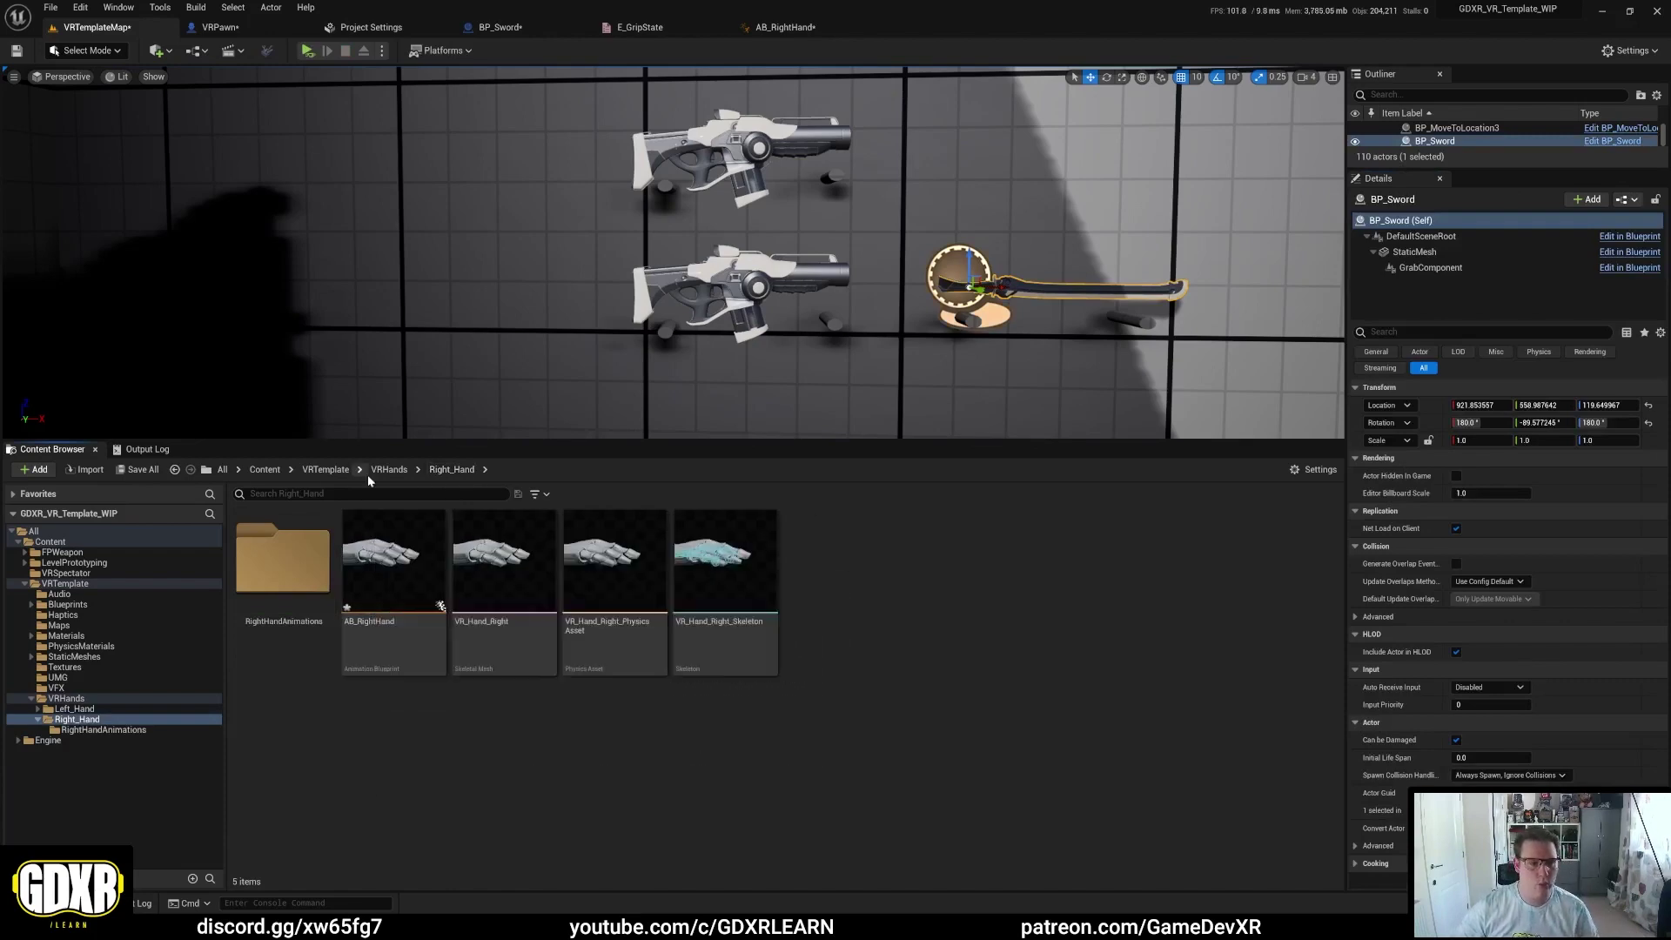
double_click(388, 564)
Step: Rearrange Grip States by moving Grab, then the WeaponHeld and Weapon_Triggered pair, and finally the new WeaponHeld state lower in the graph
scroll(857, 377, "down", 8)
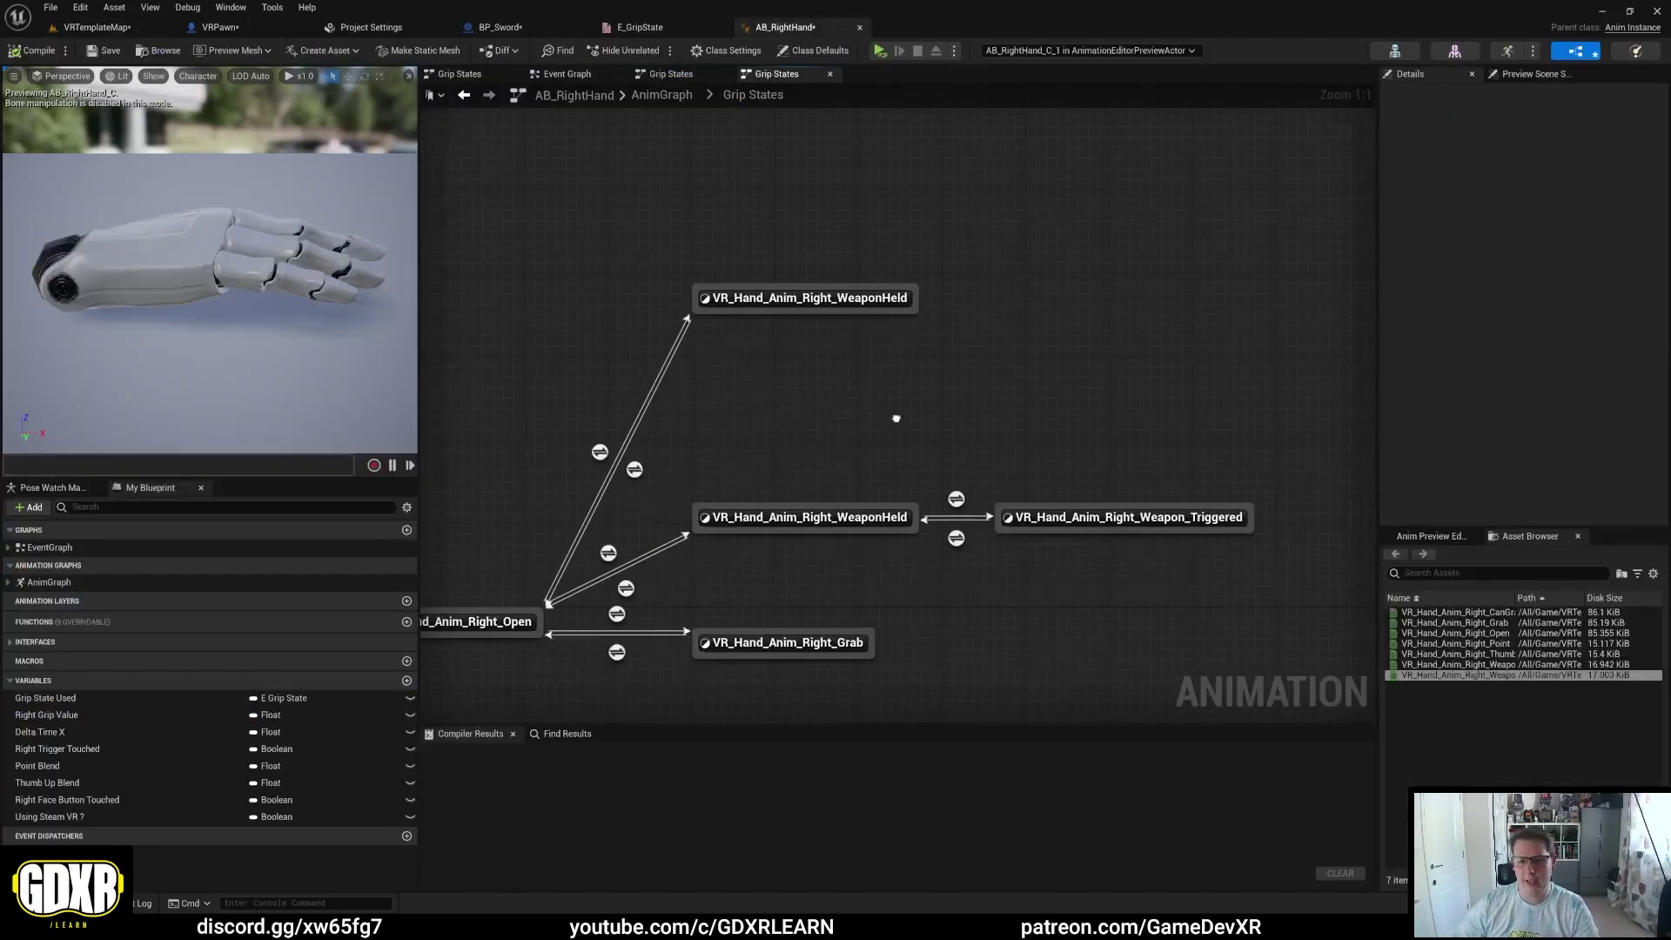
scroll(801, 385, "up", 7)
left_click_drag(946, 338, 931, 452)
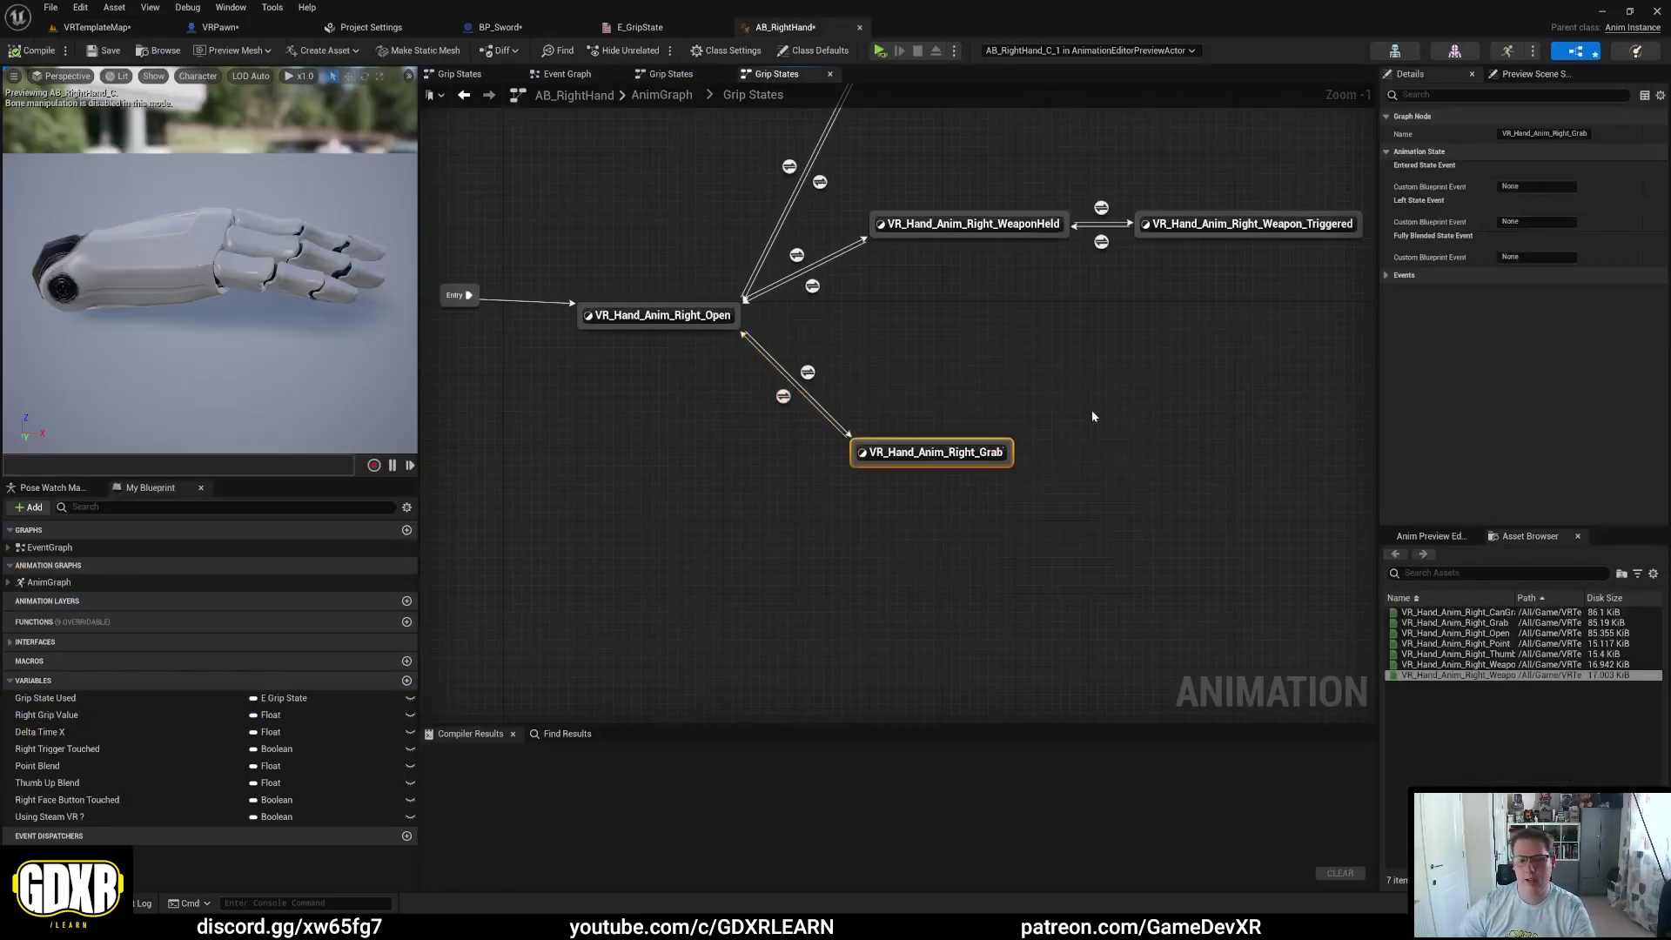
right_click_drag(1095, 418, 871, 426)
left_click(1062, 453)
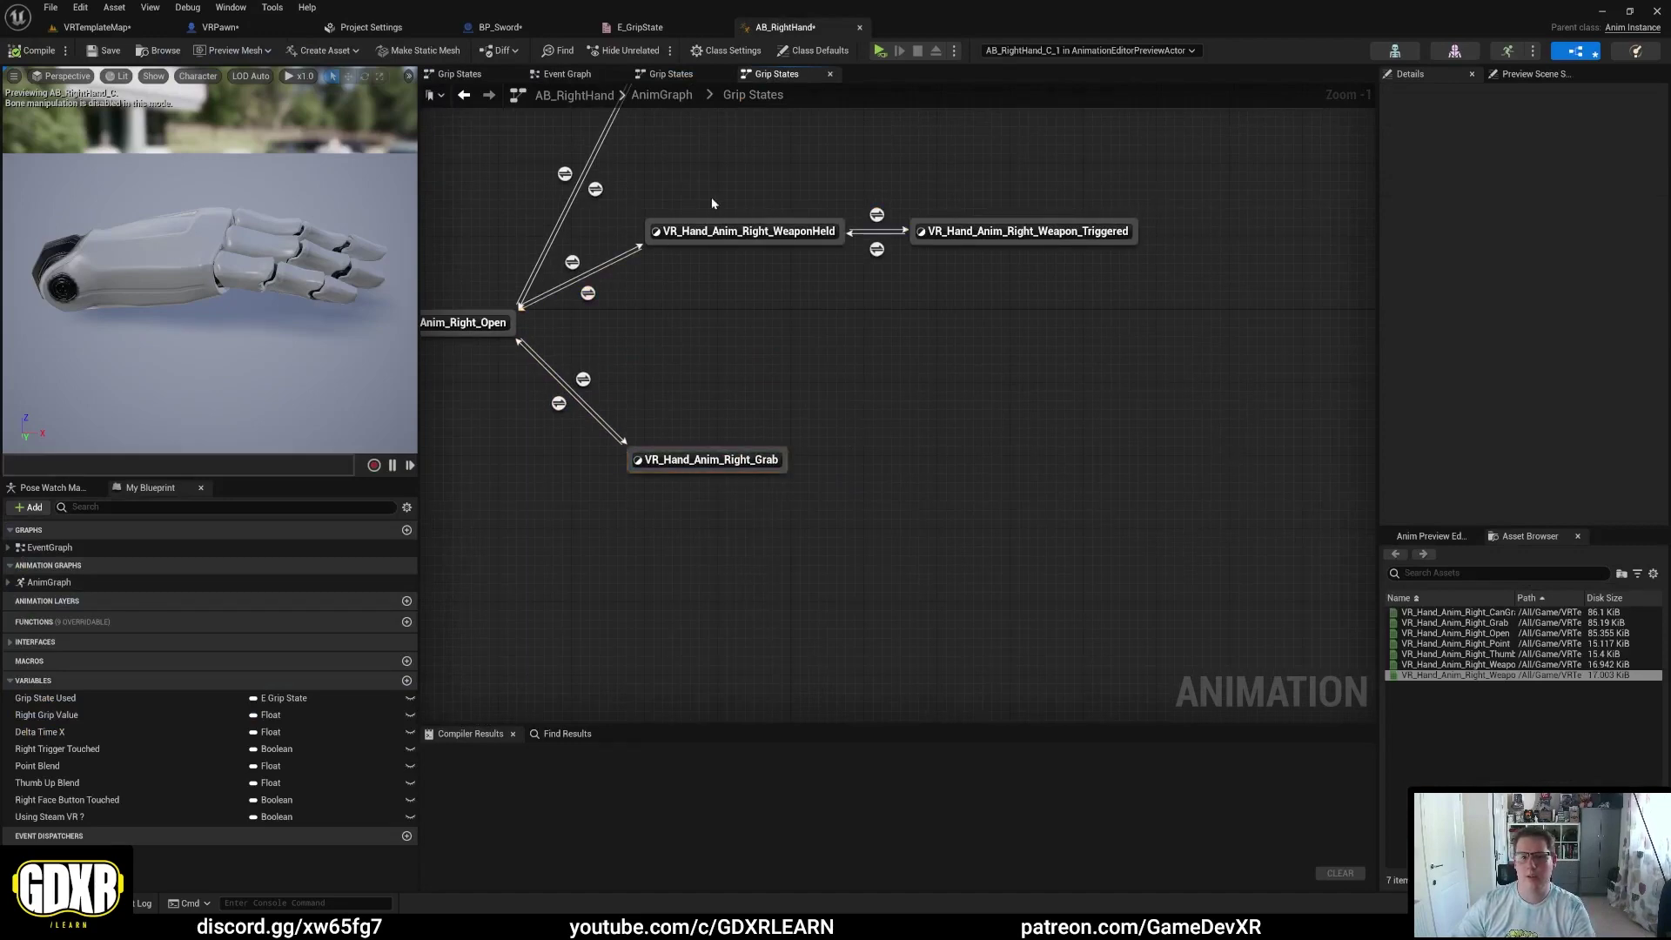
left_click_drag(712, 203, 1060, 341)
left_click(1028, 203)
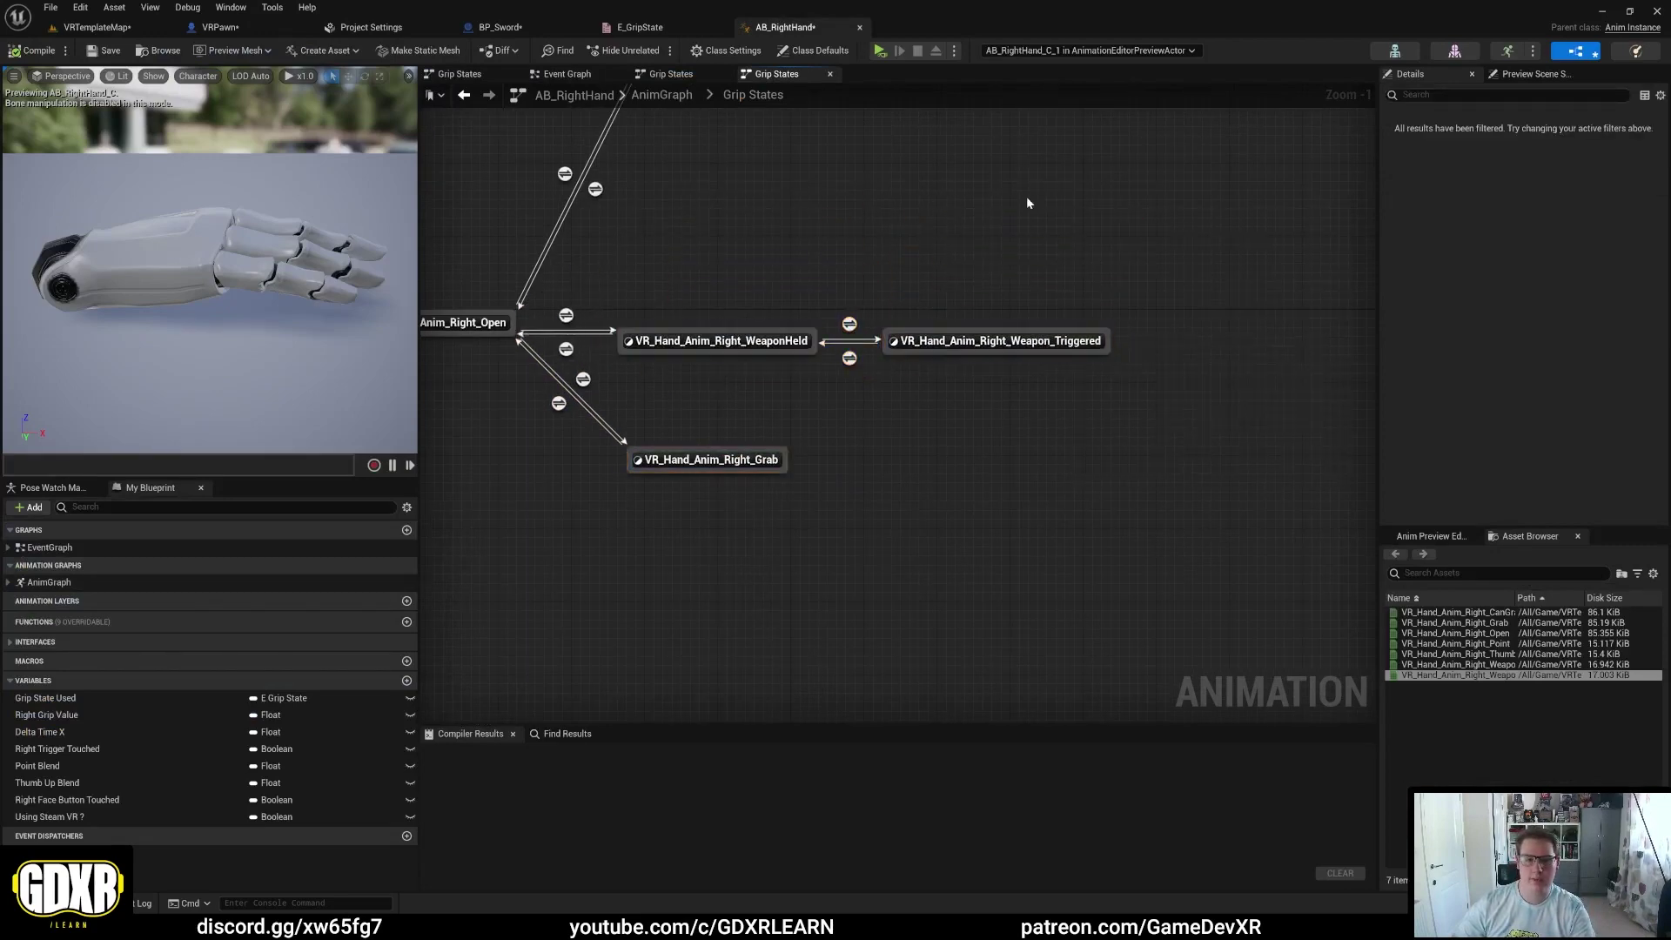
scroll(1036, 450, "down", 3)
left_click_drag(842, 329, 842, 424)
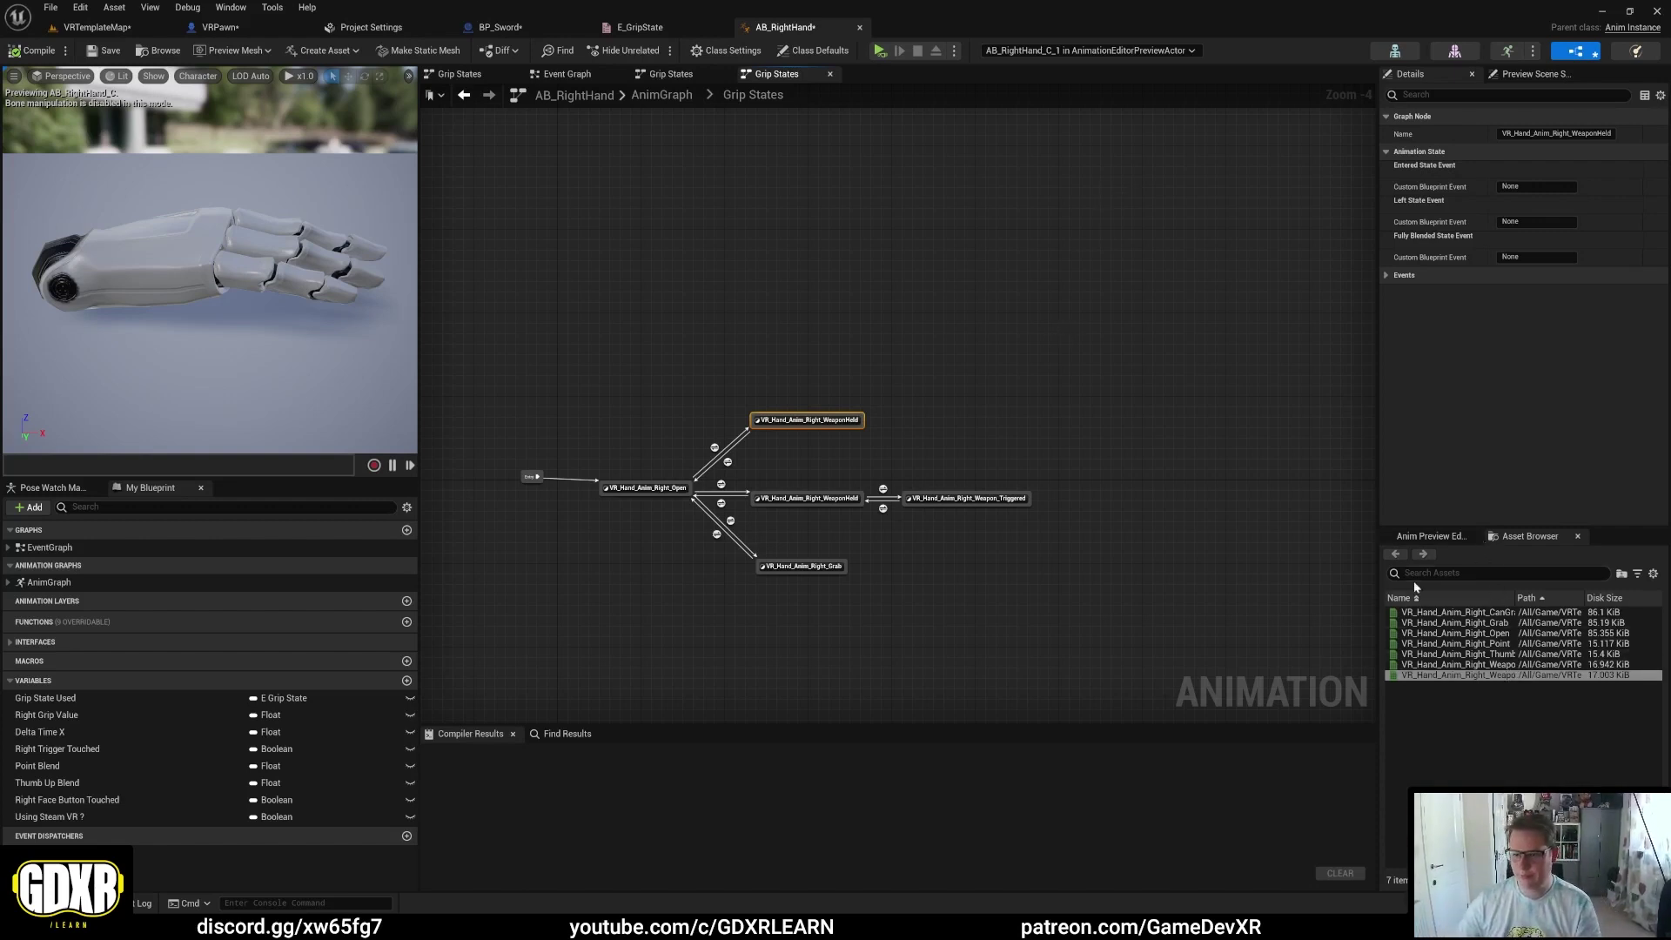
Step: Widen the asset list to show full animation names and examine both transition rules between Open and the original WeaponHeld state
left_click_drag(1379, 585, 1209, 540)
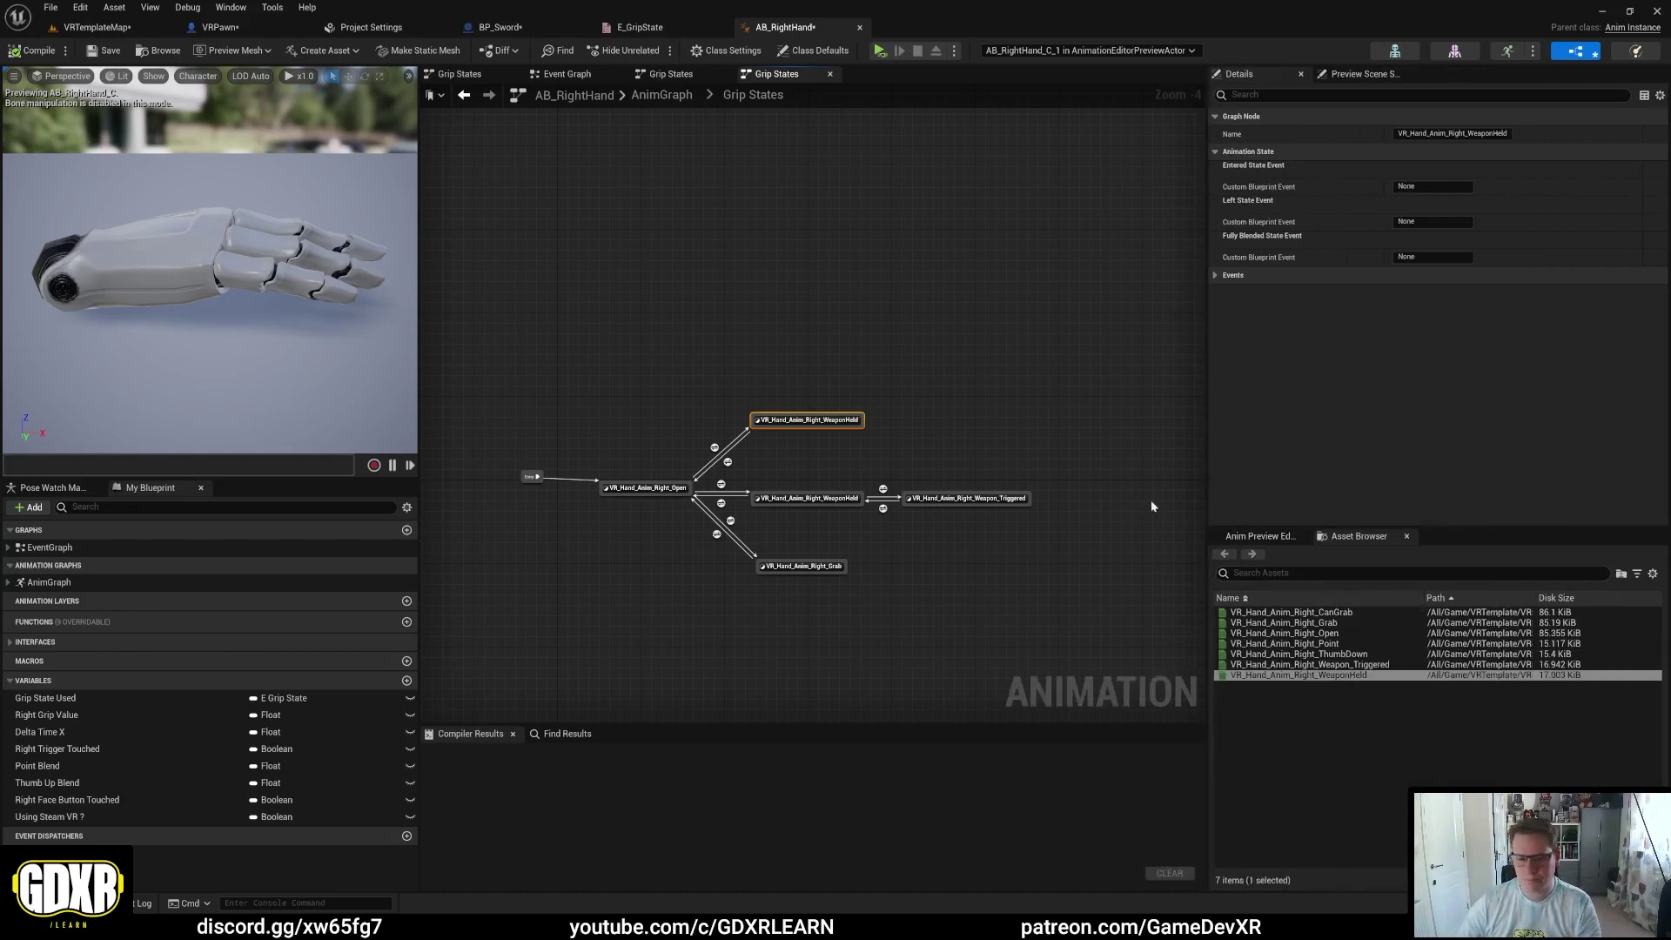
left_click(1013, 383)
scroll(752, 536, "up", 4)
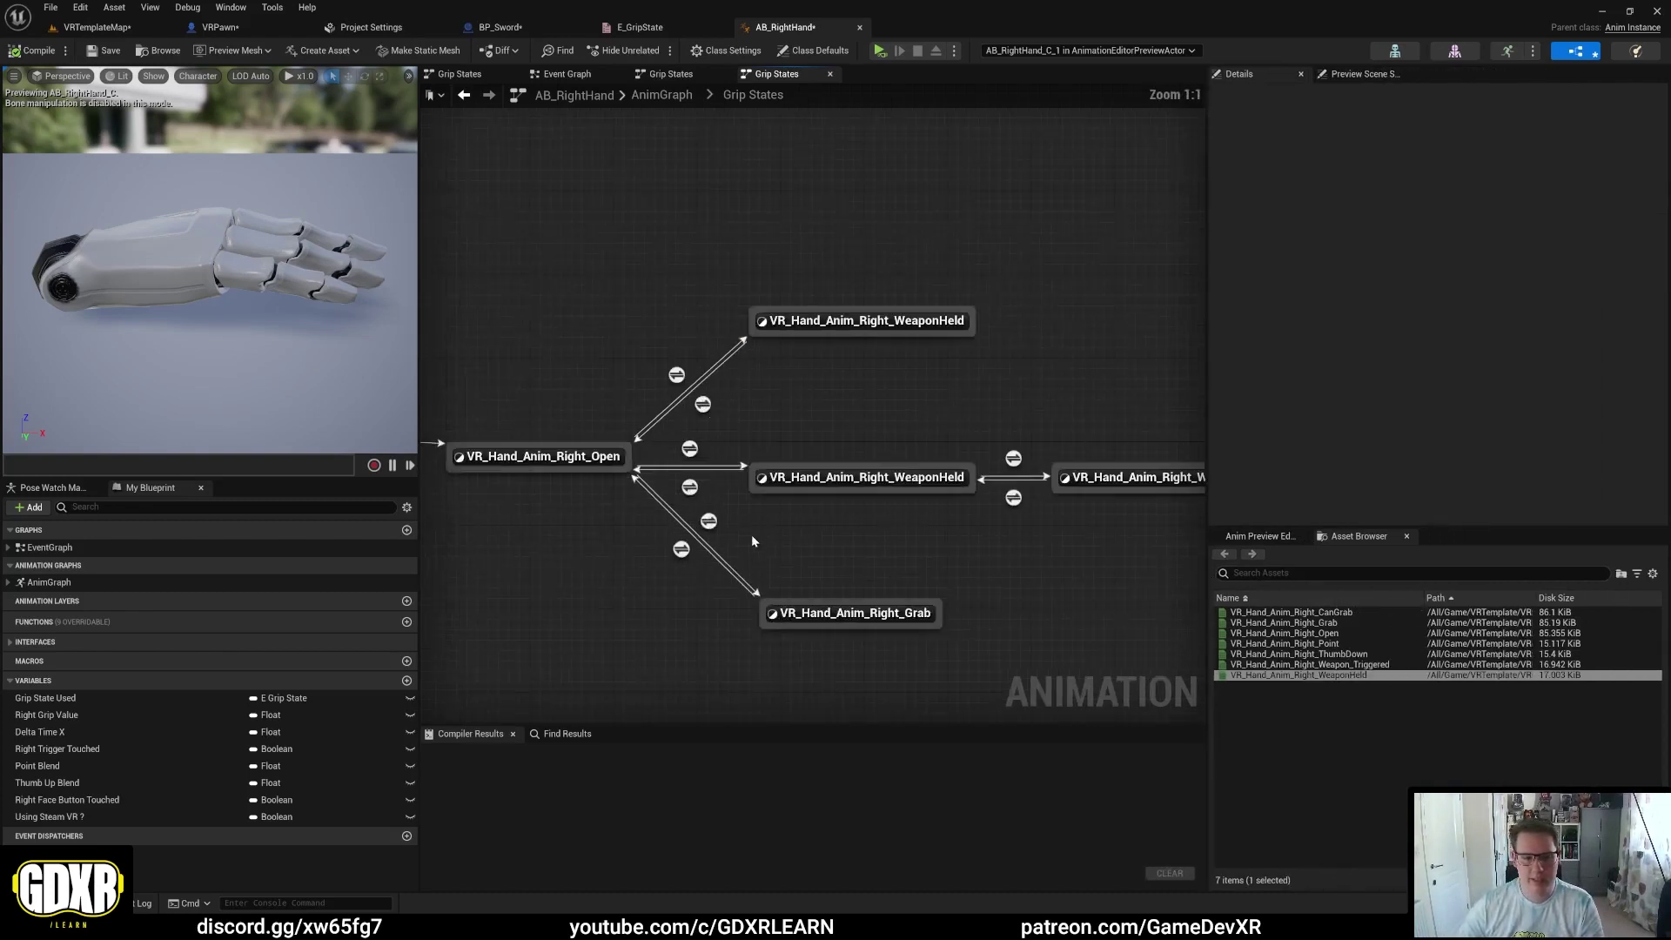
double_click(690, 449)
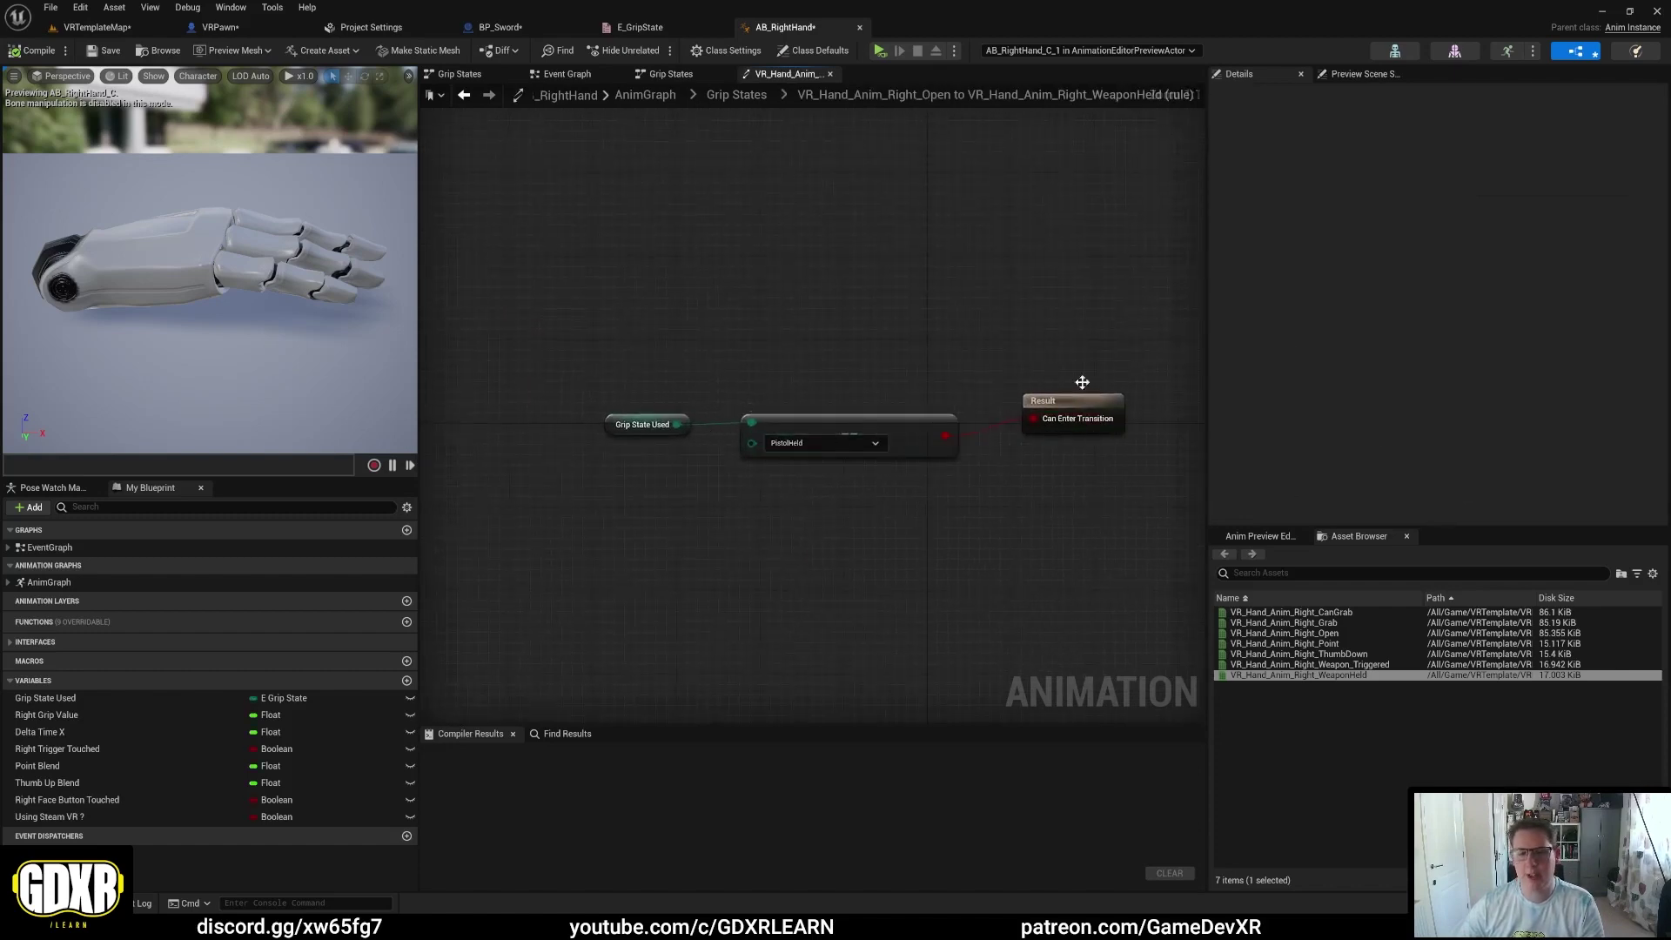
left_click(771, 97)
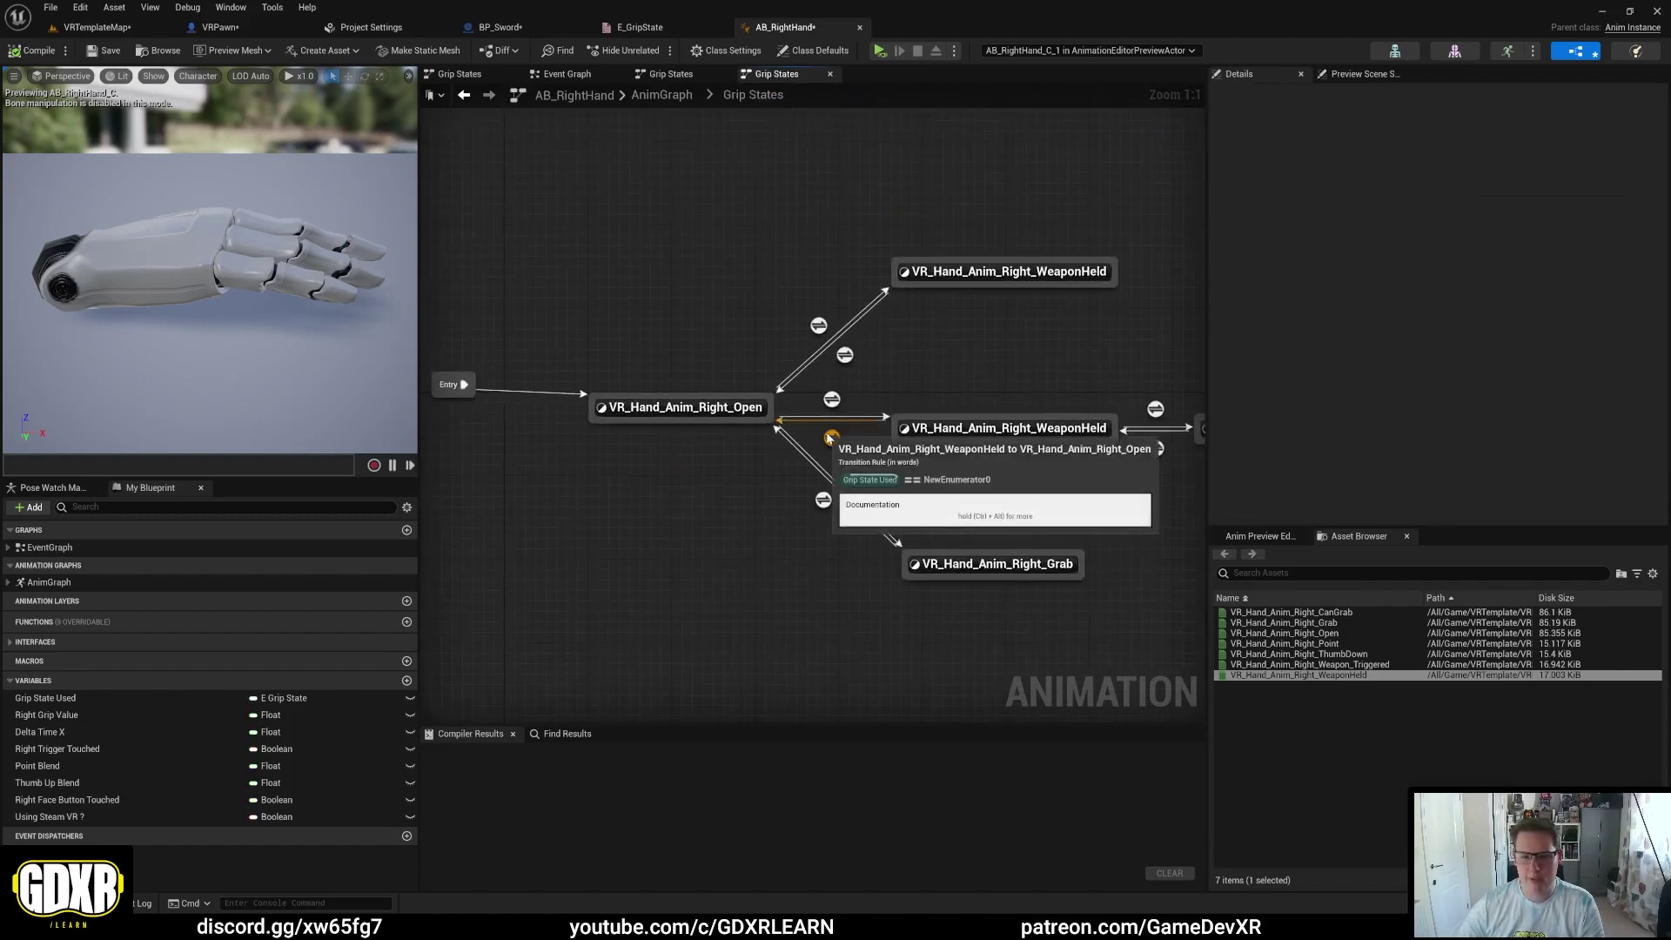
double_click(831, 444)
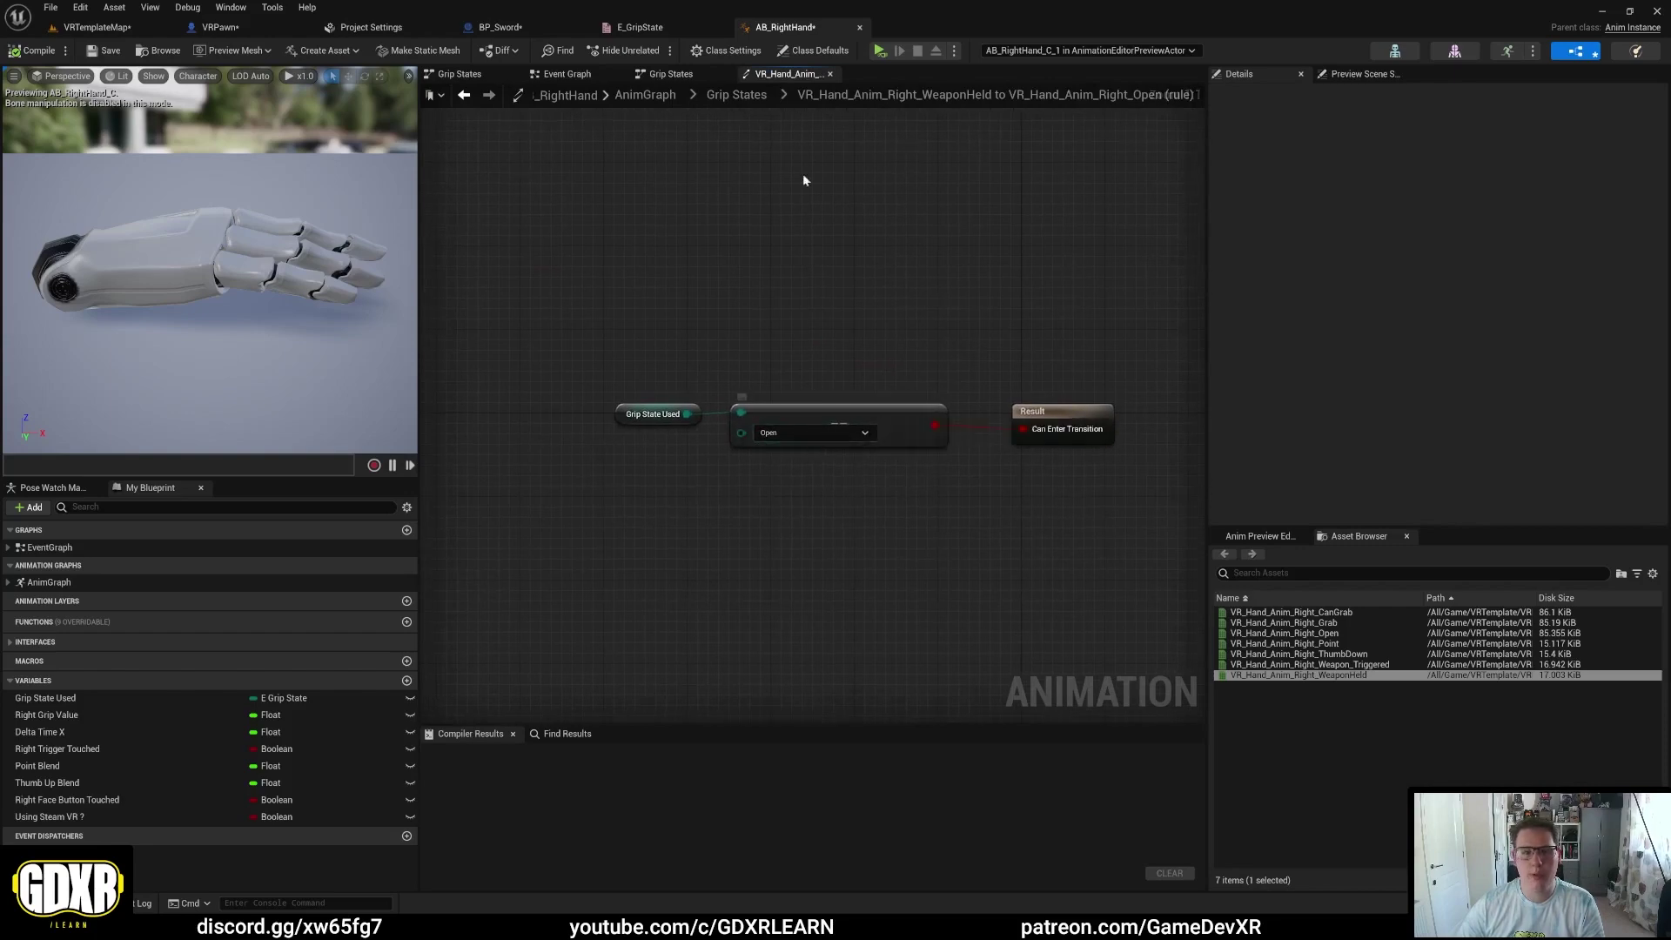
left_click(756, 99)
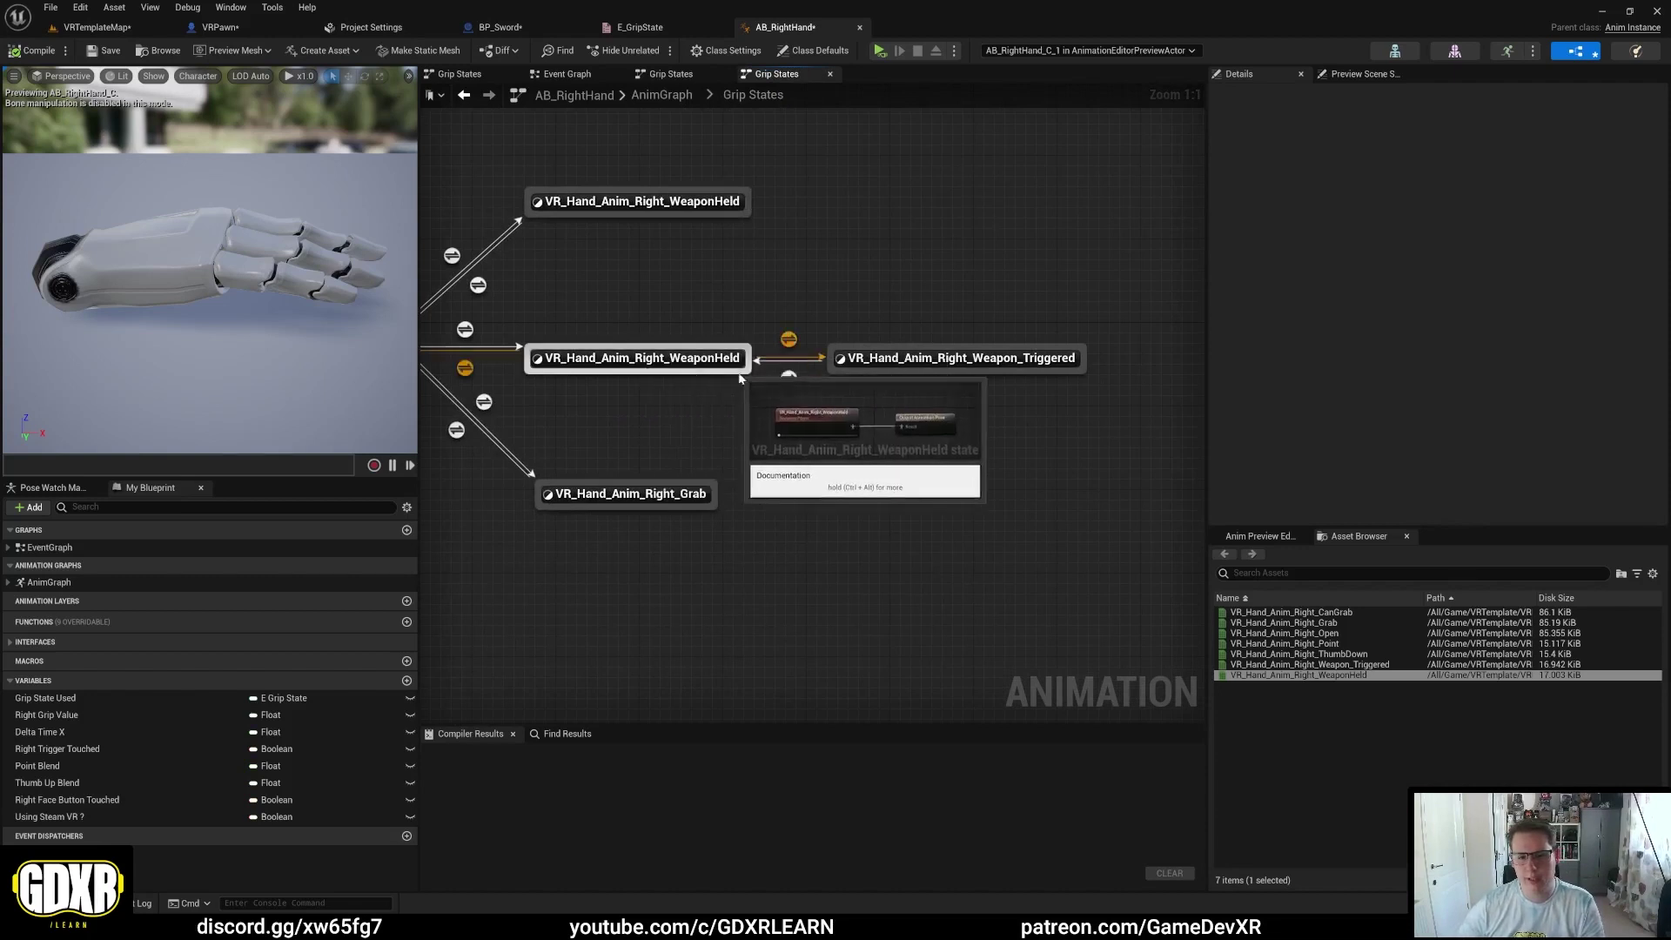
Step: Examine both transition rules between the original WeaponHeld state and Weapon_Triggered, returning to Grip States
double_click(789, 339)
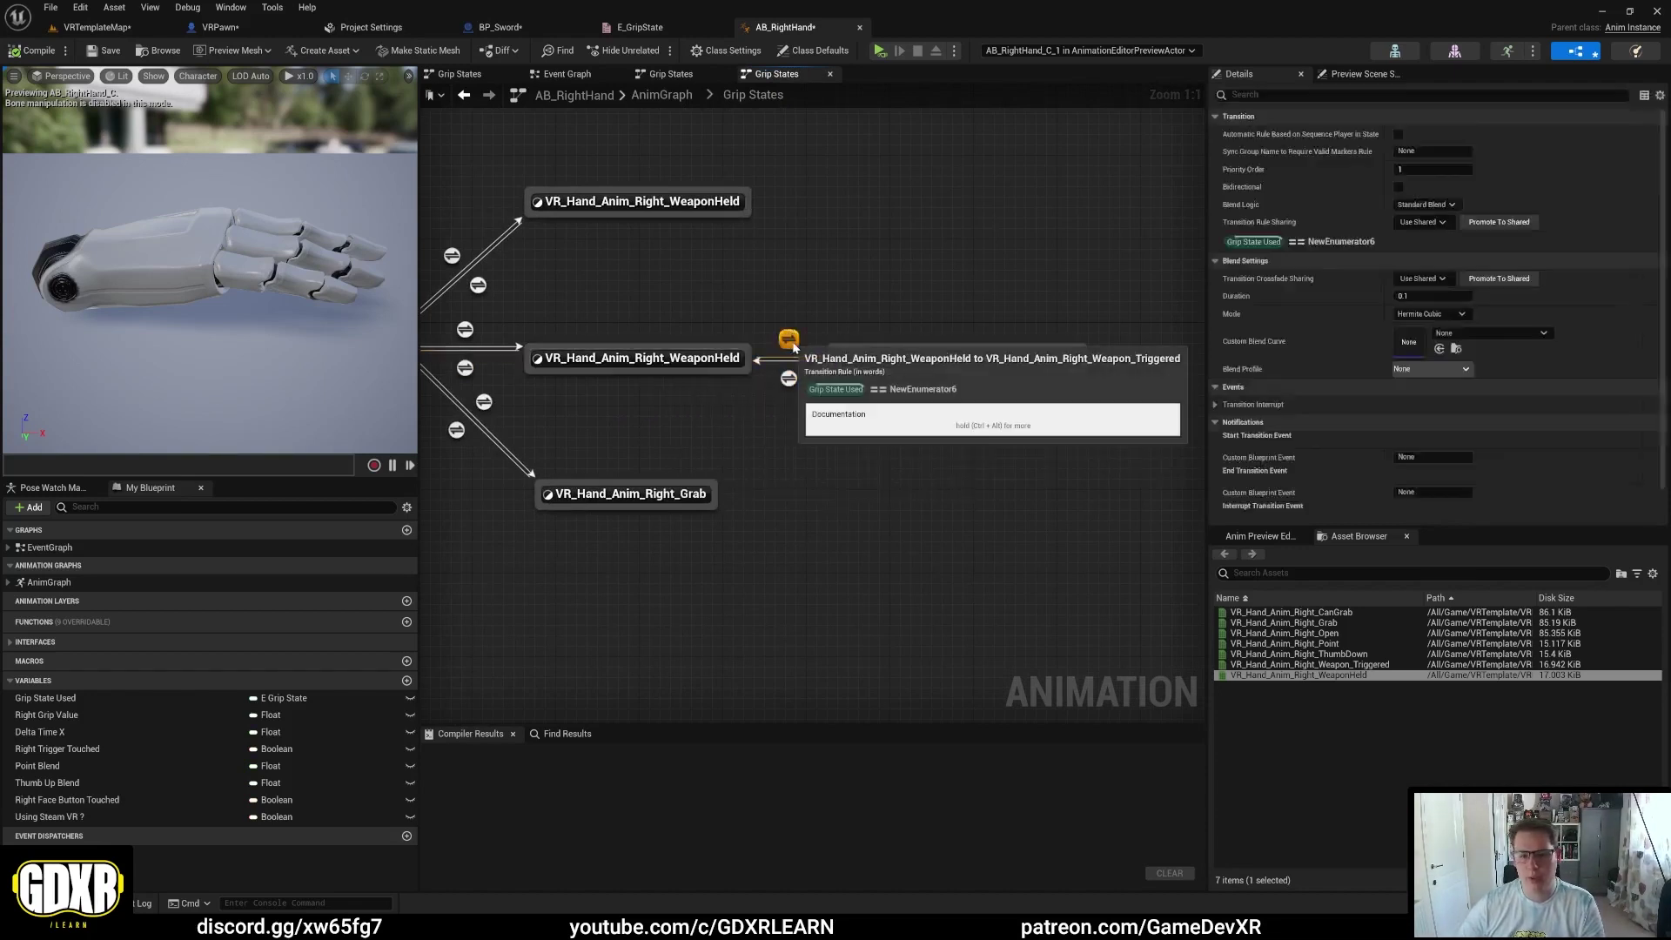
left_click_drag(796, 425, 816, 427)
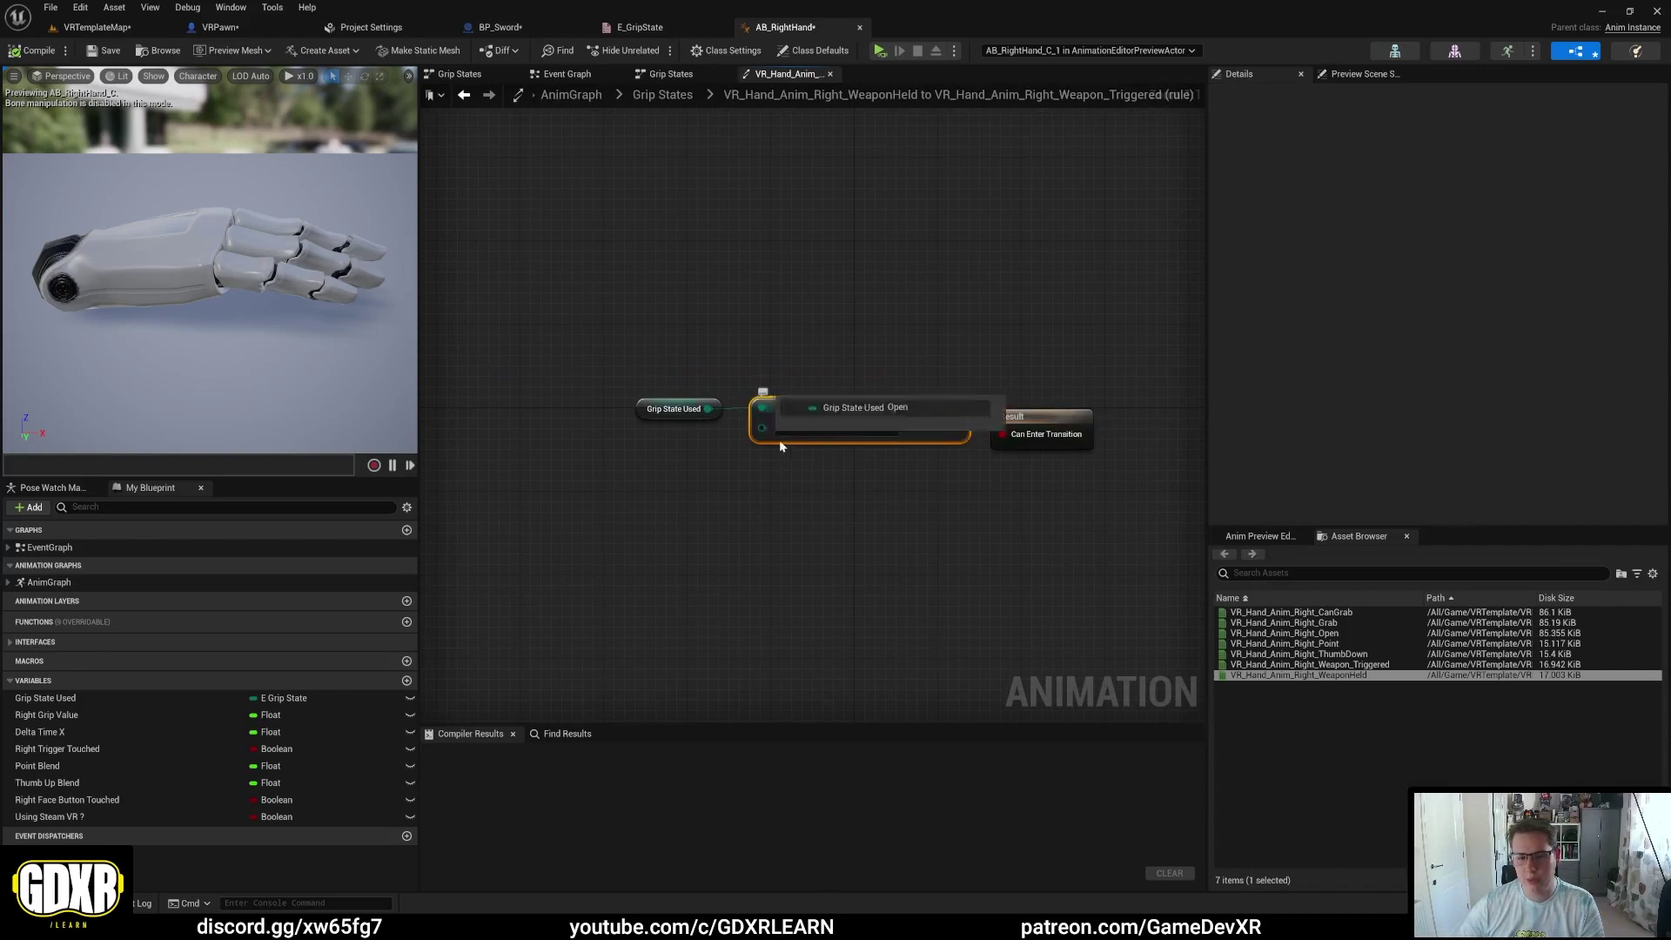
left_click(680, 99)
double_click(768, 393)
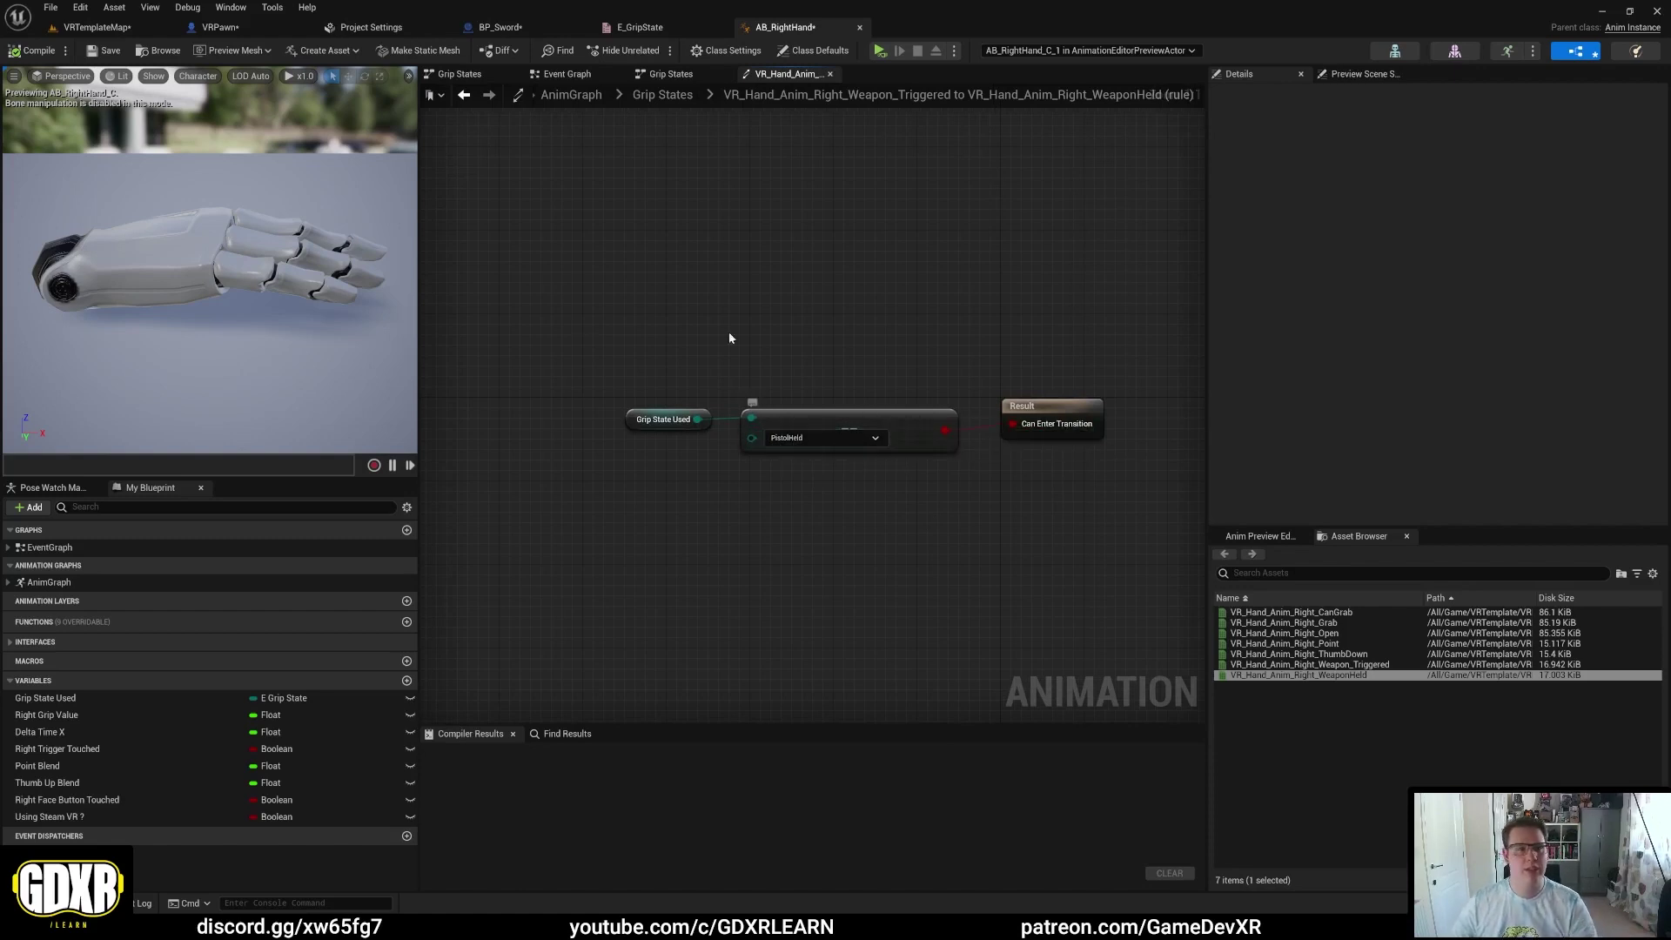
left_click(670, 103)
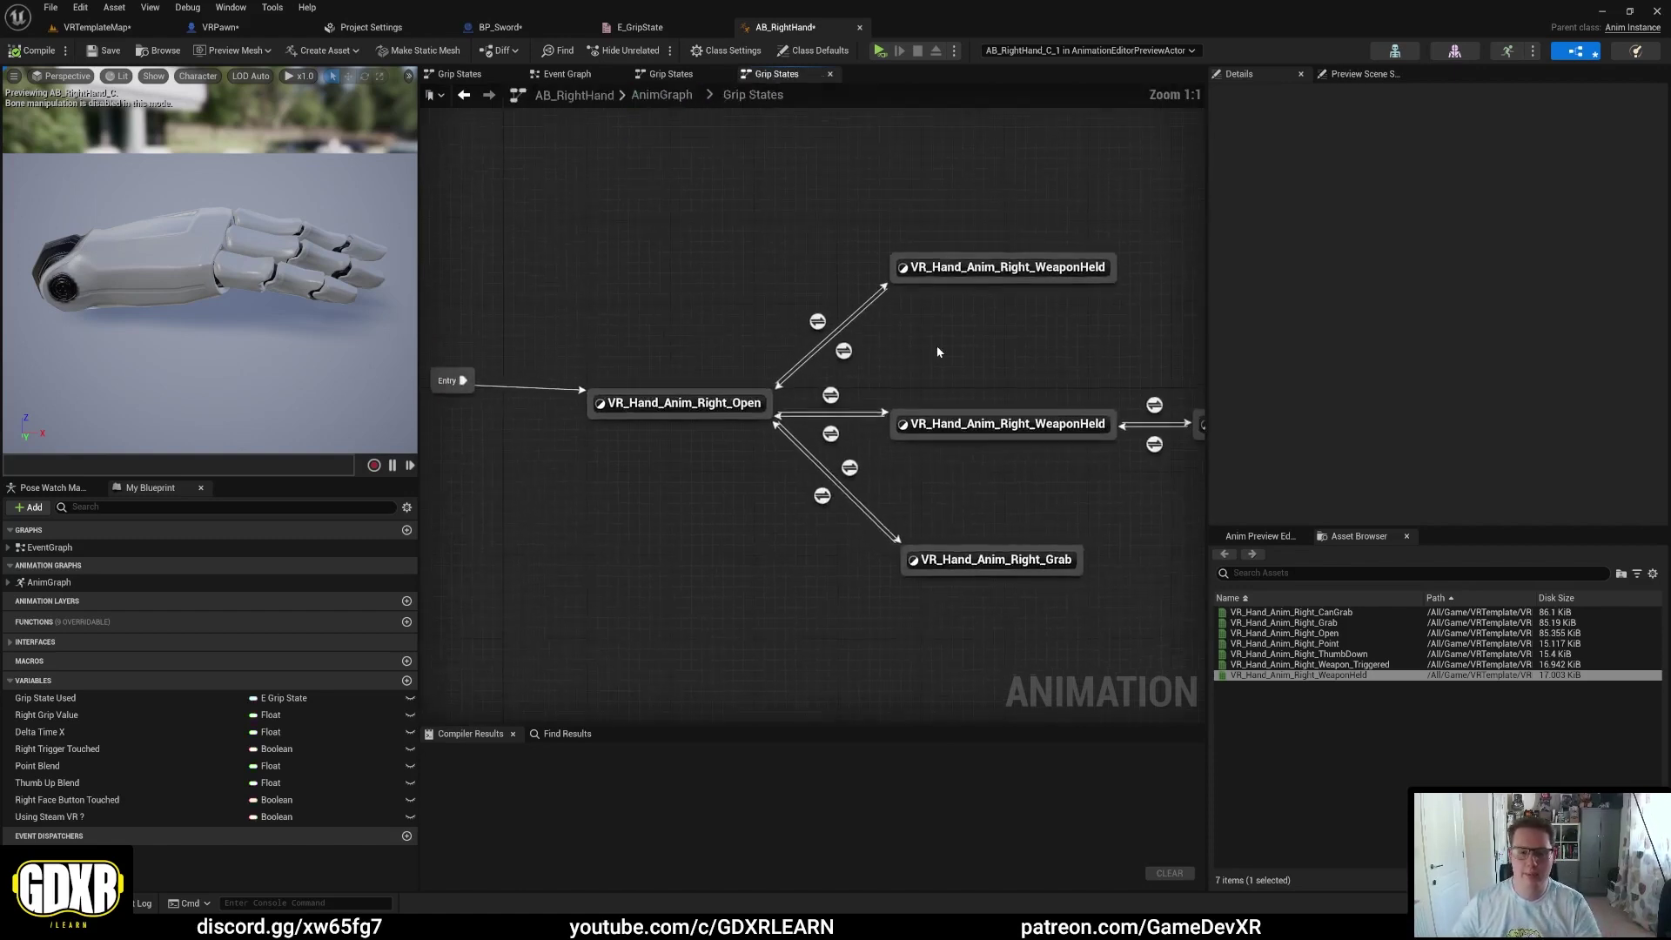
Step: Widen the graph area to show the whole state machine and compile AB_RightHand
left_click_drag(1206, 332, 1491, 333)
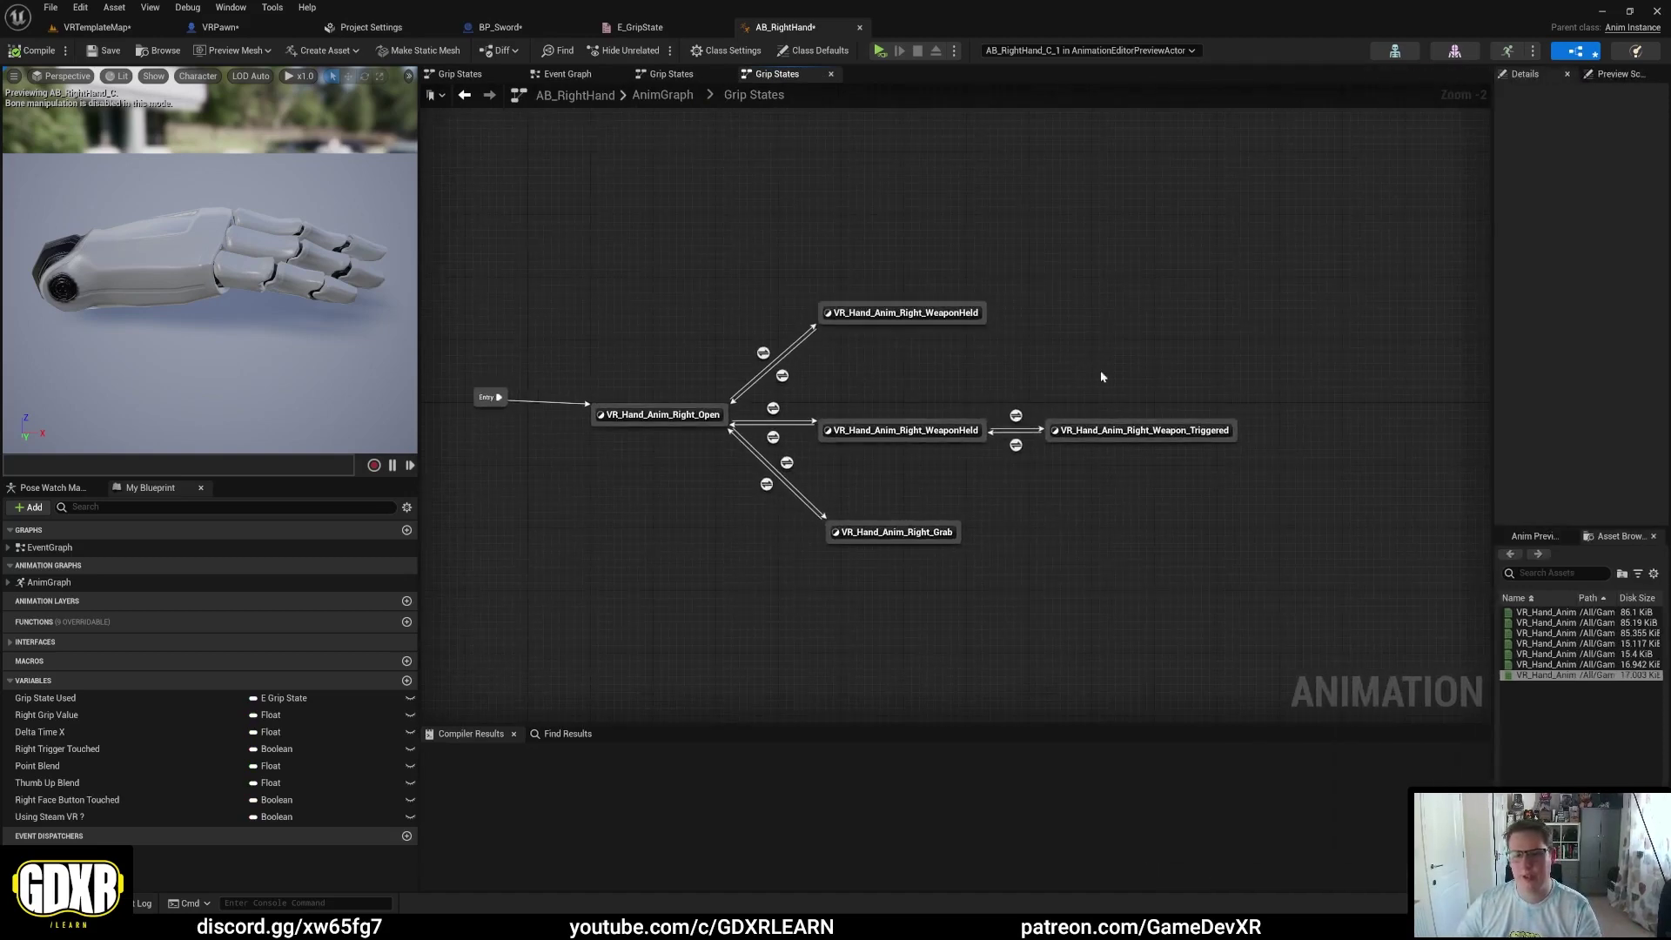
left_click(35, 52)
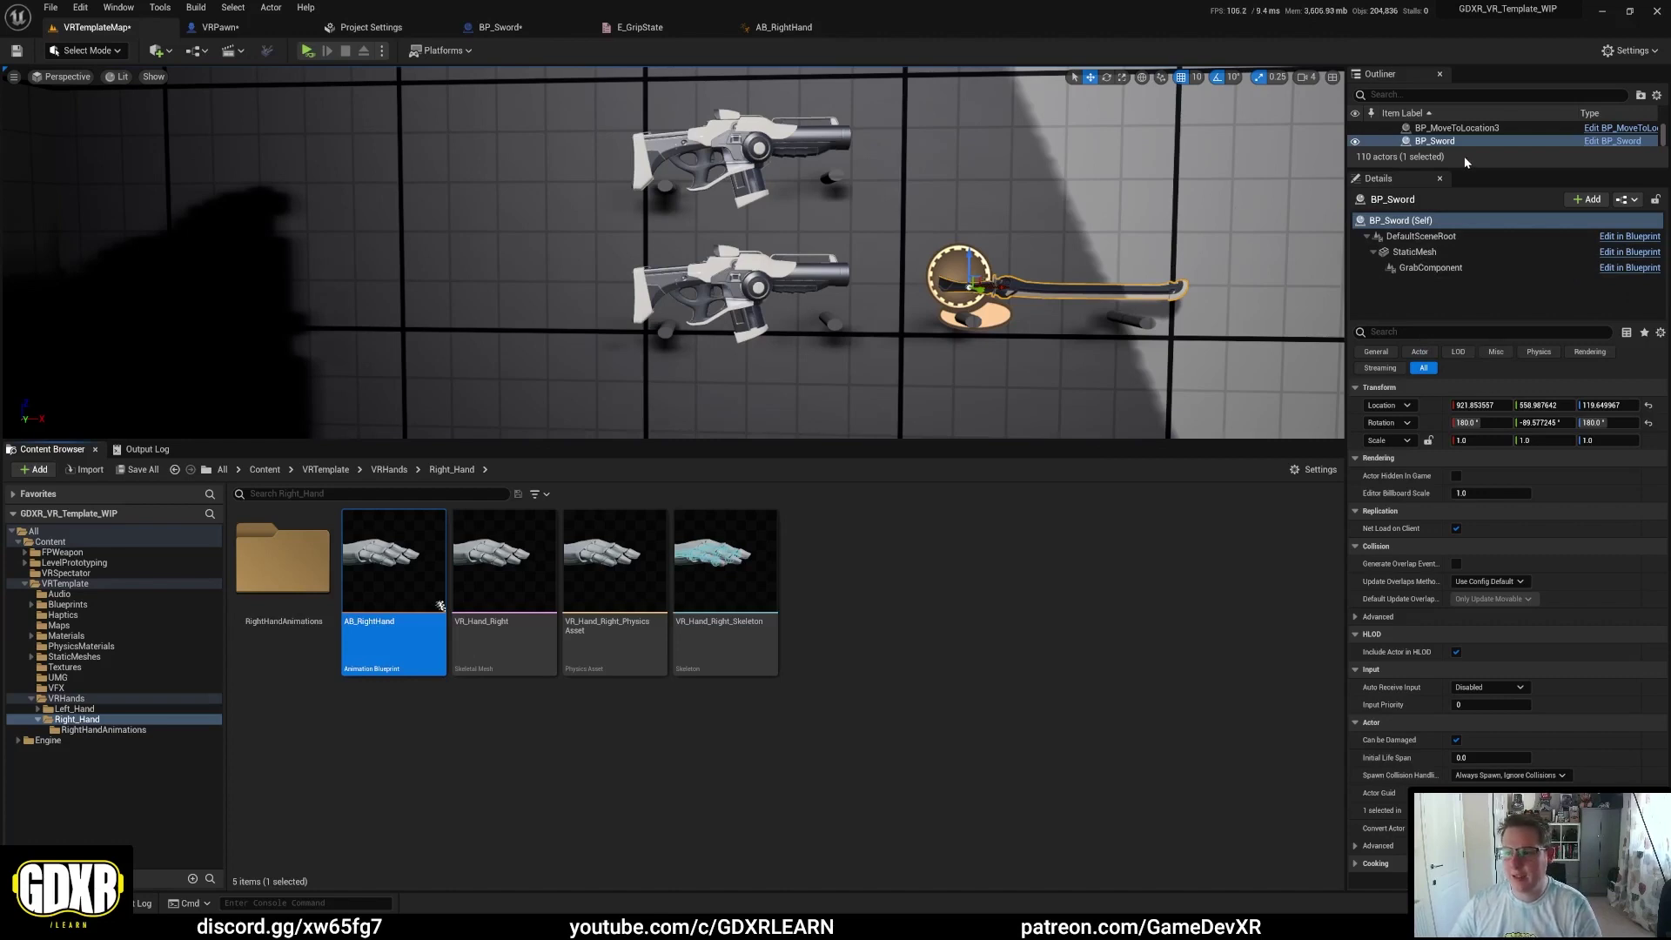
Step: Open the SM_Sword_01 mesh from BP_Sword's StaticMesh component in VRTemplateMap and examine the hand sockets at its grip
left_click(1436, 251)
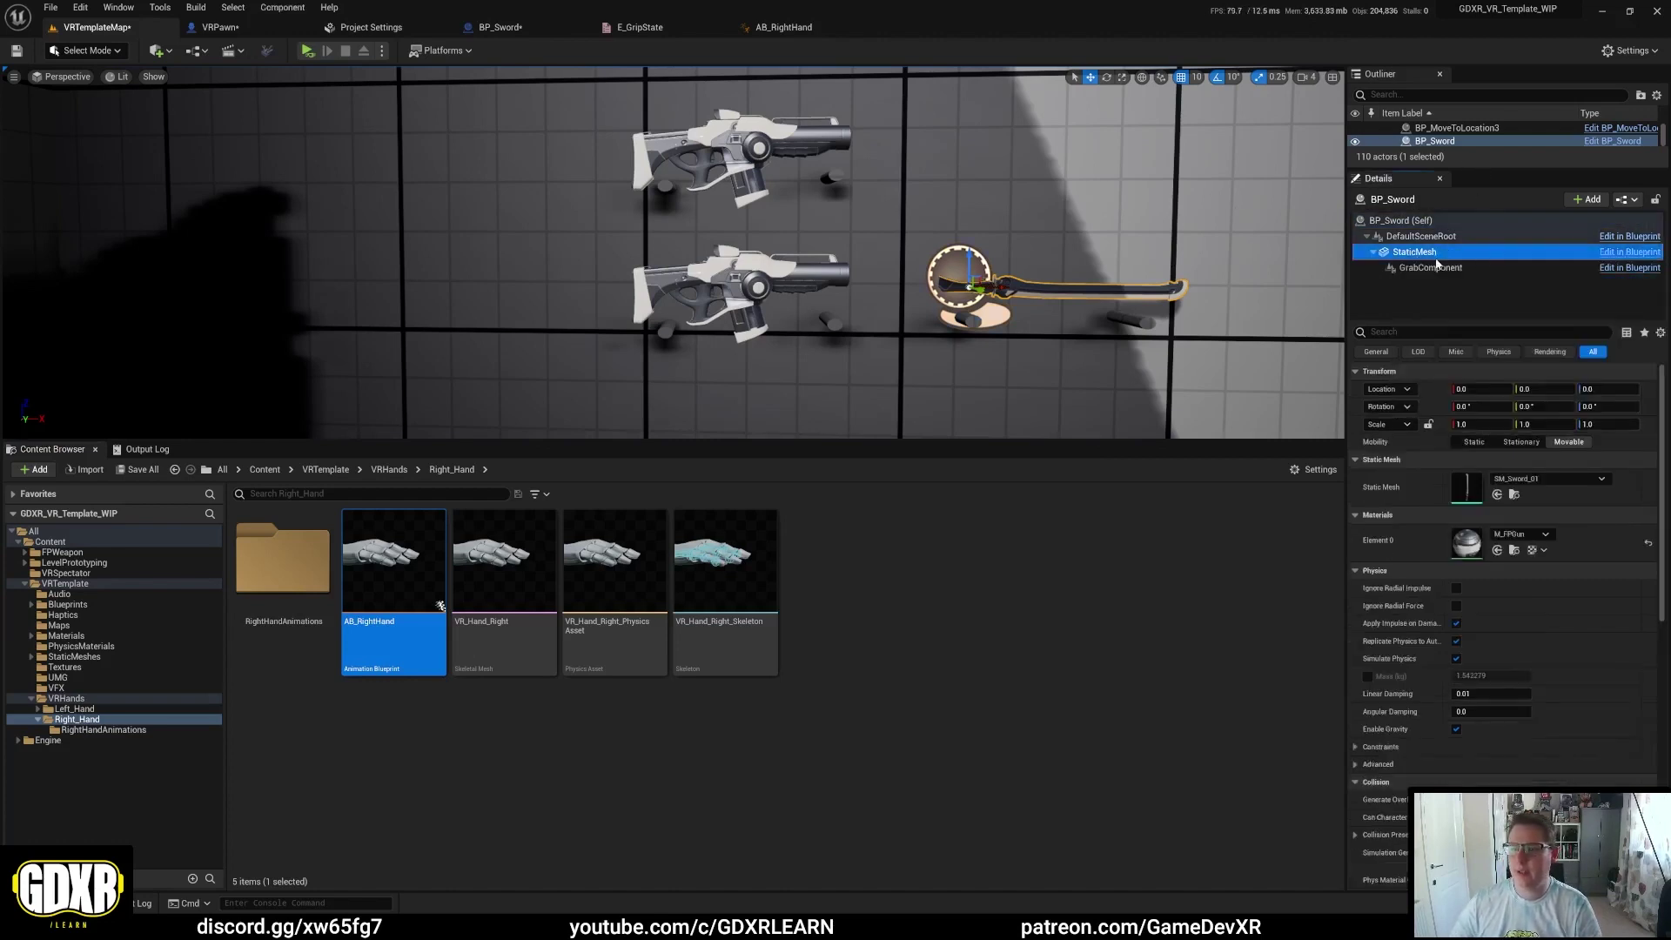
double_click(1467, 488)
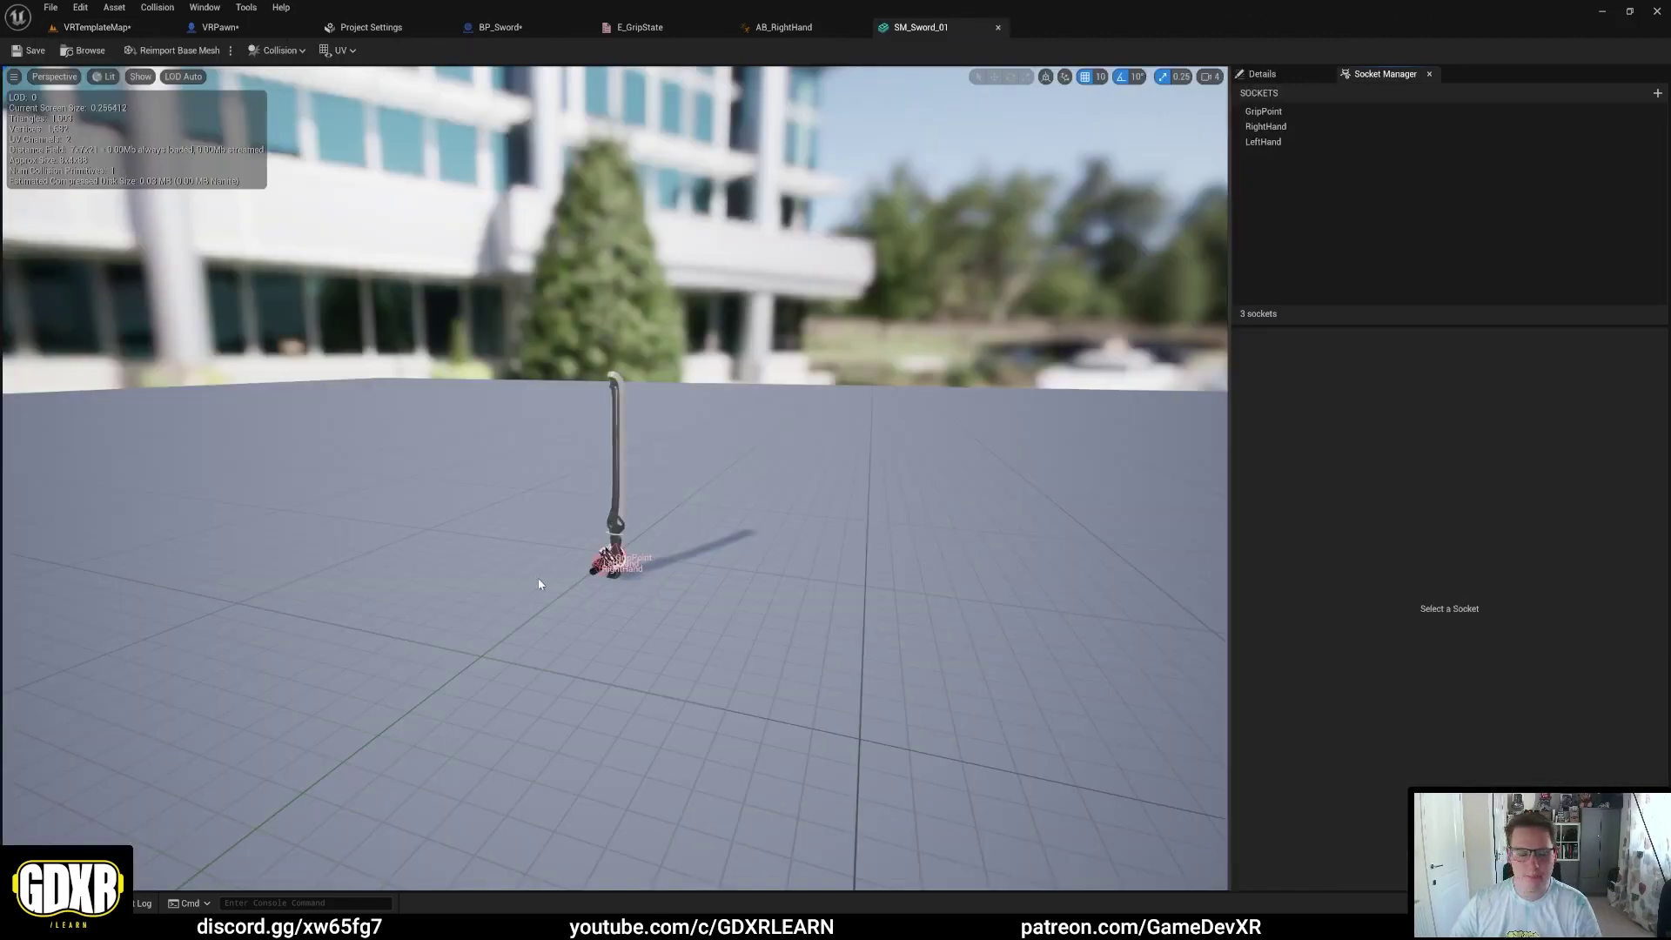
mouse_move(810, 557)
right_mouse_down()
mouse_move(809, 487)
mouse_move(879, 488)
mouse_move(827, 571)
right_mouse_up()
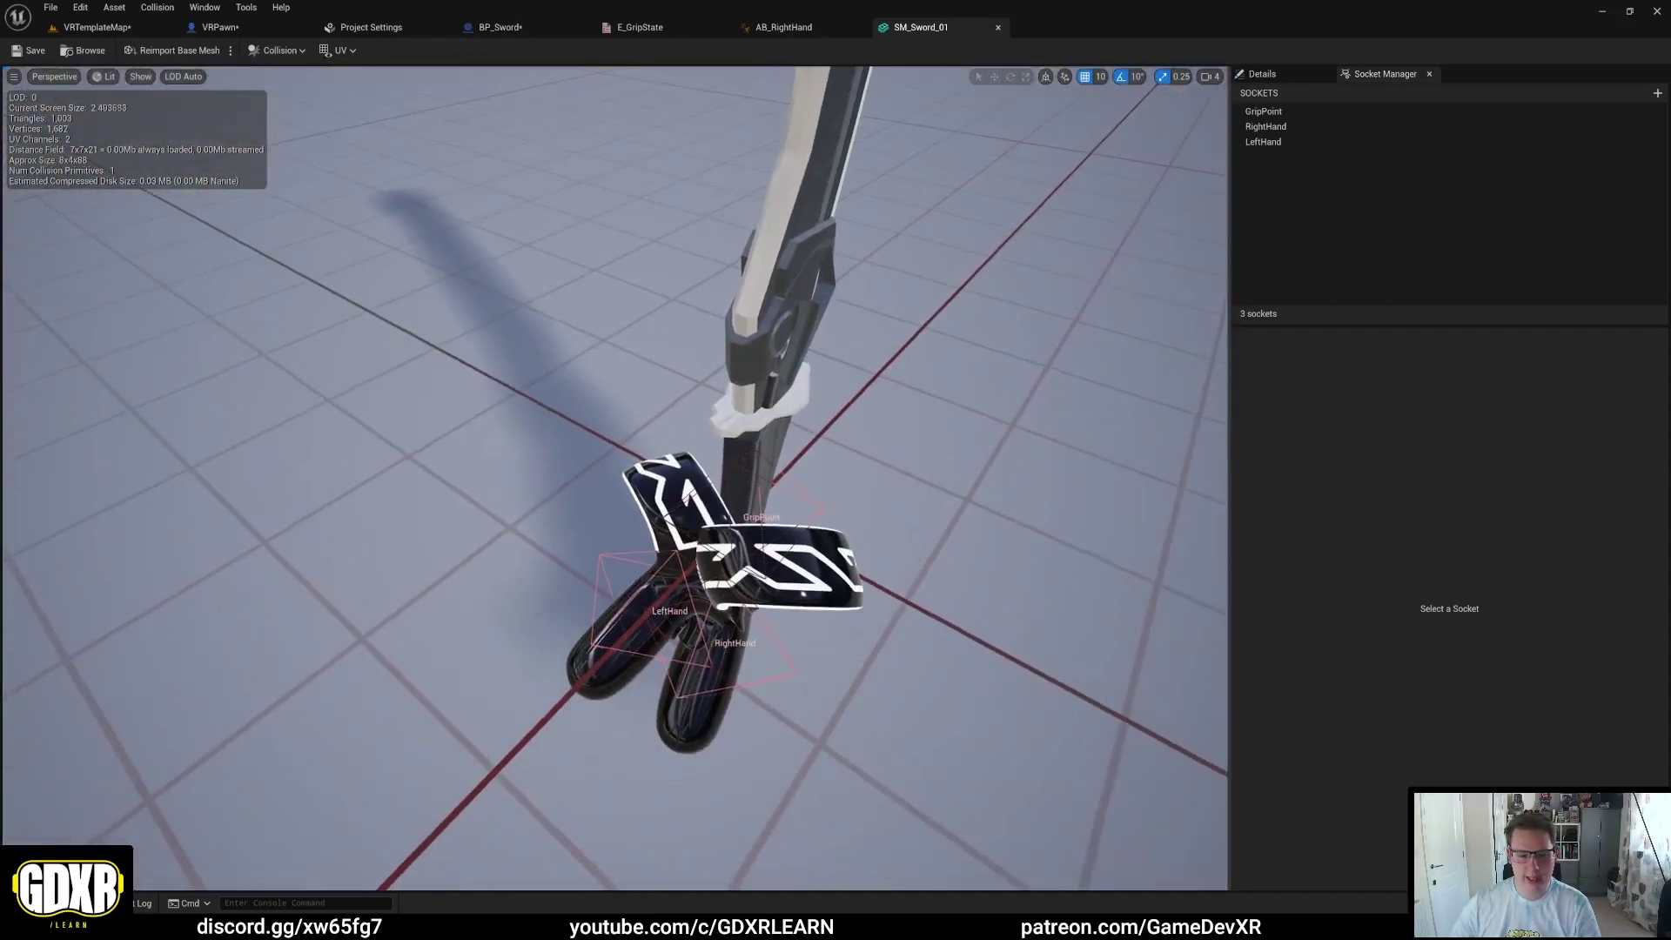
Step: Select the RightHand socket on SM_Sword_01 and browse the meshes available for its Preview Static Mesh, leaving the current one assigned
left_click(774, 651)
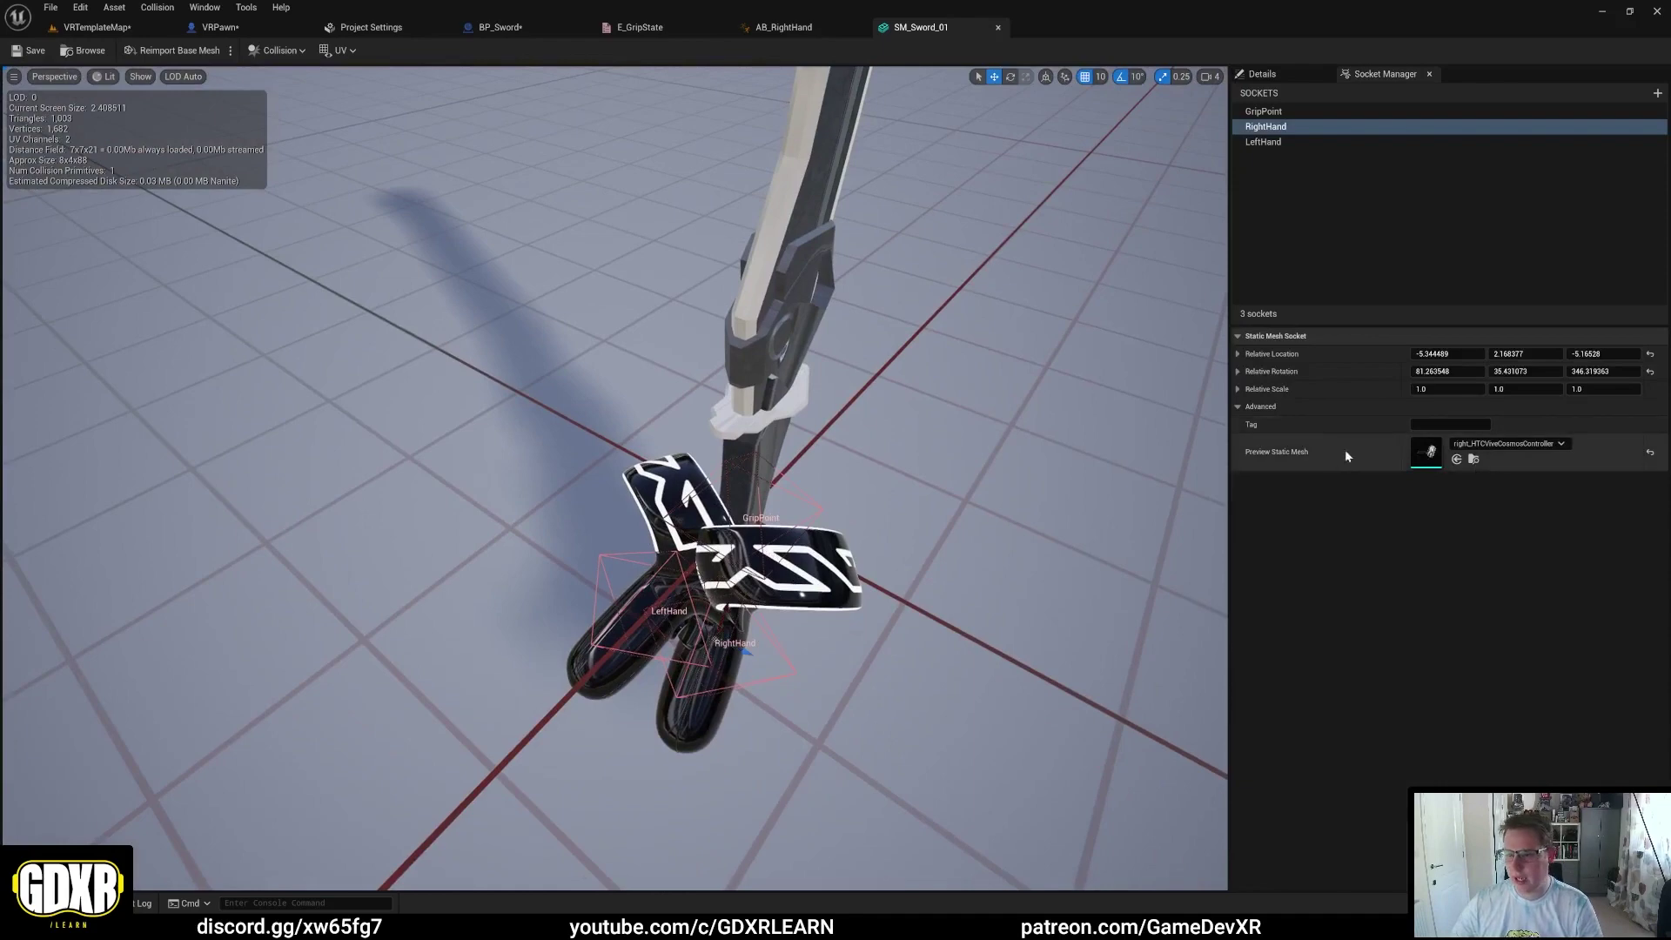
left_click(1506, 444)
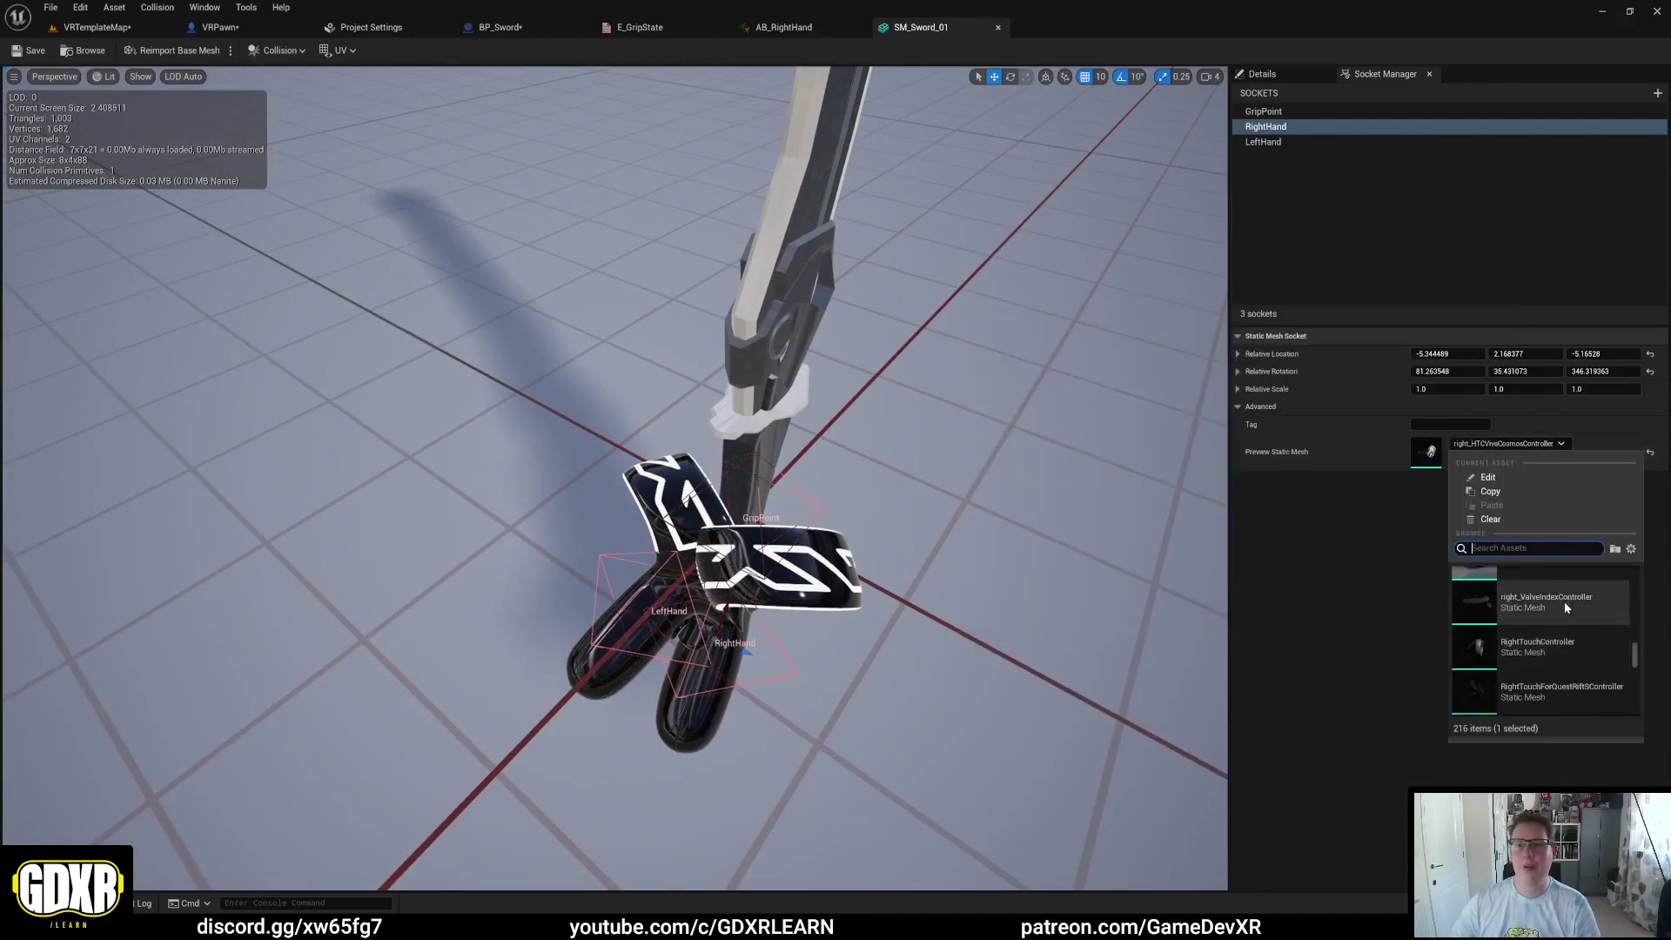
scroll(1487, 577, "down", 2)
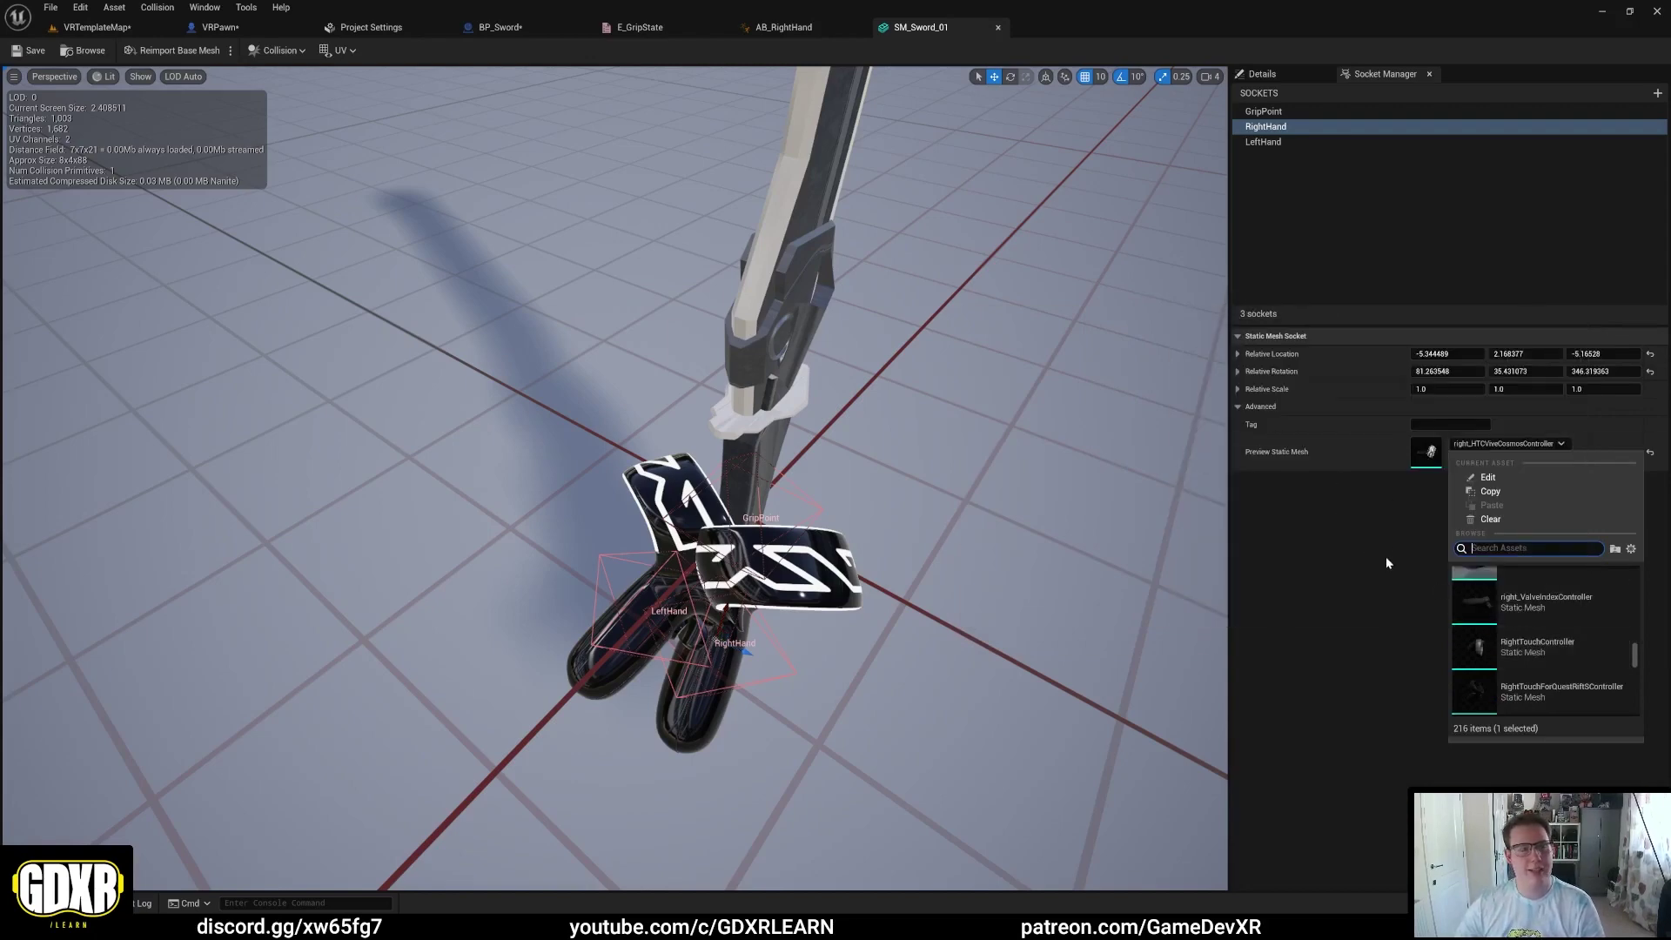
scroll(1486, 602, "up", 3)
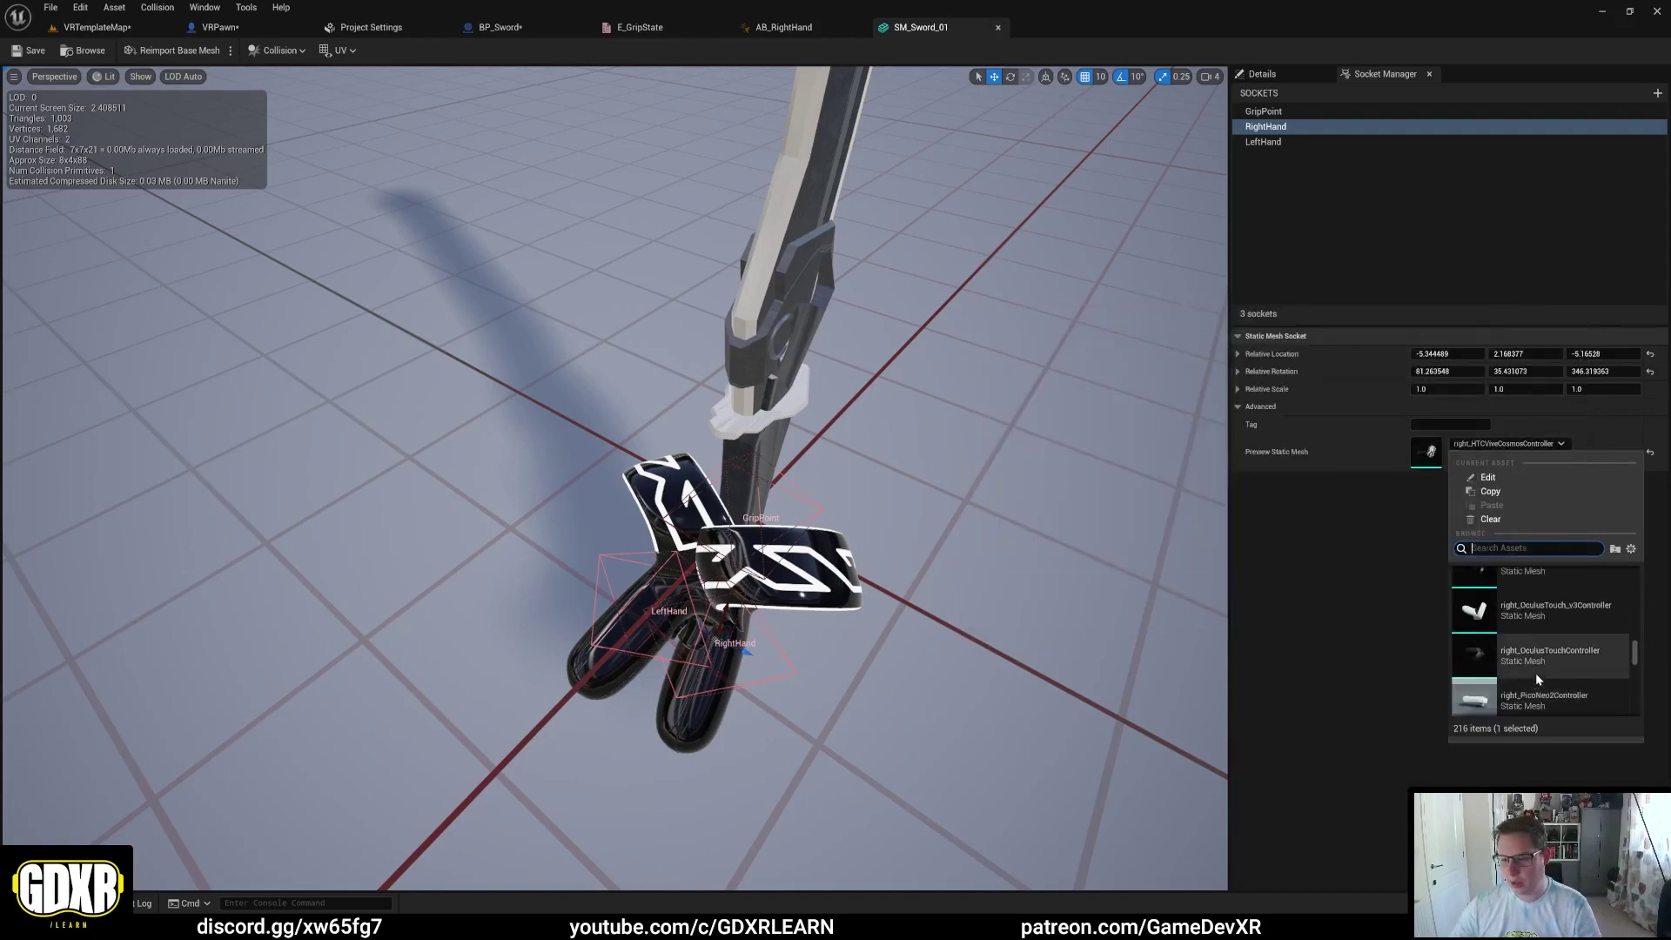
scroll(1537, 678, "down", 5)
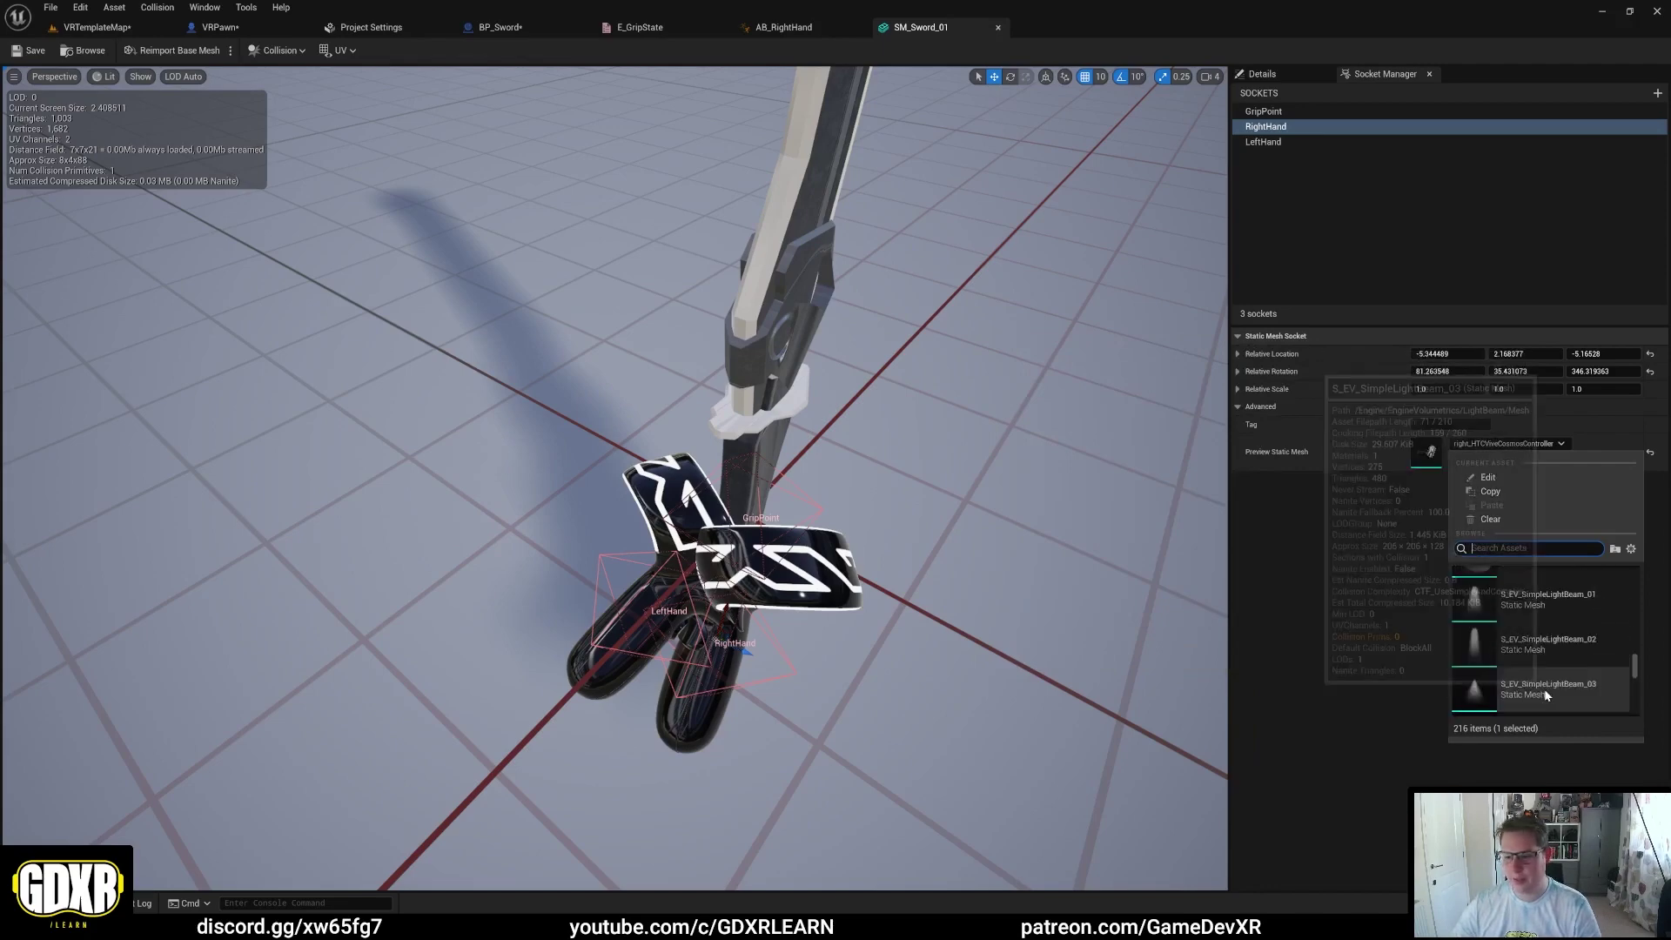
scroll(1544, 688, "down", 3)
left_click(1345, 533)
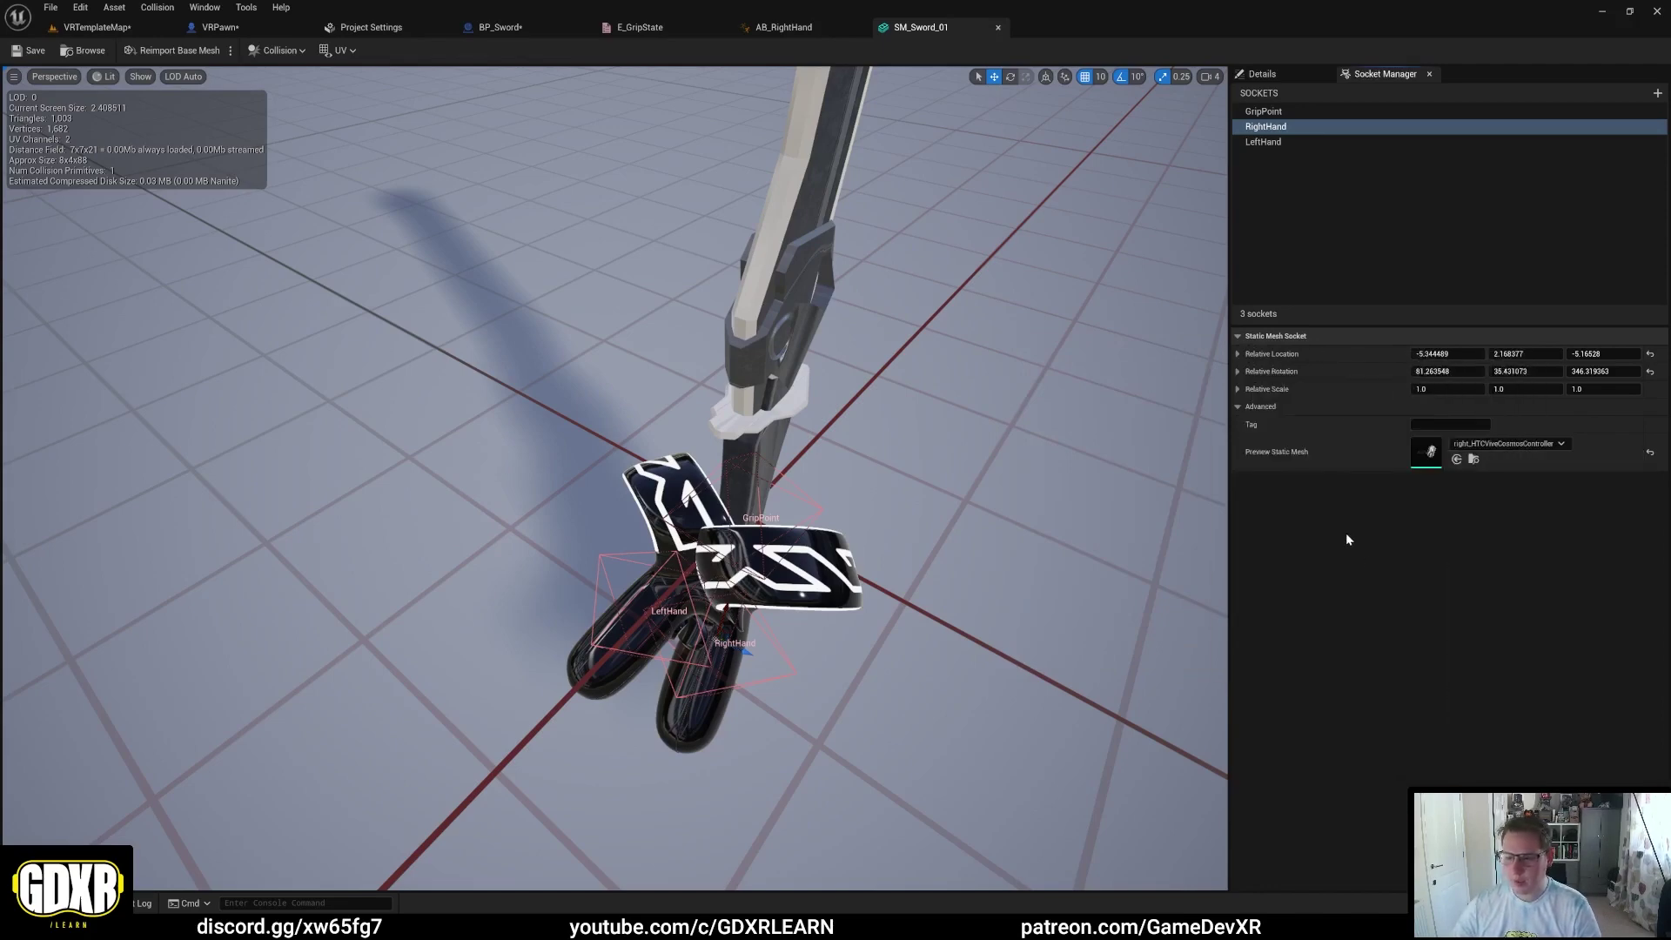
Step: Return to VRTemplateMap, enlarge the viewport to view the snap locations beside the Armory, and run then stop a play test of the level
left_click(94, 27)
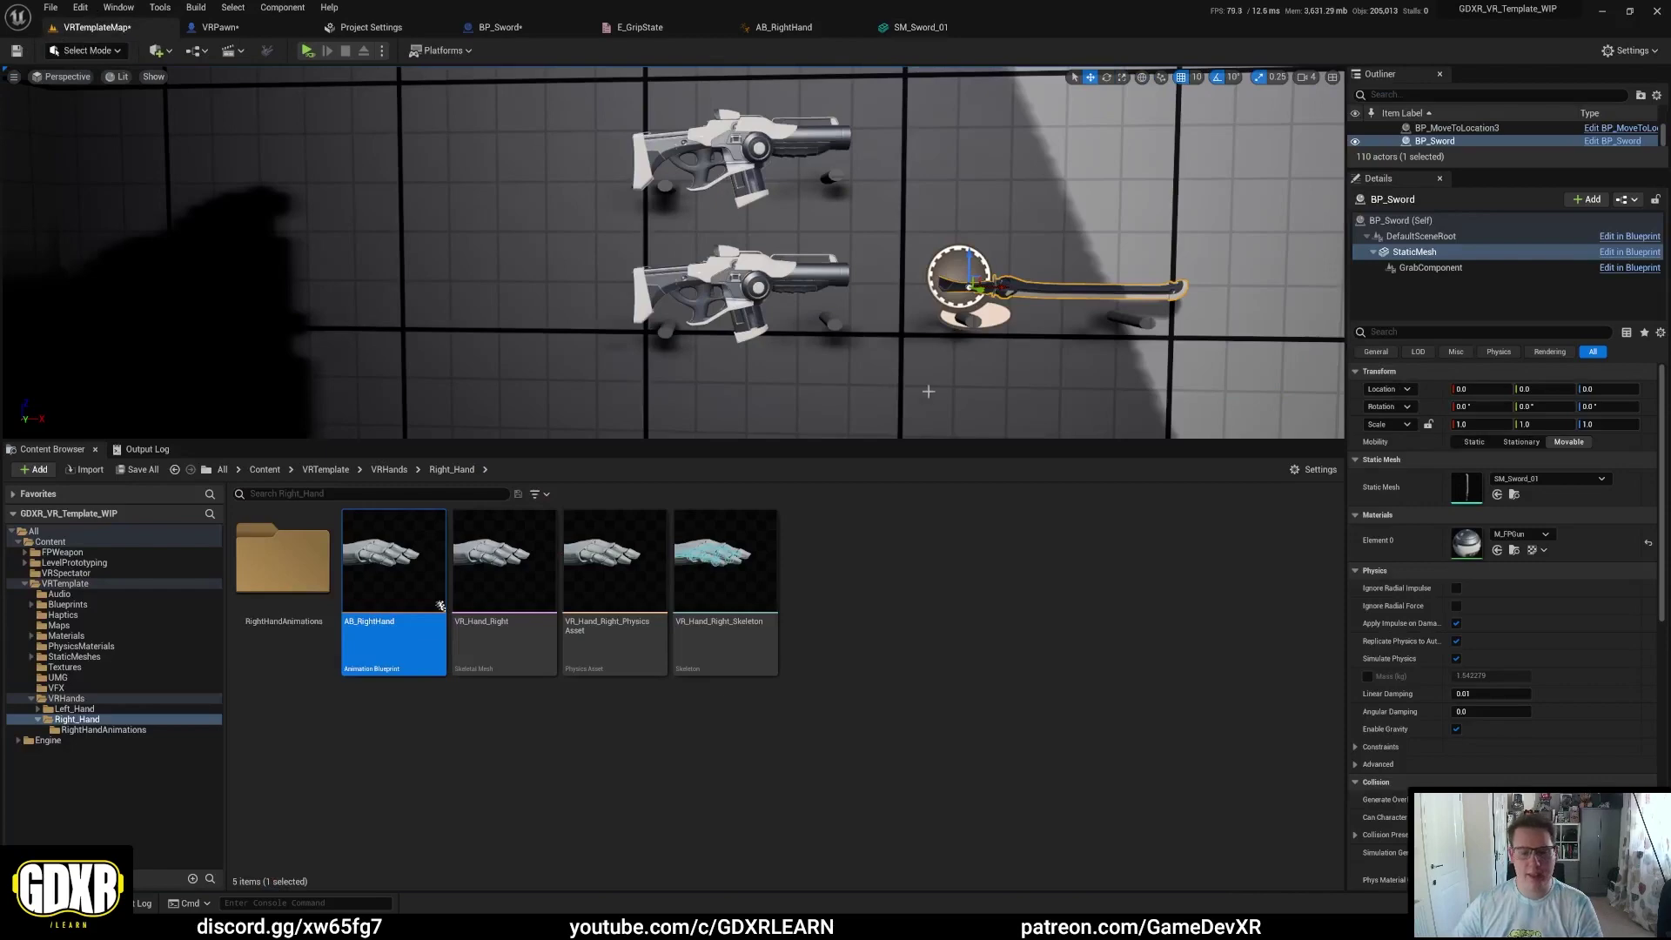
right_click_drag(928, 392, 688, 318)
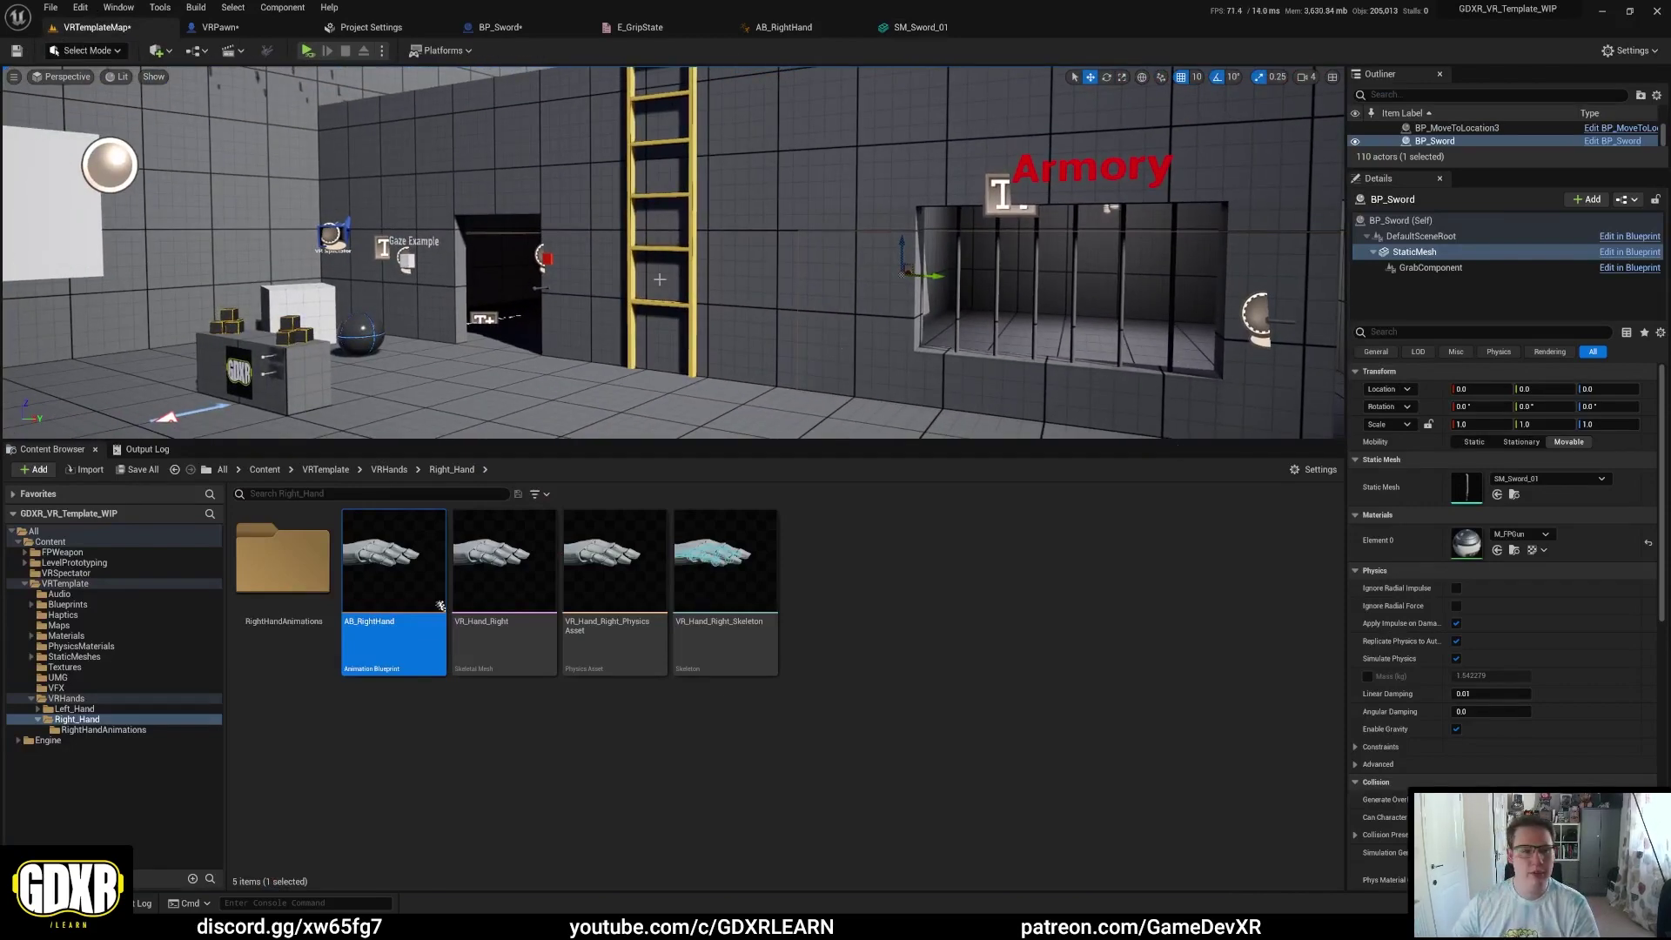
left_click_drag(801, 442, 800, 574)
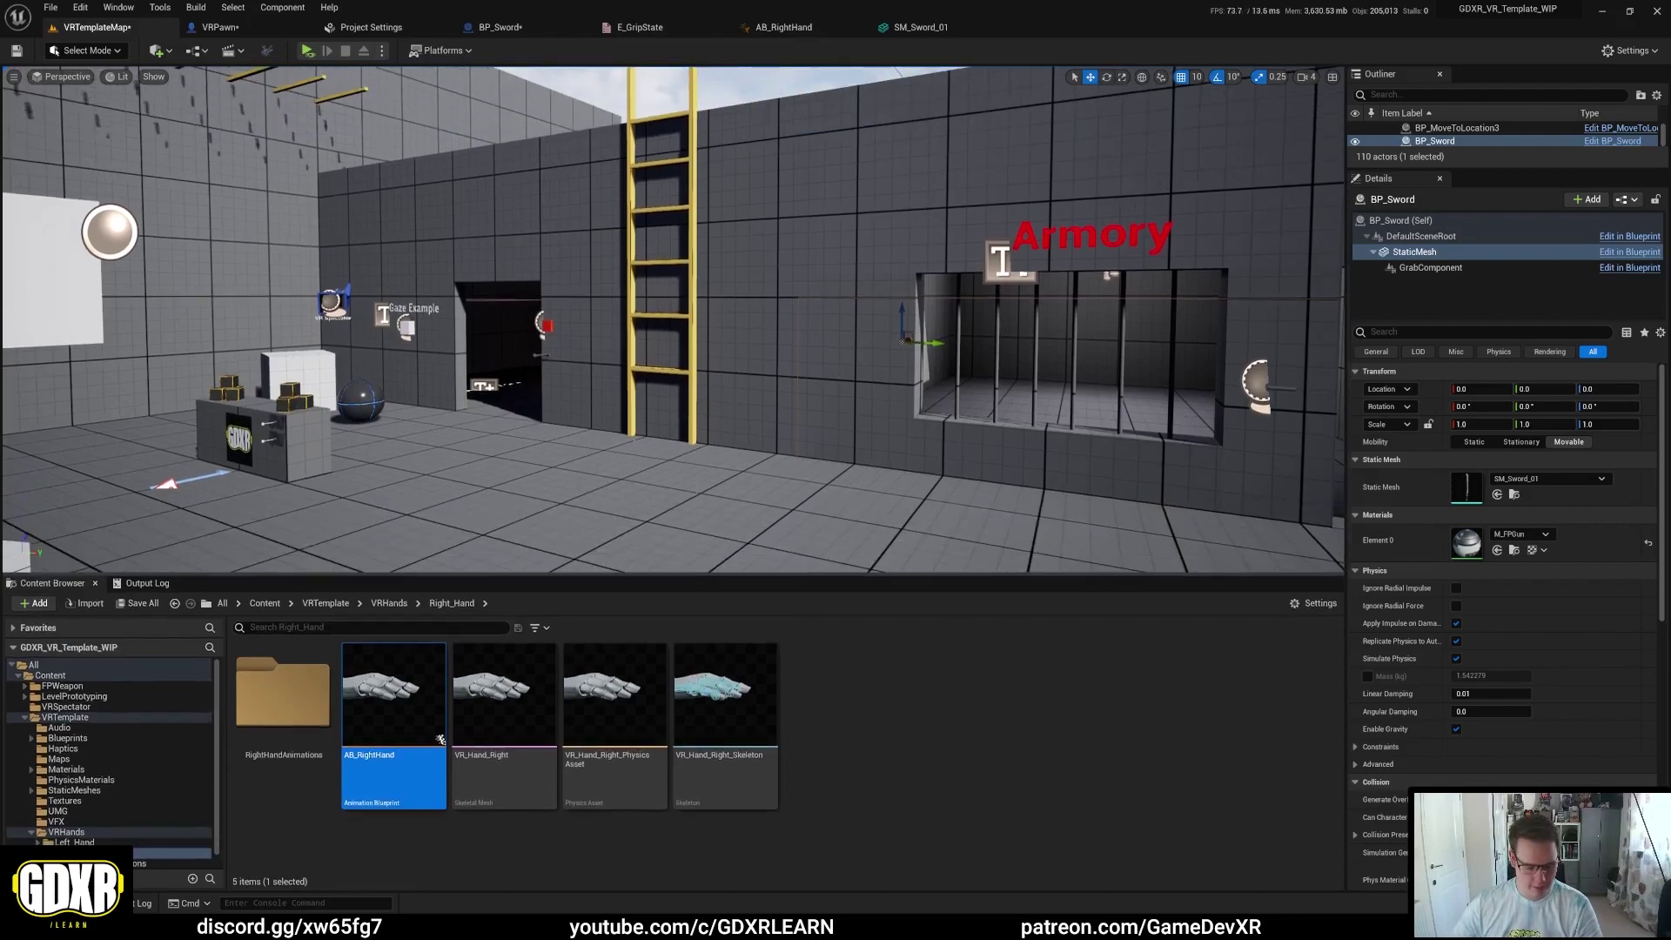
right_click_drag(784, 348, 626, 336)
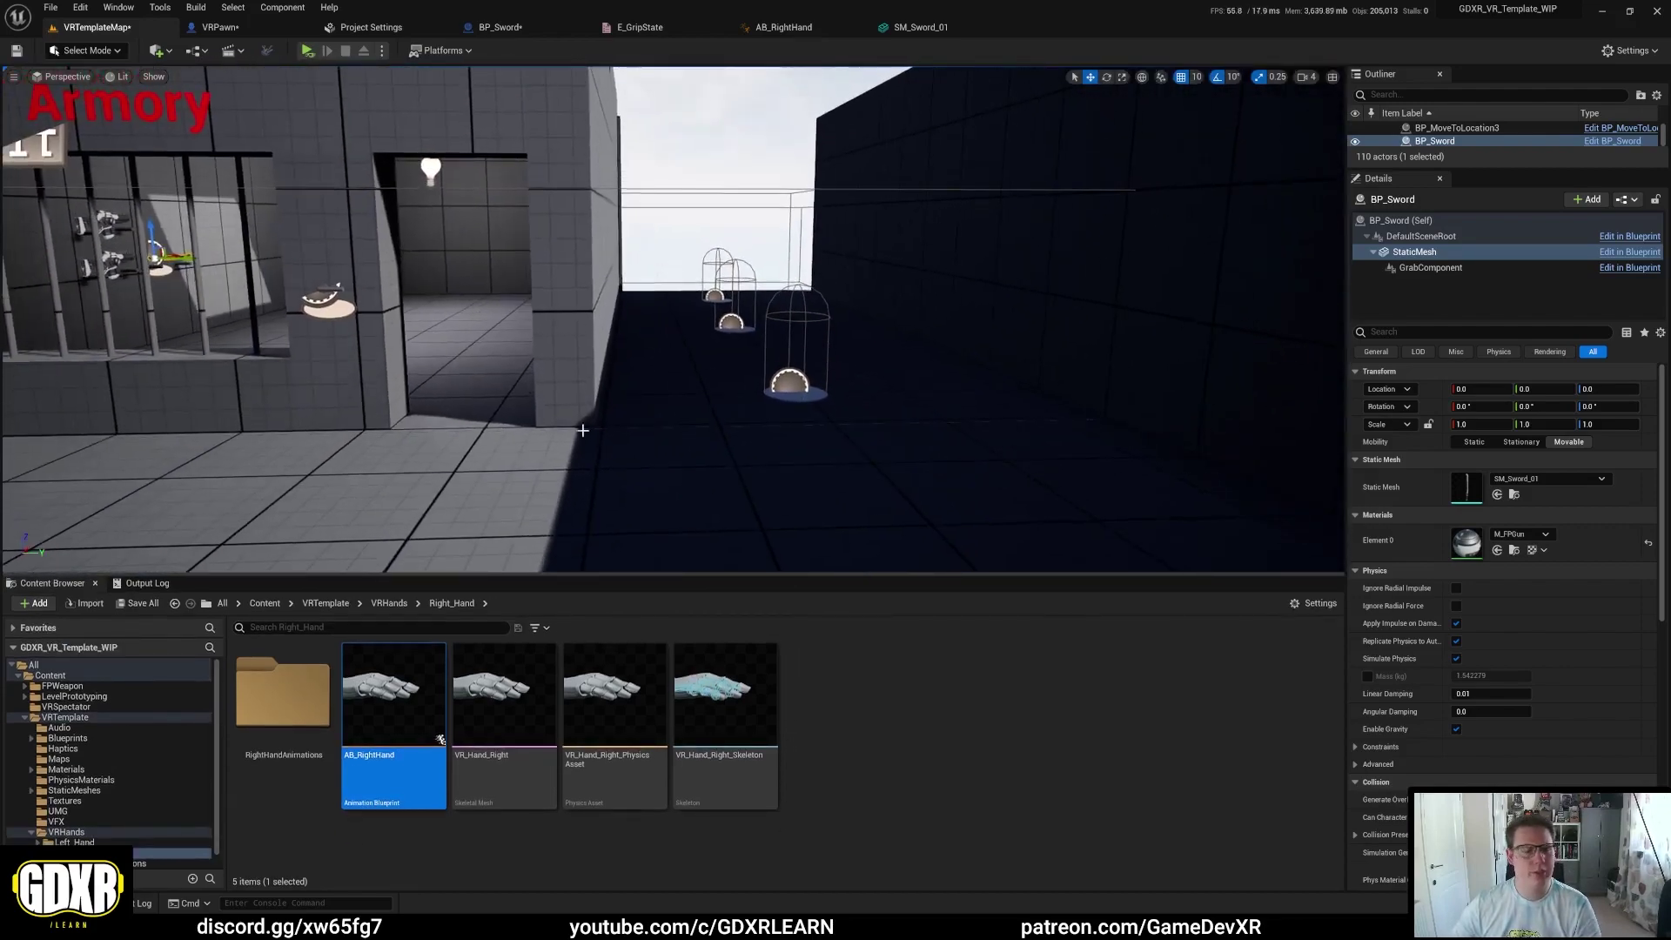
left_click(309, 50)
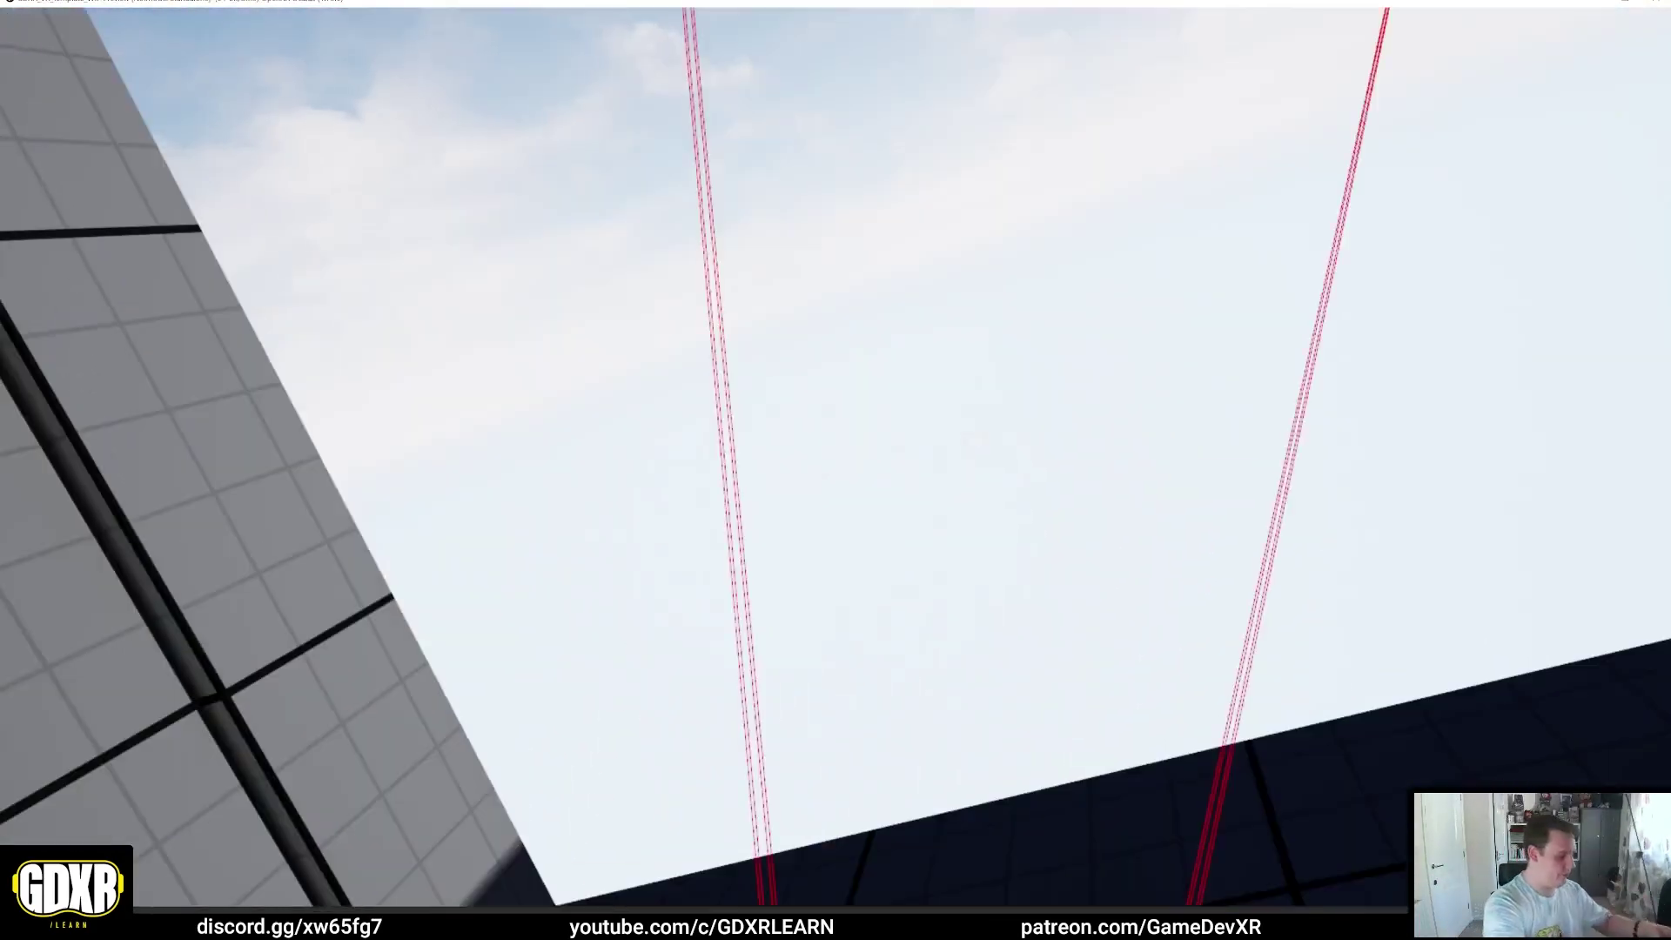
key("Escape")
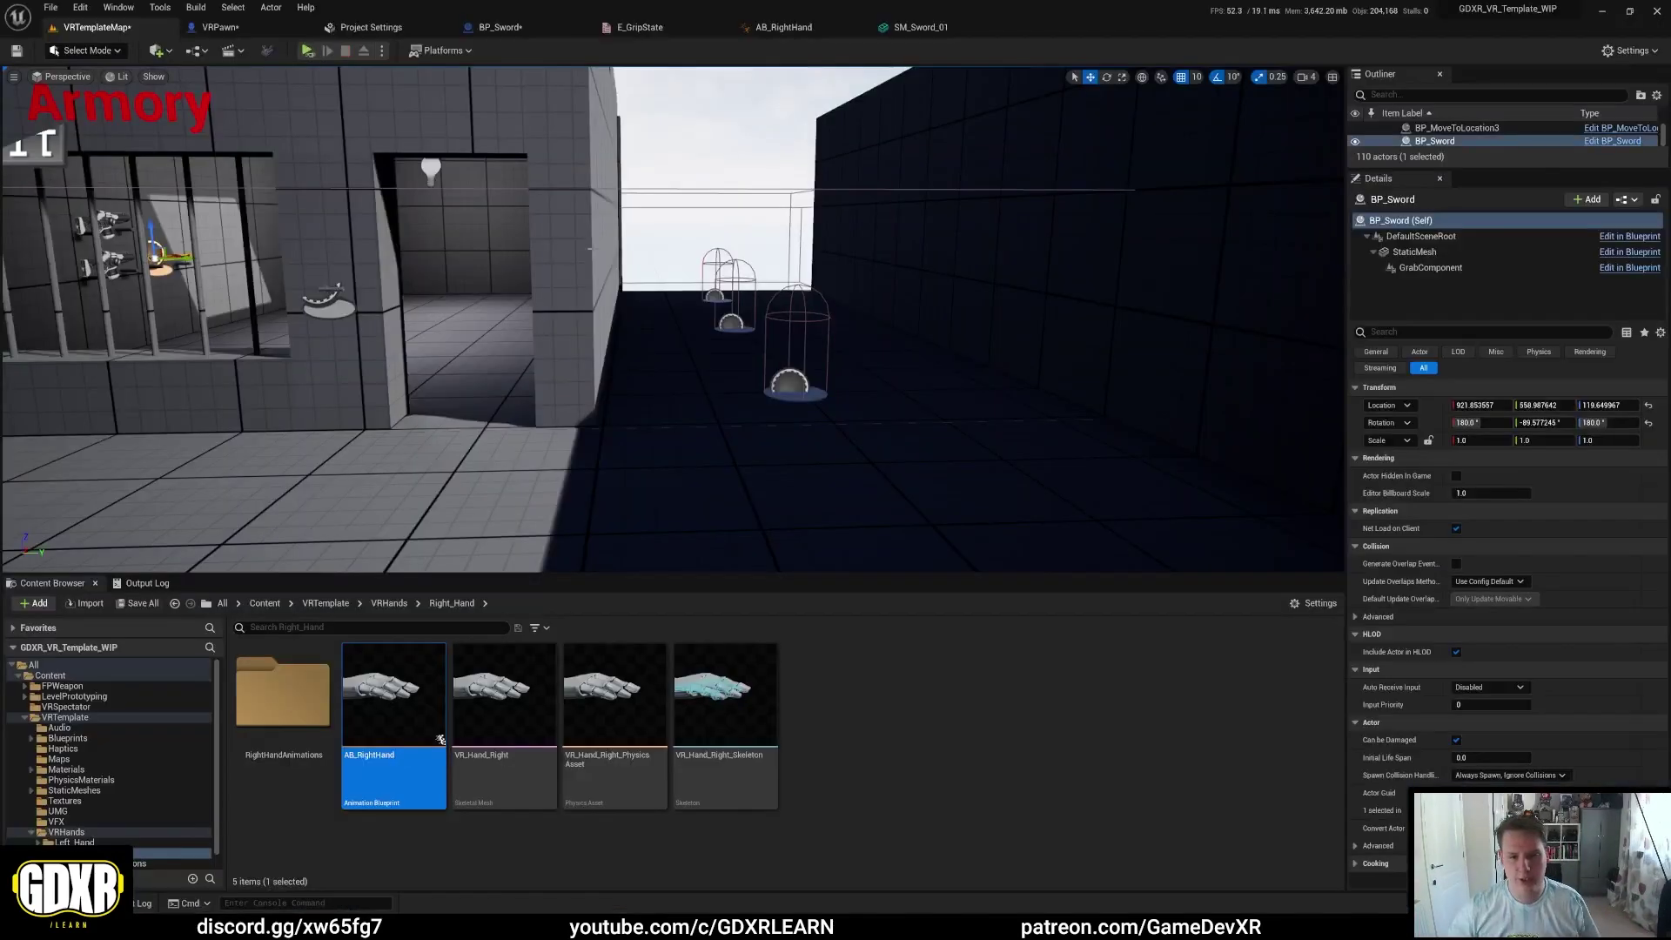
Step: Open the BP_MoveToLocation blueprint from the nearest snap location beside the Armory and examine its Capsule, Cylinder and Event Graph
left_click(794, 375)
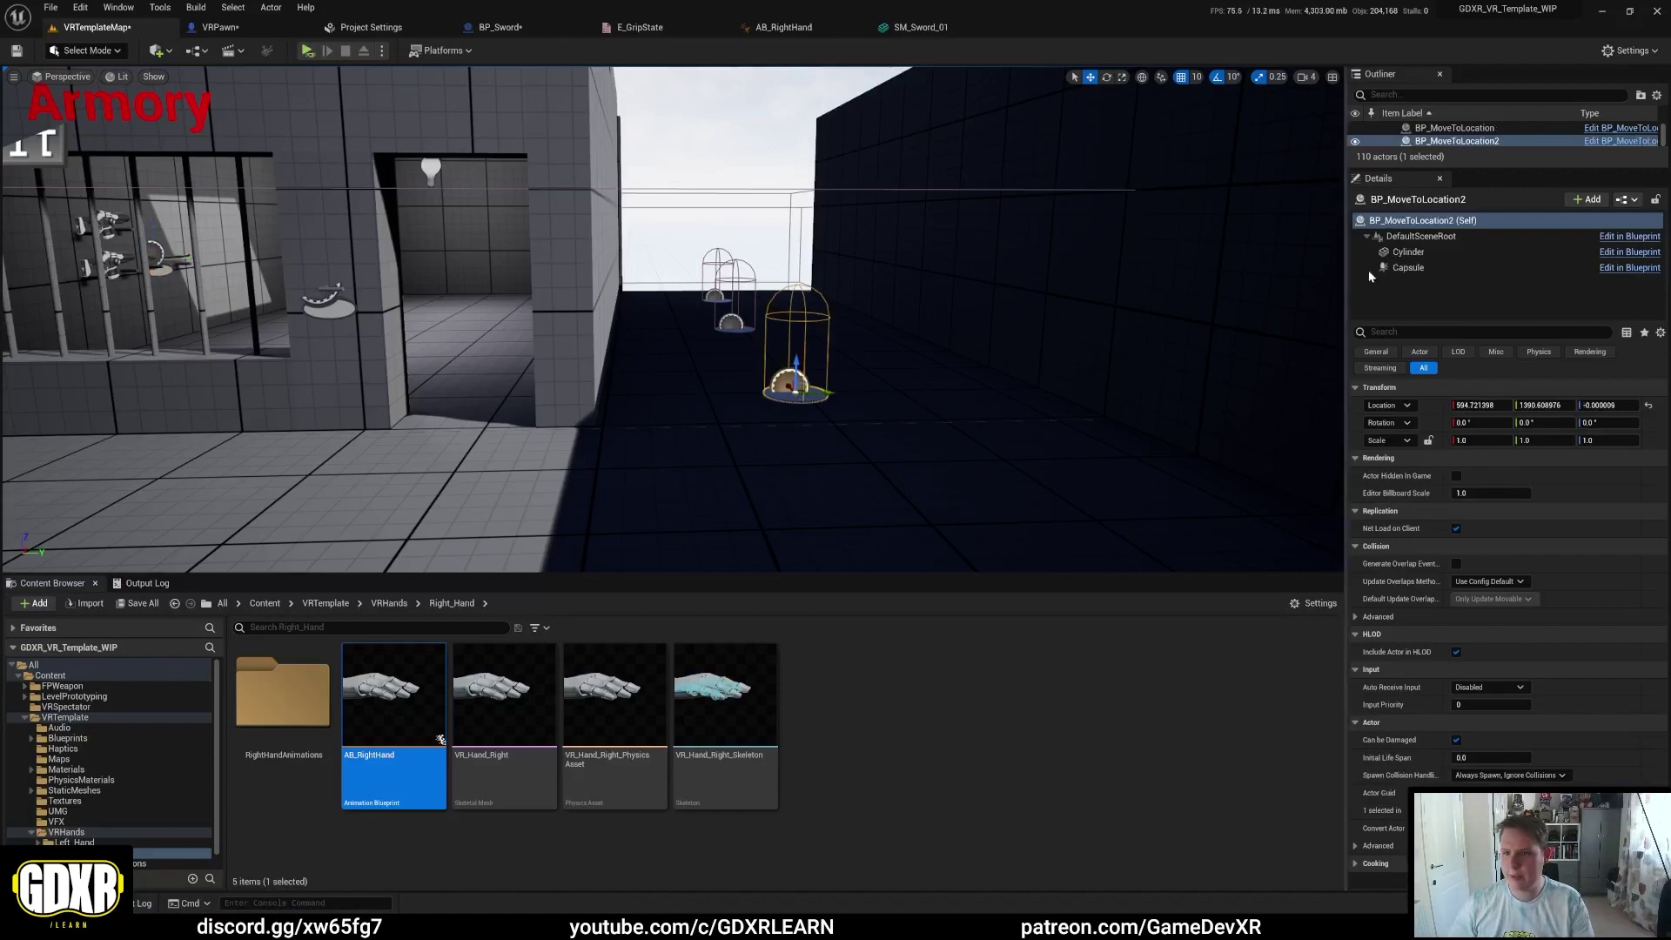
left_click(1635, 143)
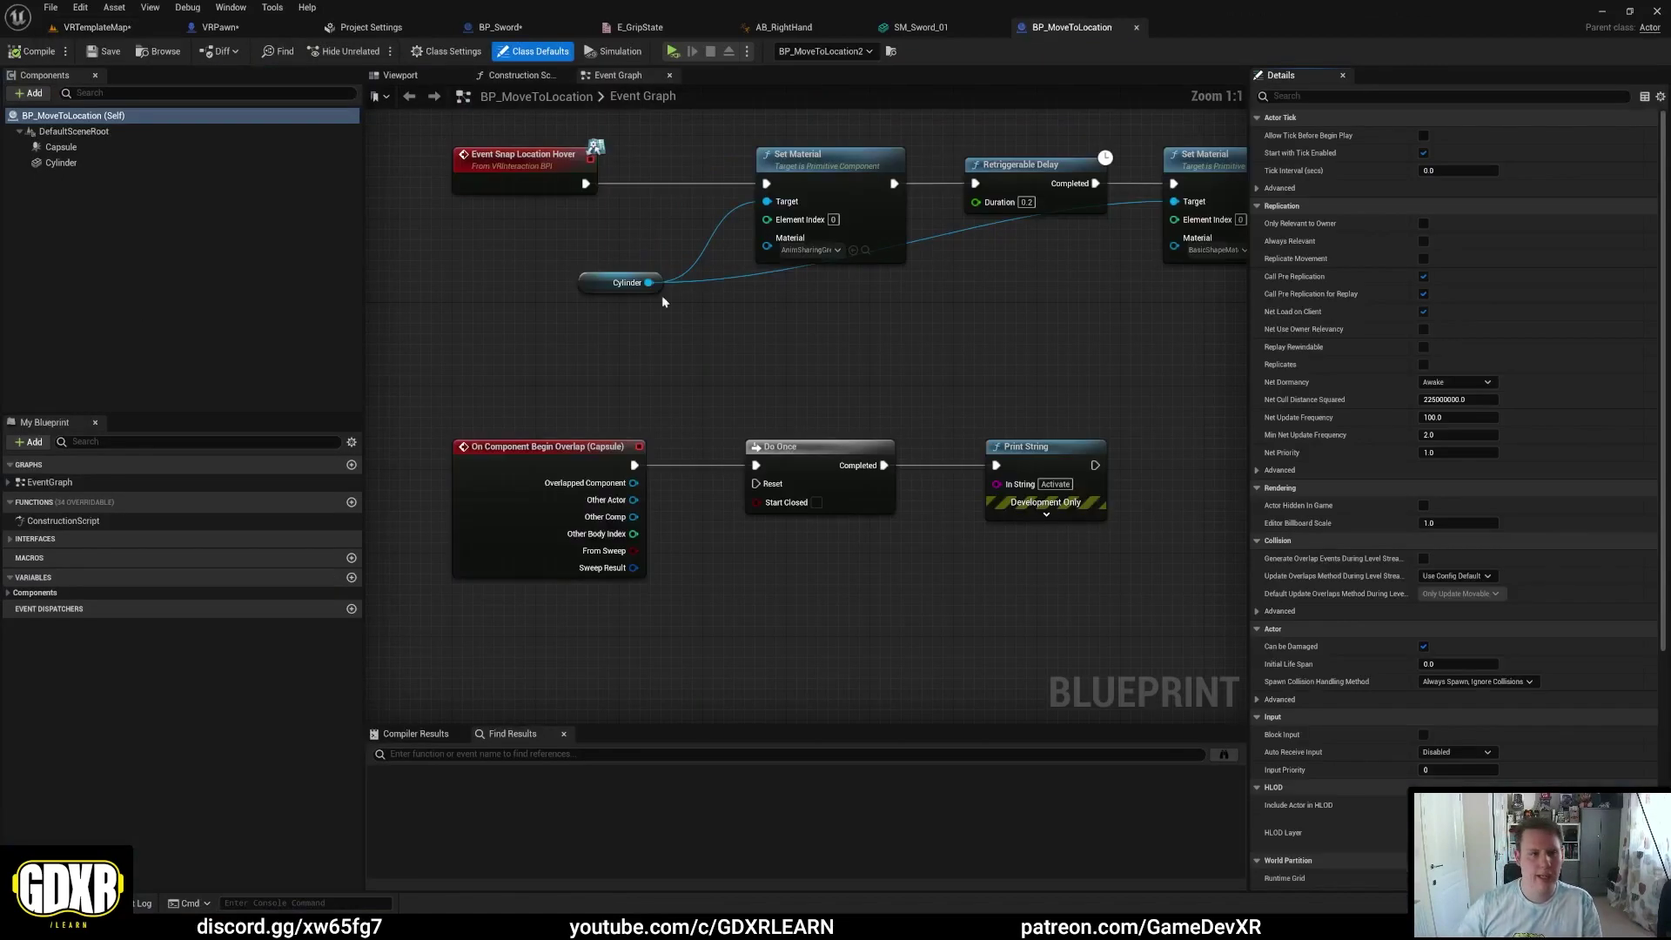
left_click(62, 147)
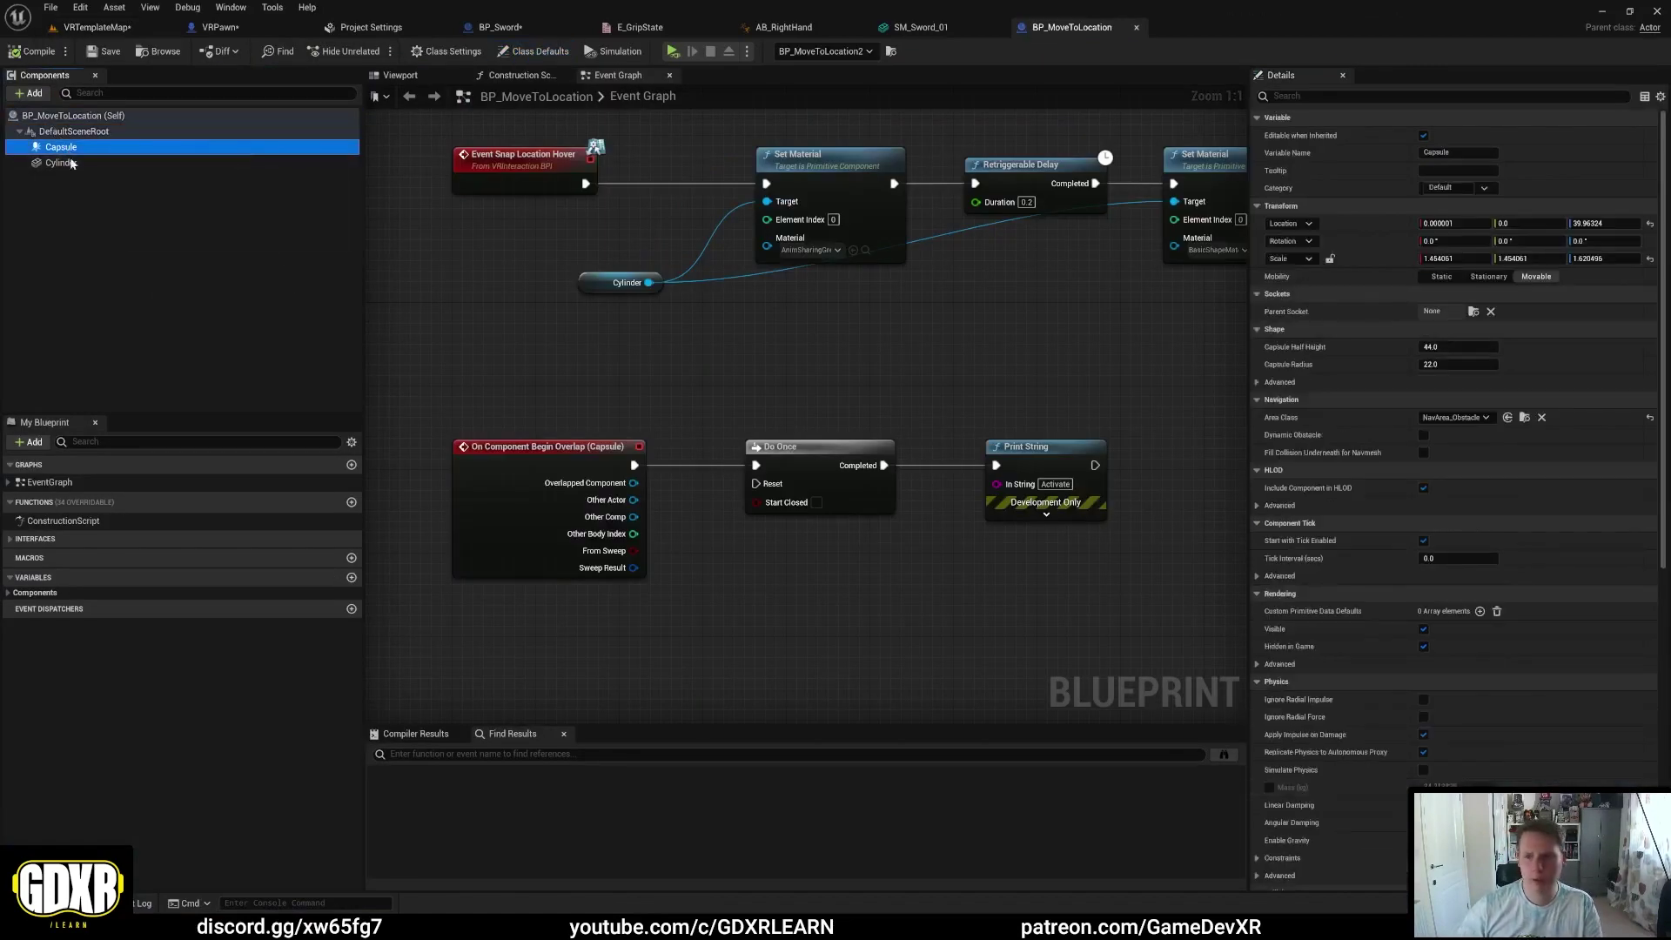
scroll(506, 305, "down", 1)
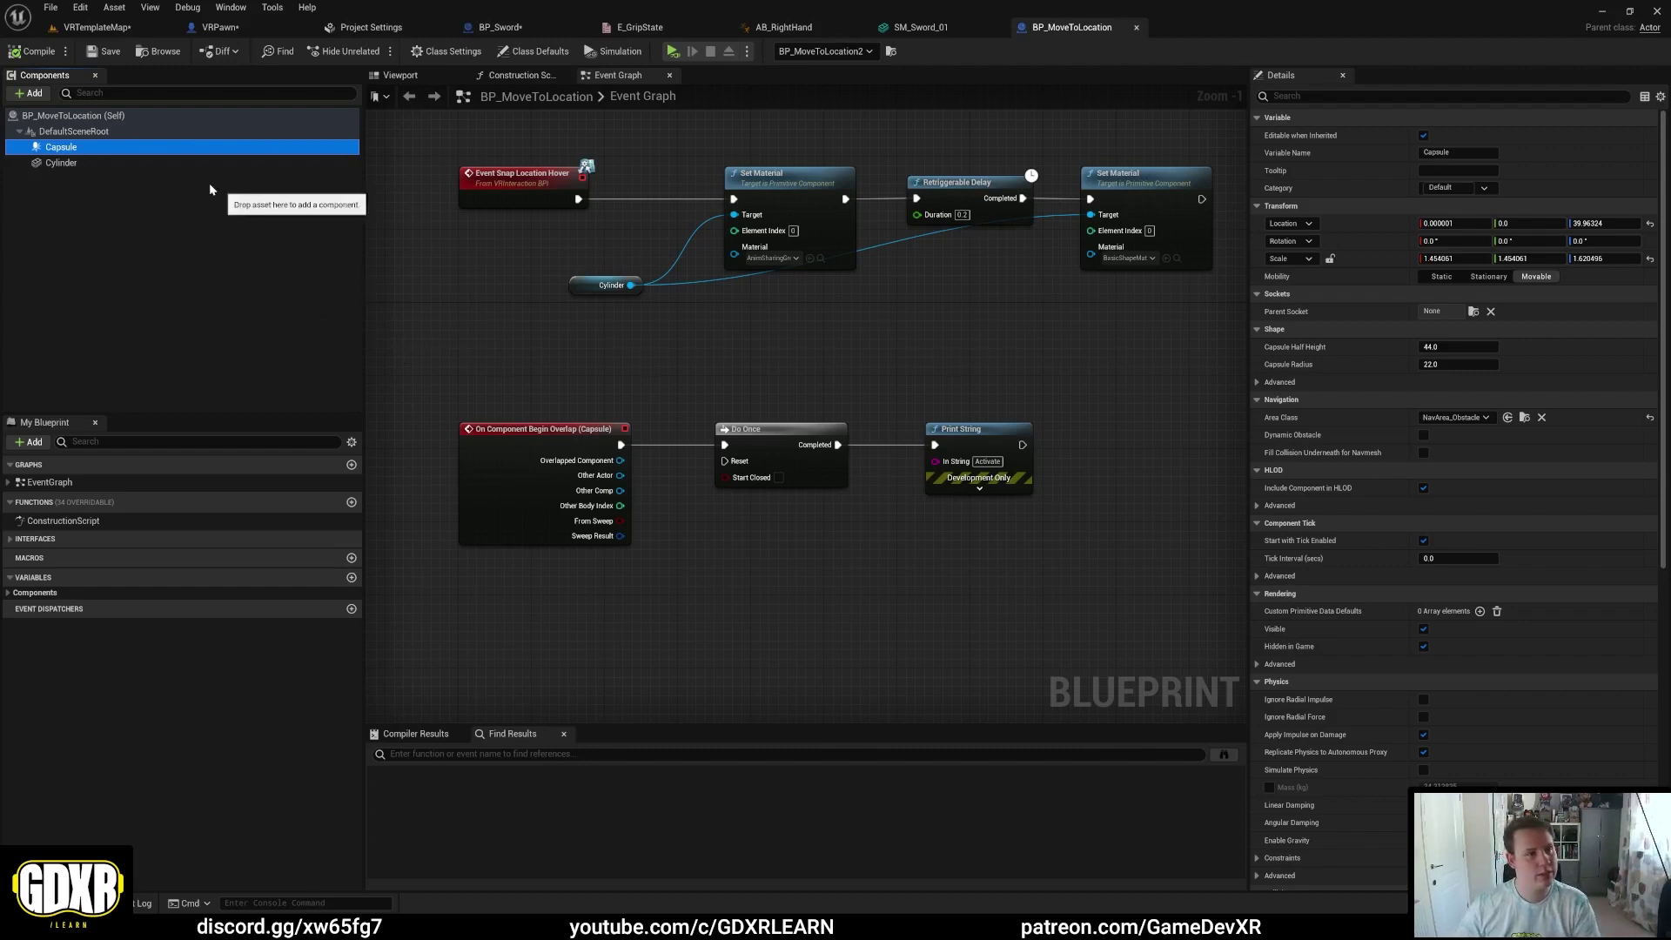
left_click(59, 164)
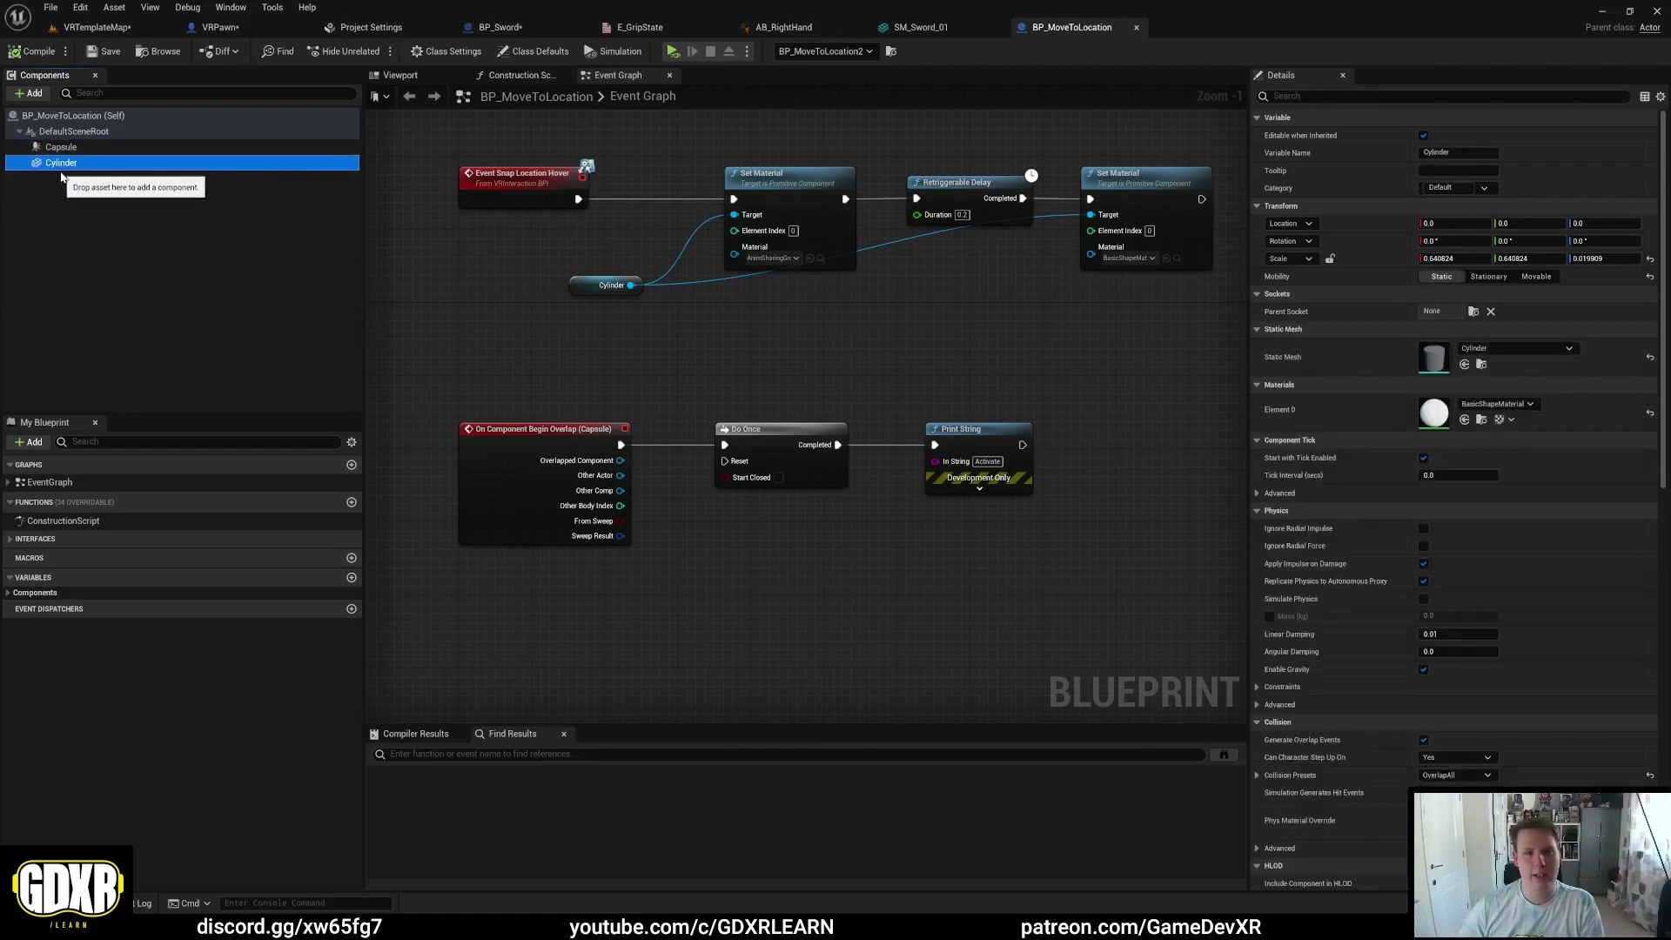
scroll(766, 323, "down", 2)
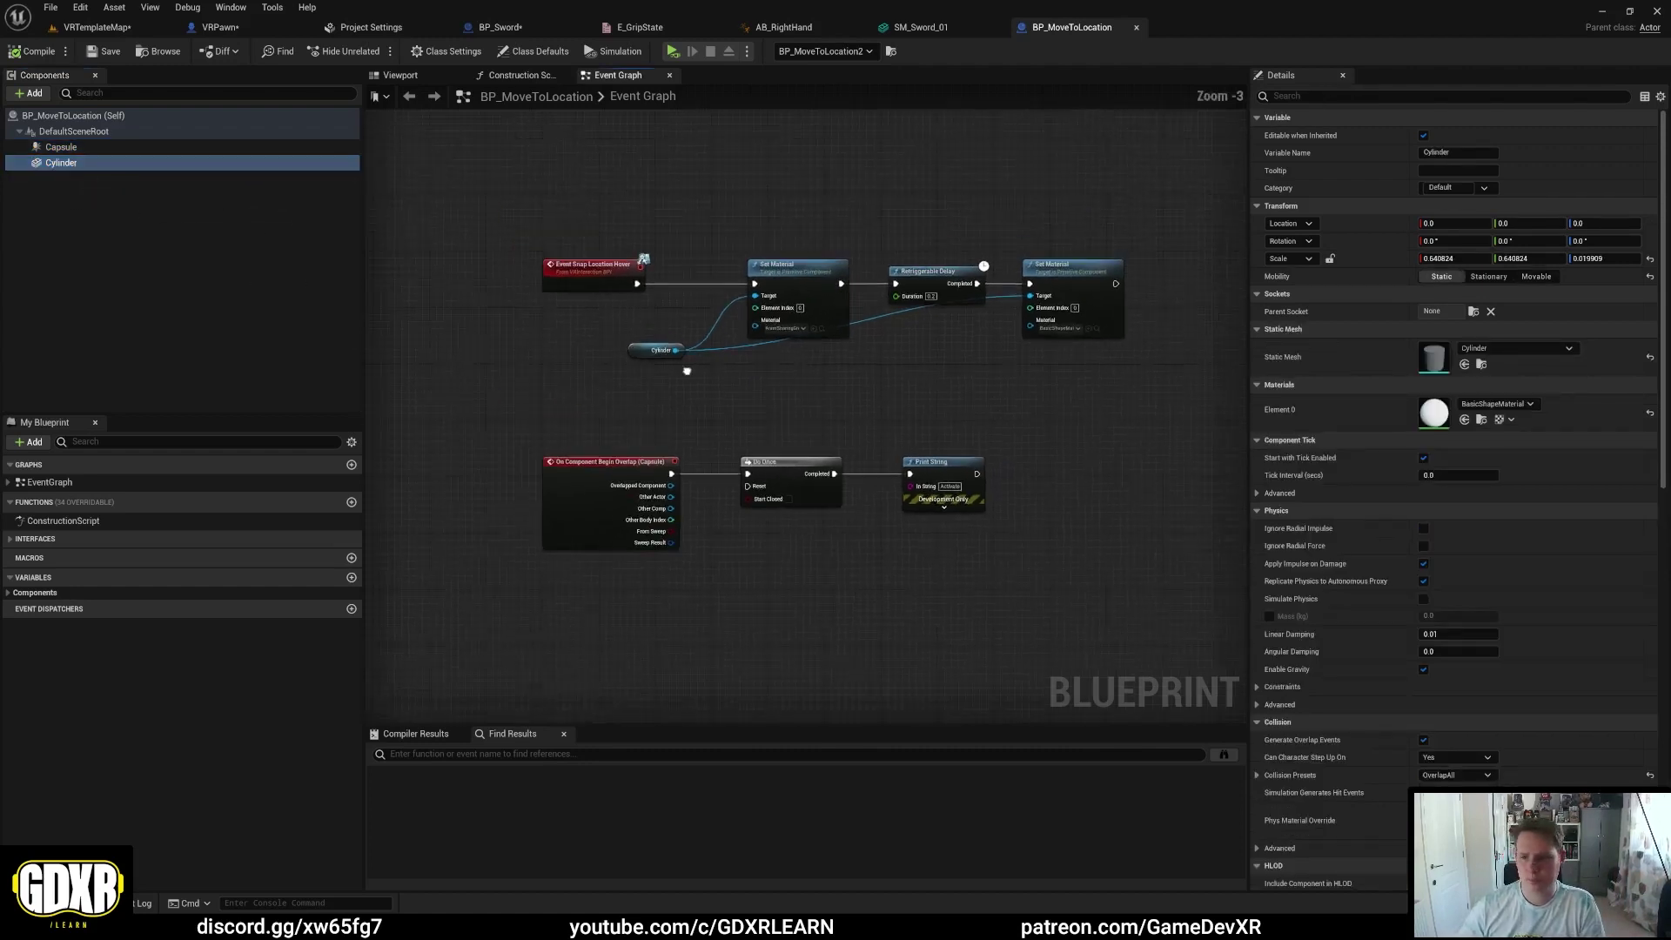
Step: Filter the details by "tag" in VRTemplateMap and compare the actor tags of BP_MoveToLocation2 with those of the adjacent wall
left_click(91, 28)
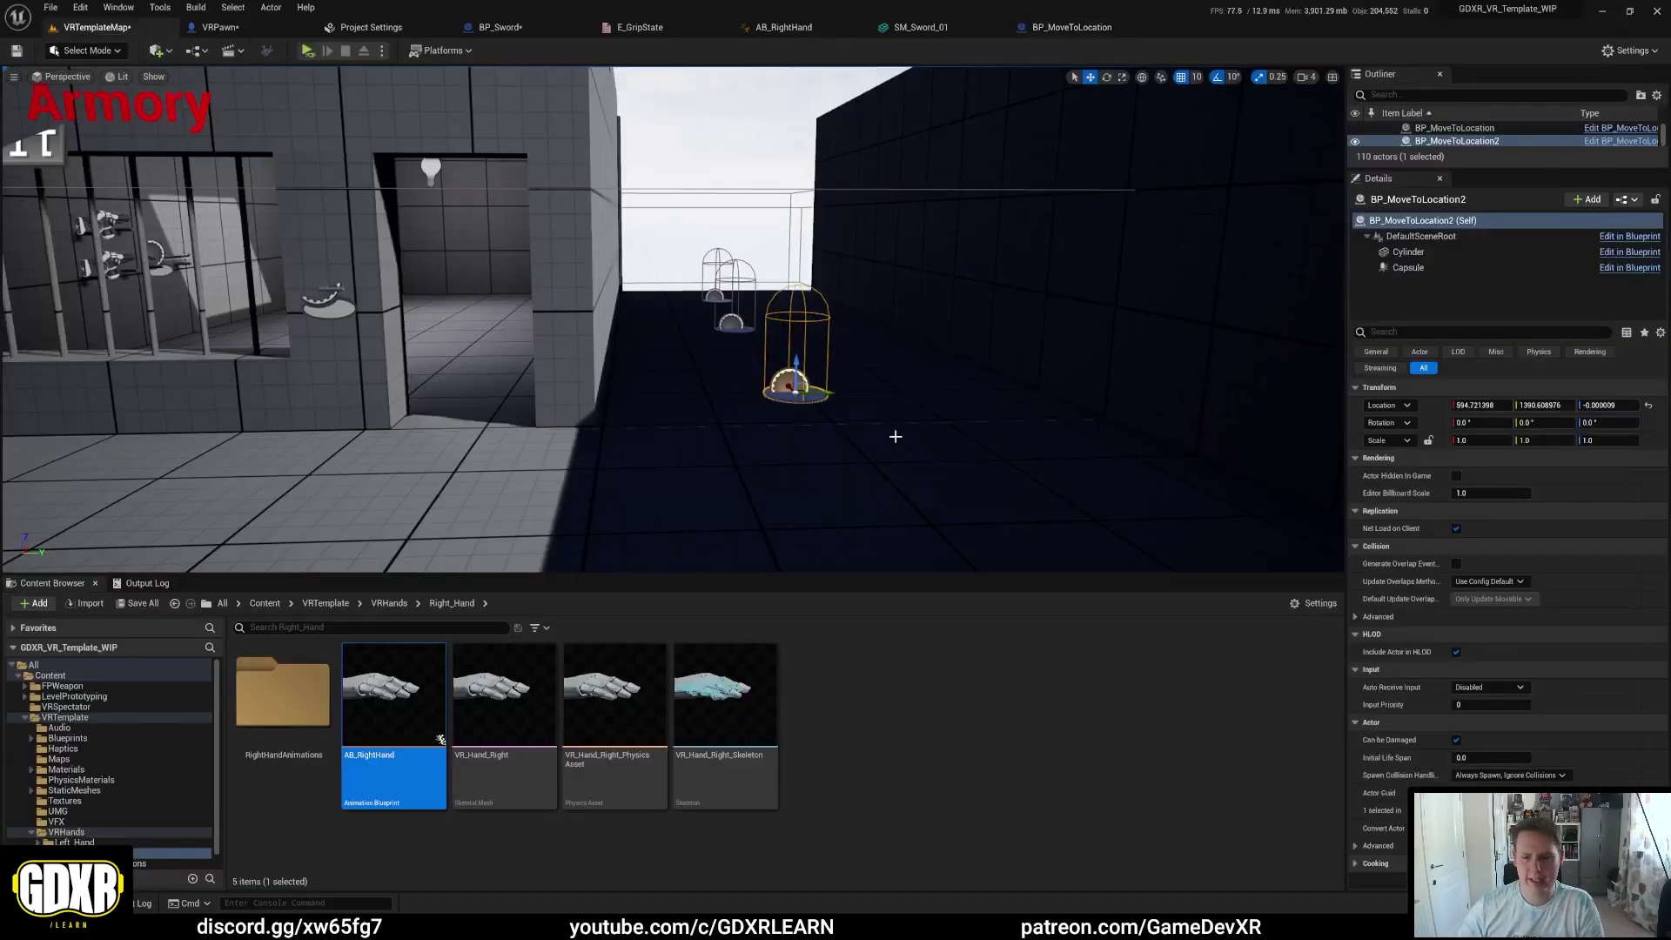
type("tag")
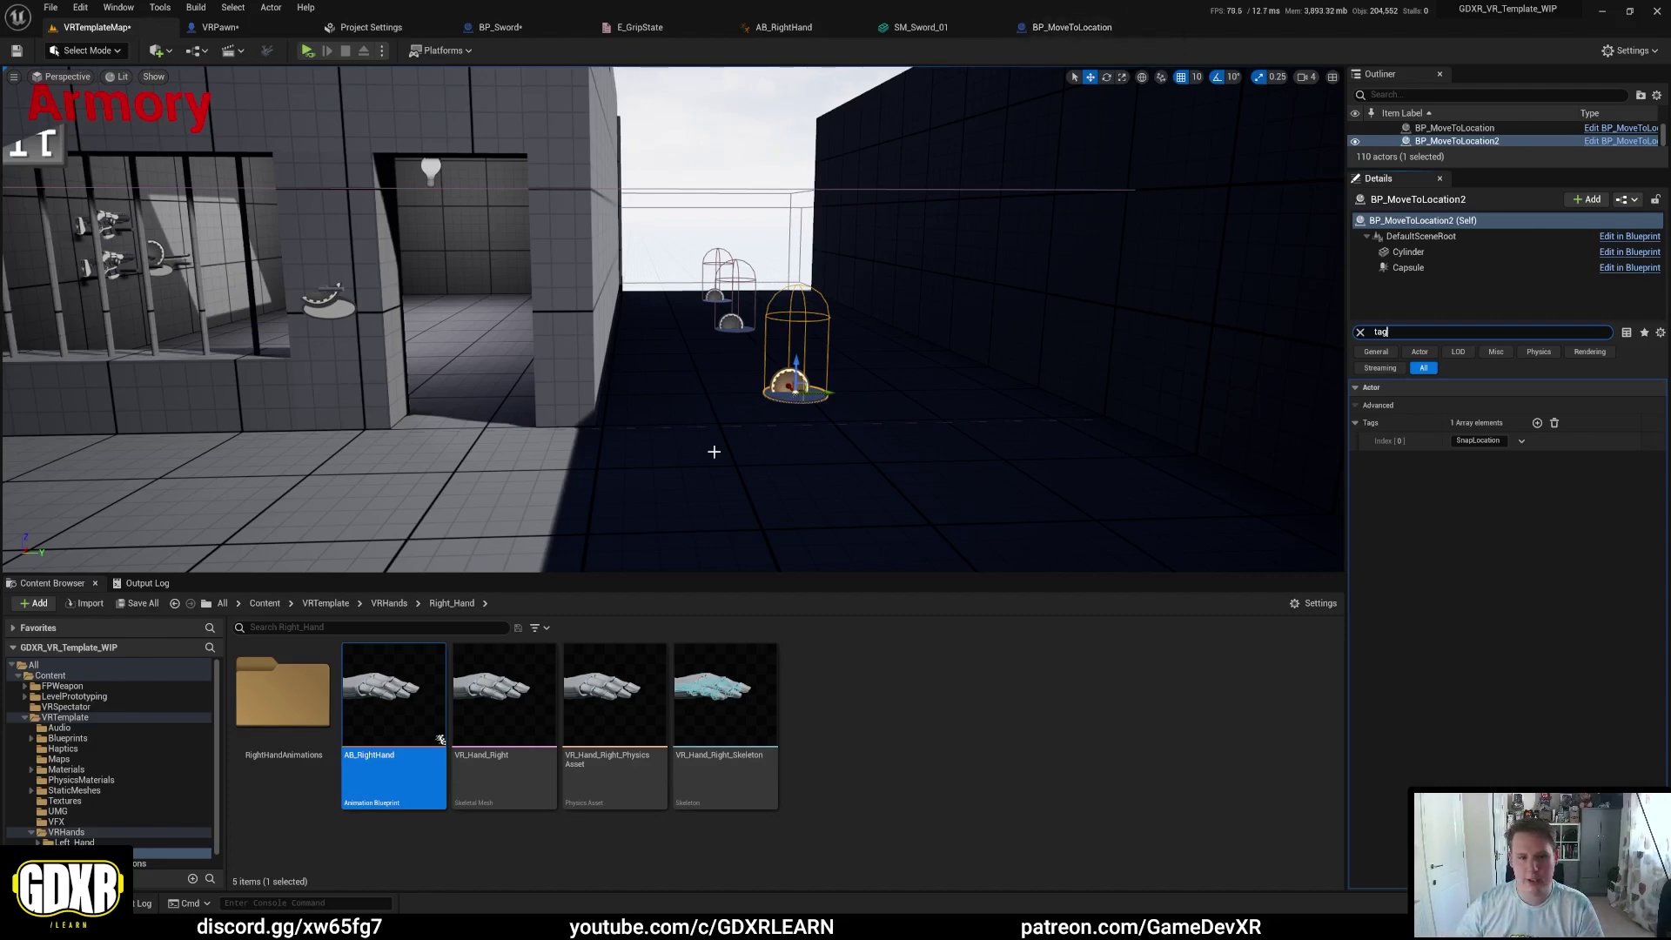
left_click(574, 288)
key("f")
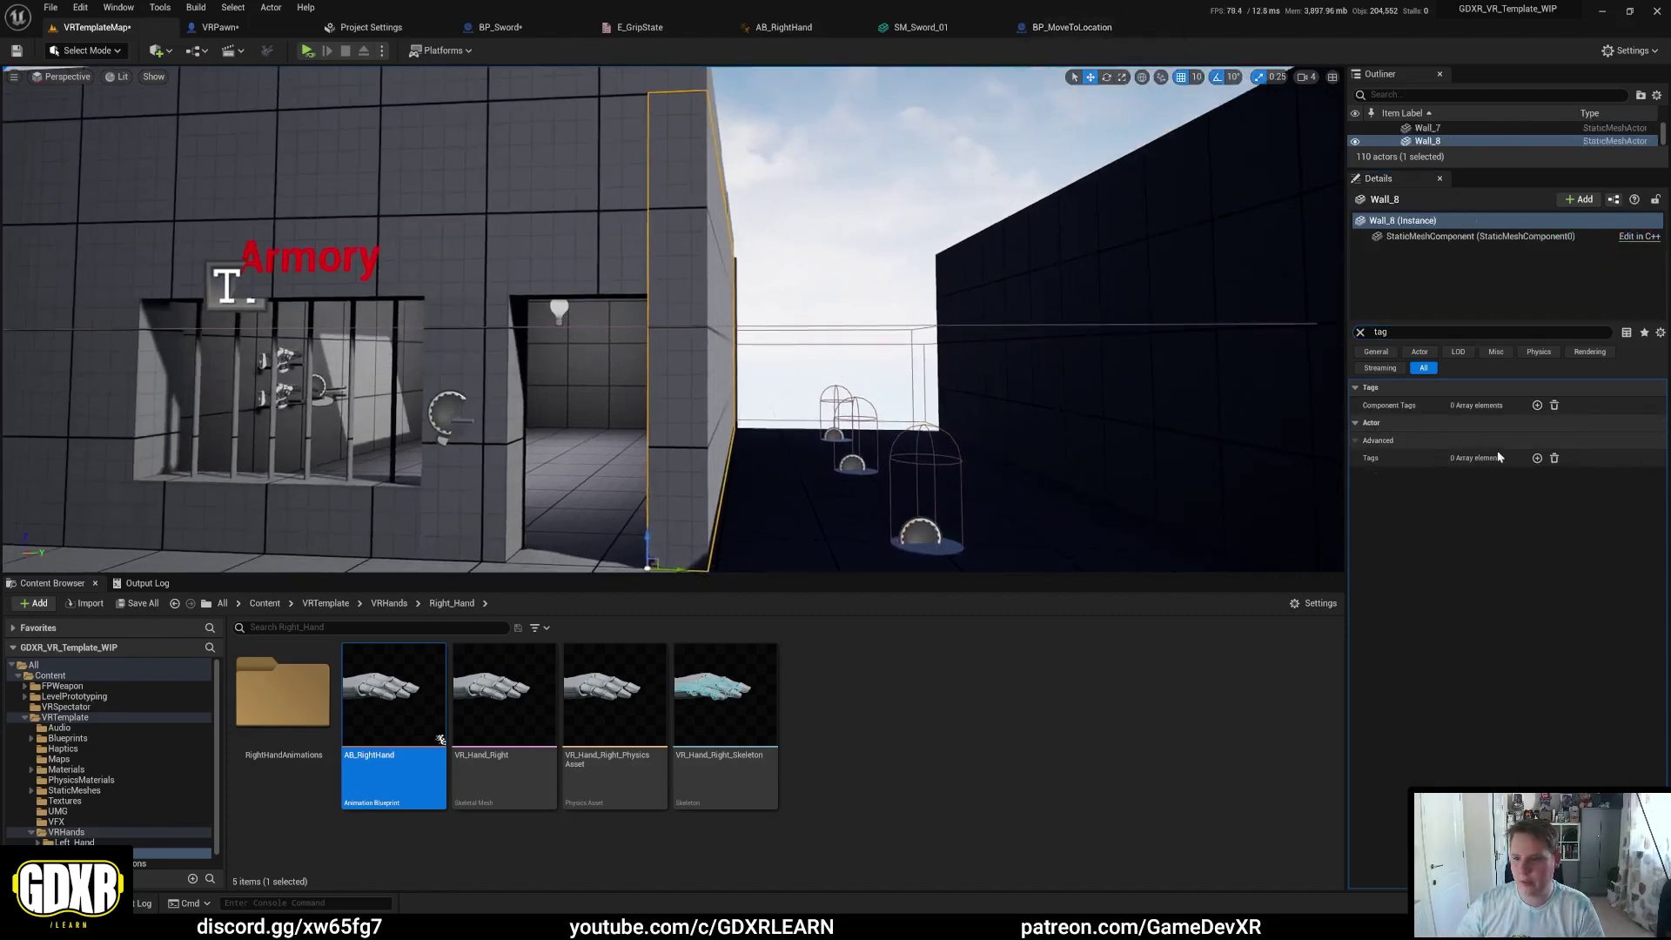
left_click(928, 550)
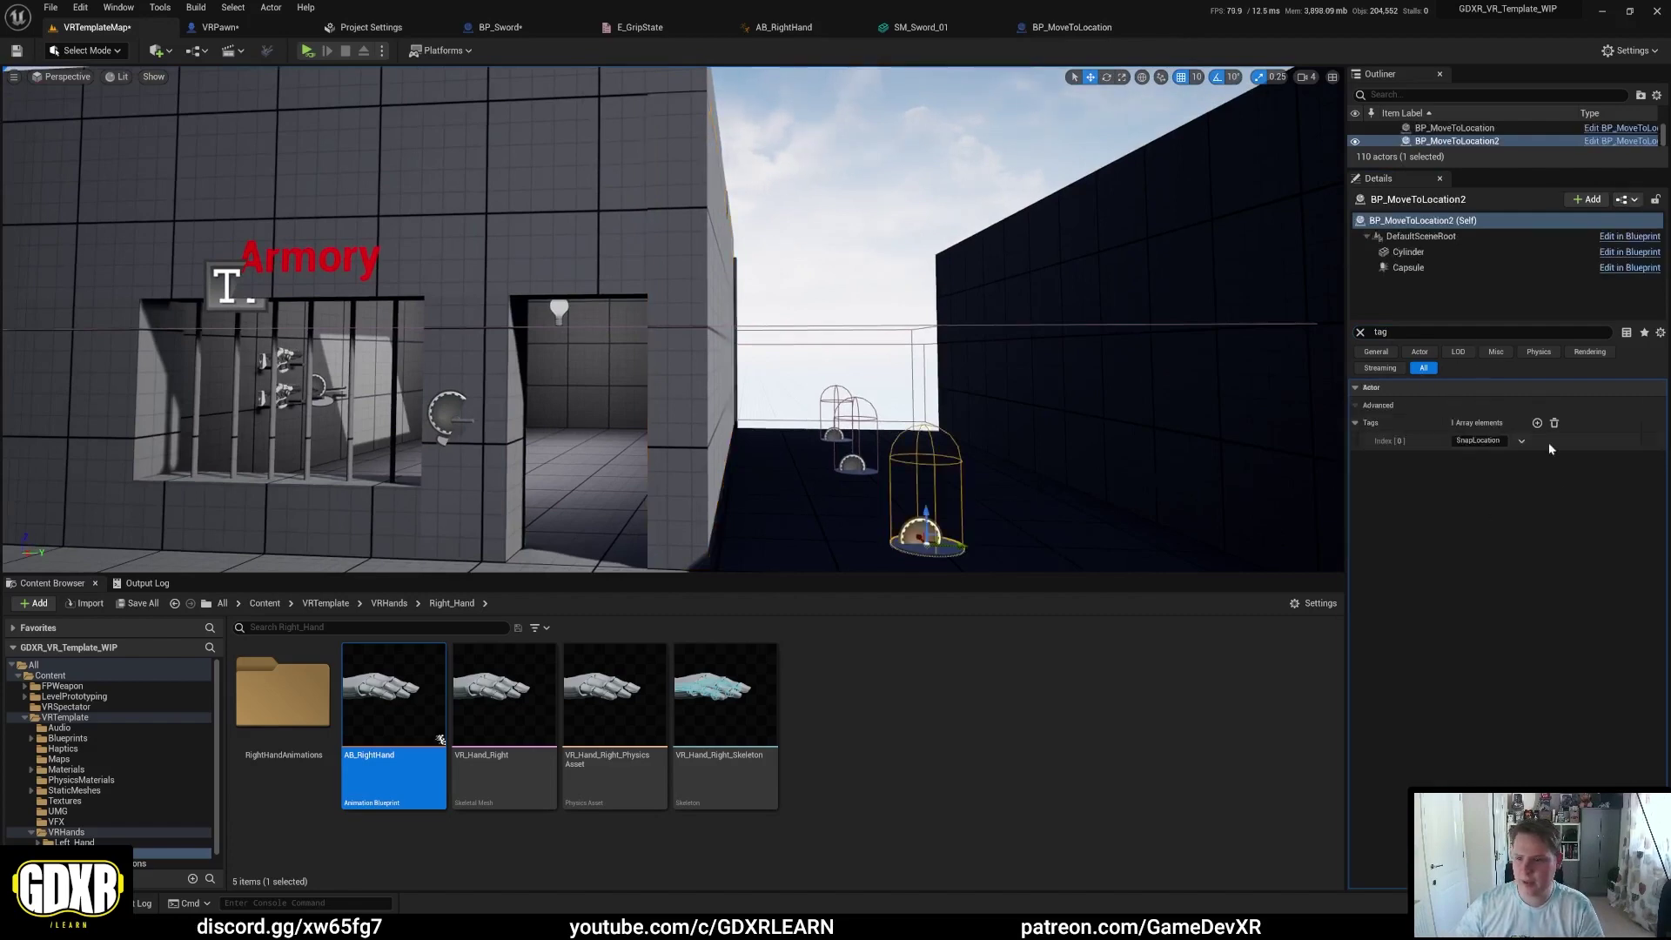
left_click(738, 364)
key("f")
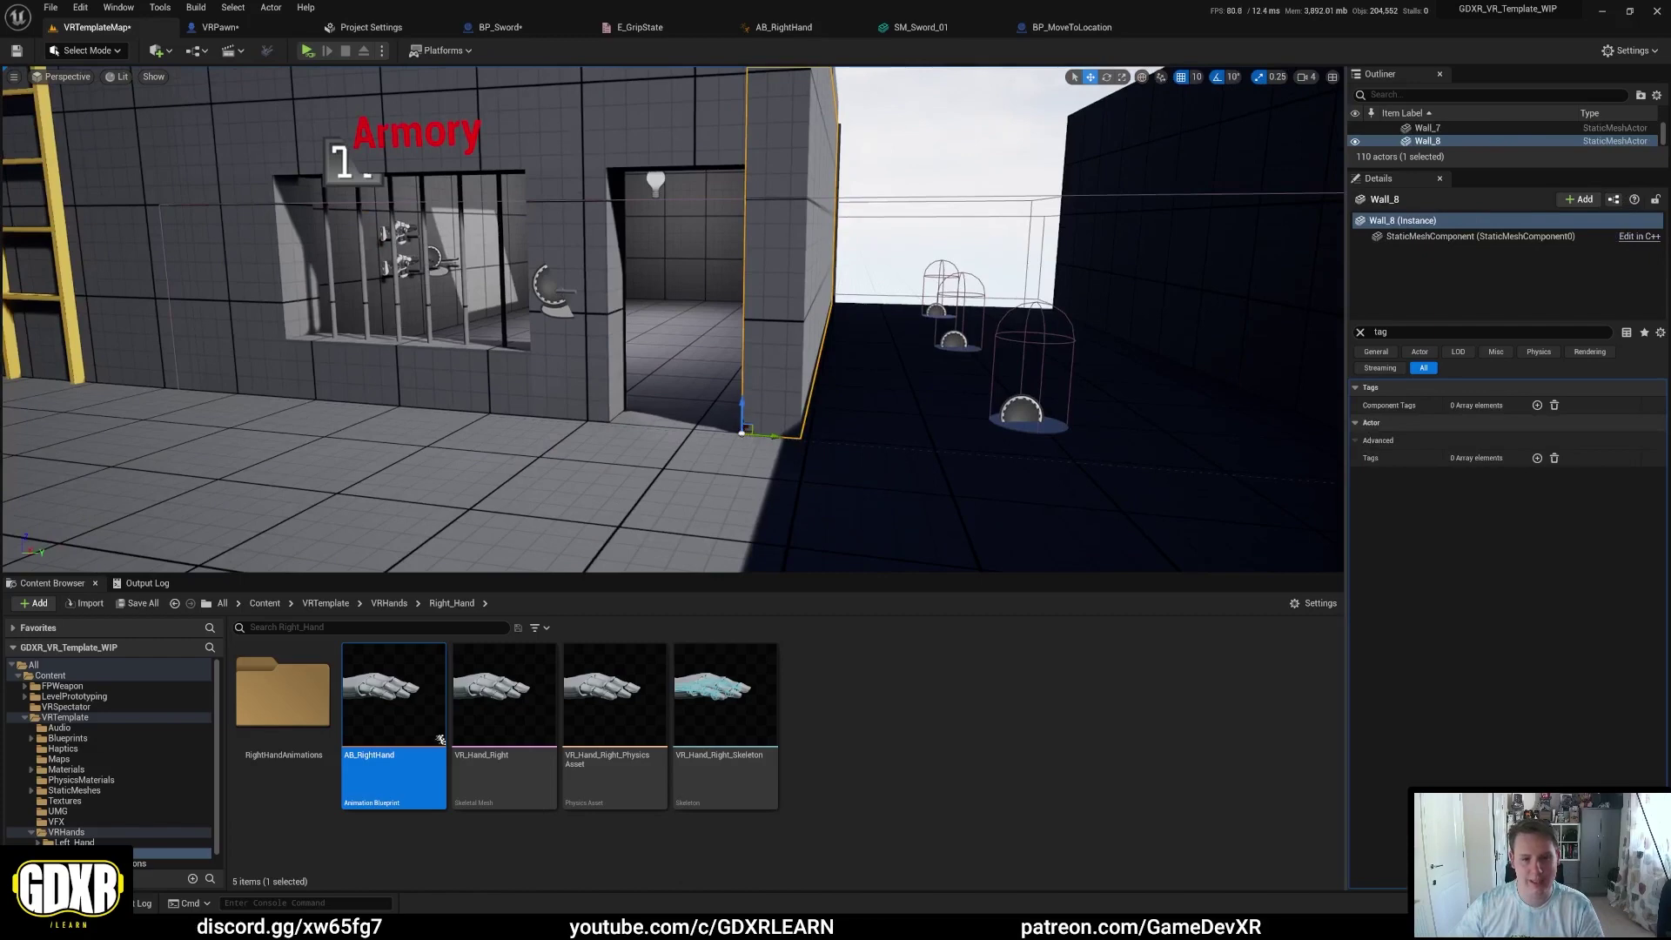
right_click_drag(1052, 376, 1051, 376)
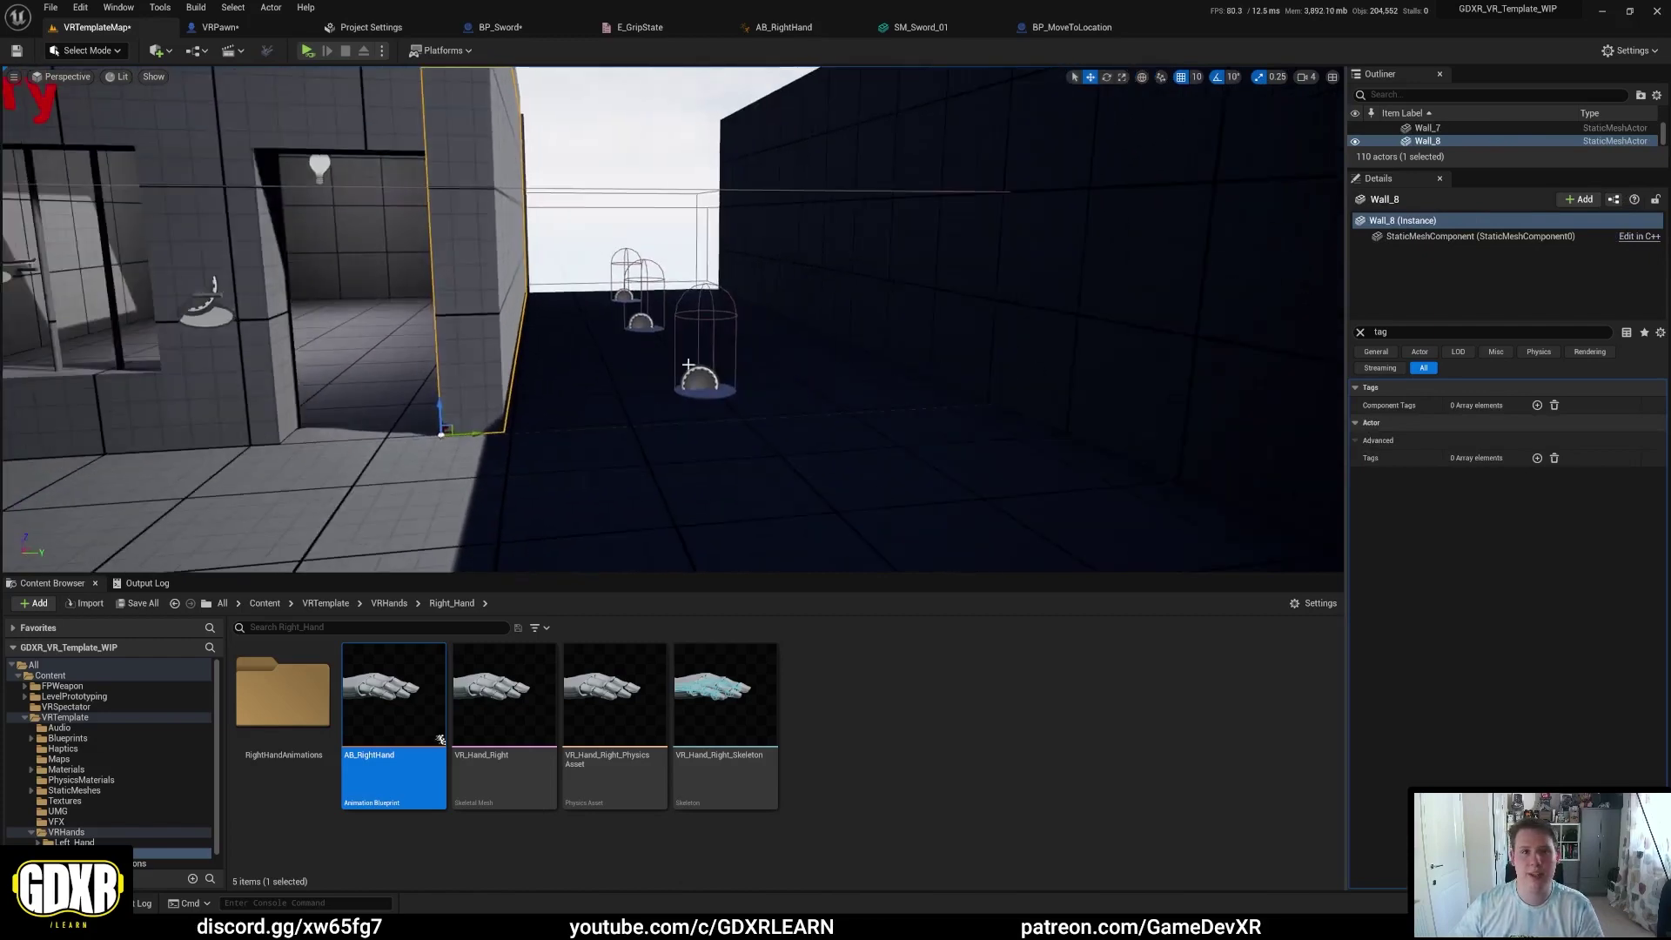
Step: Examine the implemented interfaces in BP_MoveToLocation's class settings and the Event Snap Location Hover node chain
left_click(1072, 27)
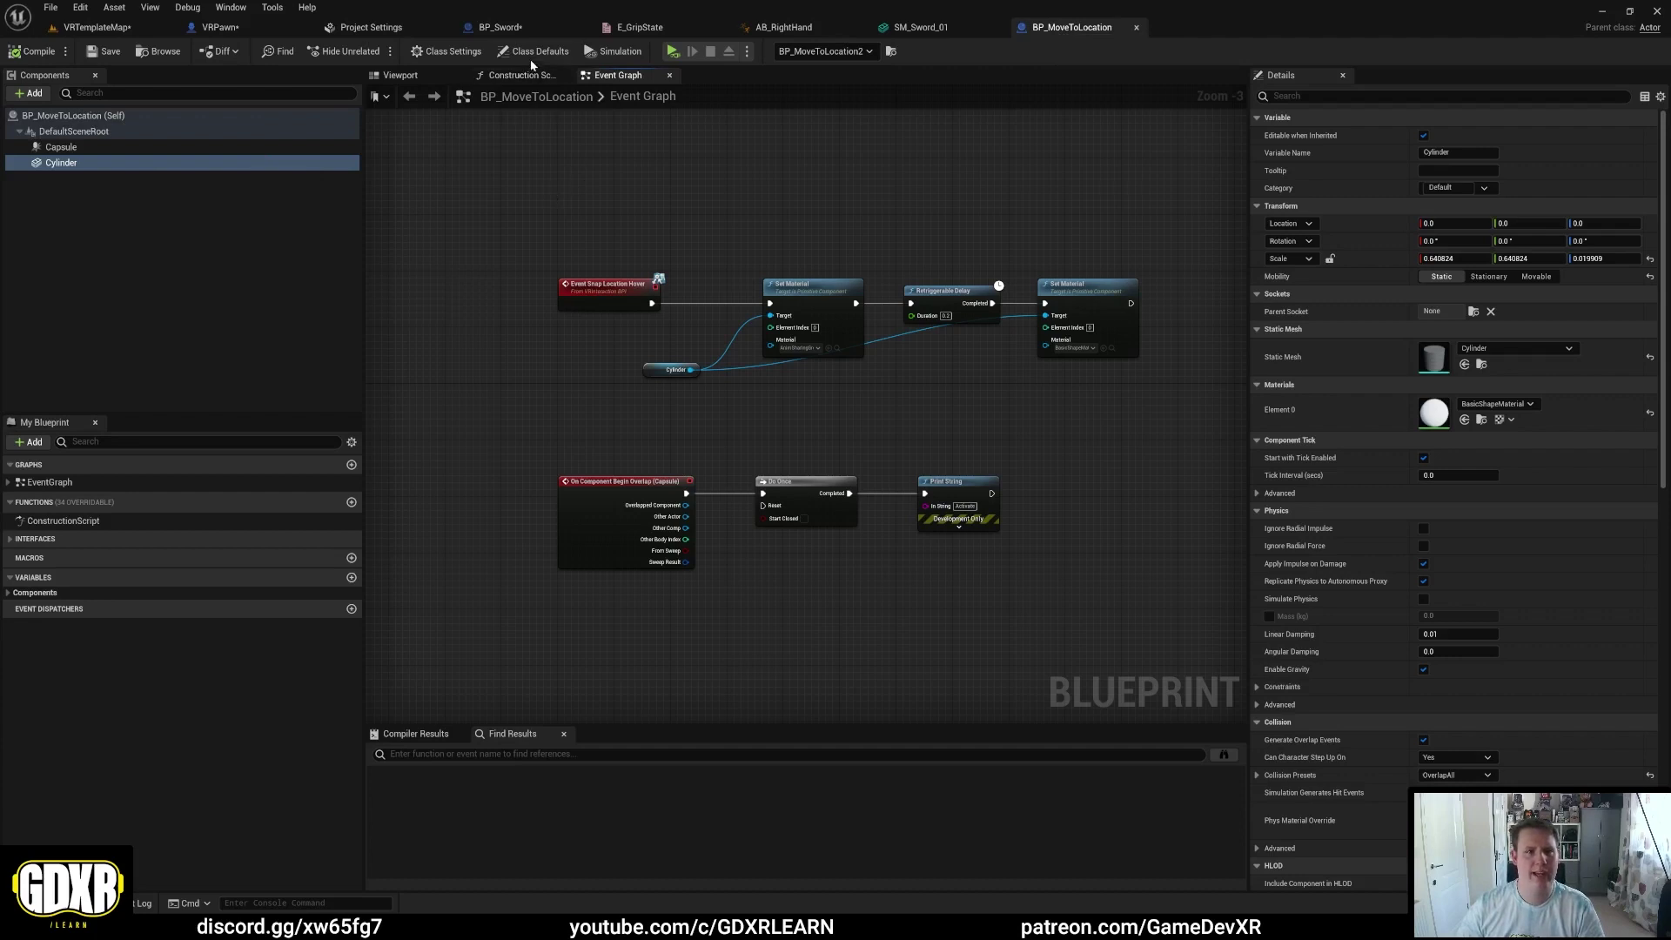
left_click(447, 50)
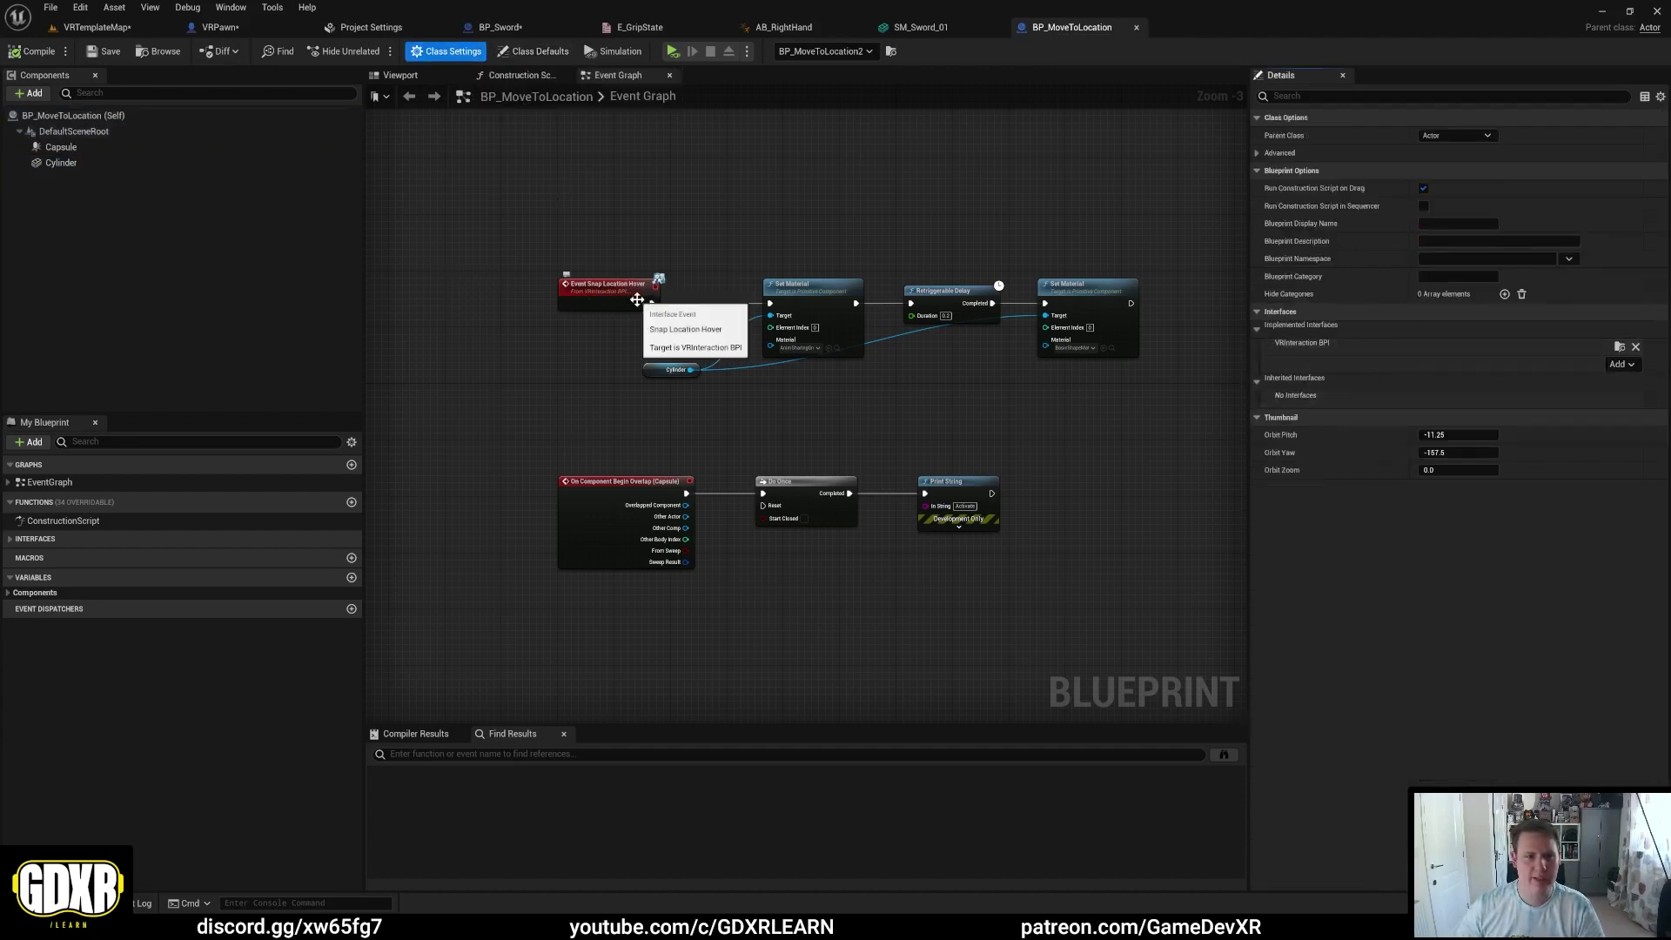
scroll(637, 299, "up", 3)
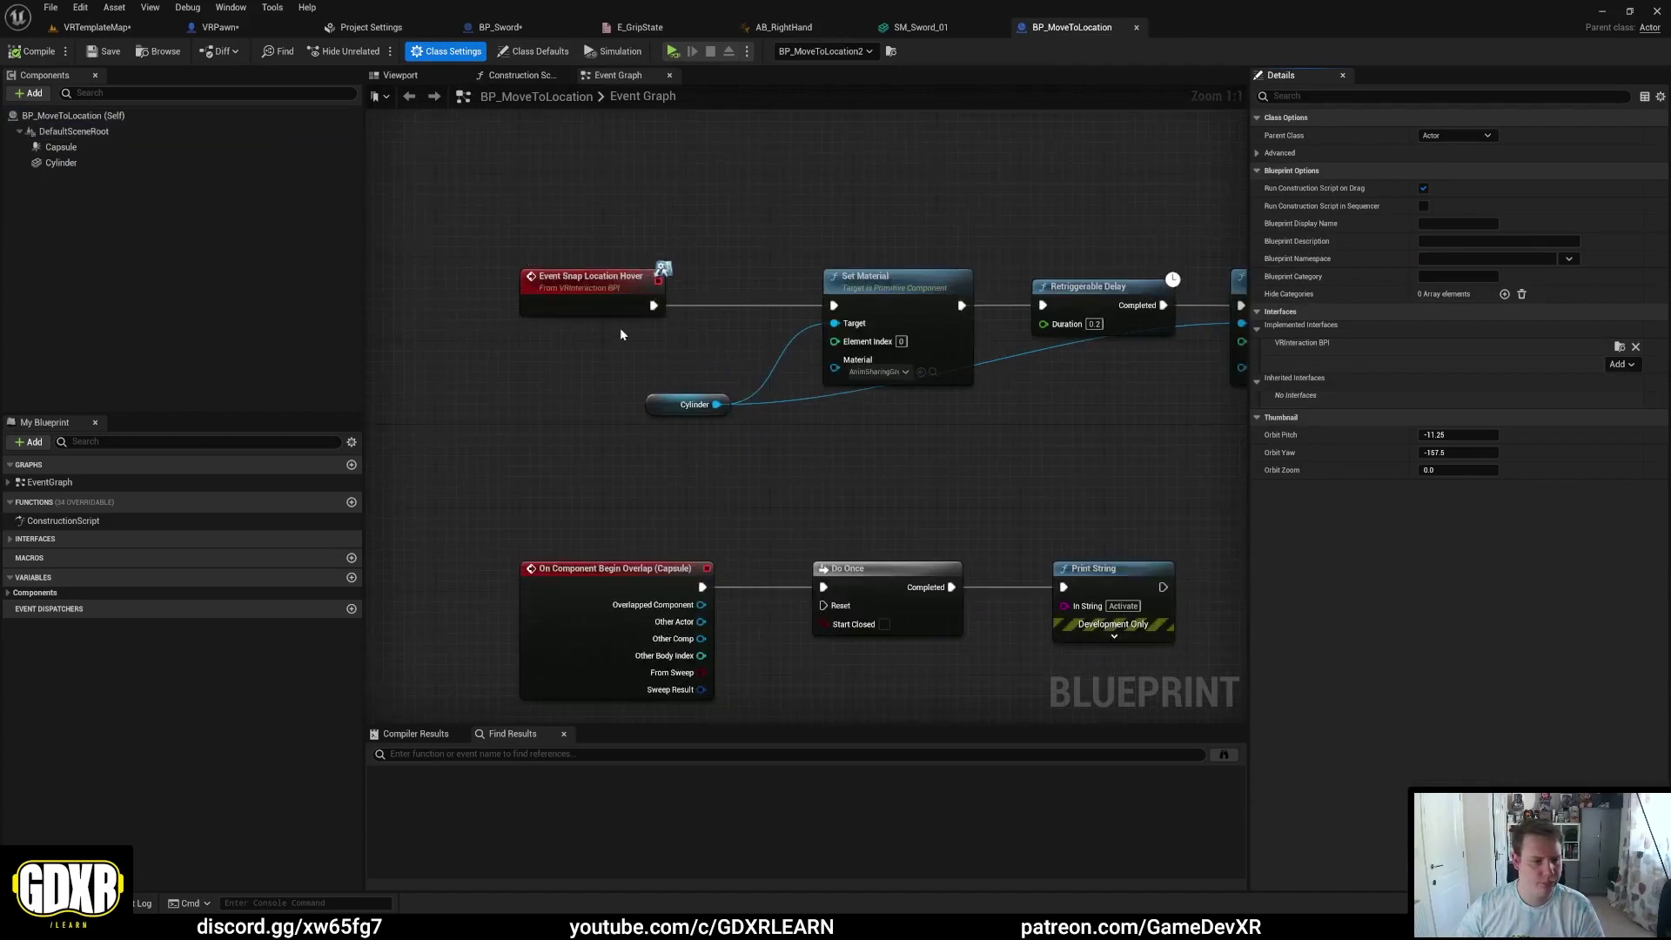
scroll(508, 320, "down", 2)
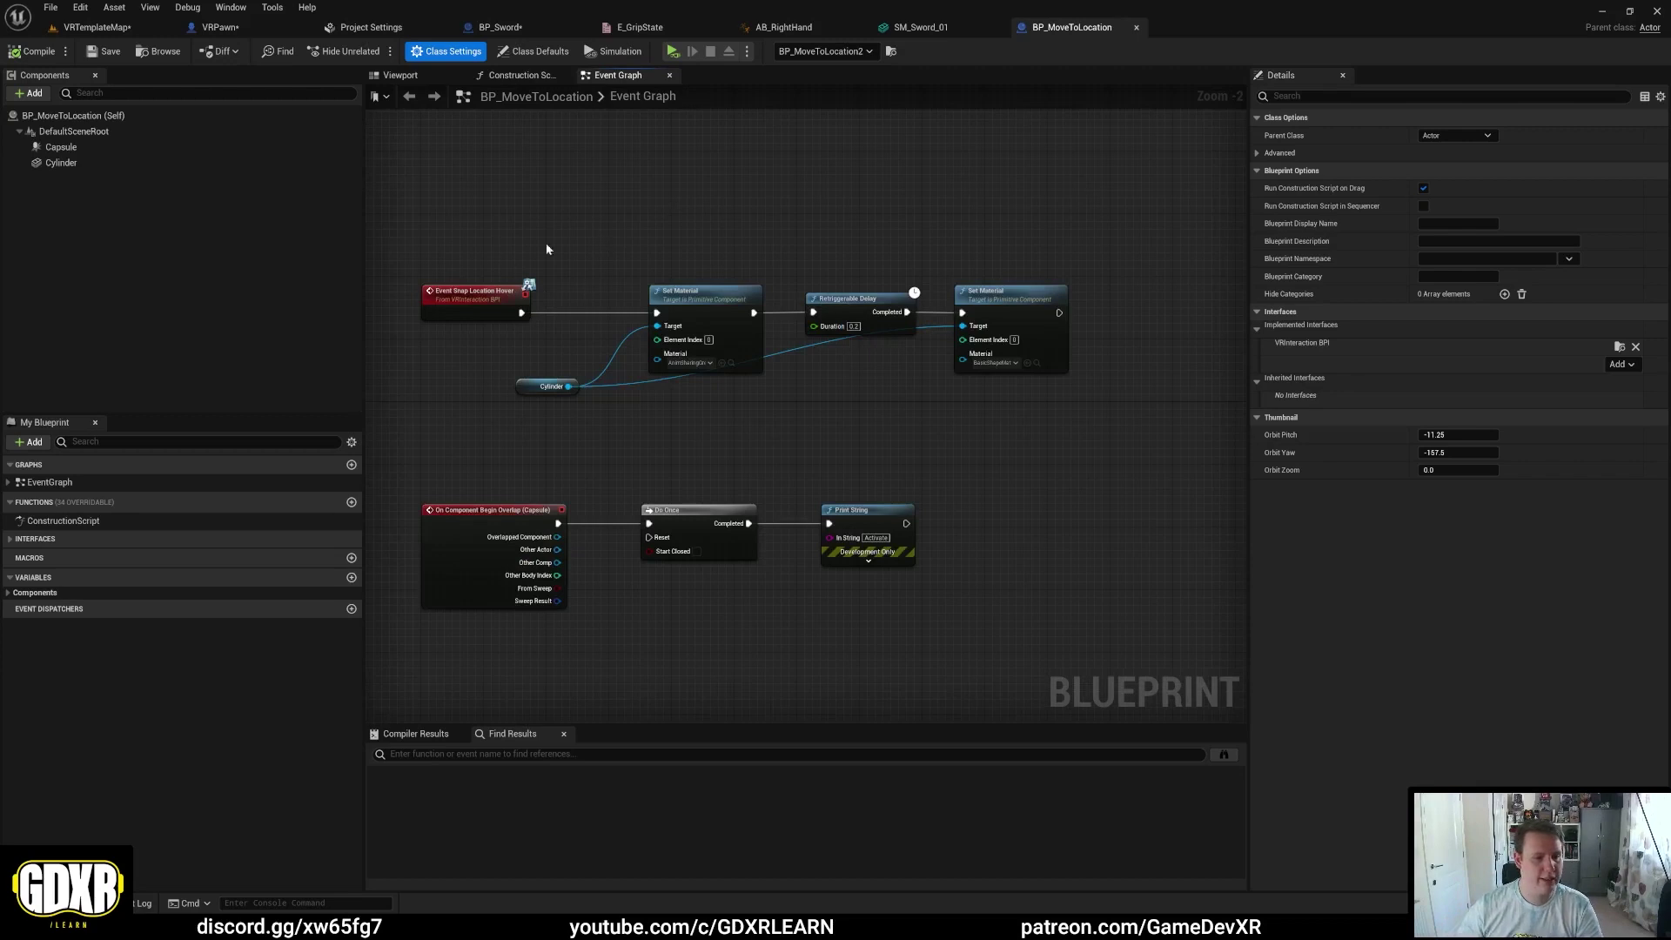
left_click(475, 300)
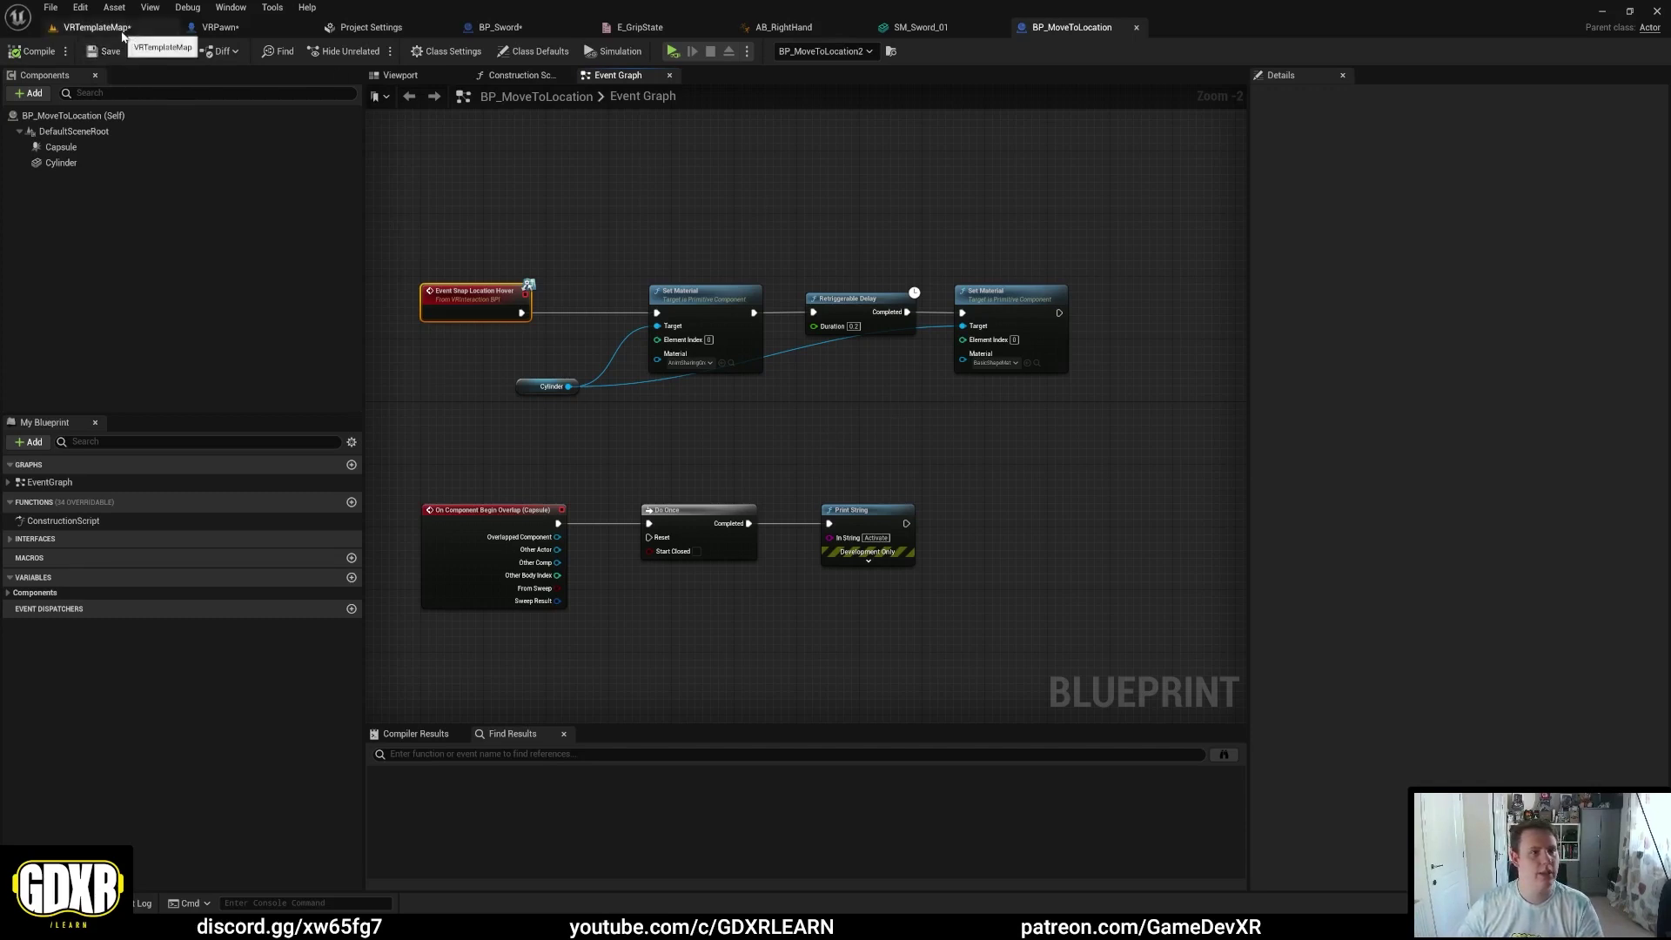
Step: Check the actor tags of BP_MoveToLocation2 and the Cube9 block in VRTemplateMap
left_click(92, 27)
left_click(679, 394)
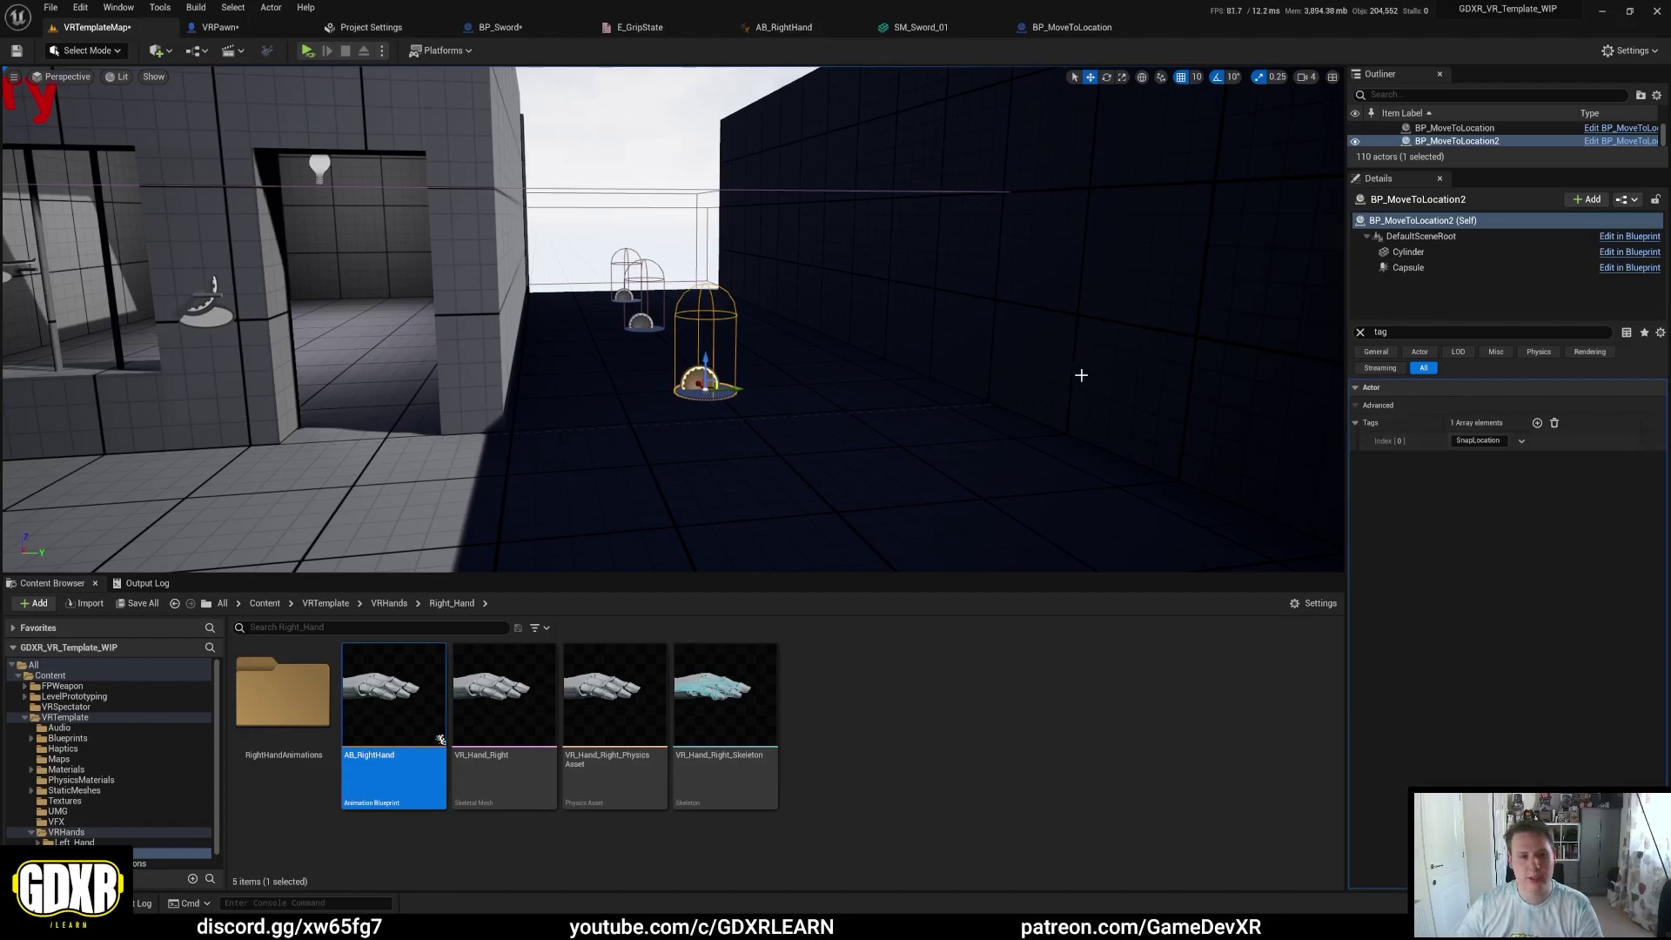
right_click_drag(1082, 373, 1082, 373)
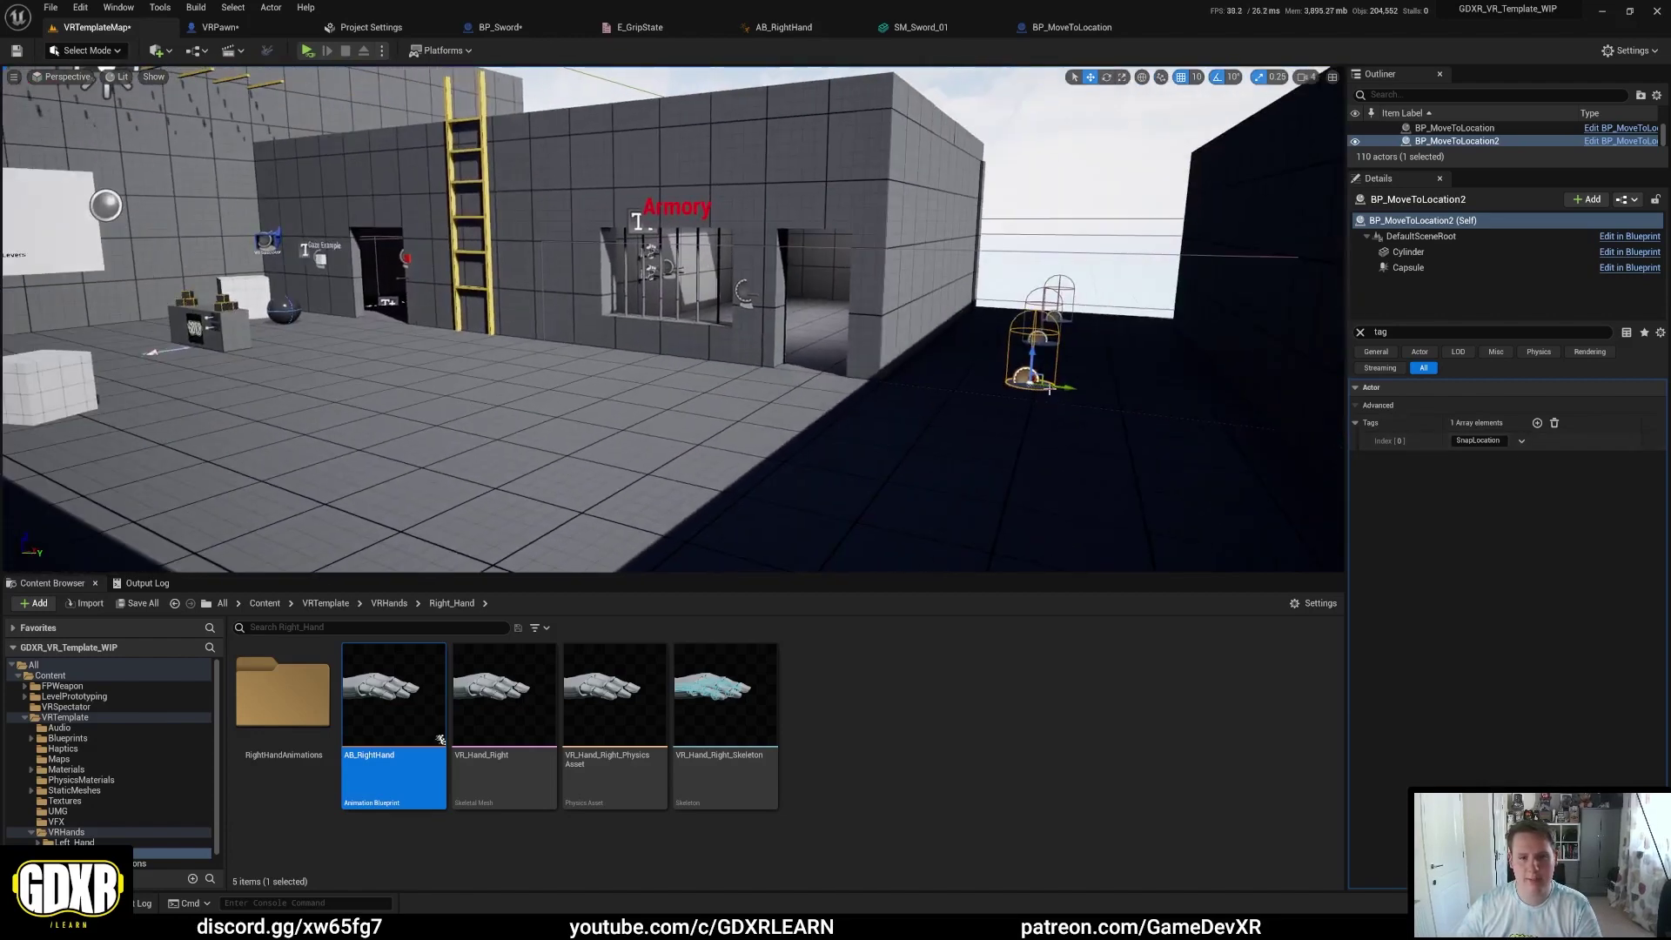
left_click(245, 283)
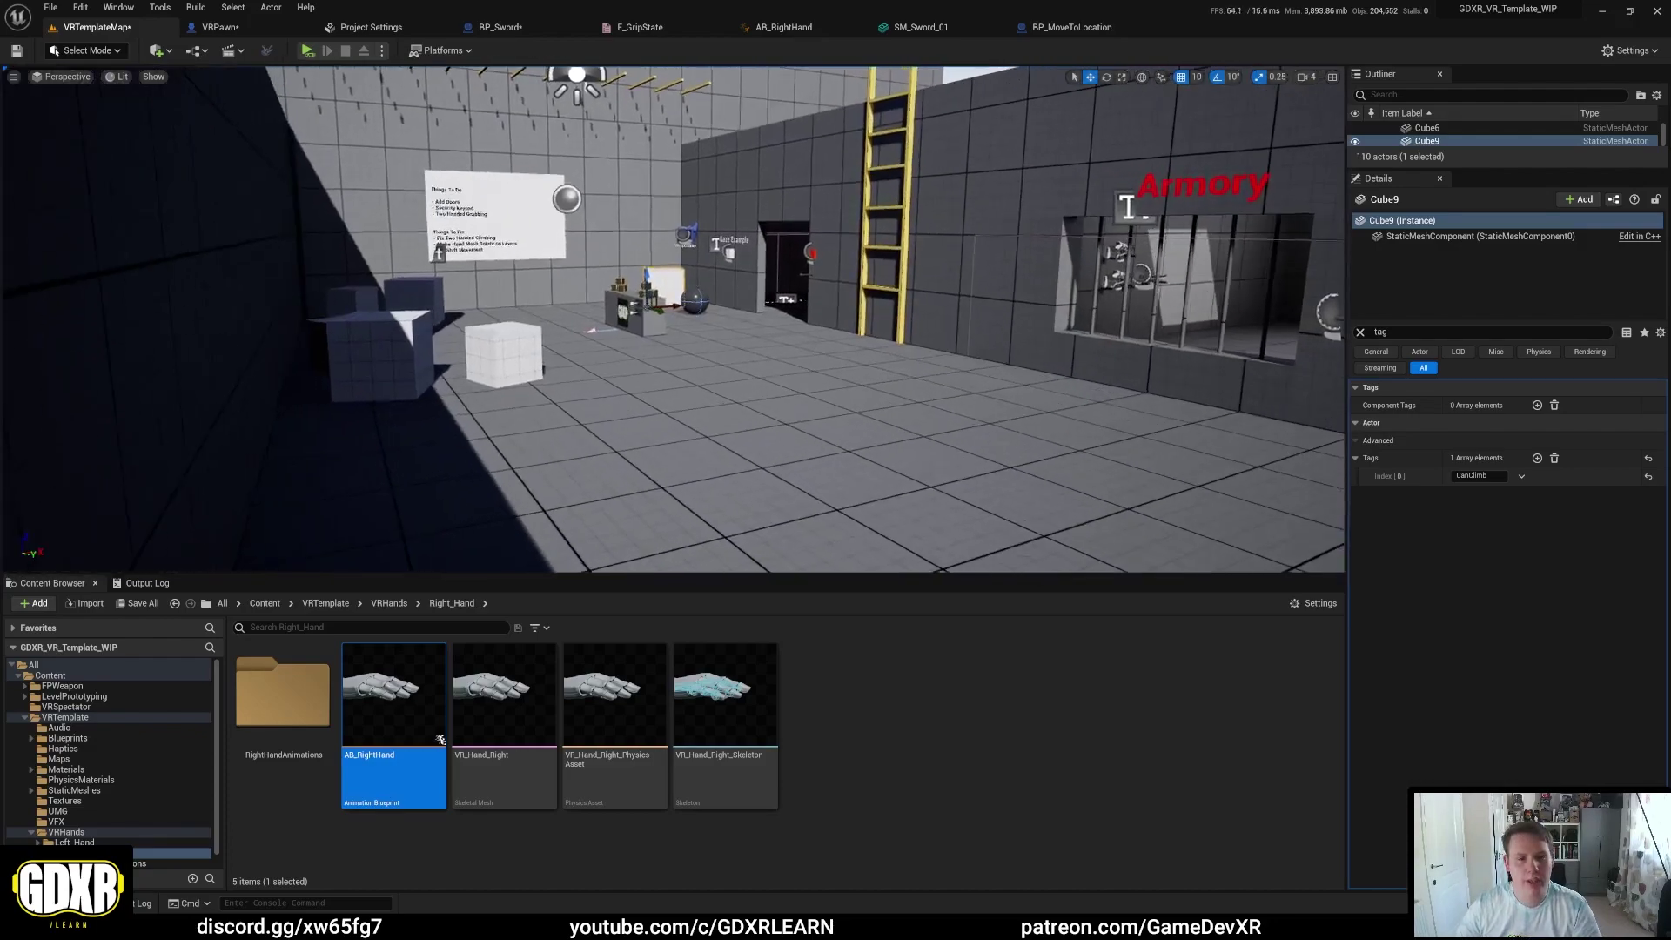
right_click_drag(610, 349, 801, 348)
Step: Browse the VRTemplate Blueprints folder and open its Interactables subfolder
left_click(67, 739)
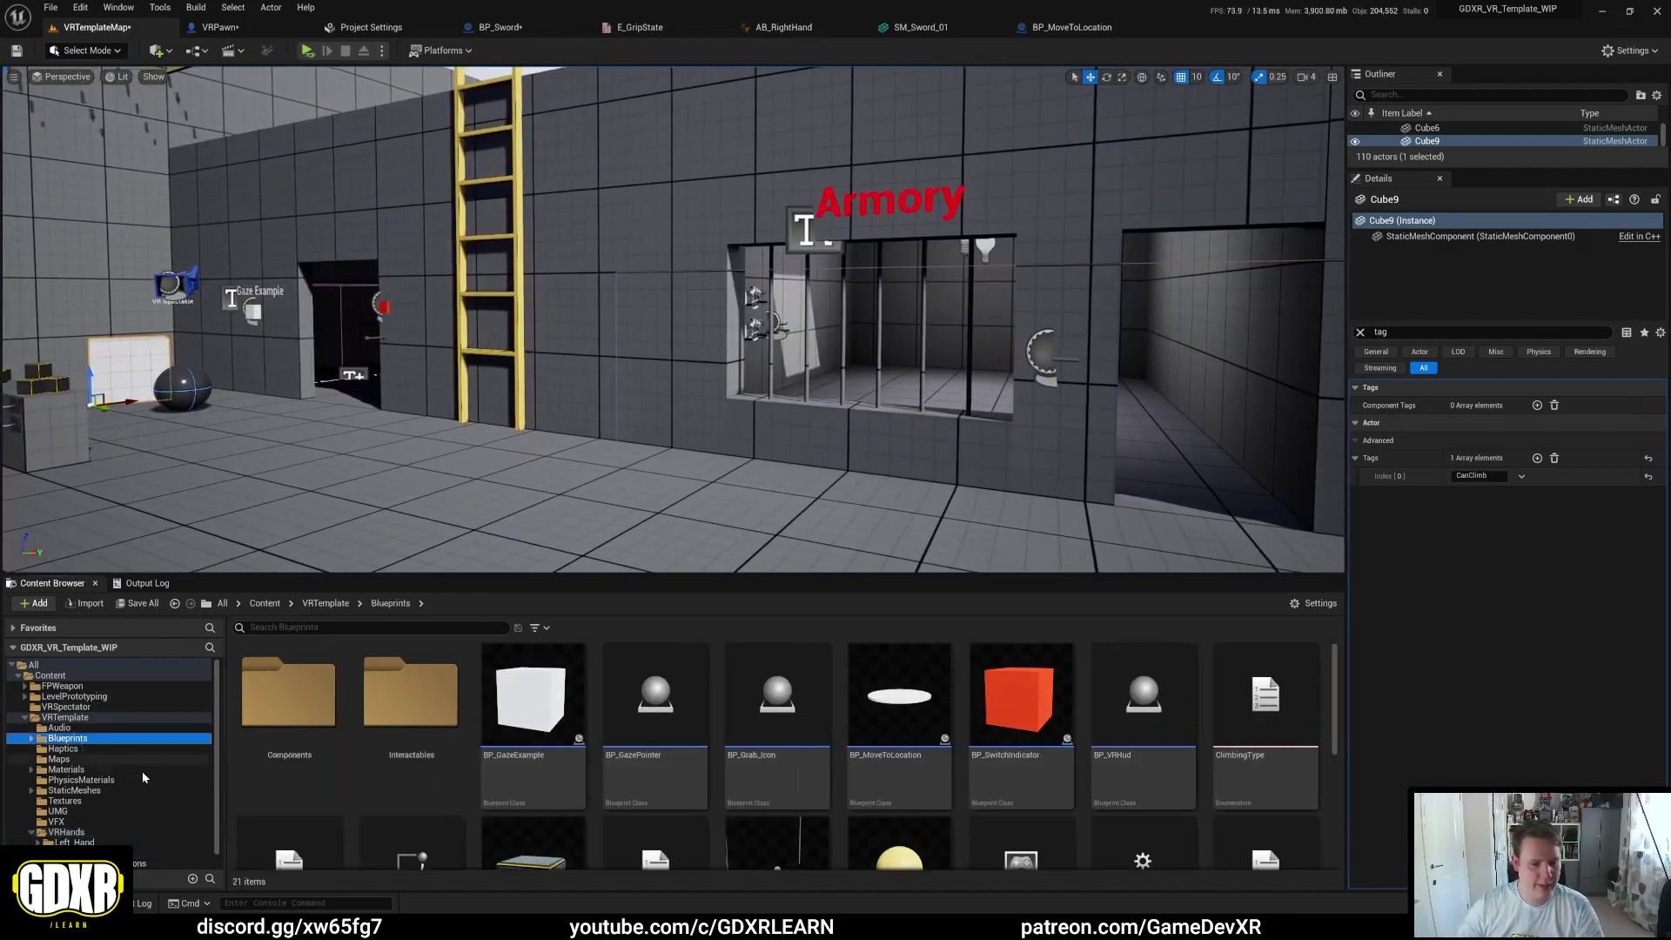
scroll(464, 790, "down", 2)
scroll(464, 790, "up", 2)
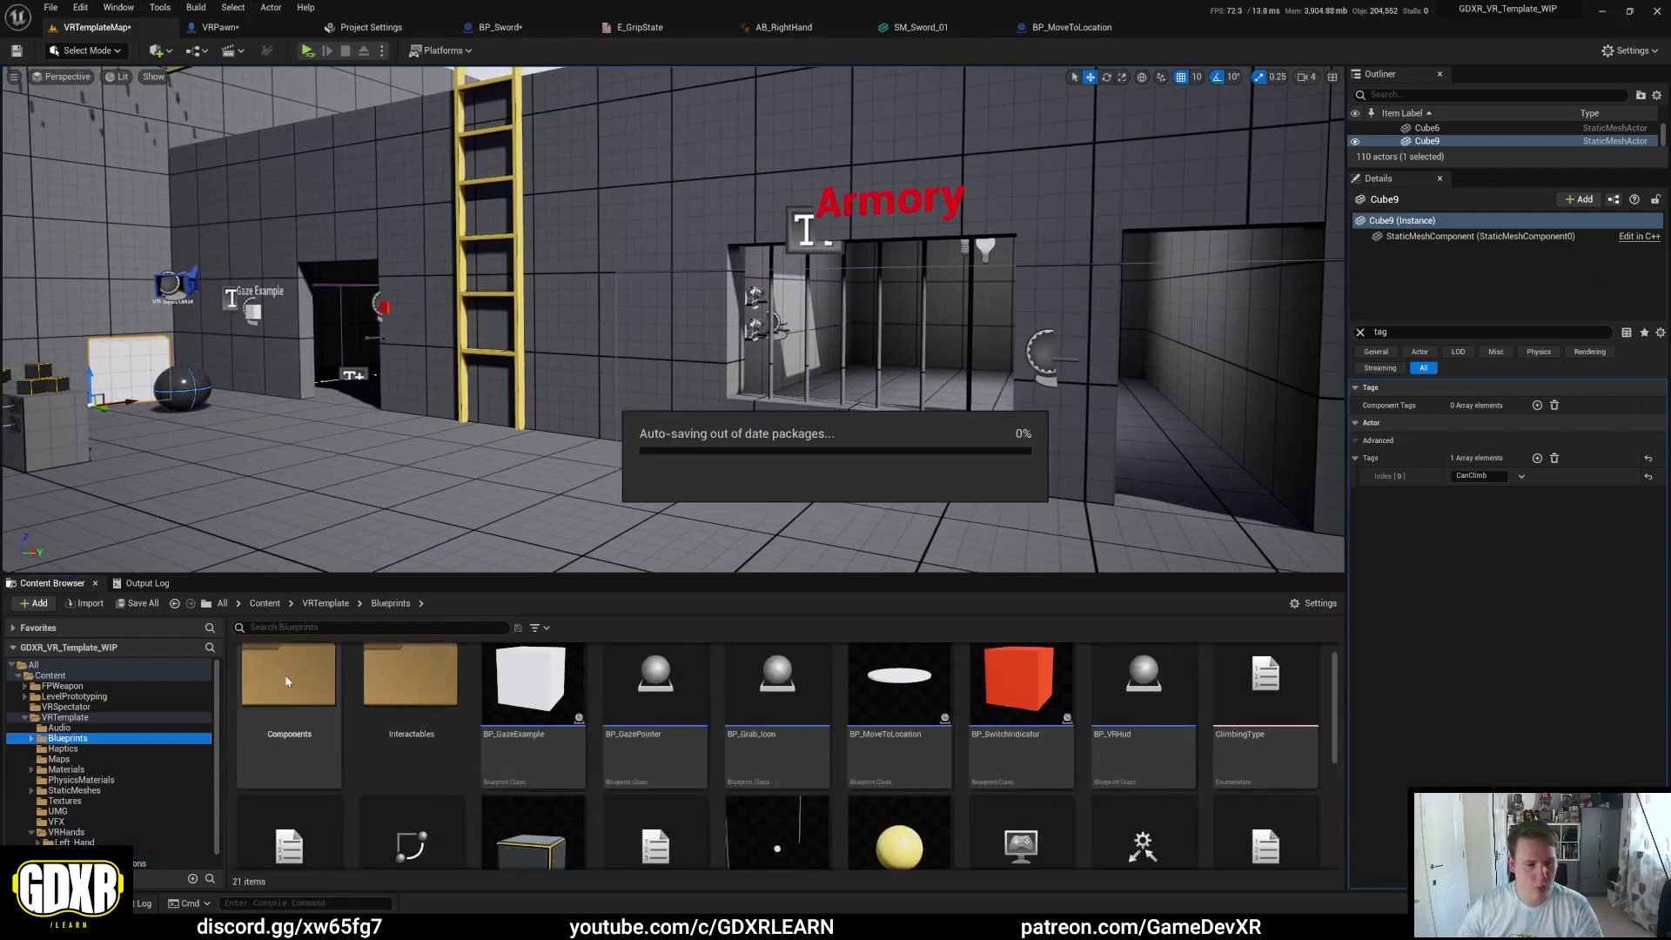
double_click(418, 740)
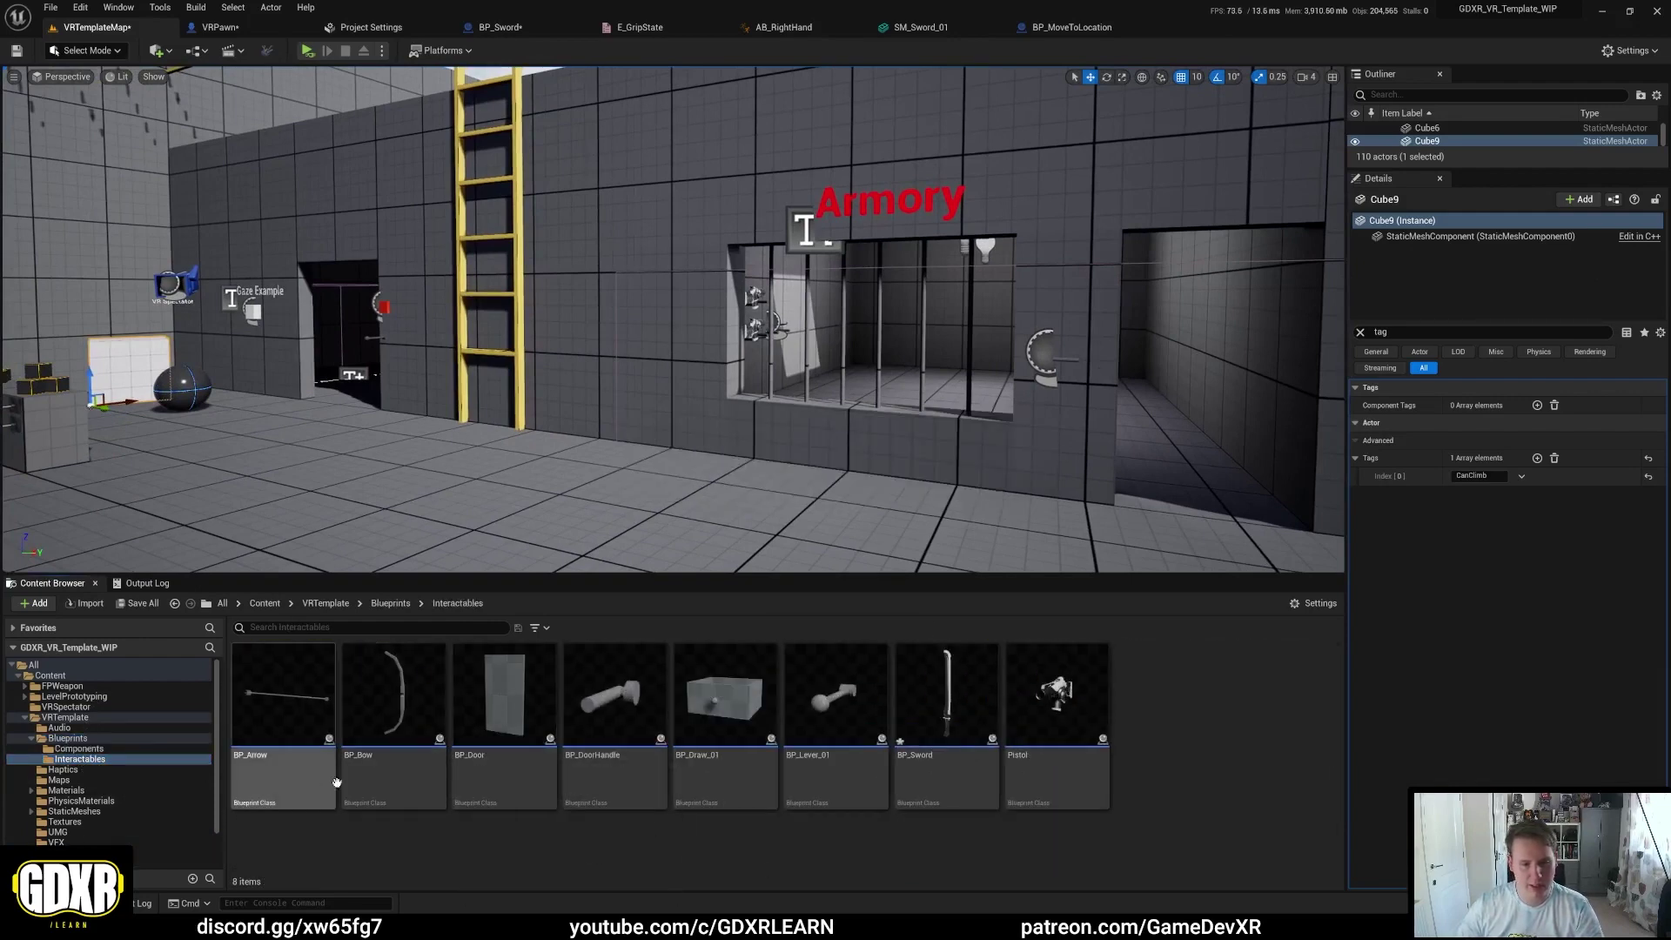
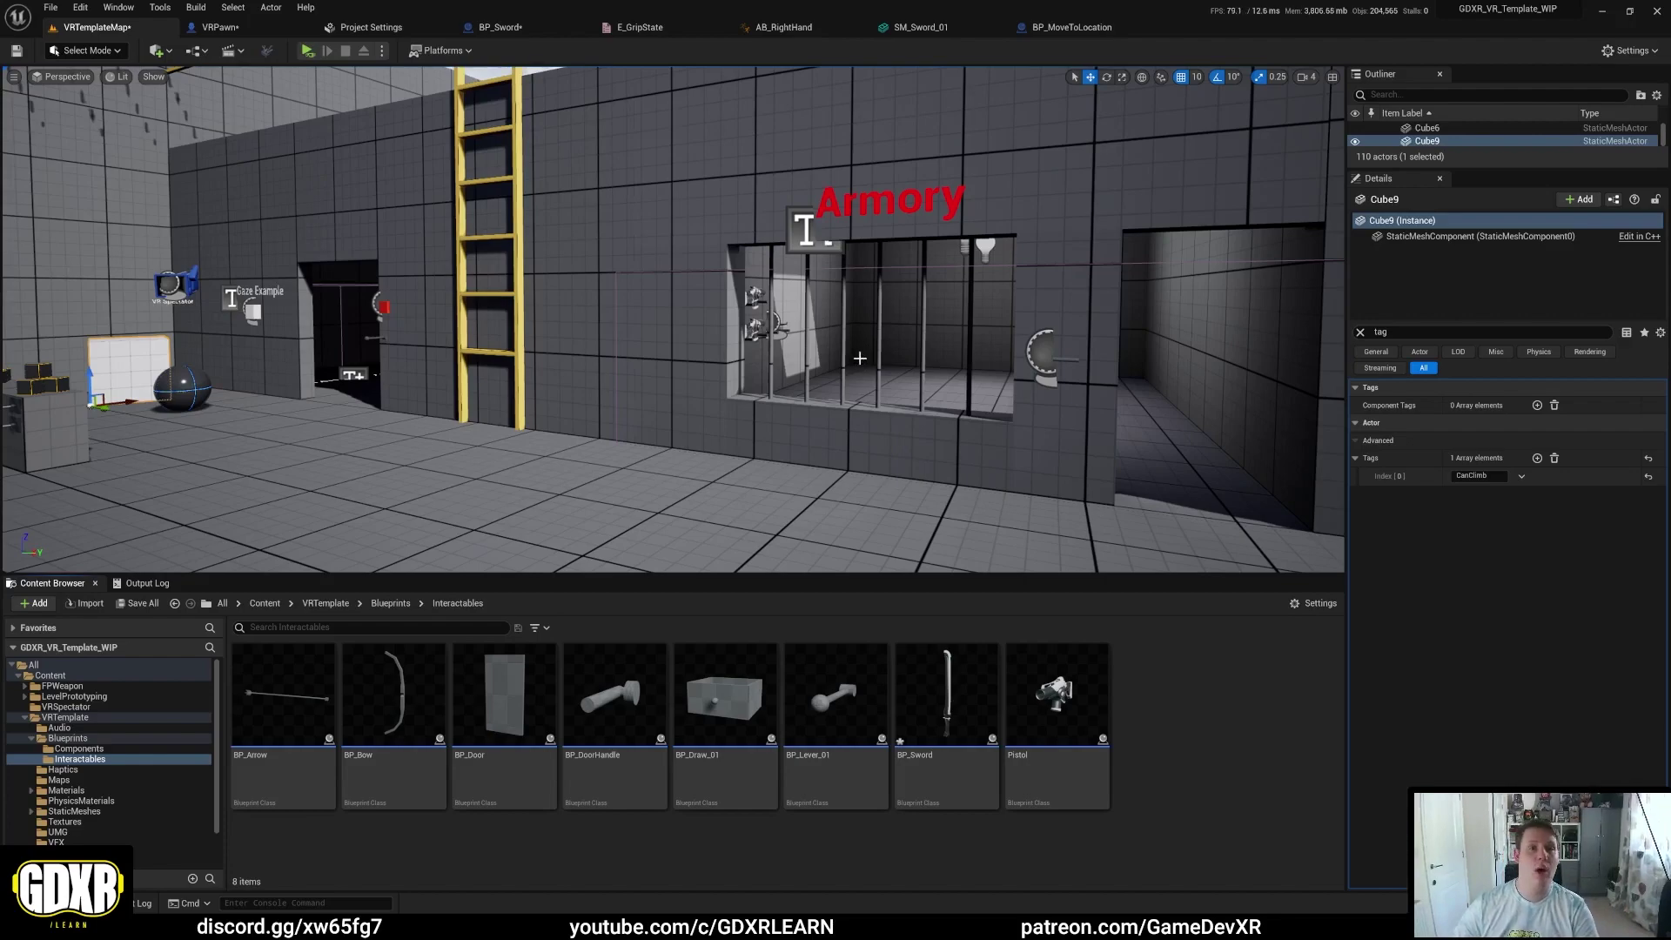
Step: Clear the "tag" filter from the Cube9 details in VRTemplateMap
key("s")
right_click_drag(928, 312, 763, 268)
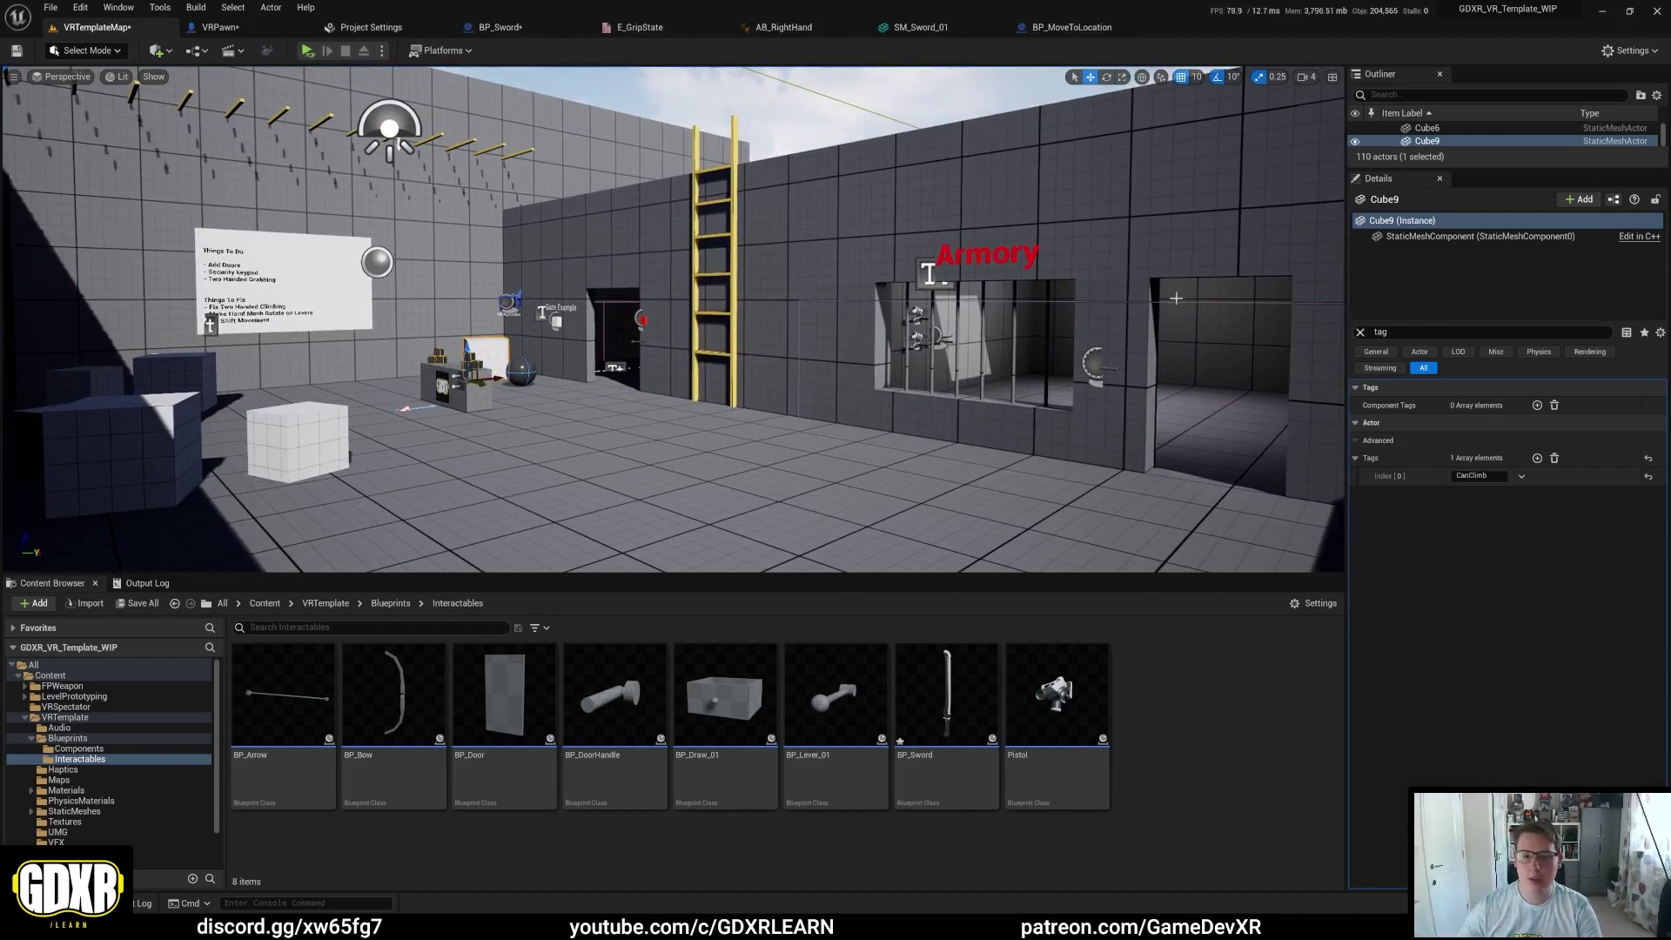
right_click_drag(1175, 299, 1179, 340)
right_click_drag(1035, 304, 1035, 285)
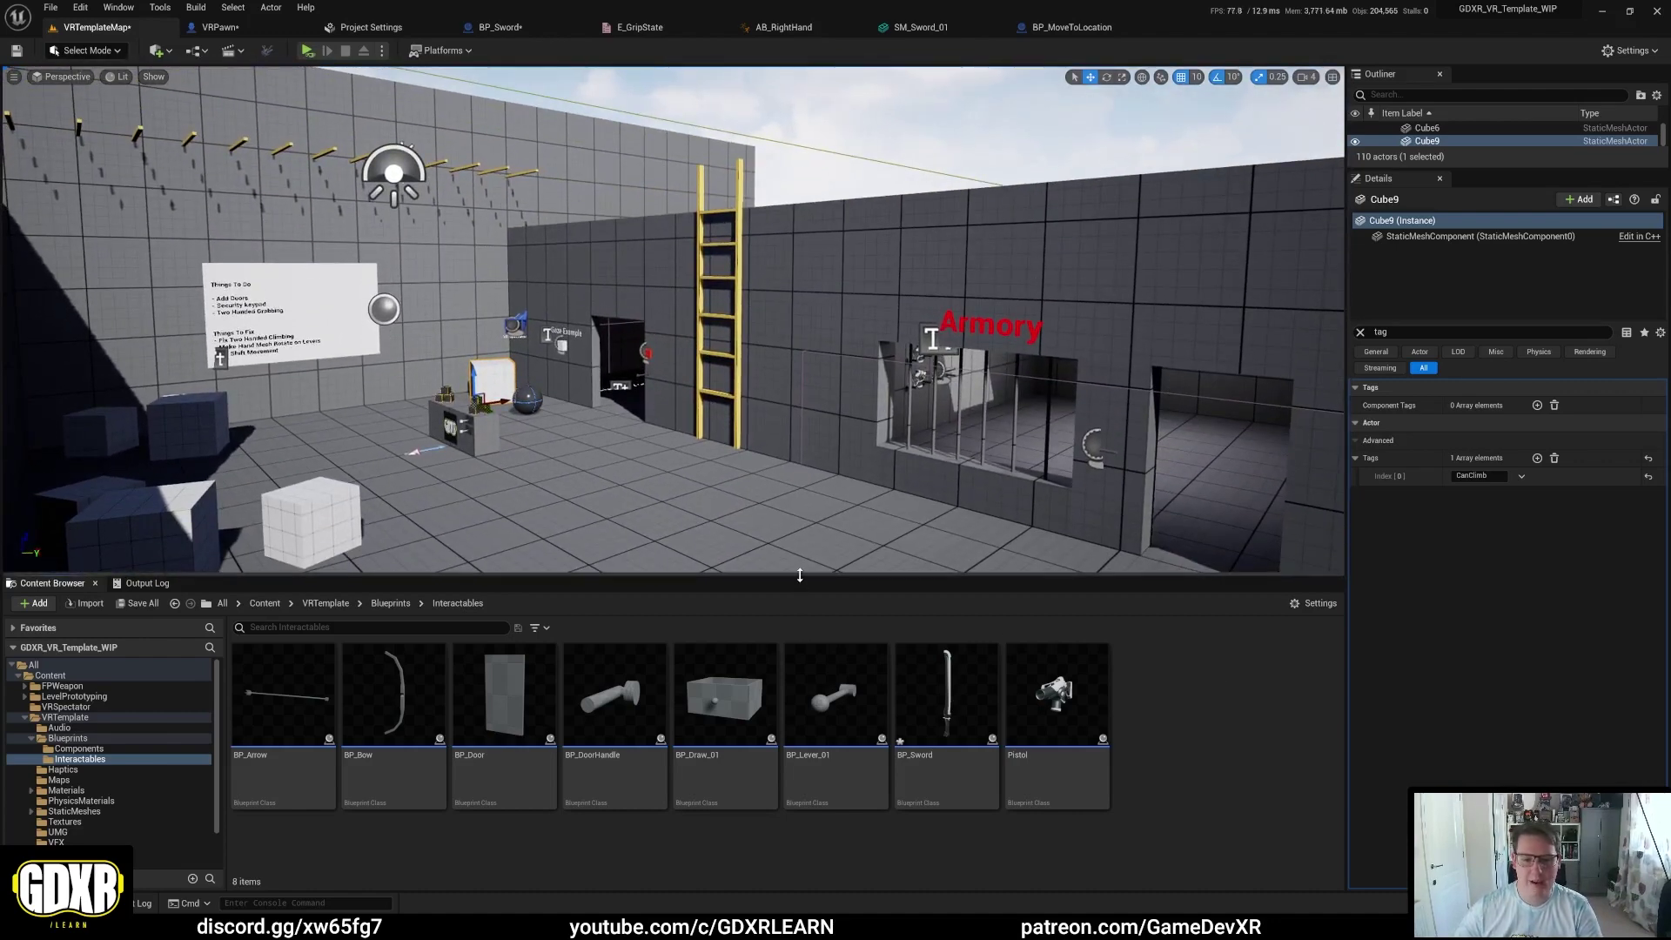
mouse_move(801, 577)
left_mouse_down()
mouse_move(808, 447)
mouse_move(823, 572)
left_mouse_up()
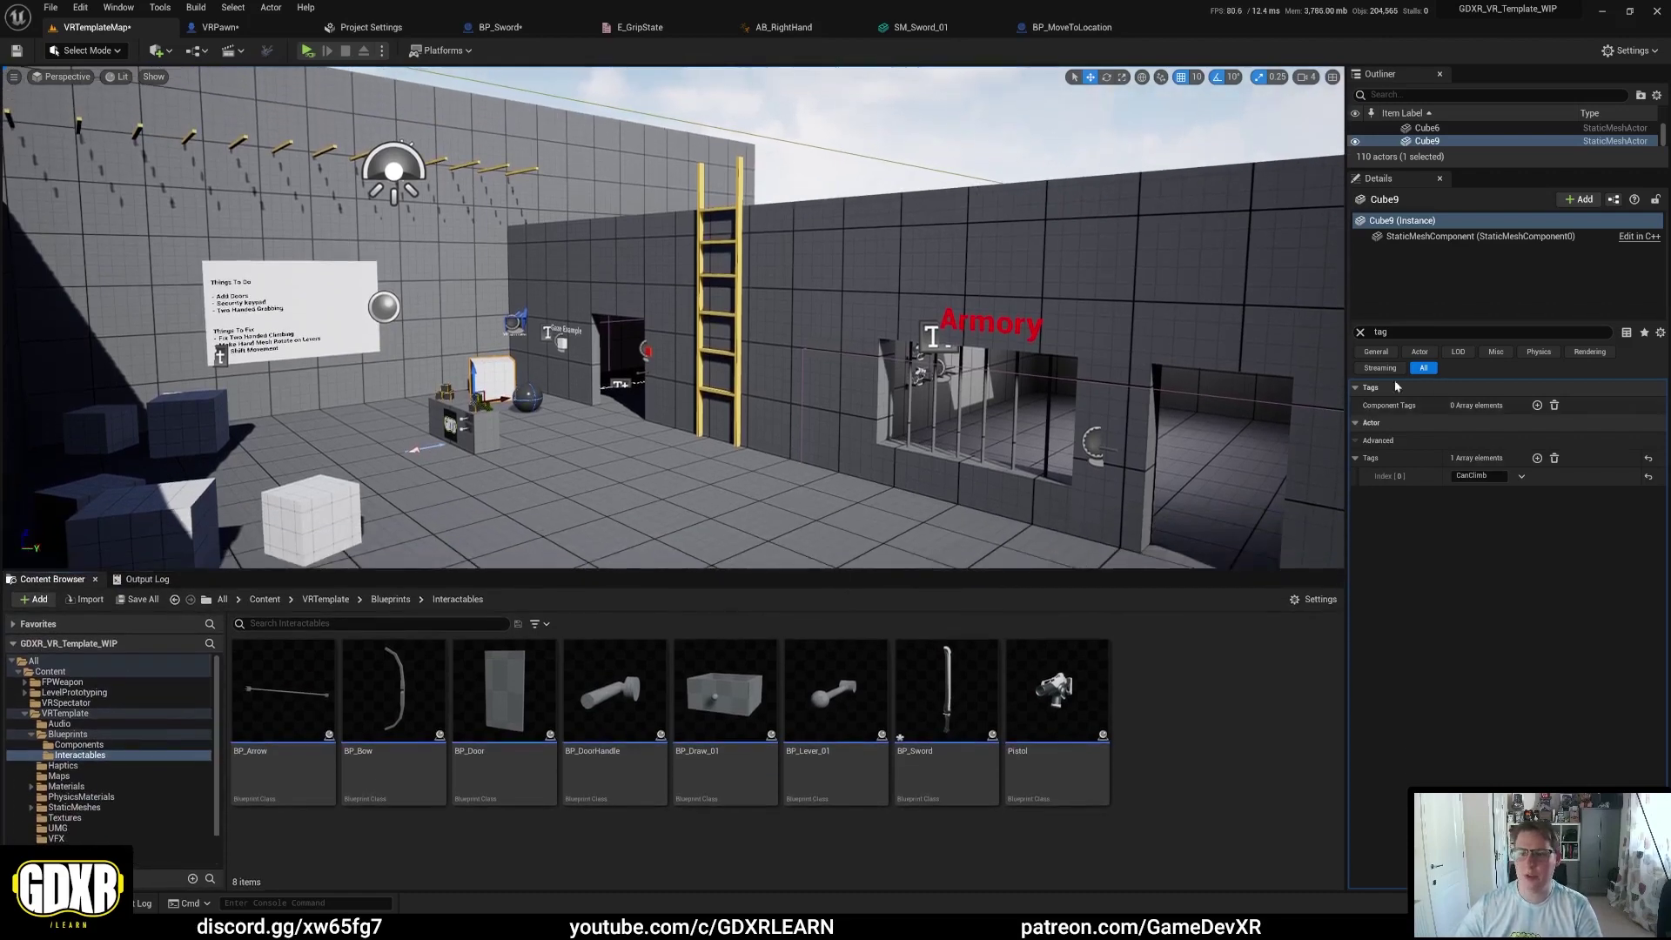
left_click(1361, 332)
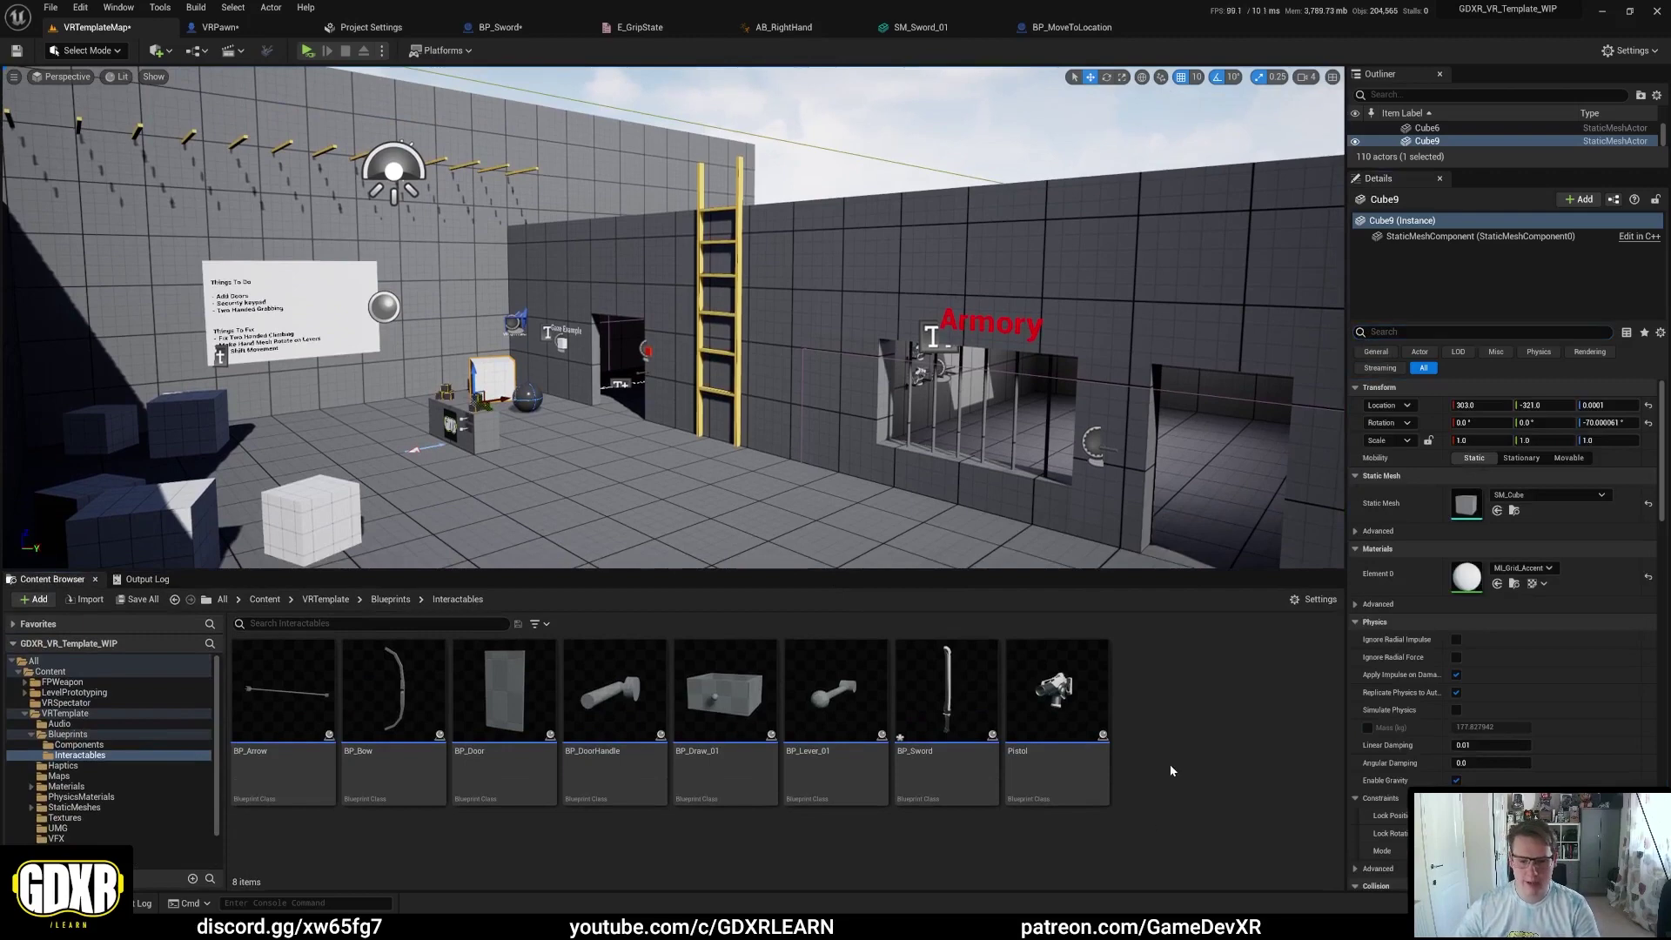
Step: Open the VRPawn blueprint from the VRTemplate Blueprints folder
left_click(68, 734)
scroll(838, 759, "down", 3)
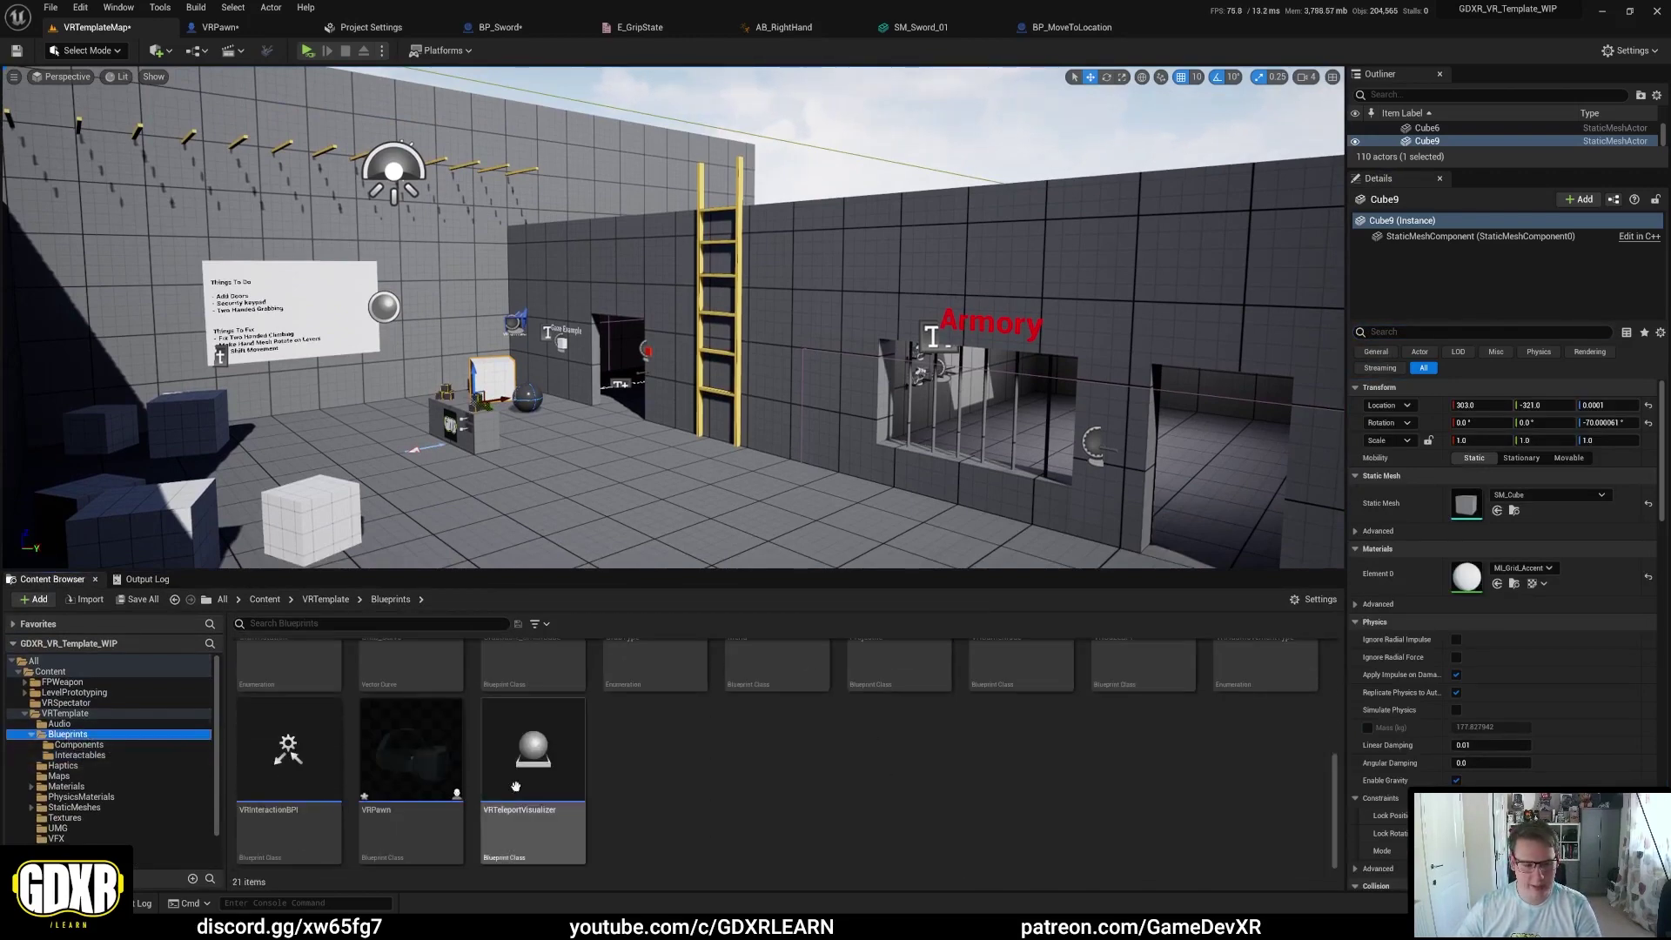
double_click(429, 776)
Step: Examine VRPawn's Begin Play chain, its two Set Timer by Function Name nodes and the Set Hands Based On Target Platform group
scroll(1001, 404, "down", 3)
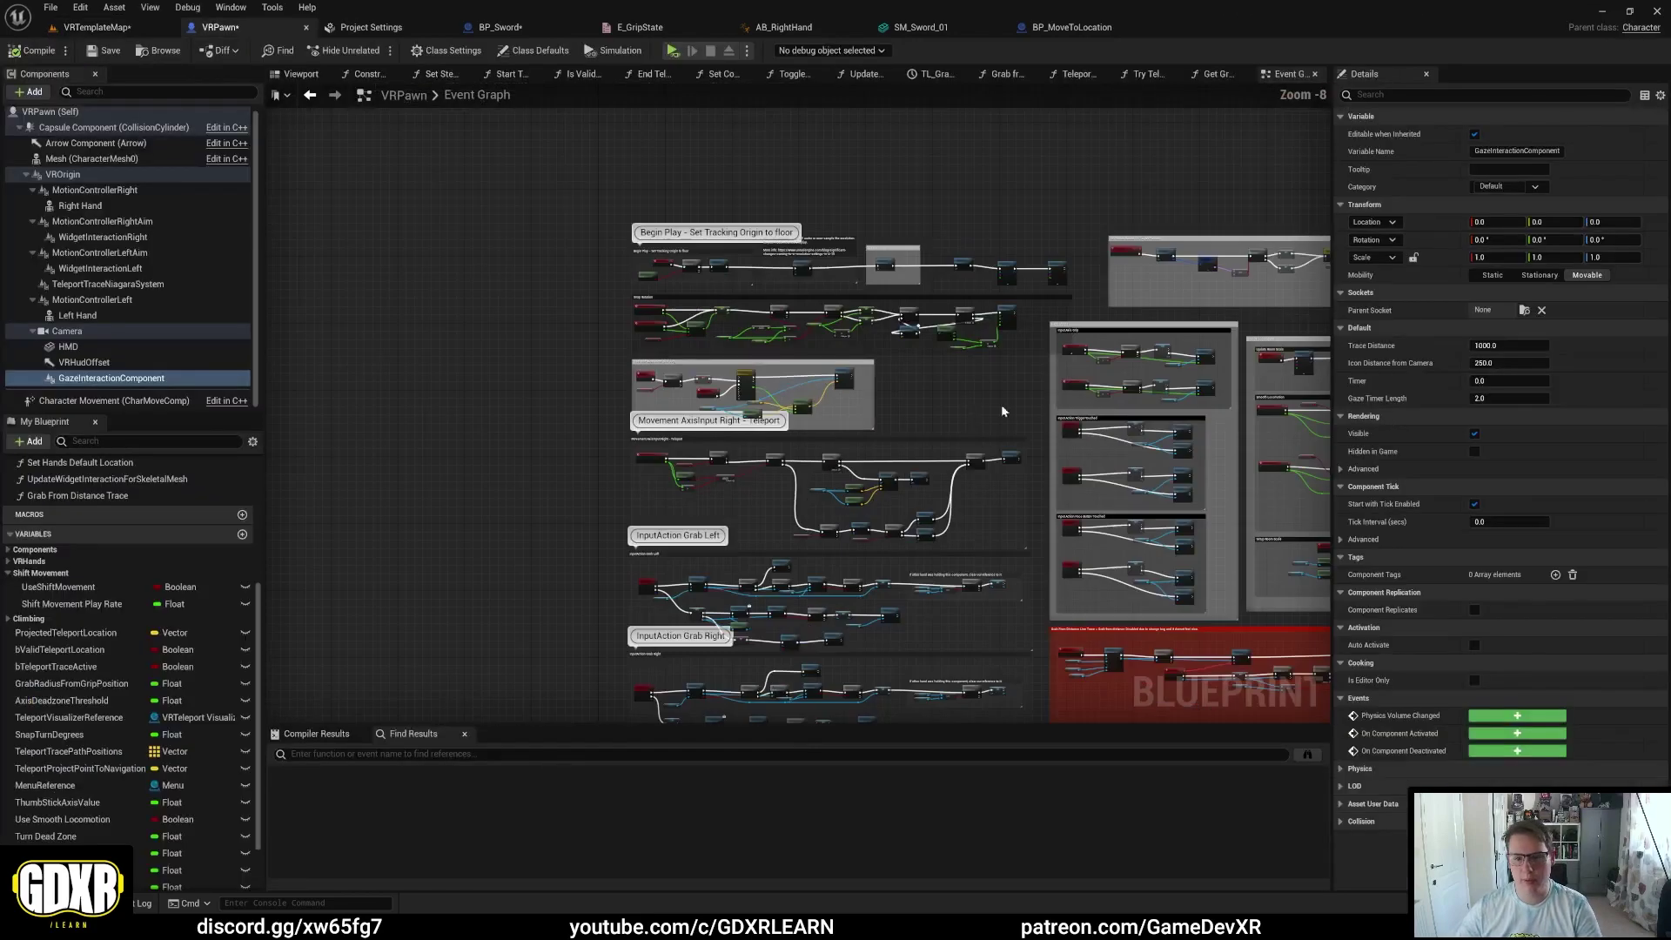
scroll(830, 281, "up", 2)
scroll(830, 281, "up", 4)
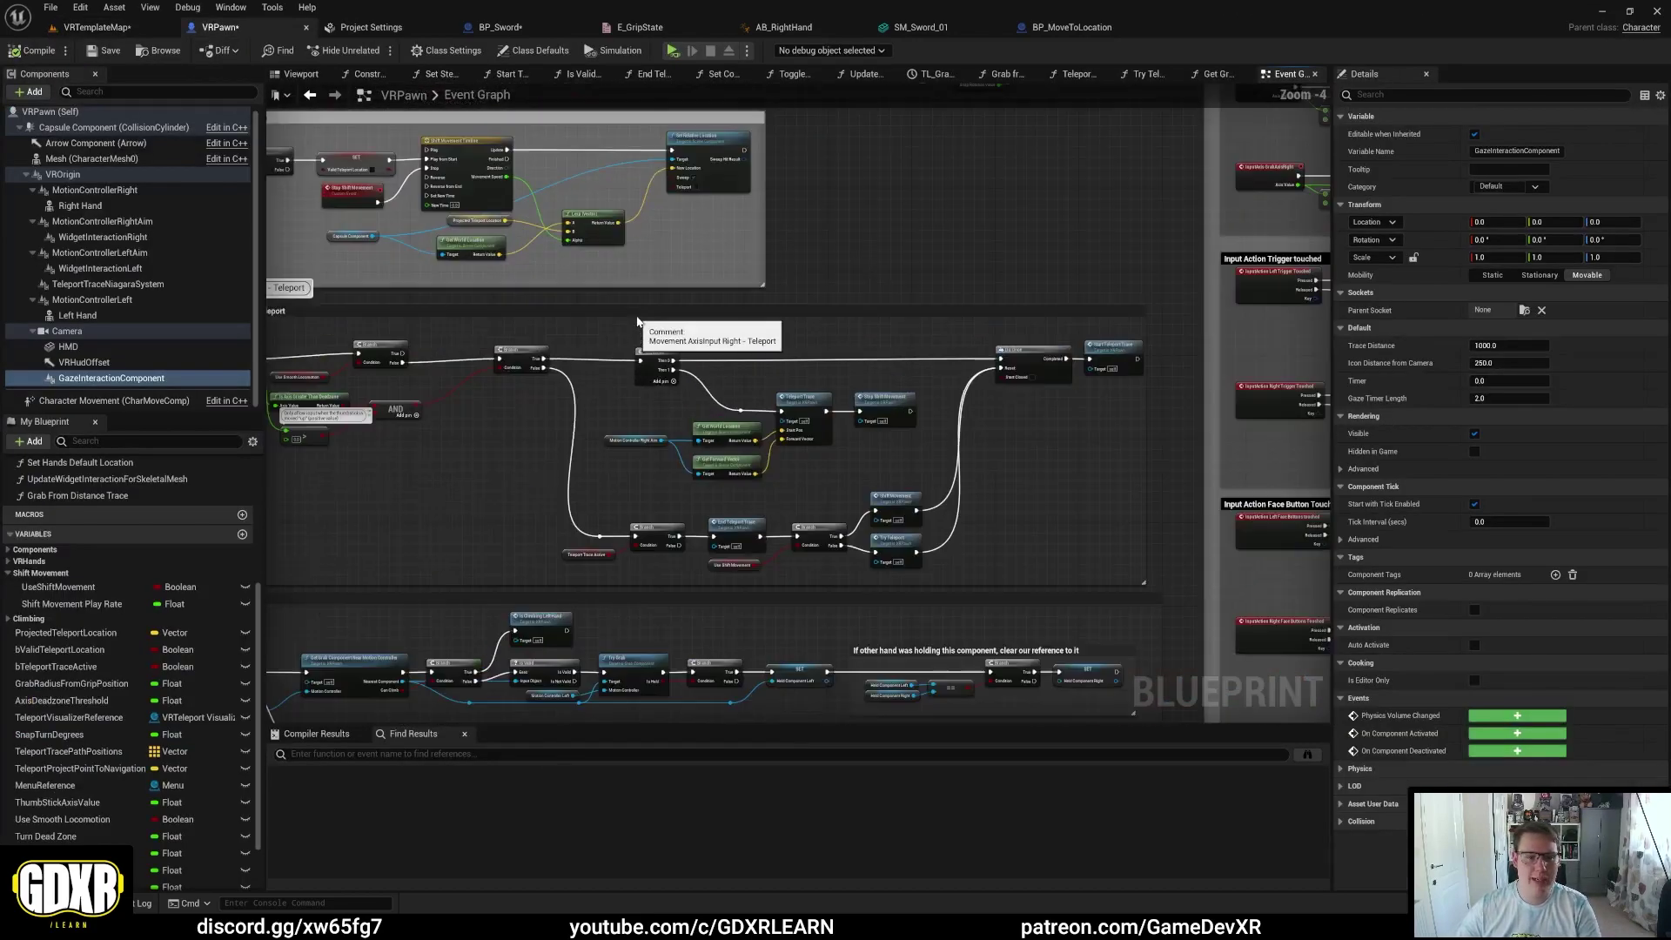
right_click_drag(824, 246, 585, 646)
scroll(641, 587, "up", 2)
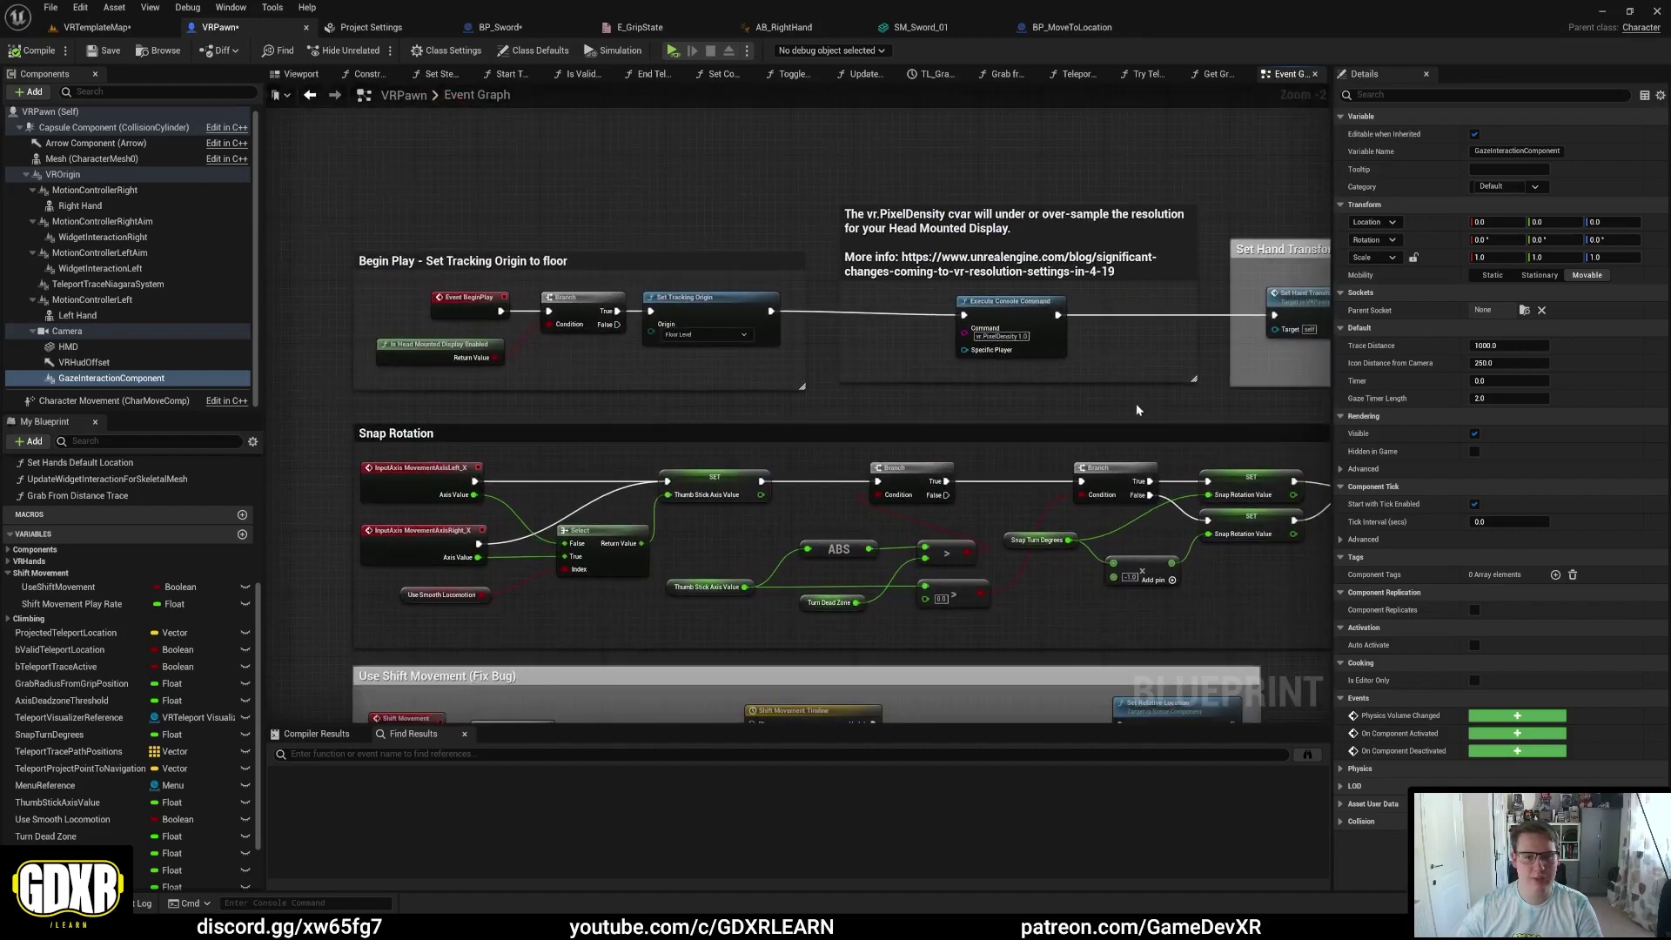
right_click_drag(1136, 404, 267, 359)
right_click_drag(938, 302, 850, 292)
left_click_drag(766, 253, 502, 247)
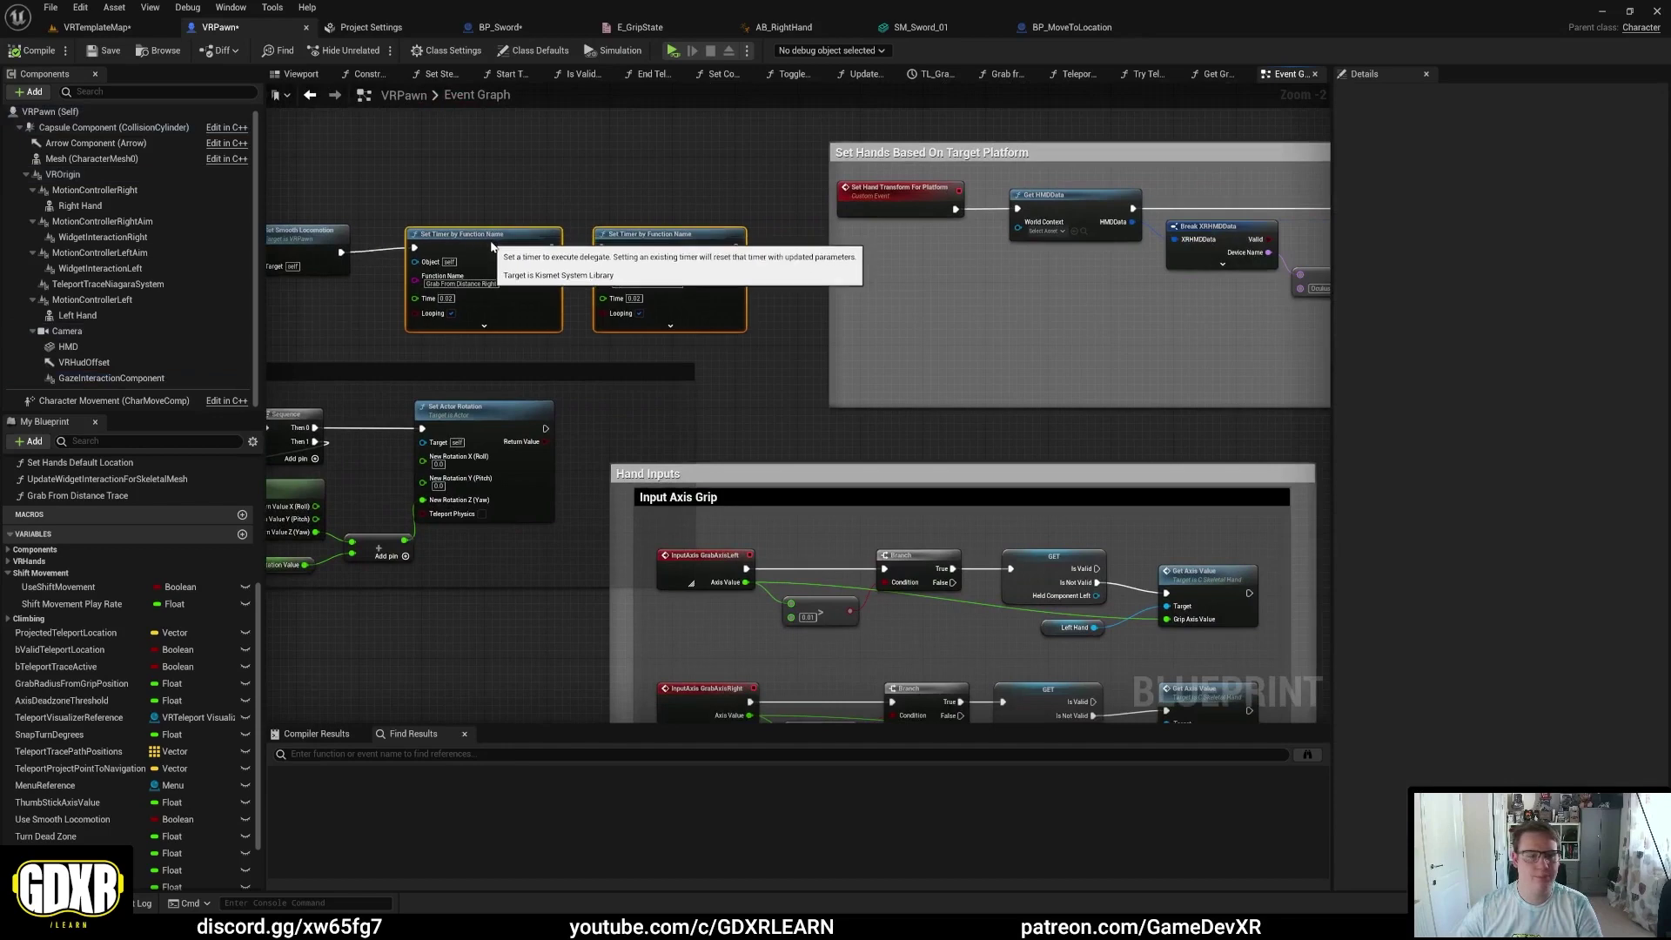
right_click_drag(765, 217, 585, 168)
scroll(586, 168, "down", 1)
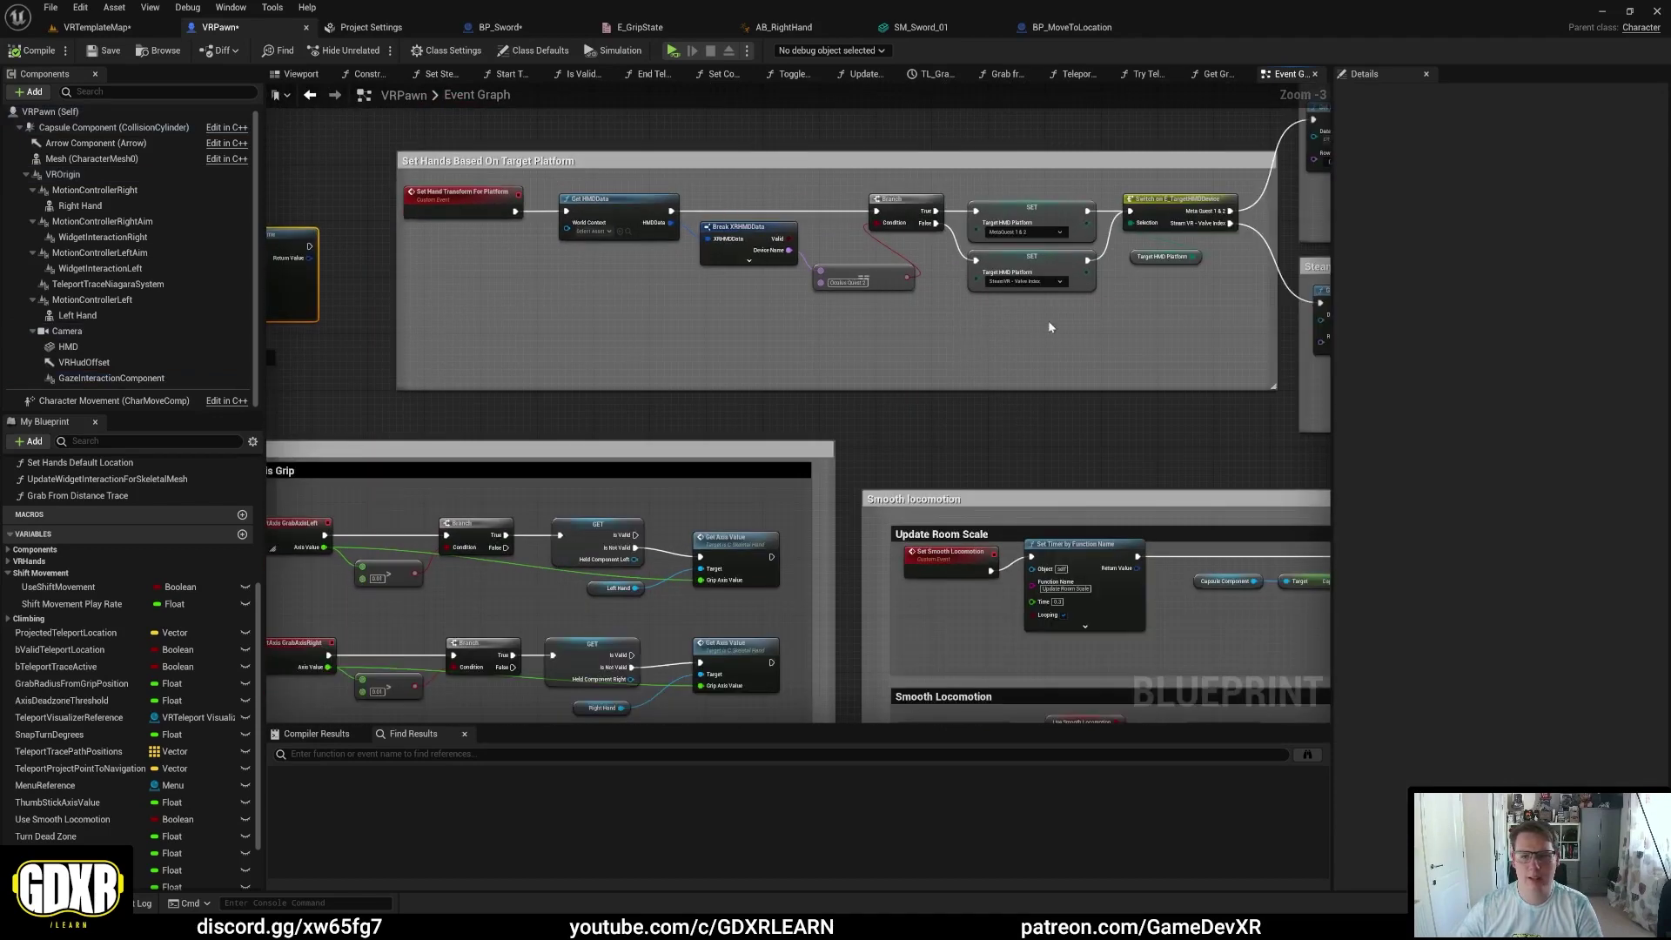
Step: Survey the smooth locomotion, red distance-grab and lower comment groups in VRPawn's event graph
right_click_drag(301, 460, 507, 236)
scroll(507, 236, "down", 5)
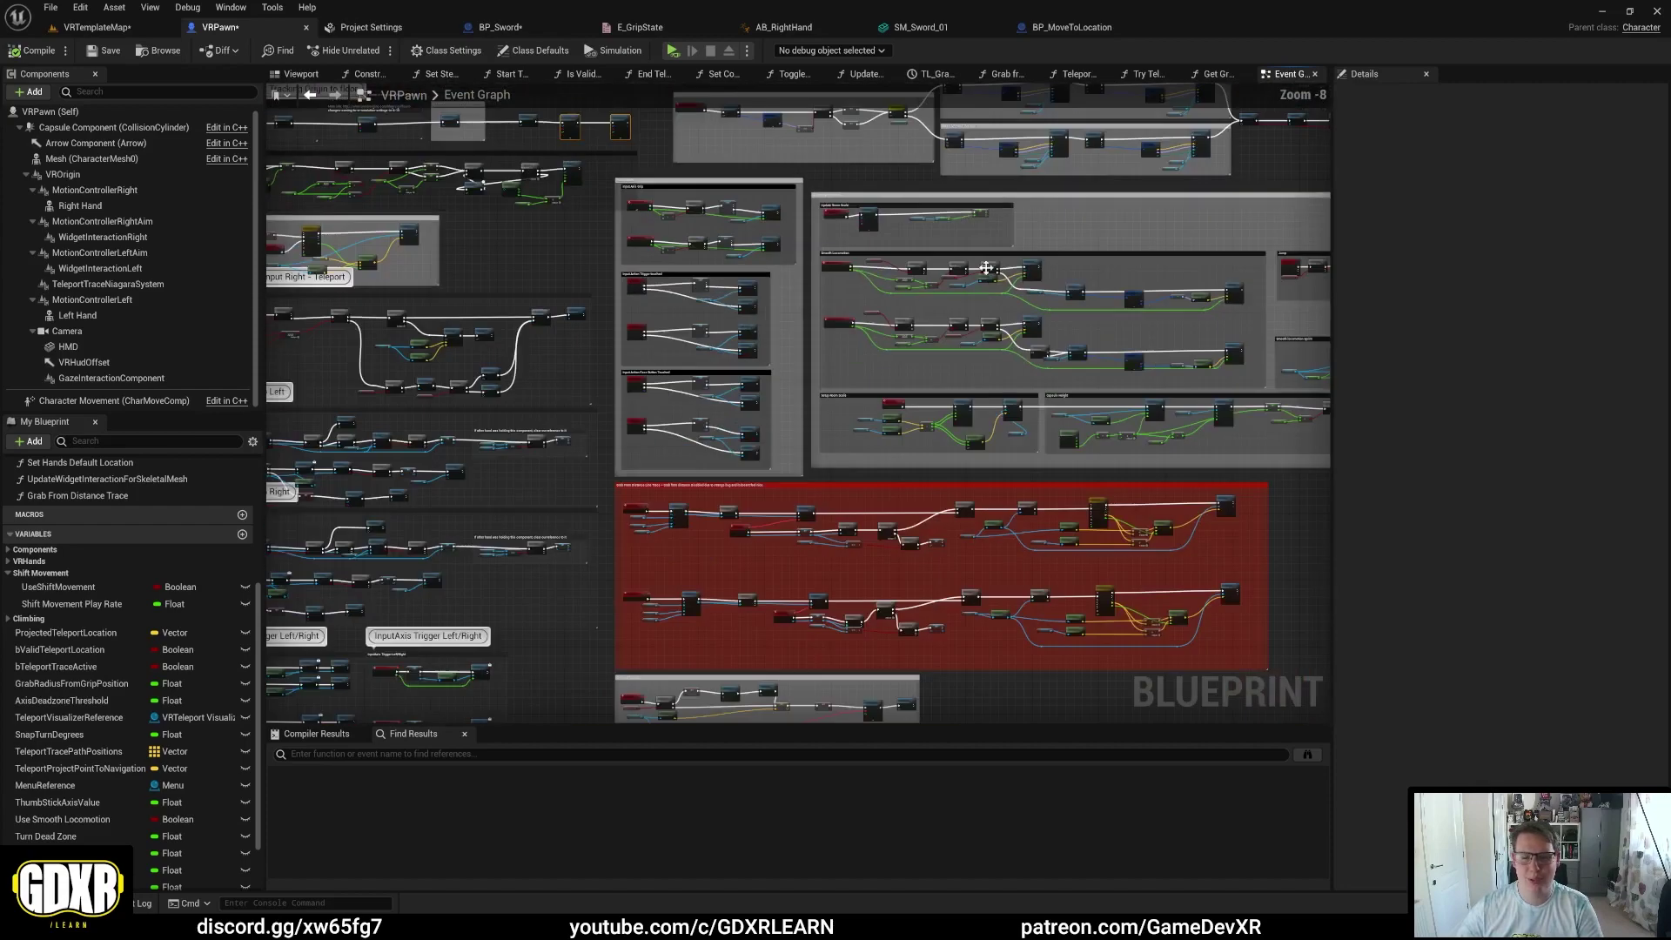
right_click_drag(987, 268, 535, 261)
scroll(534, 404, "up", 7)
right_click_drag(535, 409, 610, 105)
scroll(781, 481, "down", 4)
right_click_drag(780, 481, 804, 534)
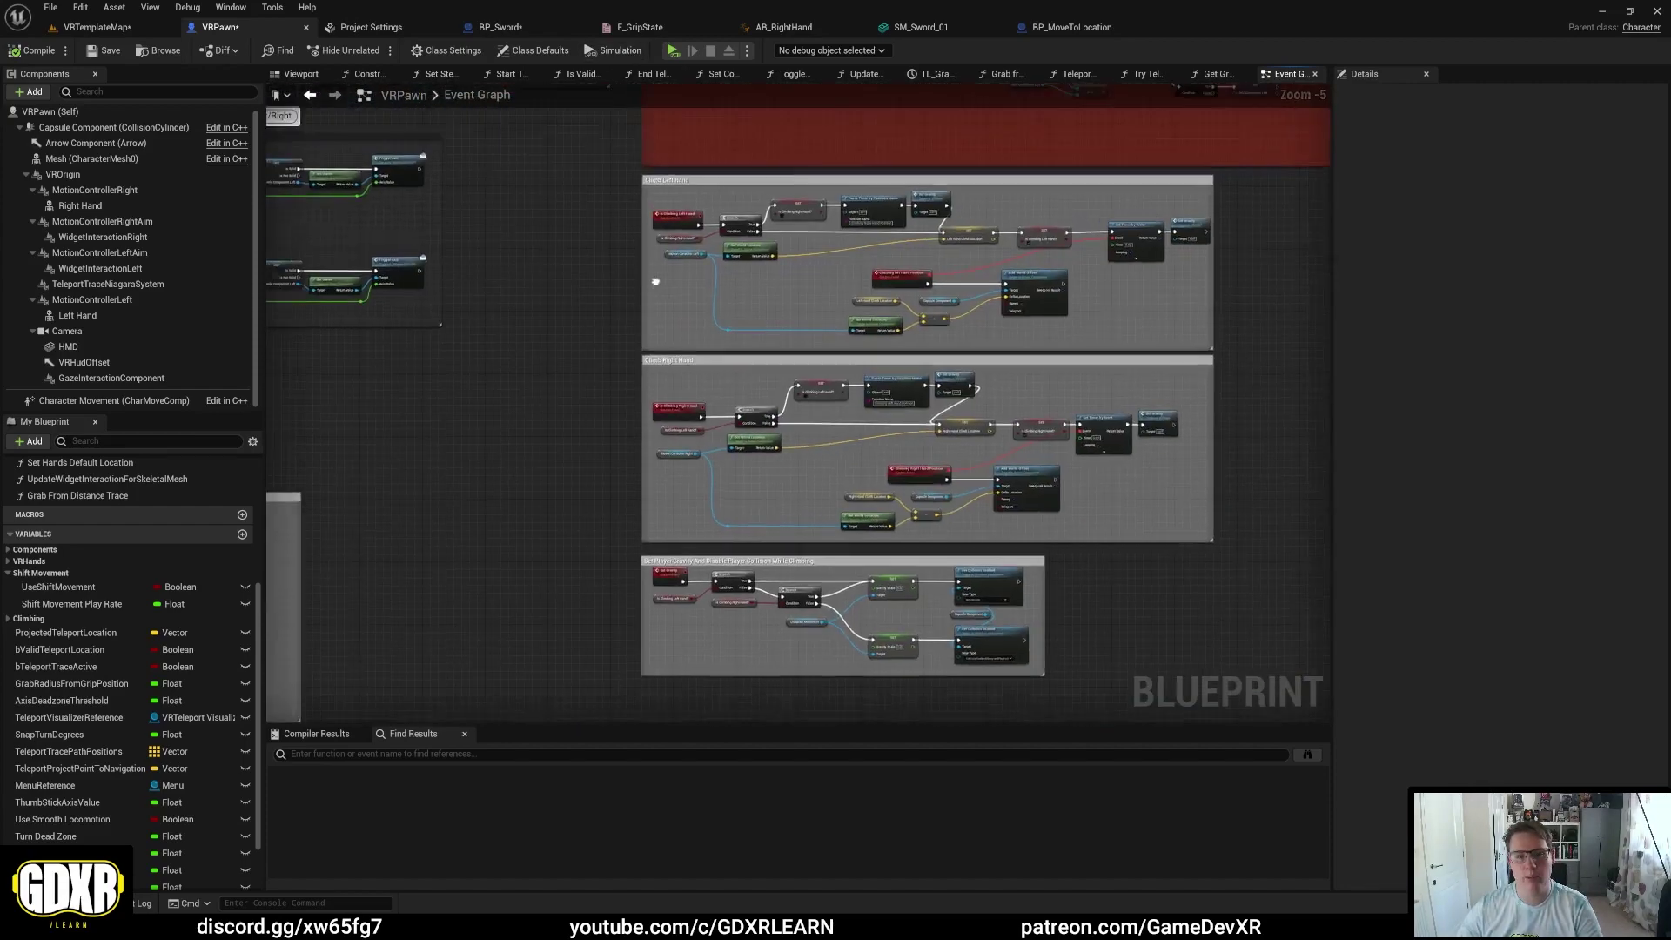
scroll(697, 361, "down", 3)
right_click_drag(700, 368, 784, 707)
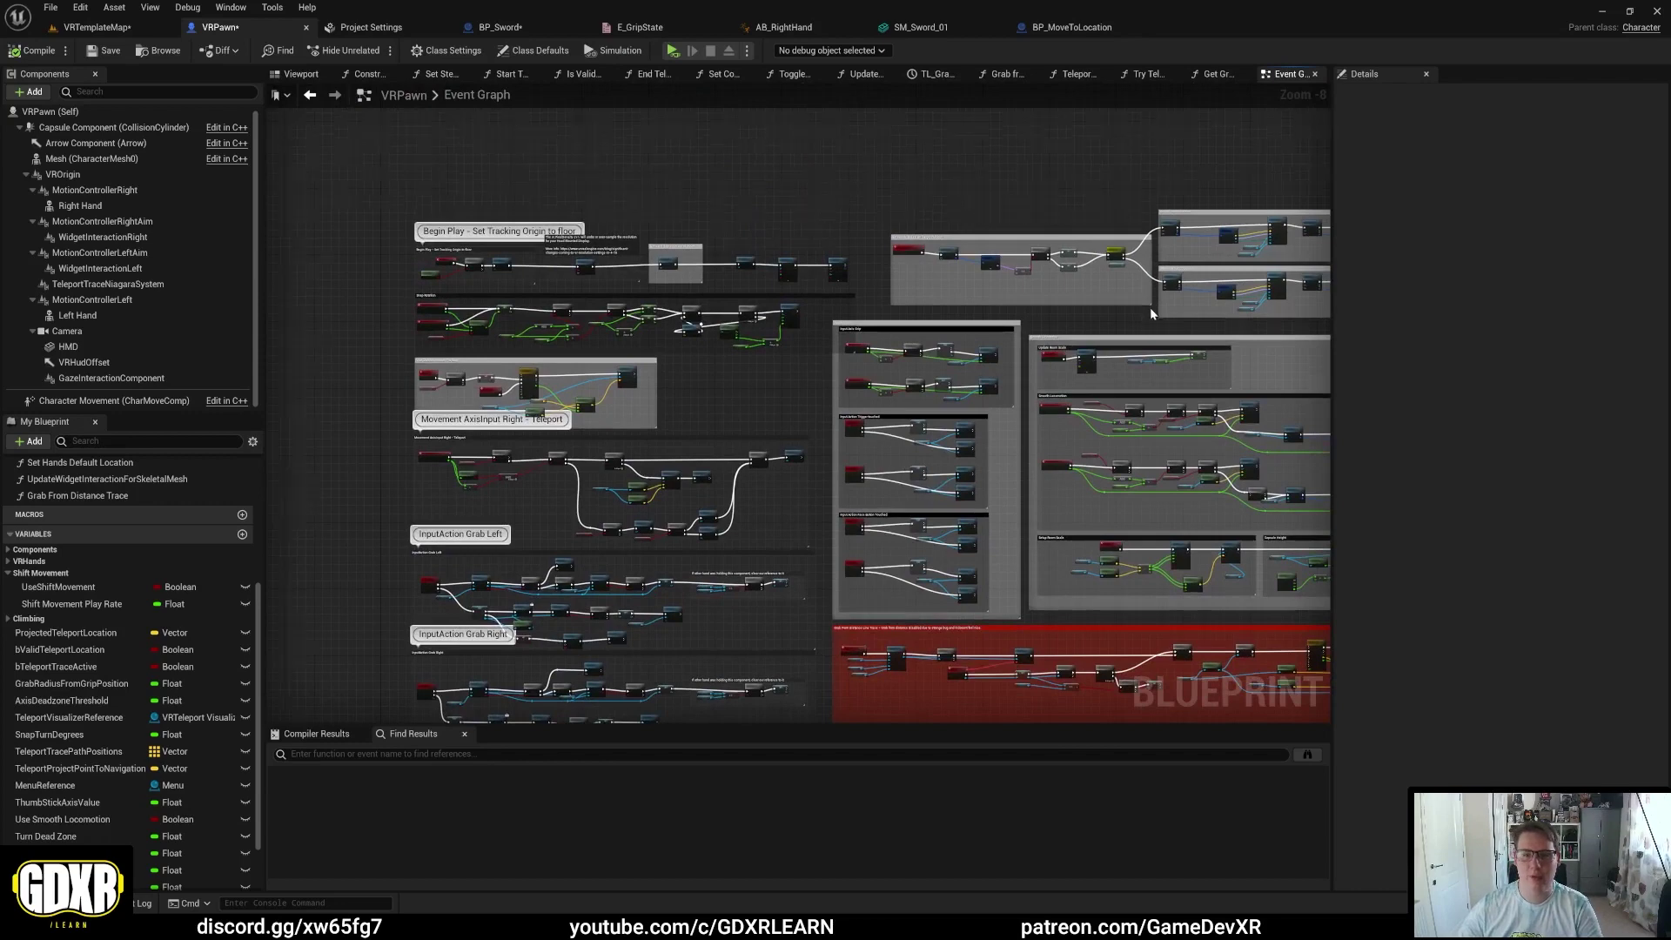
Step: Review the Set Hands Based On Target Platform logic and the InputAction grab and trigger sections in VRPawn's event graph
scroll(1097, 300, "up", 6)
right_click_drag(1084, 283, 1151, 449)
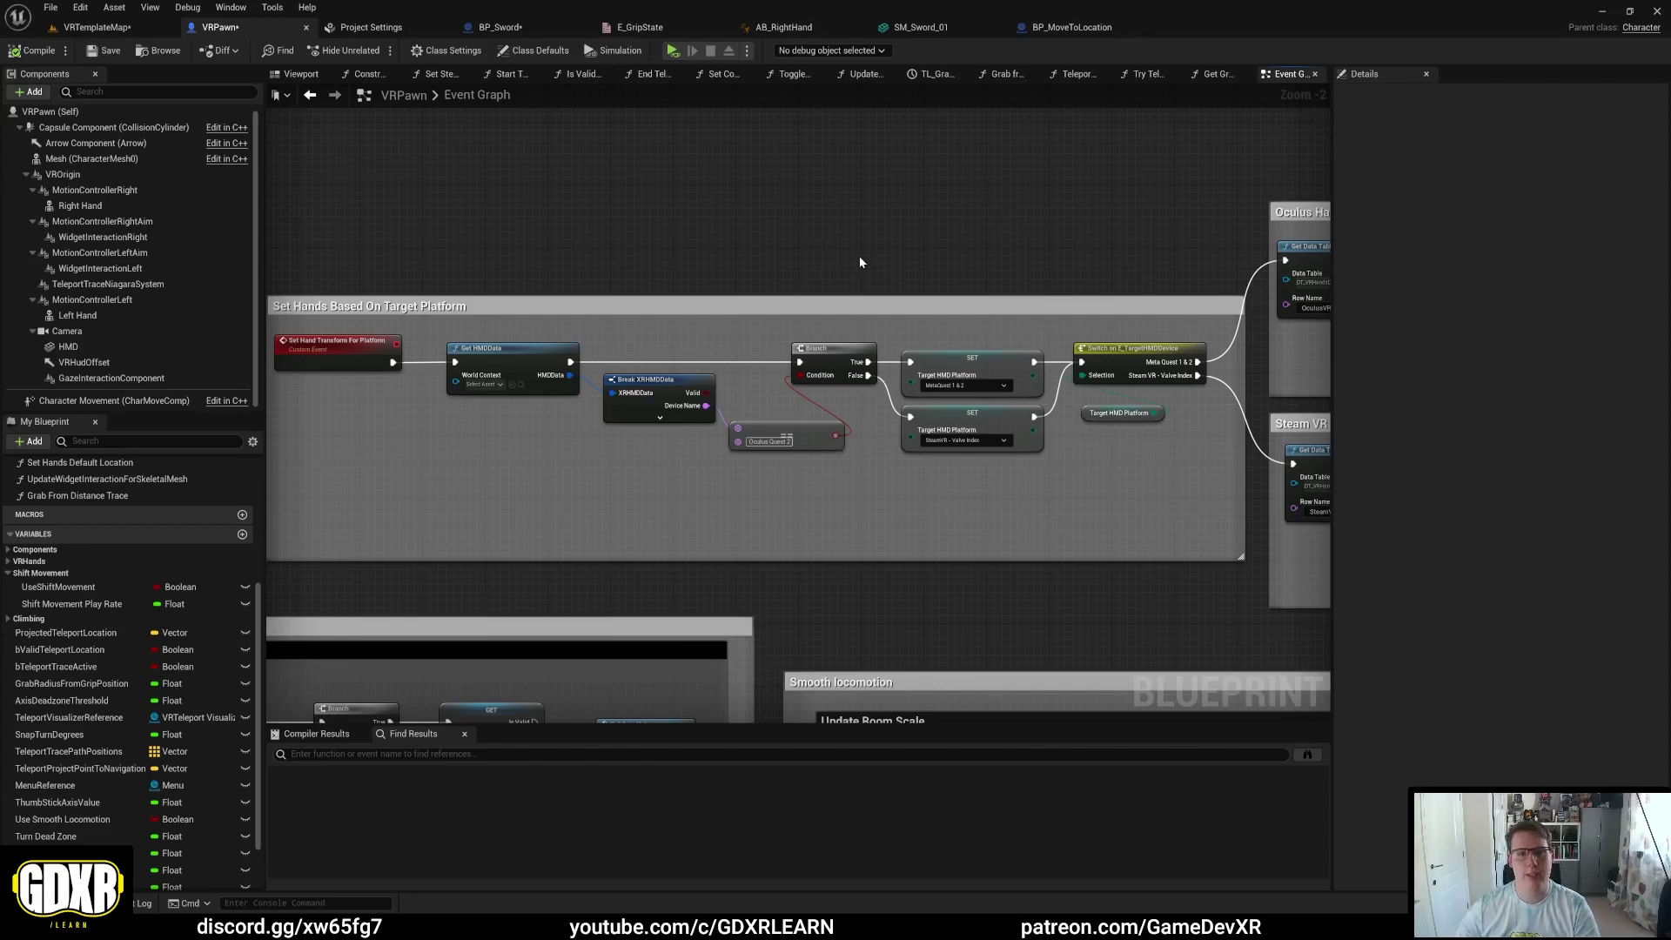
scroll(874, 253, "down", 4)
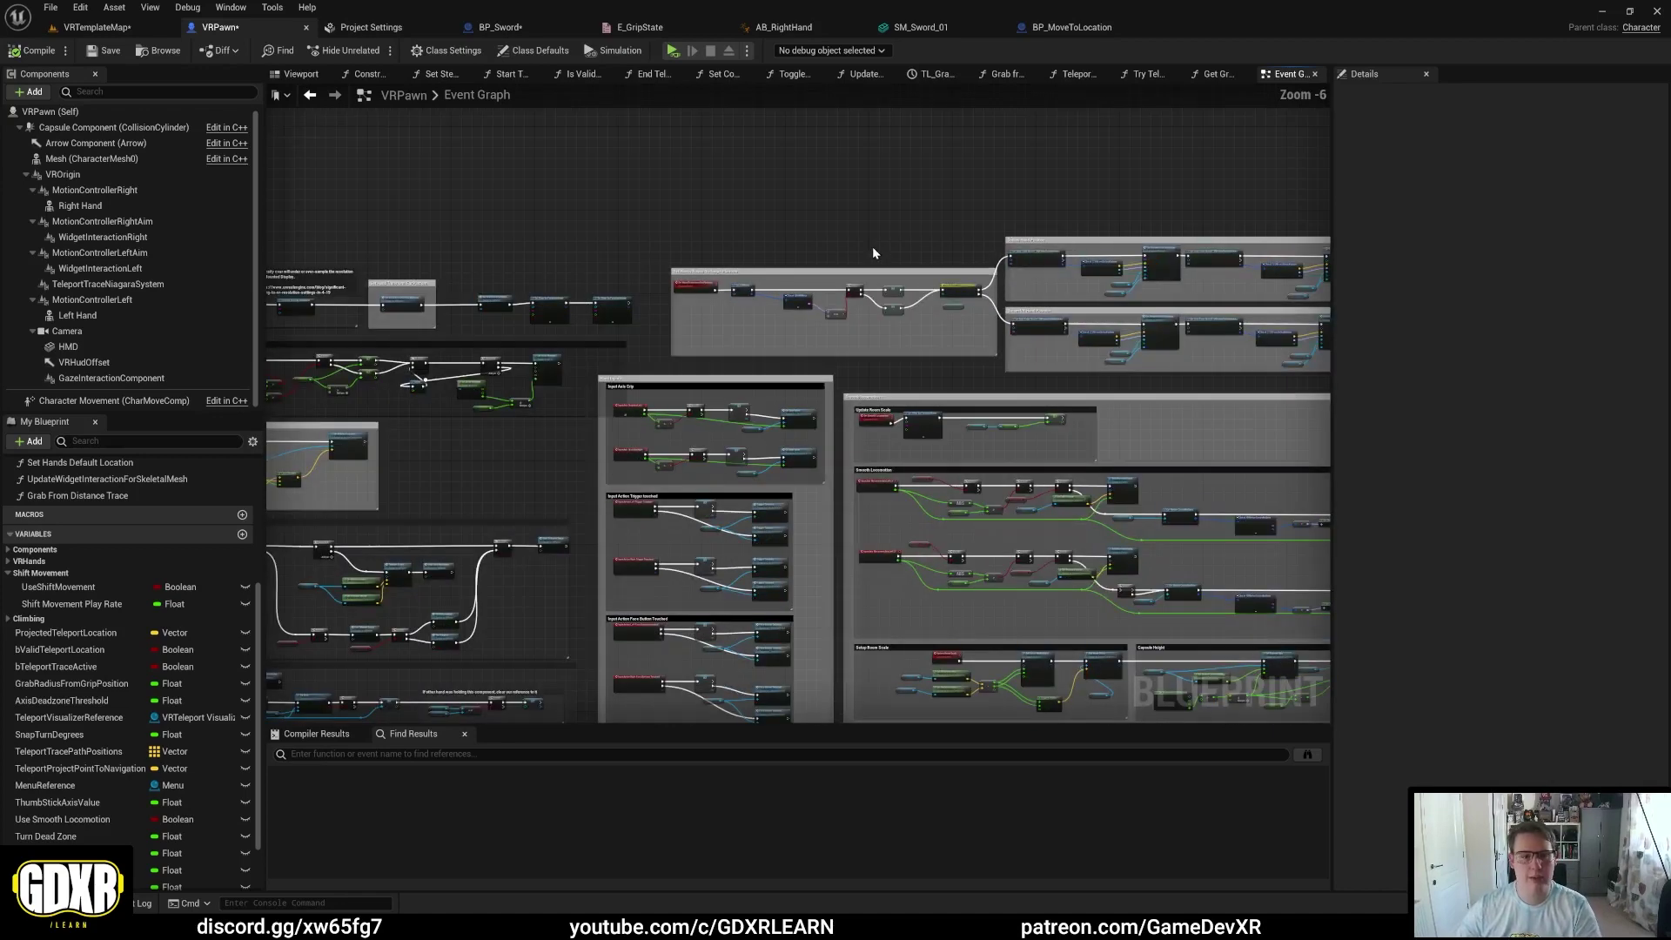
right_click_drag(872, 248, 968, 81)
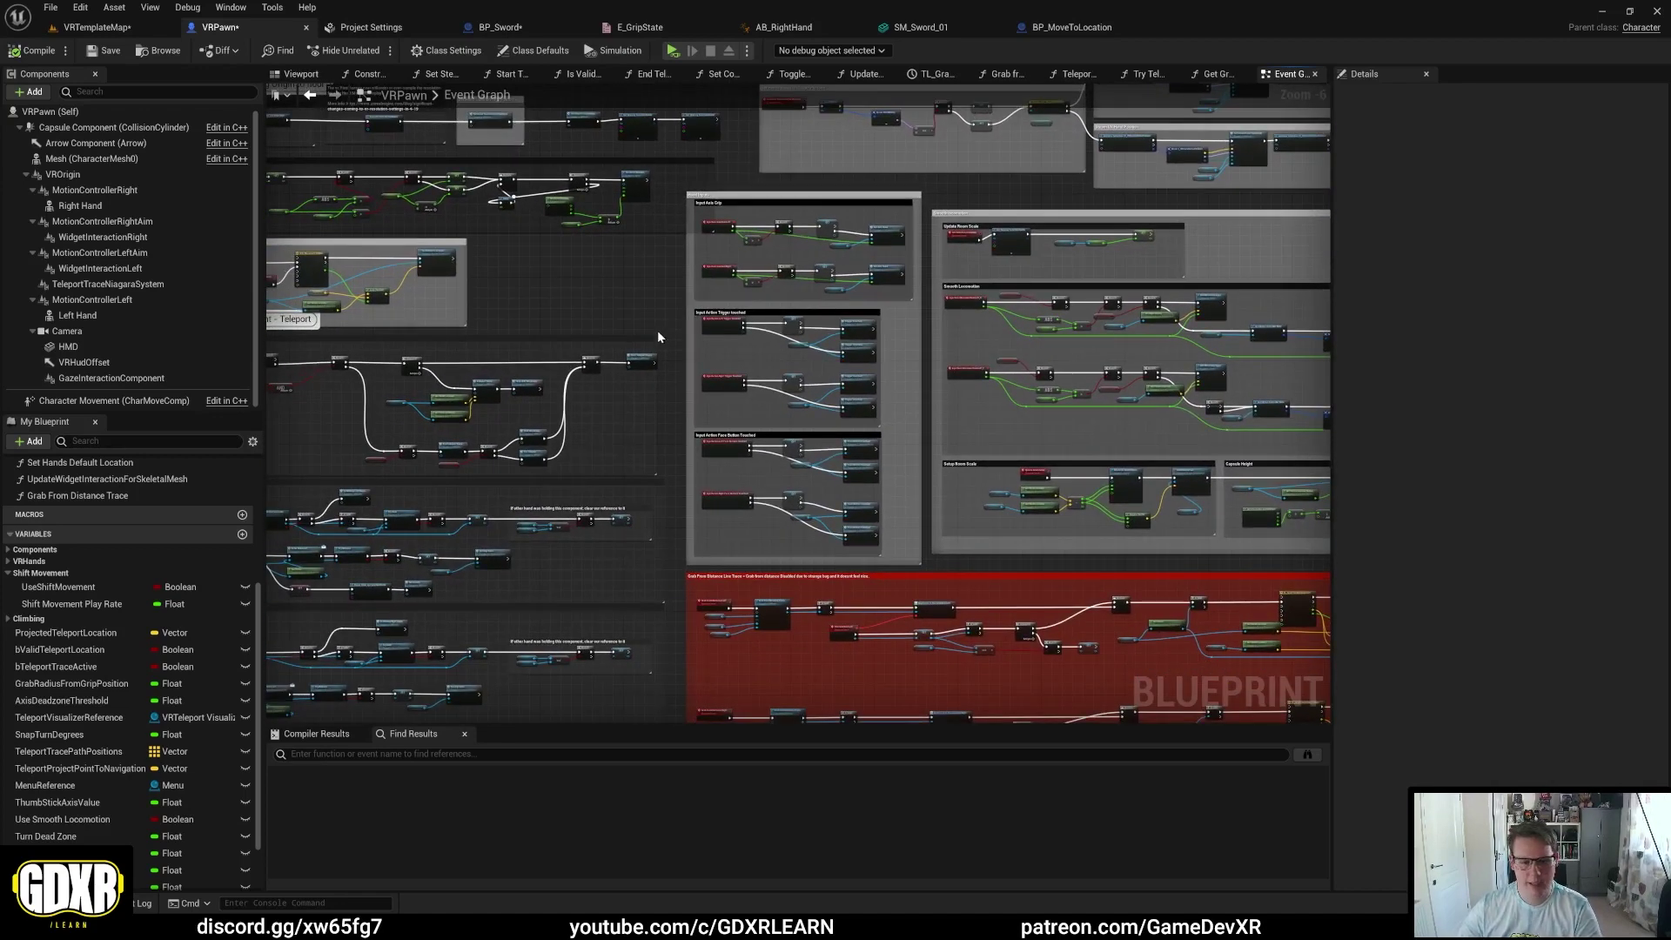
right_click_drag(658, 336, 911, 43)
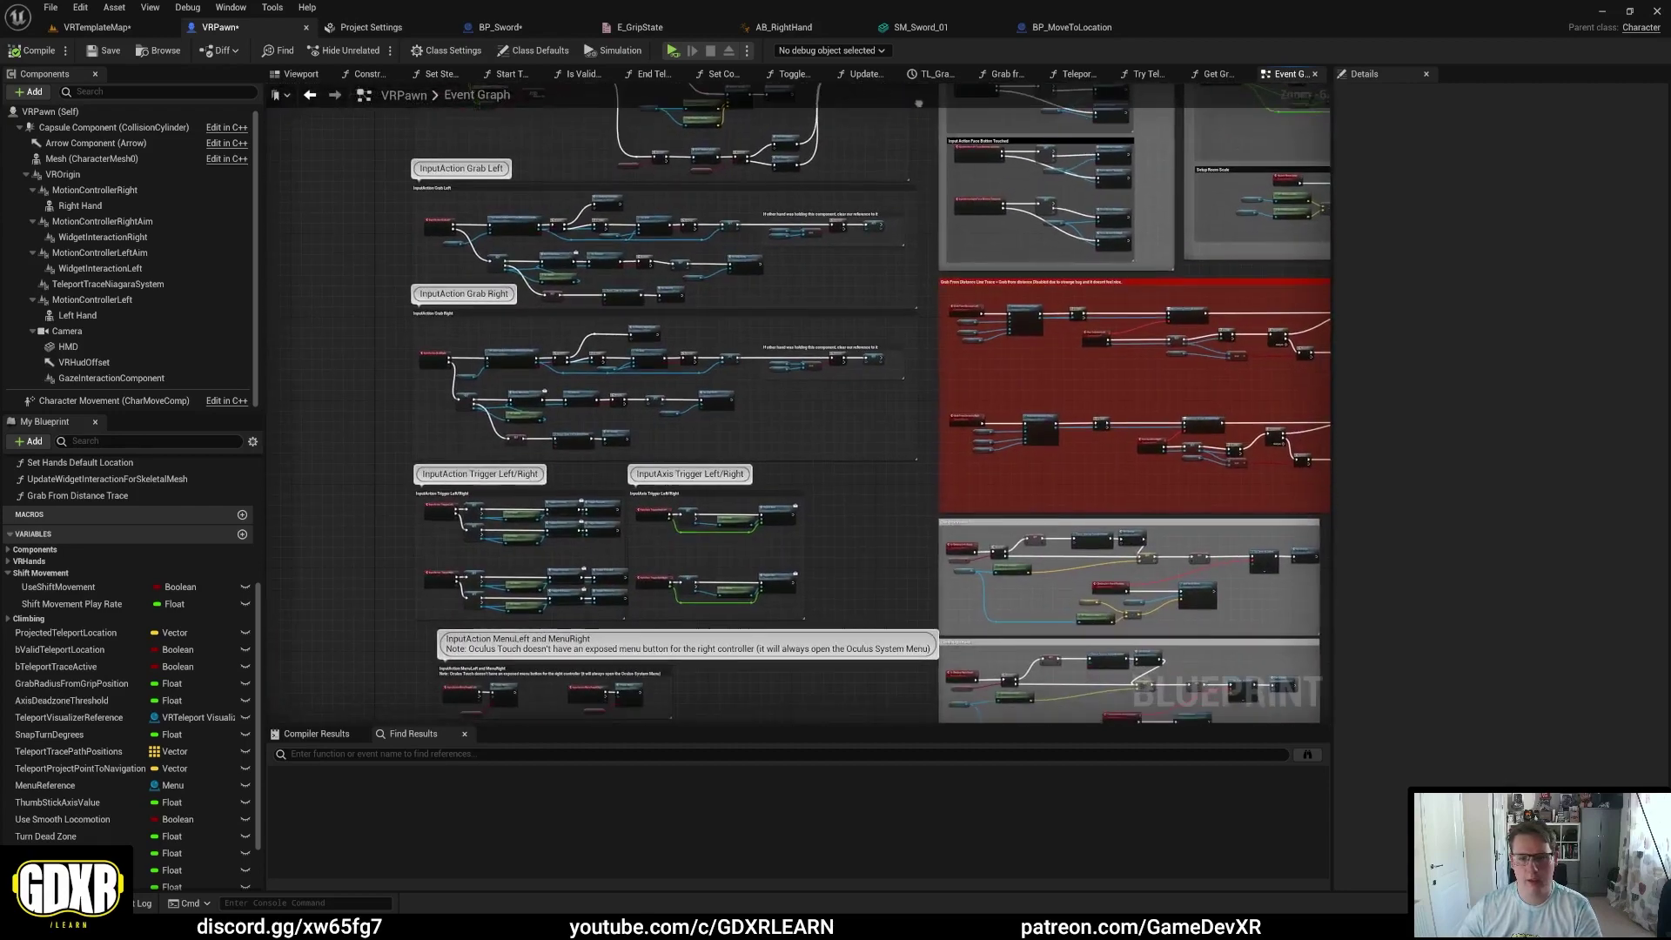
scroll(880, 488, "down", 1)
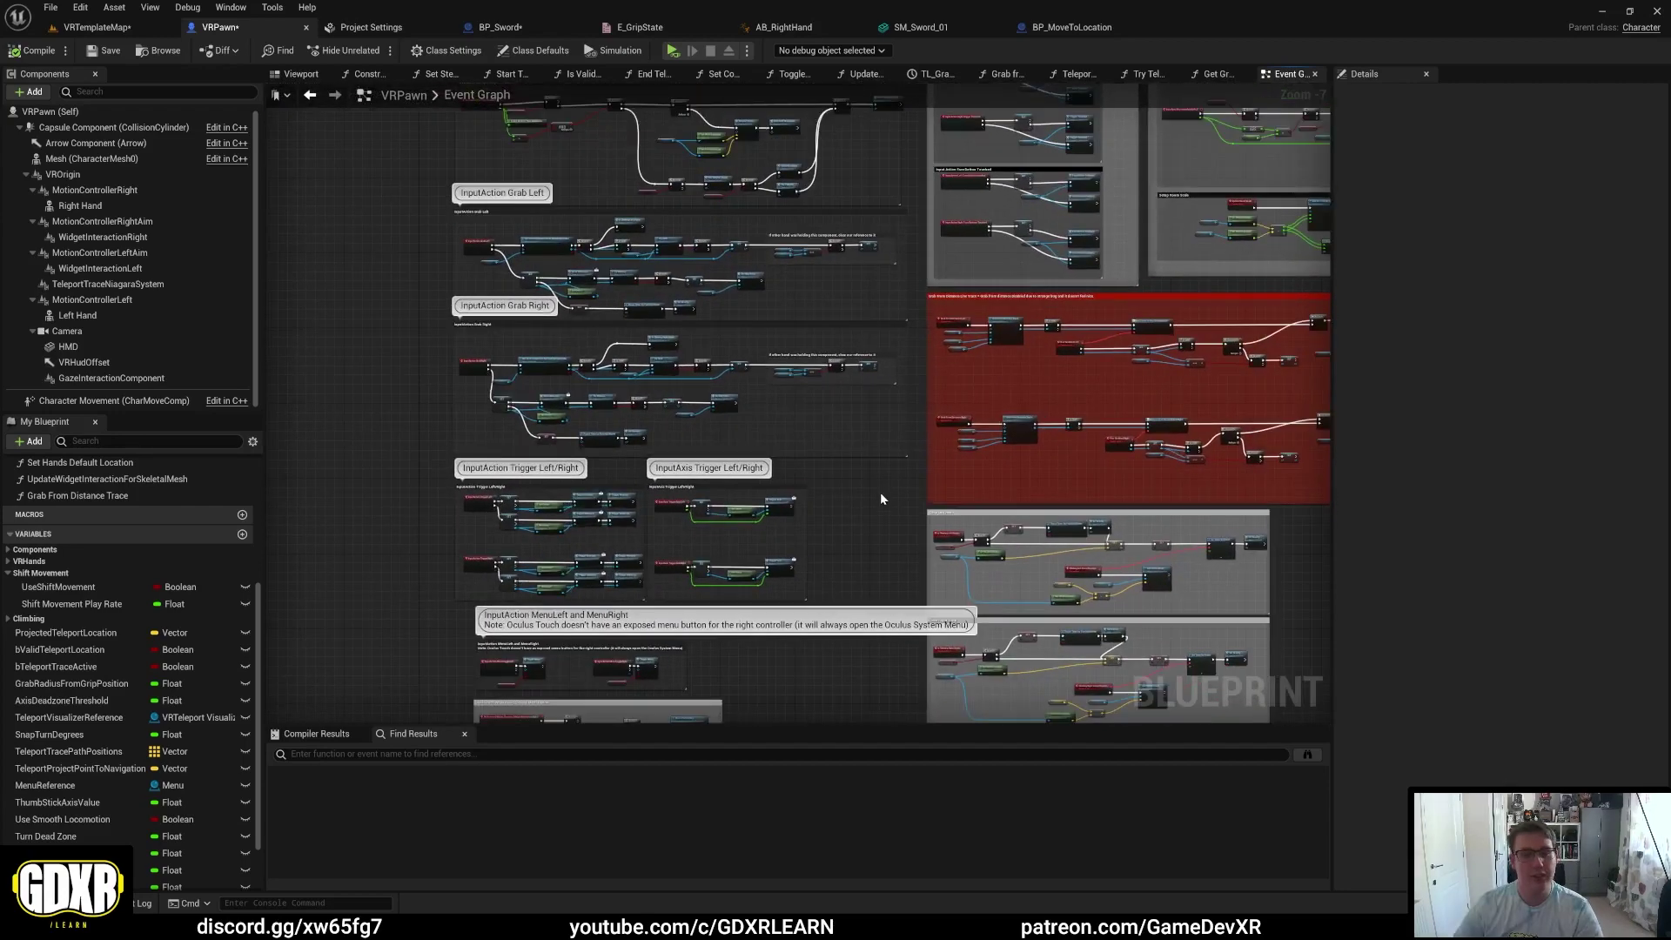
right_click_drag(905, 323, 694, 289)
Step: Return to VRTemplateMap, deselect the VRPawn asset and enlarge the Content Browser to show more of the Blueprints folder
left_click(96, 27)
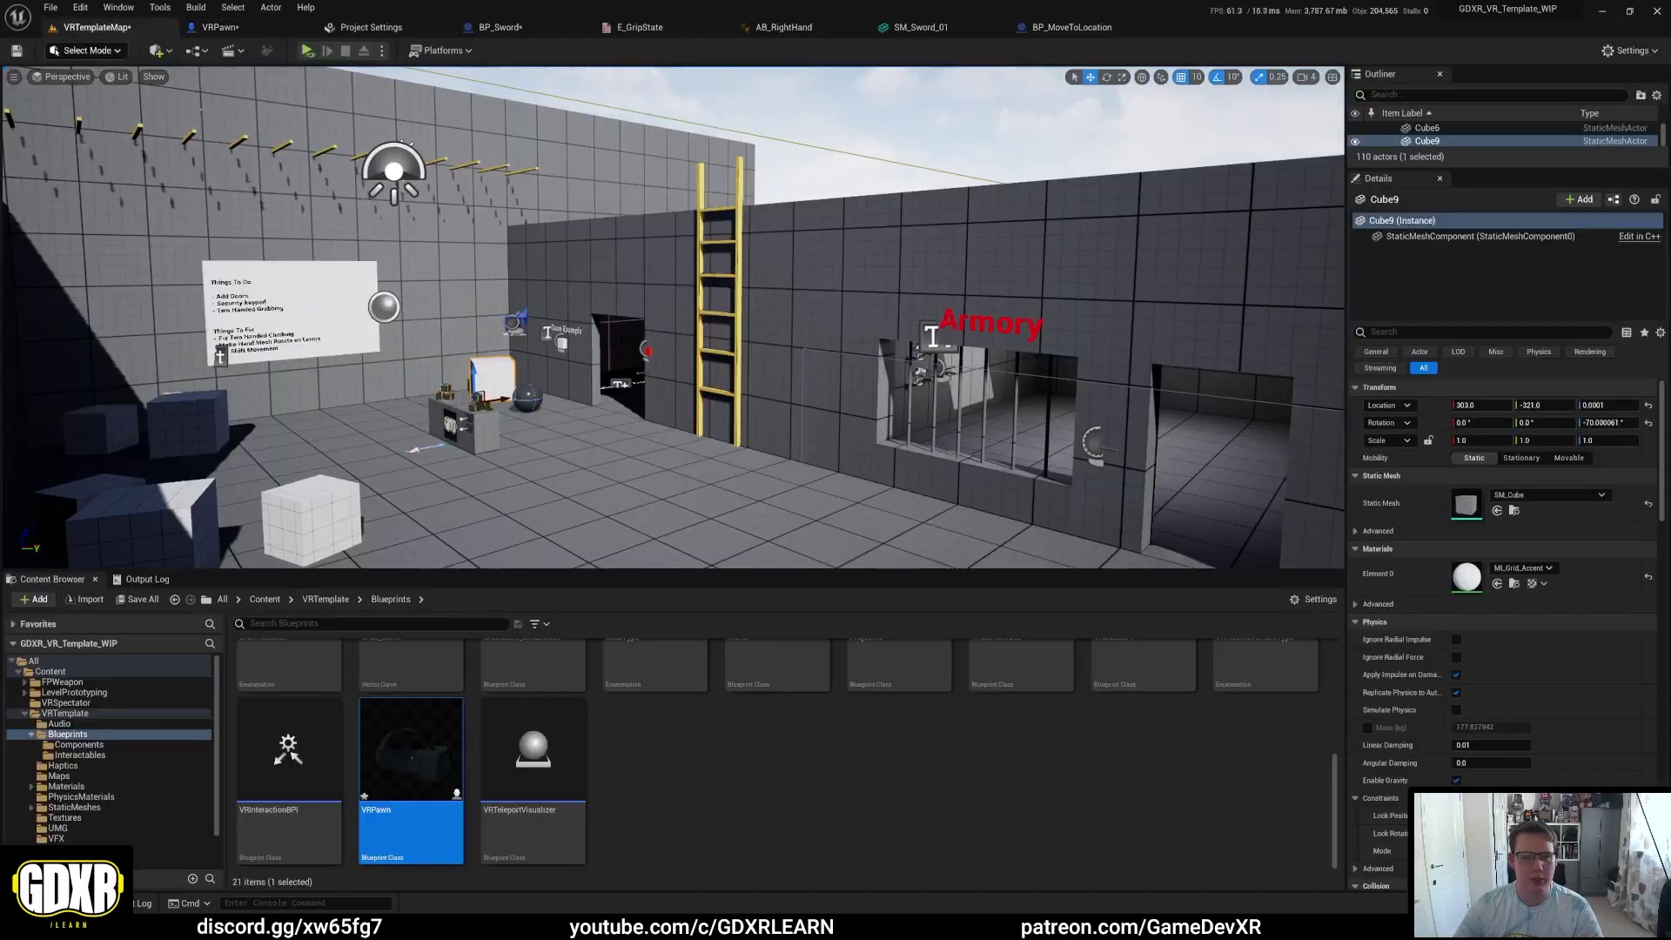
right_click_drag(670, 318, 687, 334)
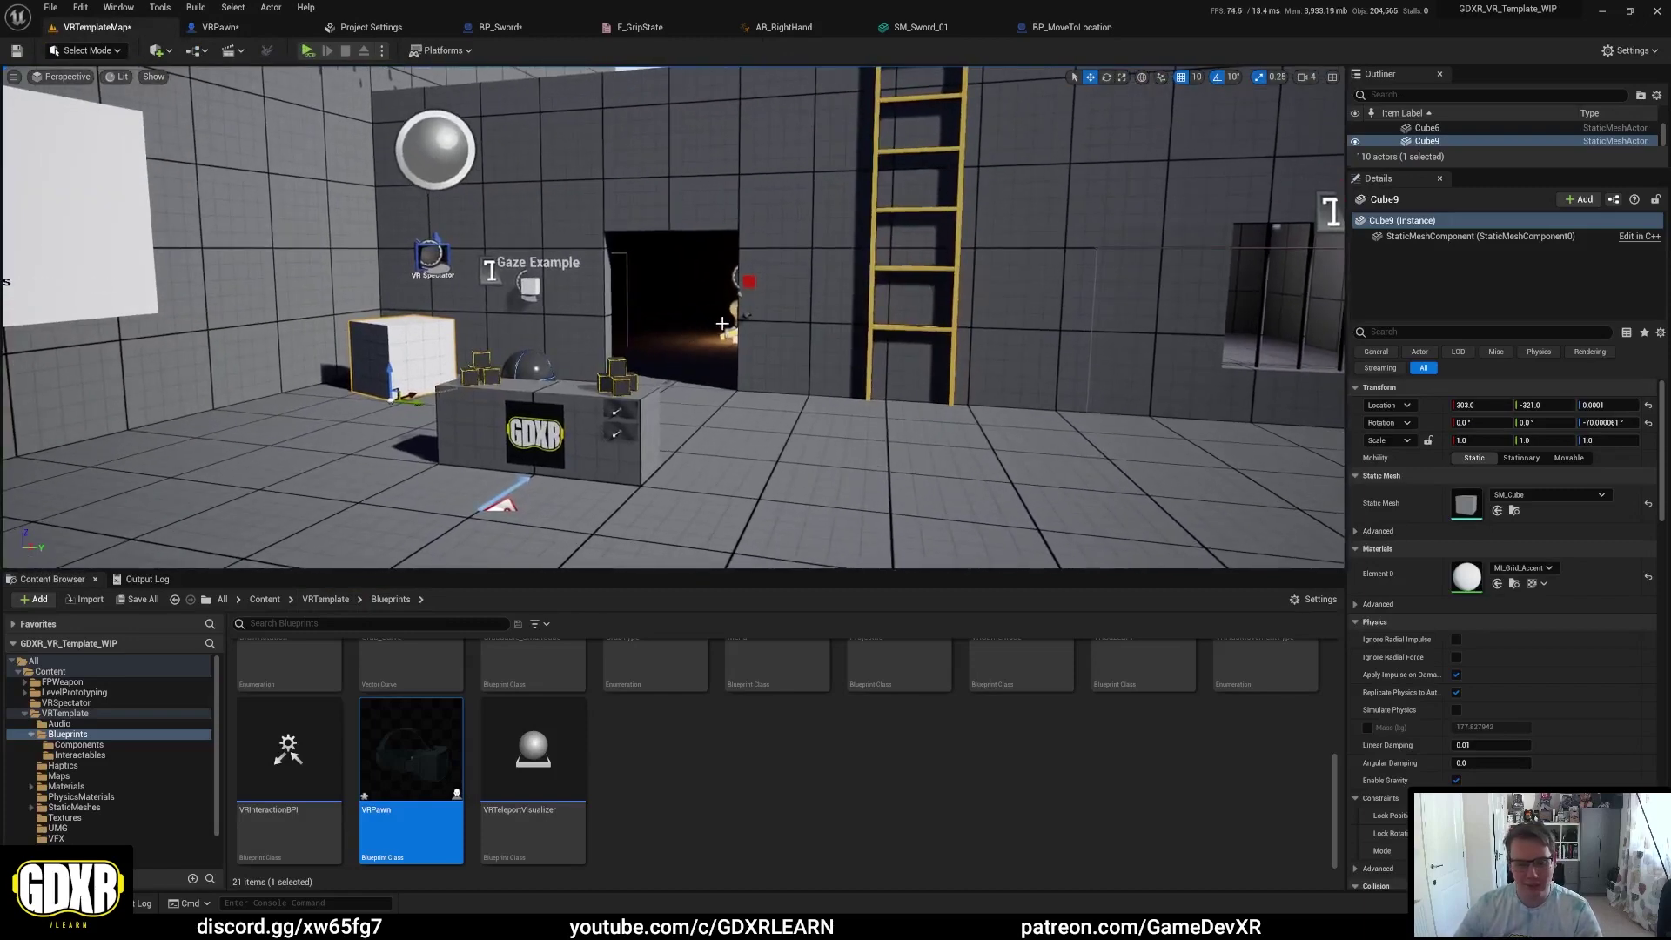
left_click(750, 723)
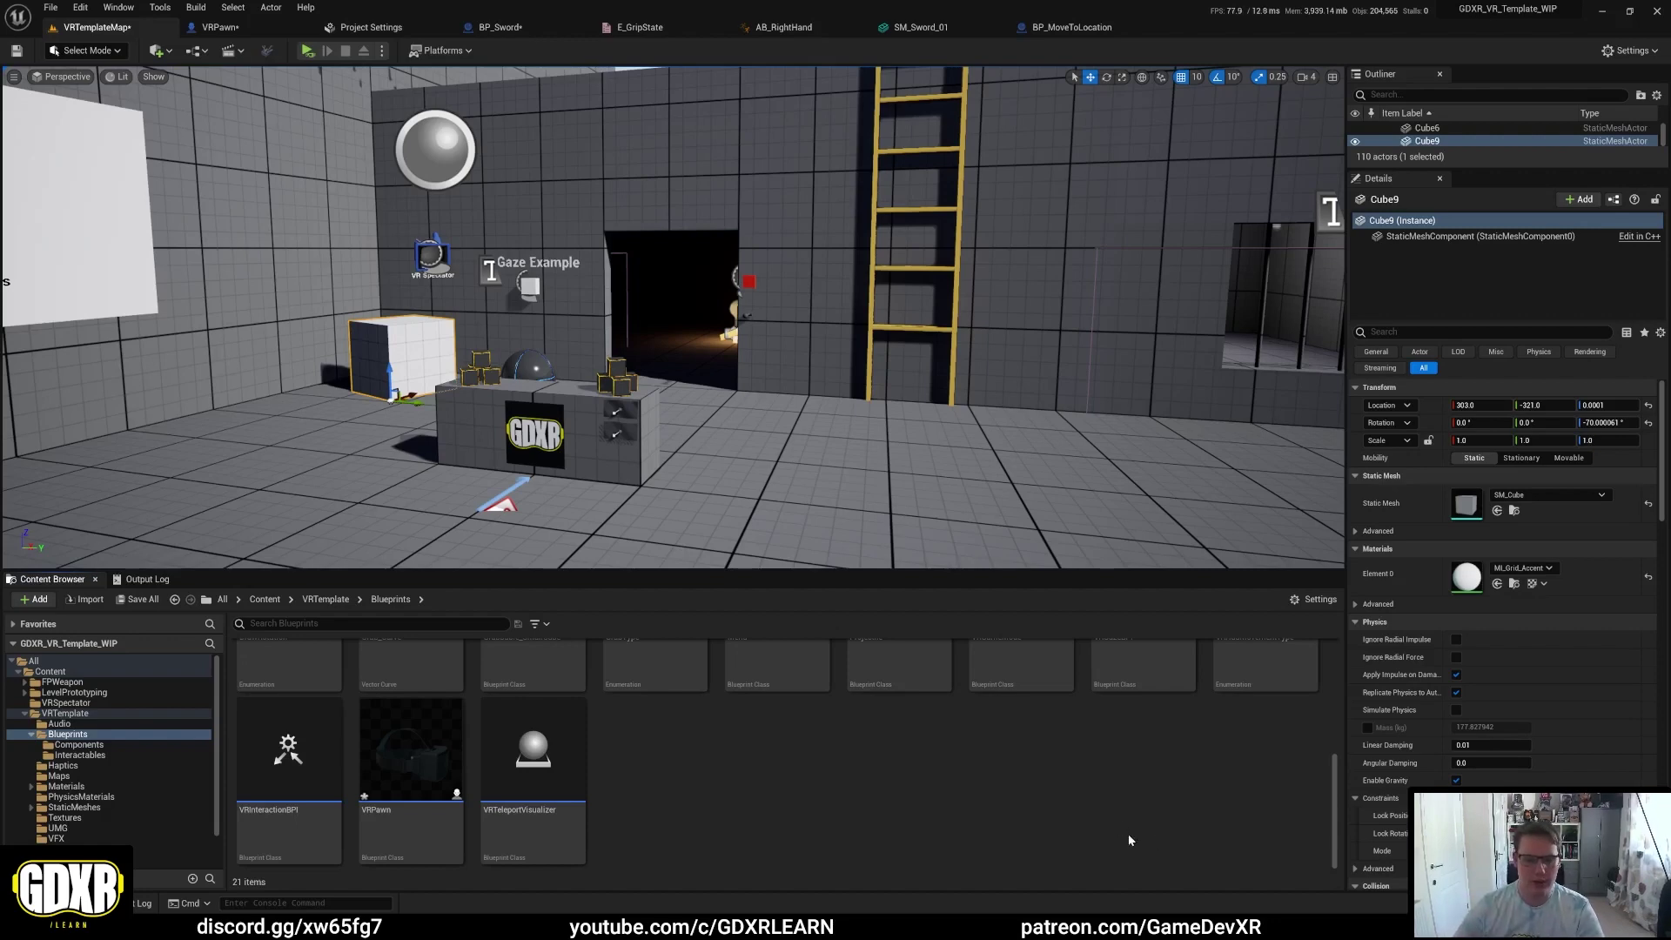
left_click_drag(1131, 570, 1131, 467)
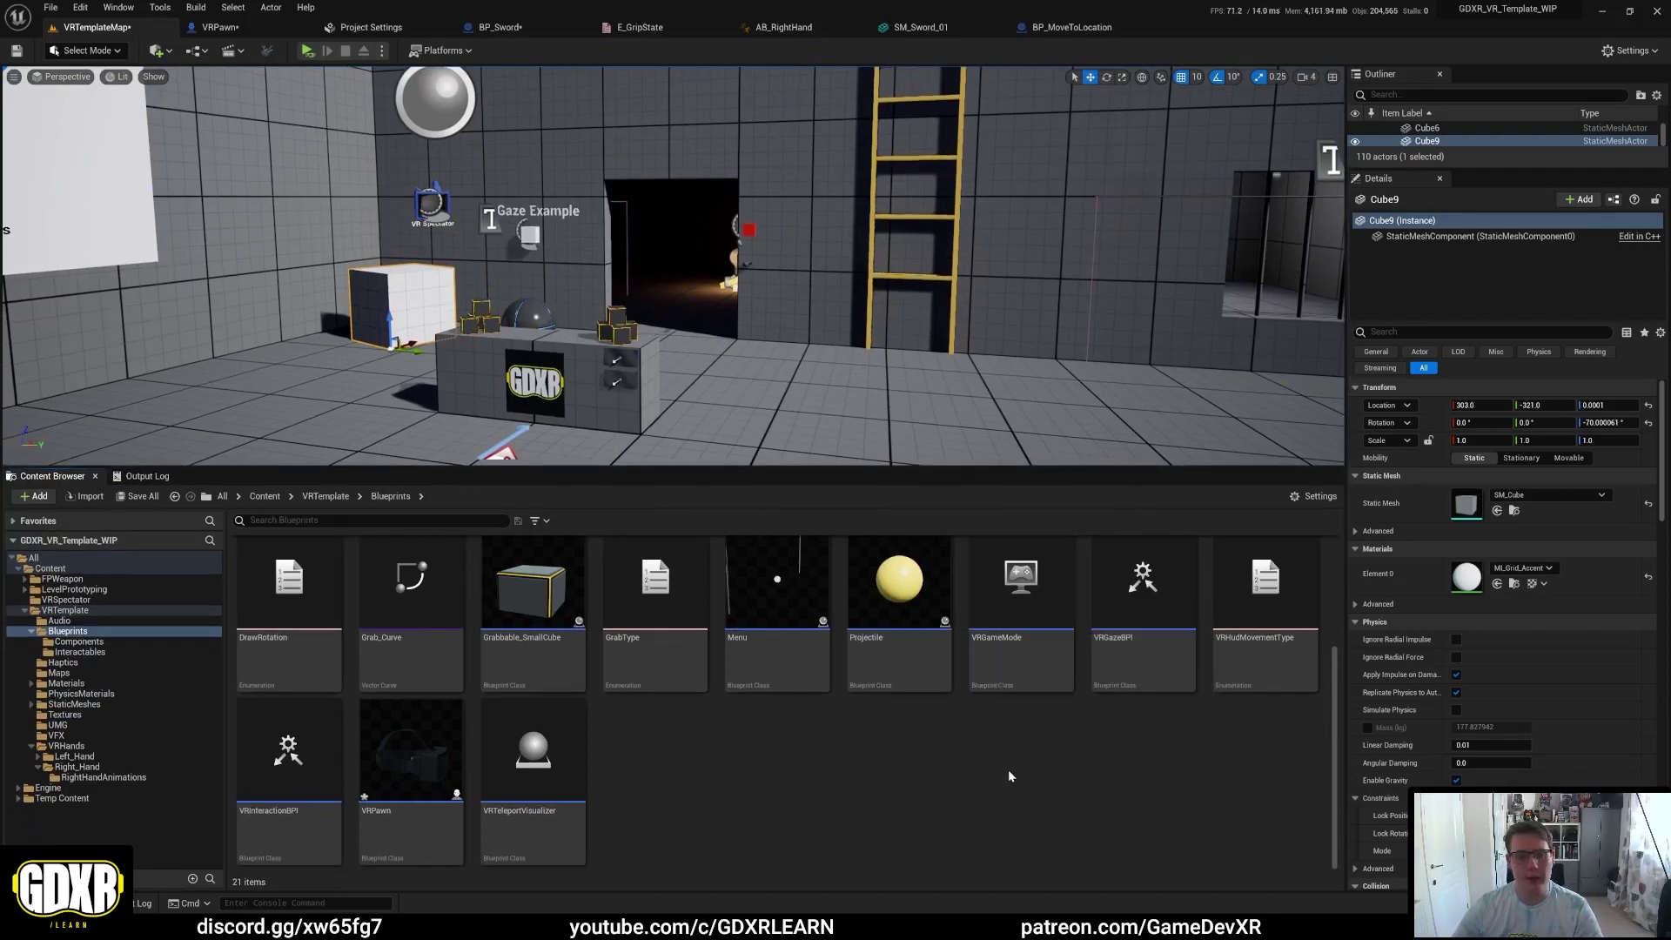